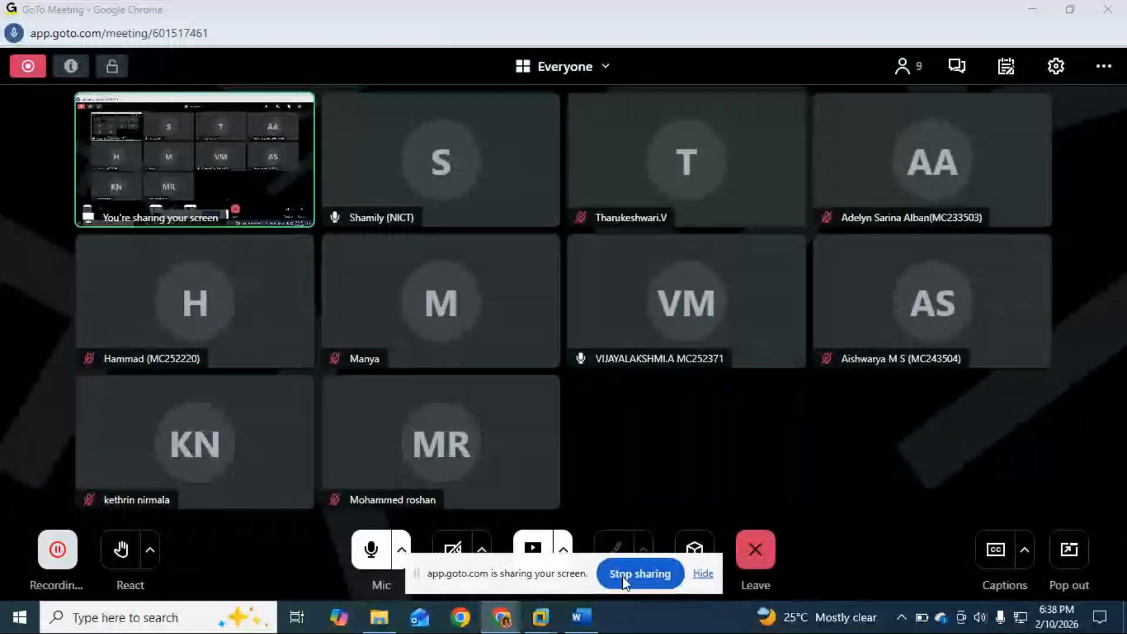
Hide the screen-sharing notice and minimise the meeting window to bring up the Word notes.
left_click(703, 573)
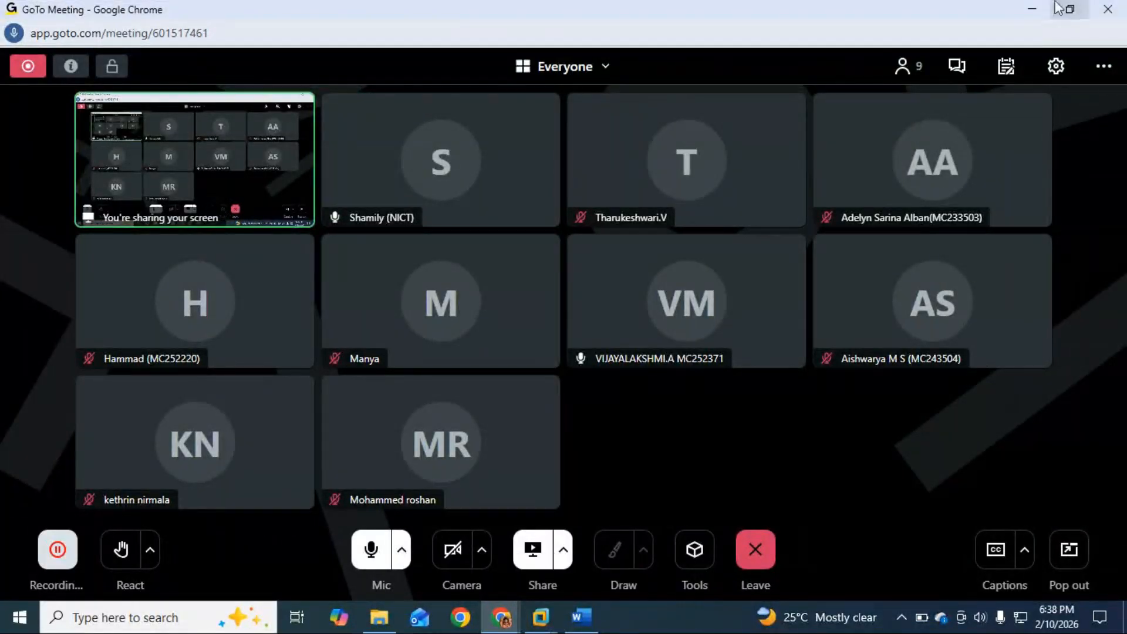
left_click(1024, 10)
Locate Method 2 (Actual Accounting method) in the notes and examine its journal entries dated 31-Jan-2026 and 9-Feb-2026.
scroll(531, 447, "up", 3)
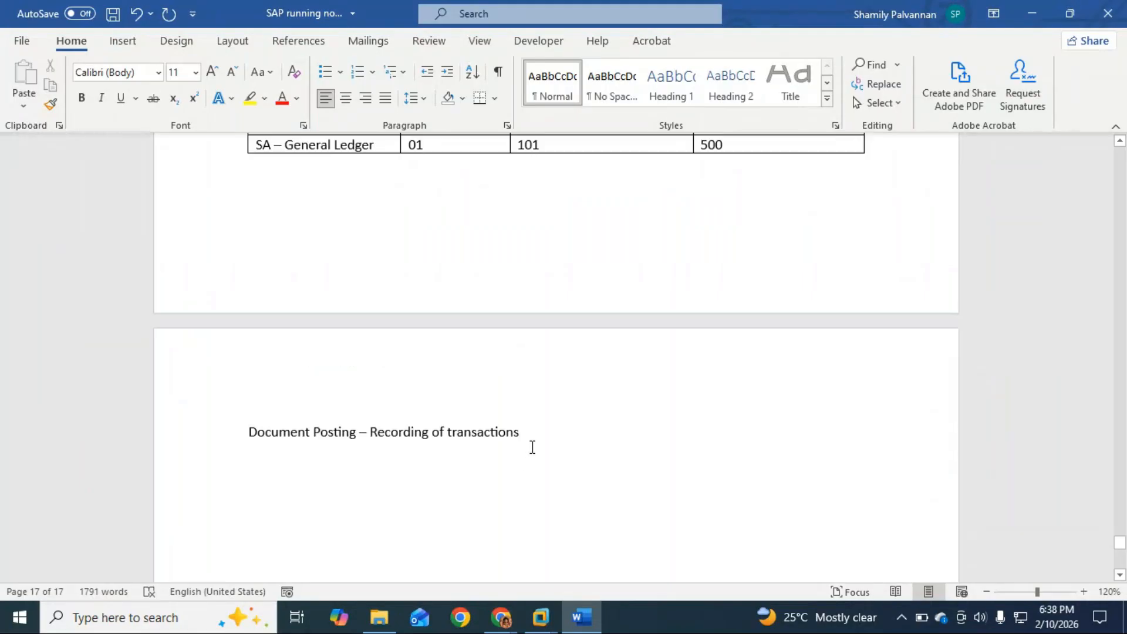
scroll(533, 448, "up", 8)
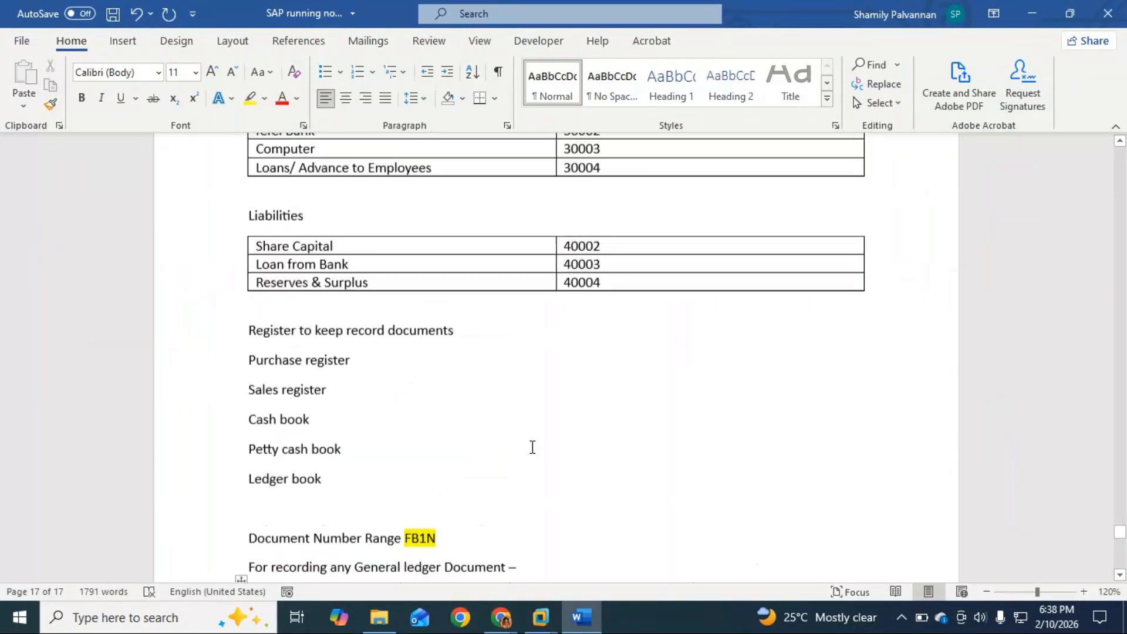
scroll(532, 447, "up", 12)
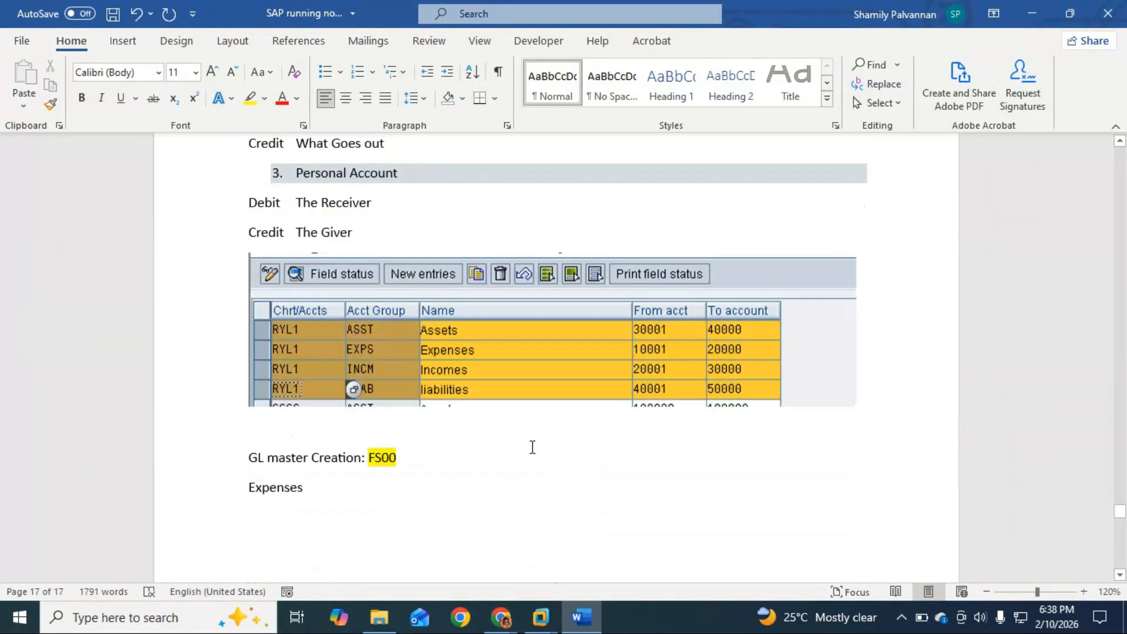
scroll(533, 447, "up", 12)
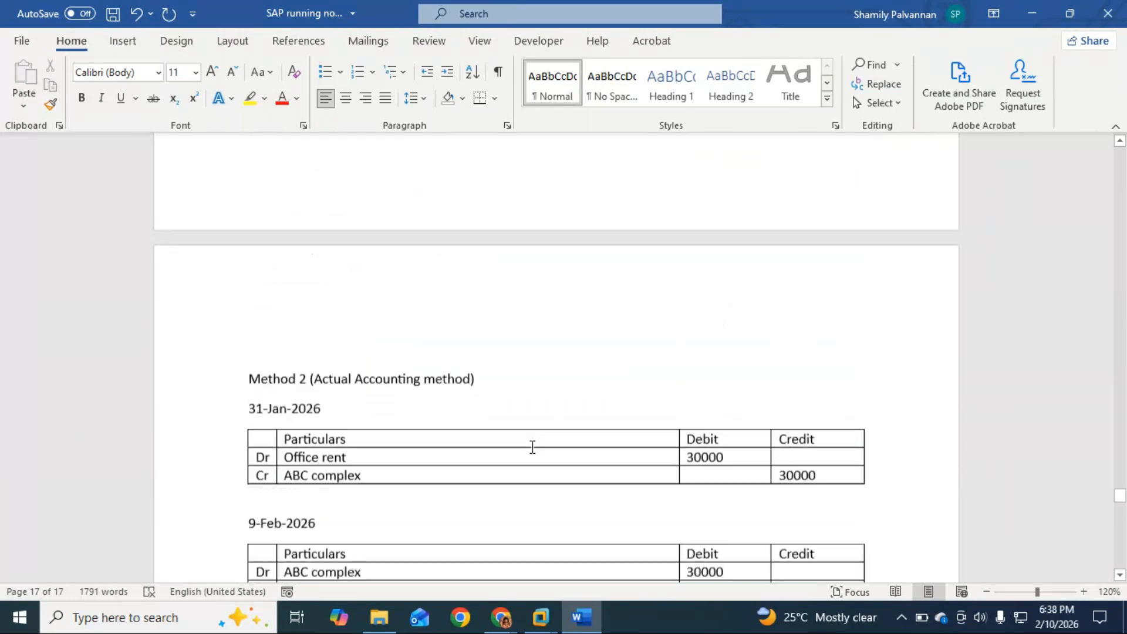
scroll(532, 447, "up", 5)
scroll(531, 448, "down", 8)
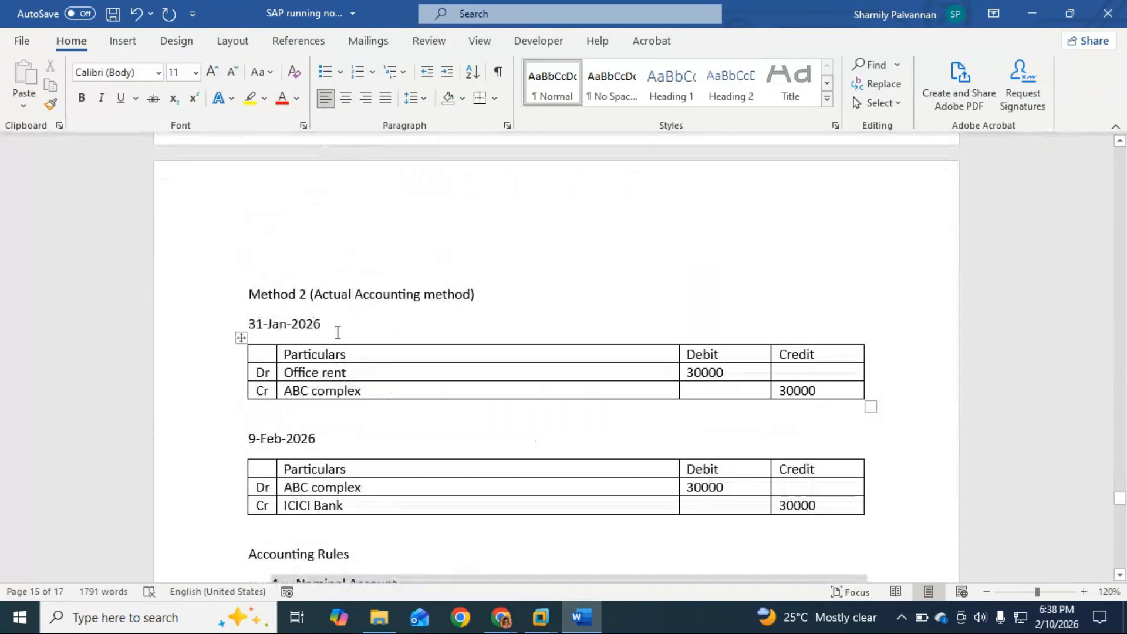
scroll(471, 420, "down", 2)
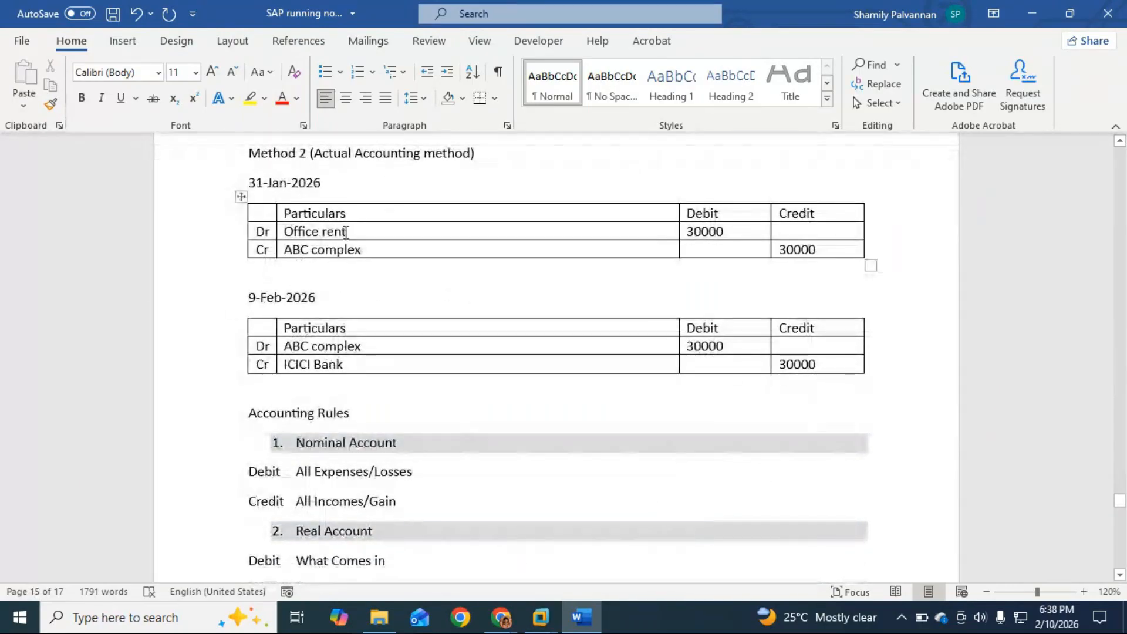
left_click_drag(347, 231, 289, 229)
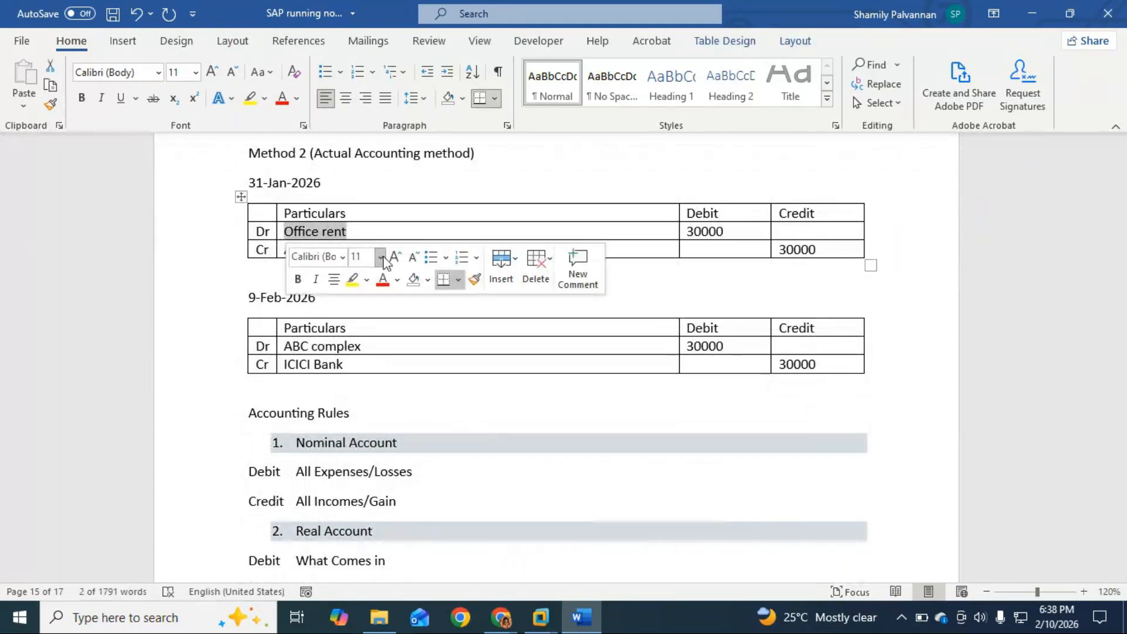
left_click(473, 327)
left_click_drag(435, 352, 437, 367)
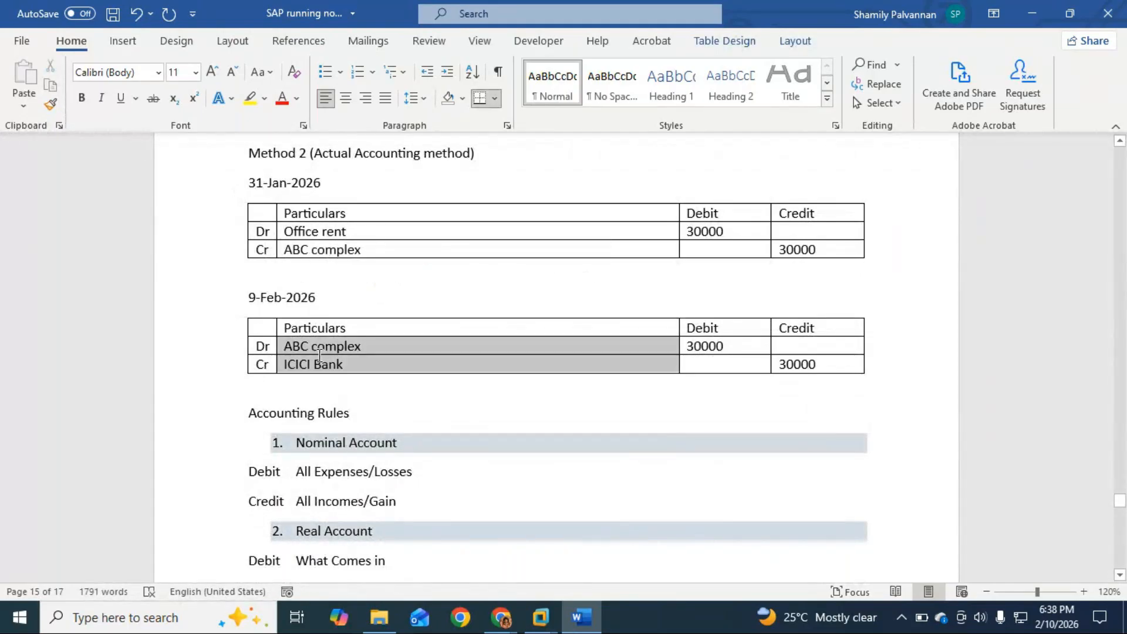
Format the Accounting Rules title as a bold Heading 1 and add a blank line below it.
left_click(712, 411)
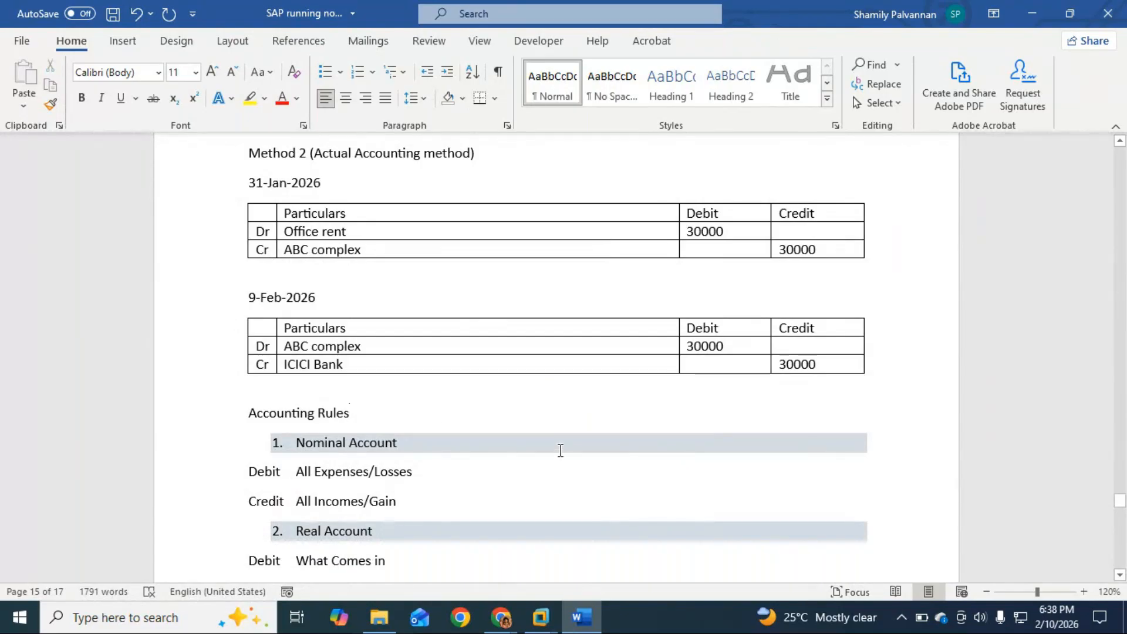
scroll(560, 451, "down", 2)
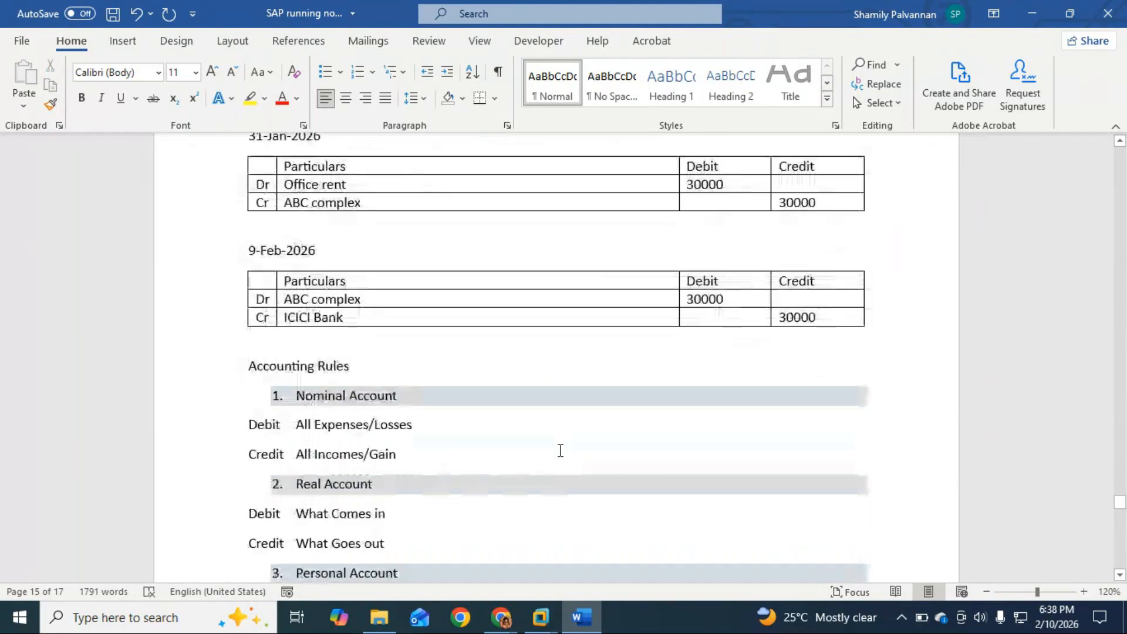
scroll(516, 411, "down", 3)
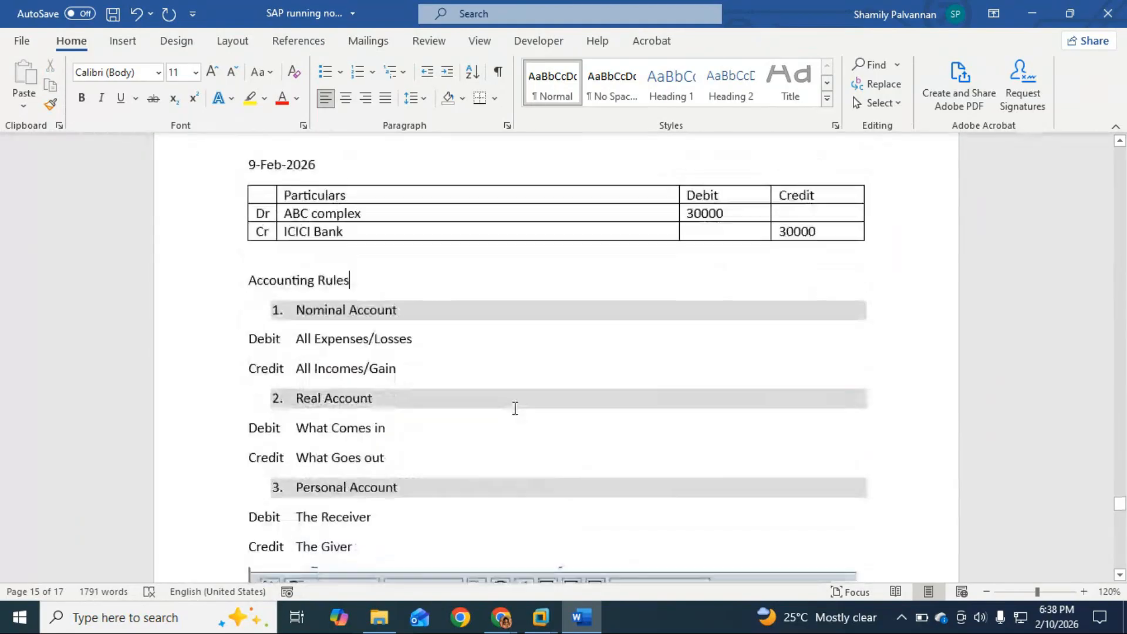
scroll(515, 405, "down", 2)
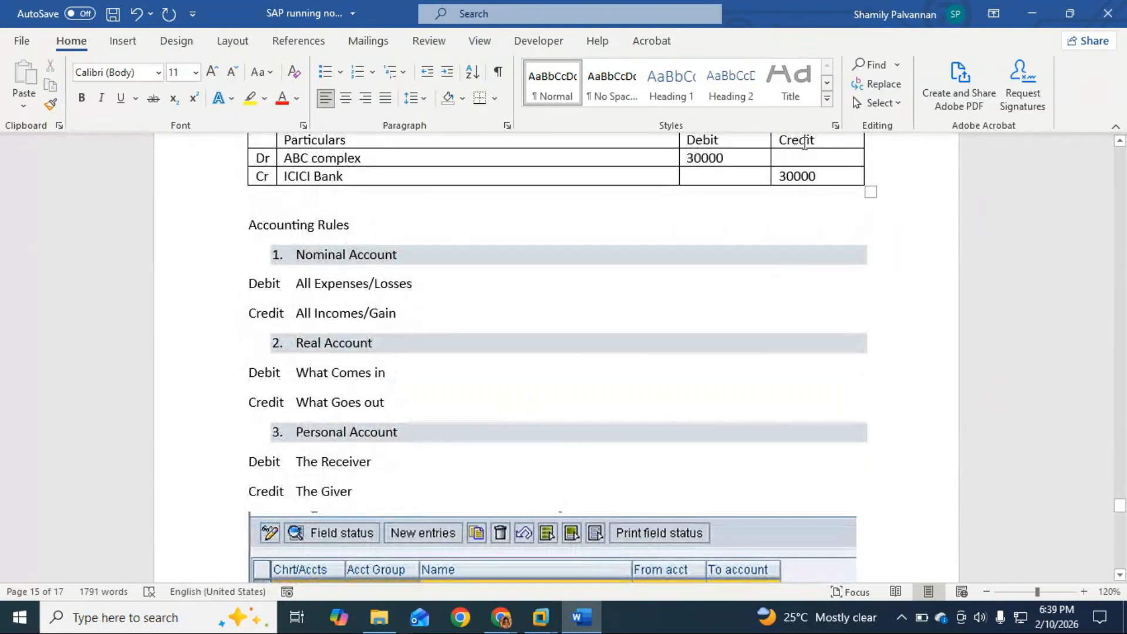
left_click(670, 86)
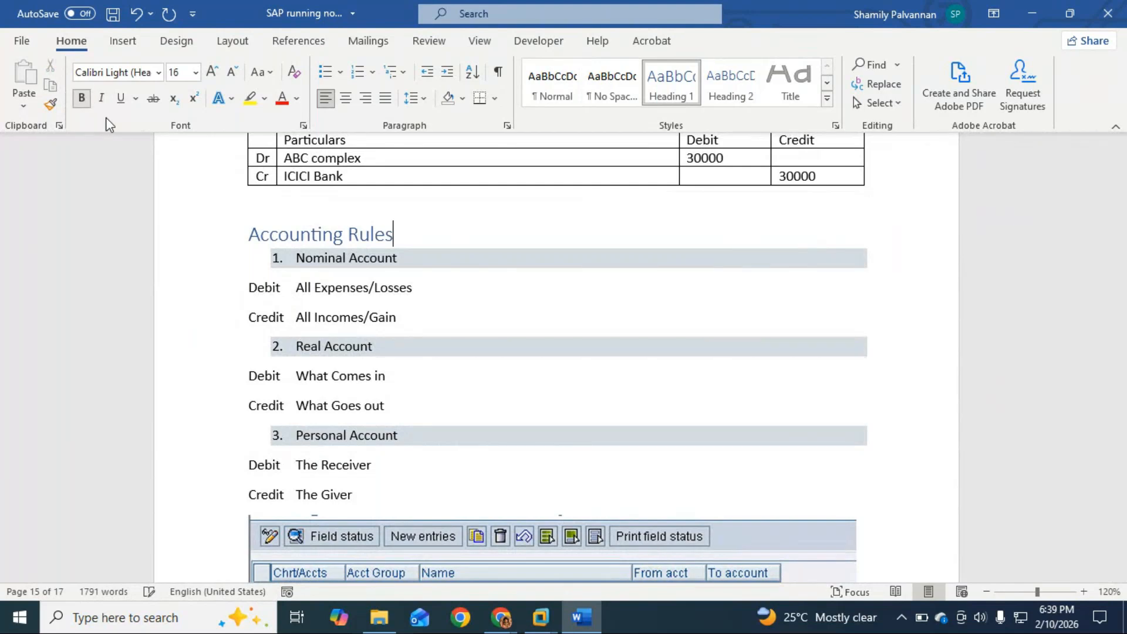
key("shift+Home")
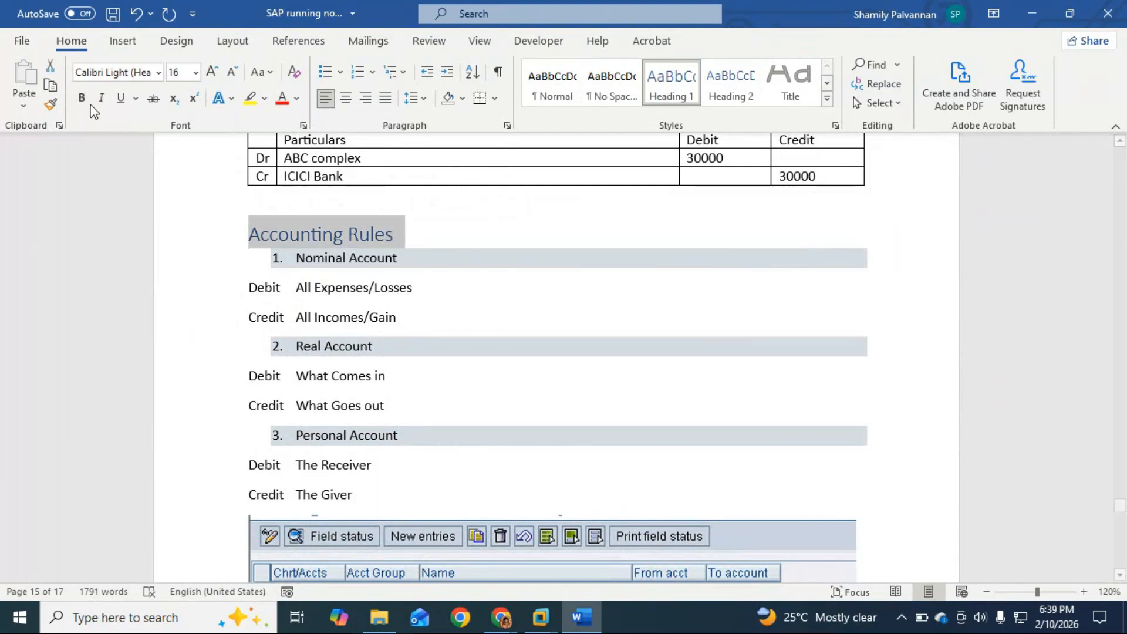
left_click(338, 290)
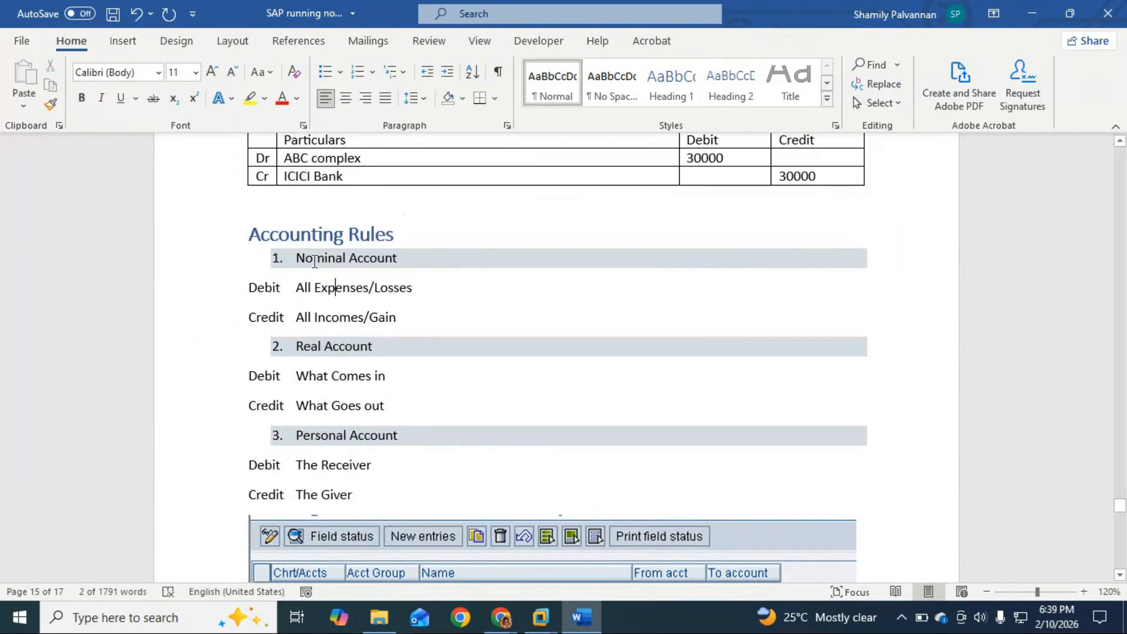
left_click(401, 233)
key("Return")
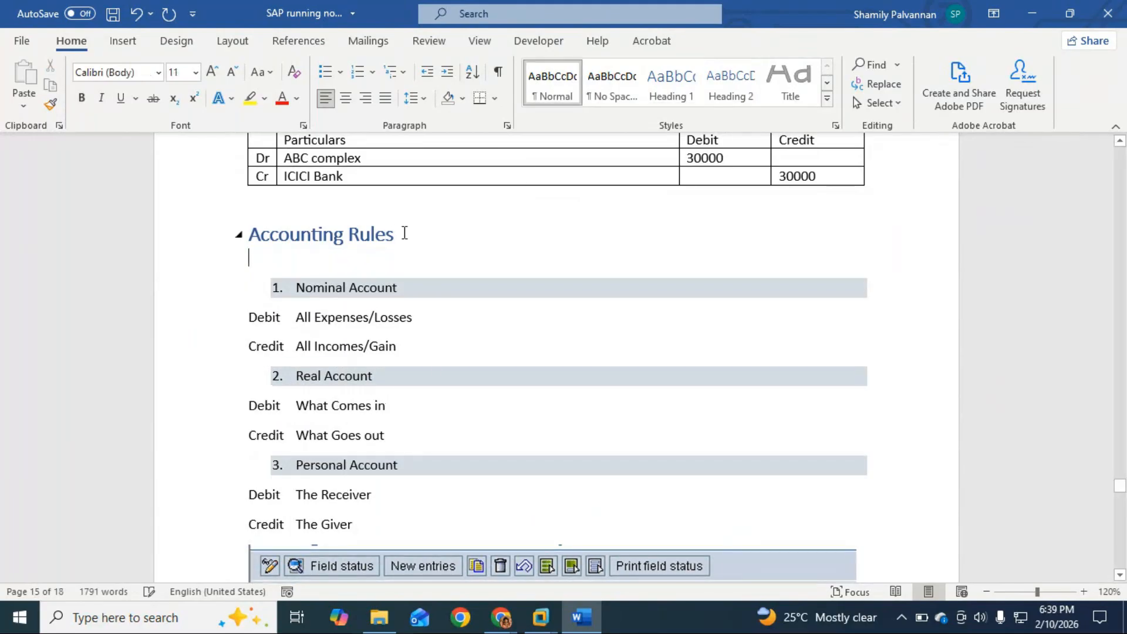
Review the accounting rules against the ABC complex entry, along with the account group number ranges and the GL master creation section.
scroll(435, 360, "down", 3)
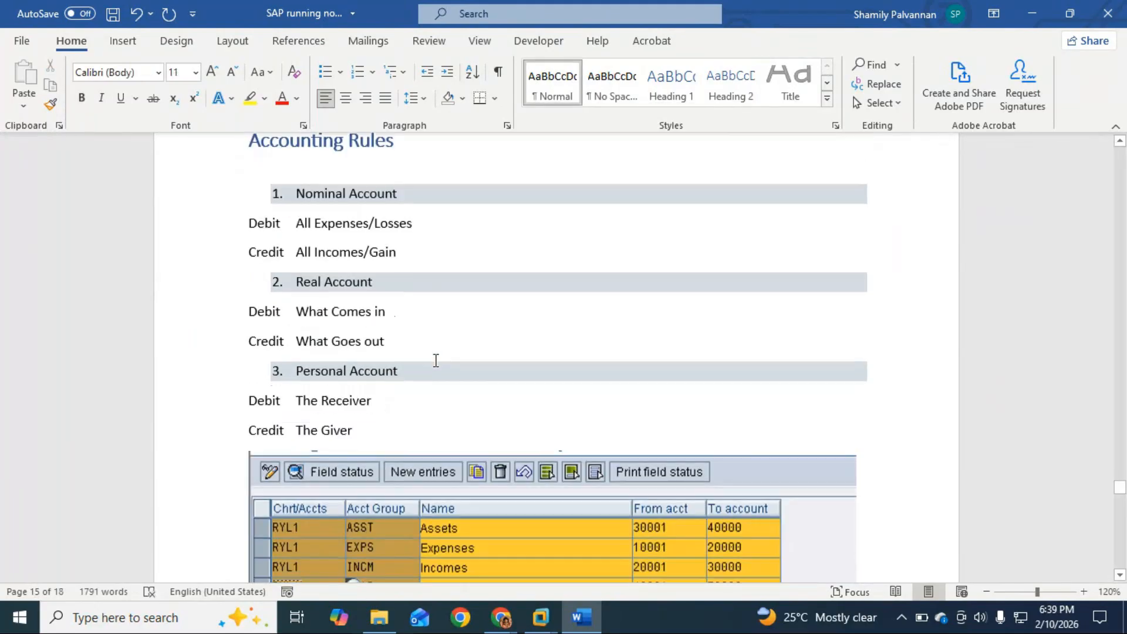
scroll(436, 360, "down", 6)
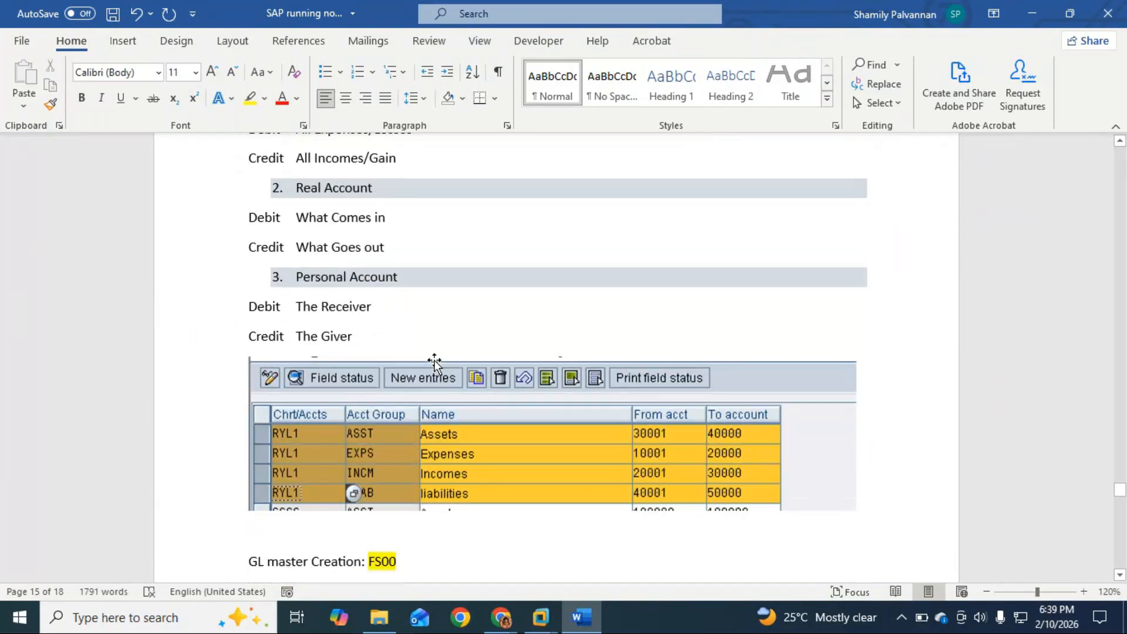
scroll(407, 359, "up", 7)
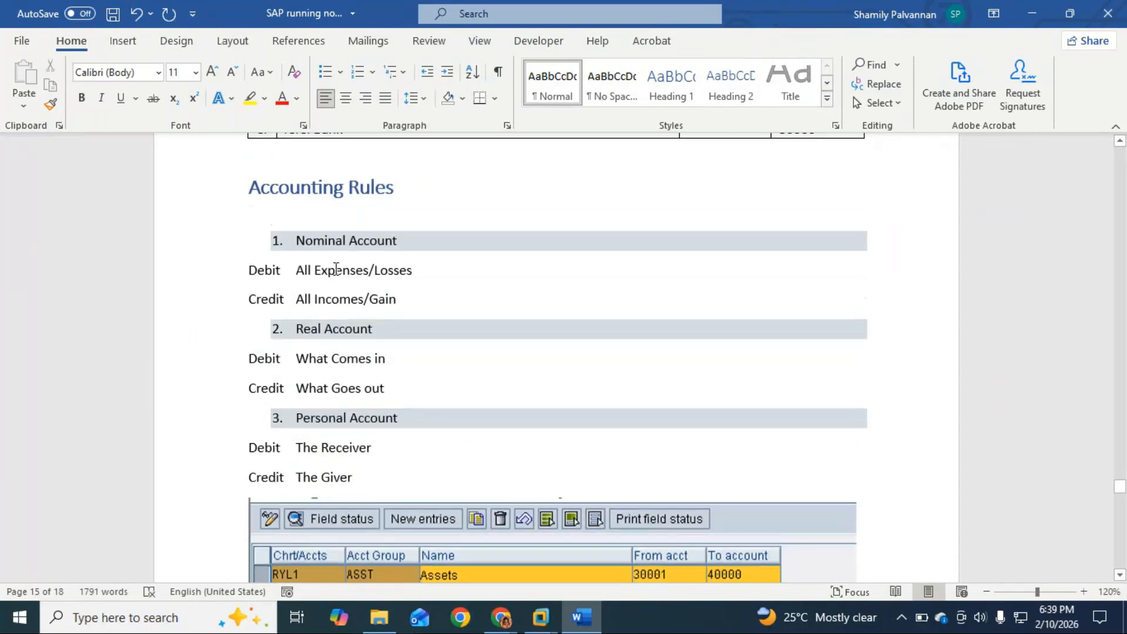
scroll(327, 276, "up", 4)
left_click_drag(360, 299, 285, 299)
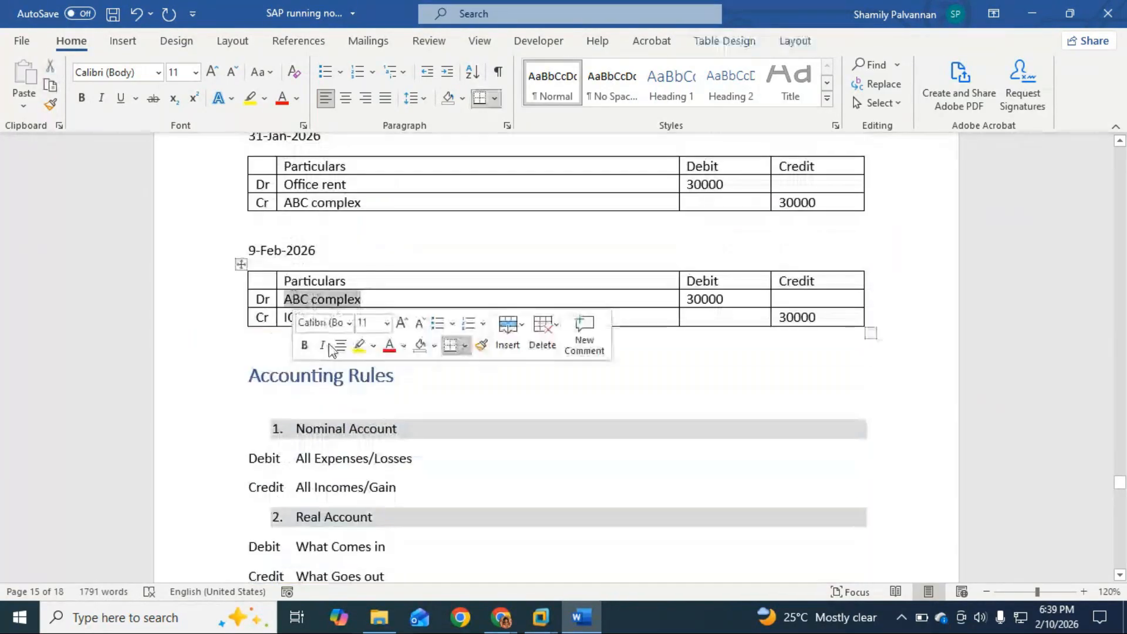
scroll(374, 374, "down", 6)
scroll(374, 372, "down", 4)
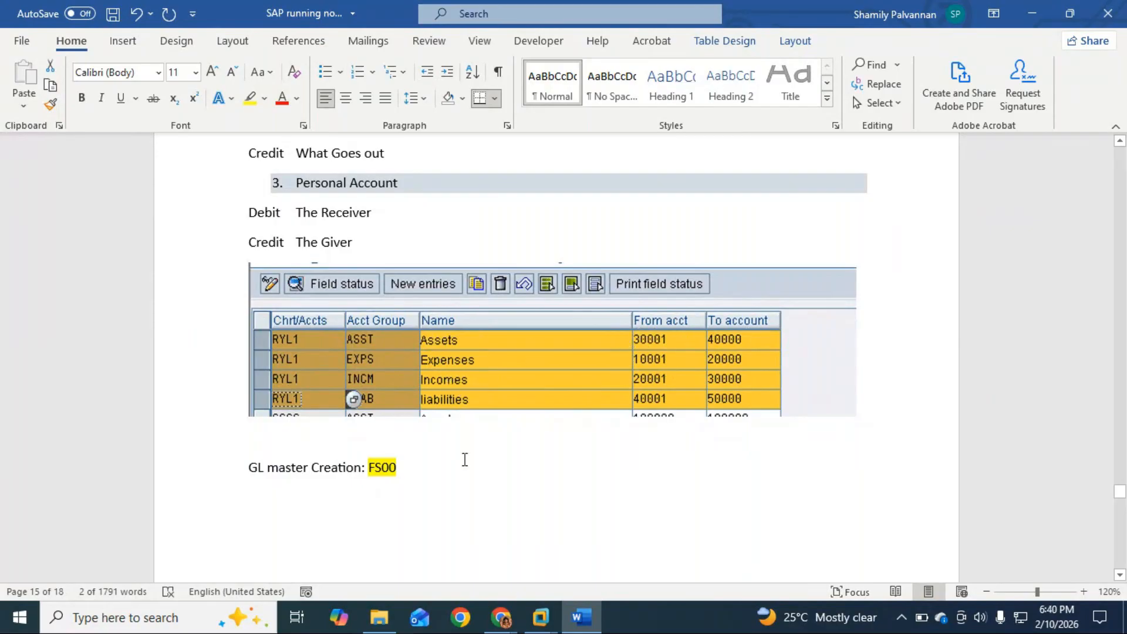
scroll(443, 466, "down", 1)
scroll(443, 466, "down", 2)
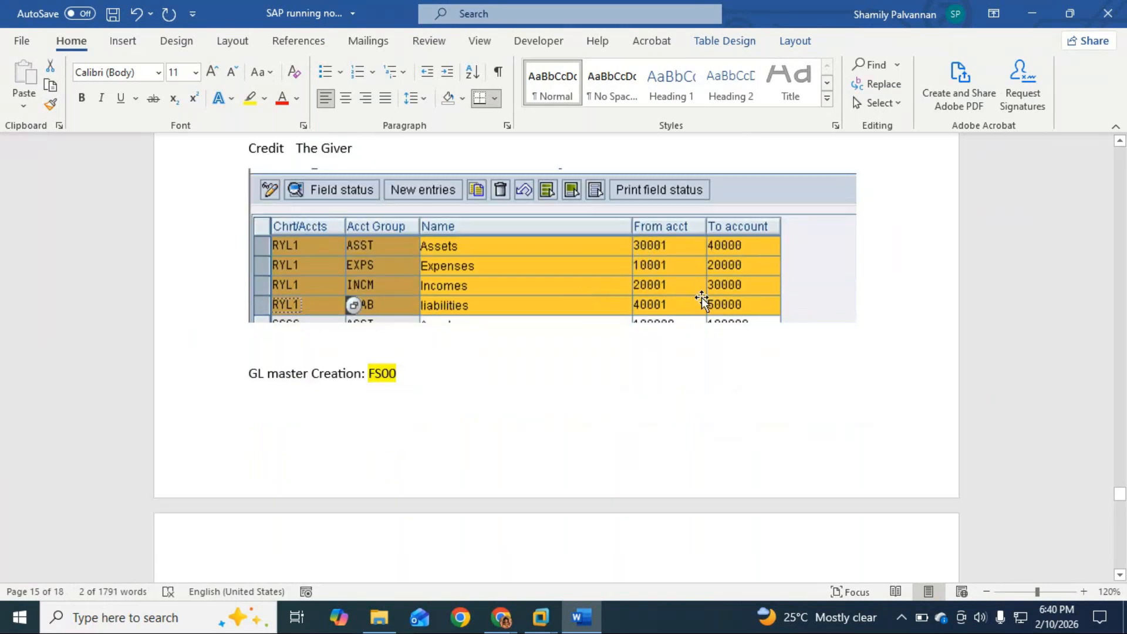
scroll(411, 381, "down", 3)
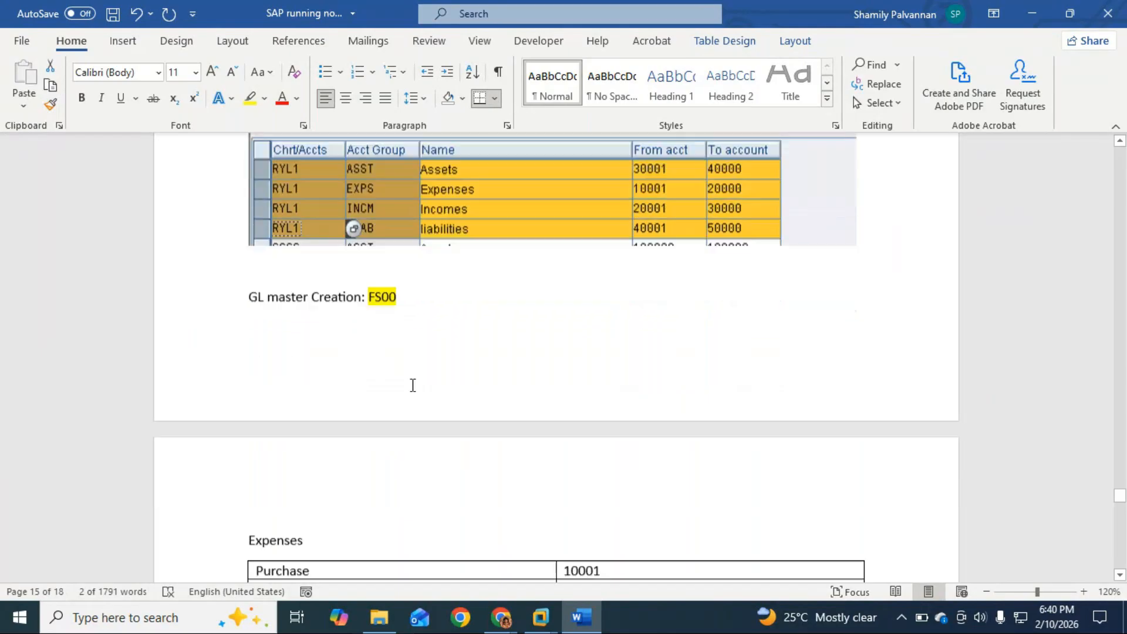
scroll(413, 385, "down", 1)
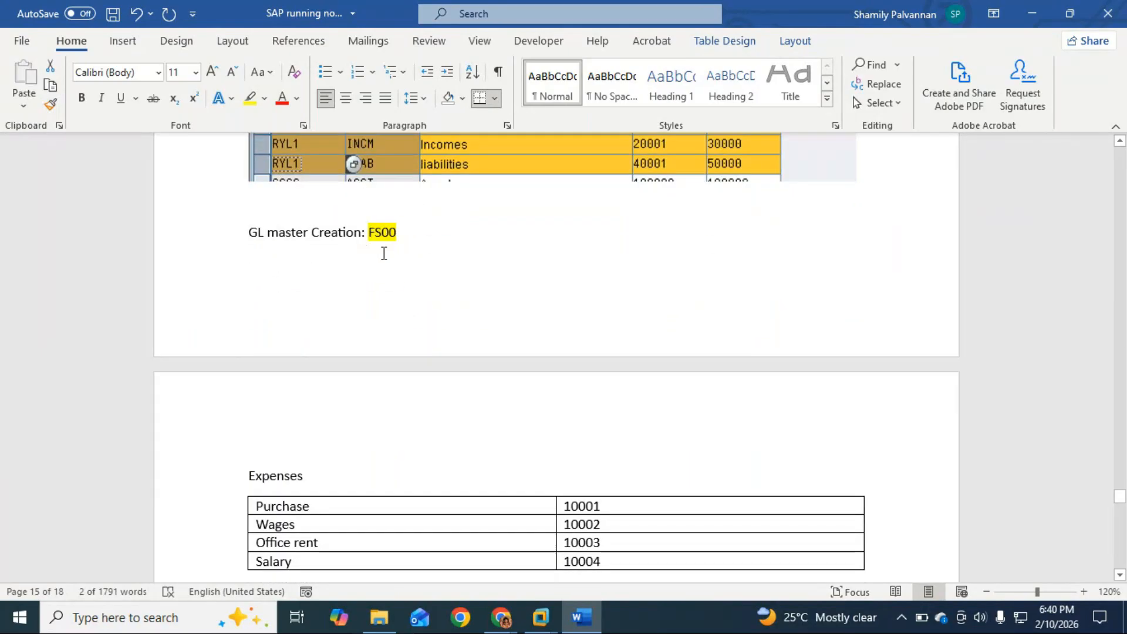
Make the Expenses heading above the GL account table standard blue and bold.
scroll(463, 399, "down", 5)
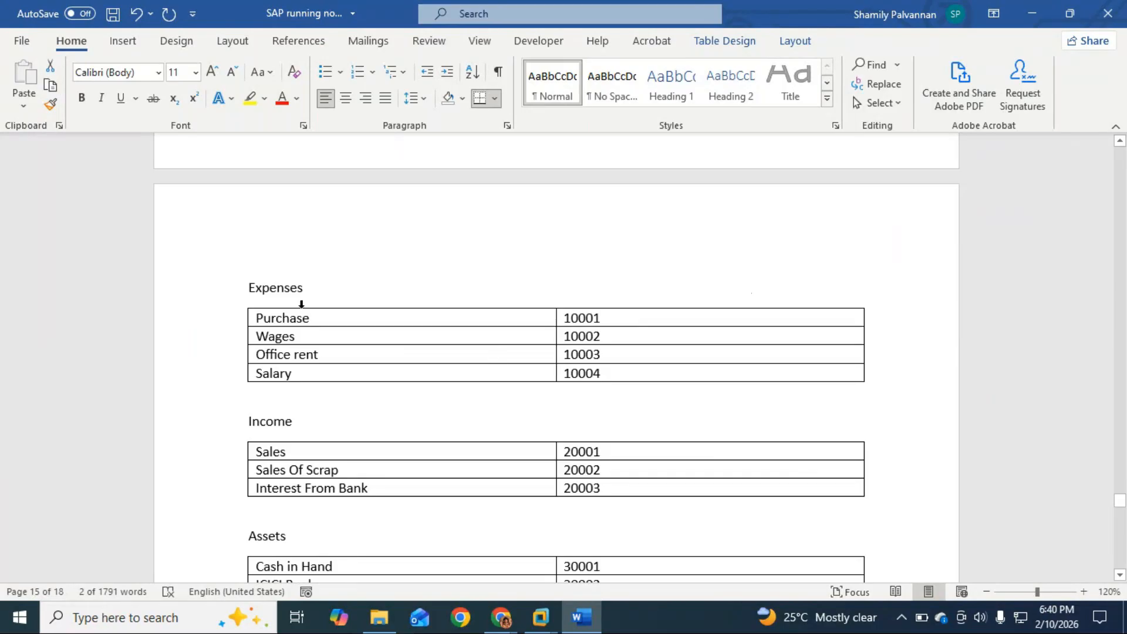
scroll(302, 303, "down", 1)
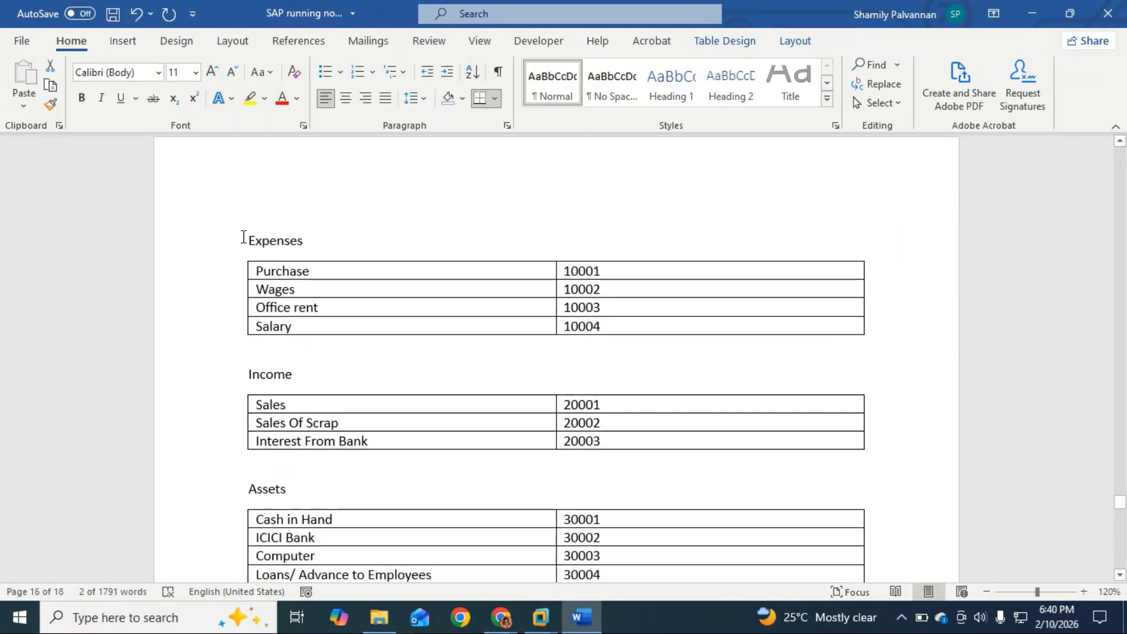
left_click(281, 243)
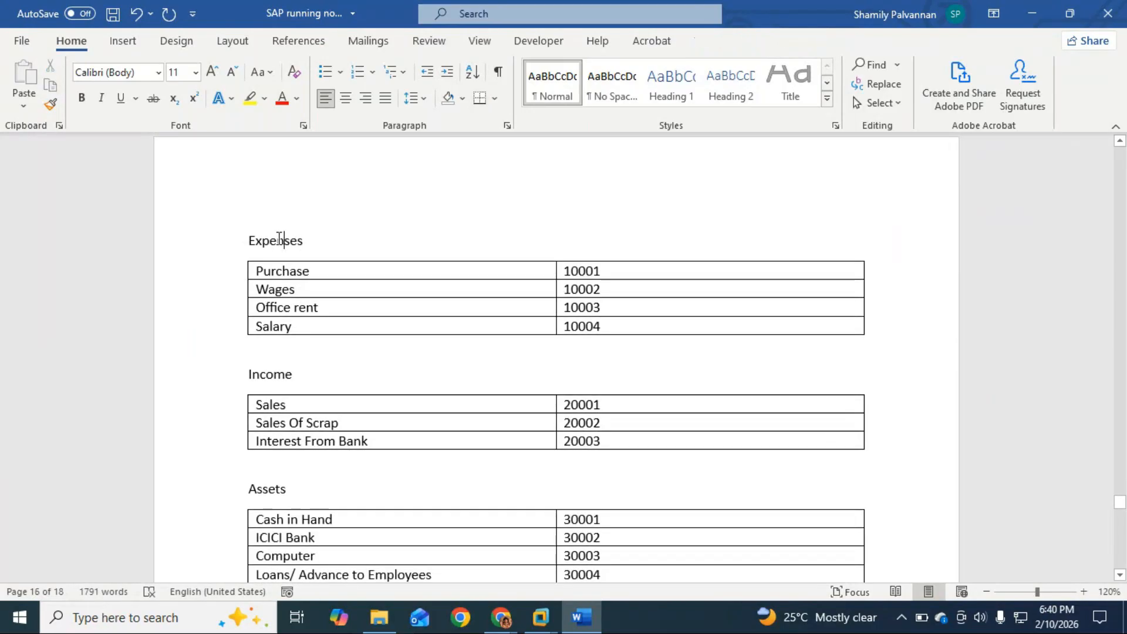
left_click(296, 99)
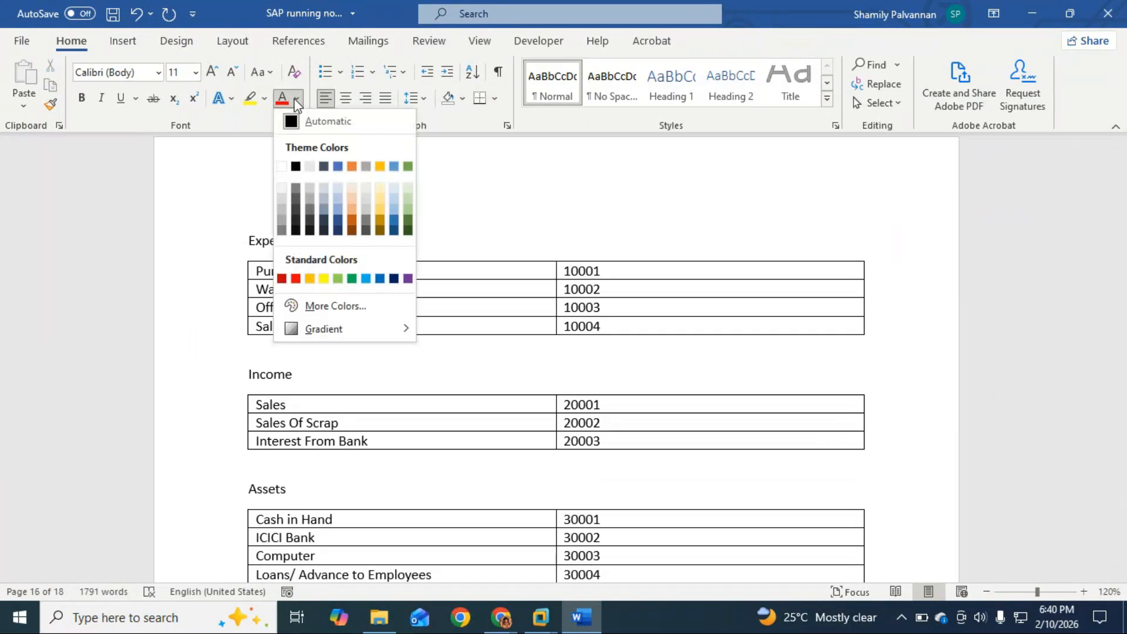
left_click(380, 279)
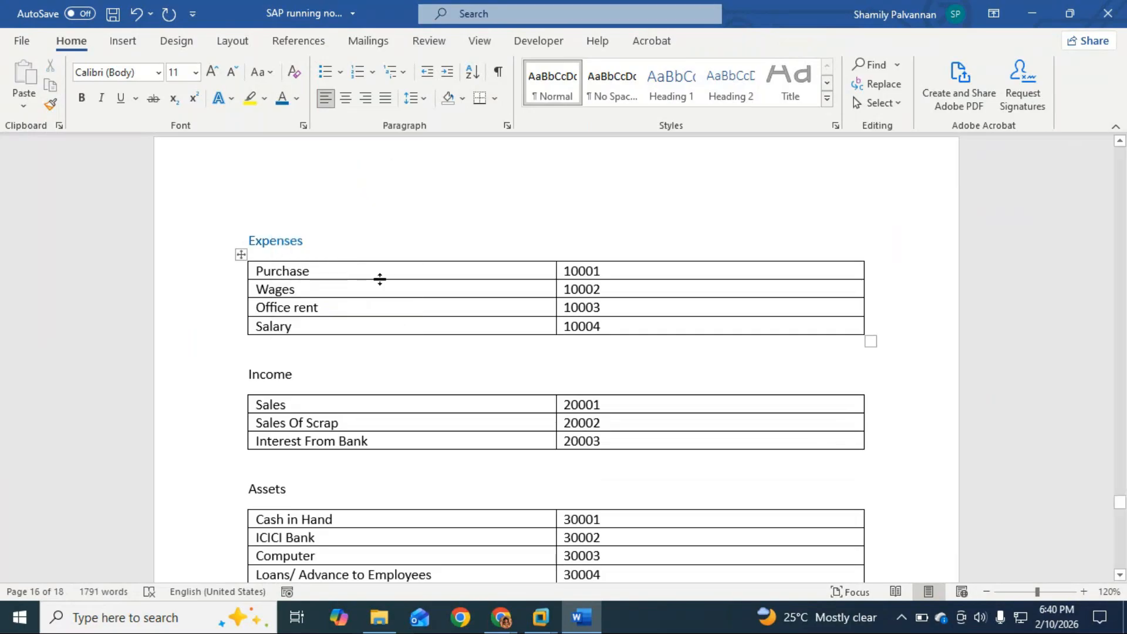
key("ctrl+b")
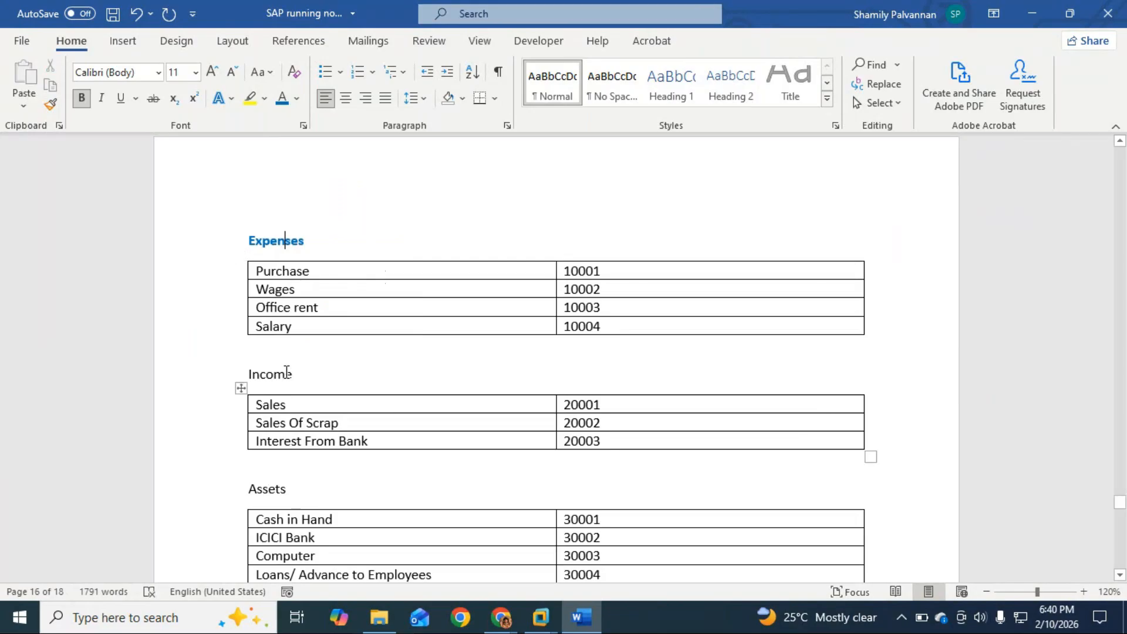
Apply the same blue font colour and bold to the Income and Assets headings.
left_click(252, 358)
left_click(282, 98)
left_click(262, 488)
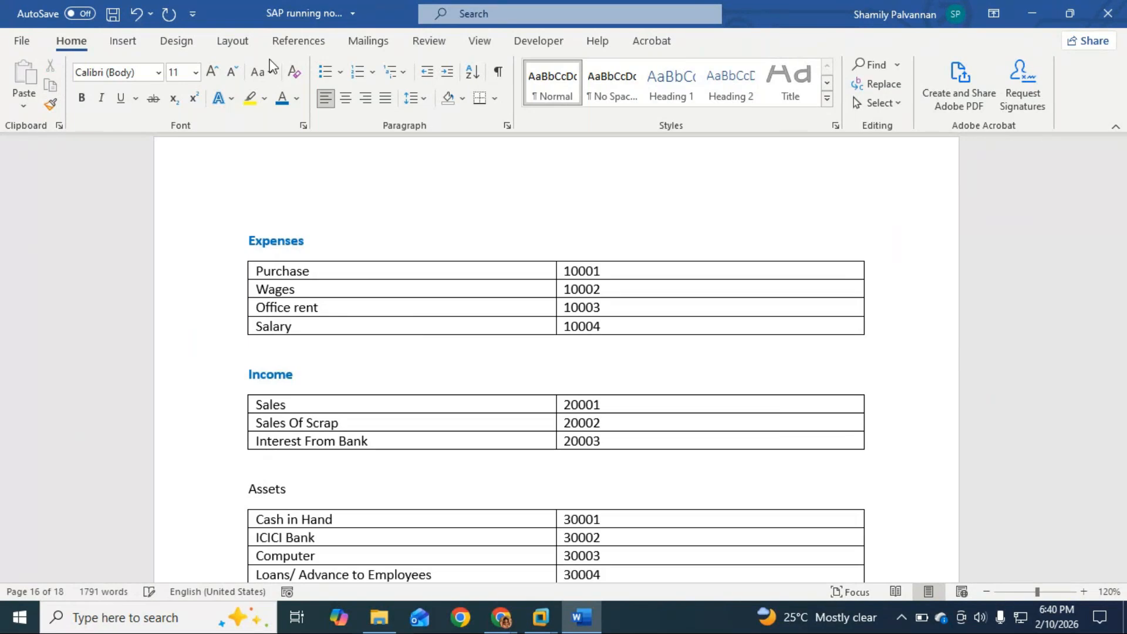
left_click(283, 101)
key("ctrl+b")
Format the Liabilities heading in the same blue font colour and bold.
scroll(272, 303, "down", 4)
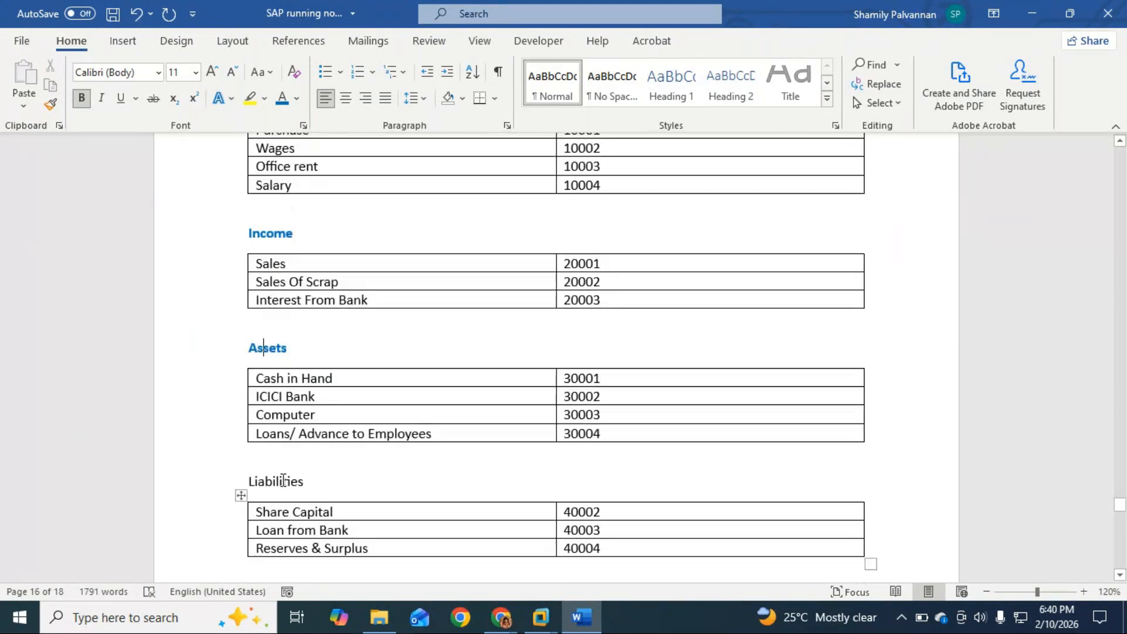
left_click(280, 482)
left_click(282, 100)
left_click(81, 98)
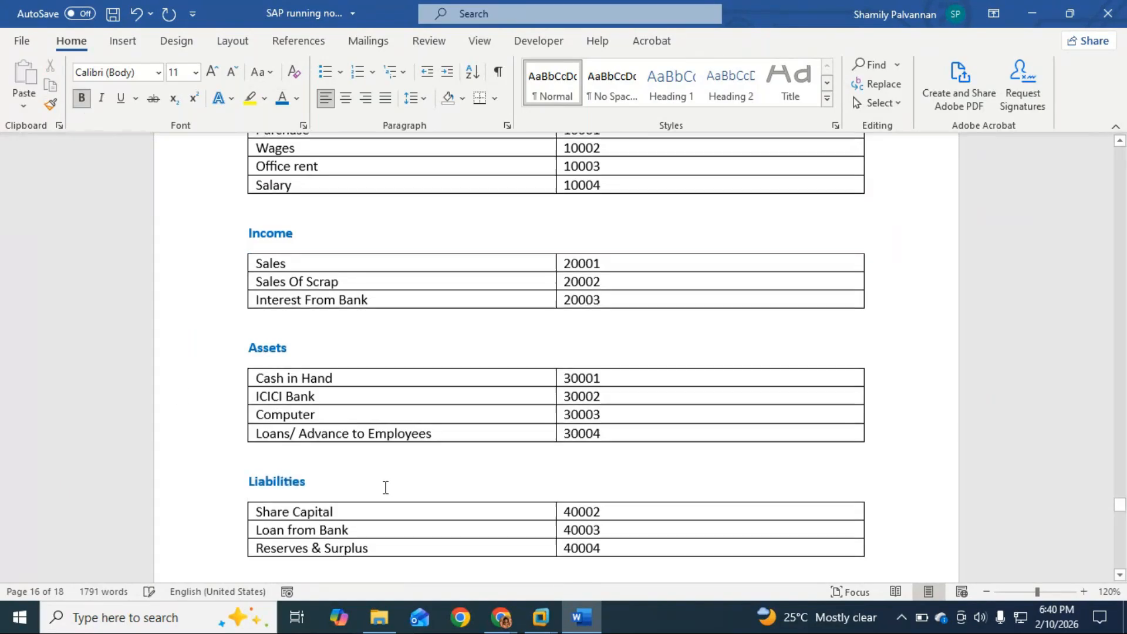
scroll(385, 485, "down", 4)
scroll(385, 487, "down", 3)
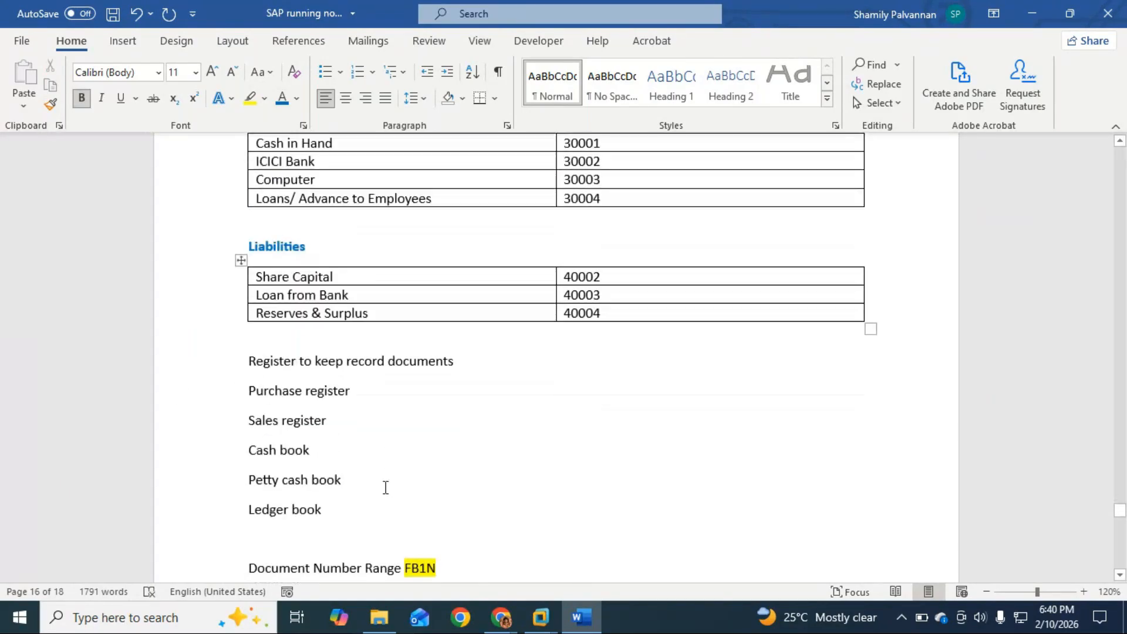
Apply the Heading 1 style to the "Document Number Range FB1N" line.
scroll(385, 488, "down", 3)
scroll(385, 488, "down", 1)
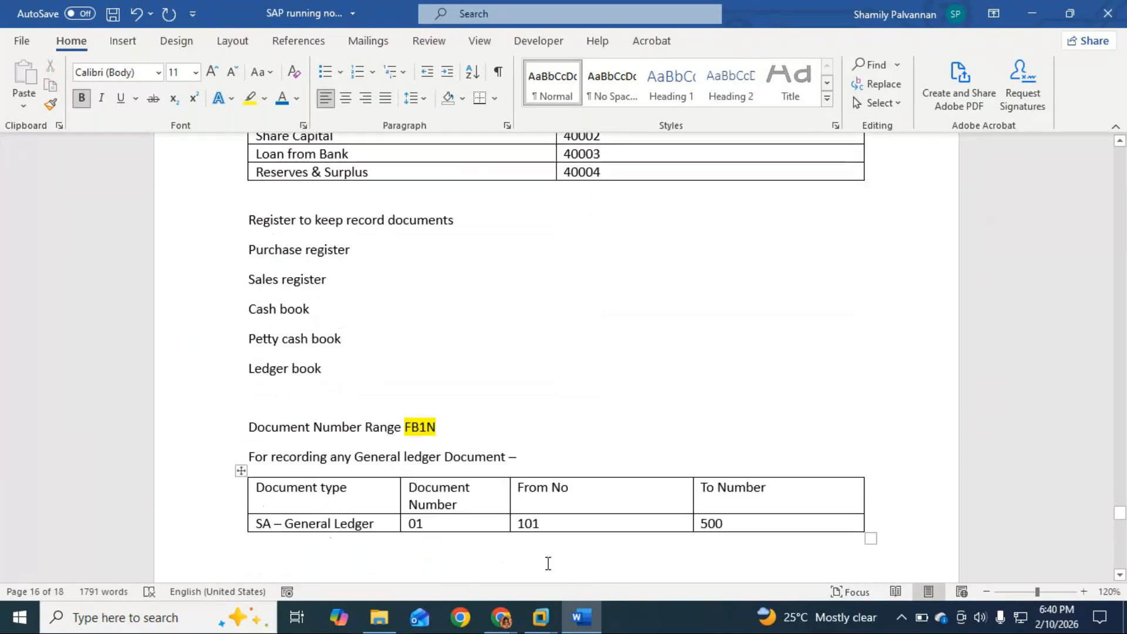
left_click(310, 428)
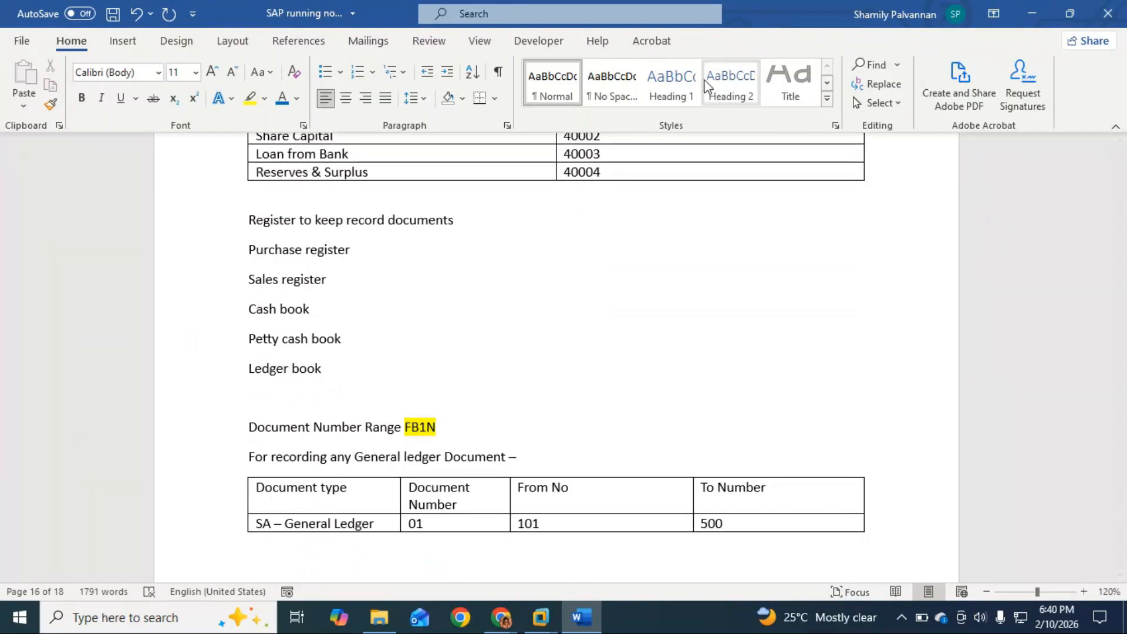
left_click(675, 91)
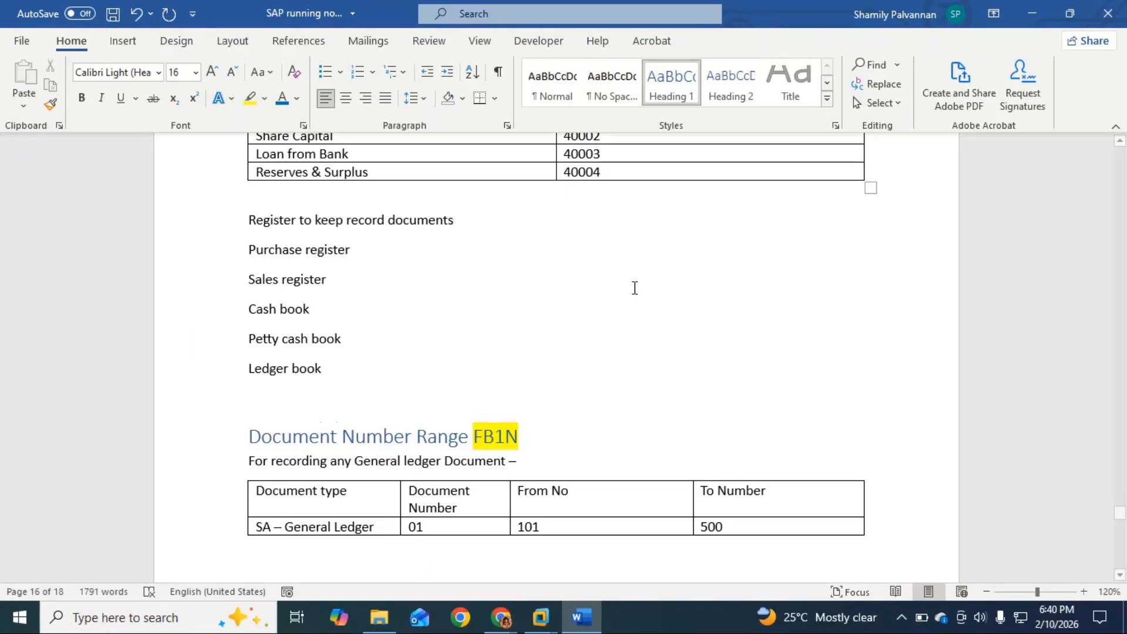
Insert a column after Document Number in the number range table, headed "Year" with 2025 in the SA – General Ledger row.
left_click_drag(267, 529, 254, 527)
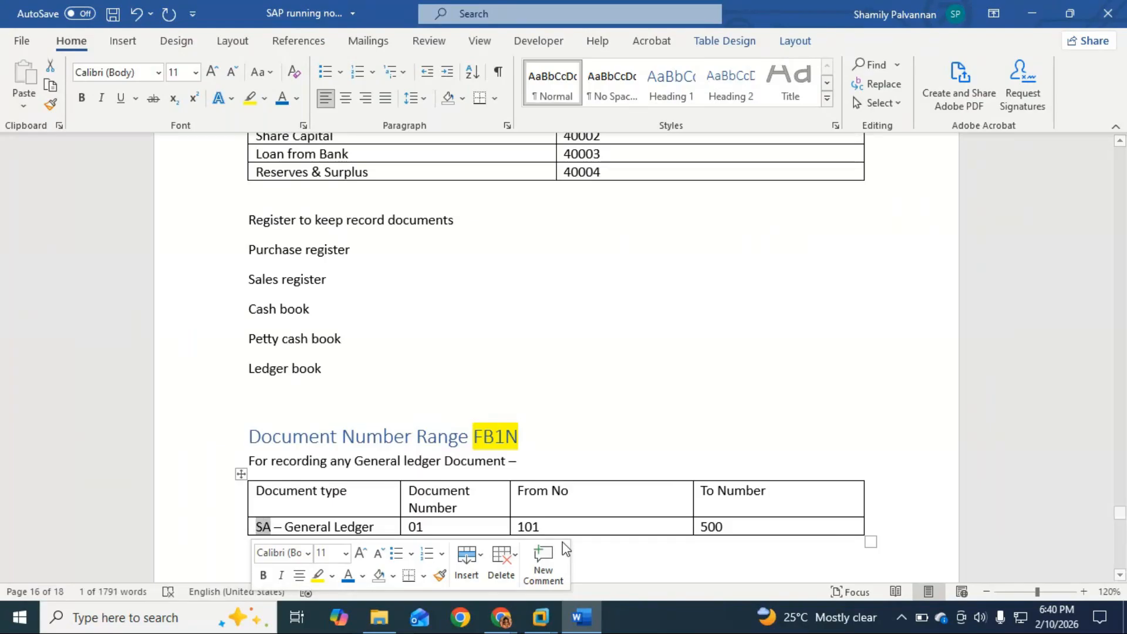
left_click_drag(423, 527, 411, 528)
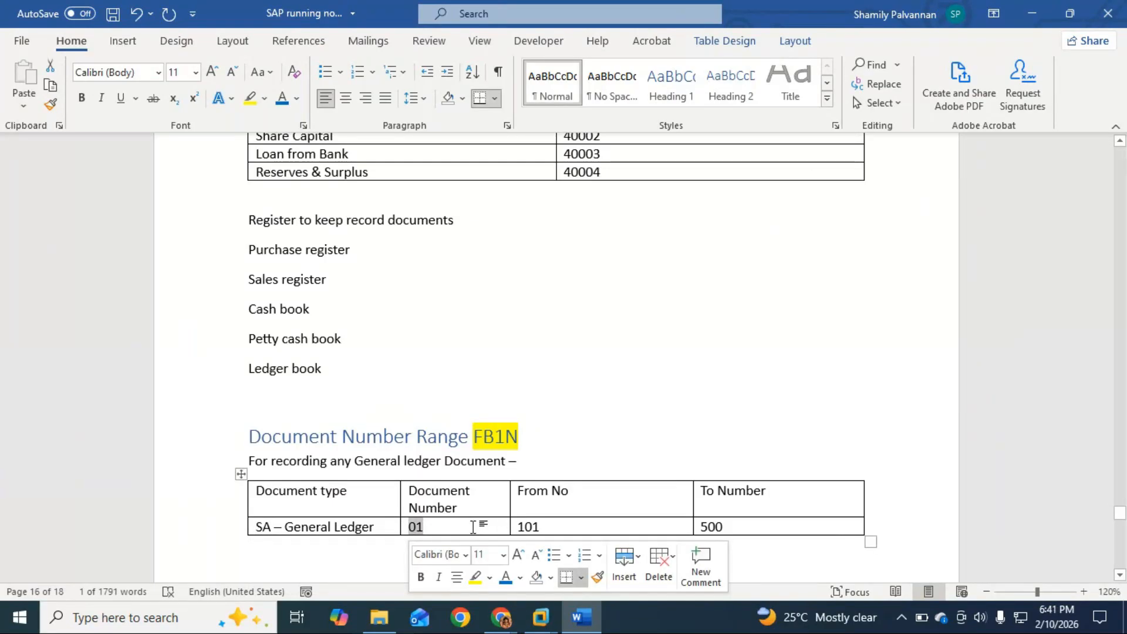
right_click(485, 506)
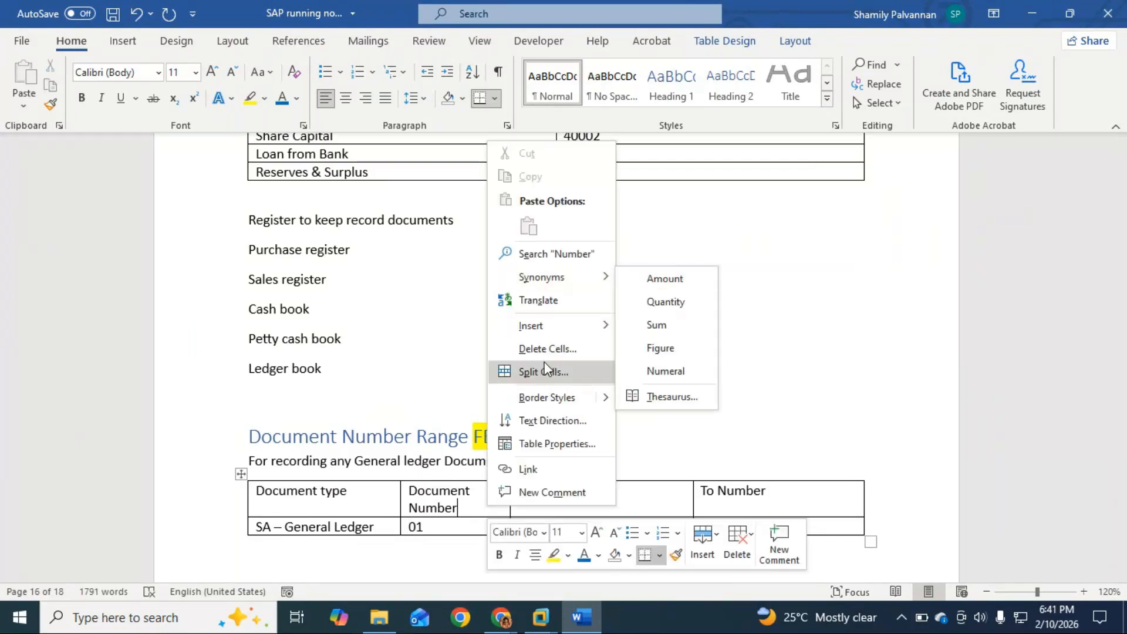
mouse_move(559, 324)
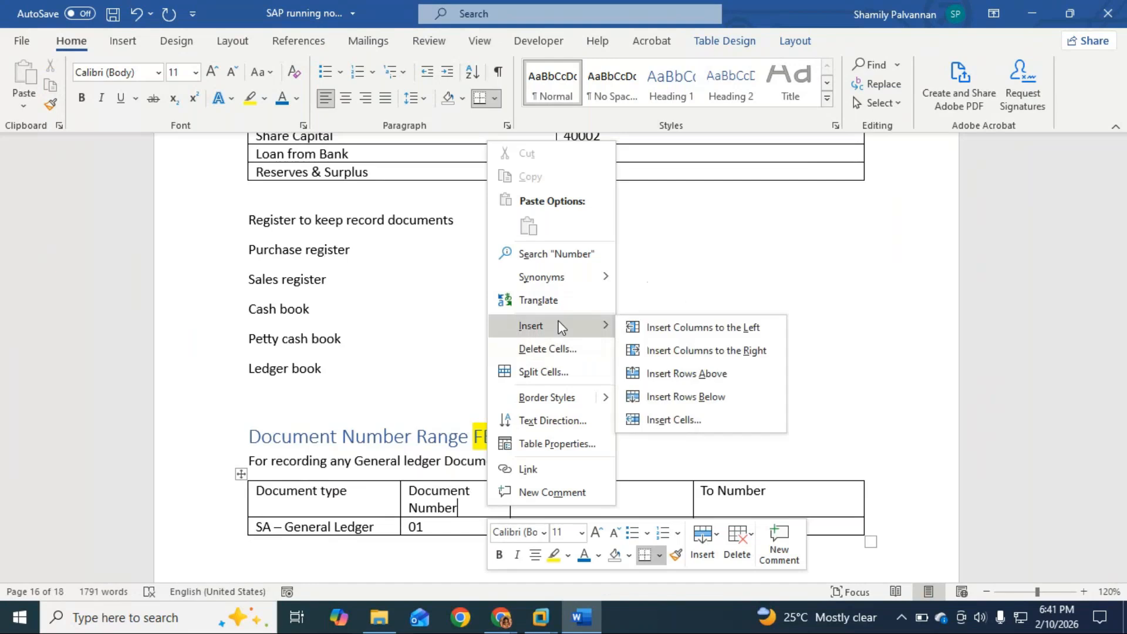
left_click(685, 351)
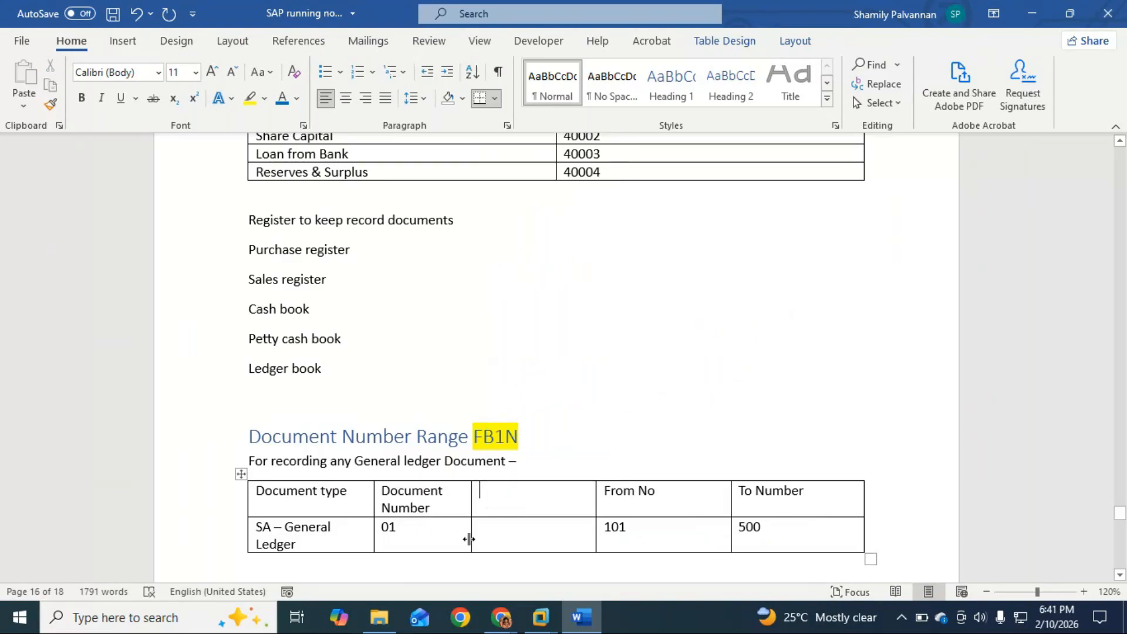
type("Year")
left_click(535, 529)
type("2025")
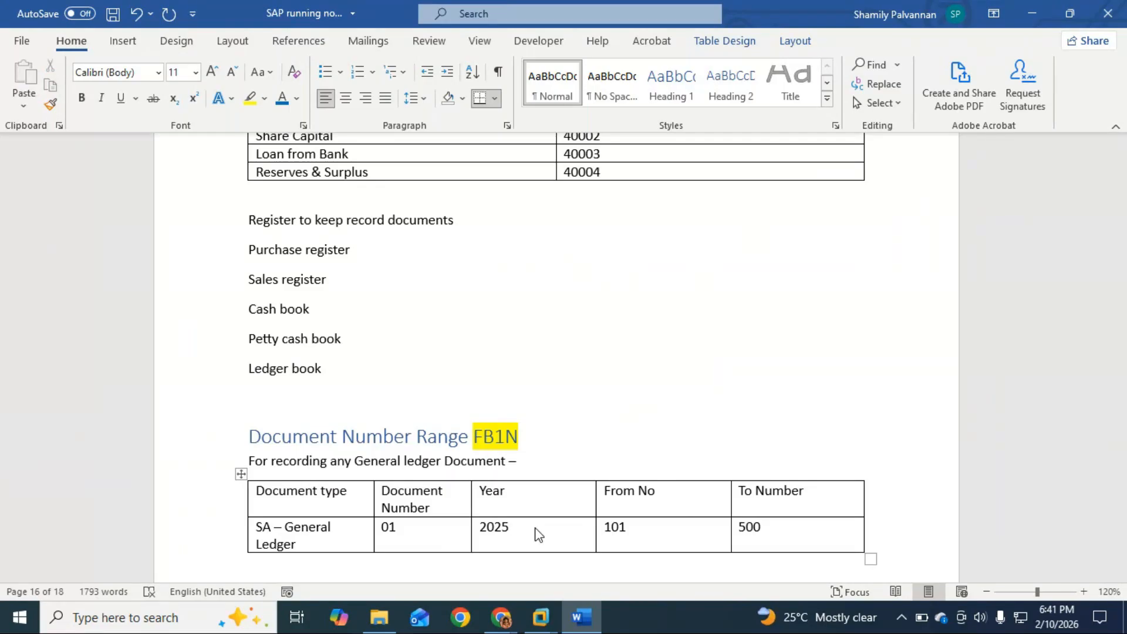
left_click(812, 529)
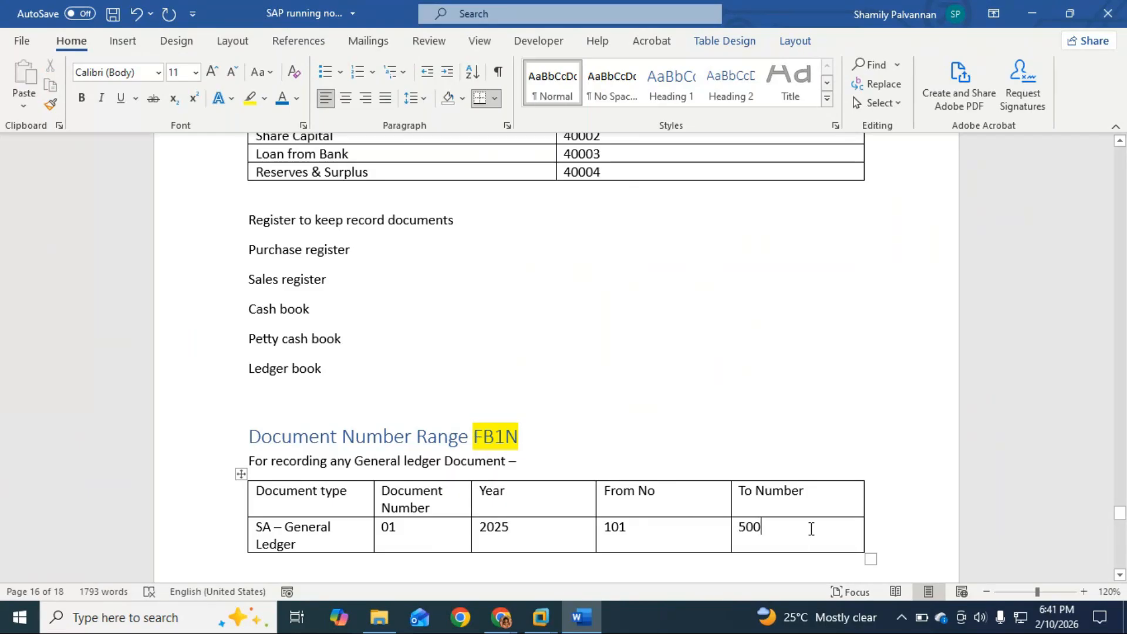
Delete the surplus blank space before the "Document Posting – Recording of transactions" line.
scroll(816, 520, "down", 1)
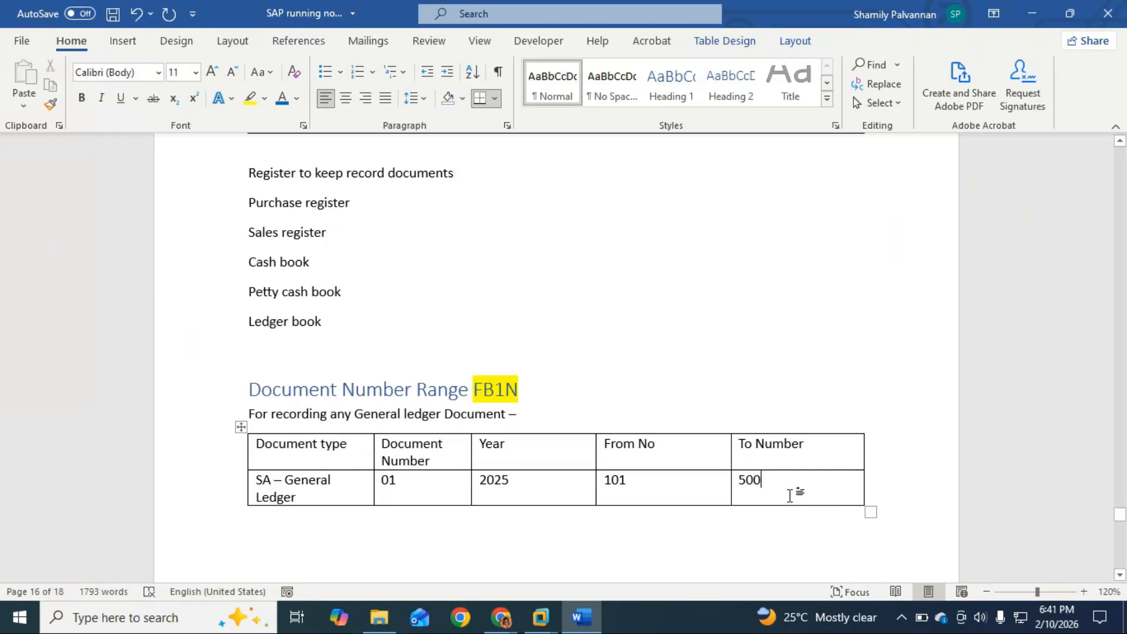
scroll(790, 497, "down", 10)
scroll(791, 496, "down", 2)
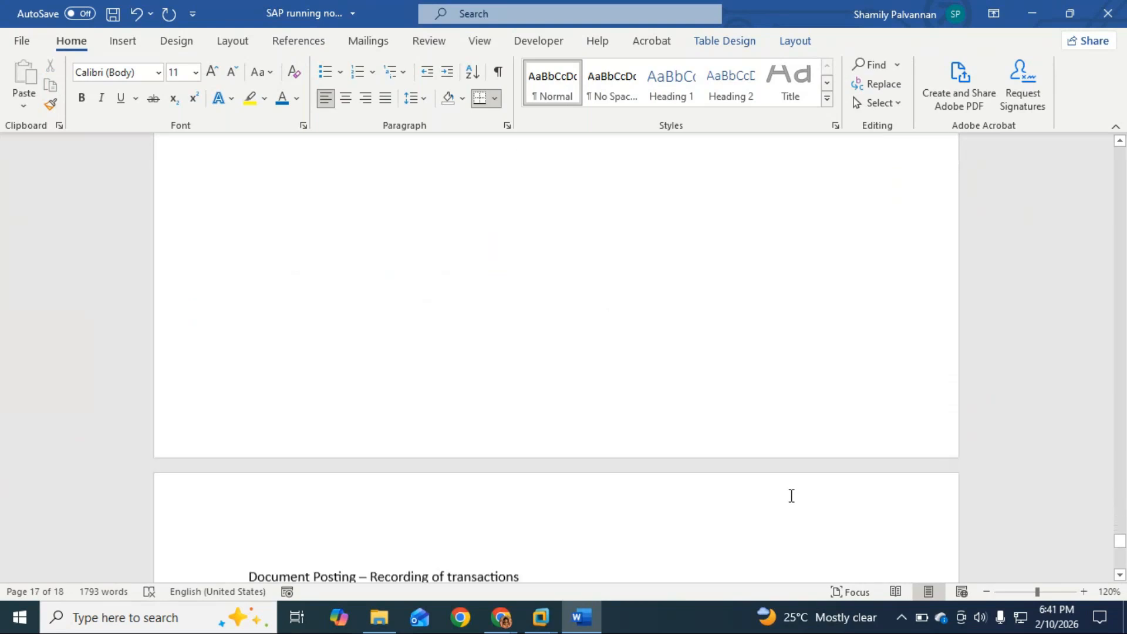
scroll(792, 496, "down", 5)
scroll(652, 498, "up", 2)
left_click(242, 522)
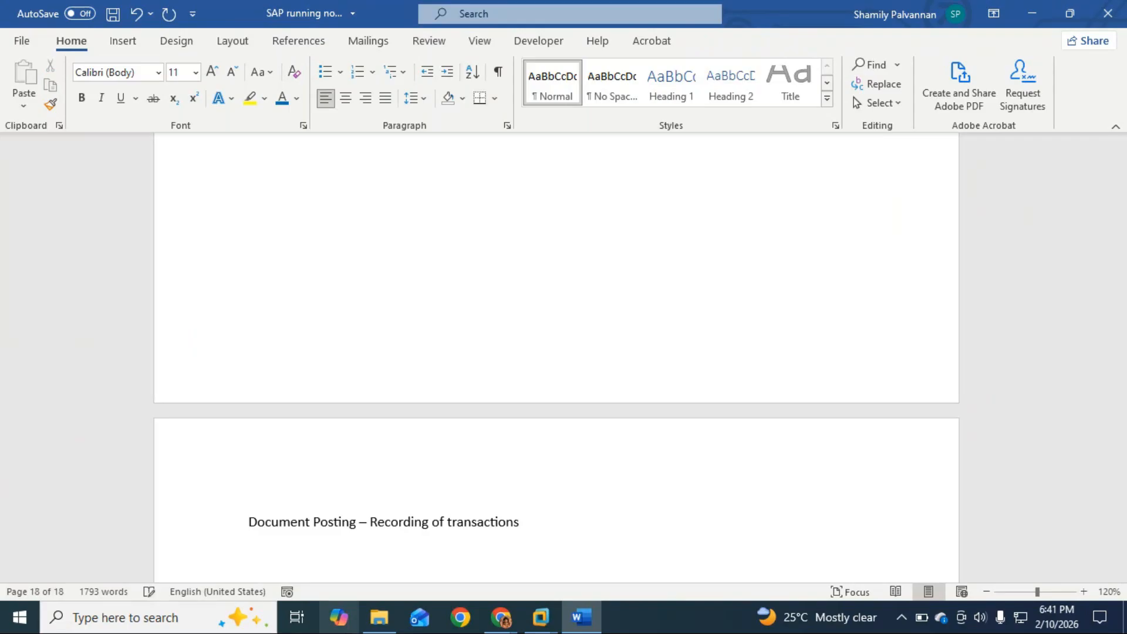
key("BackSpace")
scroll(370, 376, "up", 6)
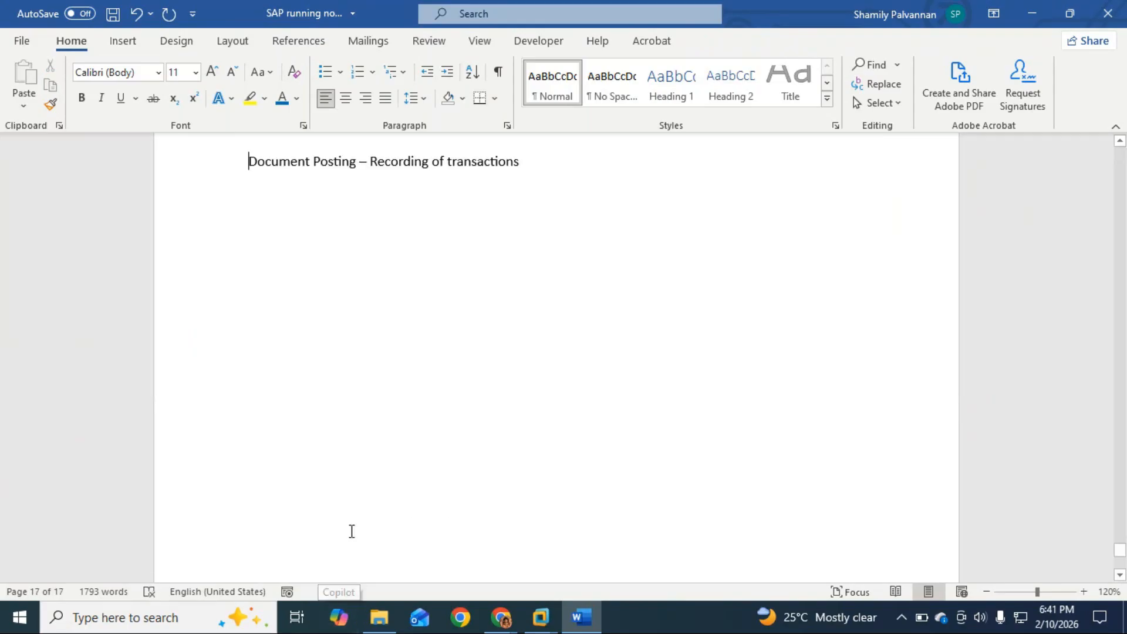
scroll(468, 421, "down", 5)
scroll(468, 420, "up", 4)
left_click(264, 457)
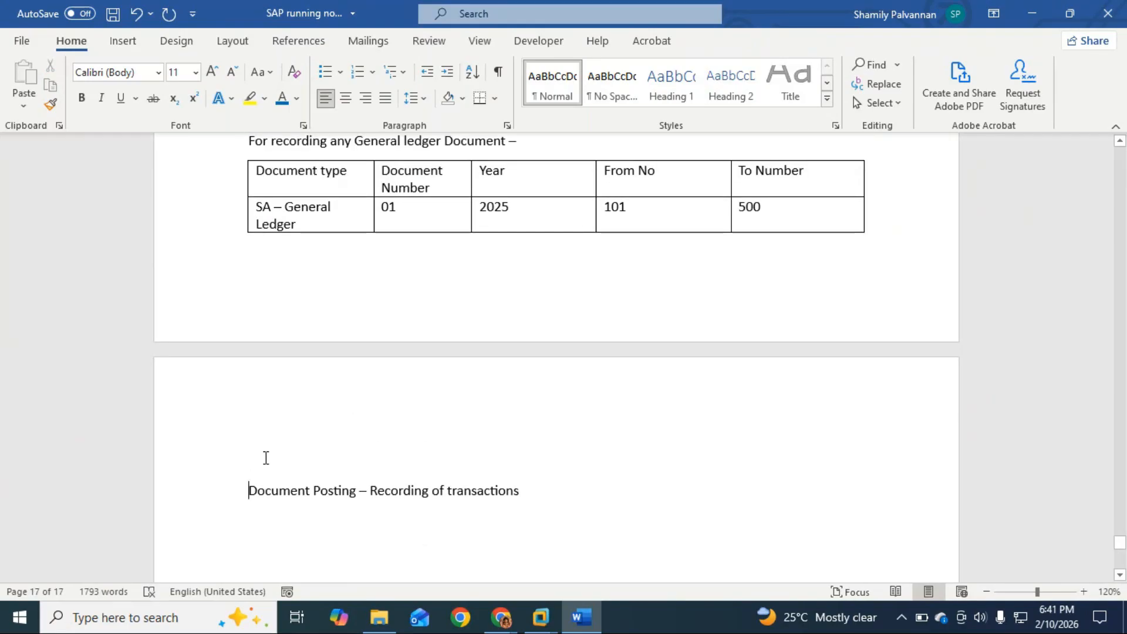
key("BackSpace")
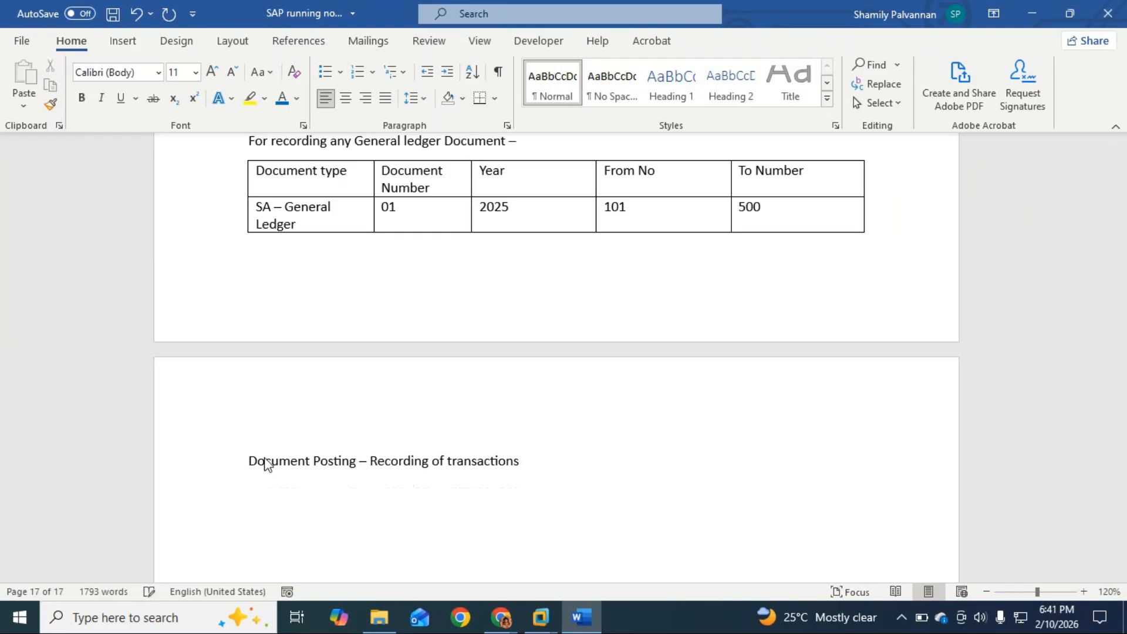
Add the lines "Parking" and "Posting" below the Document Posting line, leaving a blank line in between.
left_click(541, 455)
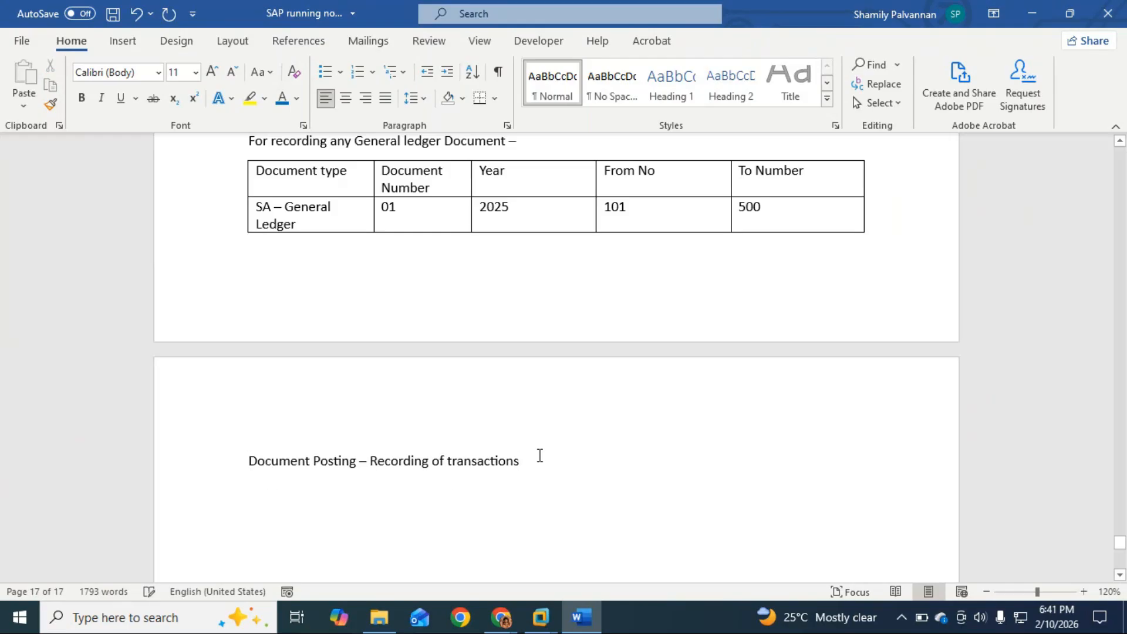
key("Return")
key("Return")
type("Parking")
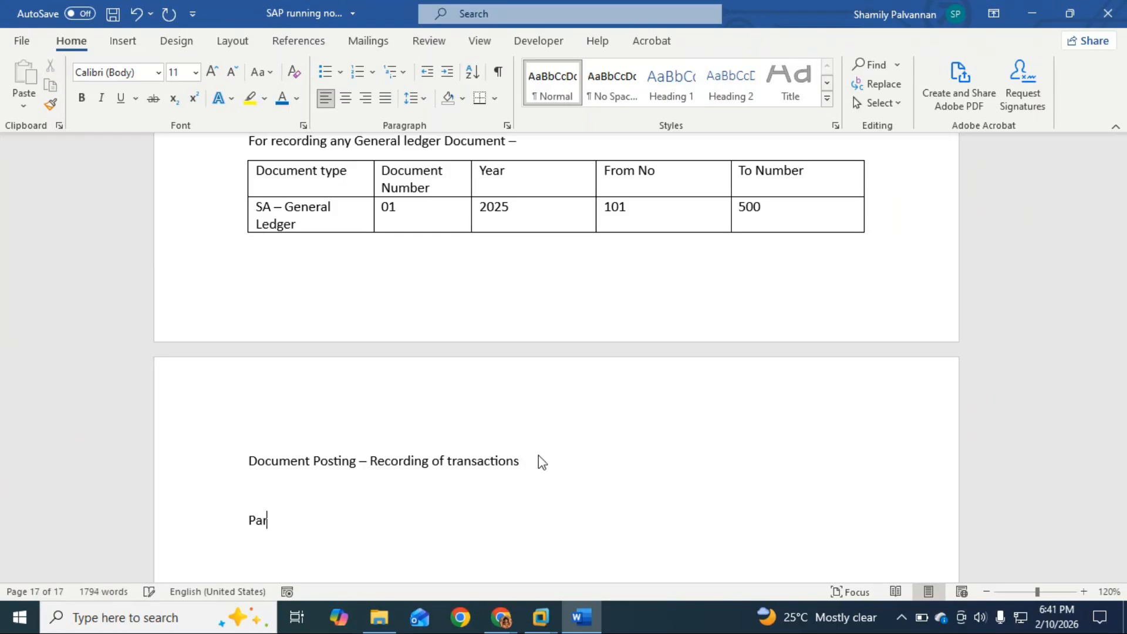
key("Return")
type("Parking")
key("BackSpace")
key("BackSpace")
key("BackSpace")
key("BackSpace")
key("BackSpace")
type("s")
key("BackSpace")
key("BackSpace")
type("osting")
Describe Parking on its line with "– Record document entries".
key("Up")
type("- R")
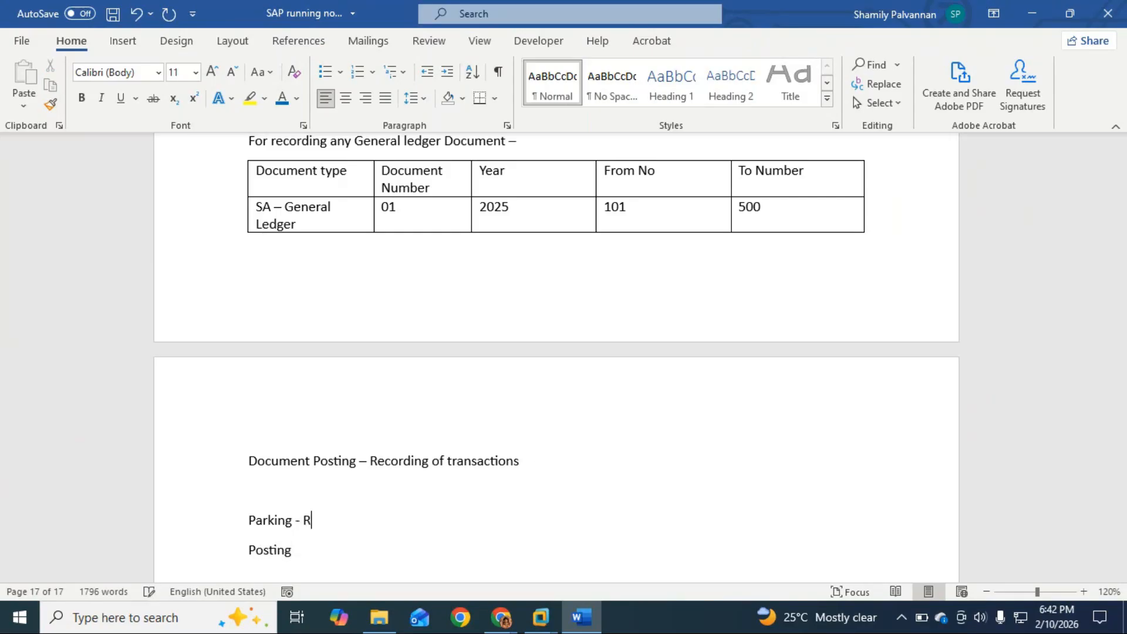
type("ecord tr")
key("BackSpace")
key("BackSpace")
type("So")
key("BackSpace")
key("BackSpace")
type("doucment")
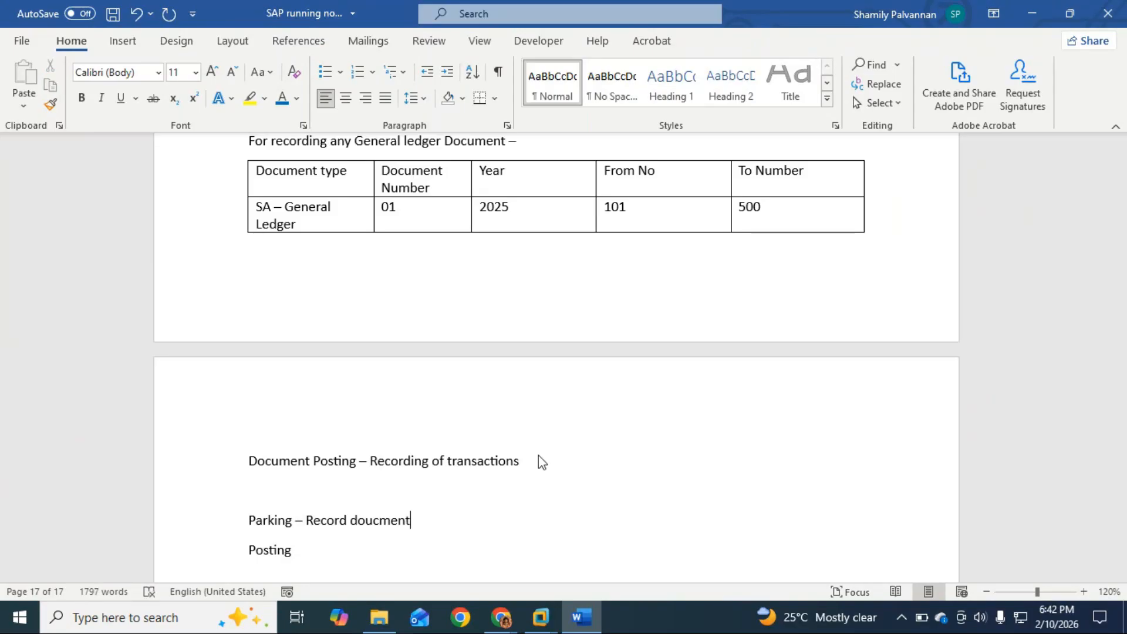
type(" en")
type("try")
key("BackSpace")
type("ies ")
Extend the Parking description with "– place it in a bucket – to get approved".
type("- plauc")
type("e")
key("BackSpace")
key("BackSpace")
key("BackSpace")
key("BackSpace")
type("ce it ina")
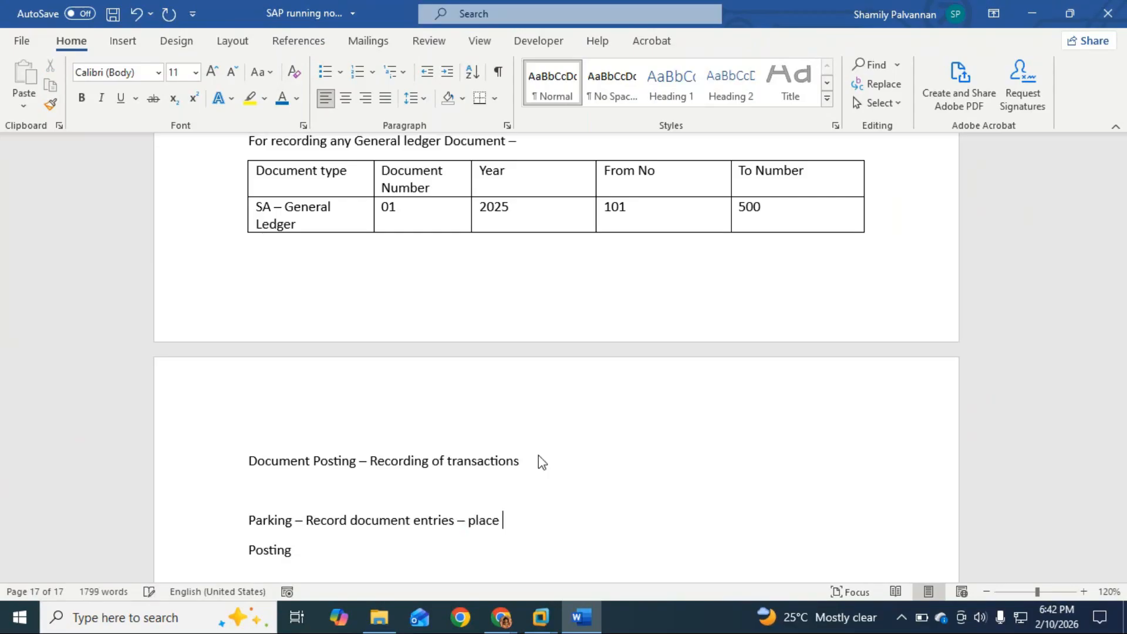
key("BackSpace")
key("BackSpace")
type("a")
type("bucket")
type(" -")
type(" to ")
type("get")
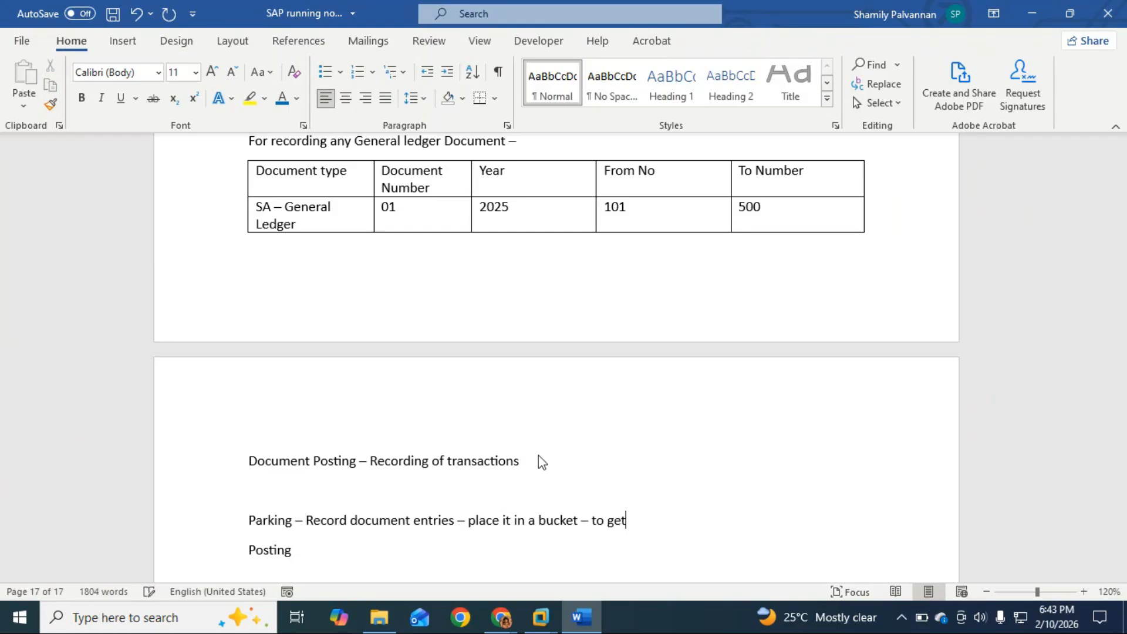
type(" approved by")
key("BackSpace")
key("BackSpace")
key("BackSpace")
key("BackSpace")
Add a dash after Posting and copy "Record document entries" there from the Parking line.
key("Down")
type("-")
left_click_drag(310, 515, 453, 520)
key("ctrl+c")
left_click(347, 549)
key("ctrl+v")
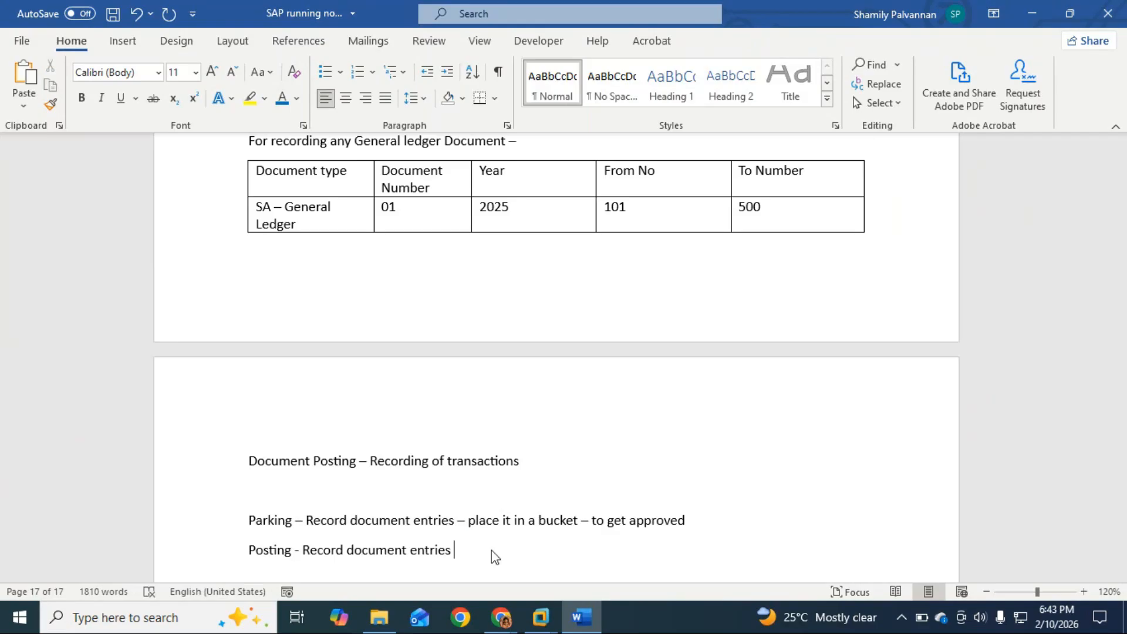
End the Parking line with an arrow and "not considered as a Accounting Entries".
left_click(695, 517)
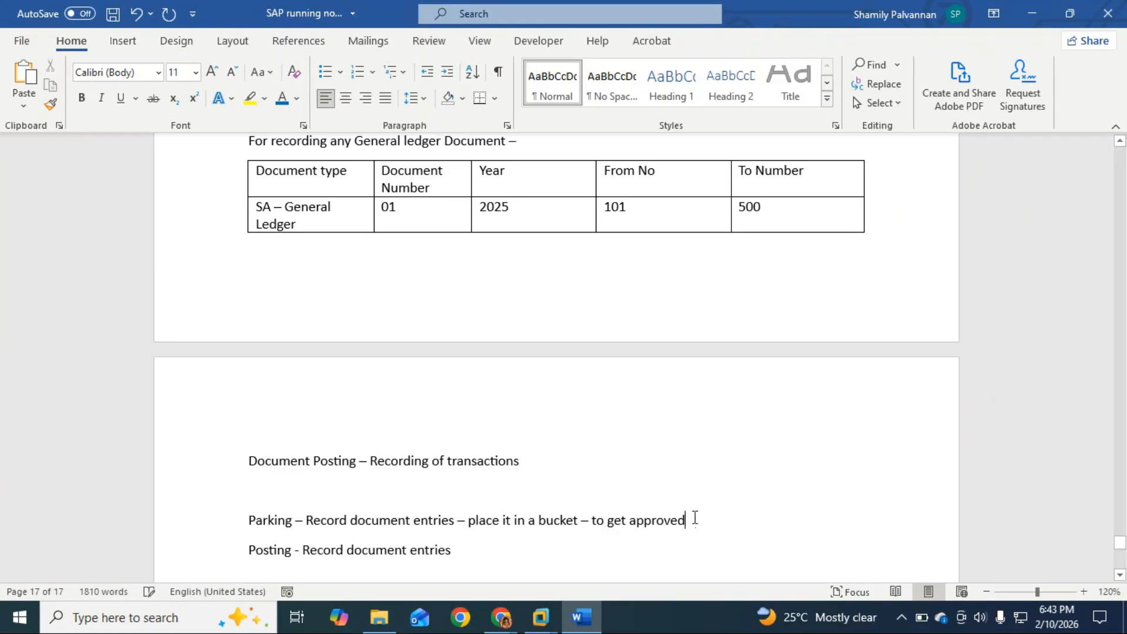
type("--> not")
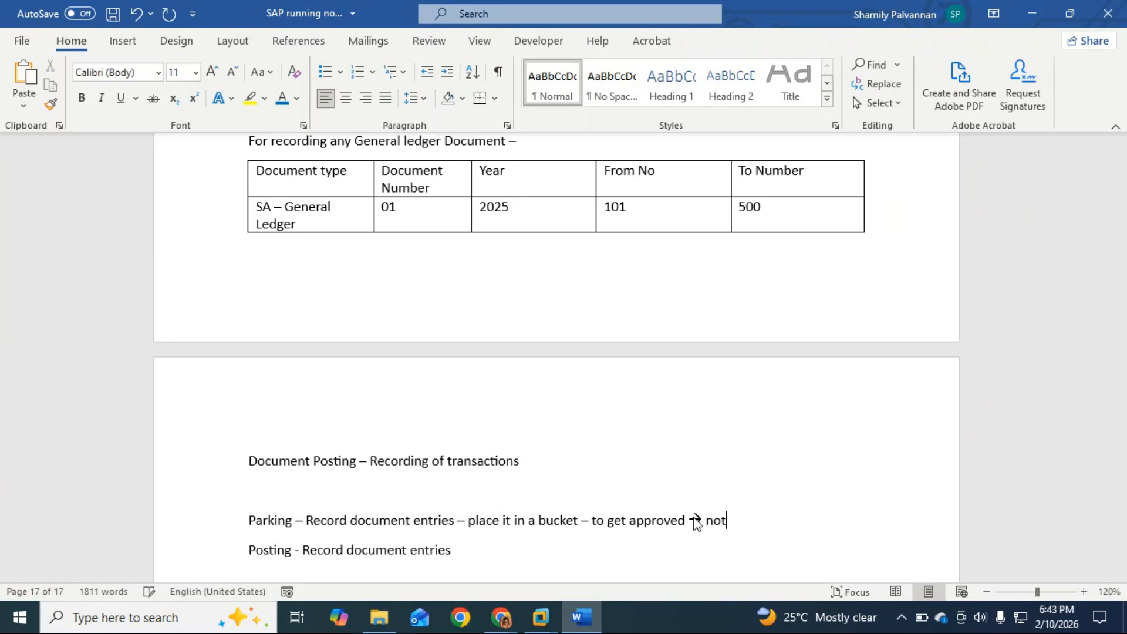
type(" cons")
type("idend")
key("BackSpace")
key("BackSpace")
type("red asa Acvcountiug")
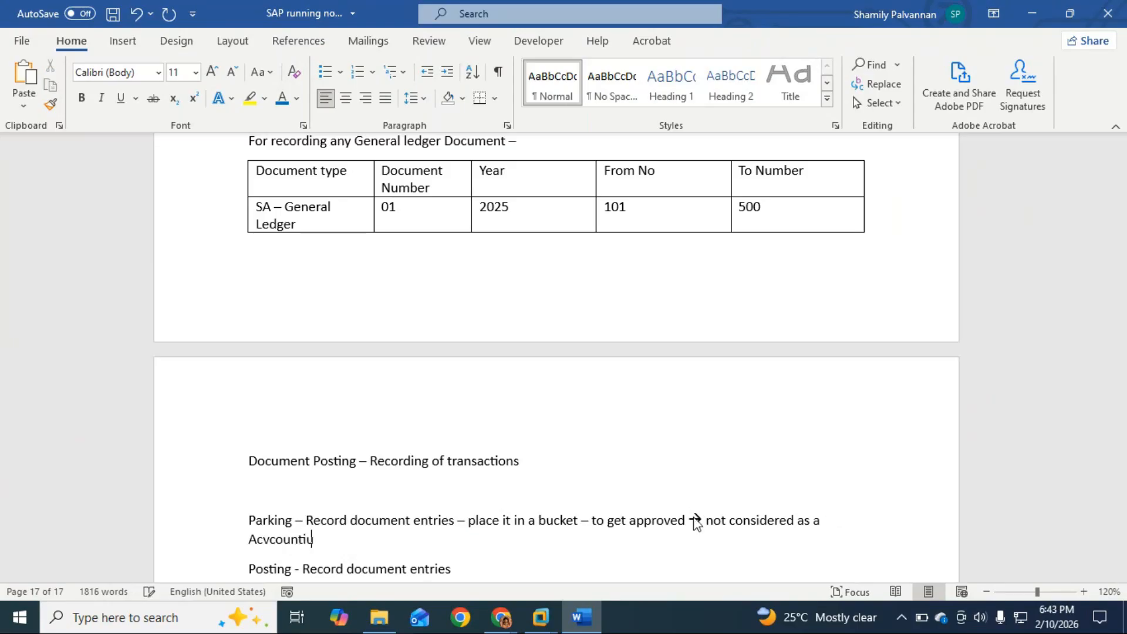
key("BackSpace")
type("ng")
key("BackSpace")
key("BackSpace")
key("BackSpace")
key("BackSpace")
key("BackSpace")
key("BackSpace")
key("BackSpace")
key("BackSpace")
key("BackSpace")
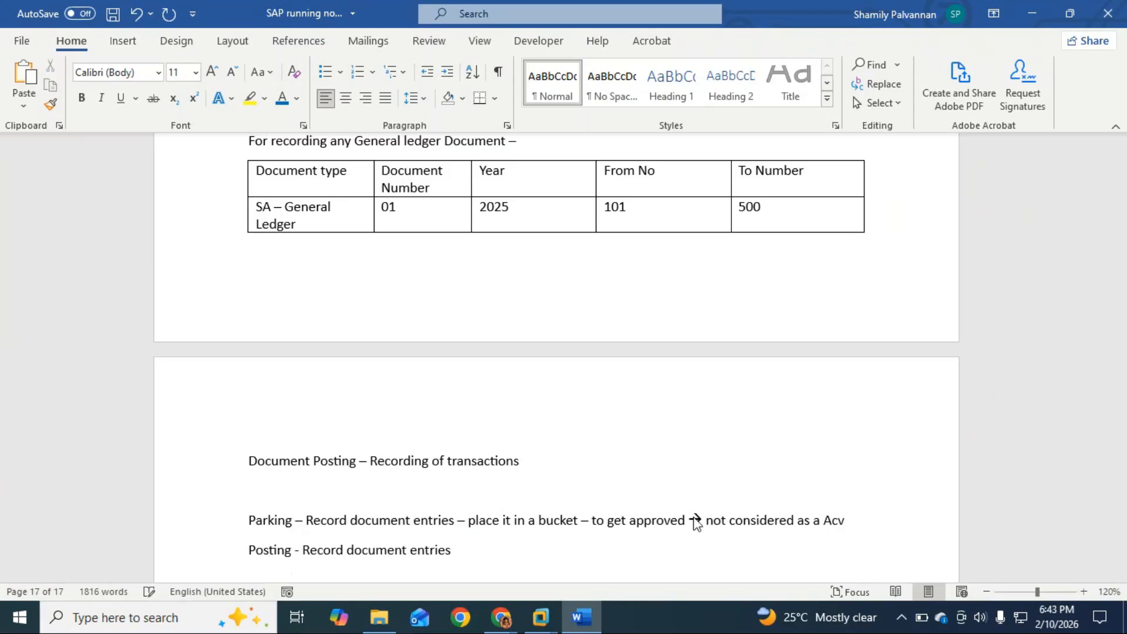
type("counting ")
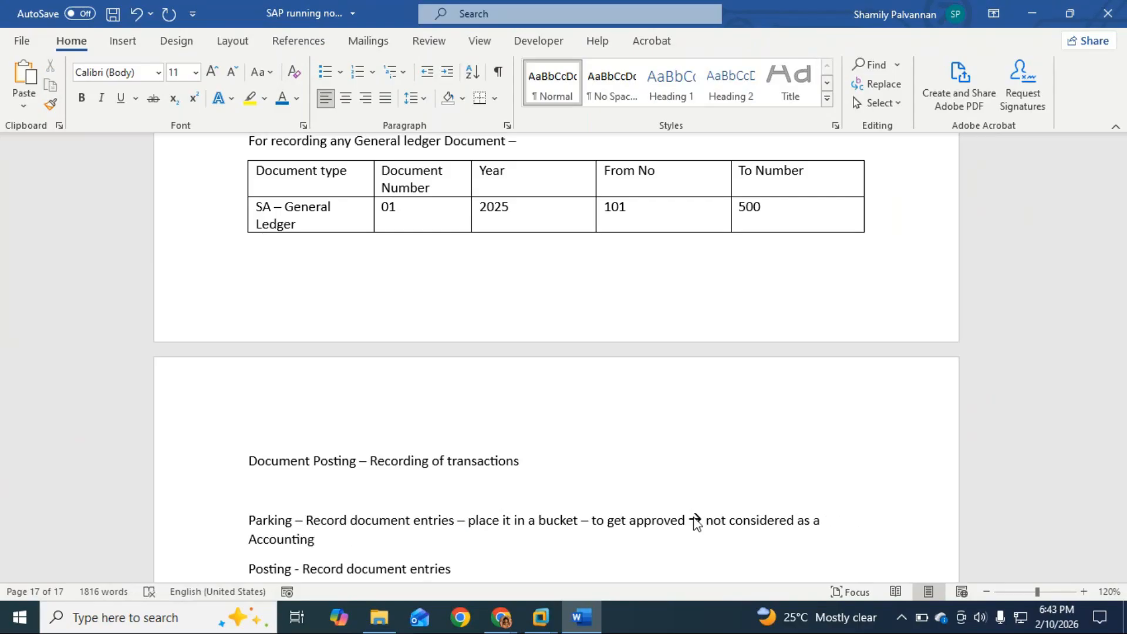
type("Entriens")
key("BackSpace")
key("BackSpace")
type("s")
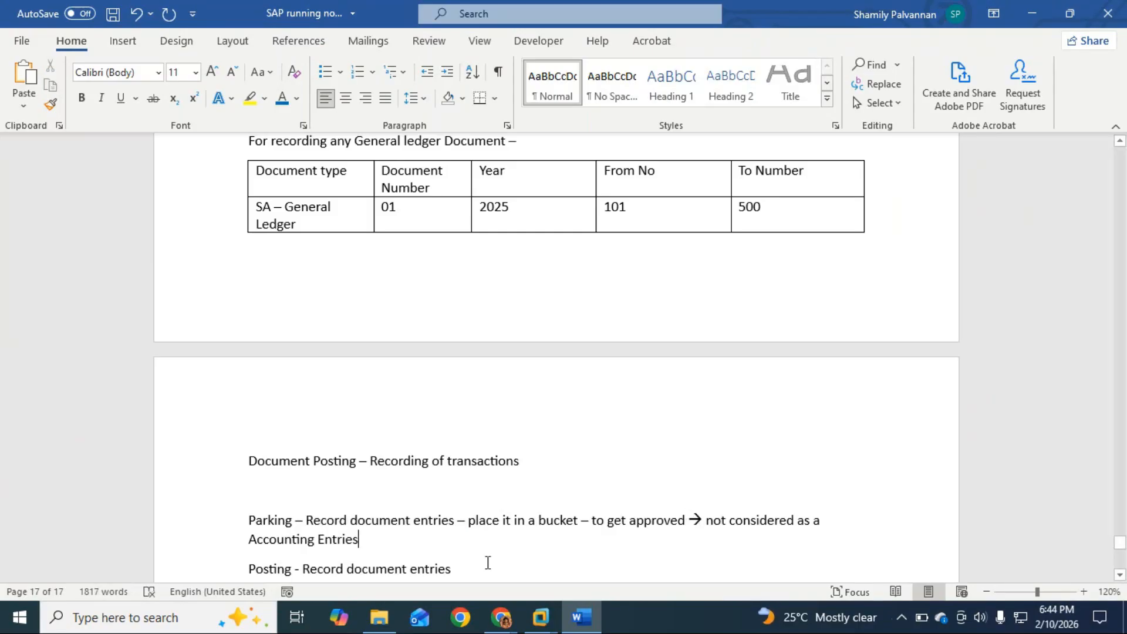
Complete the Posting line with an arrow and the phrase "considered as a Accounting Entries" copied from the Parking line.
scroll(484, 568, "down", 1)
type("-")
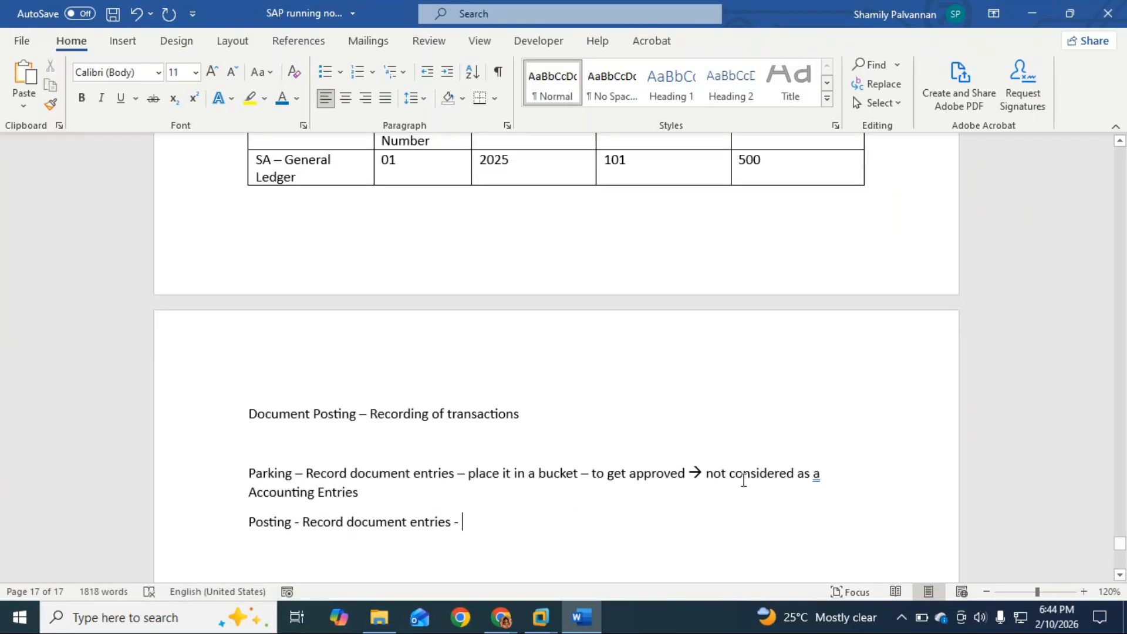
left_click_drag(730, 475, 830, 490)
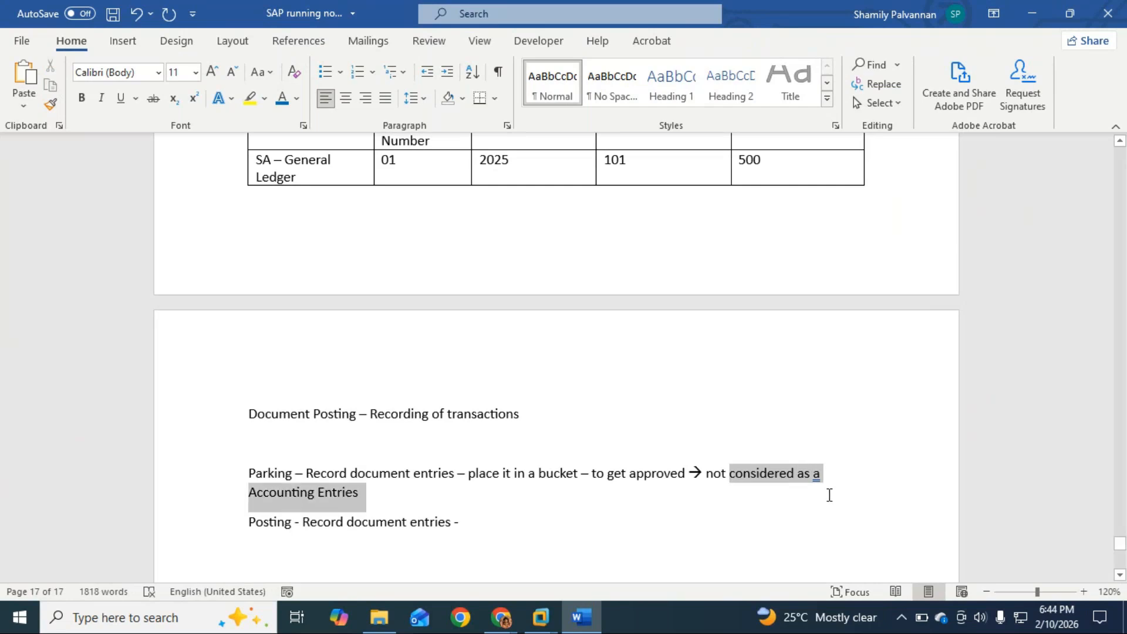
left_click(485, 513)
key("BackSpace")
key("BackSpace")
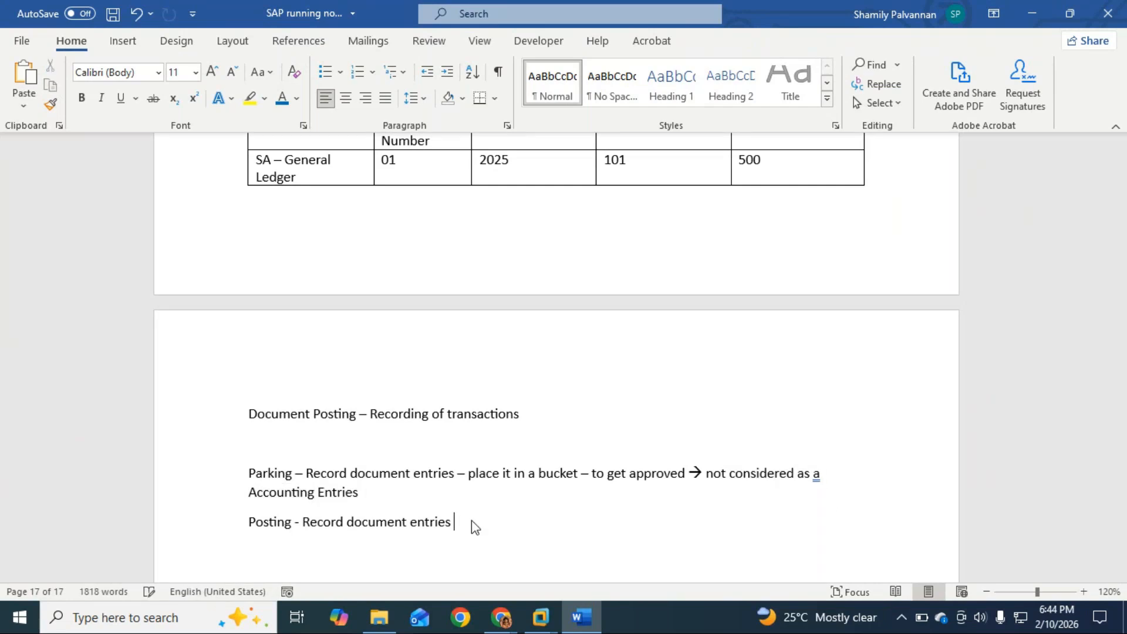
type("-->")
key("ctrl+v")
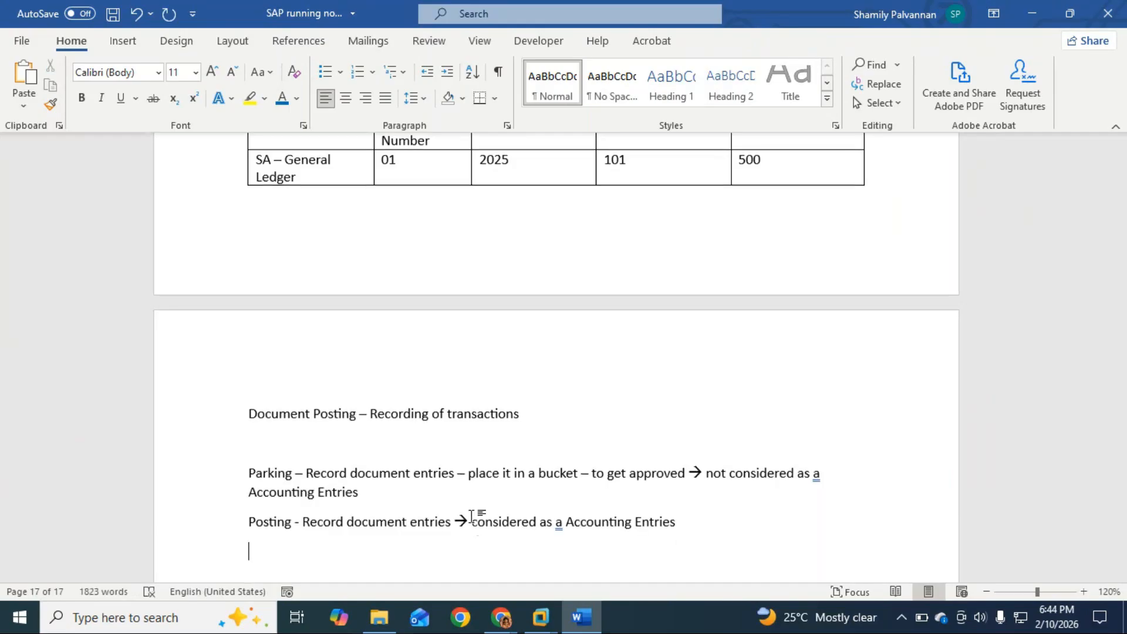
Add the line "Document Parking" below the Posting description, leaving a blank line in between.
scroll(470, 520, "down", 3)
left_click(469, 523)
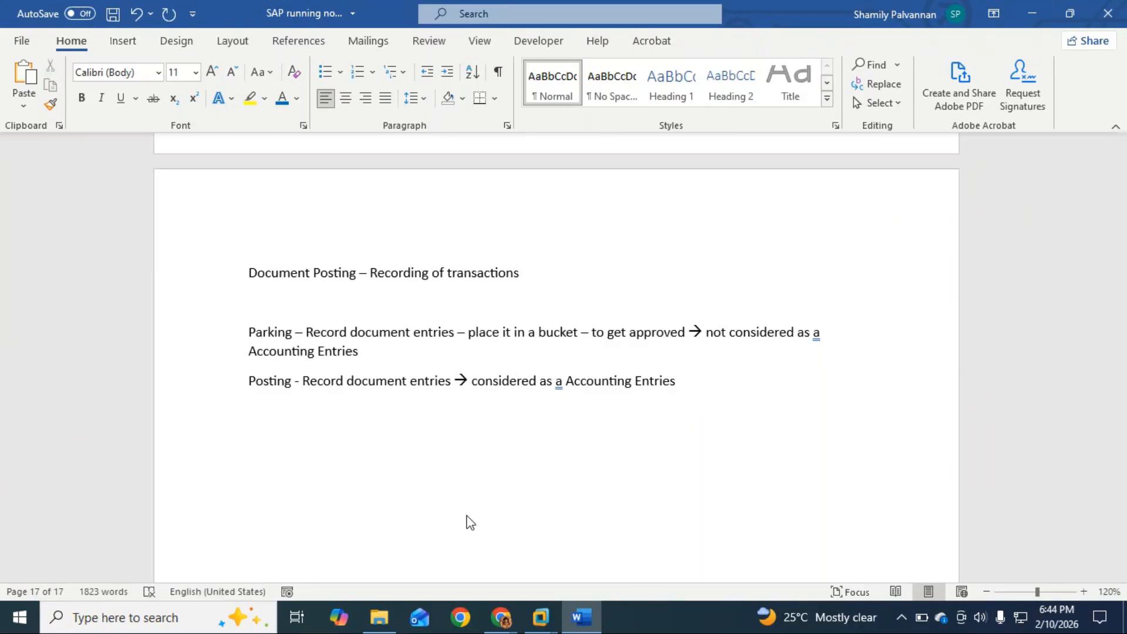
type("Document PAr")
key("BackSpace")
type("arking")
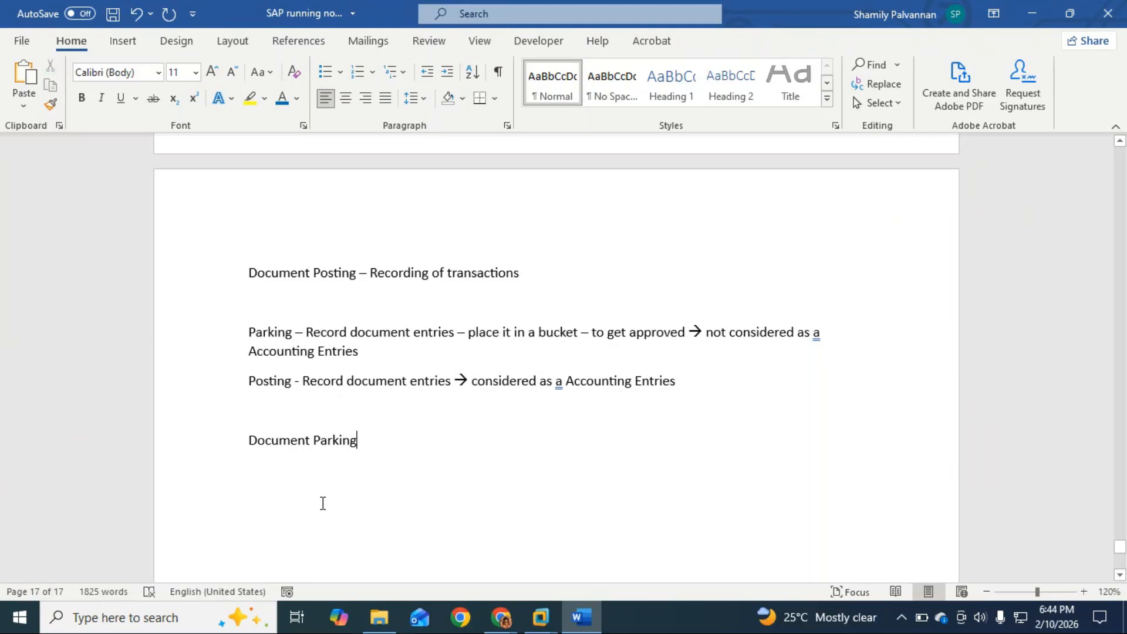
Format the "Document Parking" line as bold text at 16 pt.
left_click_drag(359, 442, 252, 449)
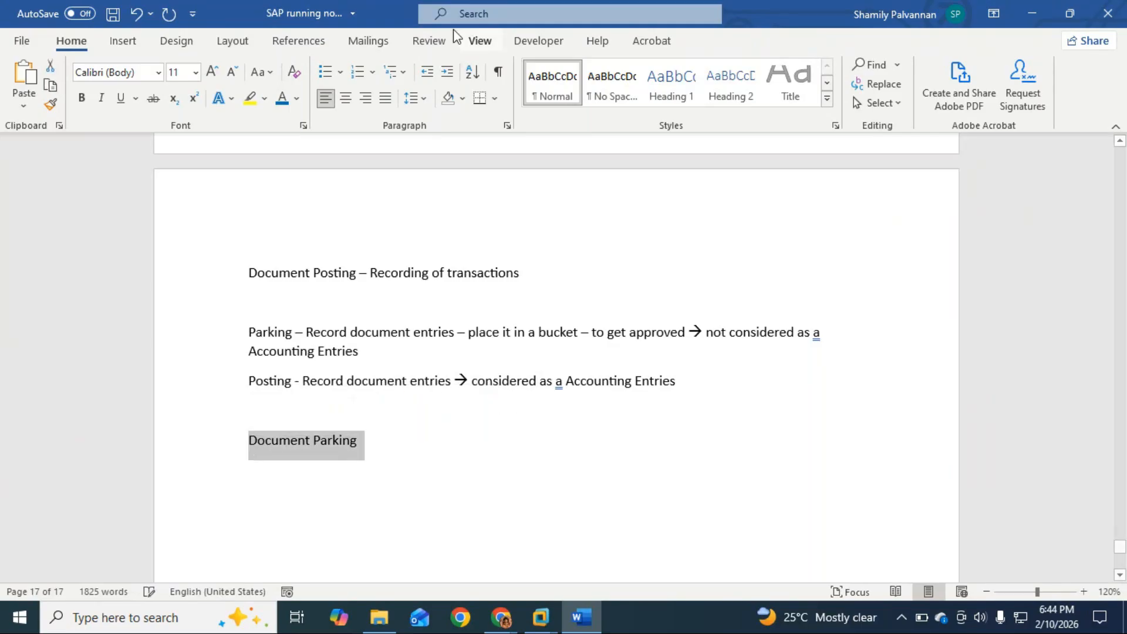
left_click(82, 98)
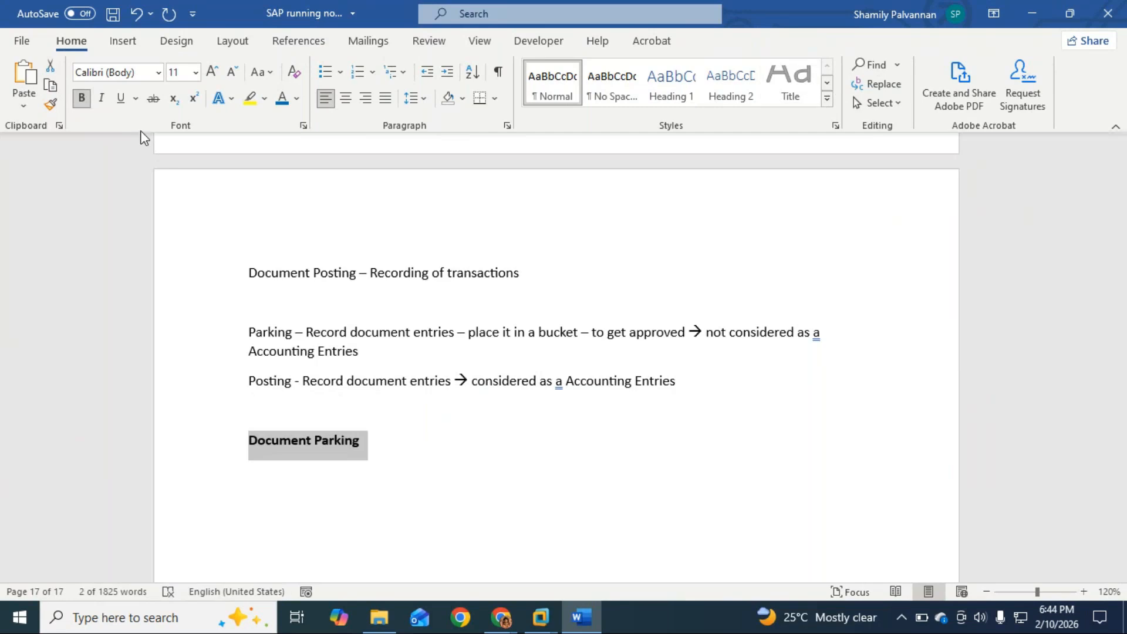
left_click(212, 71)
left_click(212, 72)
left_click(211, 72)
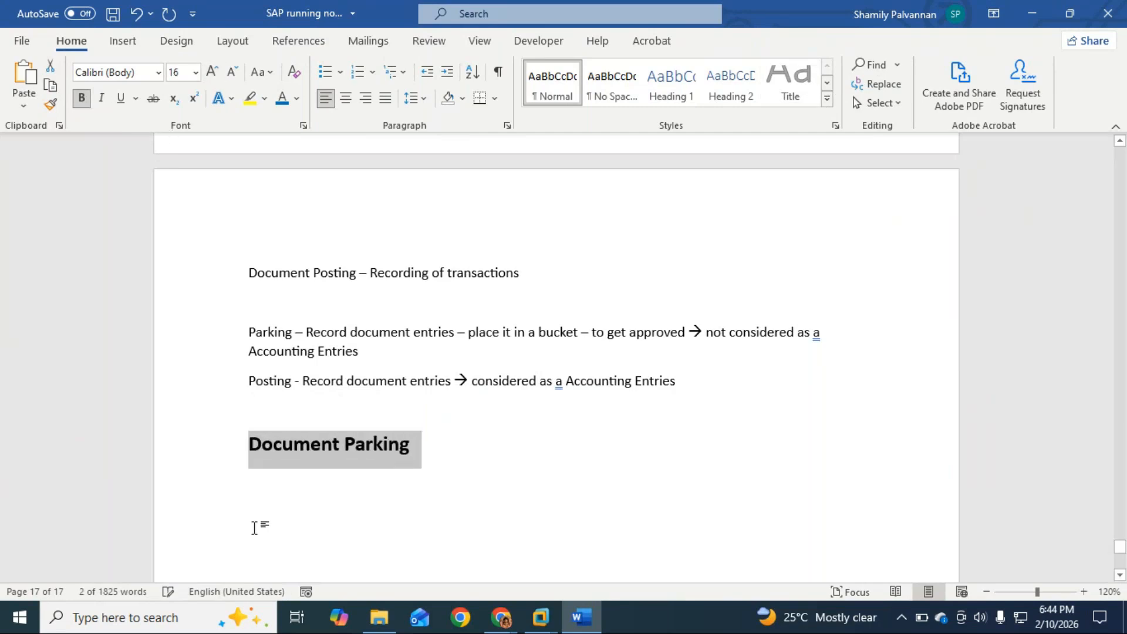
Below the Document Parking heading, add numbered item 1 reading "Share Capital of Rs. 20000000 is introduced into business".
left_click(266, 496)
type("1. Mr")
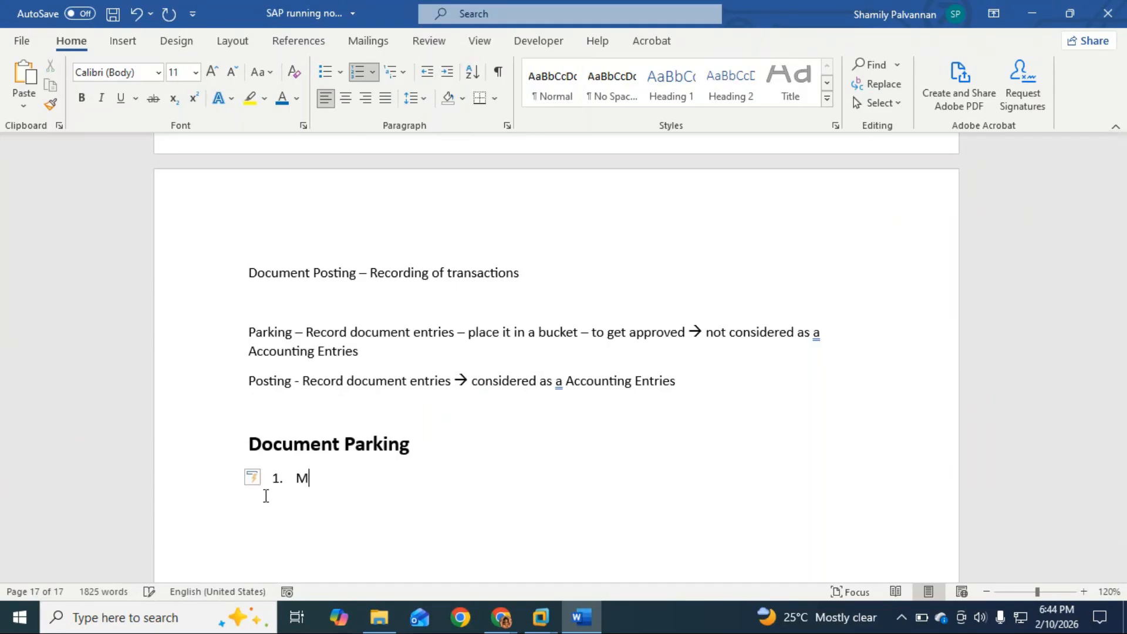
key("BackSpace")
key("BackSpace")
type("Share Capital of Rs. ")
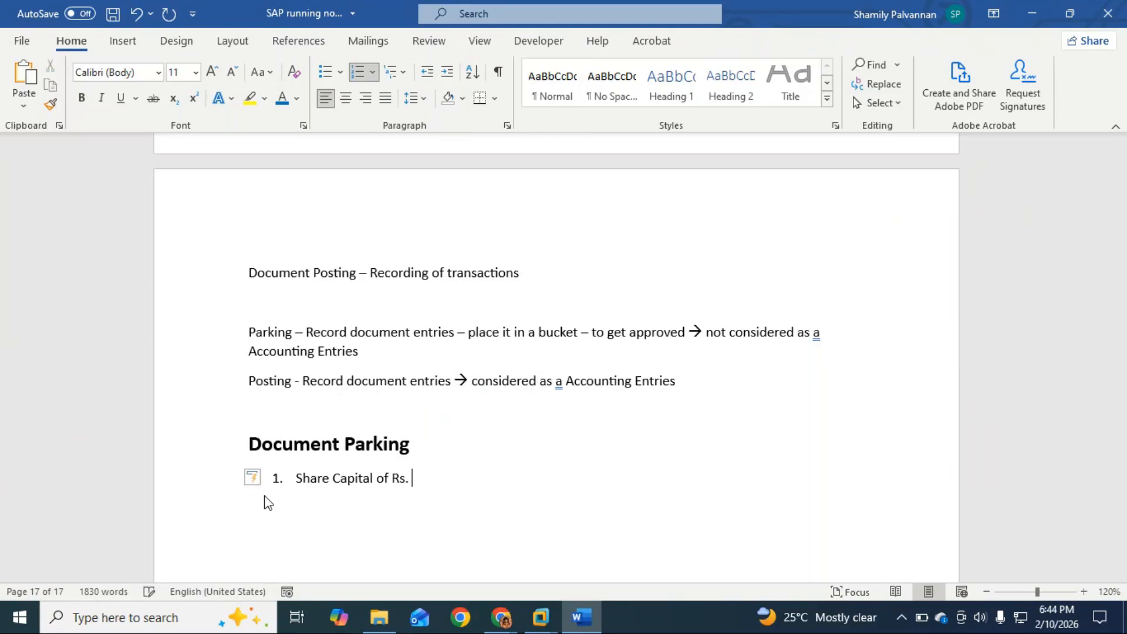
type("200000")
key("BackSpace")
key("BackSpace")
key("BackSpace")
type("00000 i")
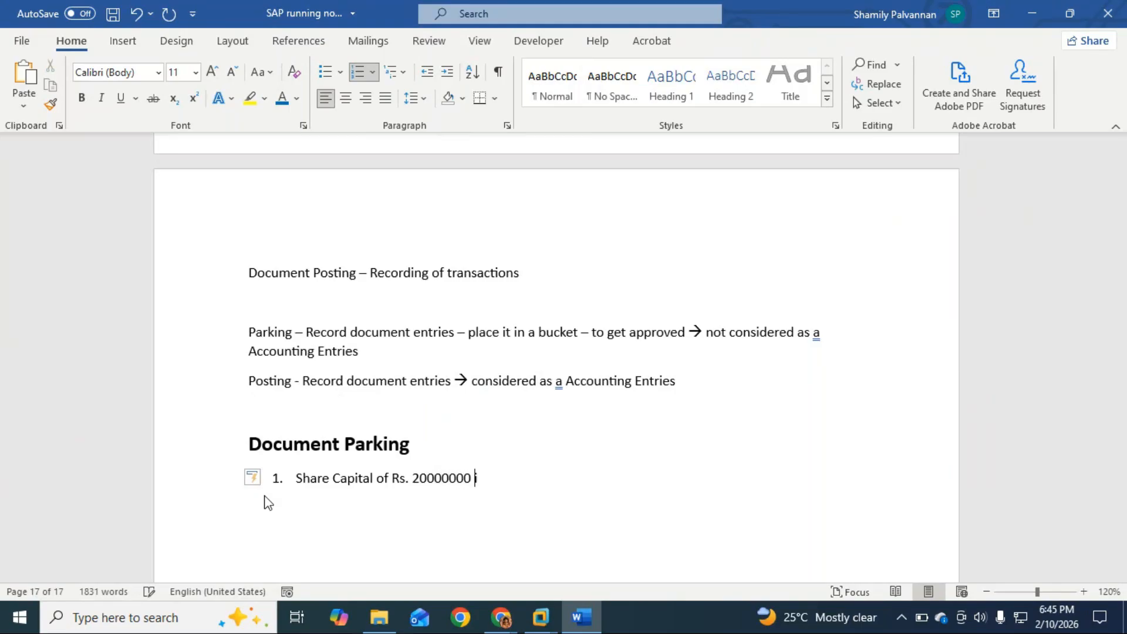
type("s it")
key("BackSpace")
type("ntroduced int")
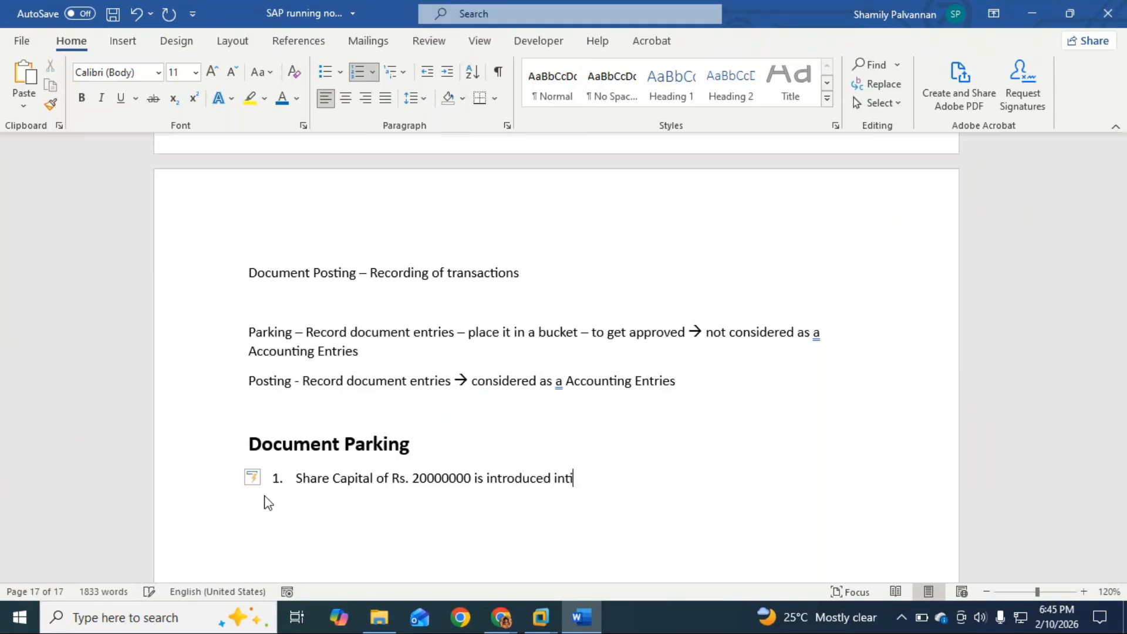
type("o business")
key("Return")
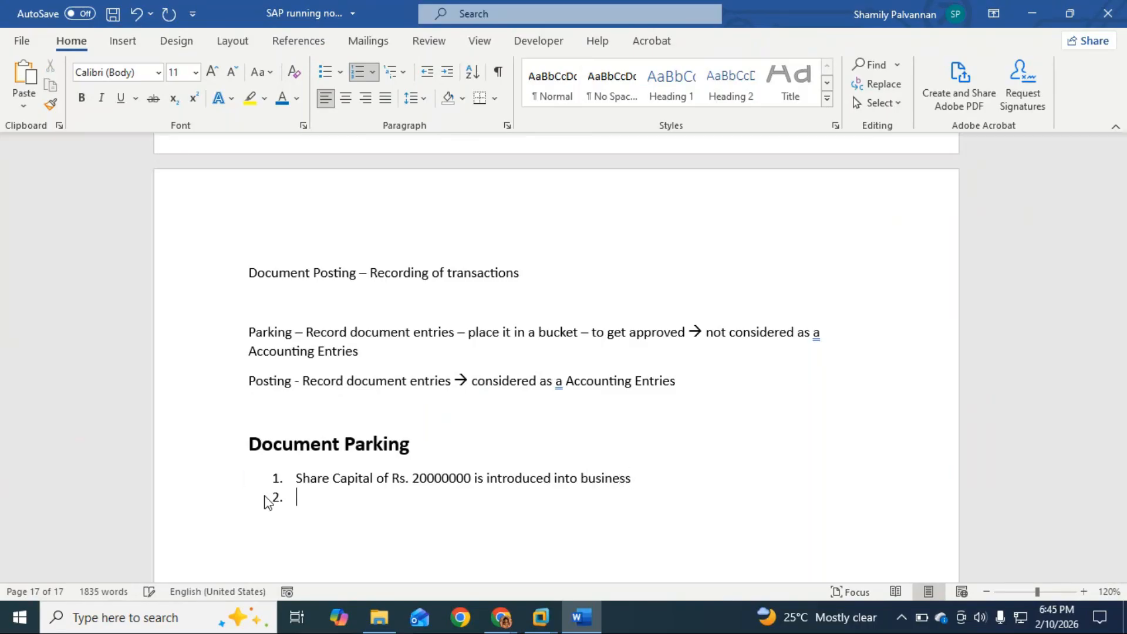
End the numbered list and add "Dr." and "Cr." lines below it, with "Cash" on the debit line.
key("Return")
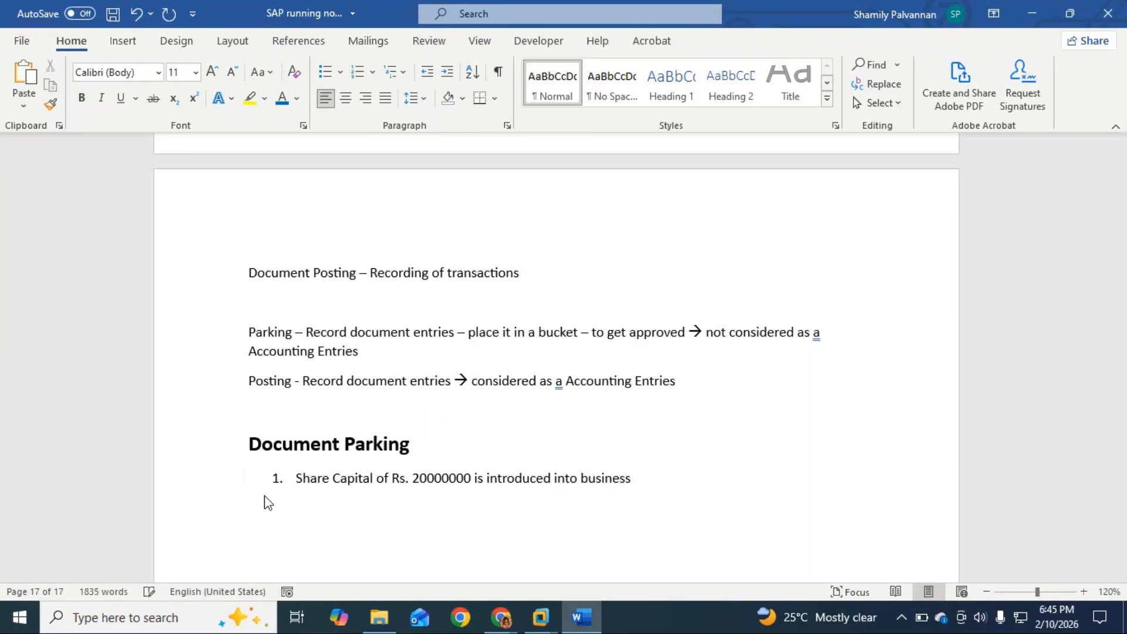
type("Dr")
key("Return")
type("Cr.")
key("Up")
type(".")
type("Cash")
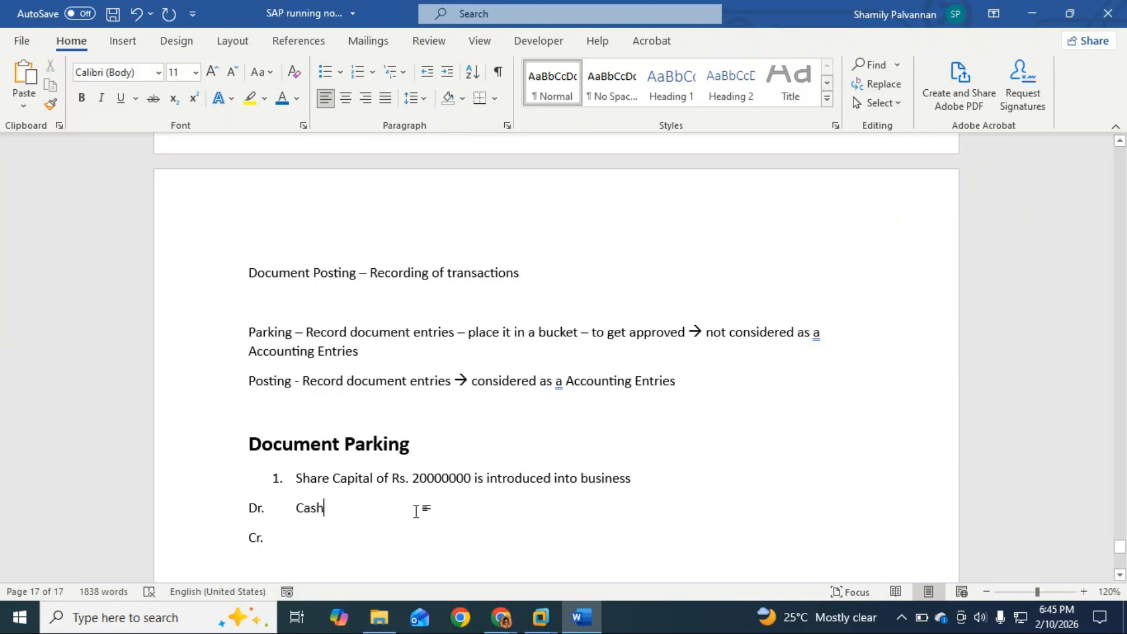
Change the share capital amount in item 1 to 20,00,000 with comma separators.
left_click(449, 481)
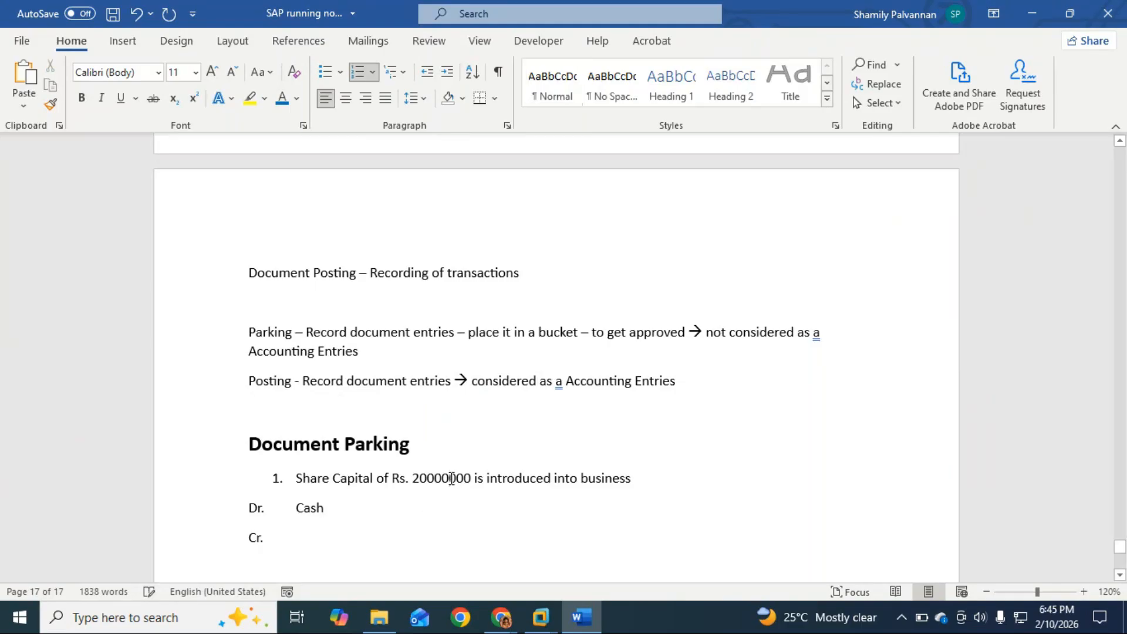
type(",00")
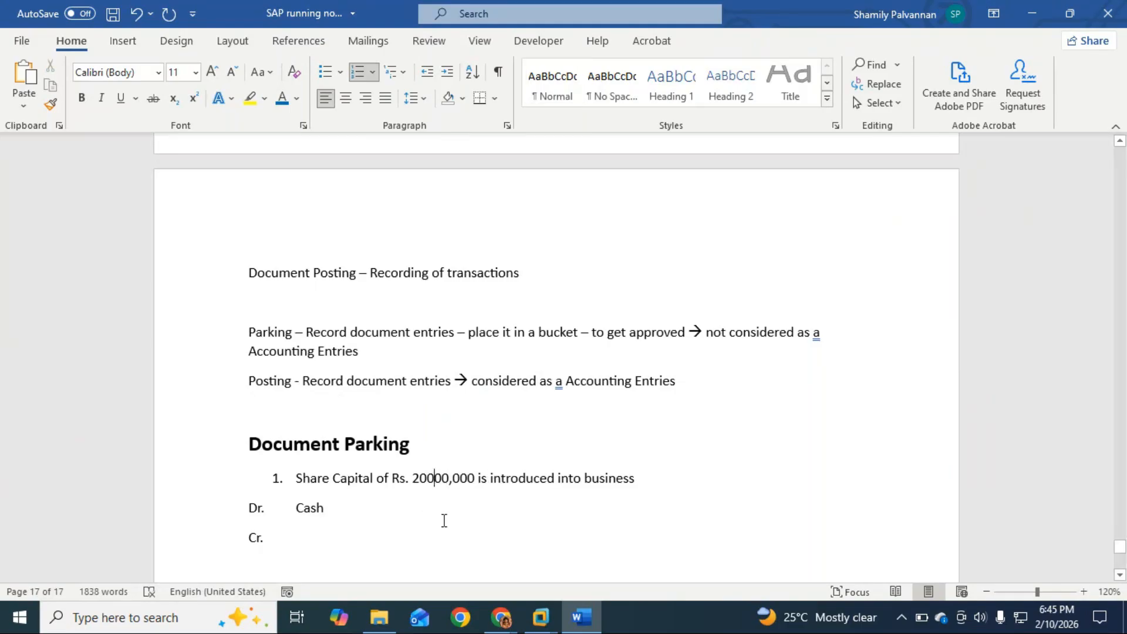
type(",")
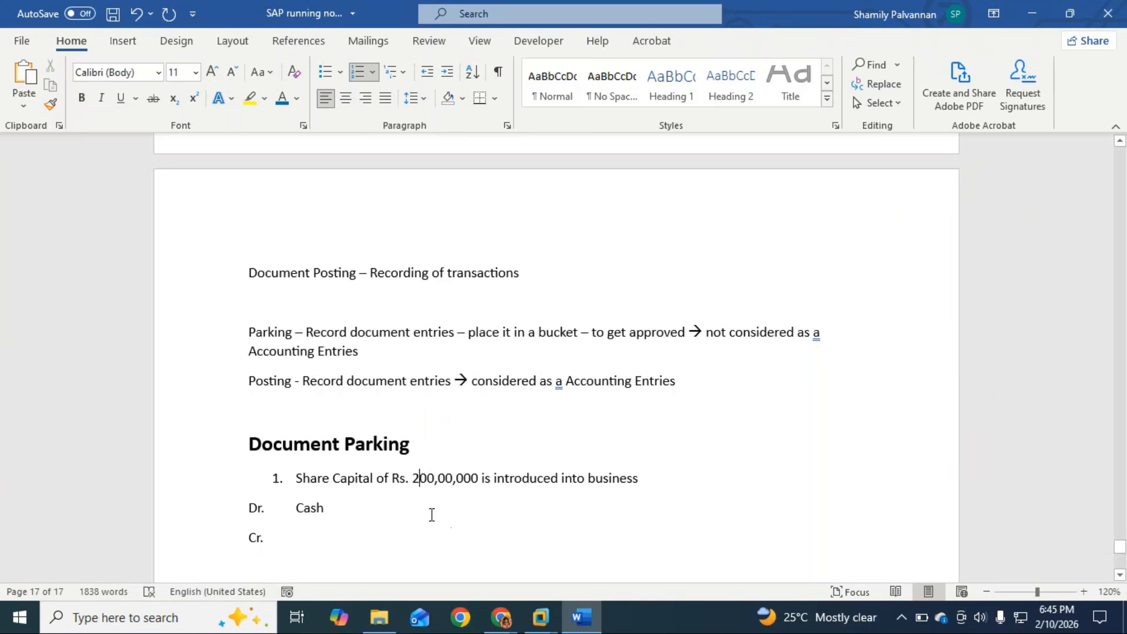
key("BackSpace")
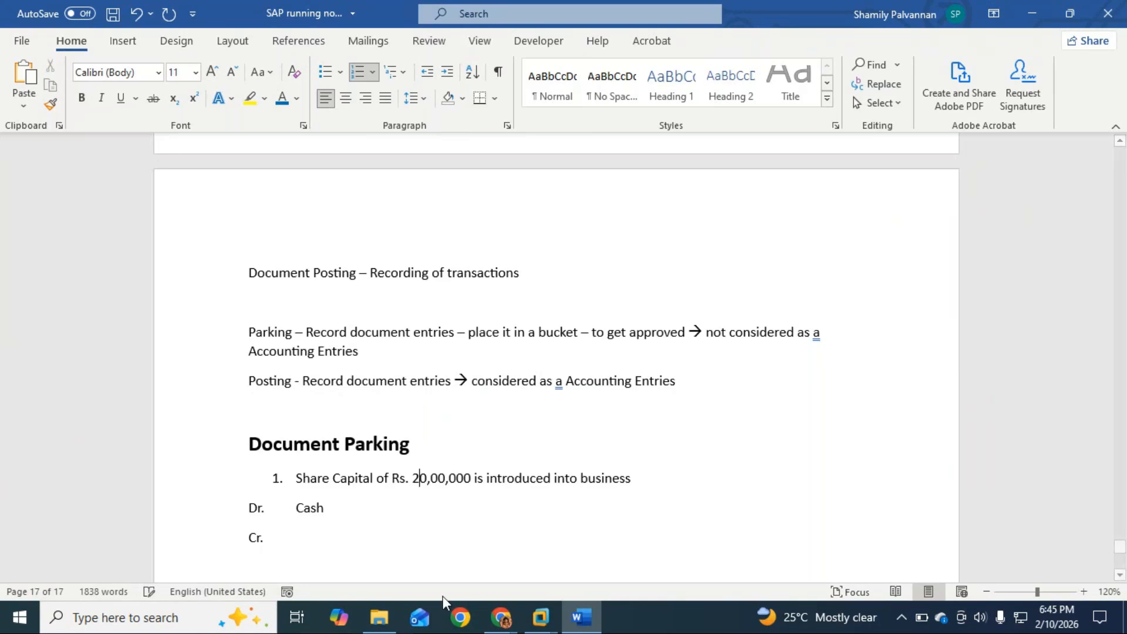
left_click(415, 536)
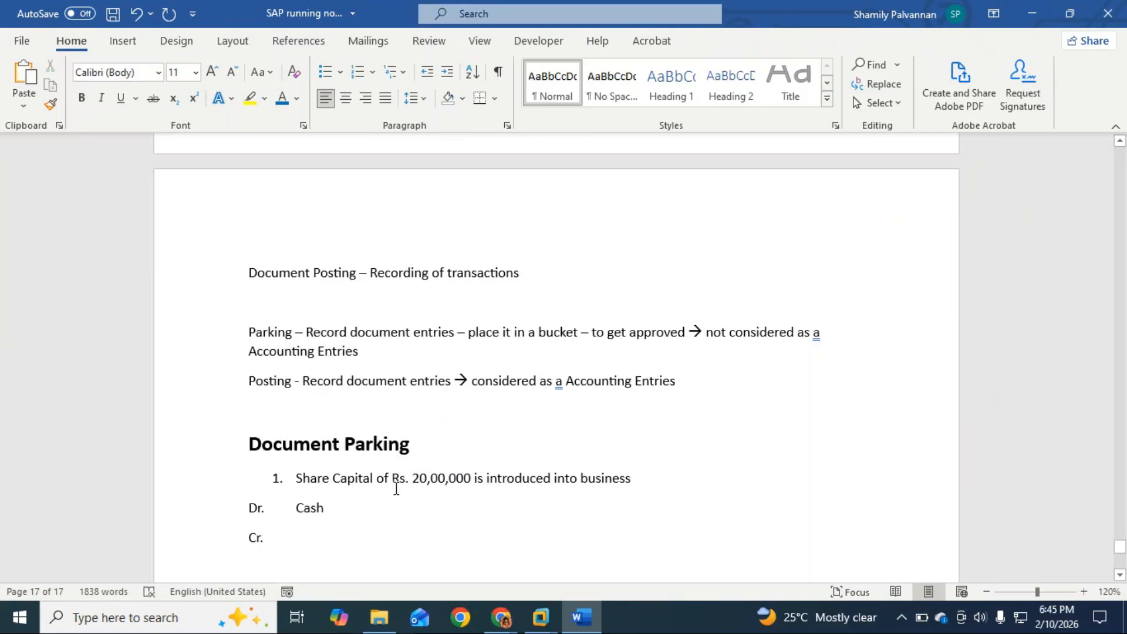
Enter "Share Capital" on the credit line, aligned under Cash, and leave blank lines below it.
left_click(324, 508)
left_click(307, 538)
key("Tab")
type("S")
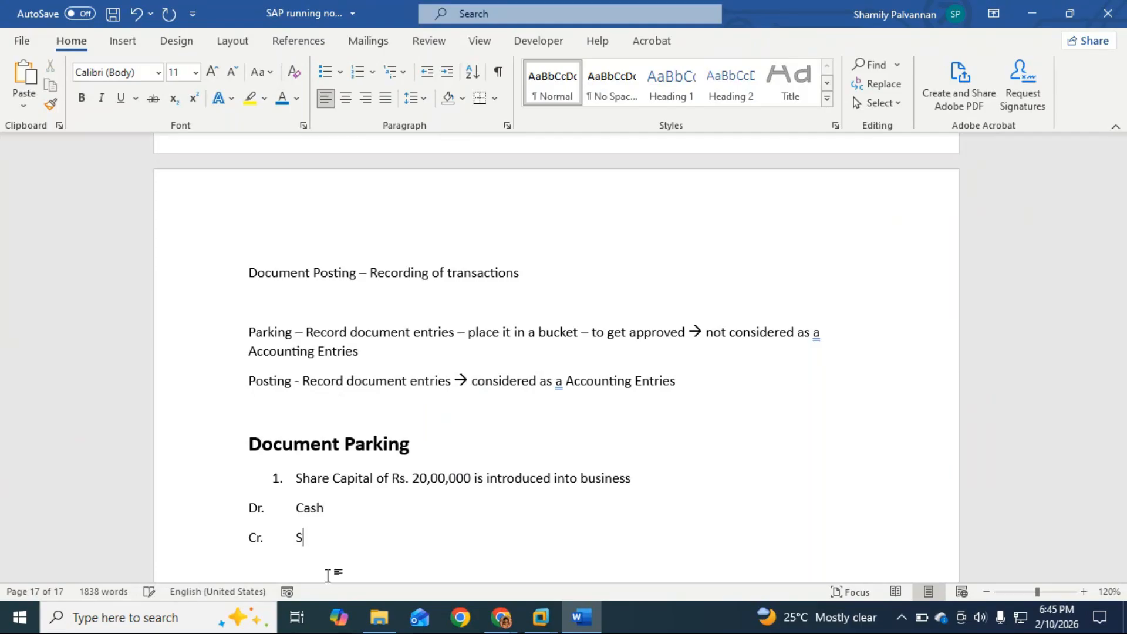
type("hare Capital")
key("Return")
scroll(331, 576, "down", 1)
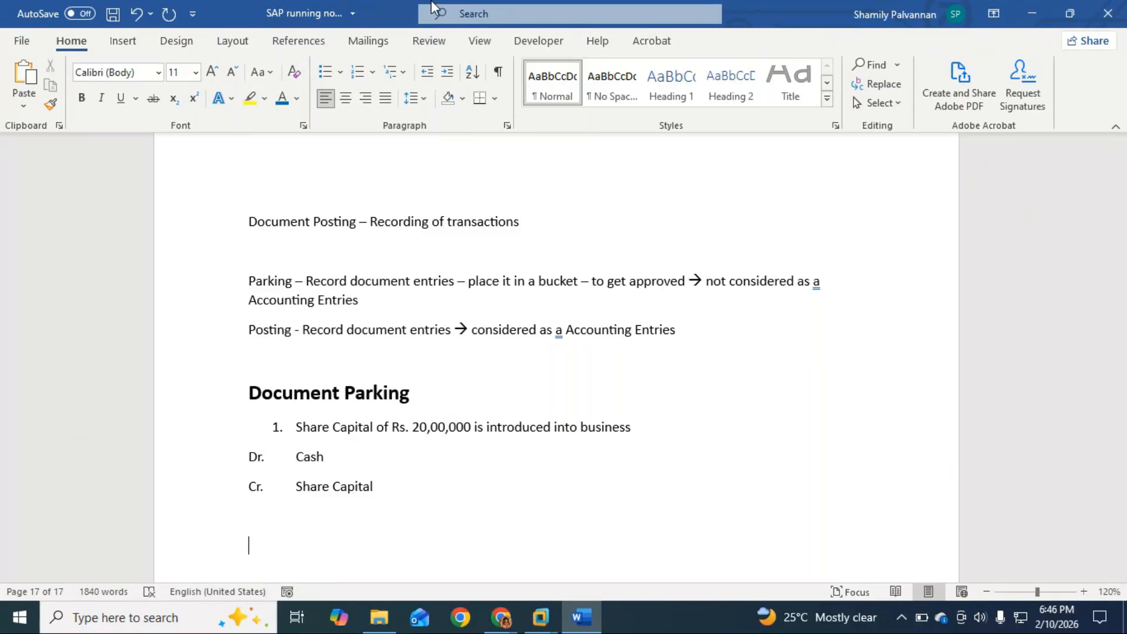
Switch to VMware Workstation and resume the suspended ECC - Windows Server 2003 virtual machine.
left_click(547, 608)
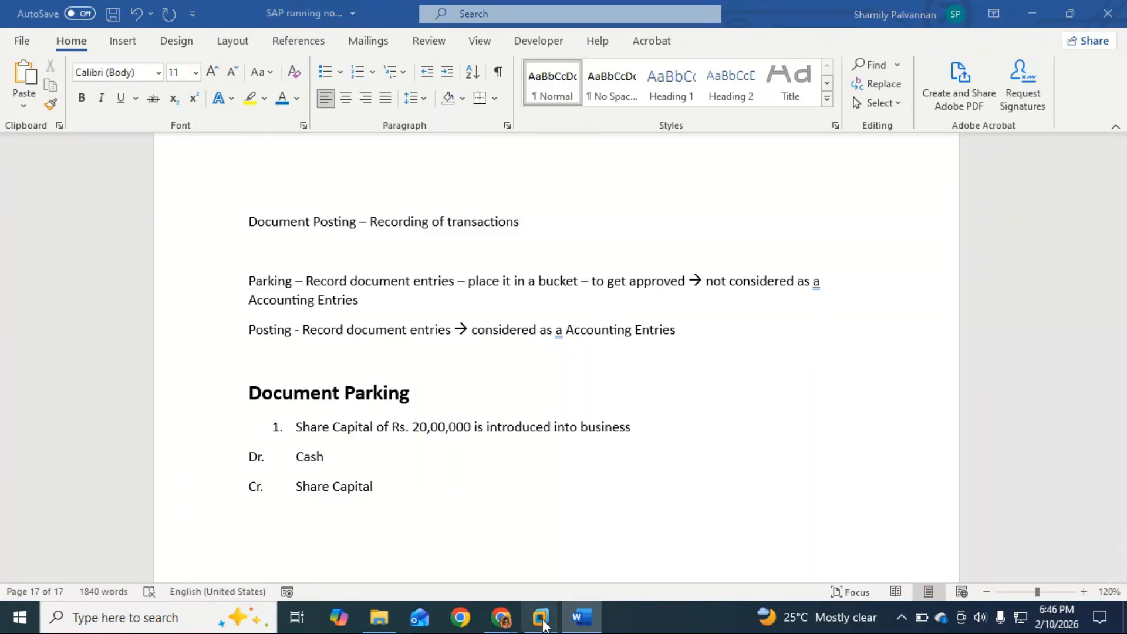
left_click(614, 523)
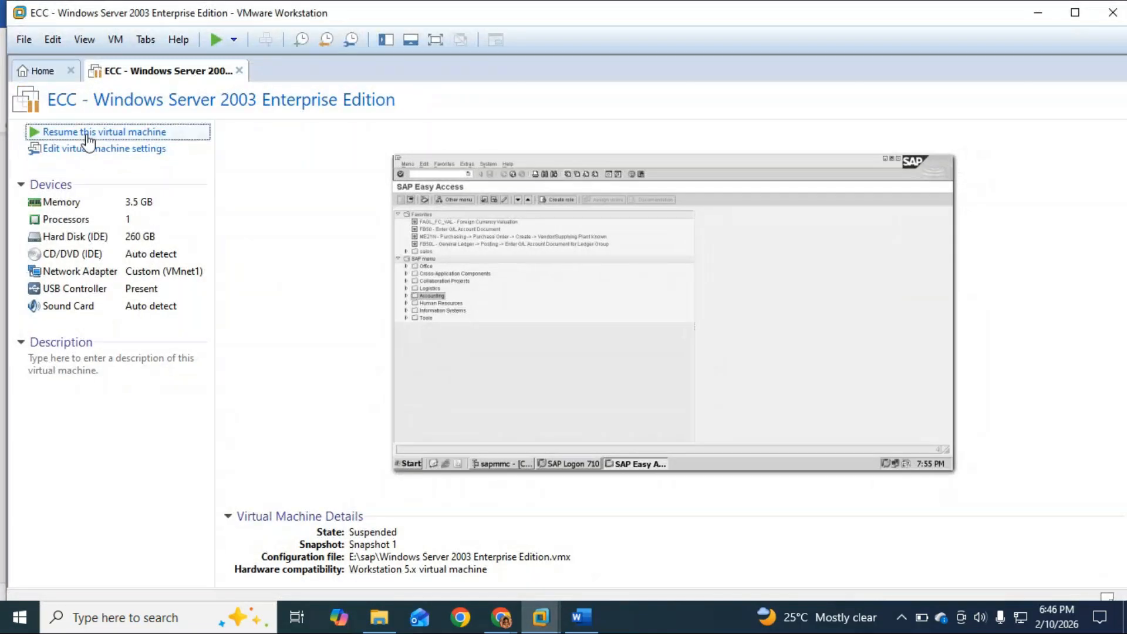
left_click(86, 133)
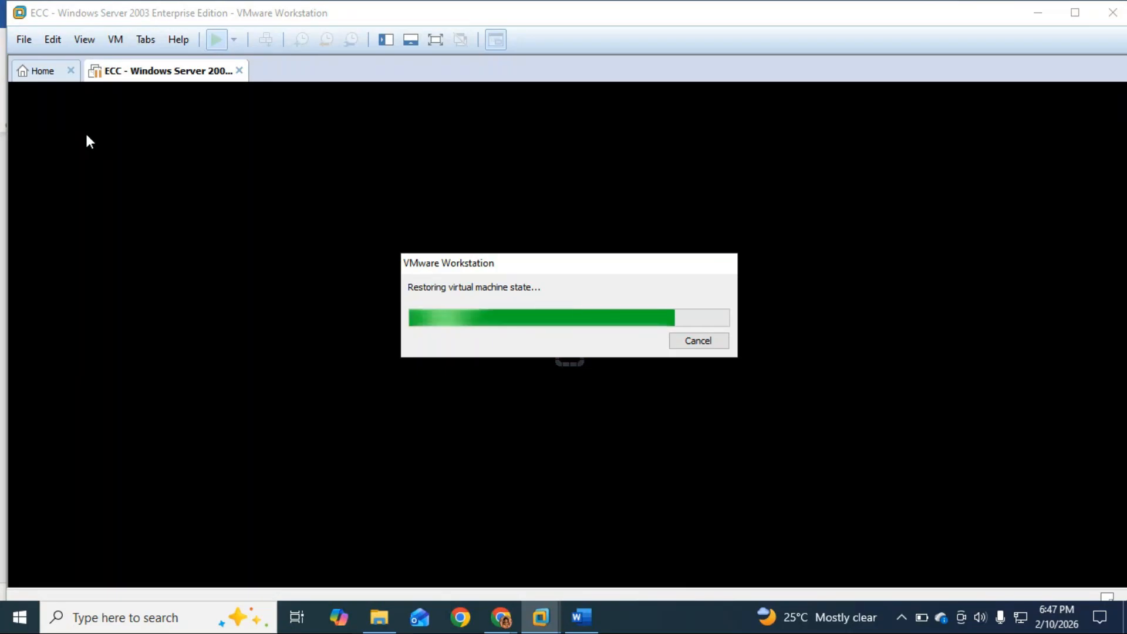
Check the GoTo Meeting window in Chrome and return to the ECC virtual machine showing SAP Easy Access.
mouse_move(502, 617)
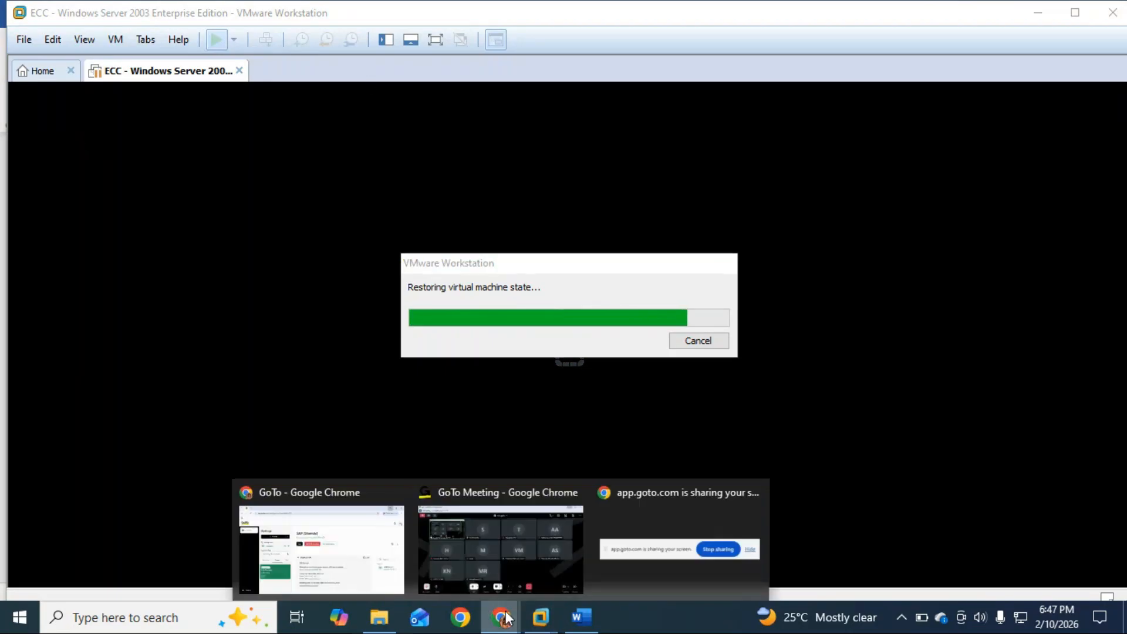
left_click(487, 527)
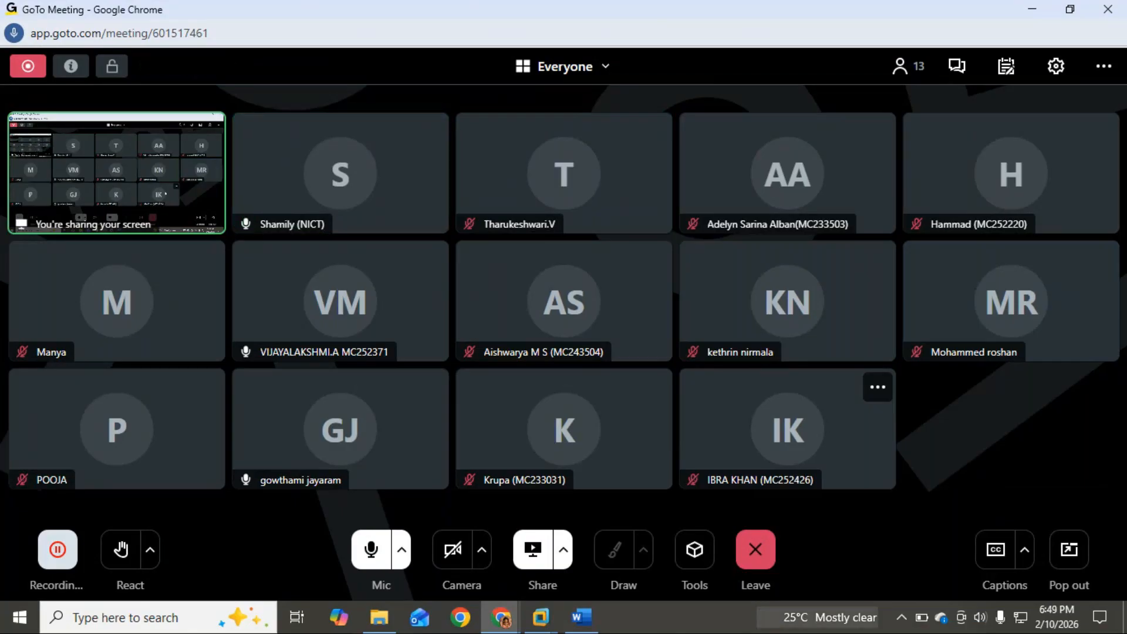
left_click(541, 616)
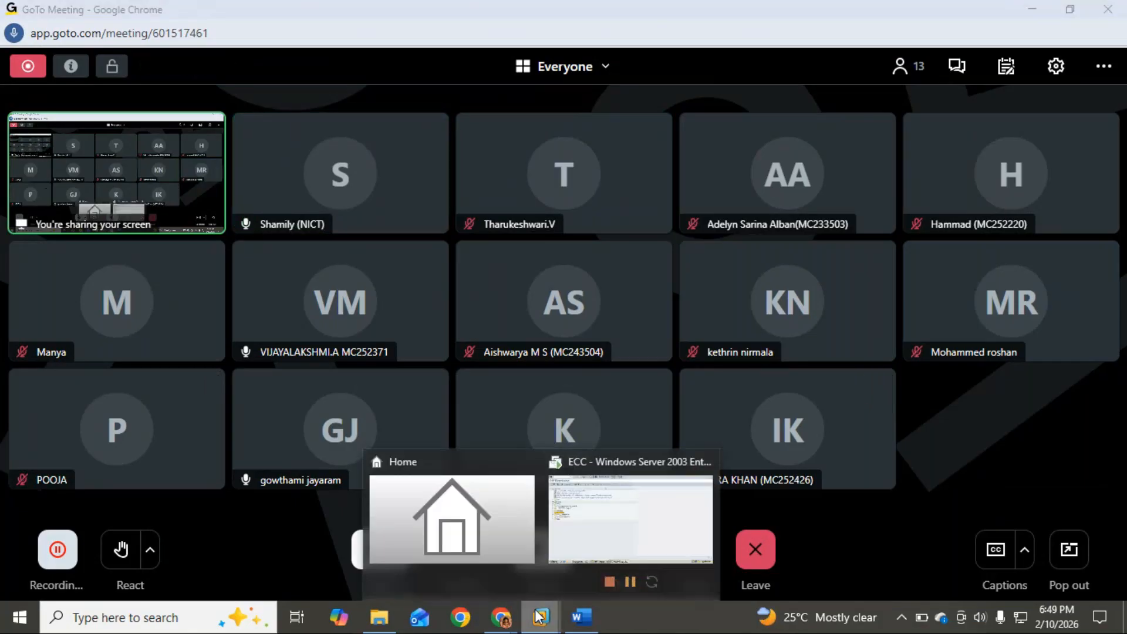
left_click(582, 542)
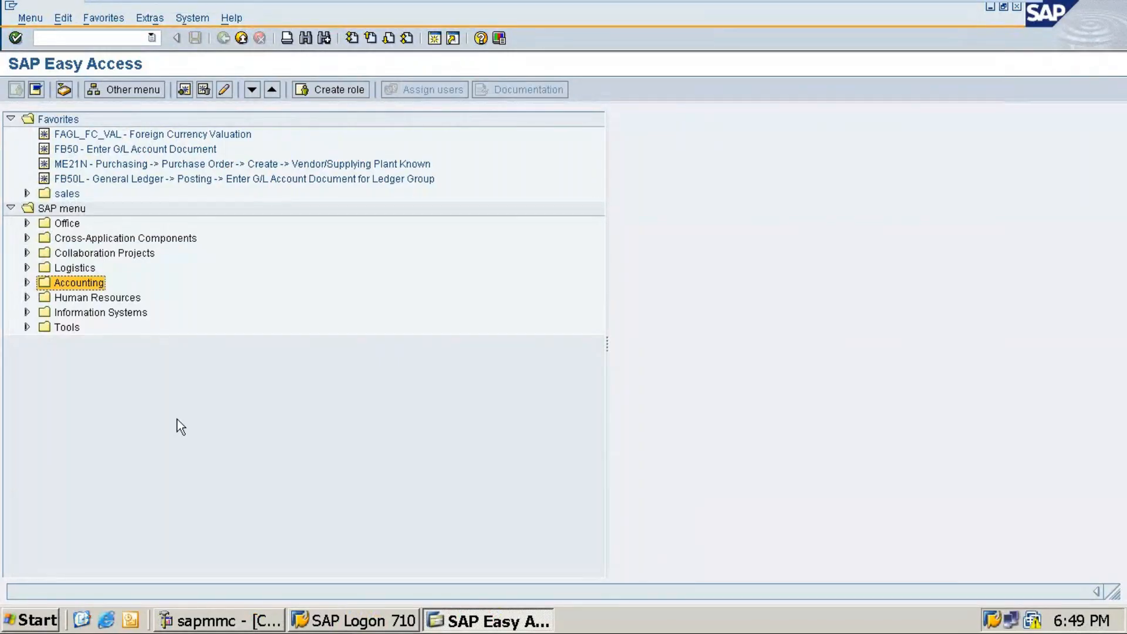
Expand the SAP menu through Accounting, Financial Accounting and General Ledger down to the Posting transactions.
left_click(27, 283)
left_click(43, 298)
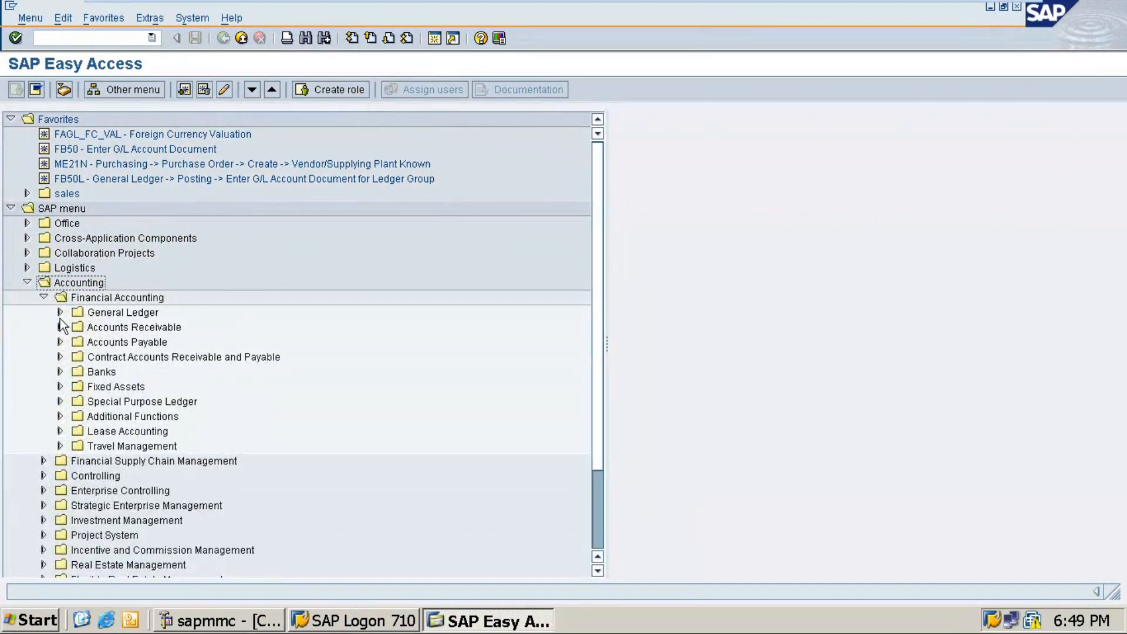
left_click(60, 313)
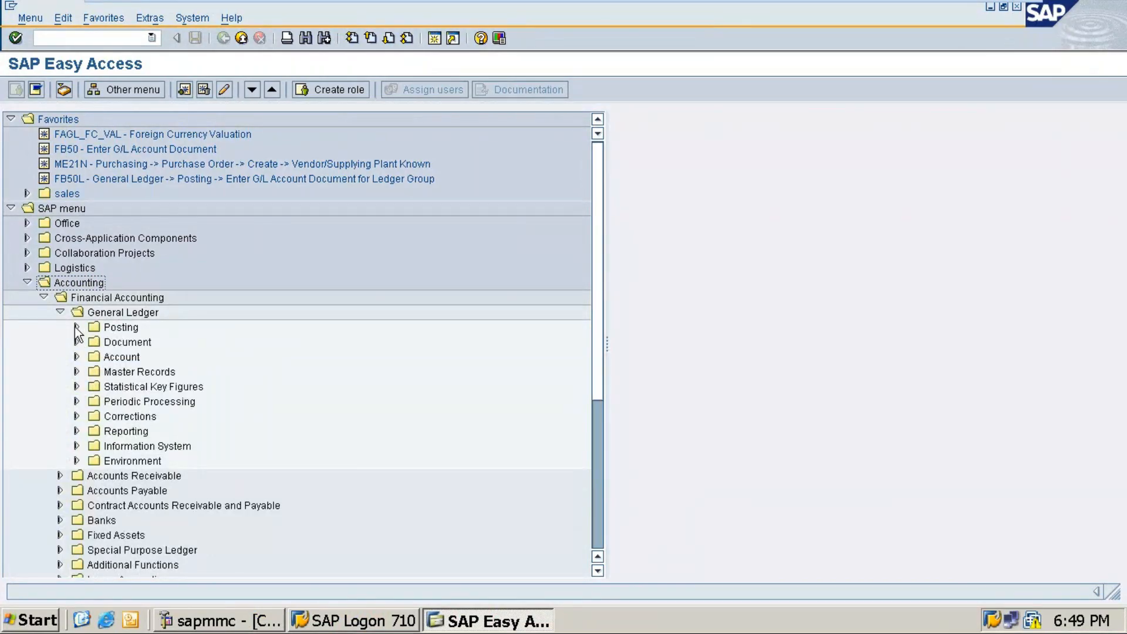
left_click(75, 327)
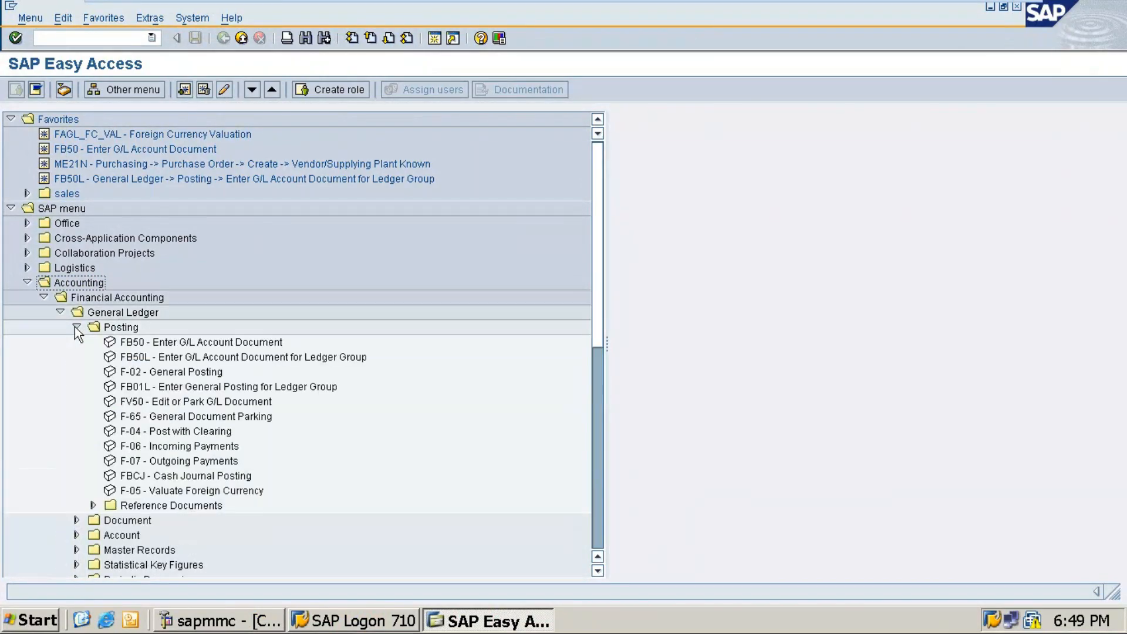
Expand the General Ledger's Document folder and its Parked Documents subfolder to review the parked document transactions.
left_click(76, 520)
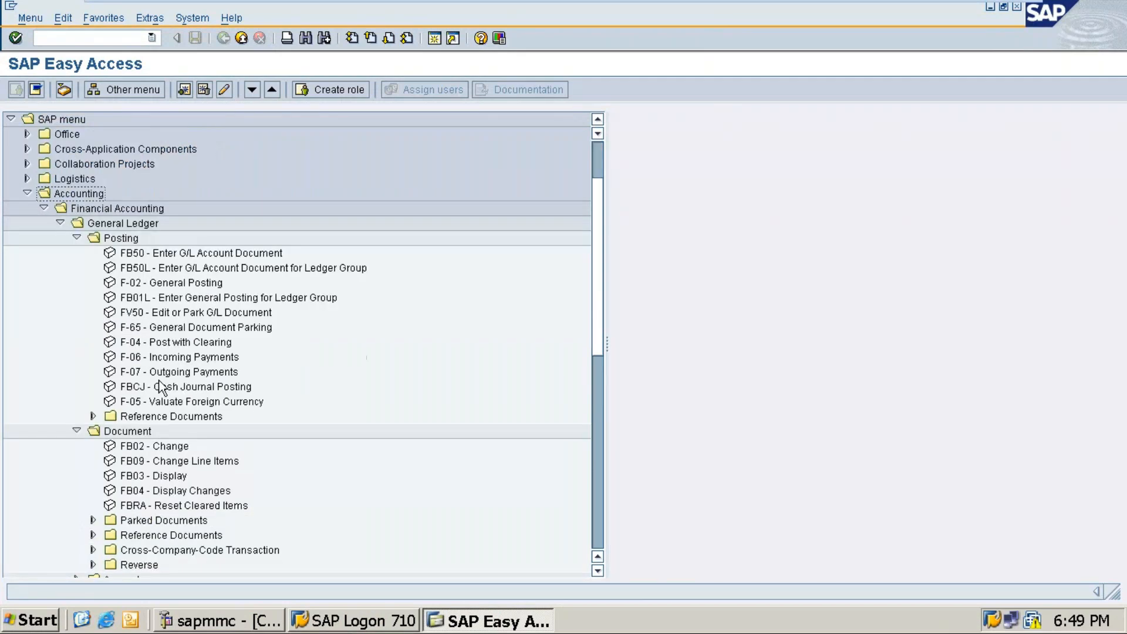
scroll(160, 388, "down", 2)
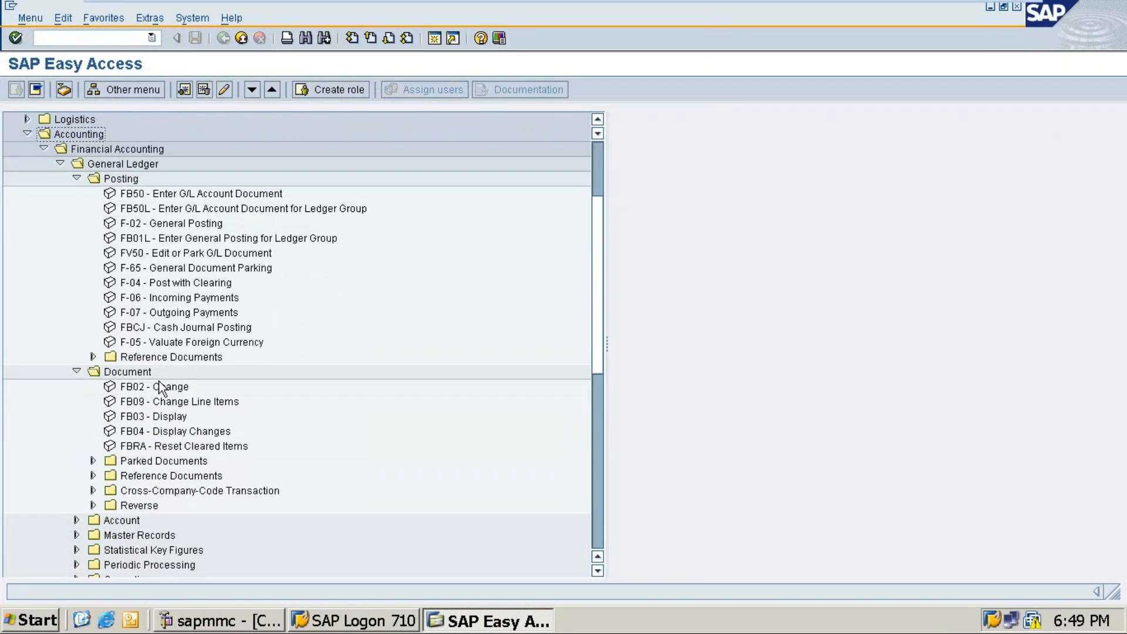
left_click(93, 461)
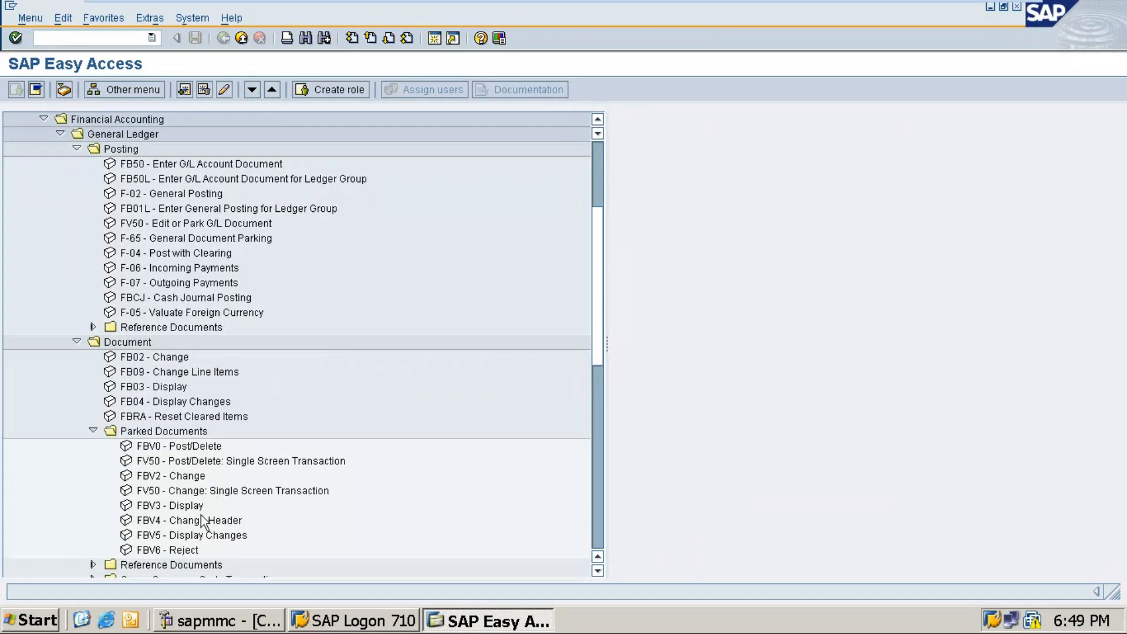
scroll(203, 520, "up", 1)
scroll(202, 514, "up", 1)
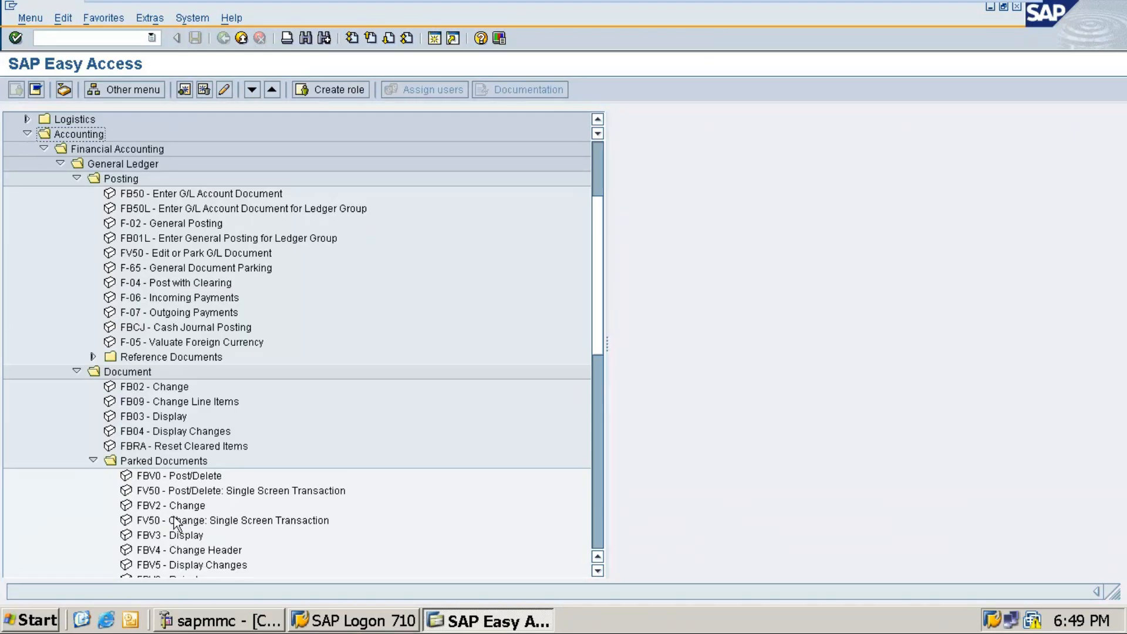
Select F-65 - General Document Parking under Posting and collapse the Parked Documents and Document folders.
left_click(205, 268)
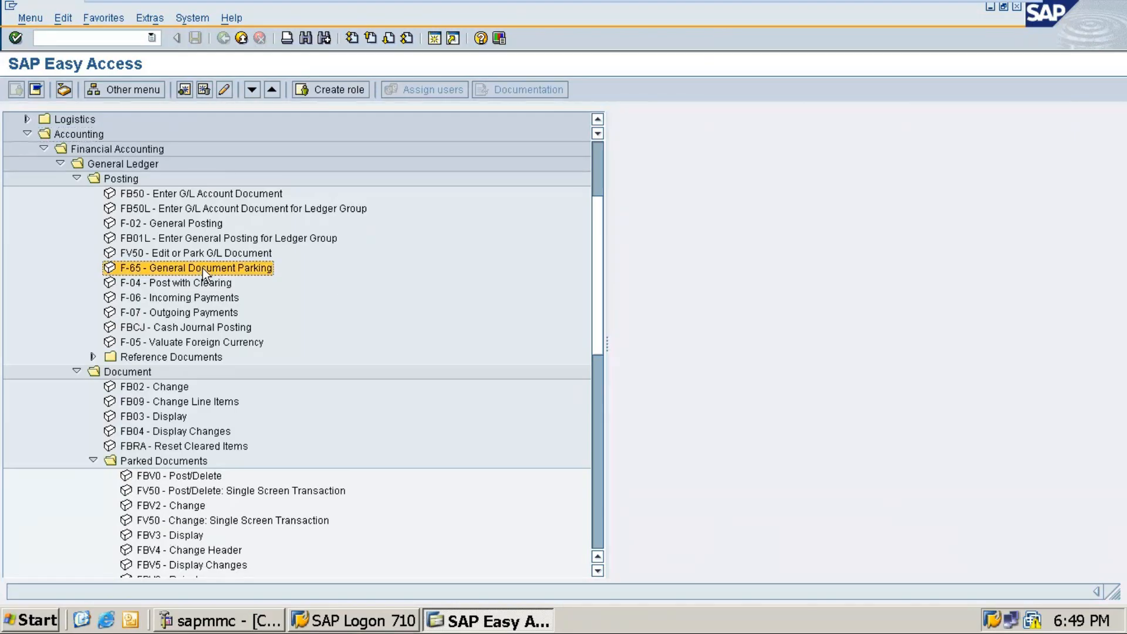
left_click(94, 460)
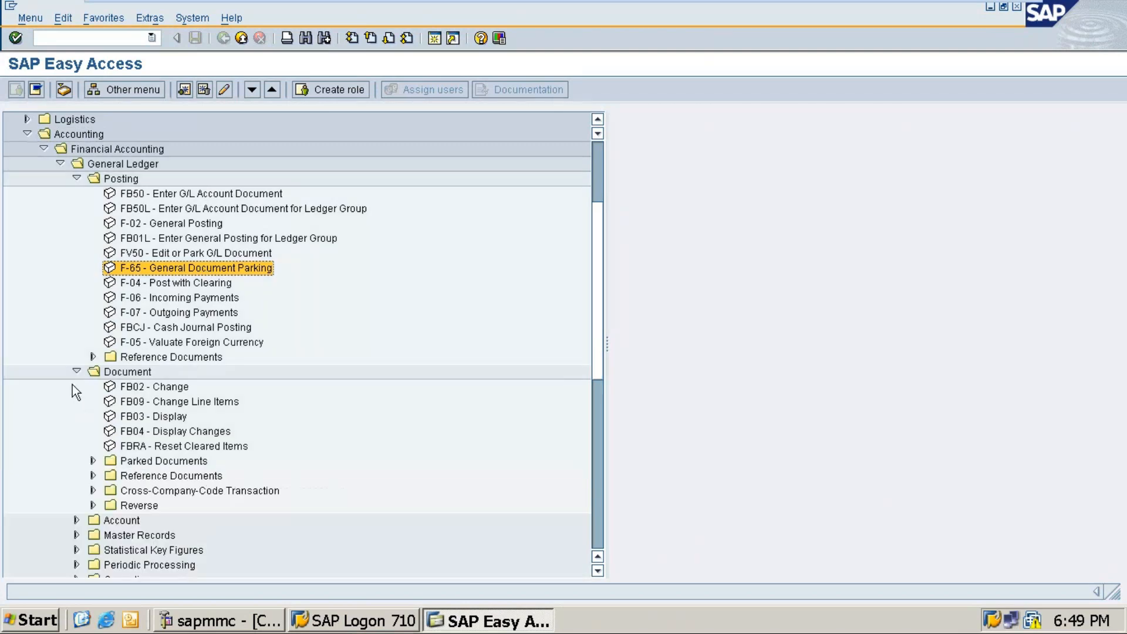
left_click(77, 372)
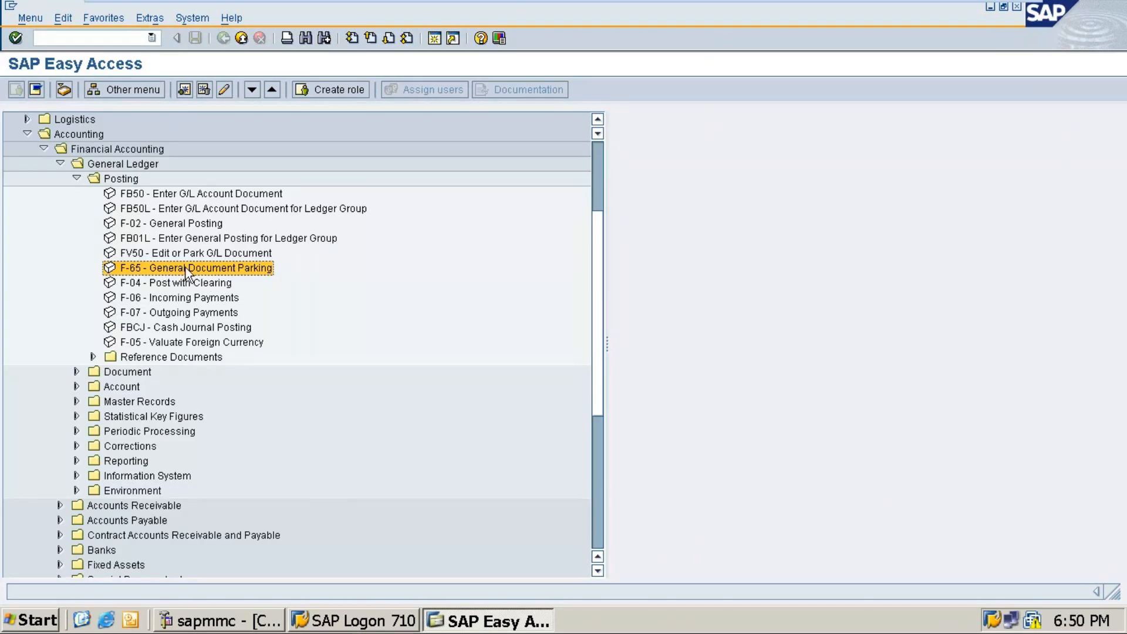
scroll(174, 271, "up", 5)
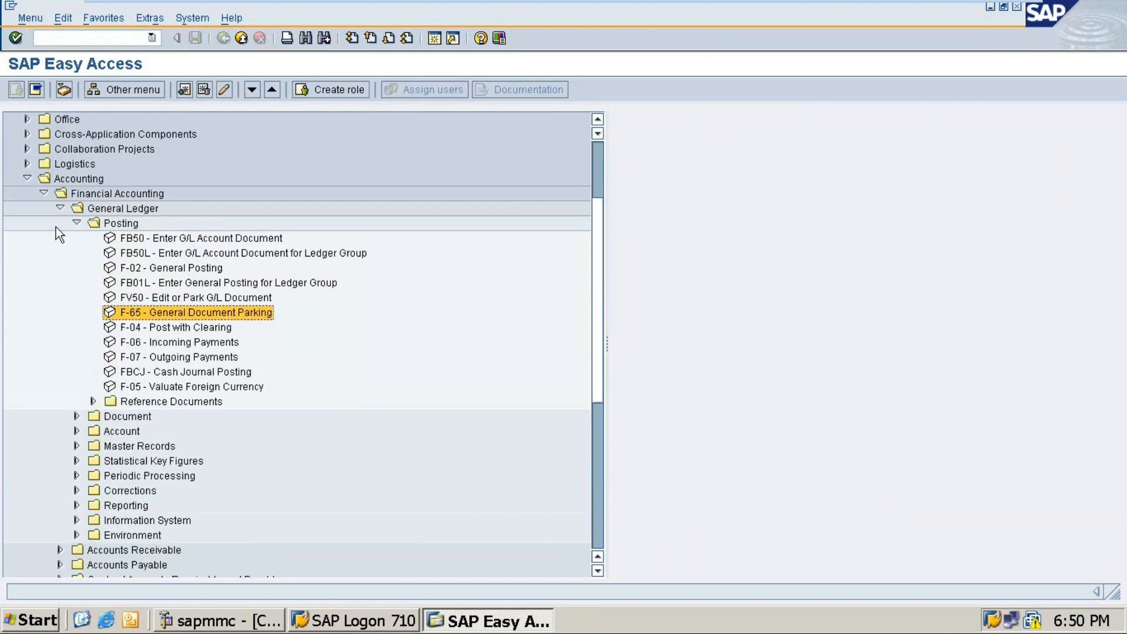
Trace the menu path from Accounting through Financial Accounting, General Ledger and Posting to F-65 - General Document Parking.
scroll(107, 283, "up", 1)
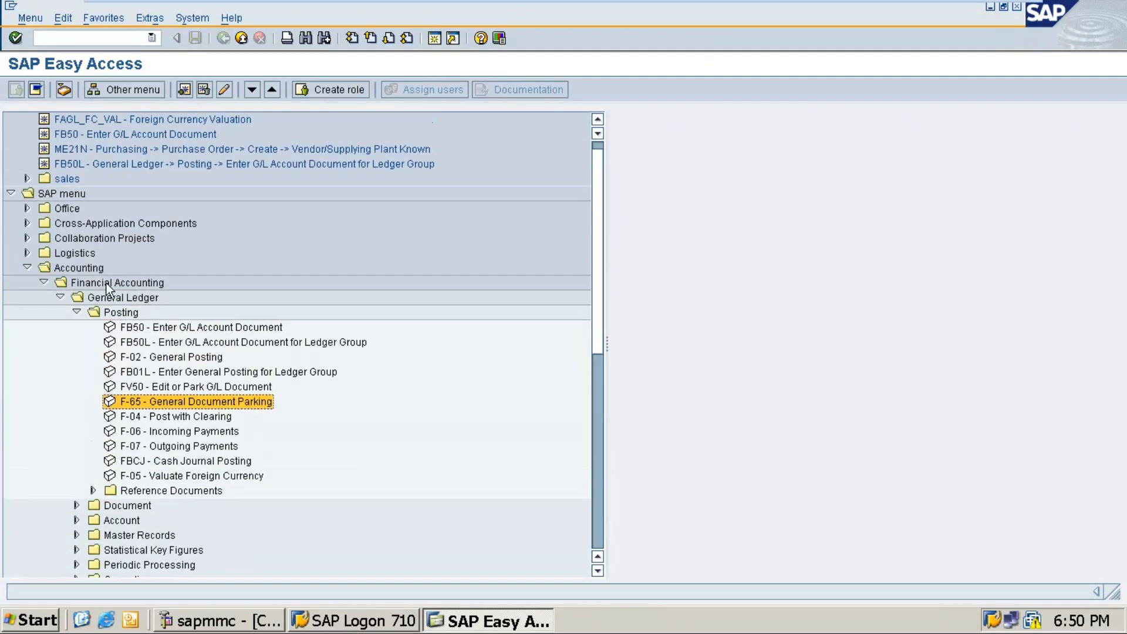
left_click(107, 283)
key("Up")
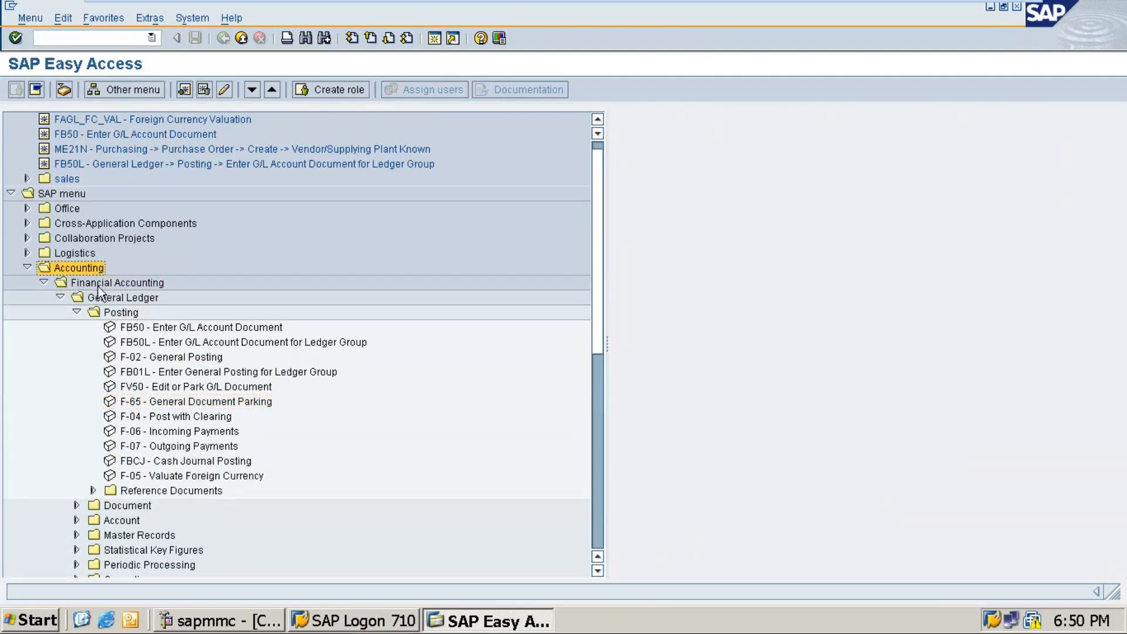
left_click(98, 282)
left_click(108, 298)
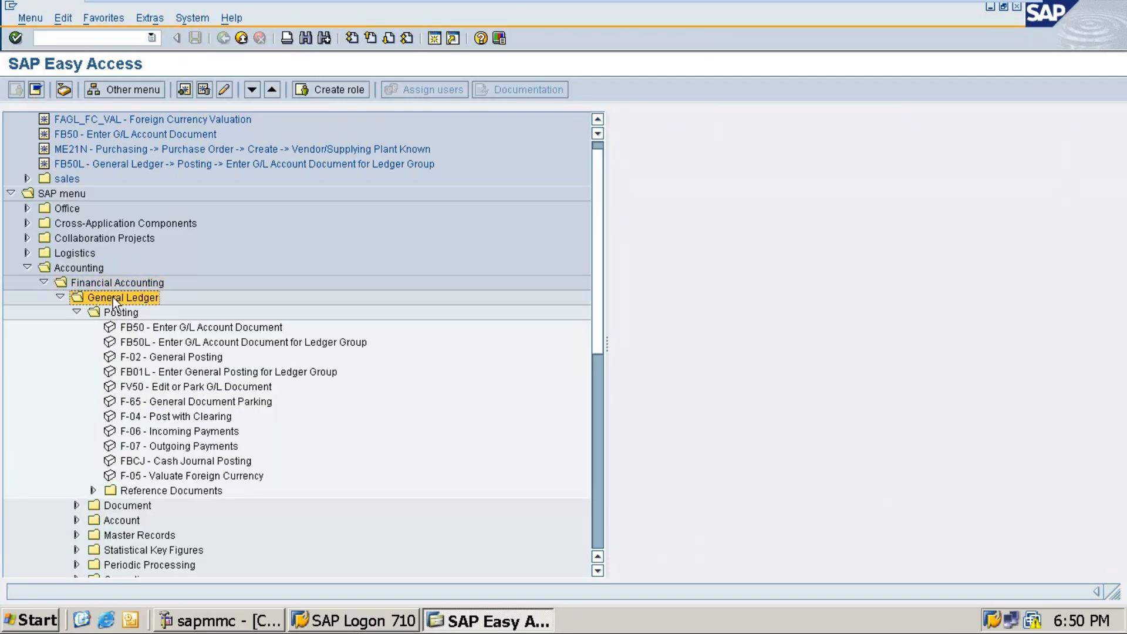
left_click(121, 315)
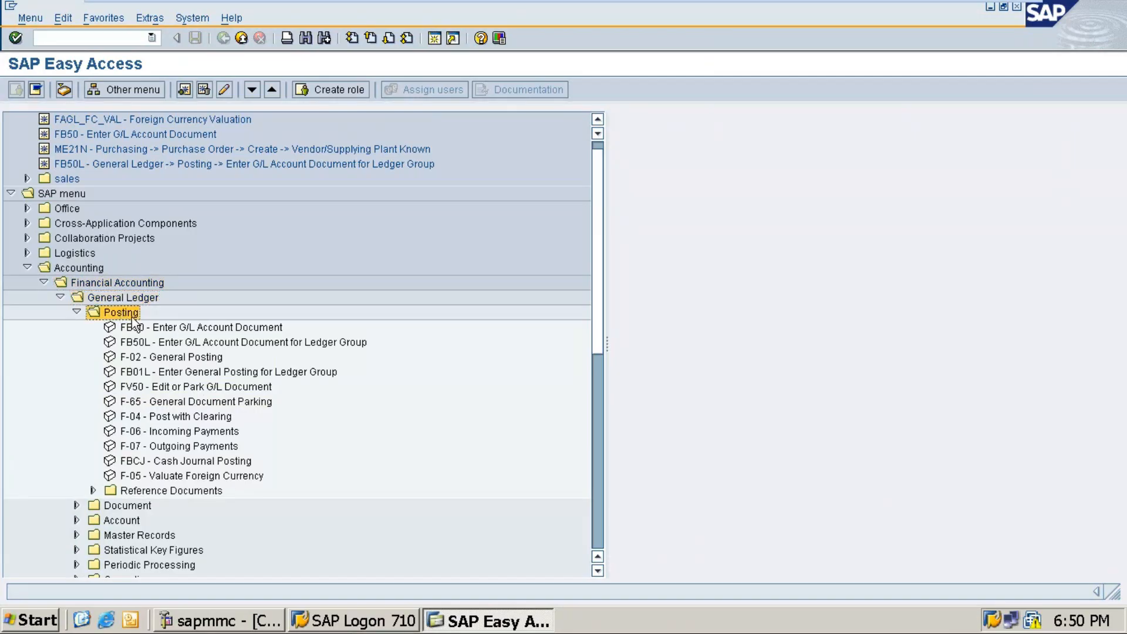
left_click(174, 402)
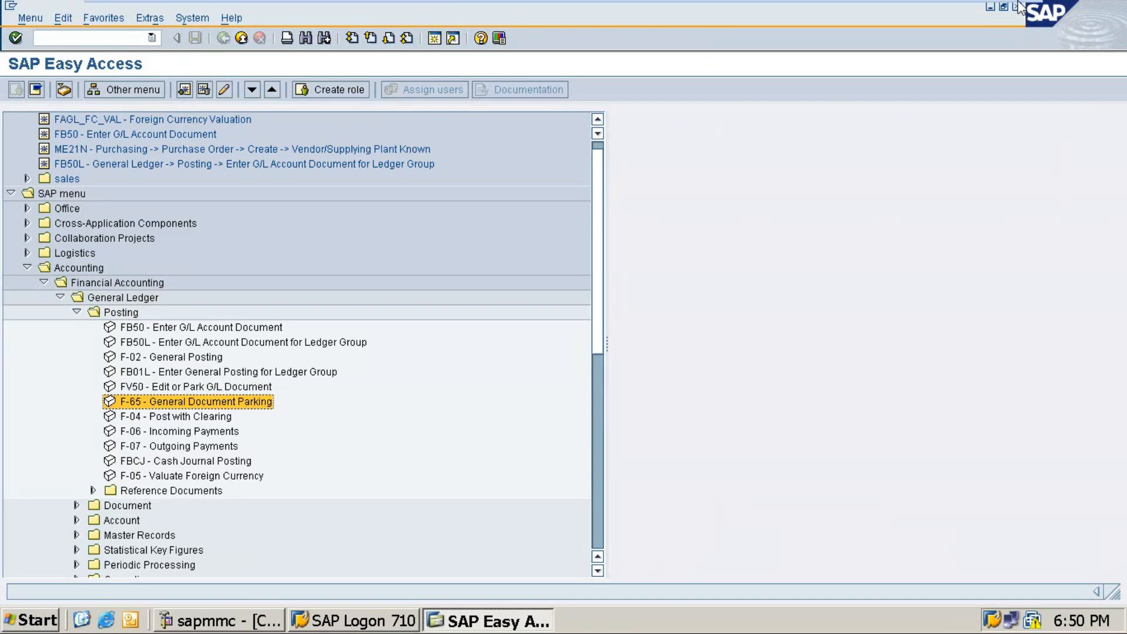
Switch to the Word notes, add F-65 after the Document Parking heading text and highlight the code in yellow.
mouse_move(925, 3)
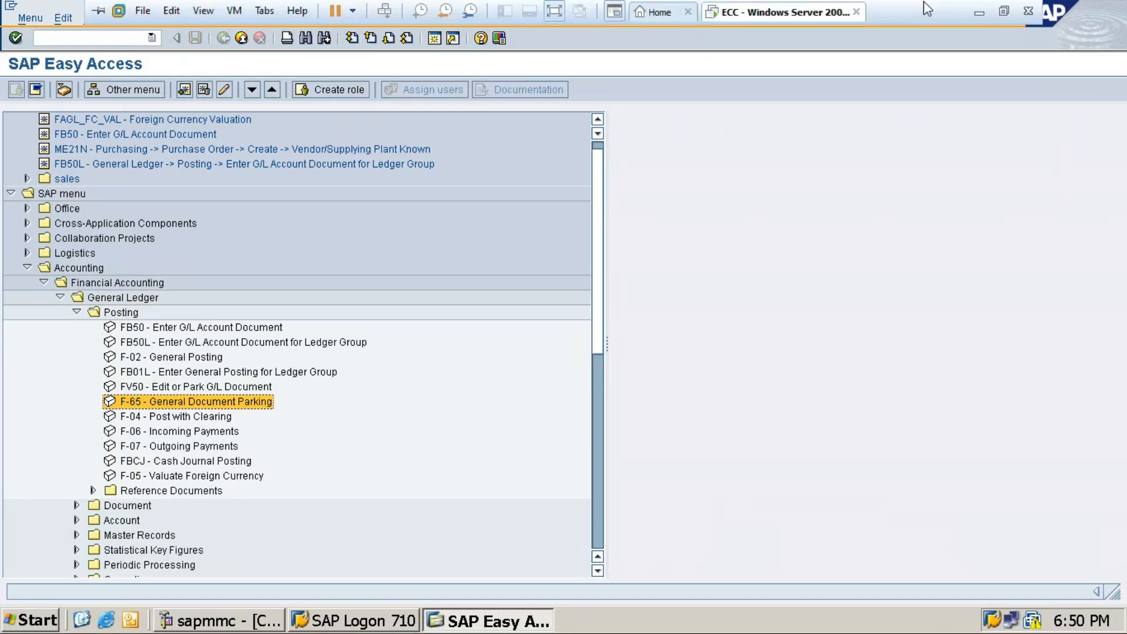
left_click(978, 12)
left_click(595, 624)
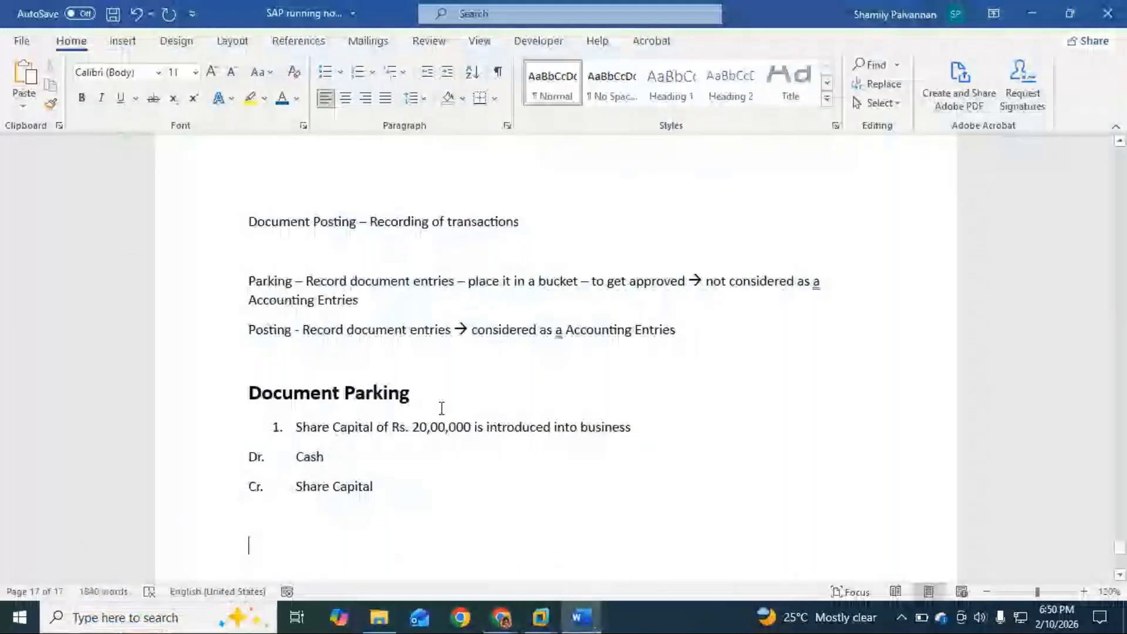
left_click(448, 402)
type("F")
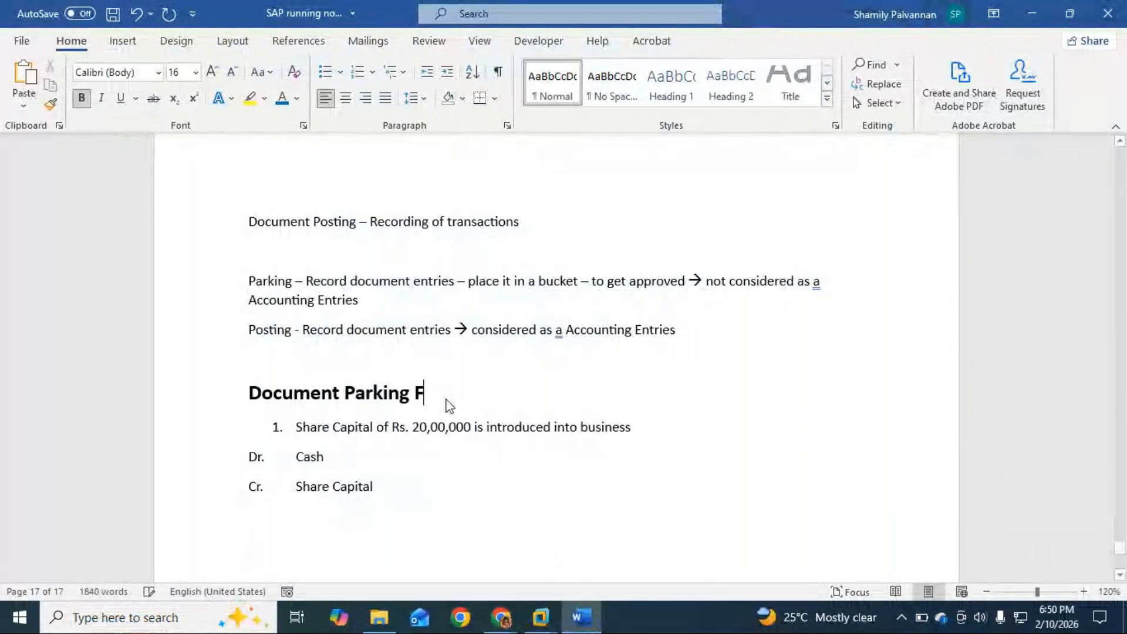
type("-65")
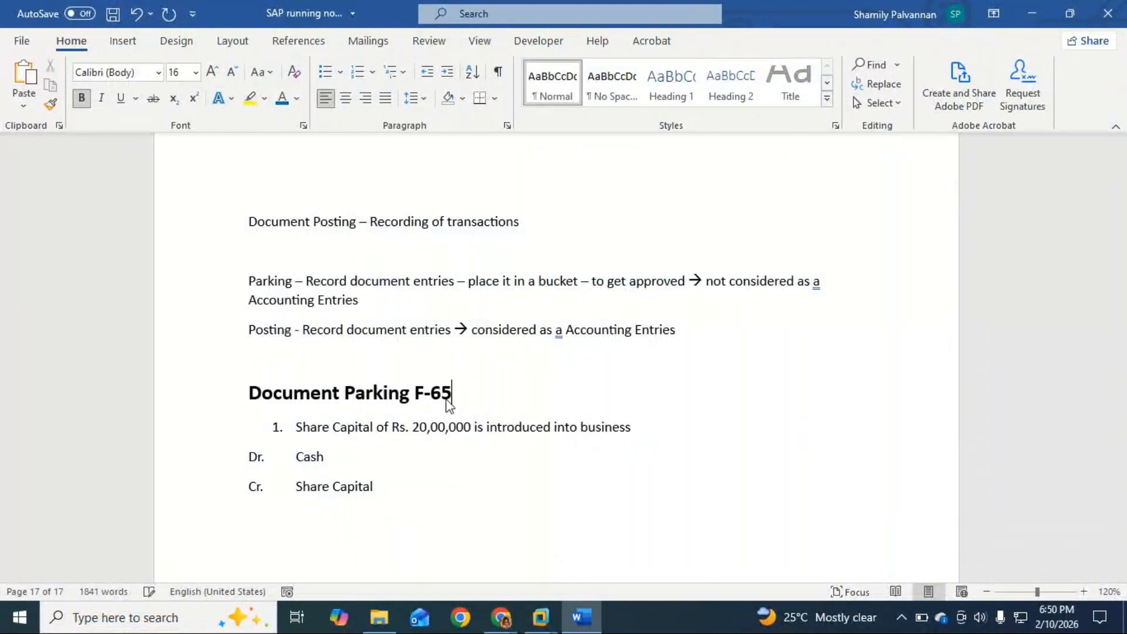
mouse_move(461, 392)
left_mouse_down()
mouse_move(347, 393)
mouse_move(416, 393)
left_mouse_up()
left_click(251, 99)
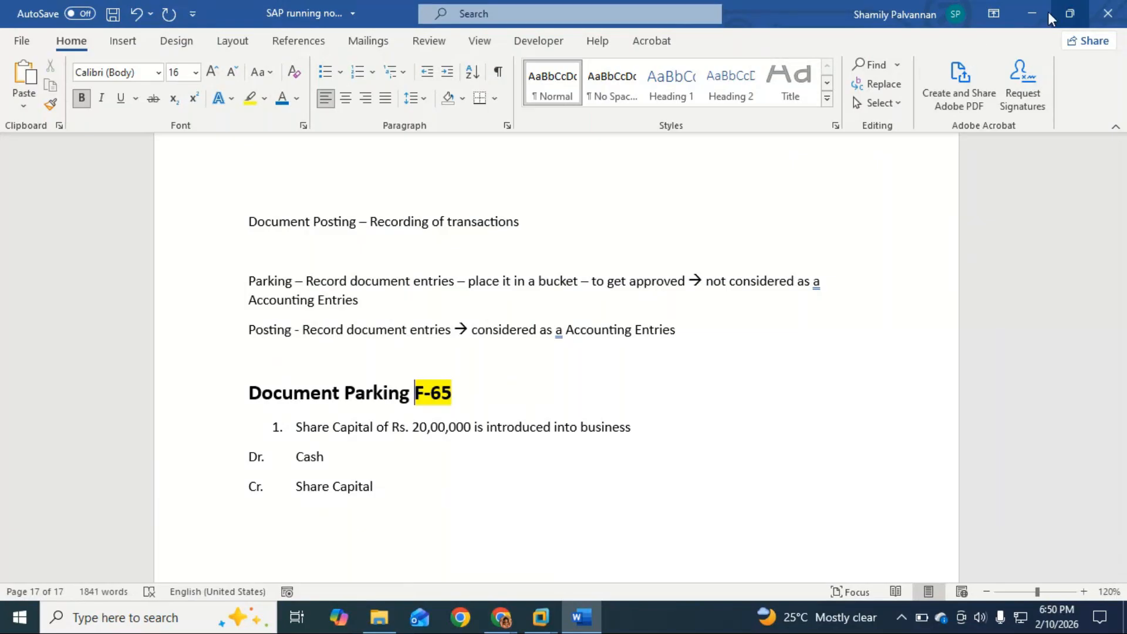
Return to the SAP virtual machine and open transaction F-65 - General Document Parking.
left_click(1033, 13)
left_click(582, 616)
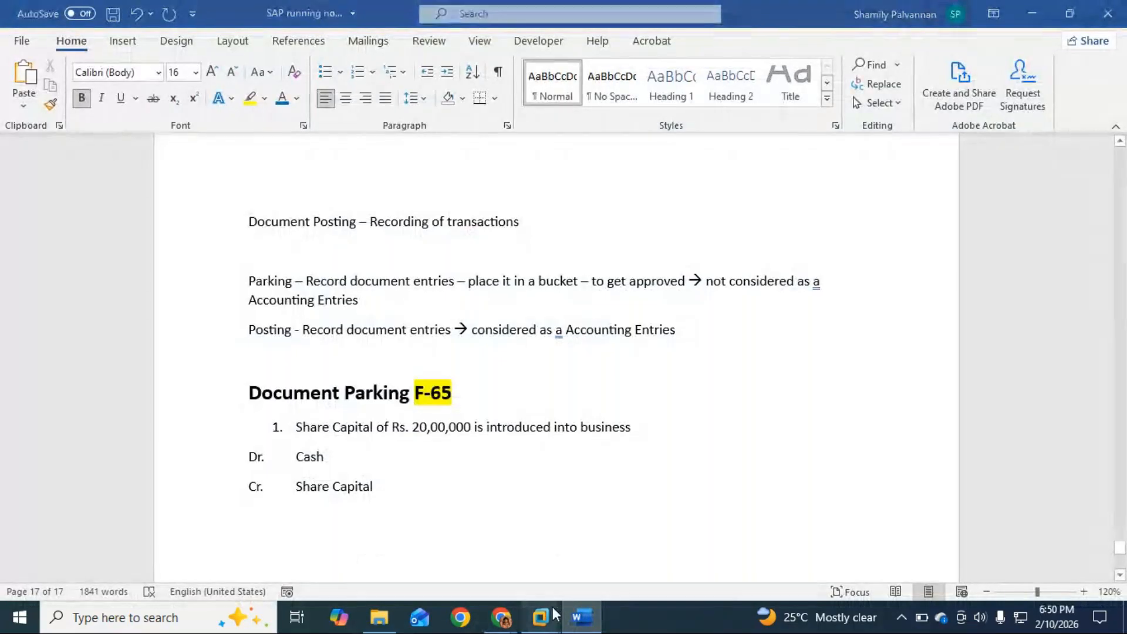
mouse_move(541, 617)
left_click(605, 539)
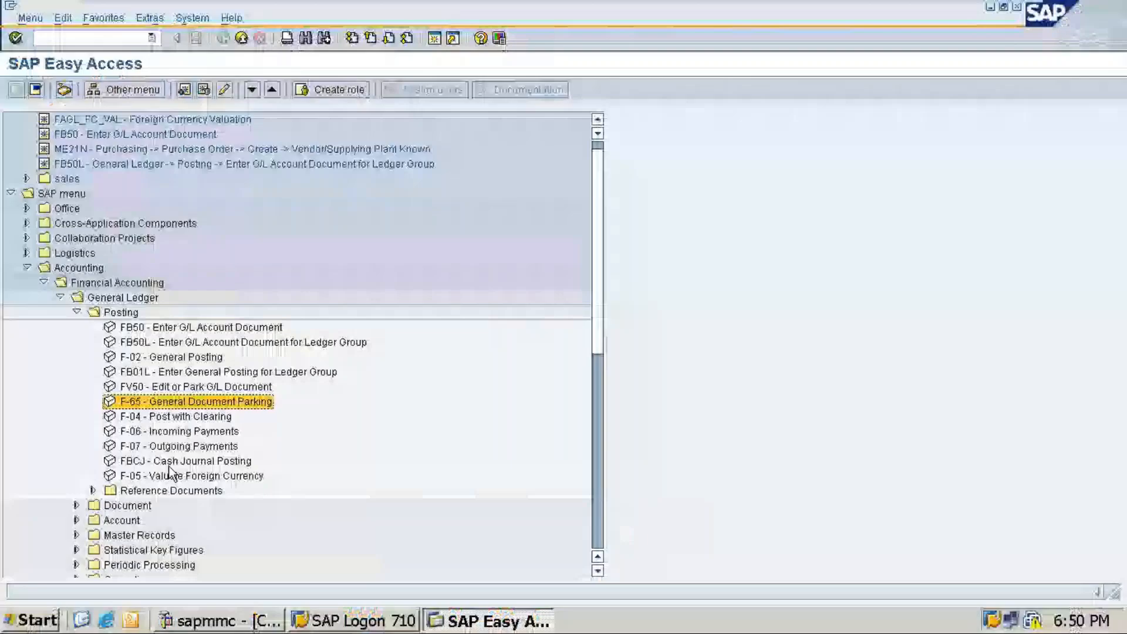
double_click(123, 401)
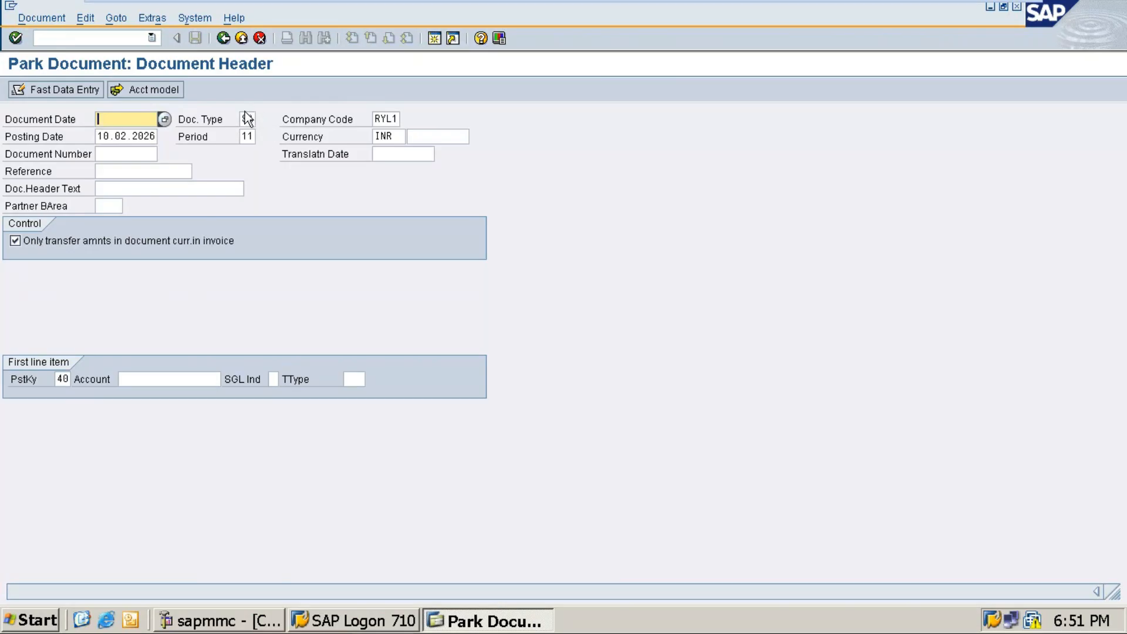
In the Word notes, make the SA document type bold in the Document Number Range table and return to the Document Parking section.
left_click(985, 11)
scroll(457, 374, "up", 4)
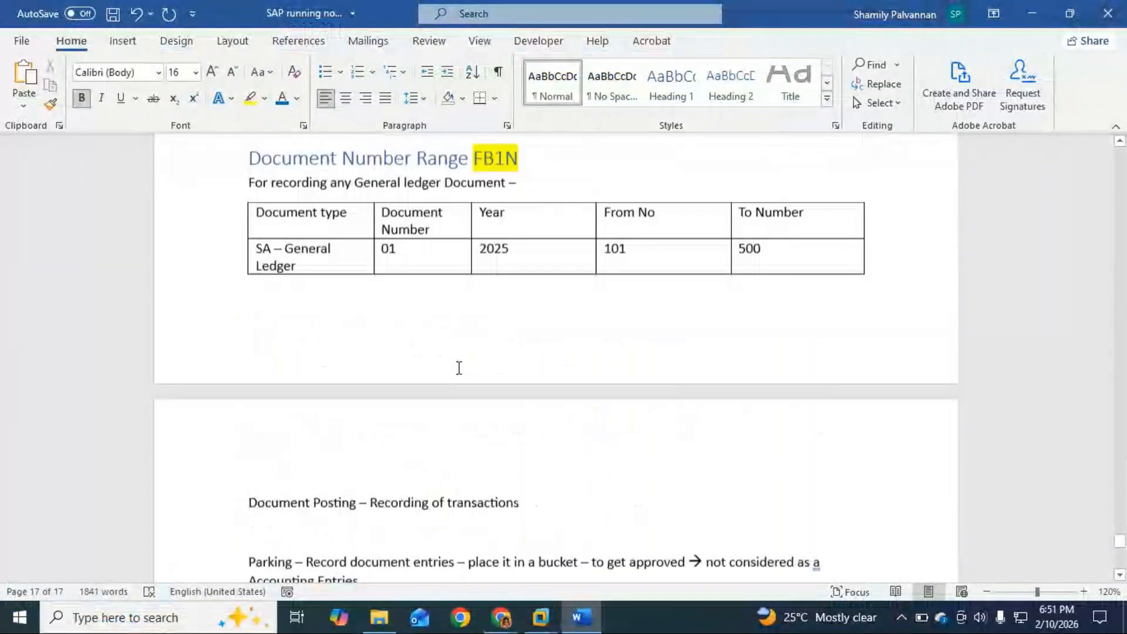
double_click(266, 296)
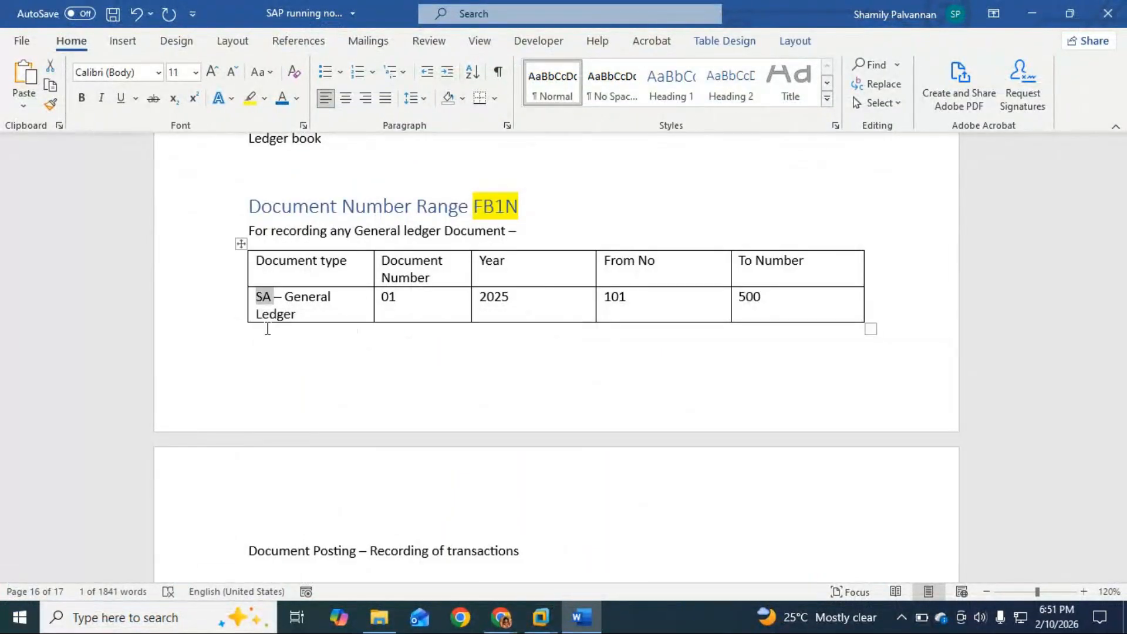
left_click(352, 496)
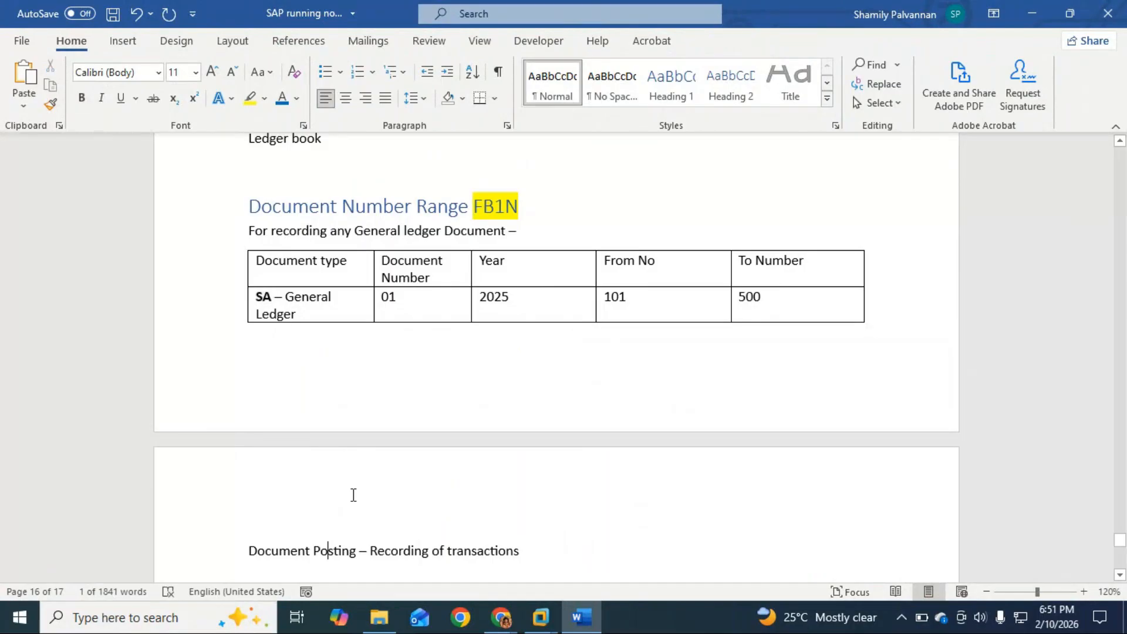
scroll(358, 501, "down", 4)
scroll(359, 499, "down", 5)
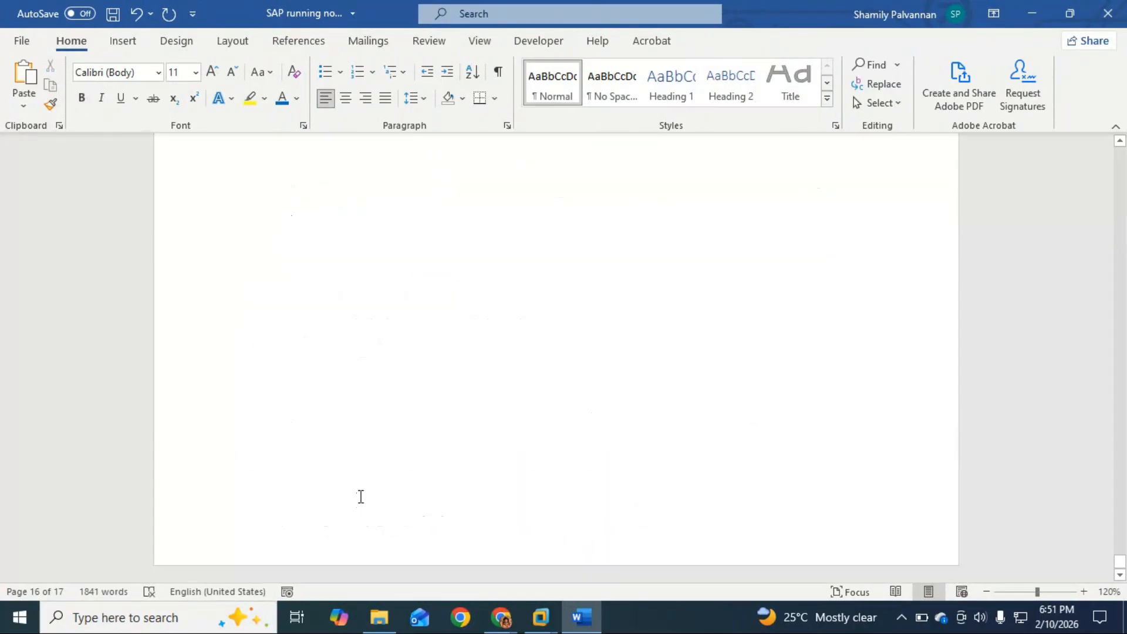
scroll(415, 424, "up", 2)
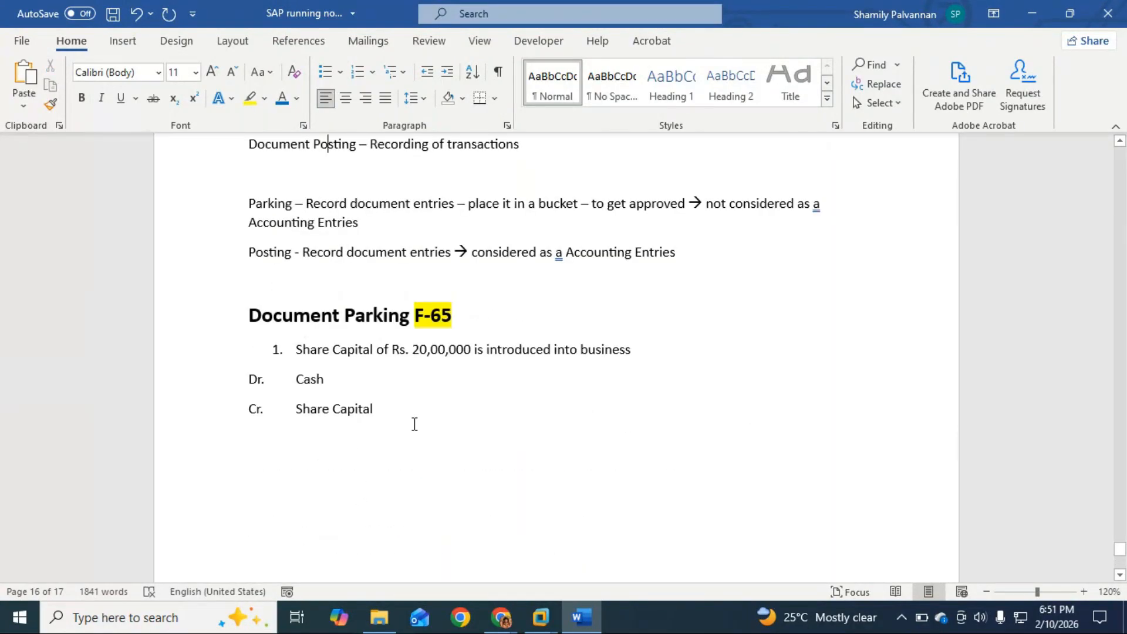
Switch back to SAP, enter document date 09.02.2026 and go through the document type, company code, posting date, period and currency fields.
key("alt+Tab")
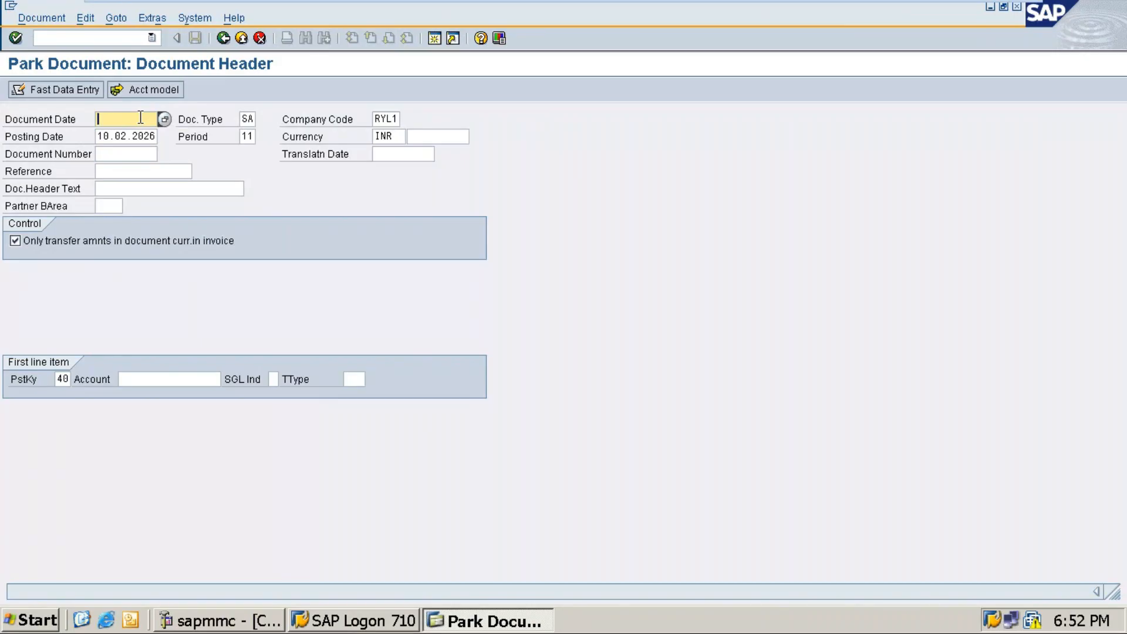
type("09.02.2026")
key("Tab")
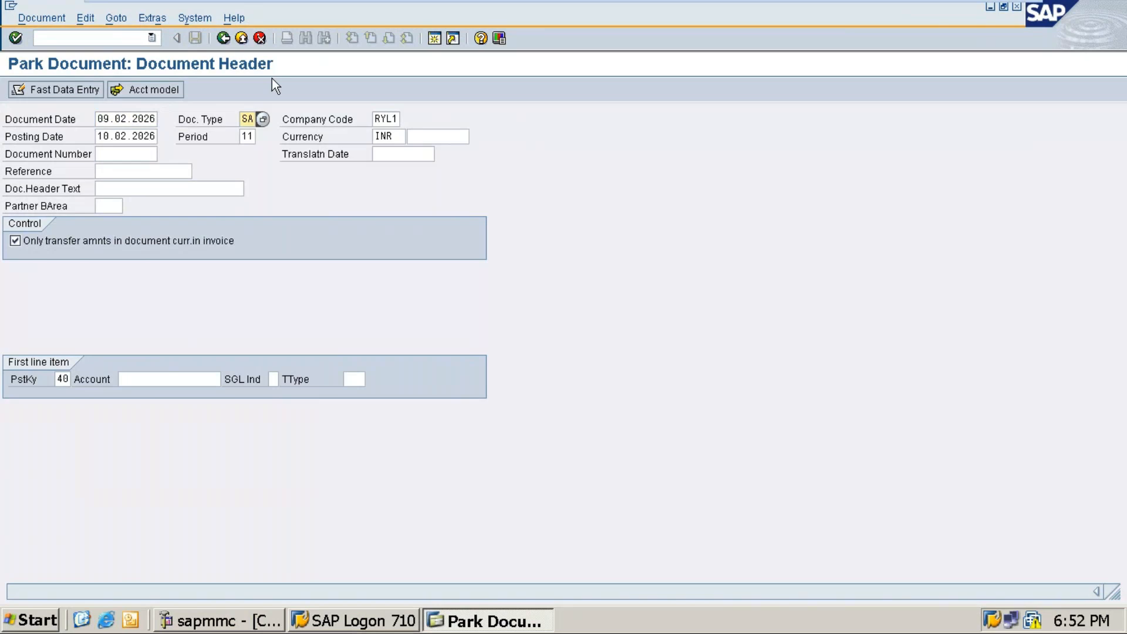
key("Tab")
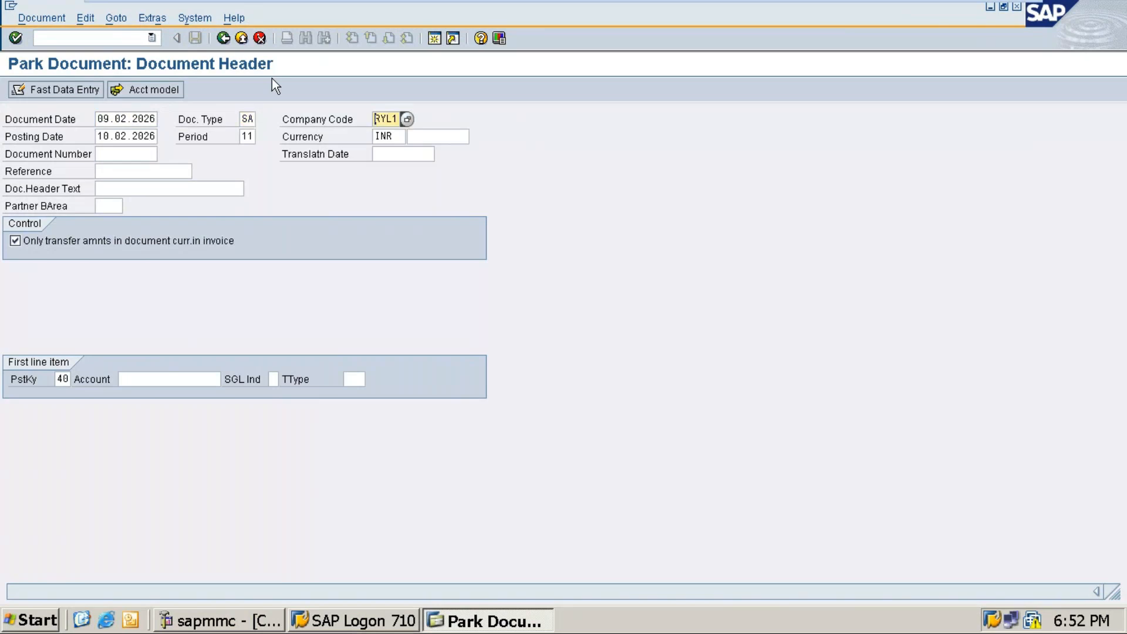
key("Tab")
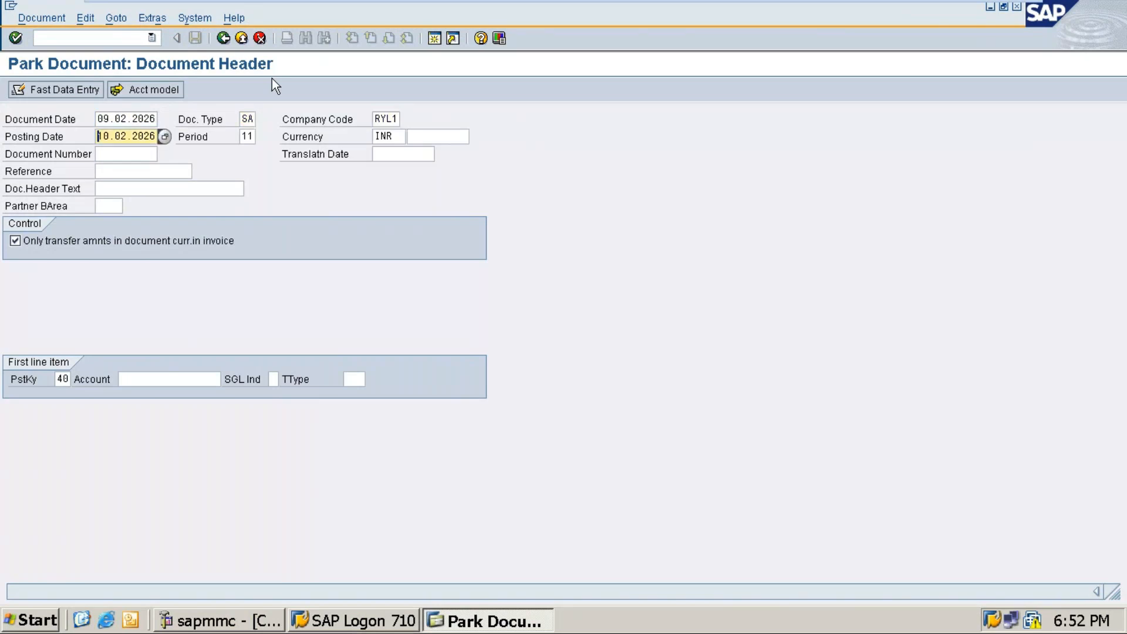
key("Tab")
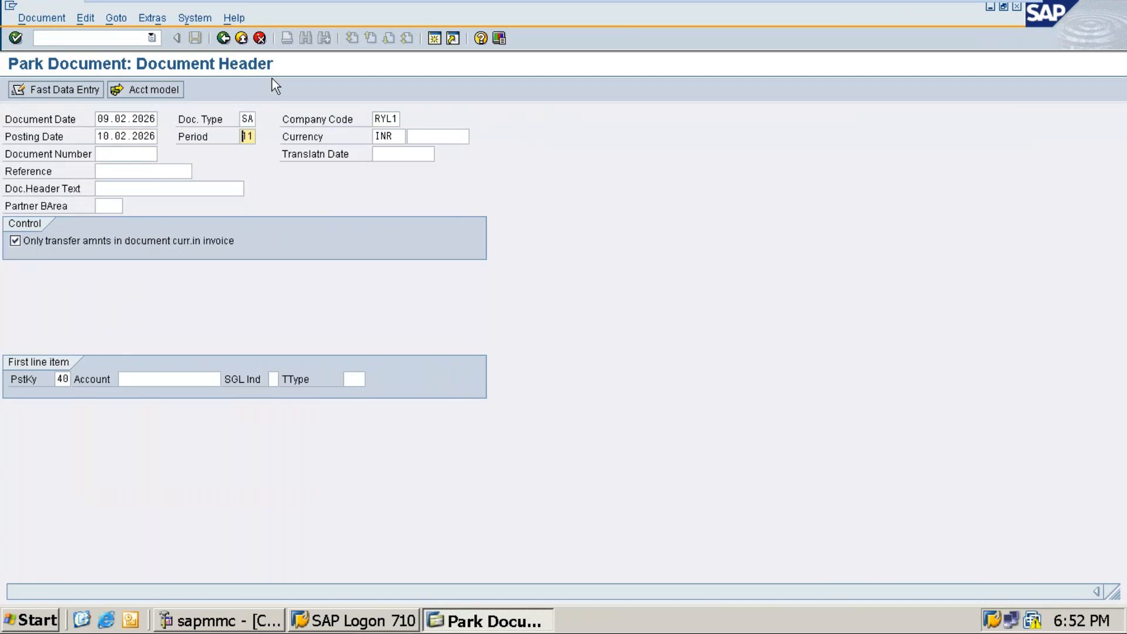
key("Tab")
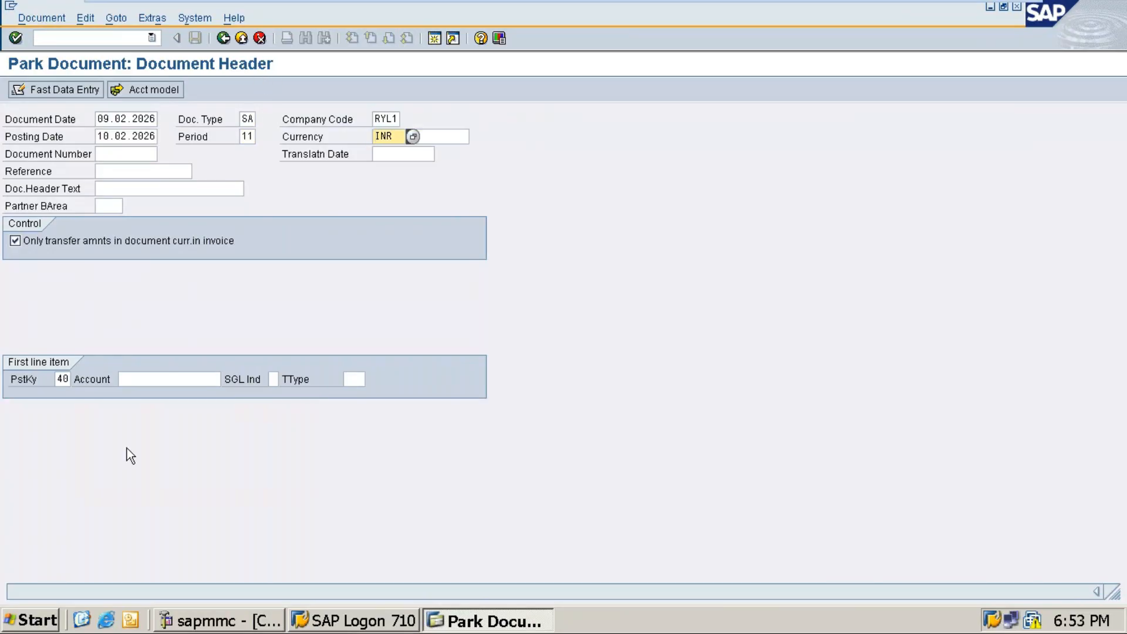
Switch to the Word notes and insert a table of three columns and two rows below the Share Capital transaction line.
left_click(143, 380)
key("alt+Tab")
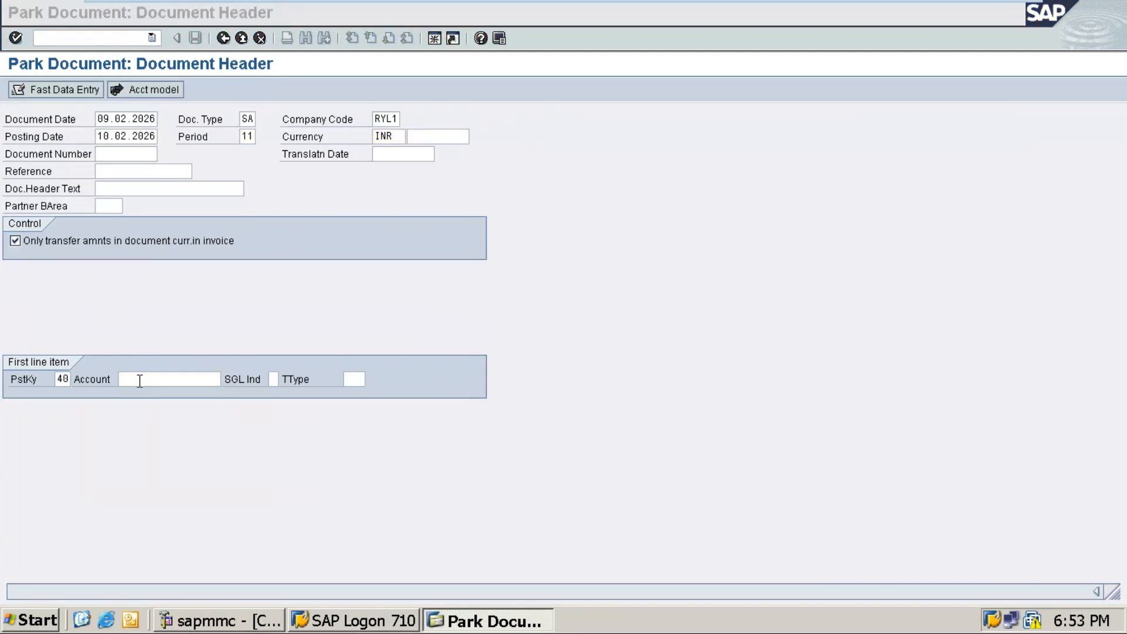
key("alt+Tab")
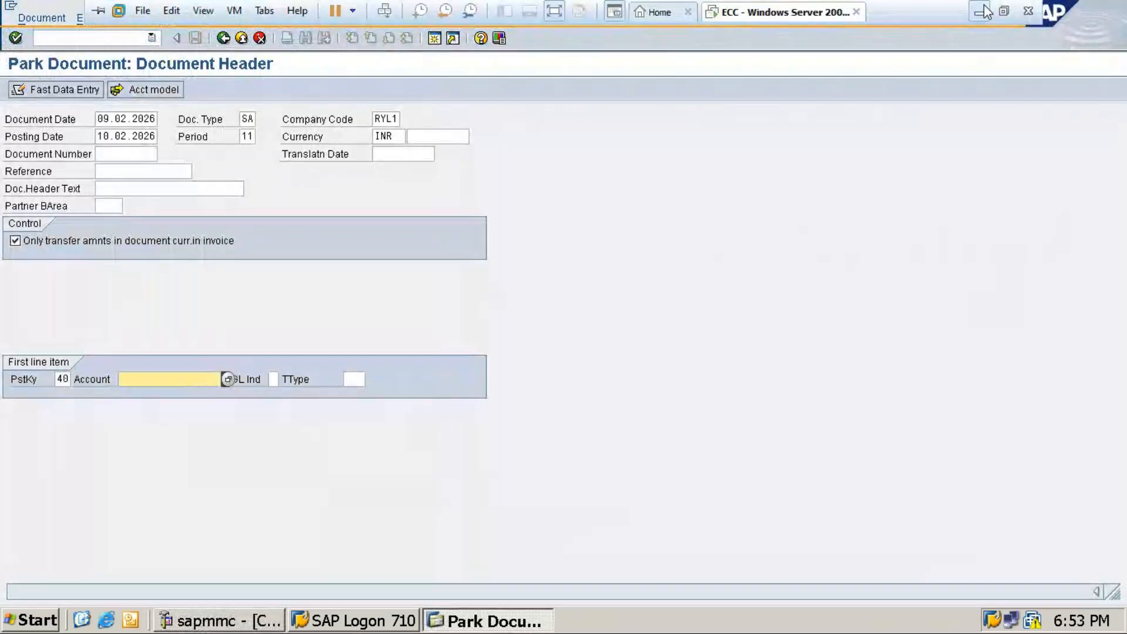
left_click(987, 12)
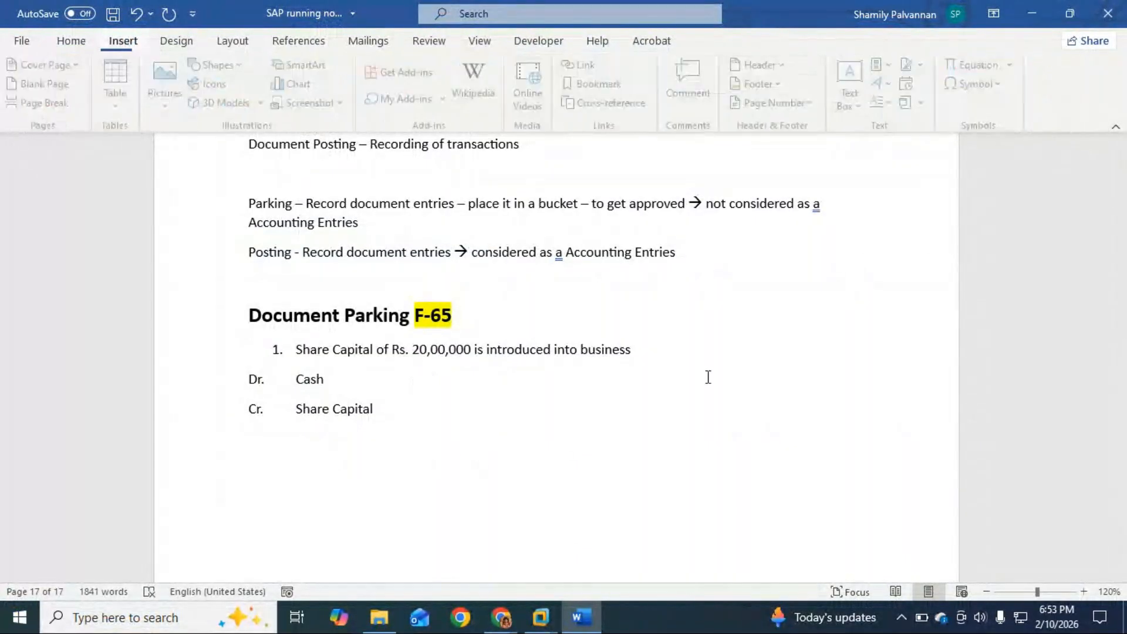
left_click(399, 406)
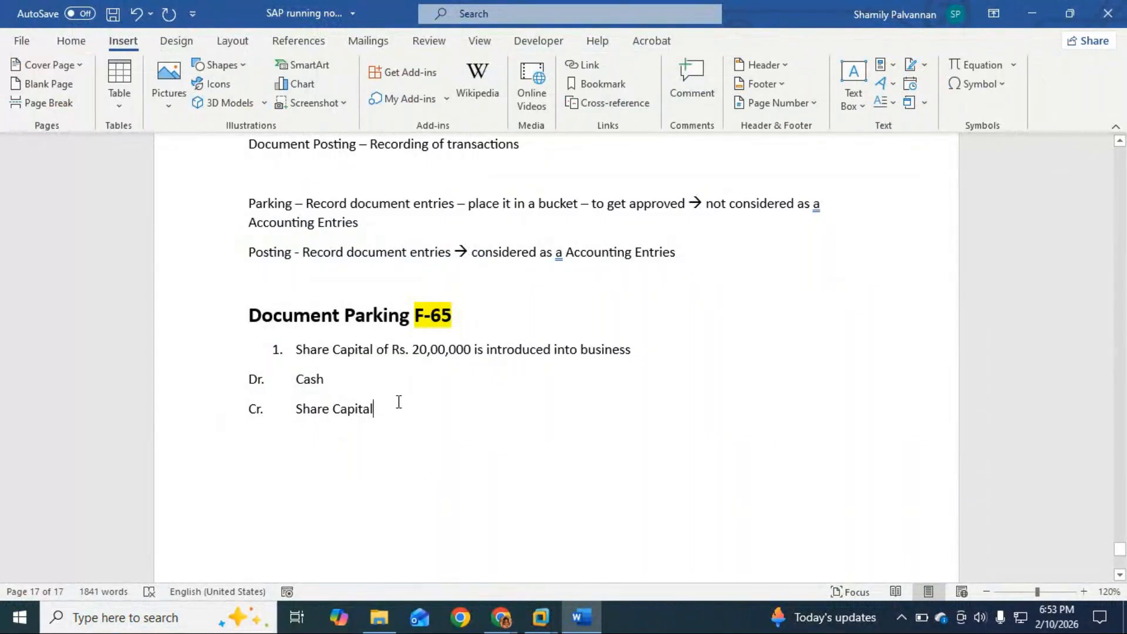
left_click(659, 350)
key("Return")
key("Return")
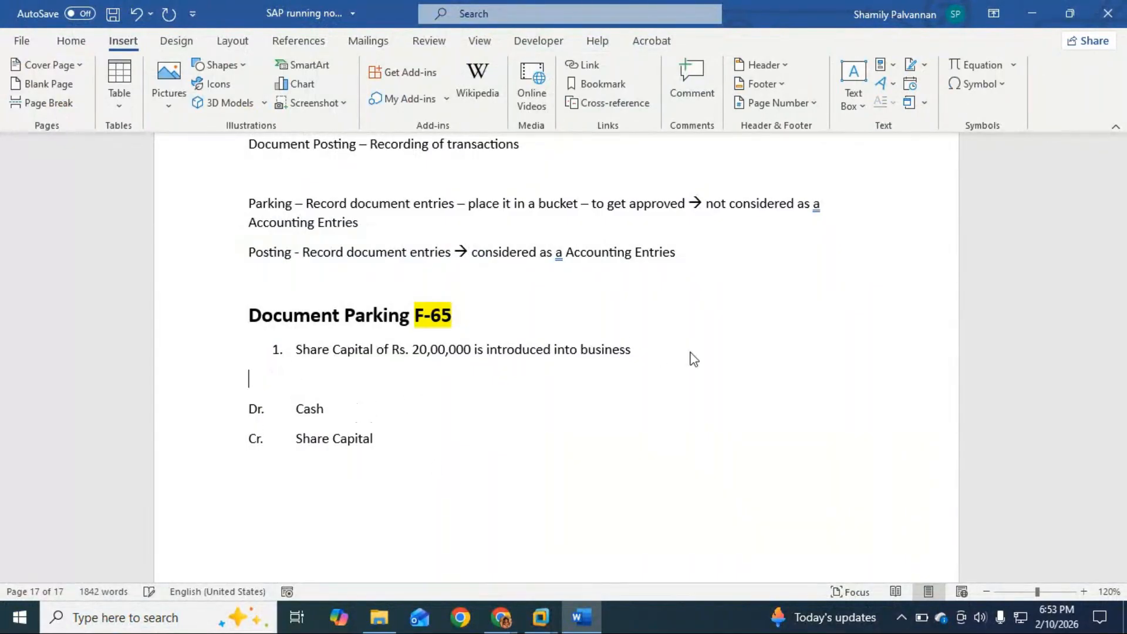
left_click(108, 111)
left_click(146, 165)
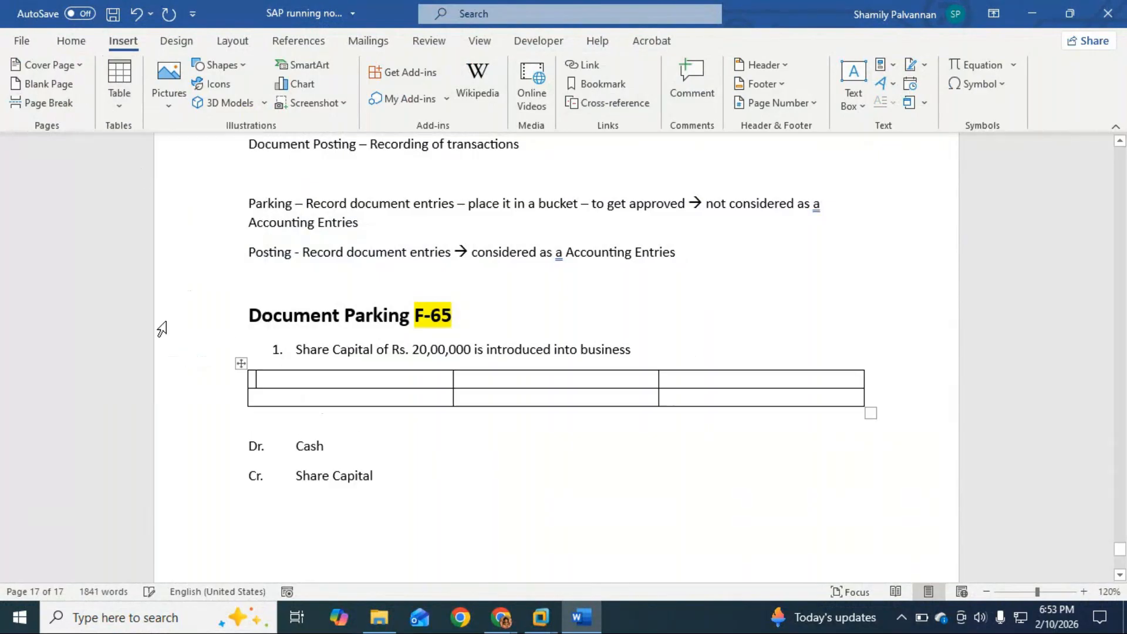
Enter Dr in the first row and Cr in the second row of the new table's middle column.
left_click(481, 385)
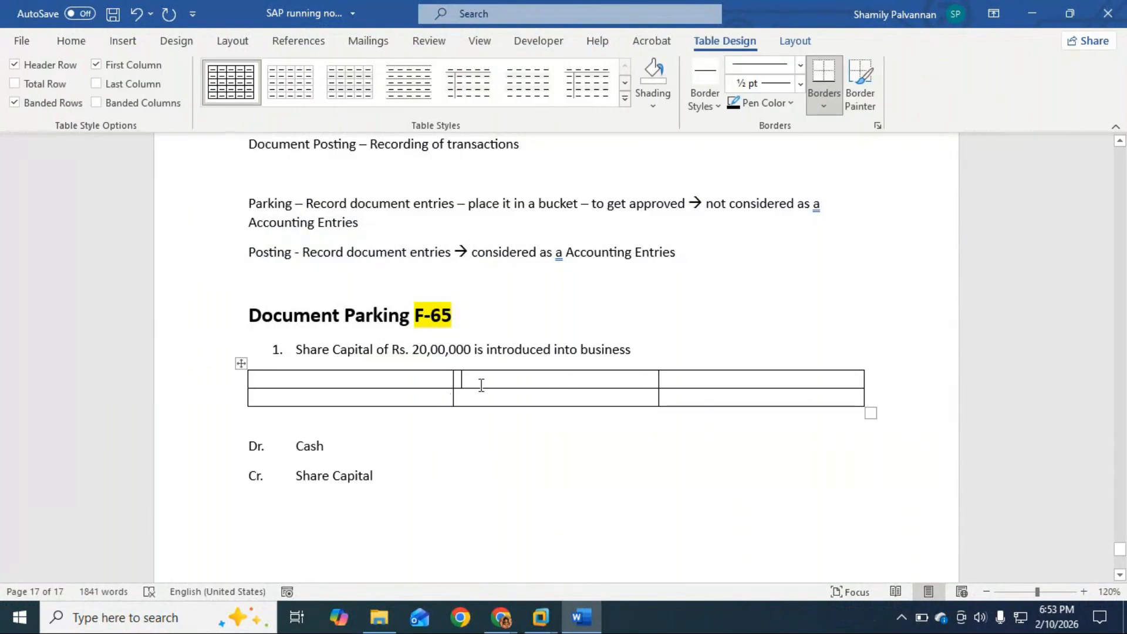
type("Dr")
left_click(478, 397)
type("CR")
key("BackSpace")
type("r")
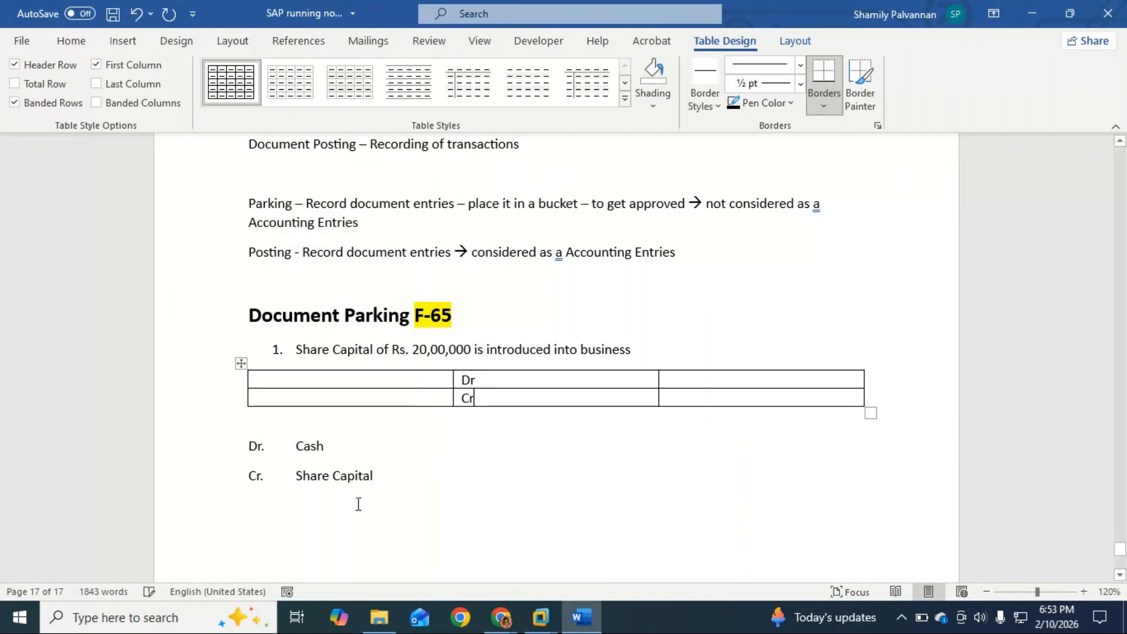
Move the words Cash and Share Capital from the lines below into the Dr and Cr rows of the table's third column.
double_click(310, 445)
key("ctrl+x")
left_click(689, 378)
key("ctrl+v")
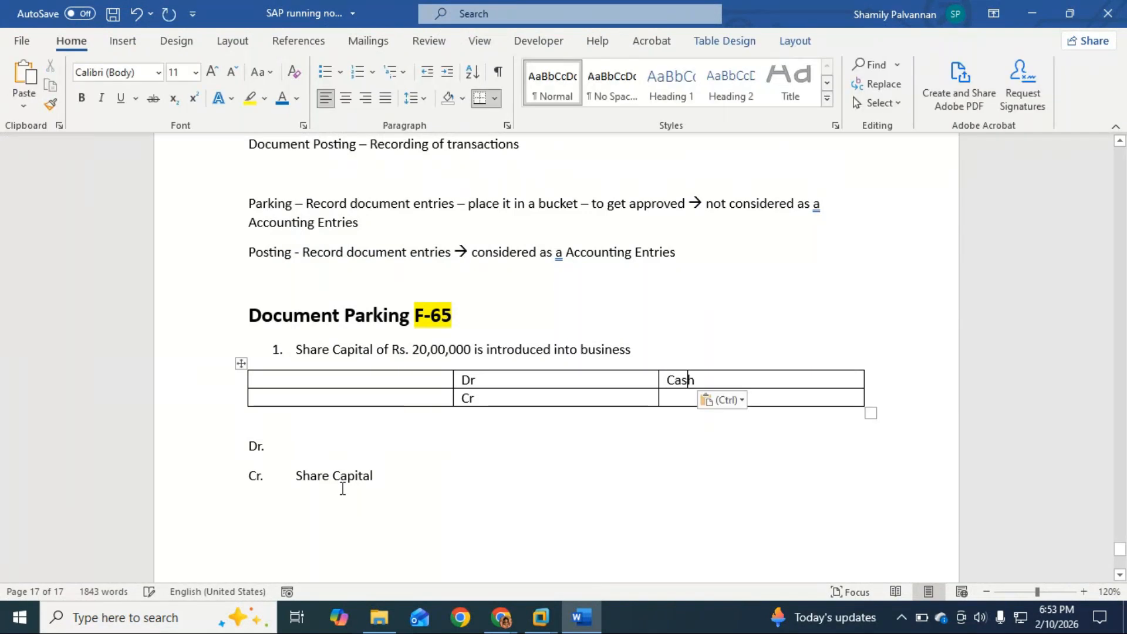
left_click_drag(376, 476, 297, 477)
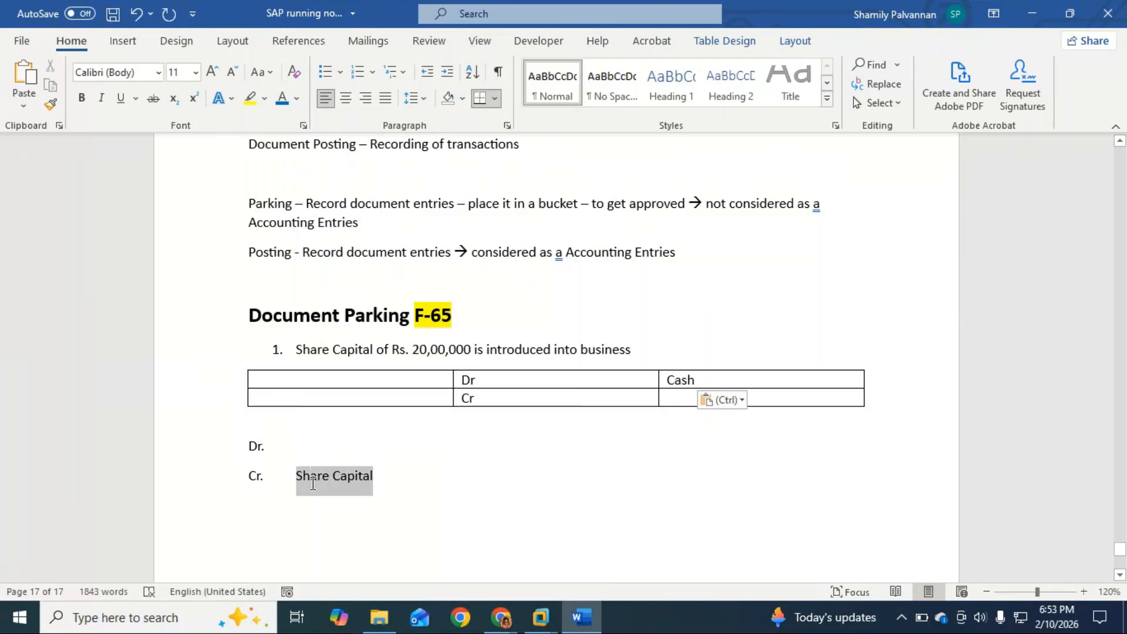
key("ctrl+x")
left_click(681, 397)
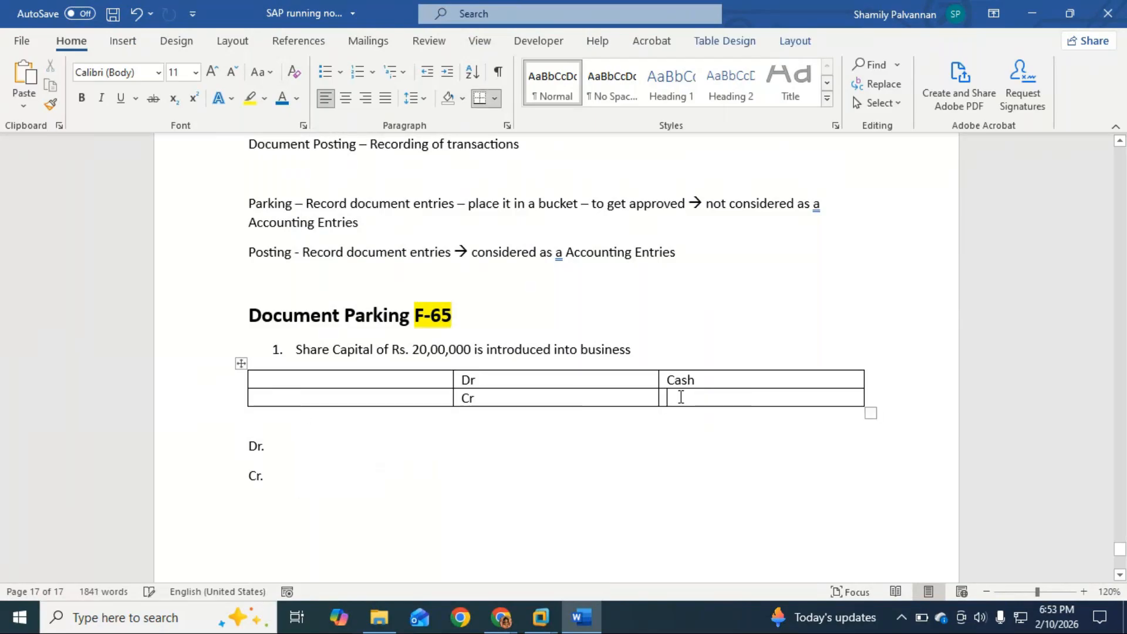
key("ctrl+v")
Delete the leftover Dr. and Cr. lines below the table.
left_click(260, 473)
left_click_drag(260, 472, 246, 446)
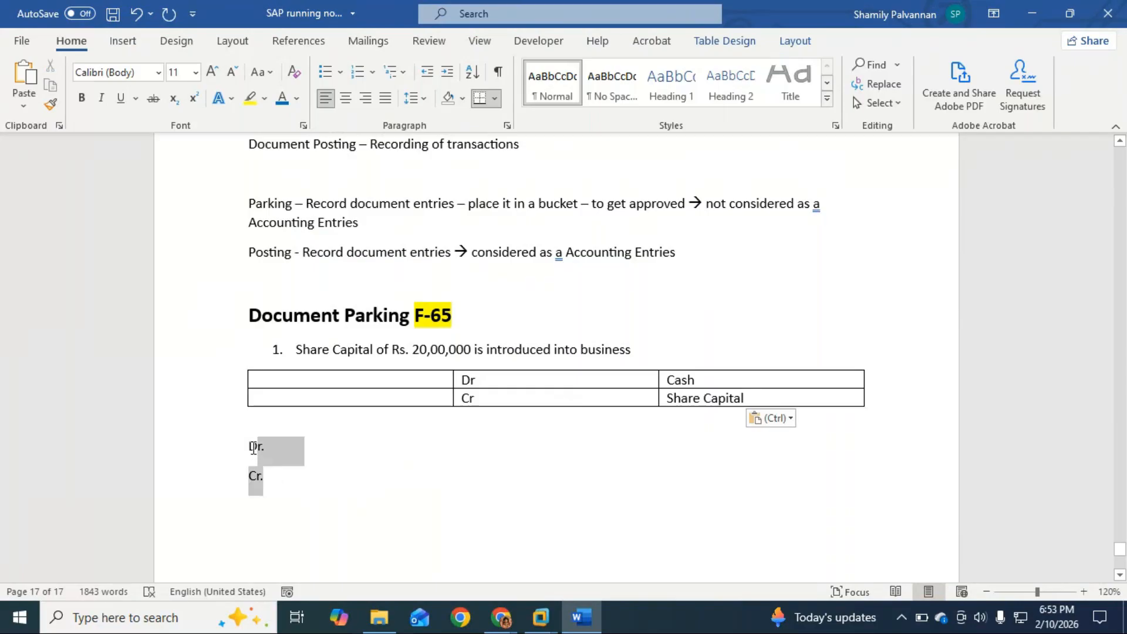
key("BackSpace")
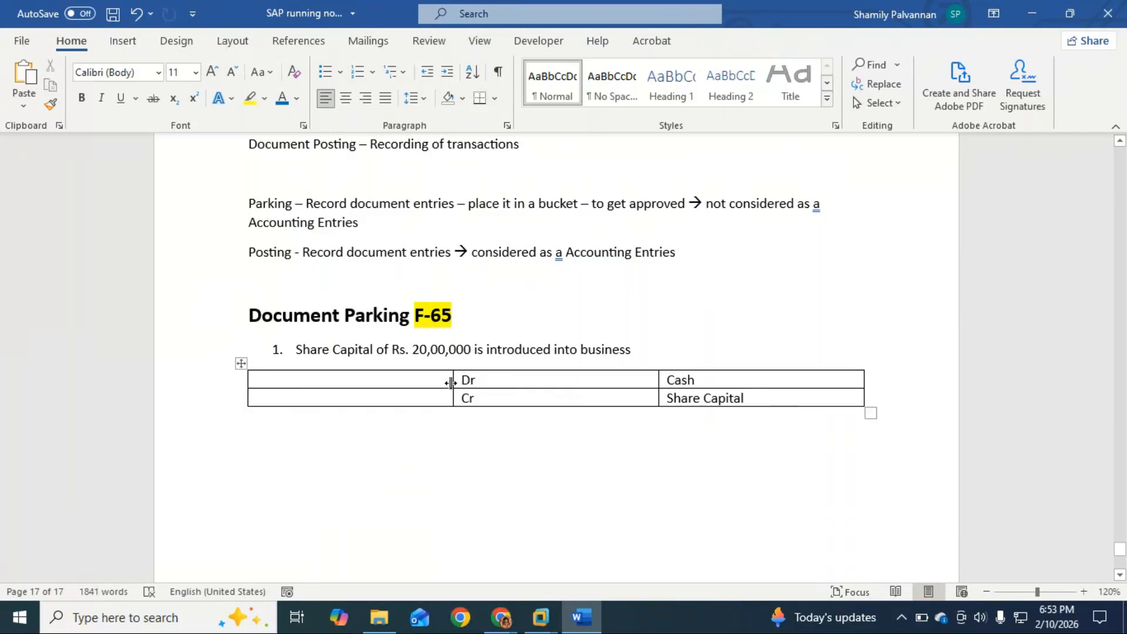
left_click_drag(453, 382, 419, 385)
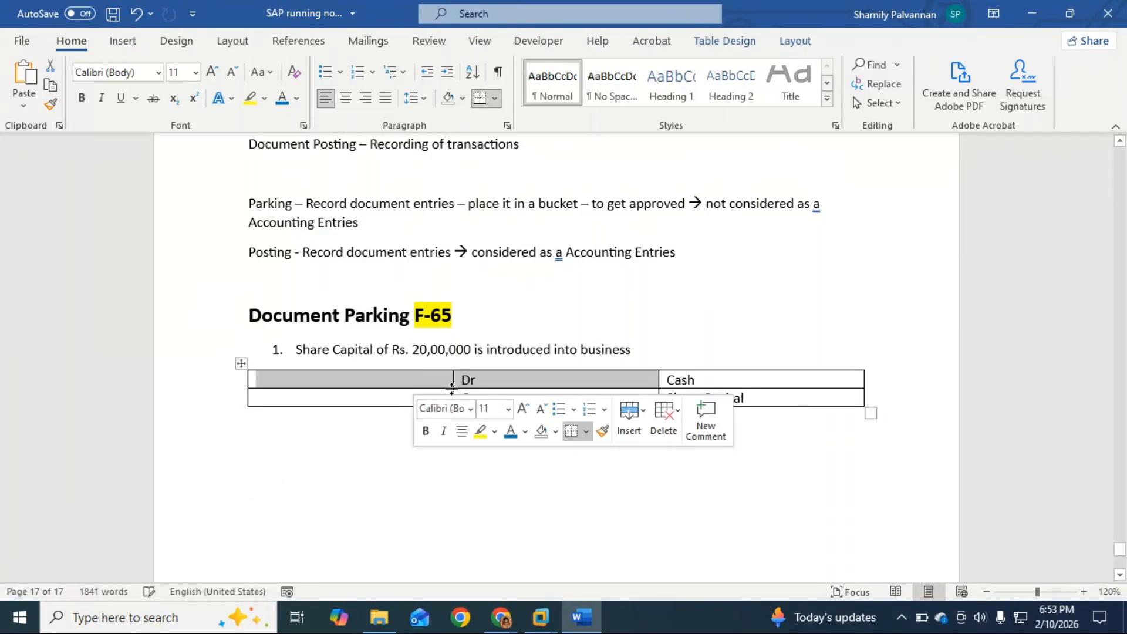
left_click_drag(452, 384, 292, 385)
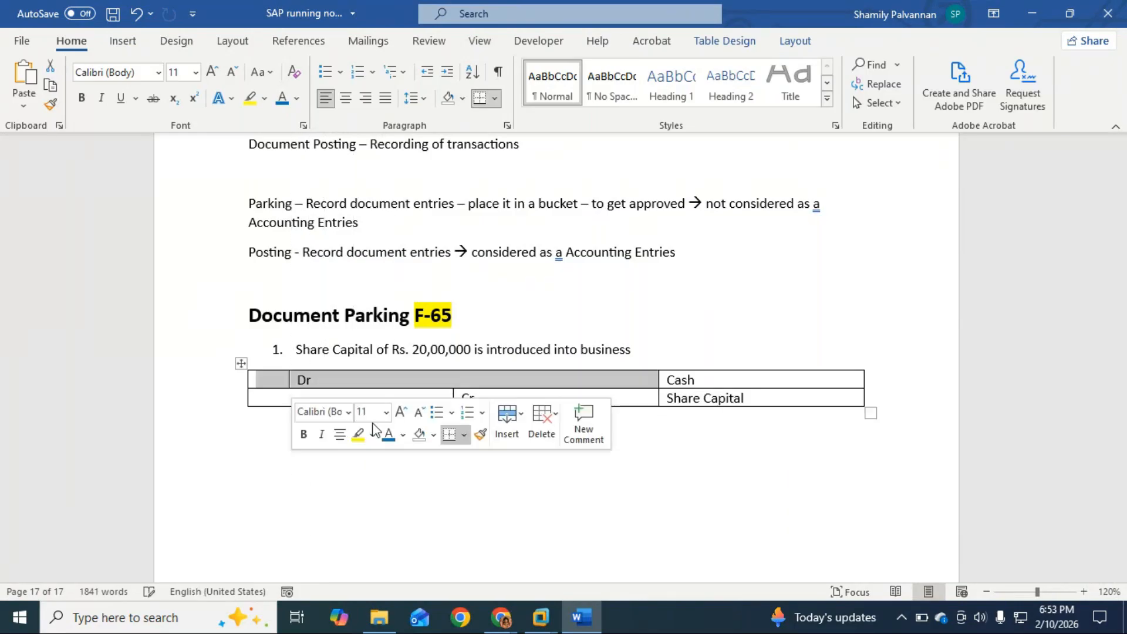
key("ctrl+z")
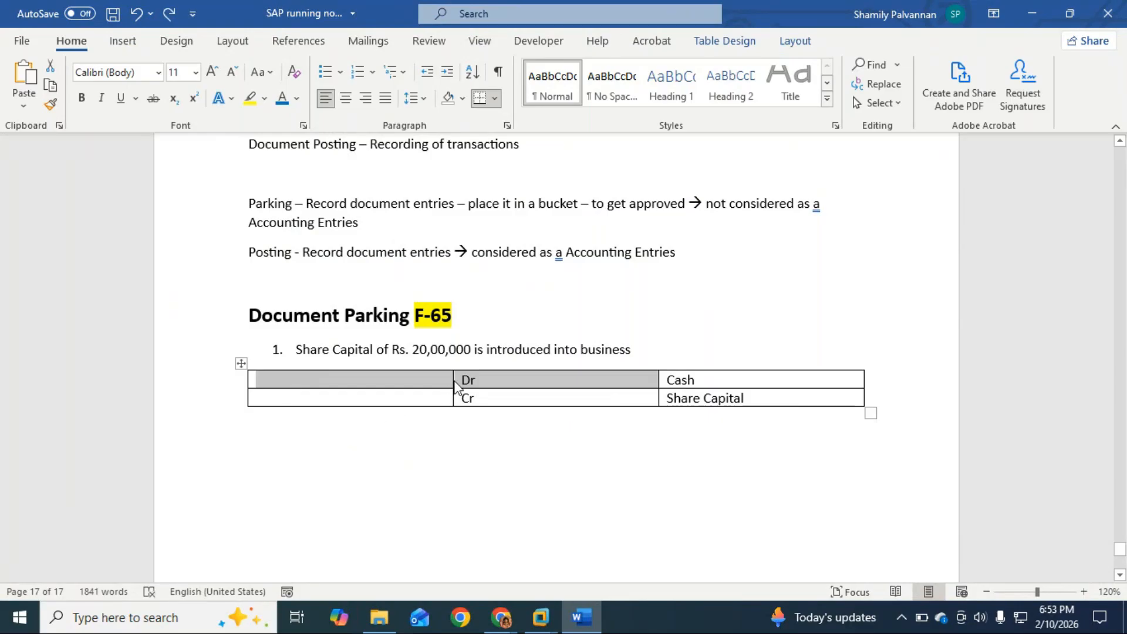
mouse_move(453, 385)
left_mouse_down()
mouse_move(424, 385)
mouse_move(453, 386)
left_mouse_up()
left_click(453, 398)
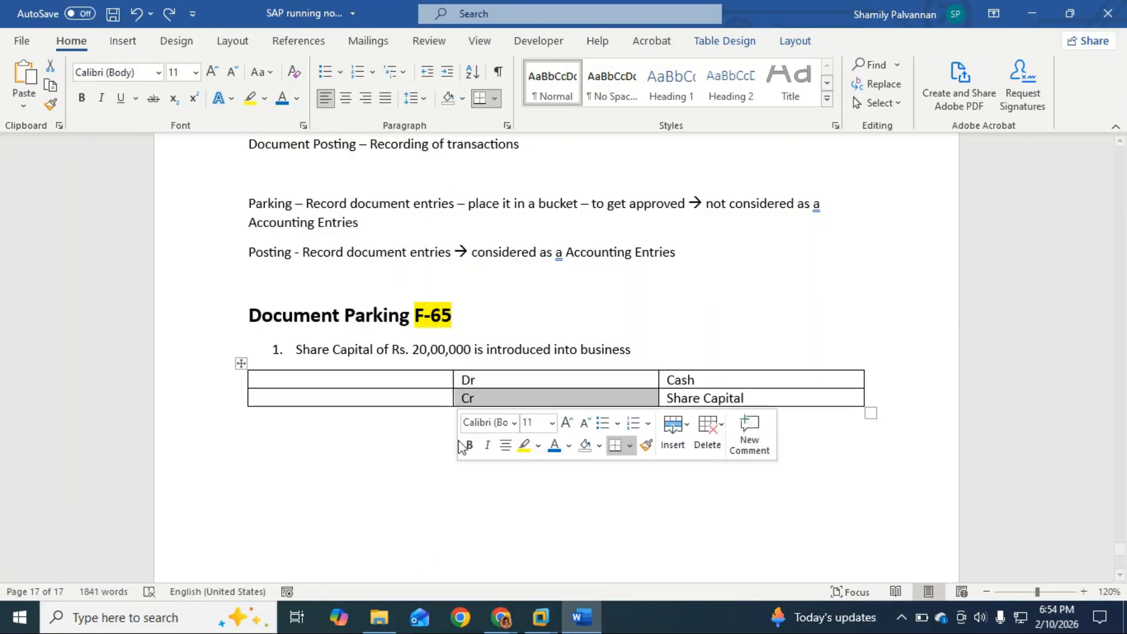
left_click(420, 449)
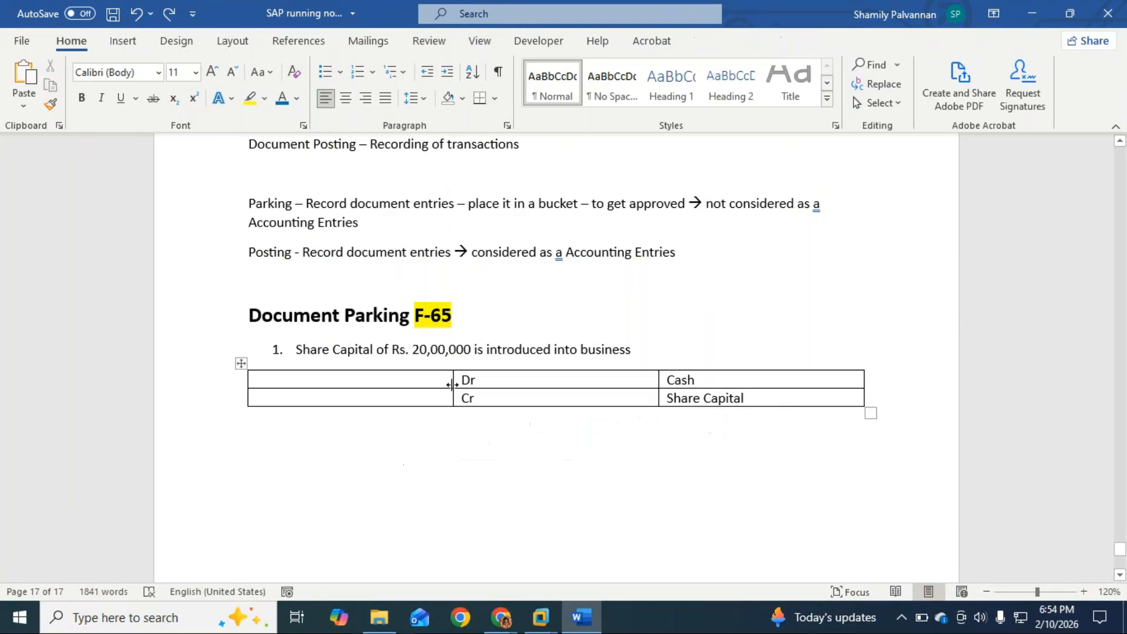
Narrow all three columns of the Dr/Cr table so its outer edge roughly aligns with the end of the Share Capital sentence.
left_click_drag(443, 385, 309, 381)
left_click_drag(659, 379, 426, 381)
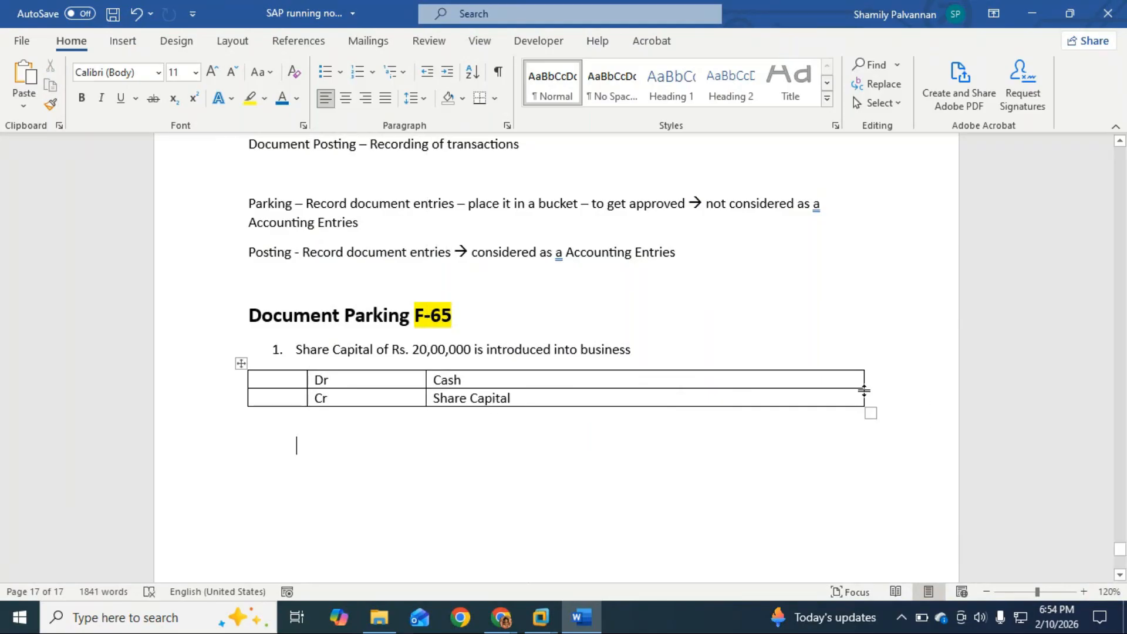
left_click_drag(861, 395, 629, 408)
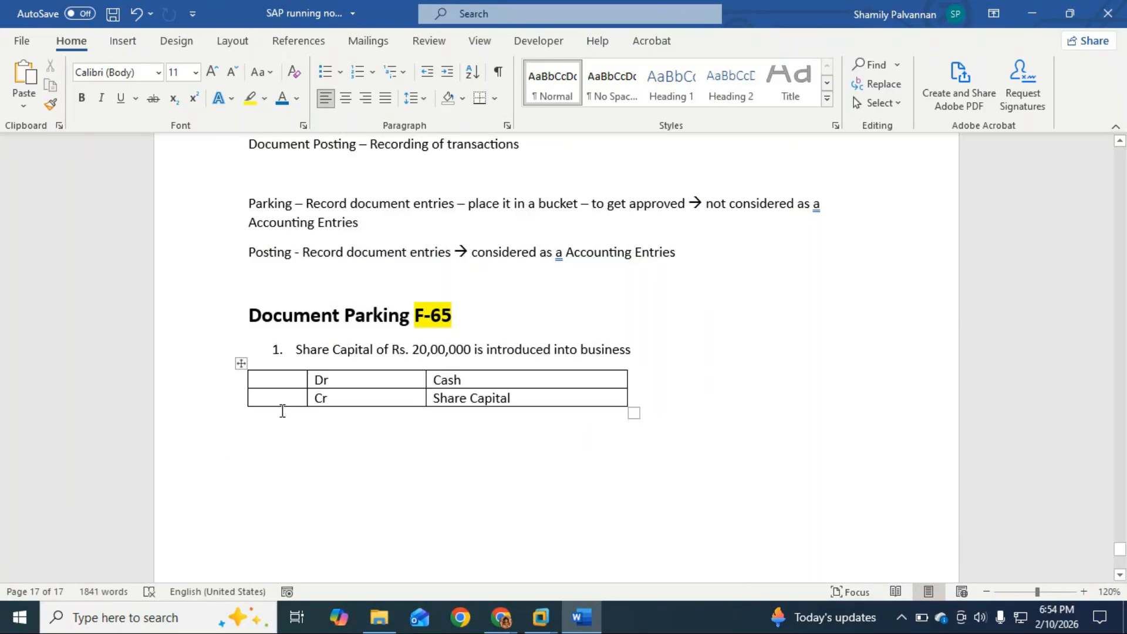
Switch to SAP and look up the debit entry and credit entry codes in the posting key list of the first line item.
key("alt+Tab")
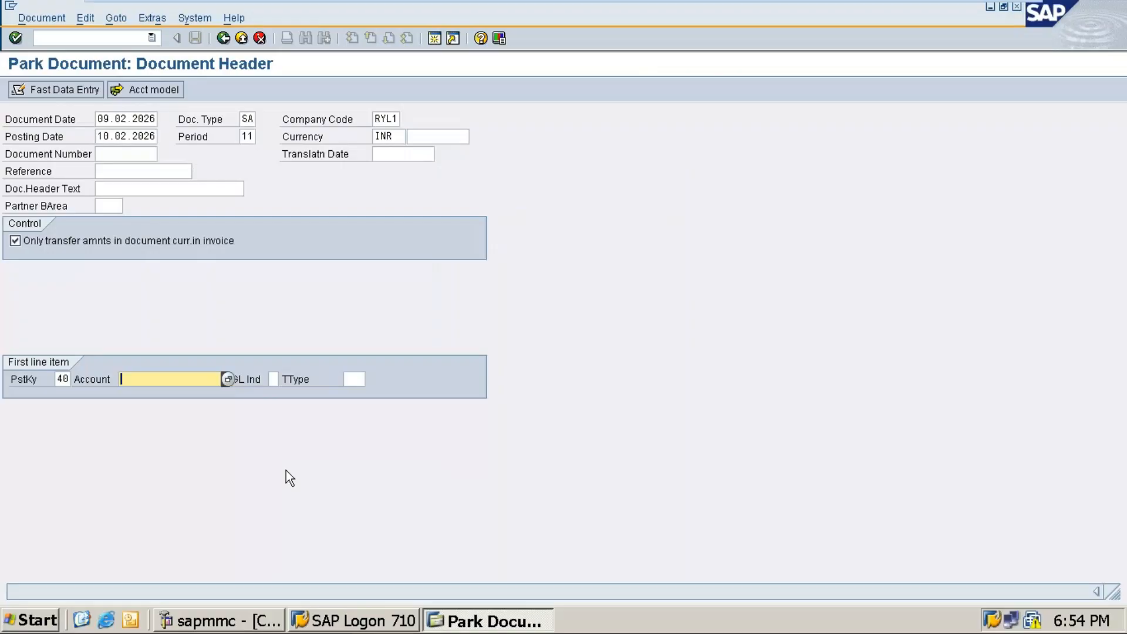
left_click(63, 379)
key("Return")
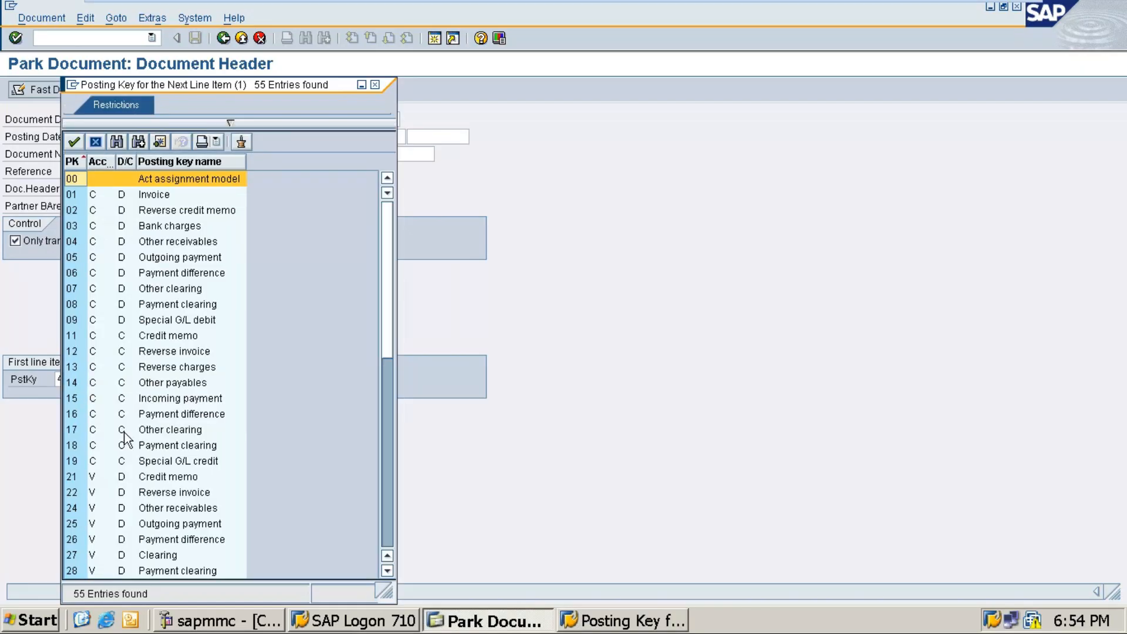
scroll(121, 459, "down", 5)
scroll(120, 460, "down", 3)
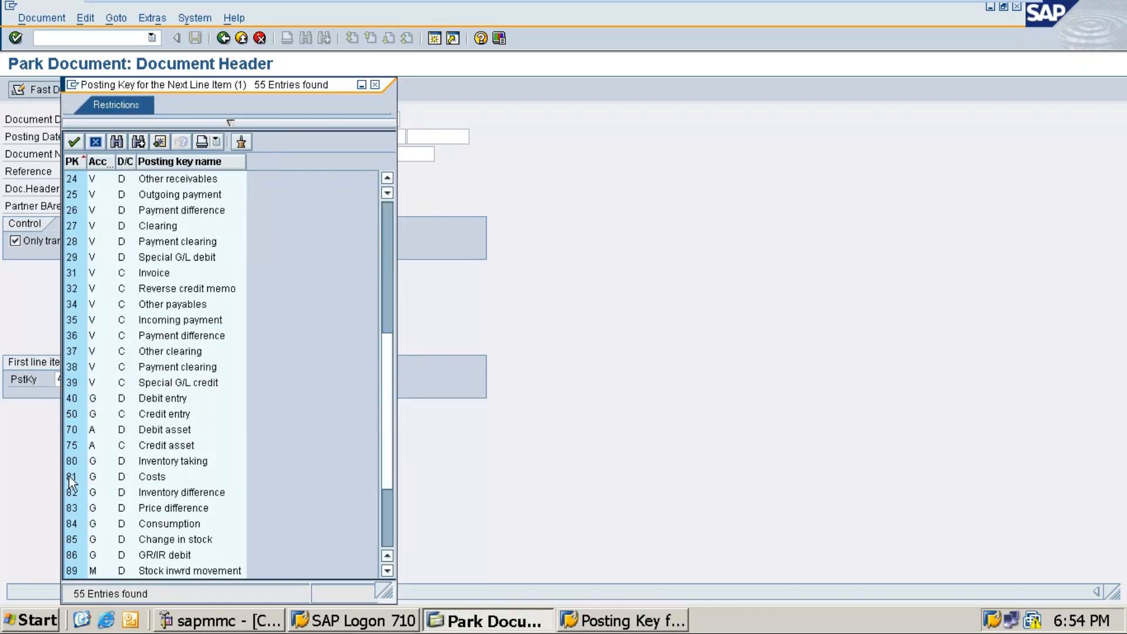
left_click(151, 398)
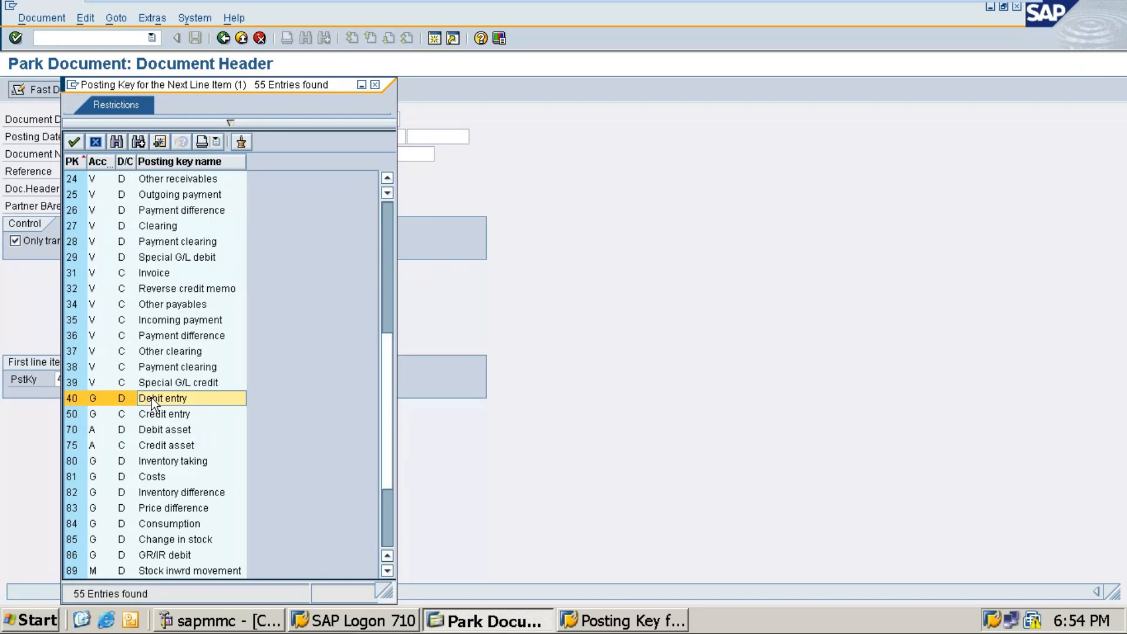
left_click(152, 416)
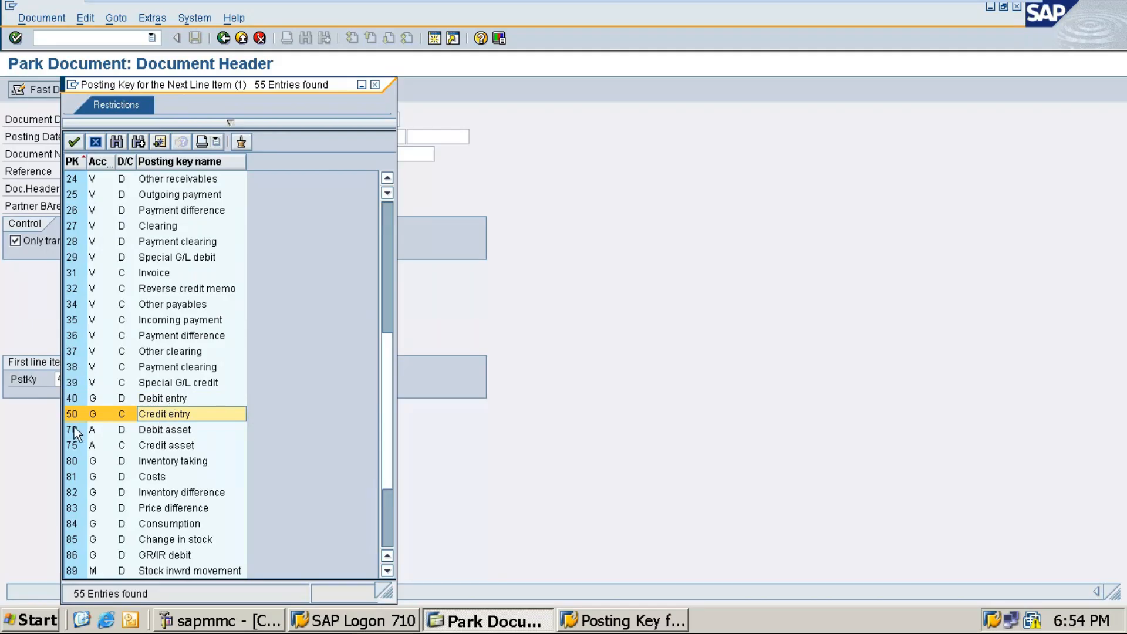
left_click(375, 85)
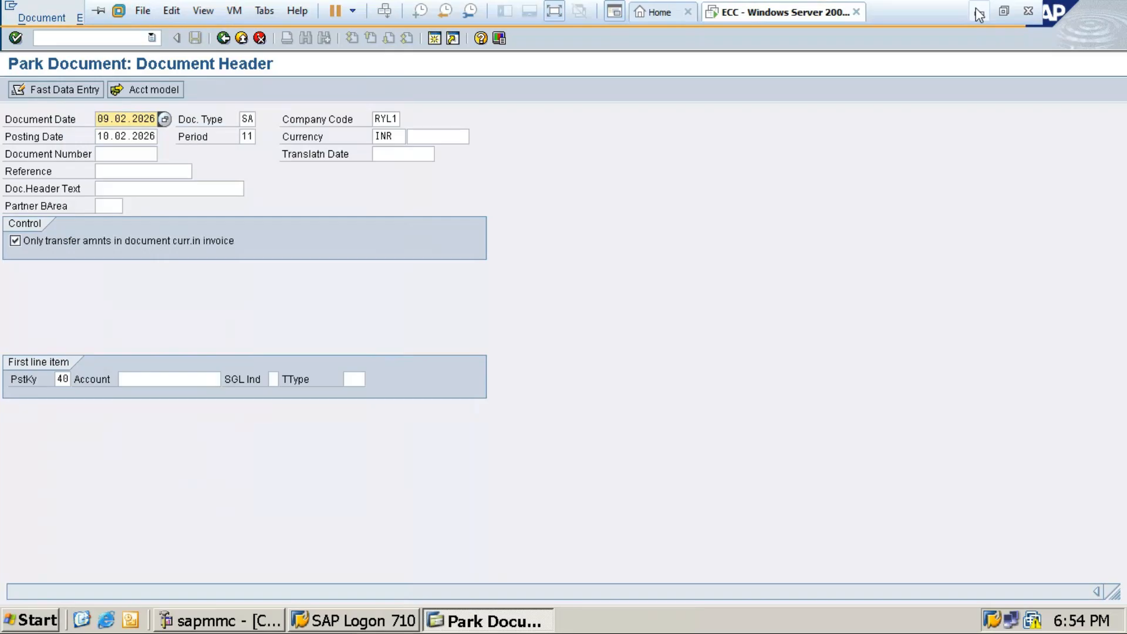
Switch to the Word notes and add the lines "40 = Debit line item" and "50 = Credit line item" under the Document Parking F-65 heading.
left_click(978, 13)
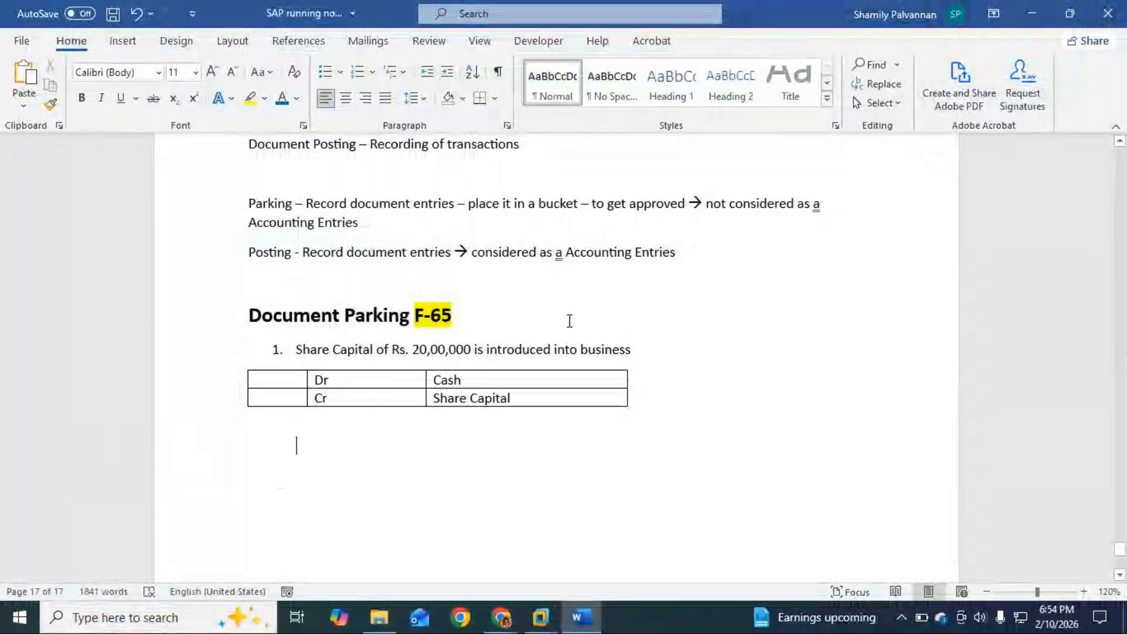
left_click(470, 315)
key("Return")
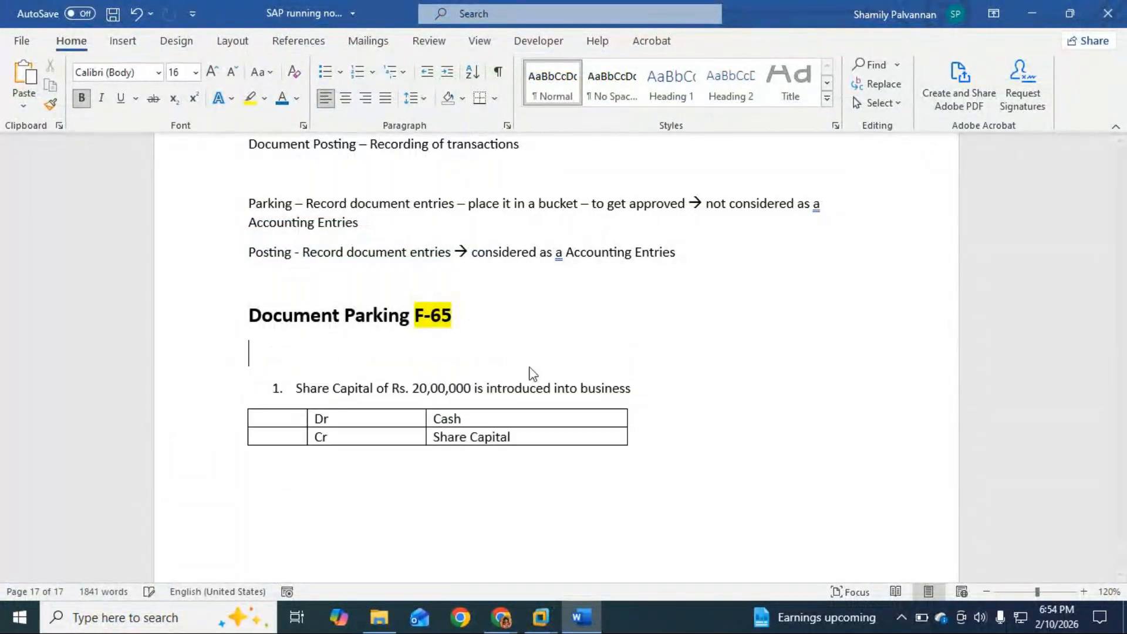
key("Return")
key("Up")
type("40 ")
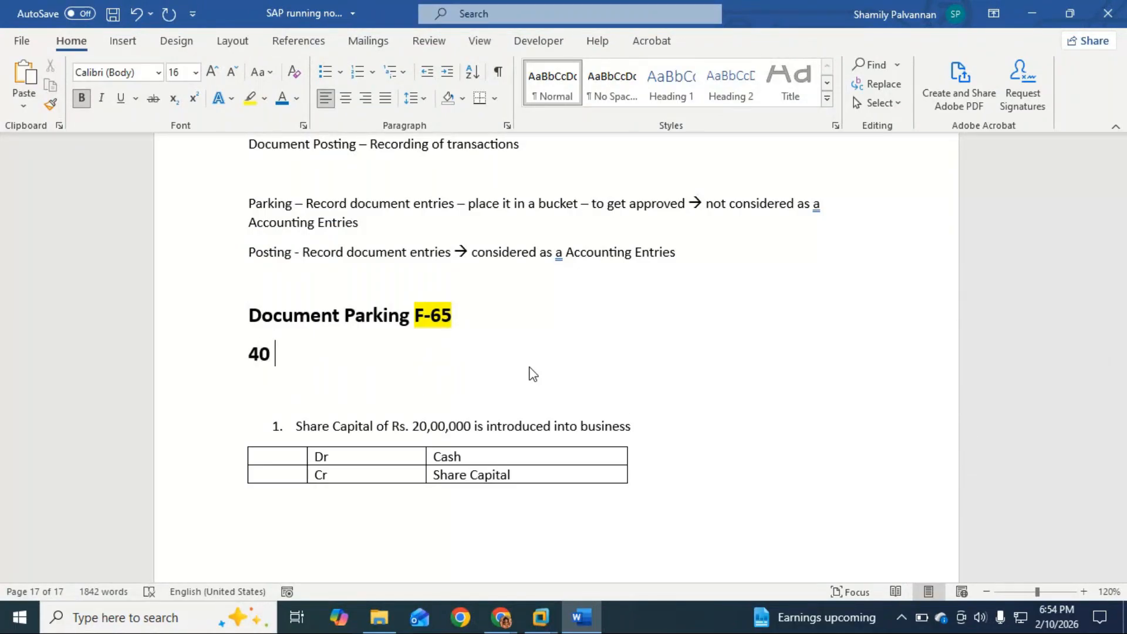
type("= Dev")
key("BackSpace")
type("bit")
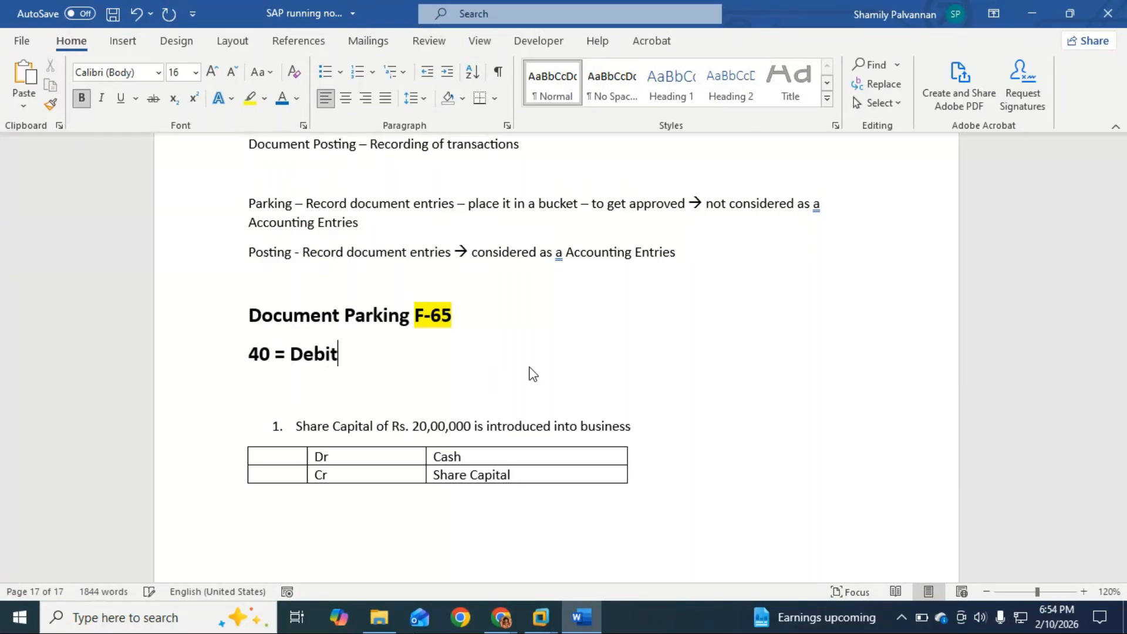
type(" line item")
key("Return")
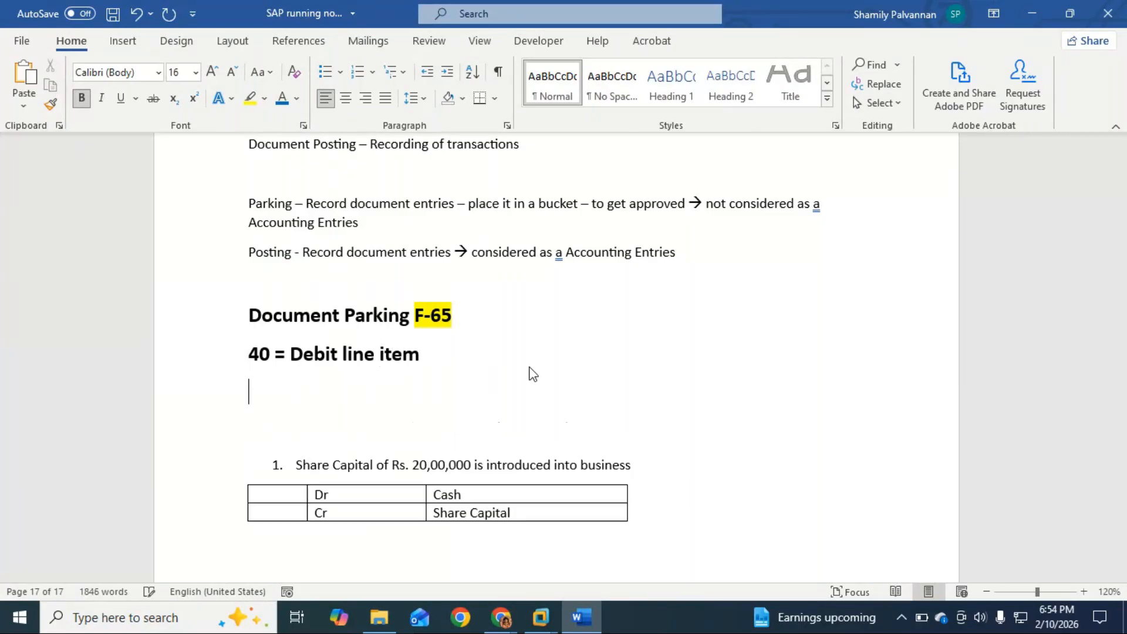
type("50 = Credi")
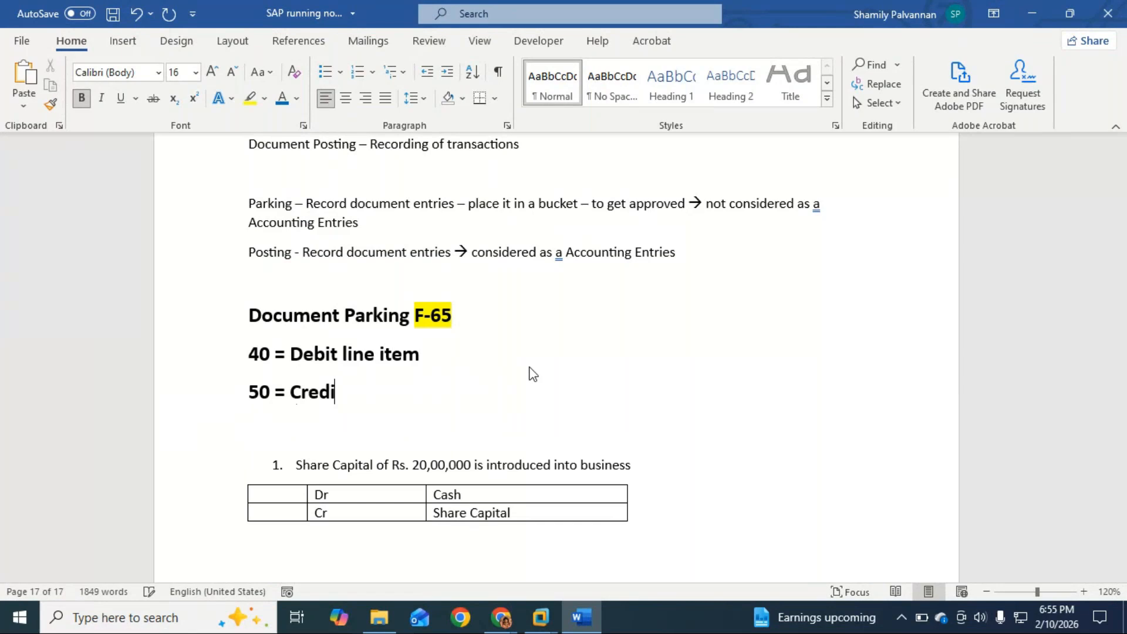
type("t line item")
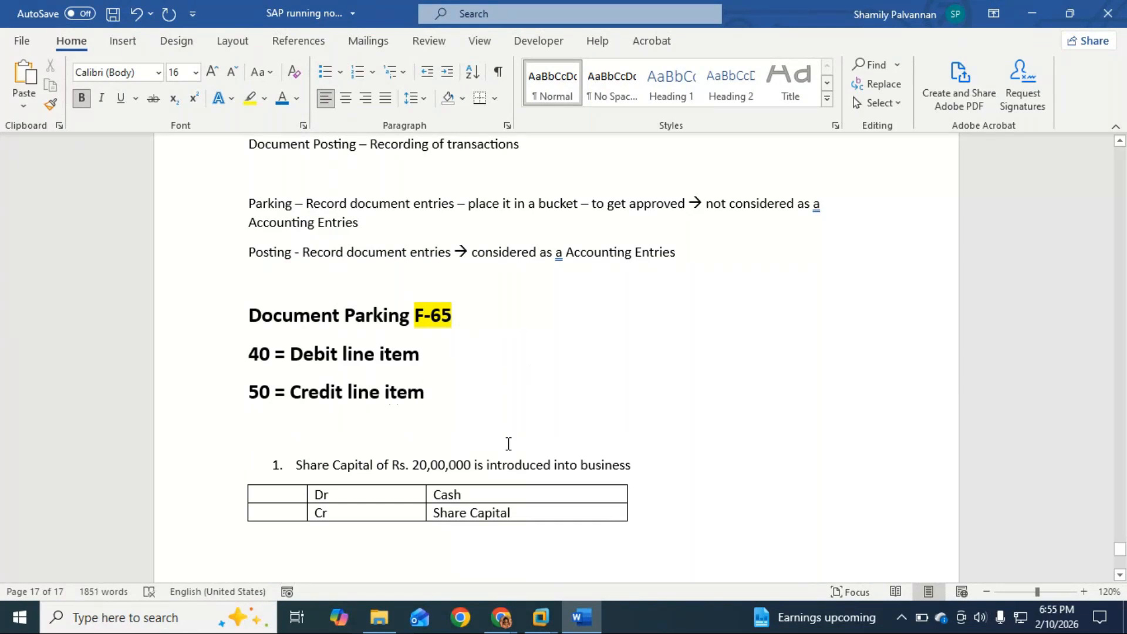
Enter posting key 40 in the Dr row and 50 in the Cr row of the table's first column.
left_click(276, 495)
type("40")
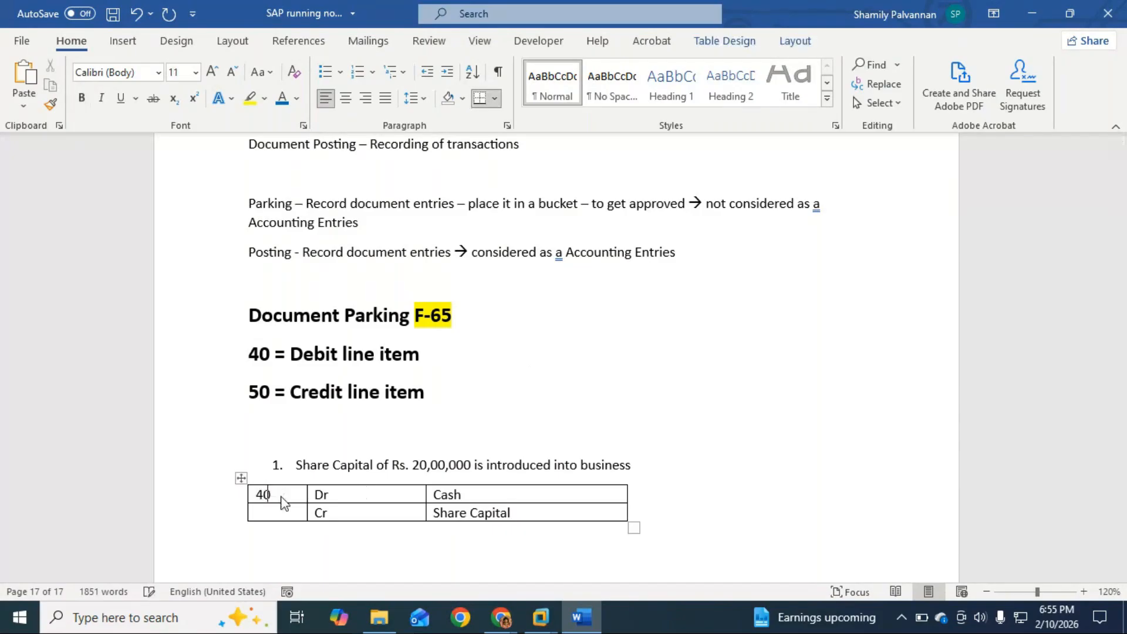
left_click(283, 512)
type("50")
scroll(397, 452, "down", 3)
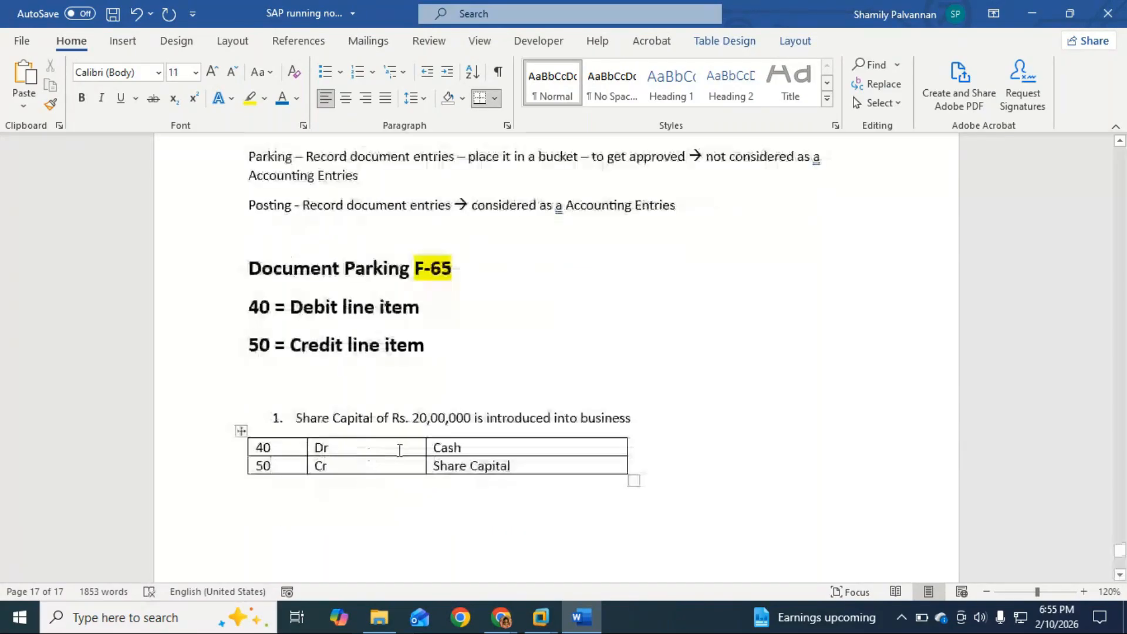
key("alt+Tab")
key("alt+Tab")
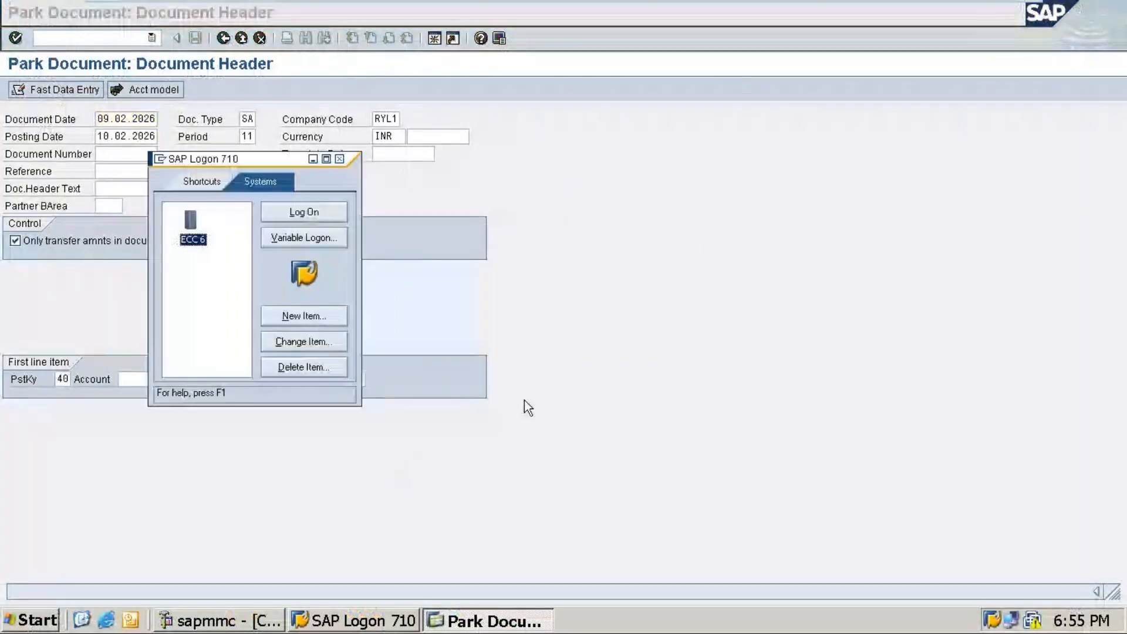
key("alt+Tab")
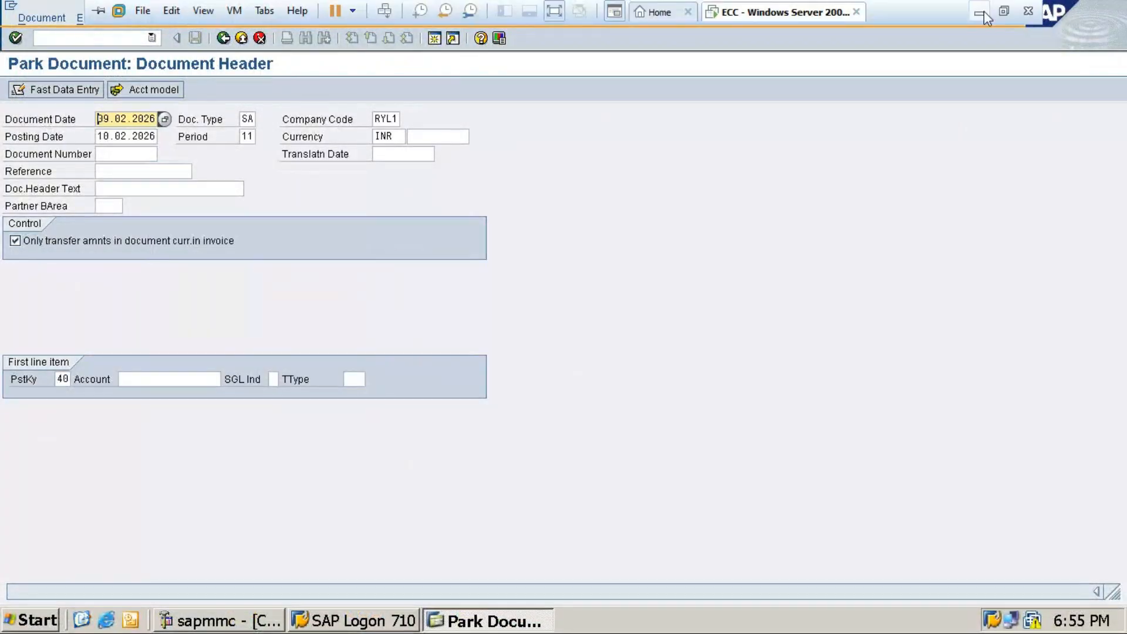
left_click(982, 11)
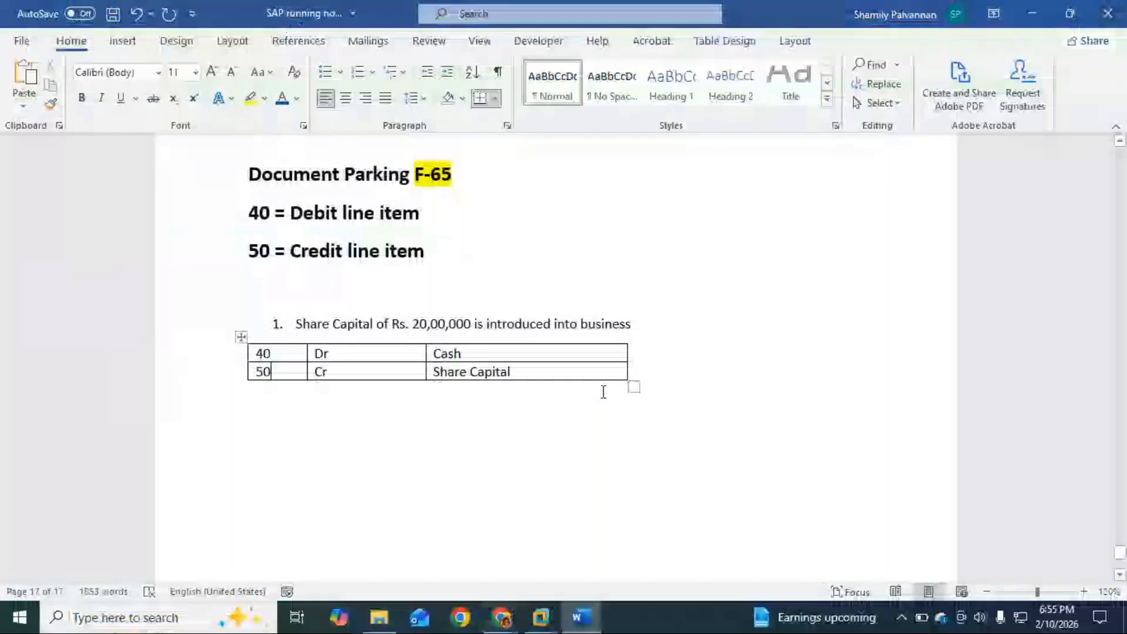
Insert a new table column to the right of the Cash and Share Capital column.
right_click(617, 362)
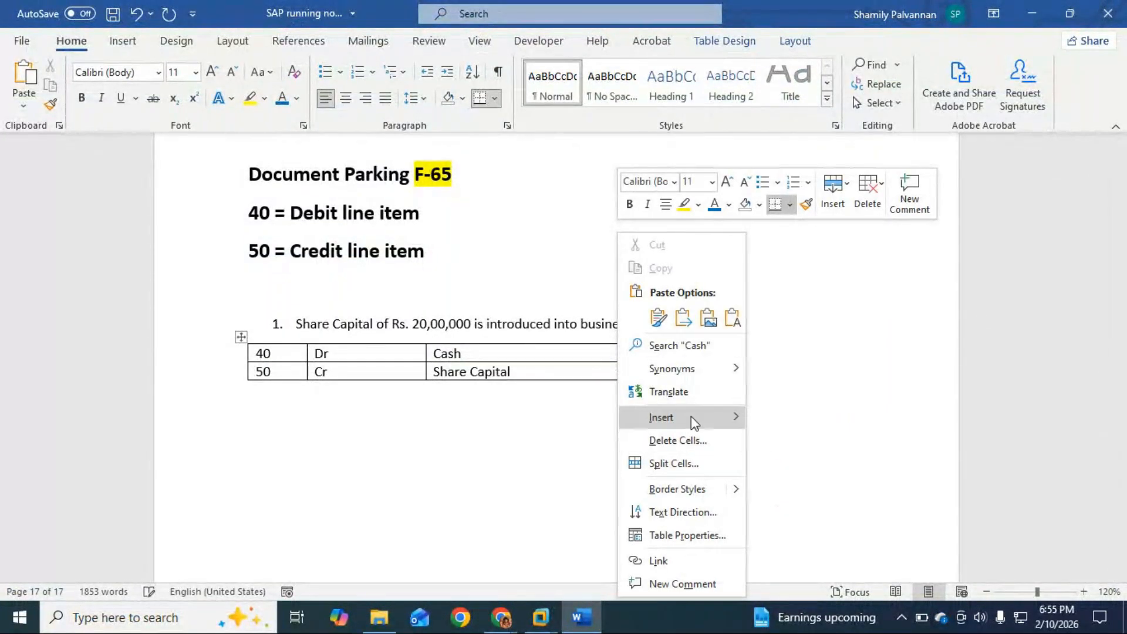
left_click(822, 463)
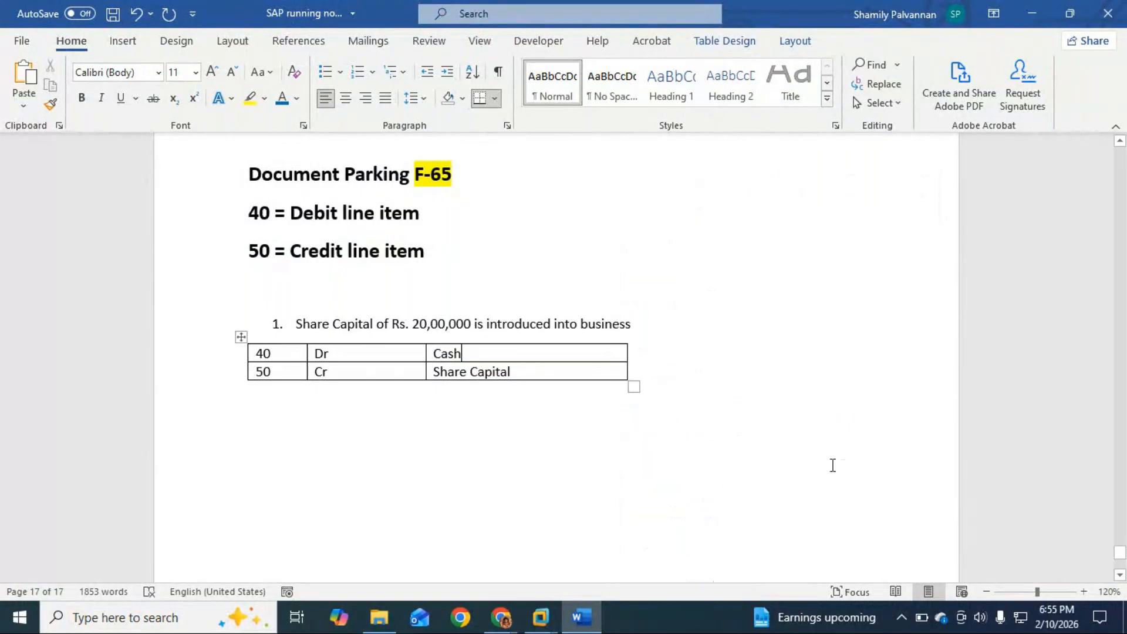
right_click(618, 355)
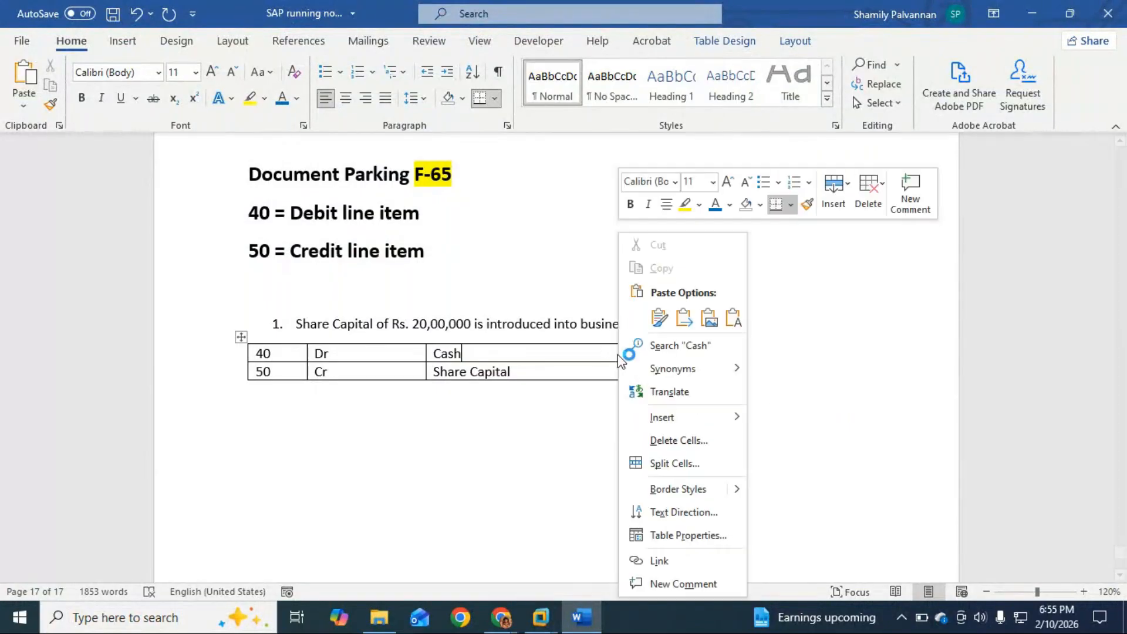
mouse_move(679, 417)
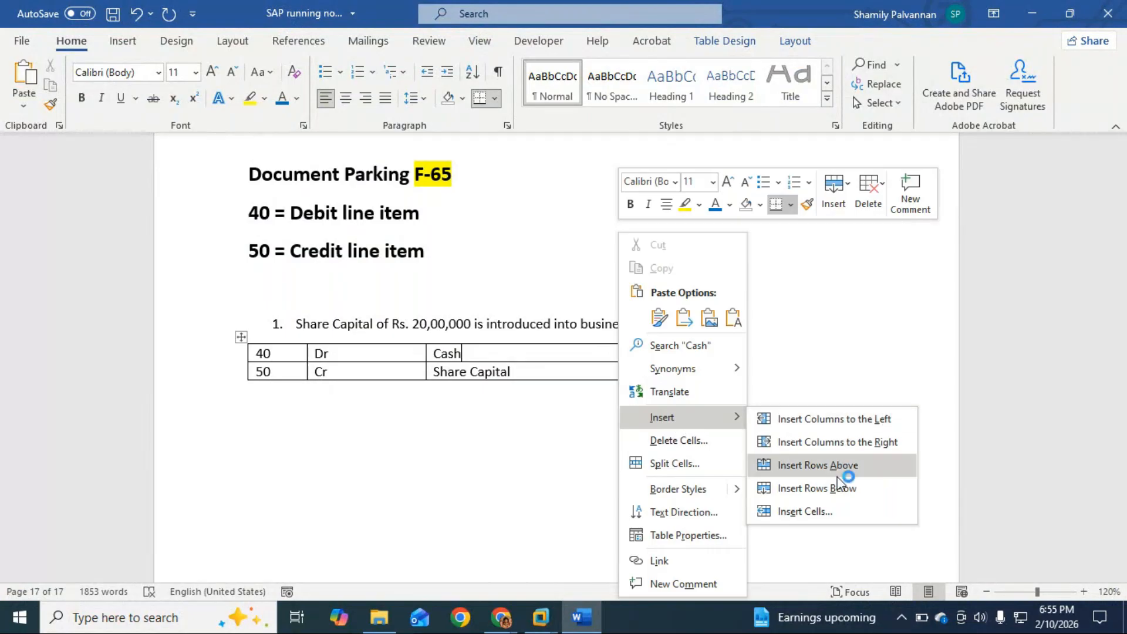
left_click(846, 448)
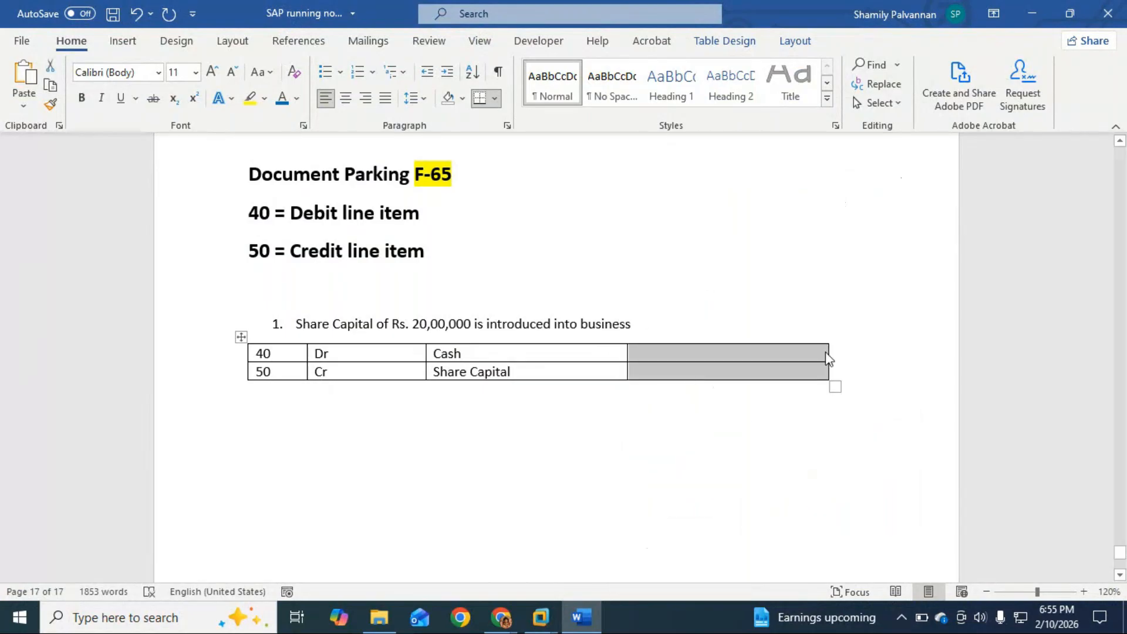
Look up the Cash in Hand code in the Assets list and enter 30001 in the Cash row's empty last column.
left_click(785, 355)
scroll(464, 339, "up", 15)
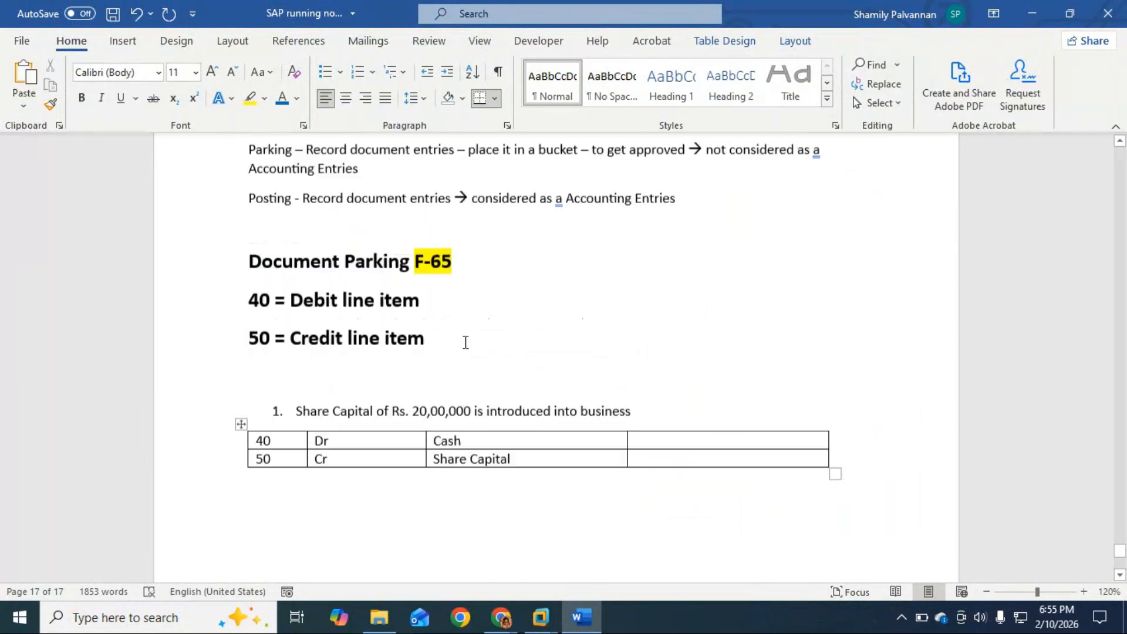
scroll(482, 332, "up", 4)
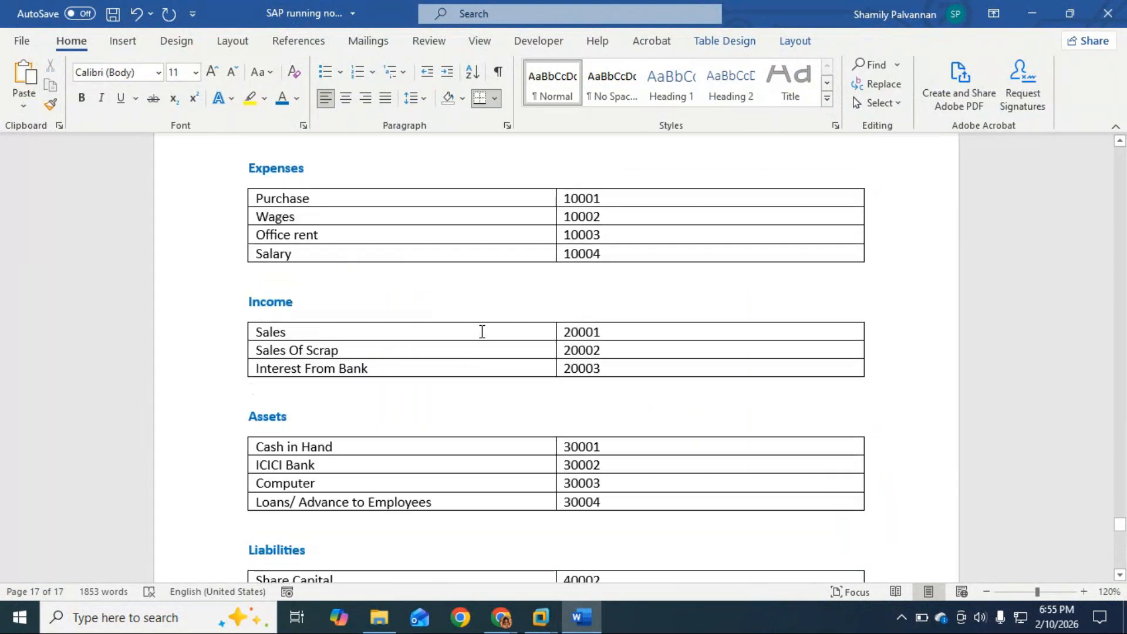
scroll(652, 464, "down", 18)
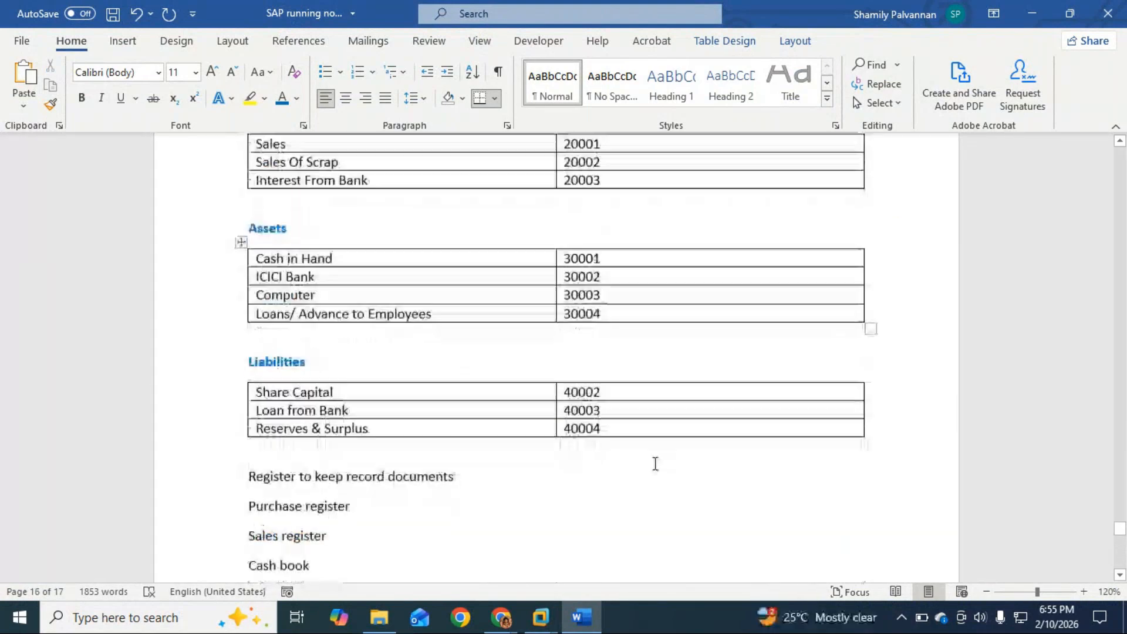
scroll(657, 461, "down", 5)
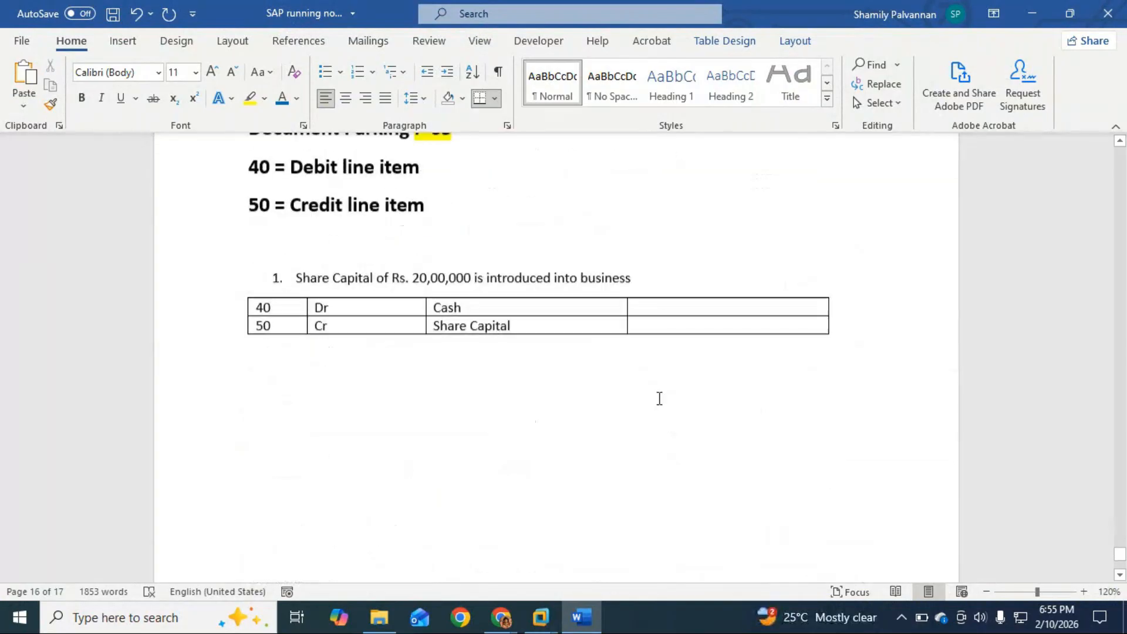
left_click(653, 308)
type("30001")
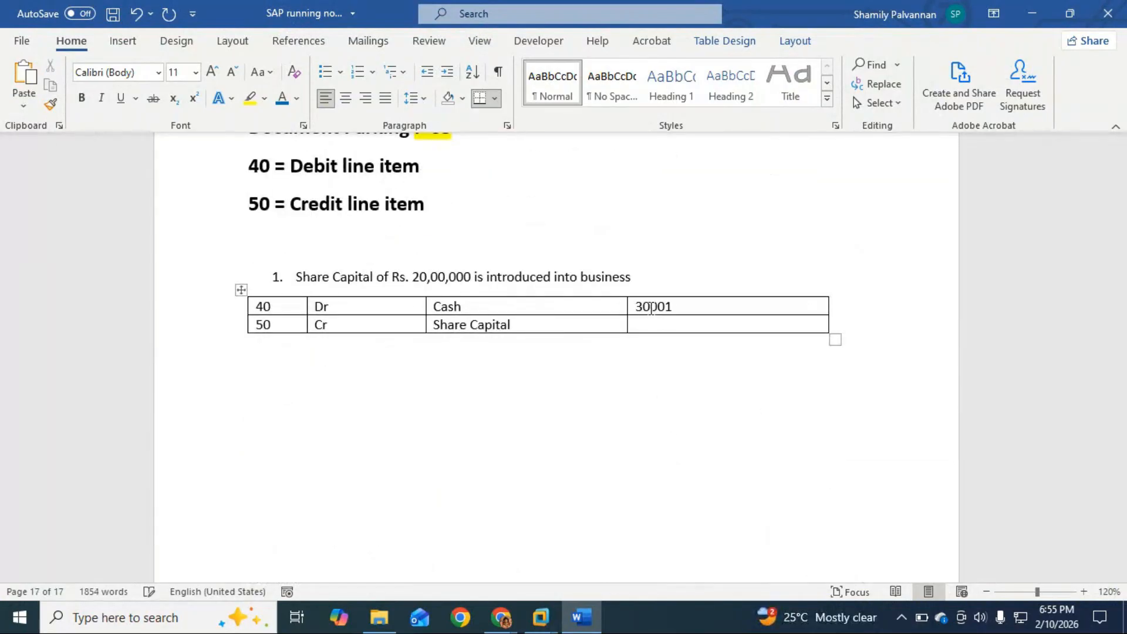
Look up the Share Capital code in the Liabilities list and enter 40002 in the Share Capital row's last column.
scroll(660, 299, "up", 9)
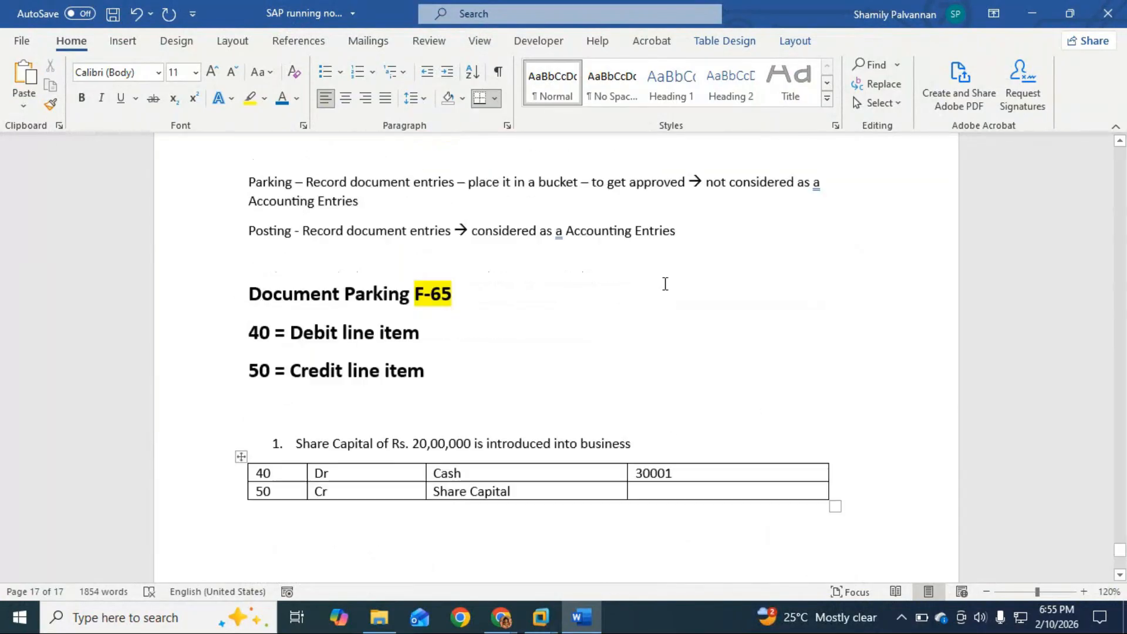
scroll(663, 287, "up", 8)
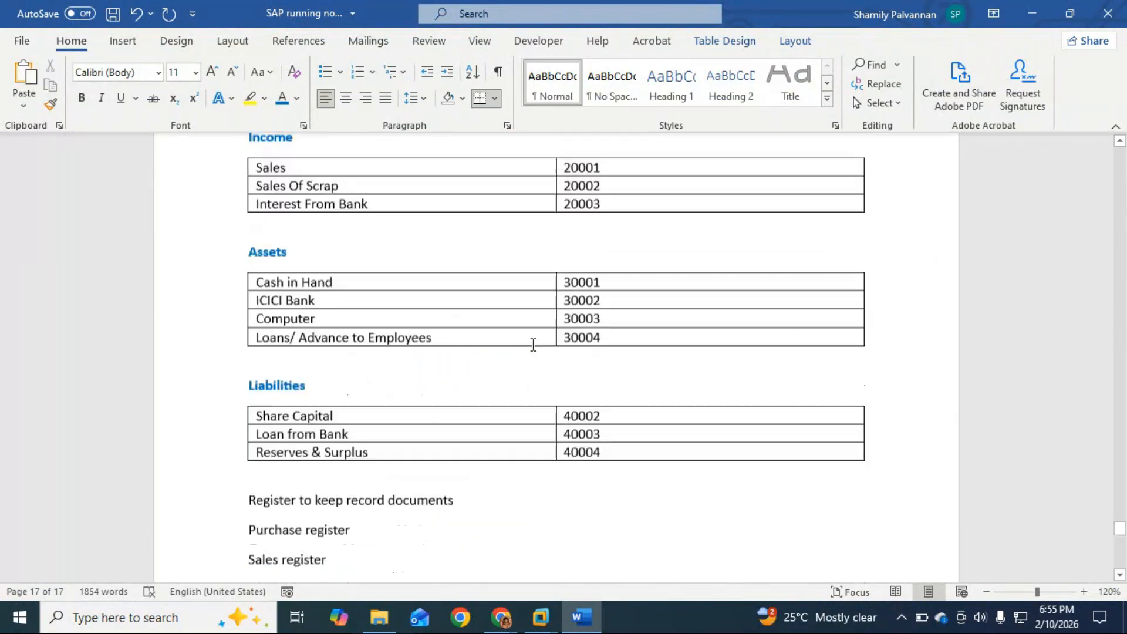
left_click(622, 443)
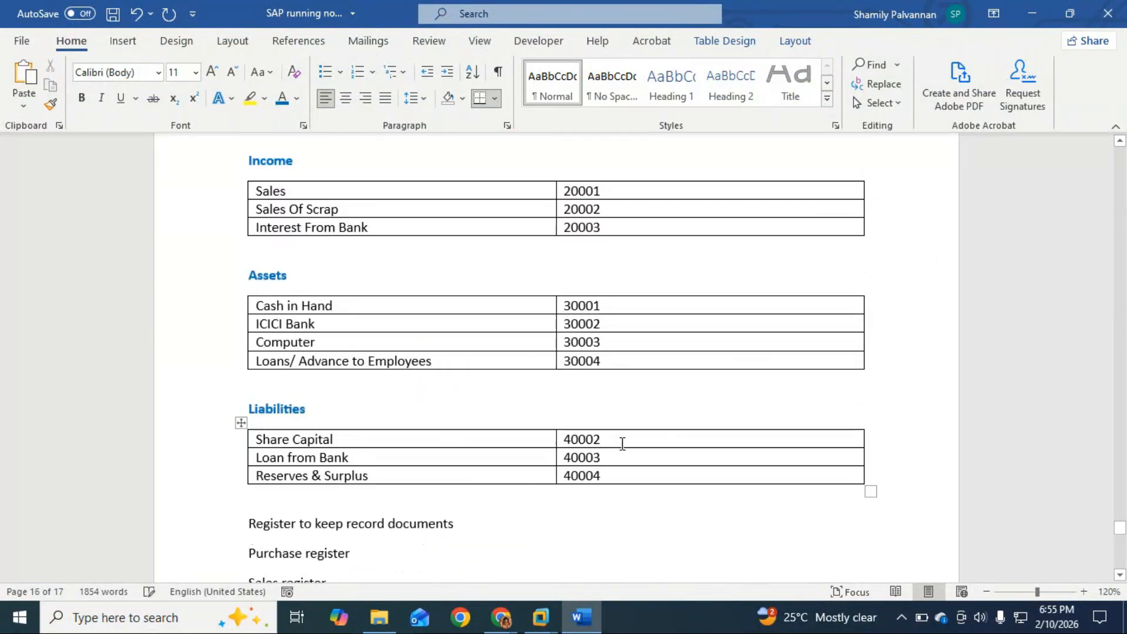
scroll(622, 443, "down", 10)
left_click(660, 372)
type("40002")
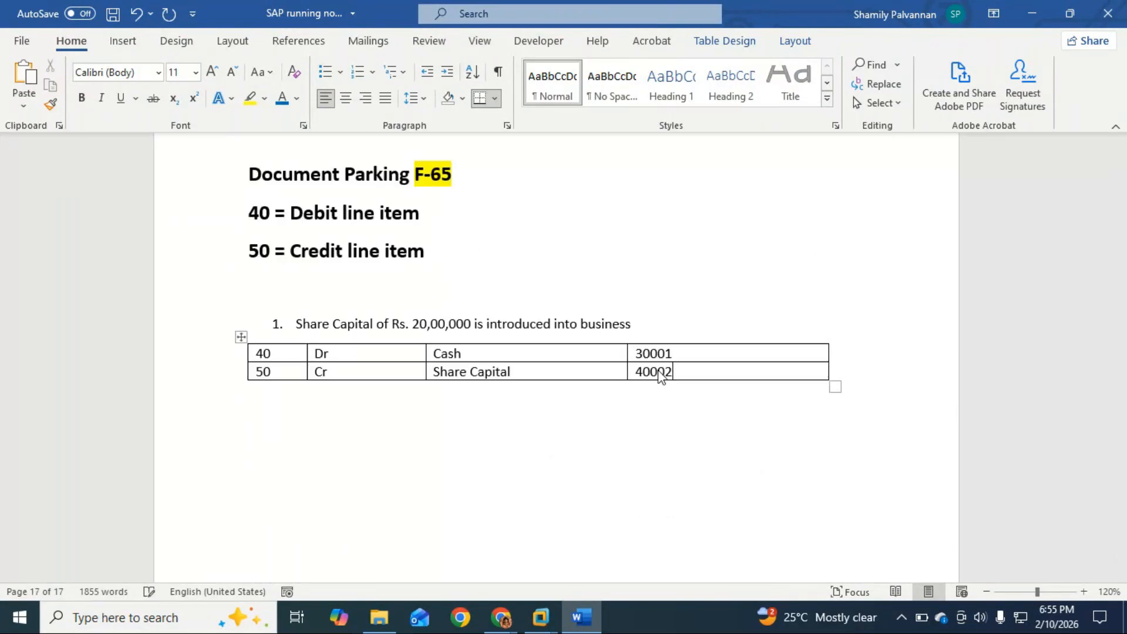
Review the Cash in Hand row under Assets and the Share Capital row under Liabilities, selecting each in turn, and return to the parking entry table.
scroll(651, 358, "up", 10)
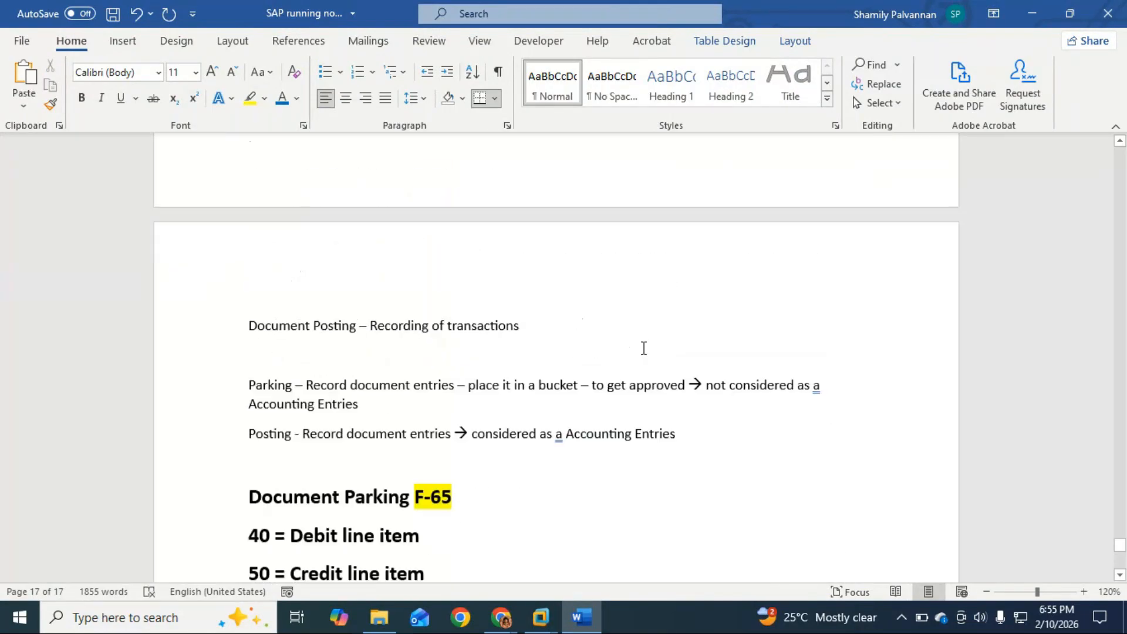
scroll(477, 303, "up", 3)
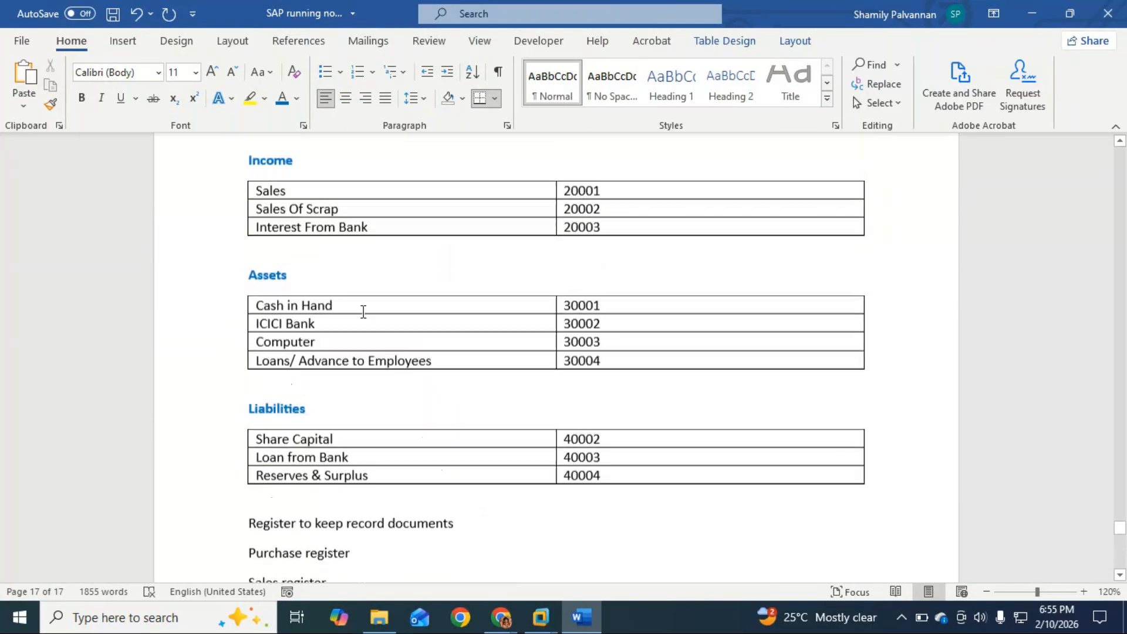
left_click_drag(257, 306, 616, 300)
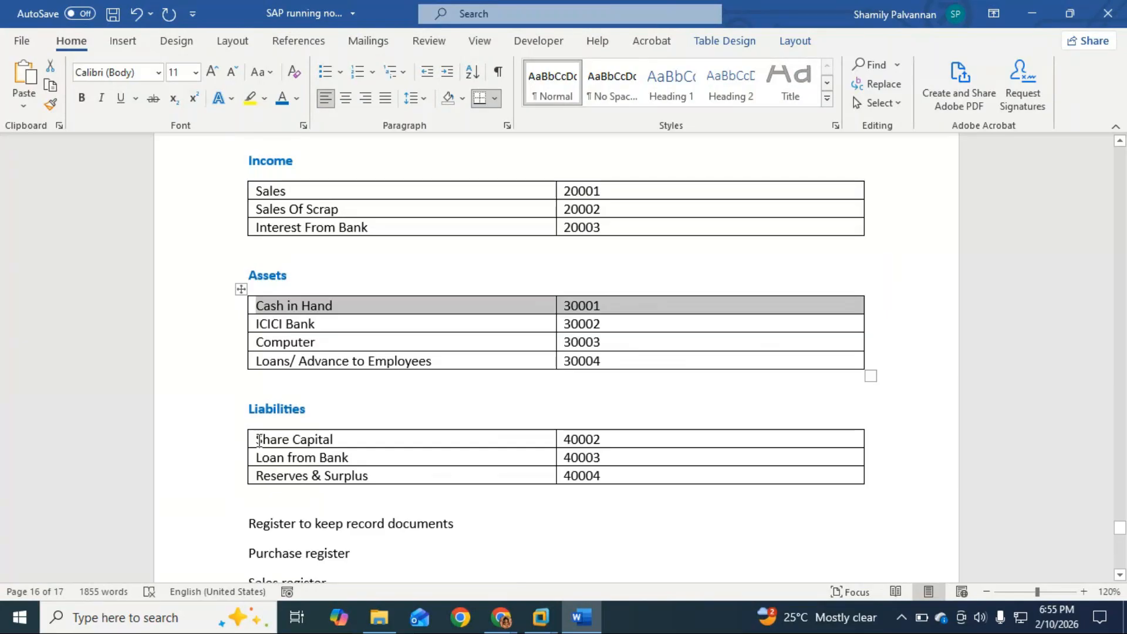
left_click_drag(259, 440, 617, 440)
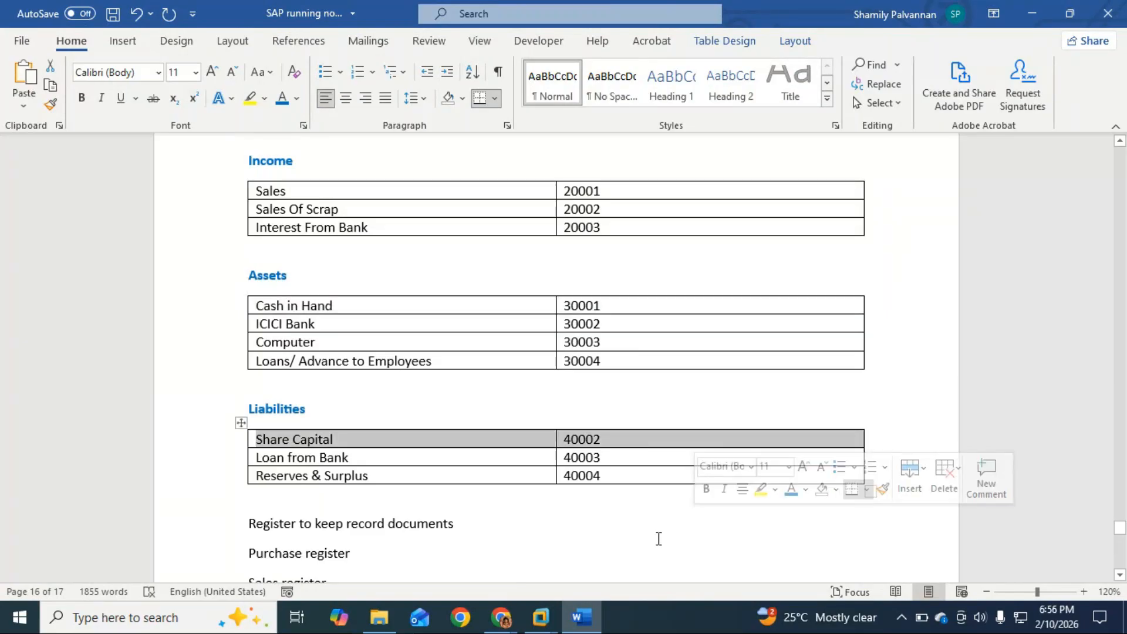
scroll(646, 534, "down", 7)
scroll(639, 531, "down", 5)
scroll(638, 531, "down", 6)
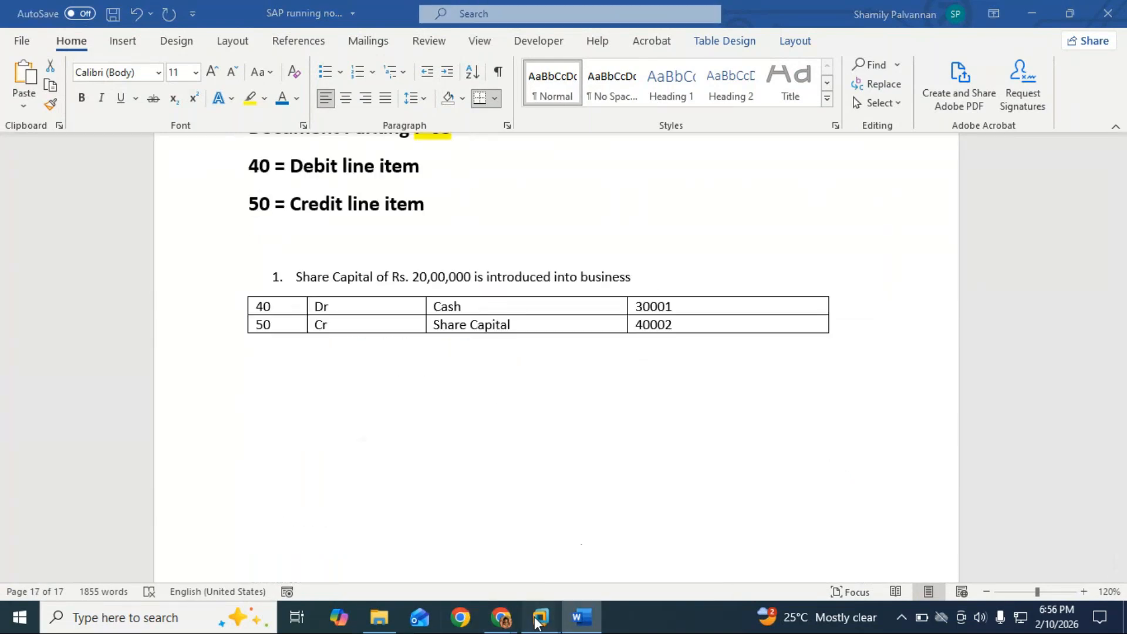
Switch to SAP, choose the Cash in Hand account 30001 from the G/L account search for the first line item, and proceed to its entry screen.
mouse_move(540, 617)
left_click(589, 557)
left_click(142, 376)
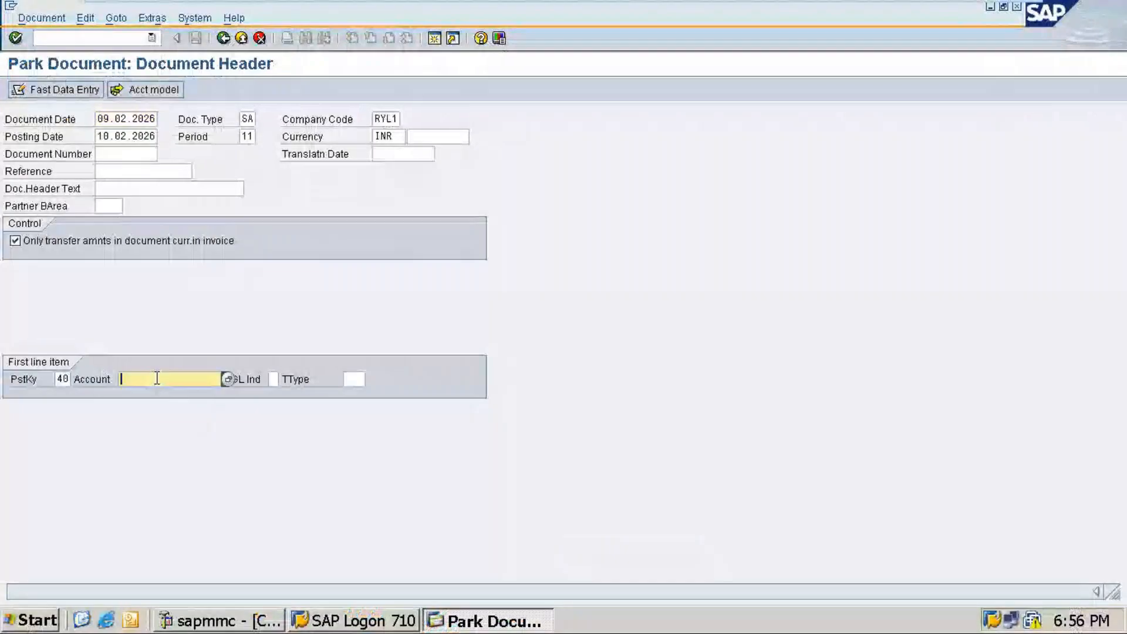
left_click(227, 381)
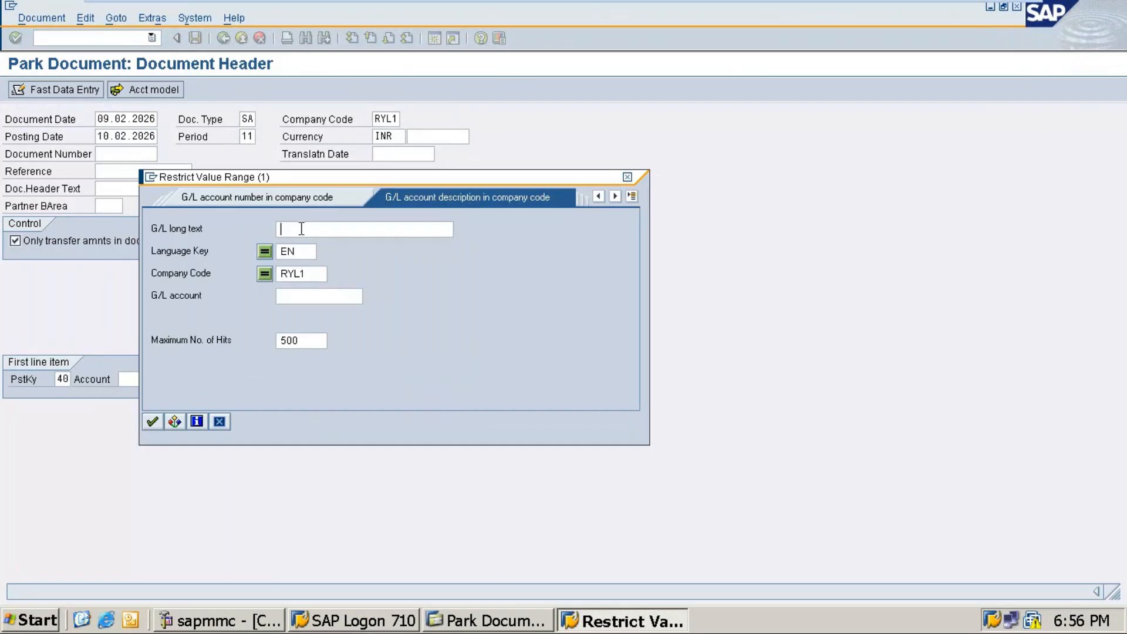
key("Return")
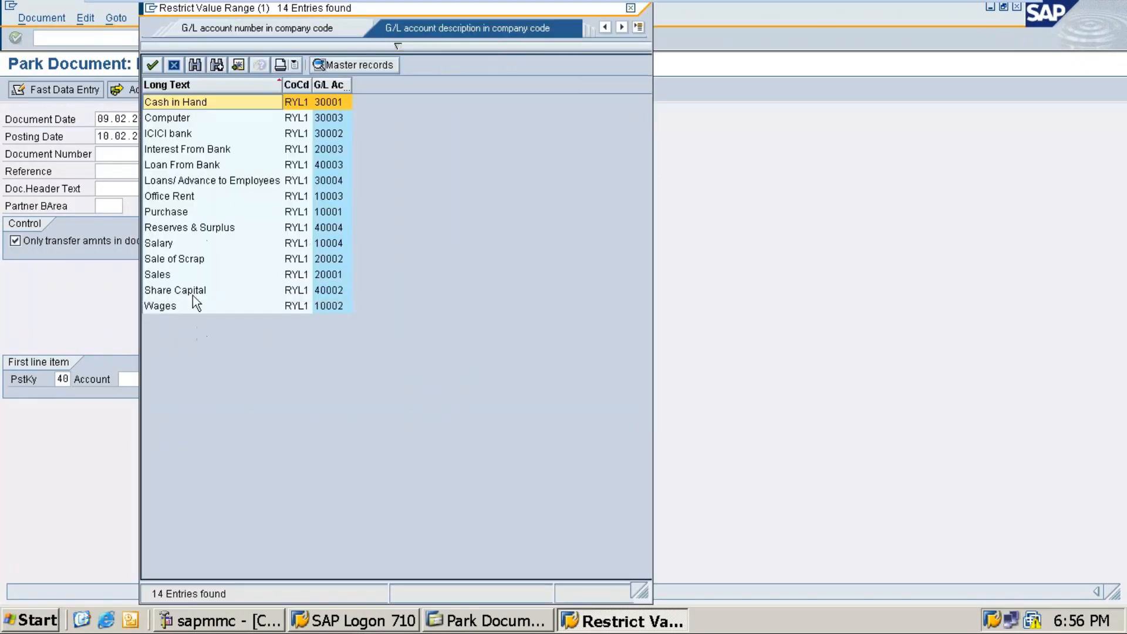
left_click(192, 102)
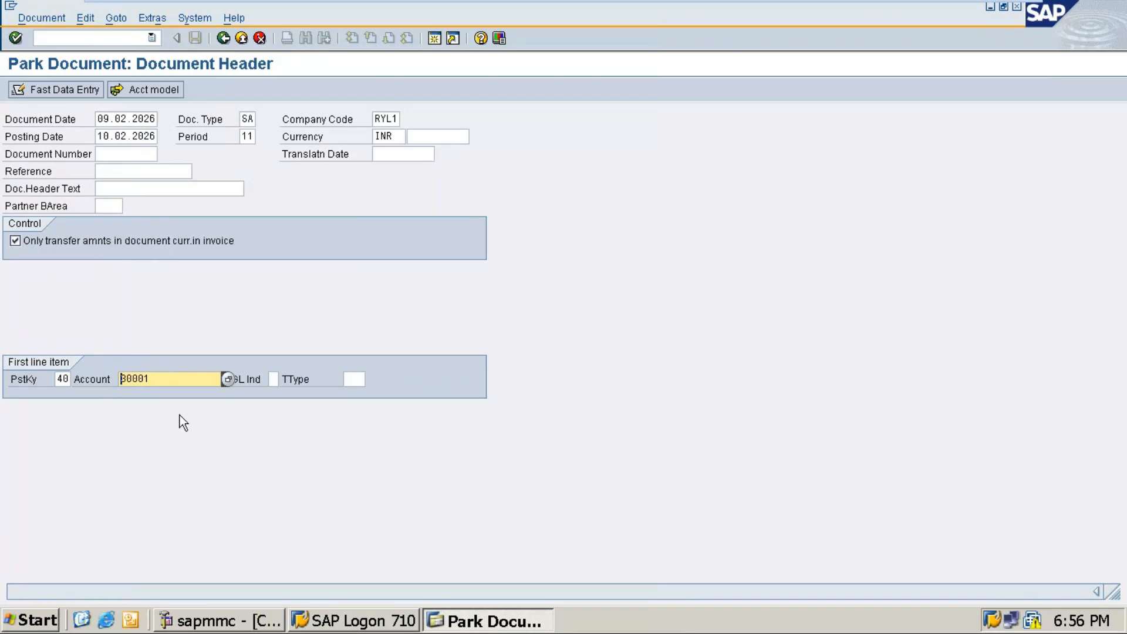
key("Tab")
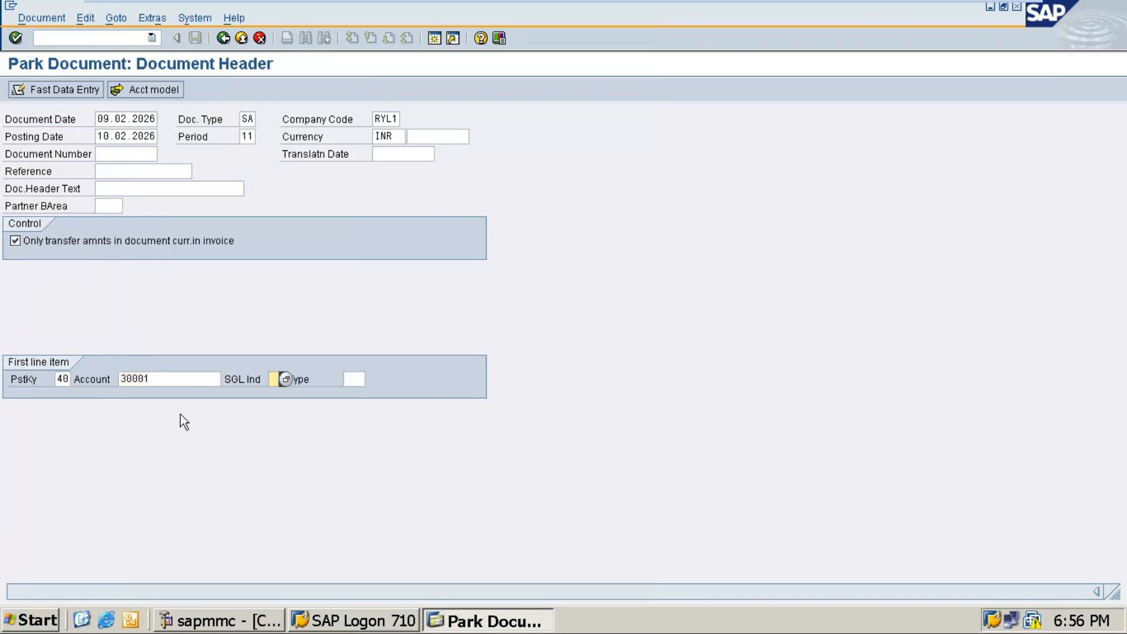
key("Tab")
key("Return")
key("Return")
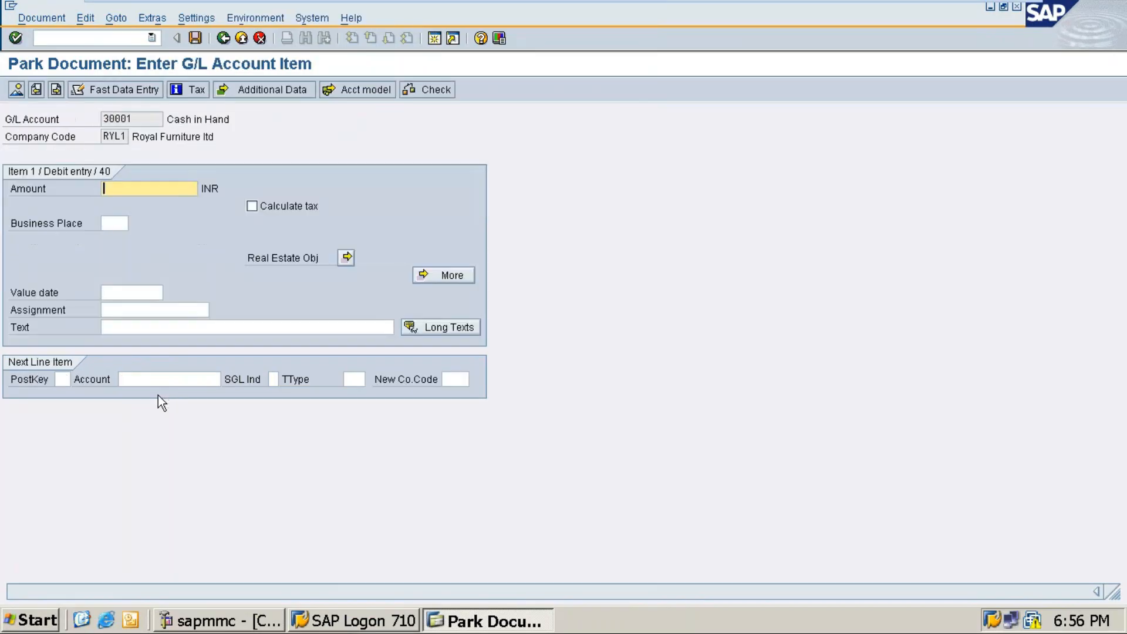
Set the debit item's amount to 2000000 and its text to "Share capital introduced to biz".
type("2000000")
left_click(114, 224)
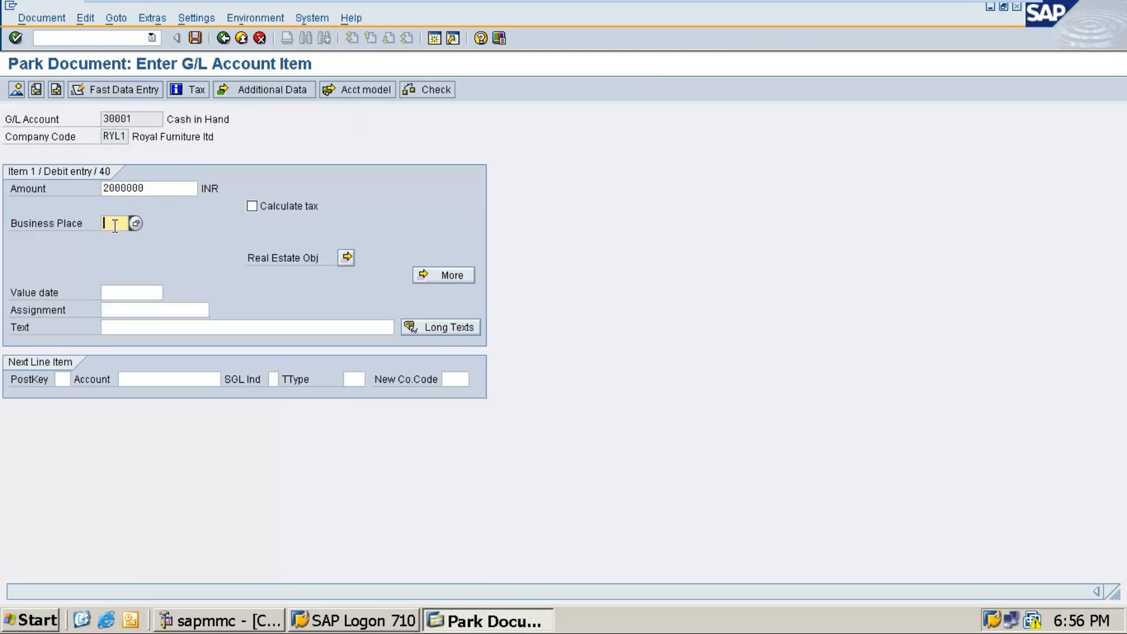
left_click(120, 290)
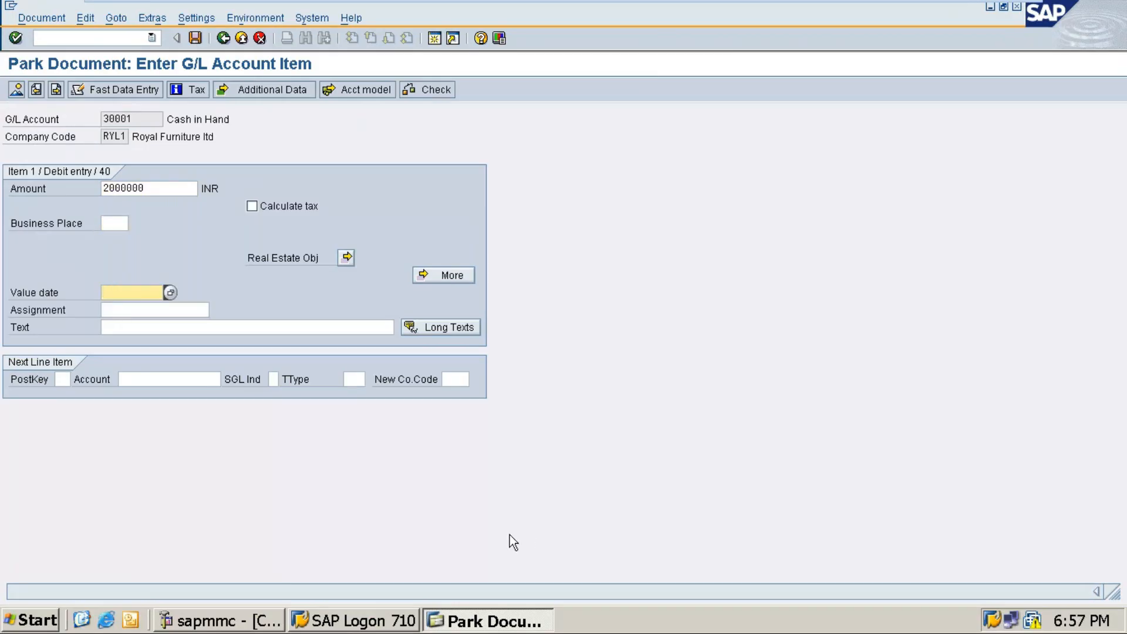
left_click(108, 327)
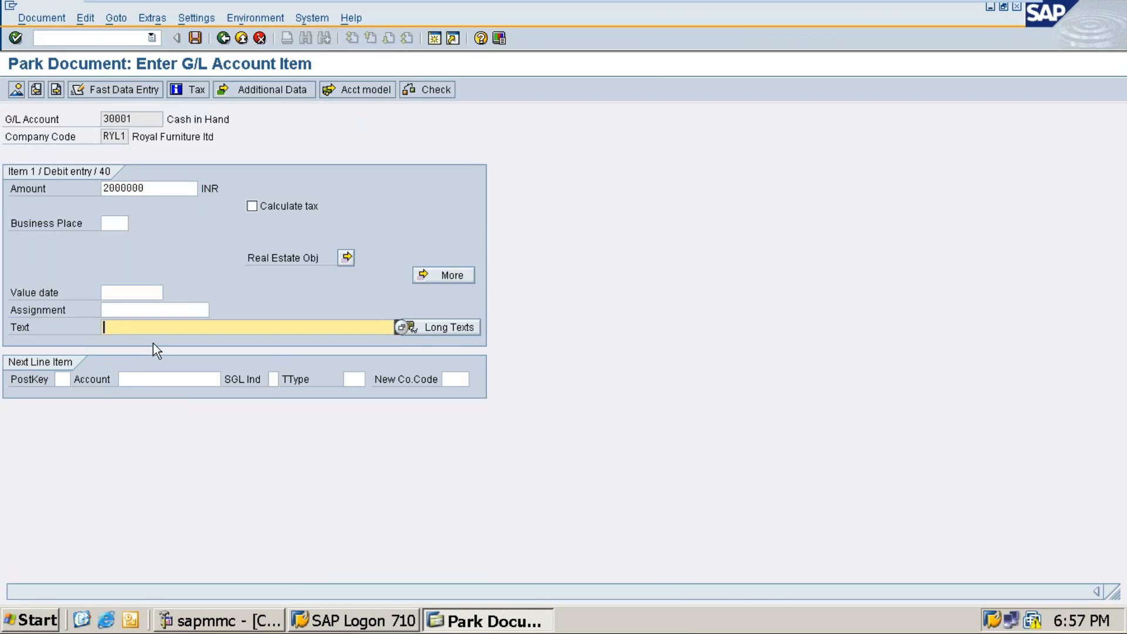
type("Share capital intro")
type("duce")
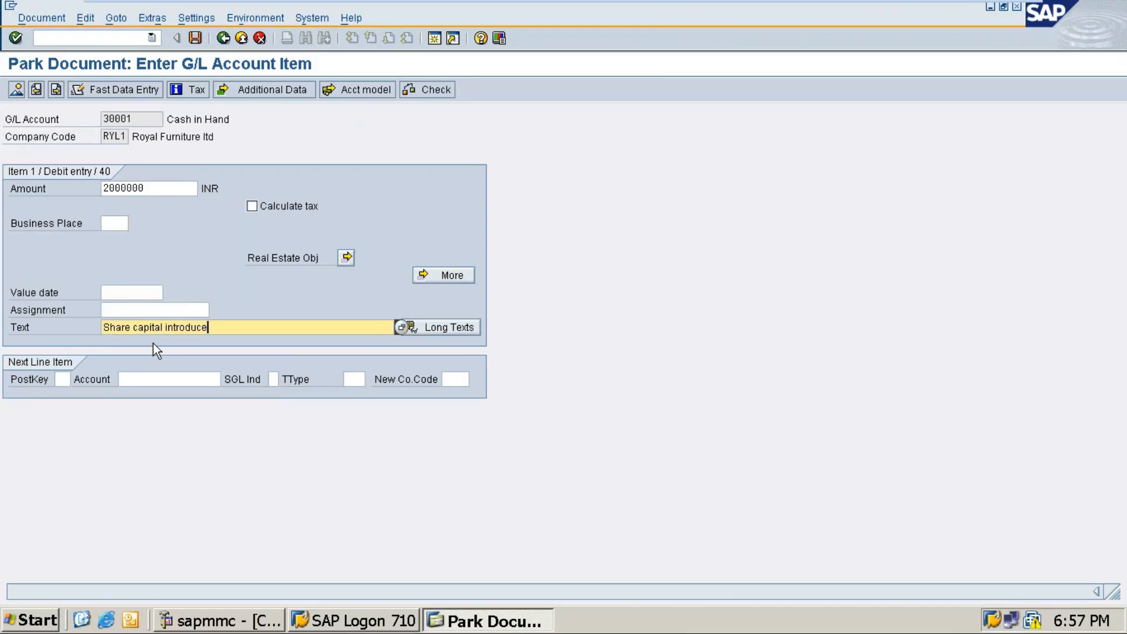
type("d to biz")
Set the next line item to posting key 50 with the Share Capital account 40002 from the G/L search, and proceed to its entry screen.
left_click(63, 378)
type("50")
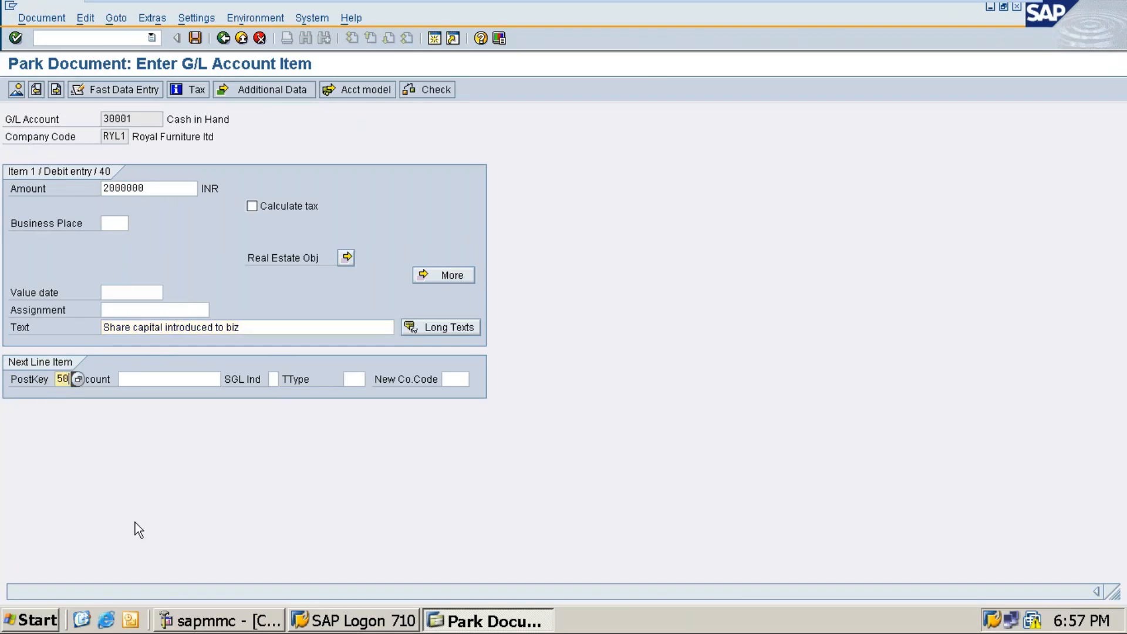
key("Tab")
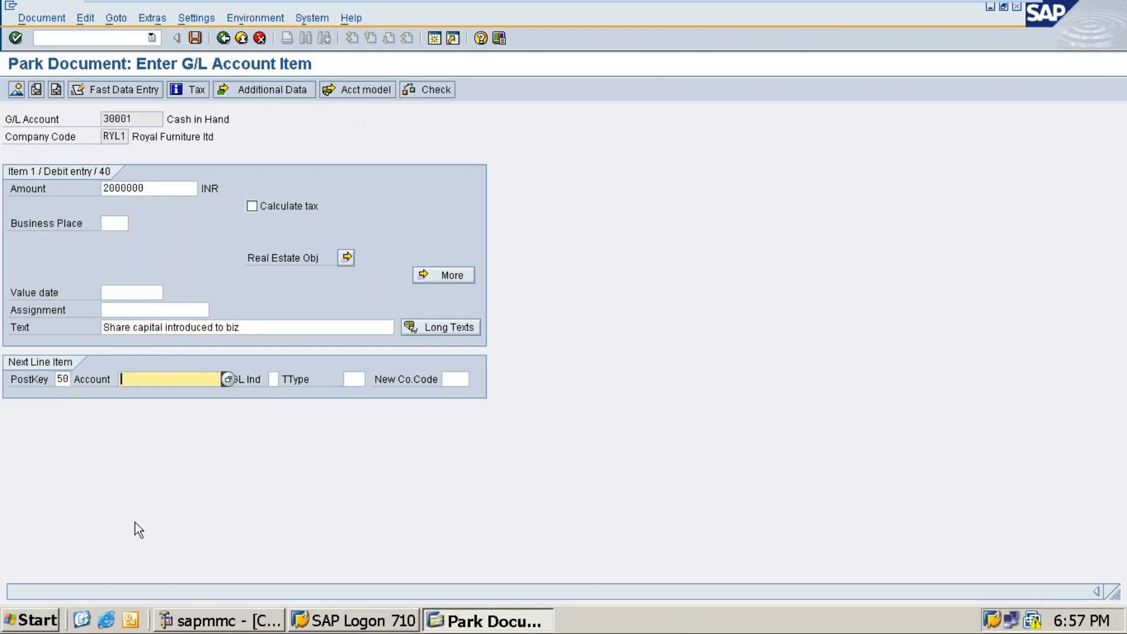
left_click(226, 379)
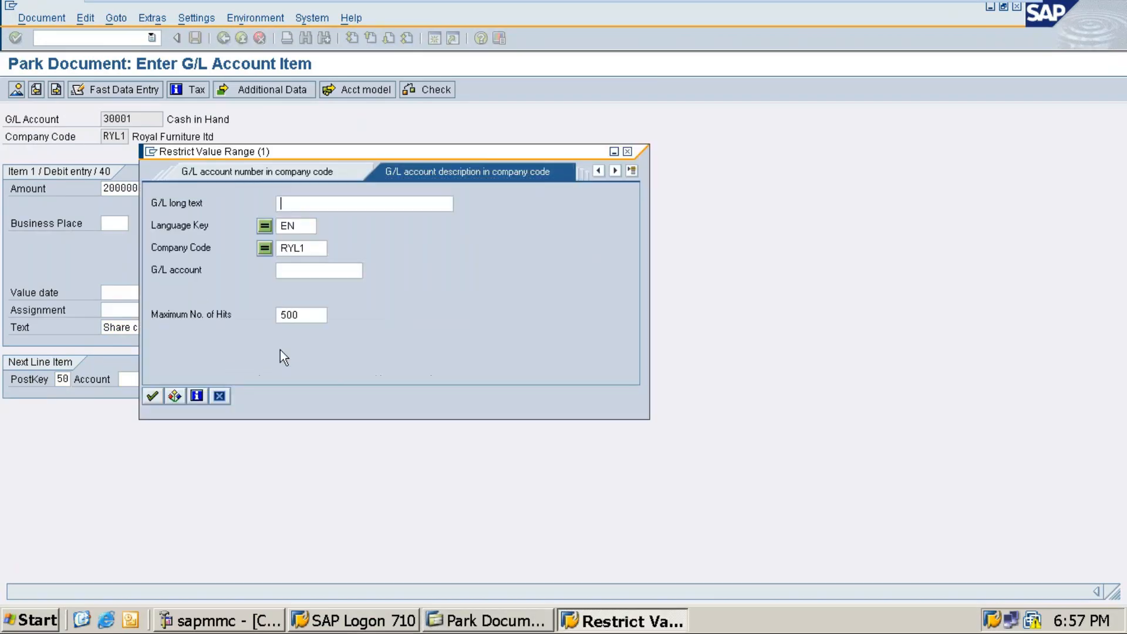
key("Return")
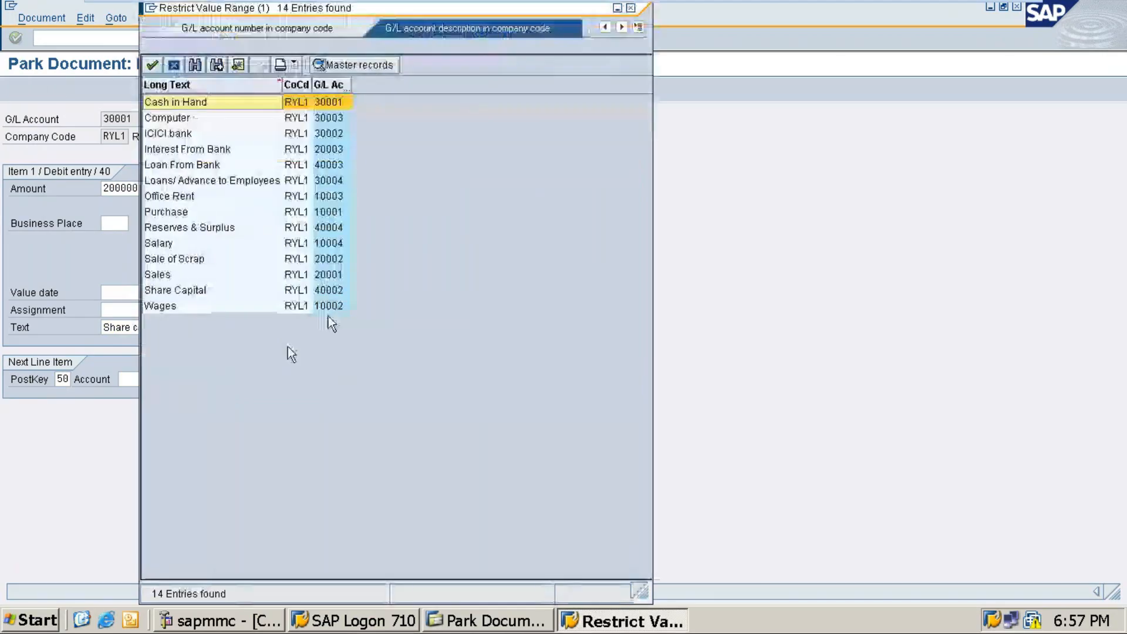
double_click(188, 290)
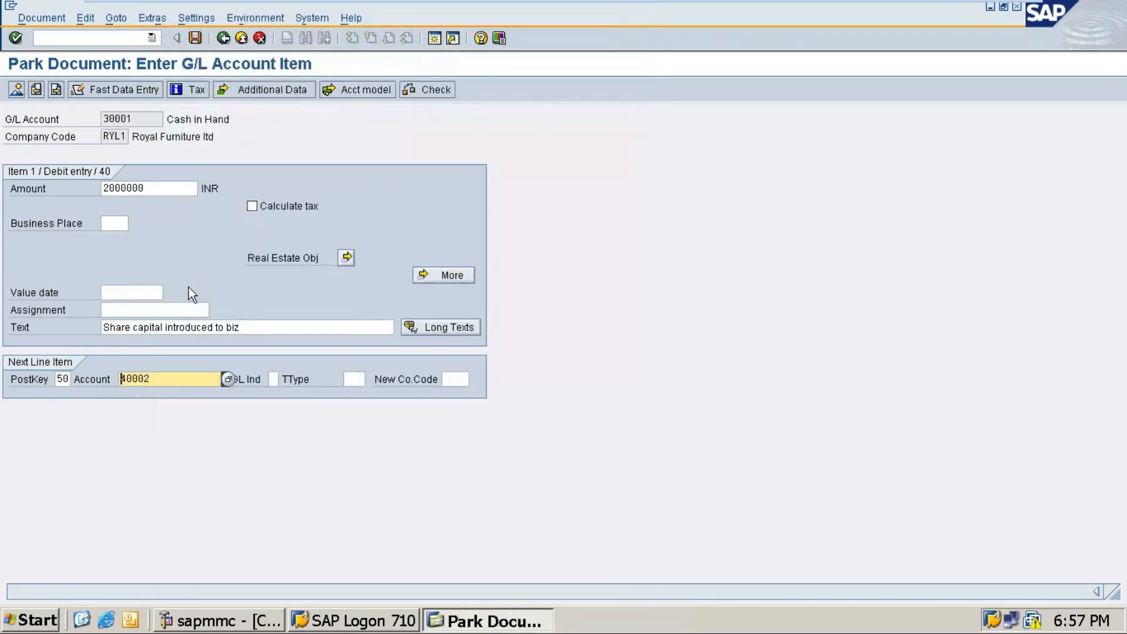
key("Return")
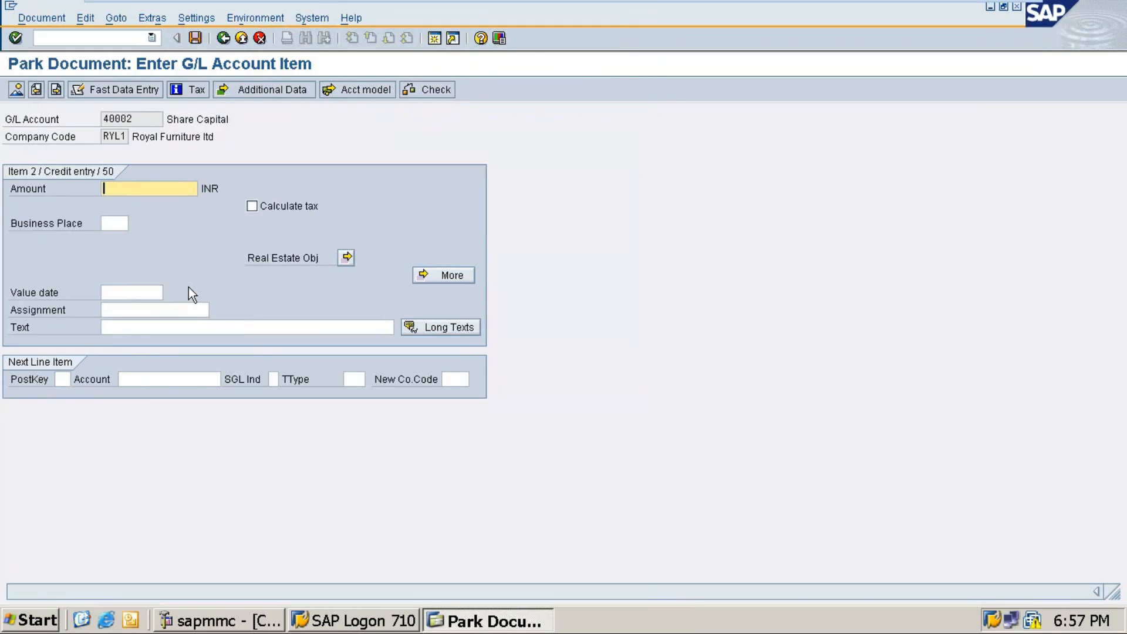
Fill the credit item with * as amount and + as text, and save the document as parked.
type("*")
left_click(166, 327)
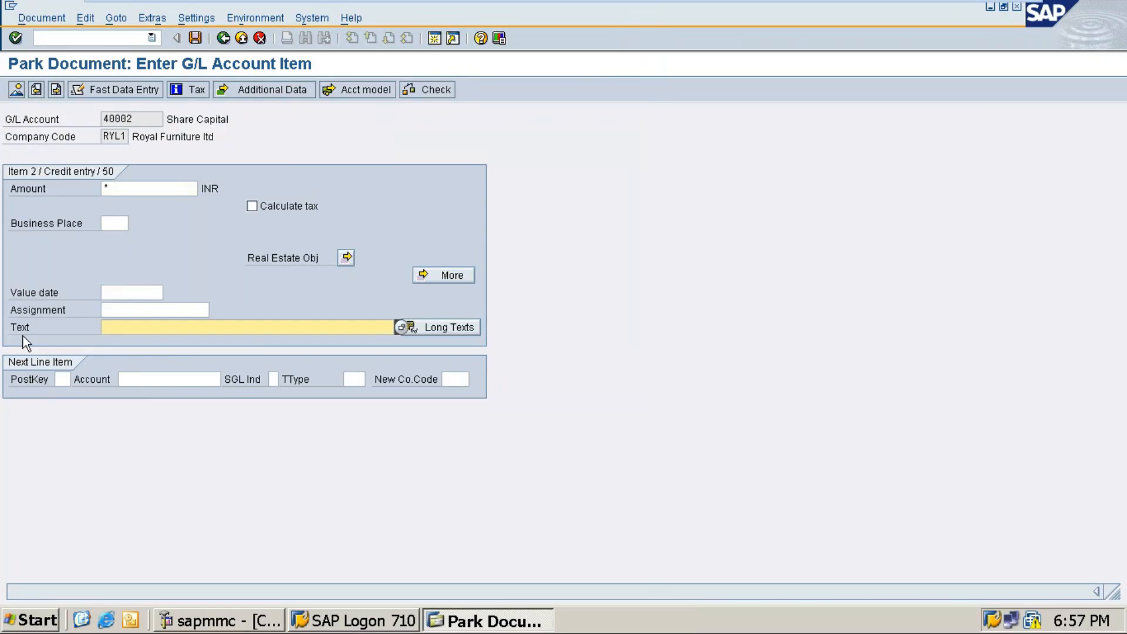
type("+")
left_click(195, 39)
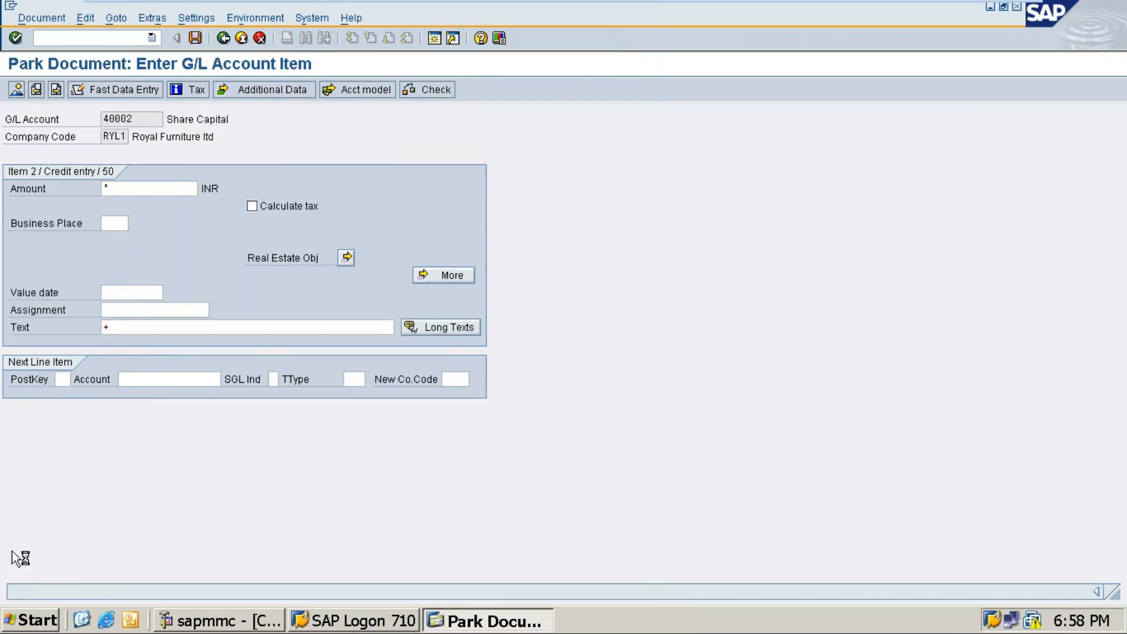
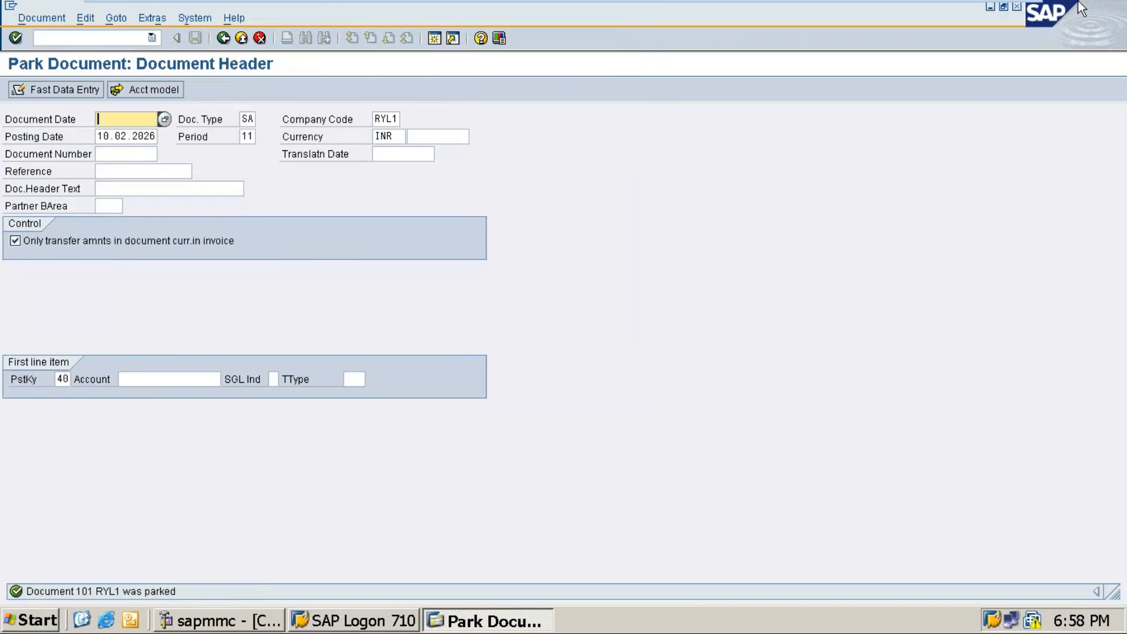
Switch to the Word notes and carry the bold size-16 format of the "40 = Debit line item" line to the empty space below the table.
left_click(982, 11)
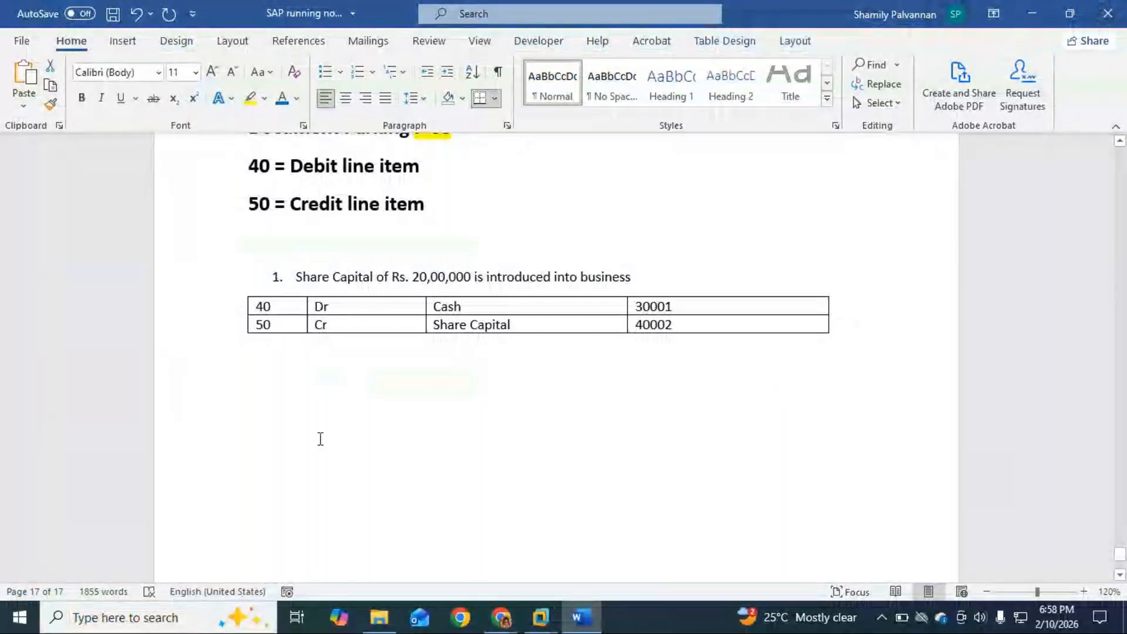
left_click(269, 400)
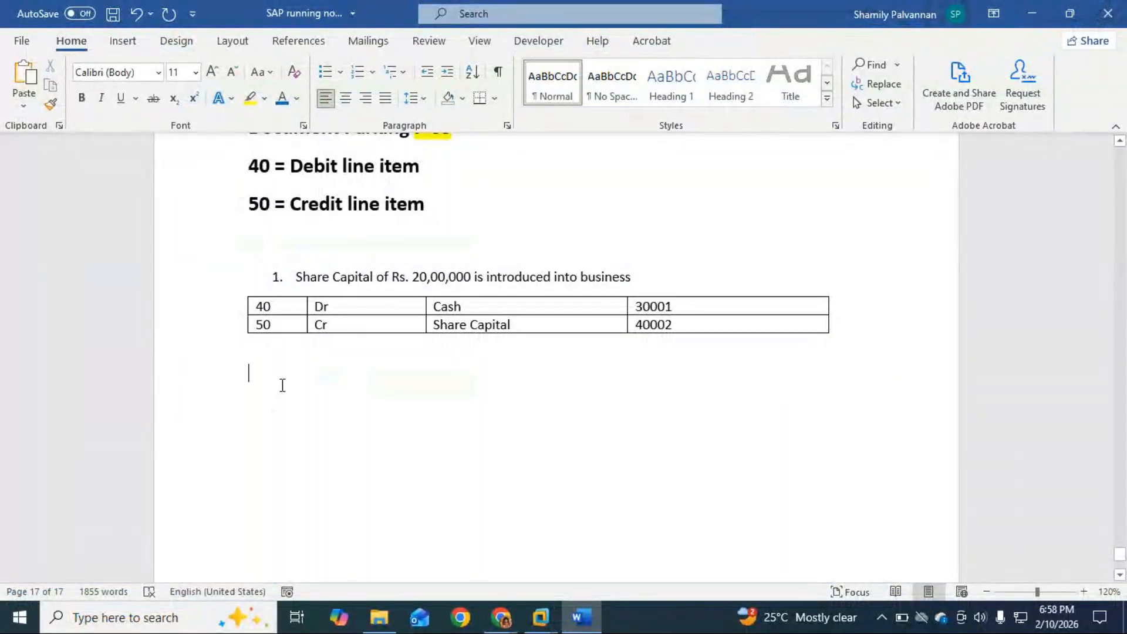
scroll(282, 385, "up", 1)
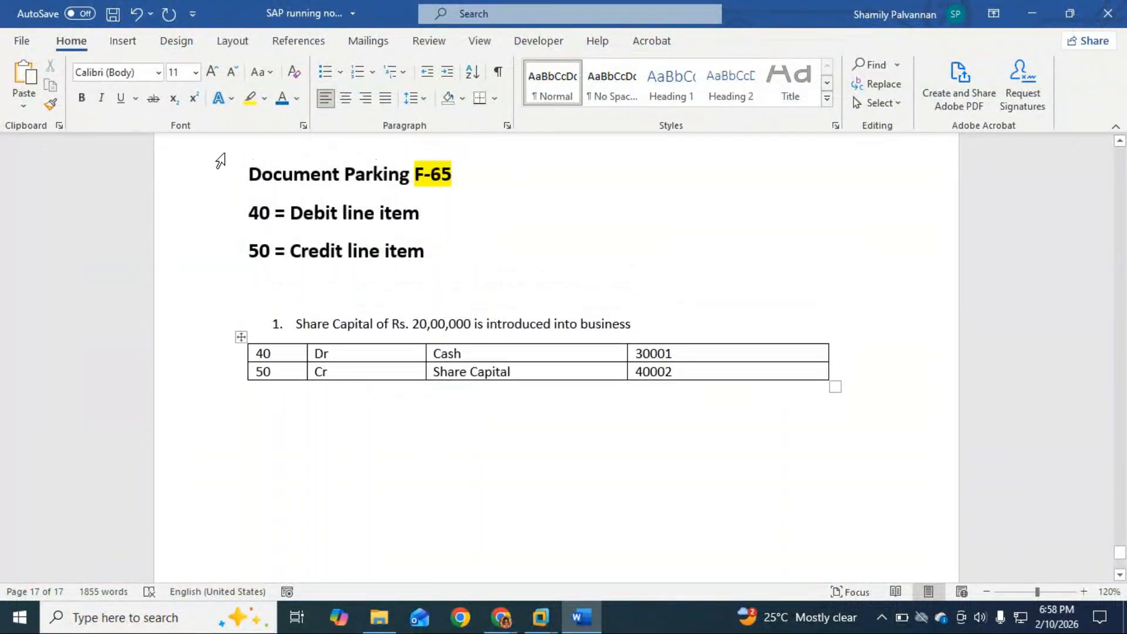
left_click_drag(248, 213, 261, 212)
key("ctrl+c")
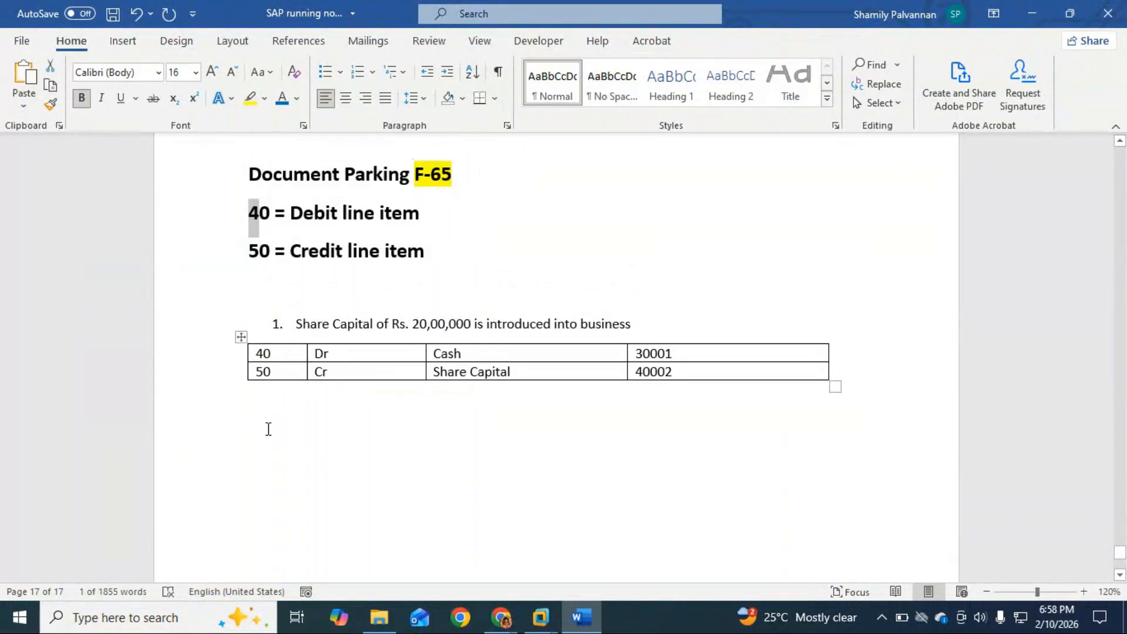
left_click(270, 446)
key("ctrl+v")
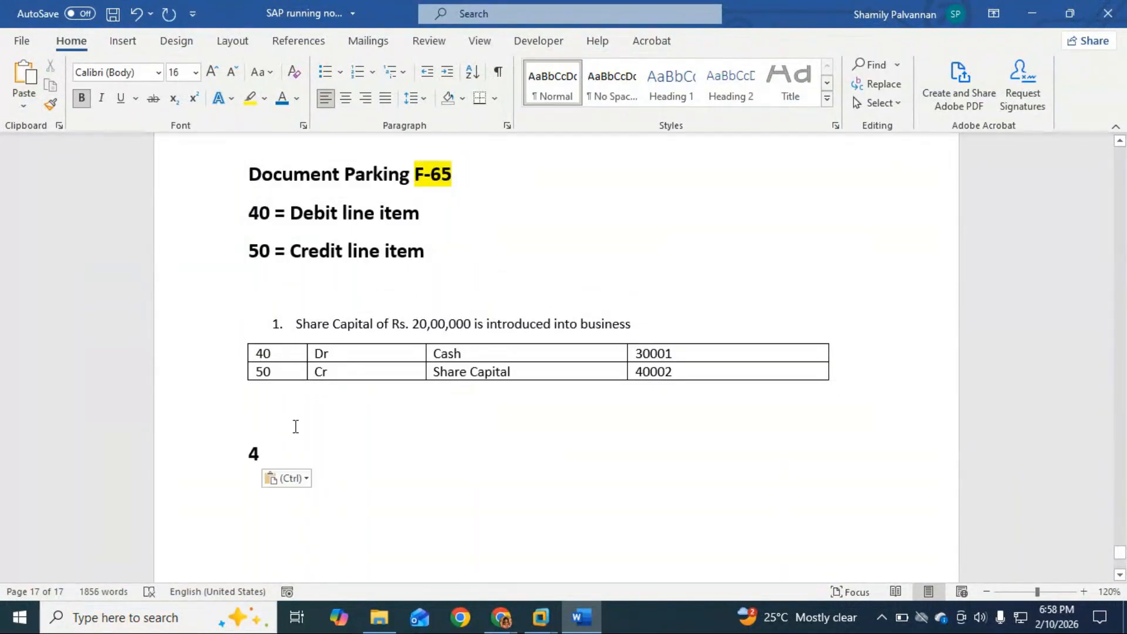
key("ctrl+z")
Write the note "To copy Amount from 1 line item to another line item * is used" below the share capital table.
type("To copy")
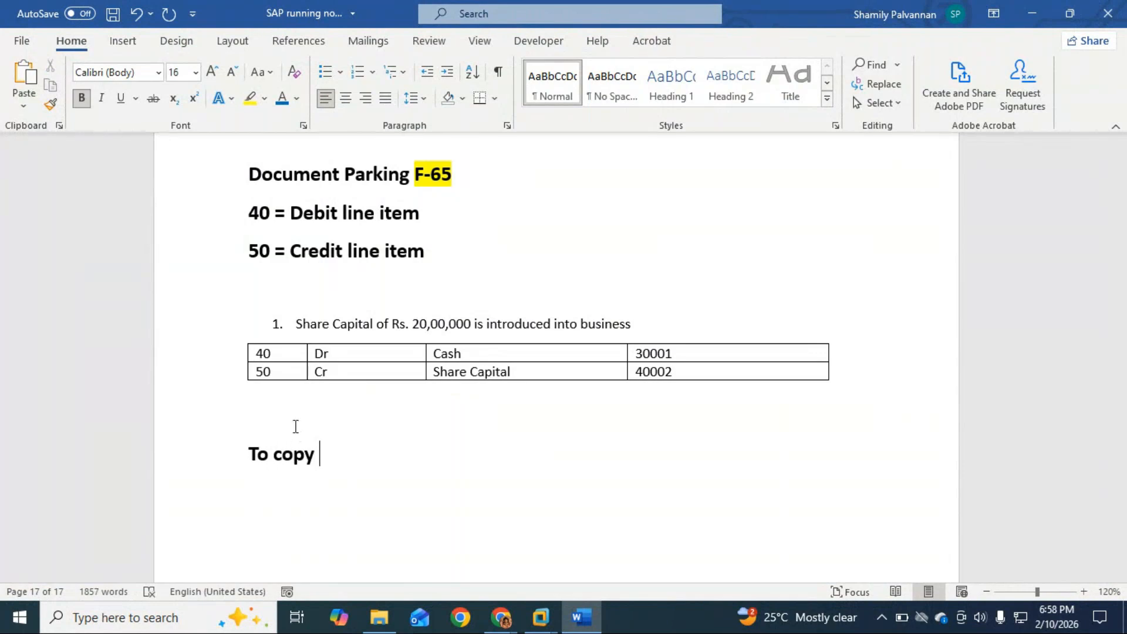
type(" Amoun")
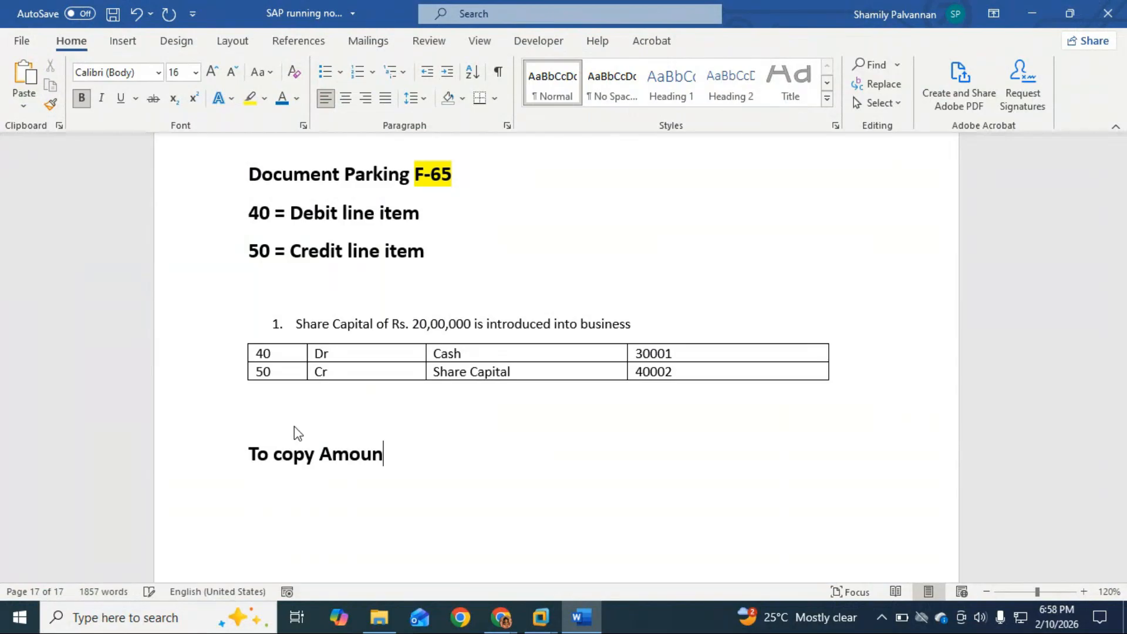
type("t from 1")
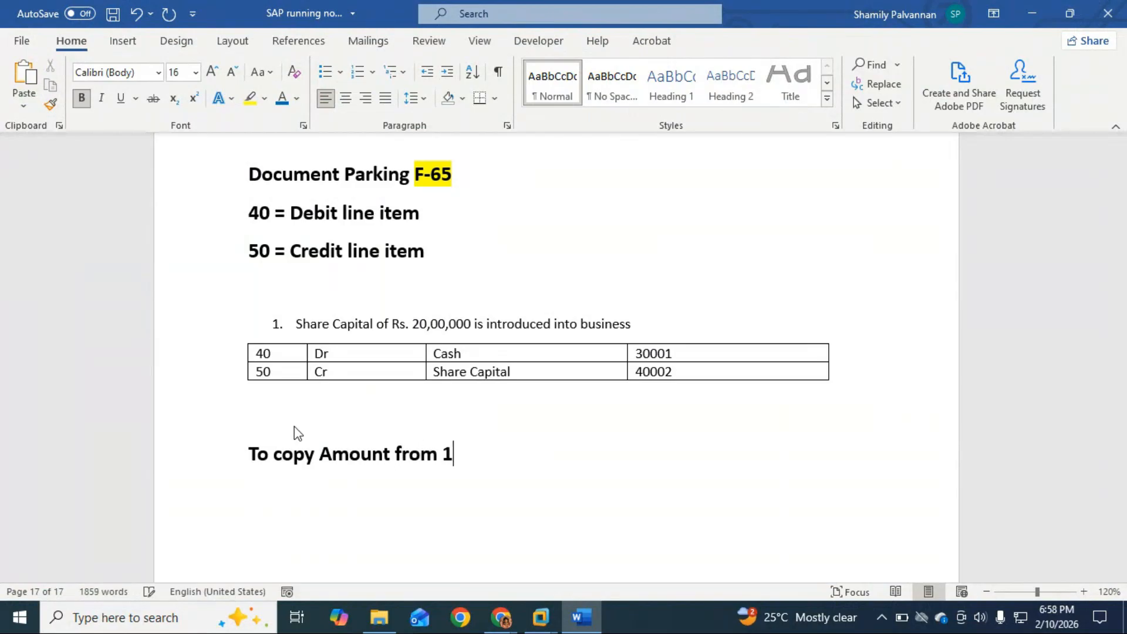
type(" line item to anothe")
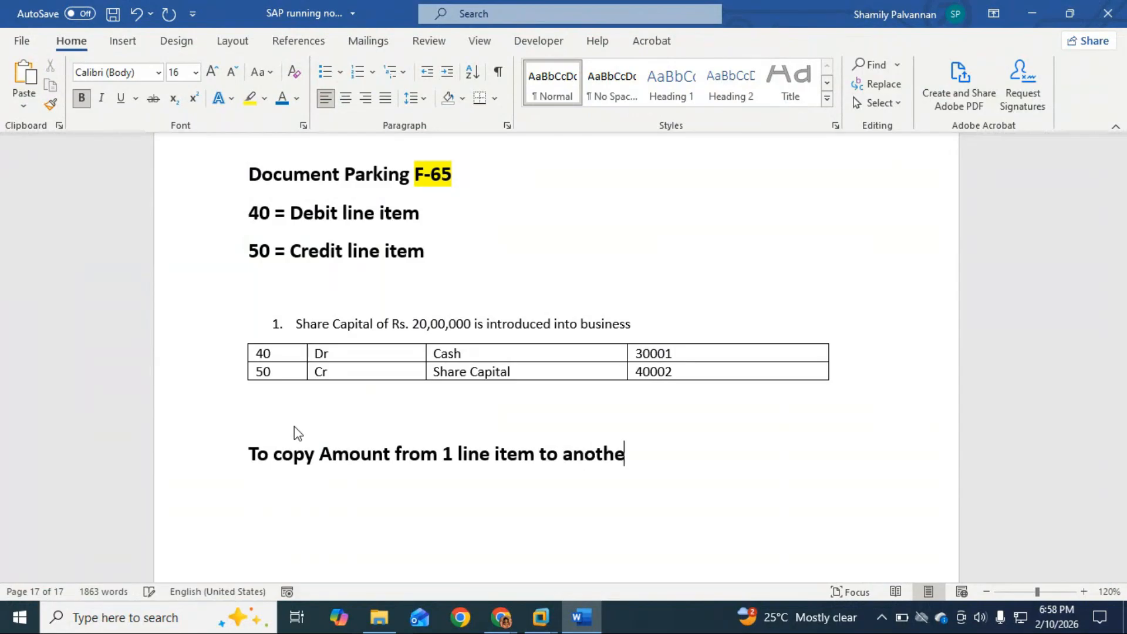
type("r line item")
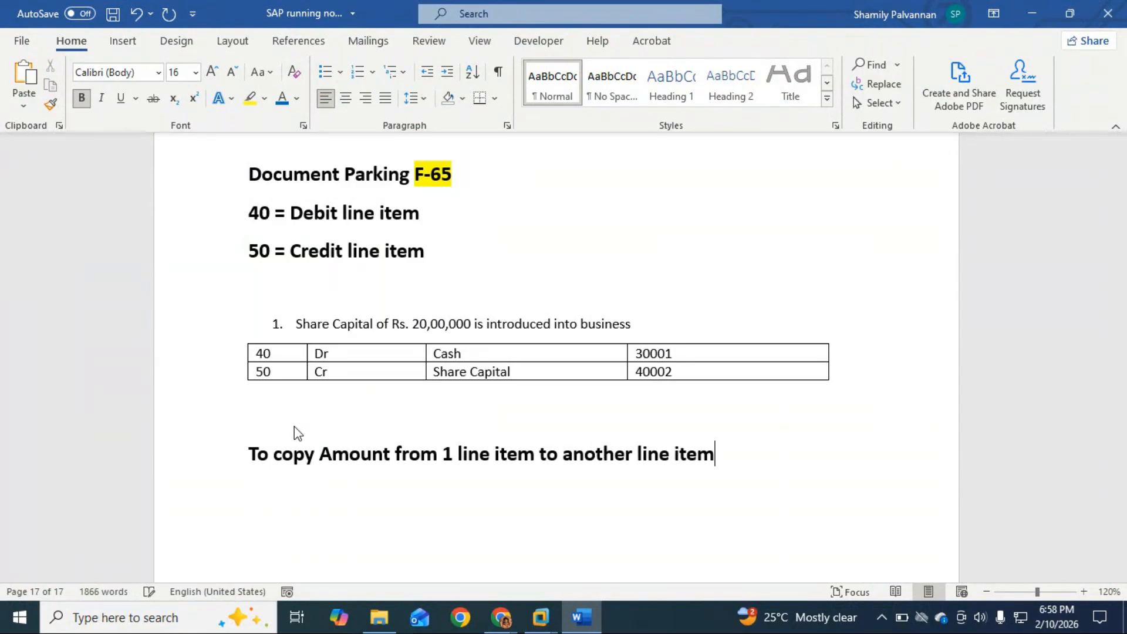
key("Return")
left_click(724, 461)
type("* ")
type("is used")
Begin a second note line with "To Copy TEXT".
type("To")
type(" Cp")
key("BackSpace")
type("opy TEXT")
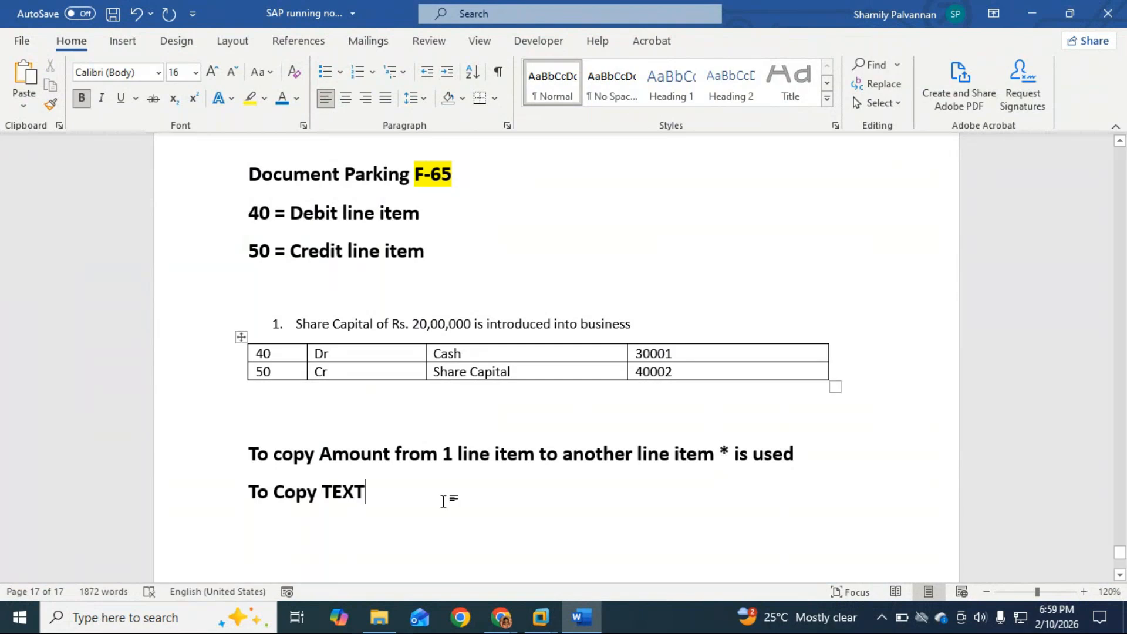
Change the word "Amount" in the first copy note to capitals, "AMOUNT".
left_click(391, 454)
key("BackSpace")
key("BackSpace")
key("BackSpace")
key("BackSpace")
key("BackSpace")
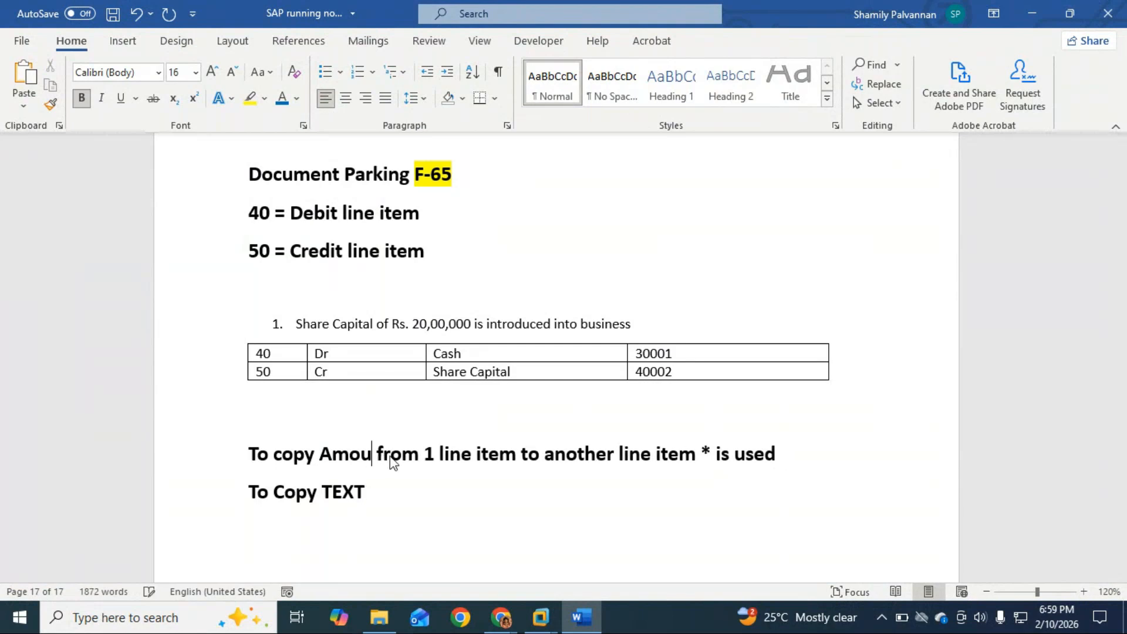
type("MOUNT")
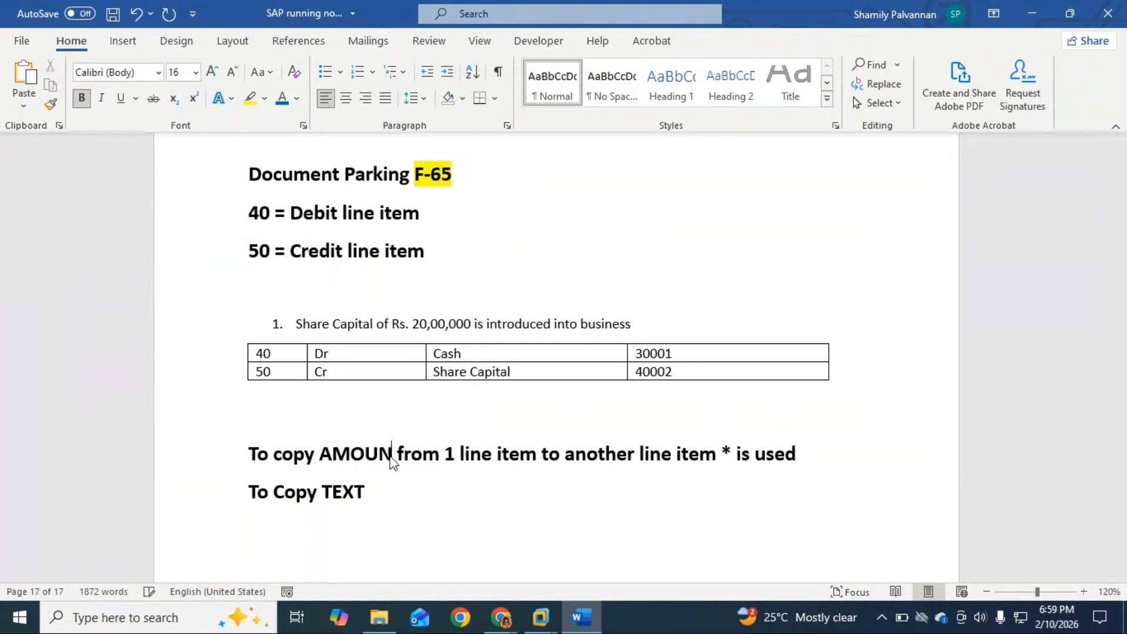
Complete the TEXT note by reusing "from 1 line item to another line item * is used" from the AMOUNT note, with + in place of *.
left_click_drag(408, 454, 805, 455)
key("ctrl+c")
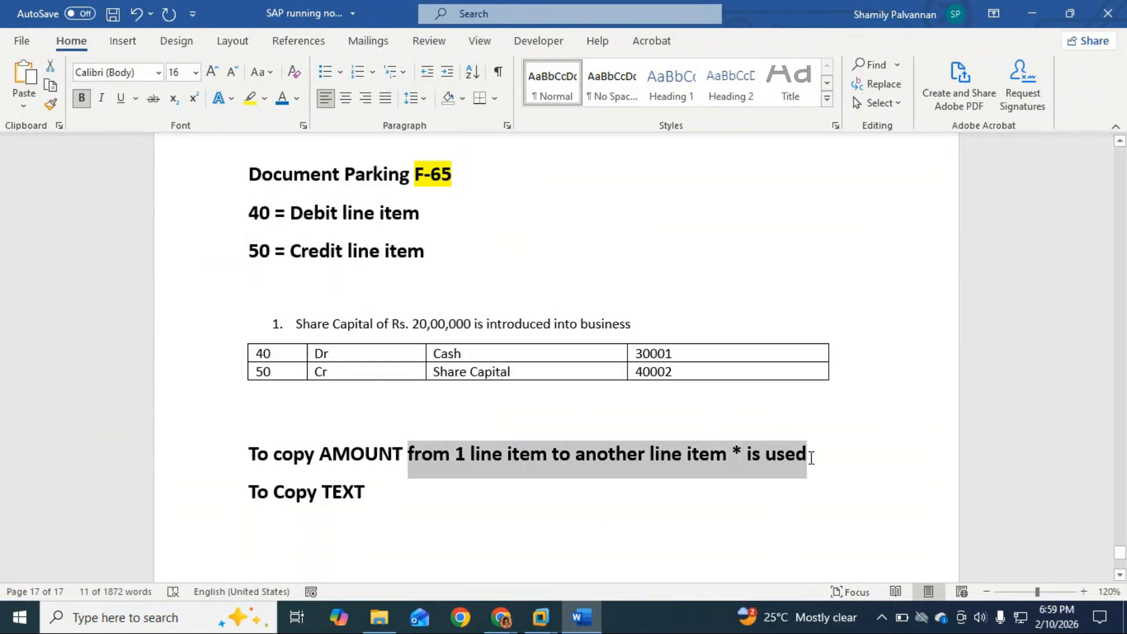
left_click(383, 492)
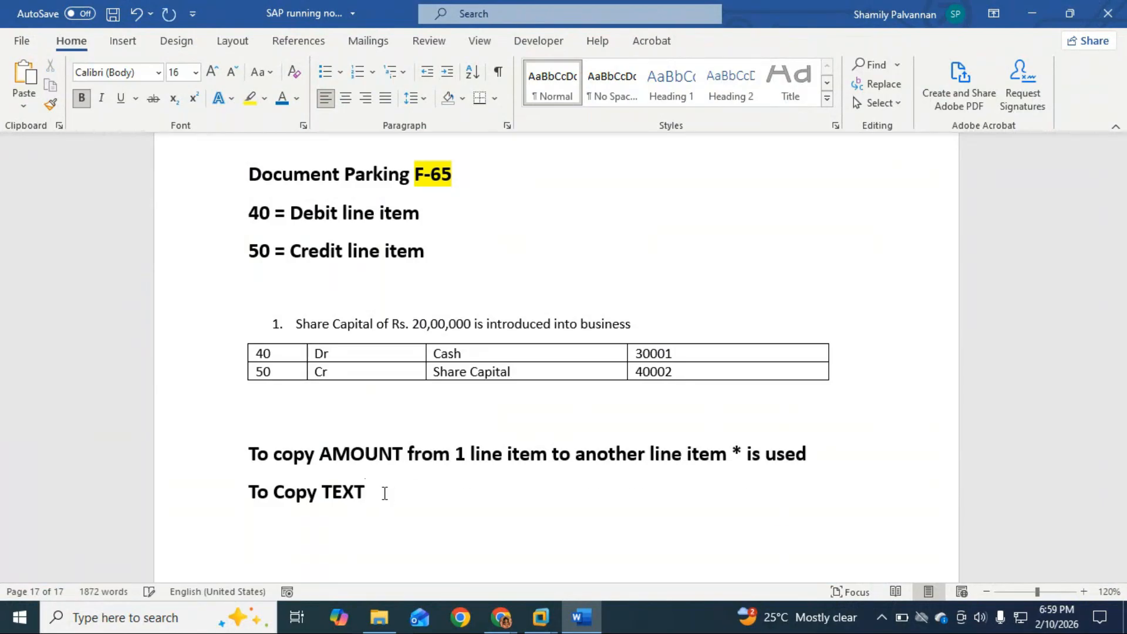
key("ctrl+v")
left_click(695, 492)
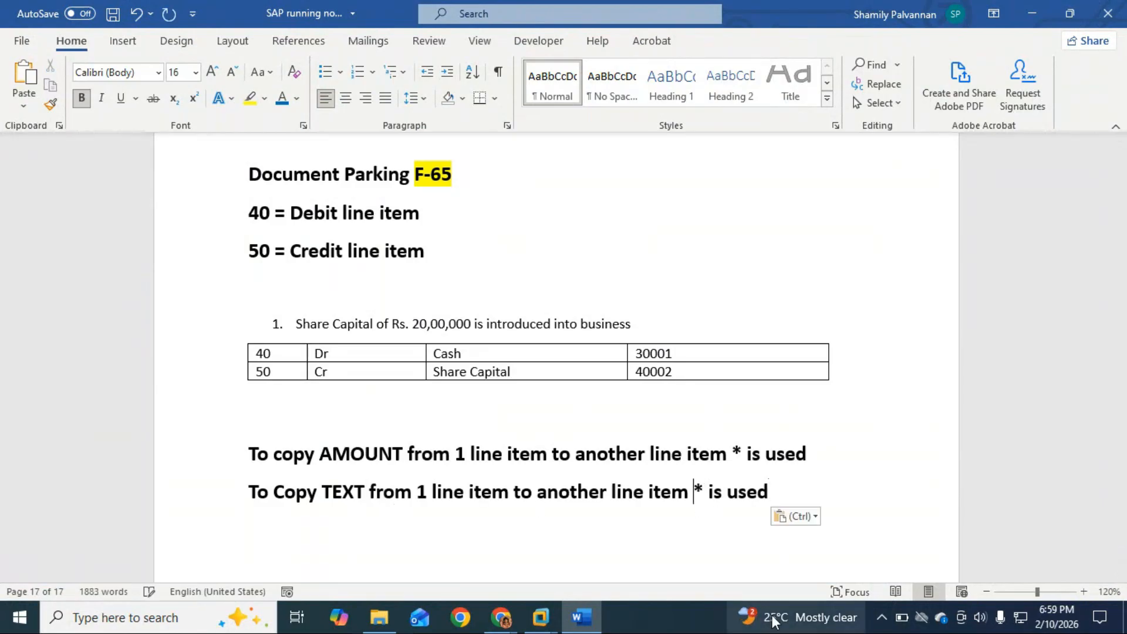
key("Delete")
mouse_move(774, 621)
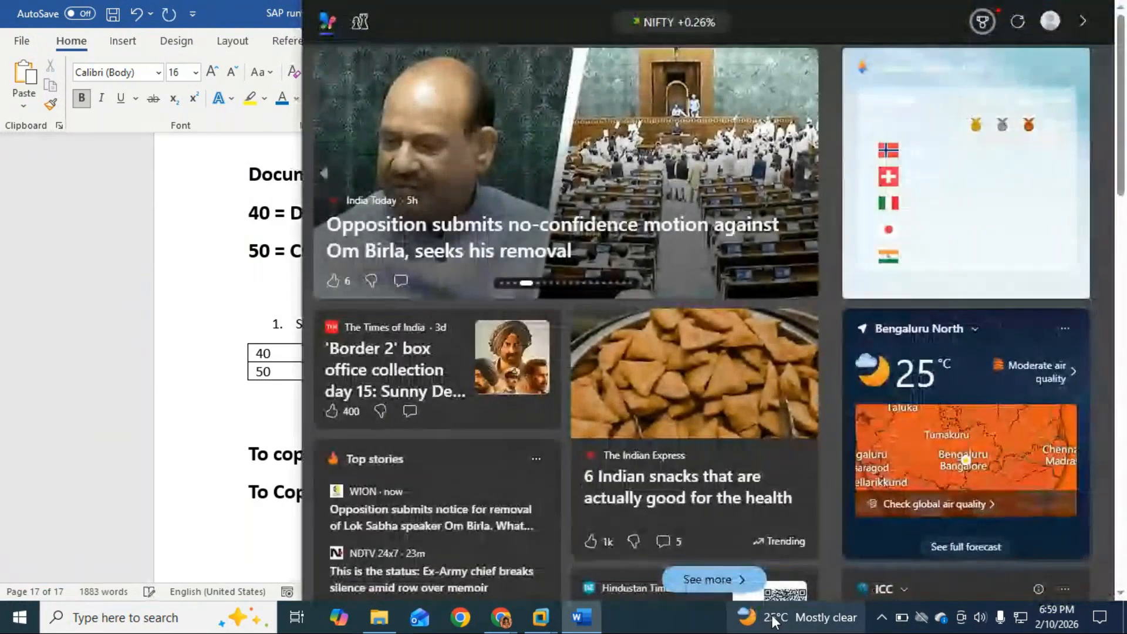
type("+ is used")
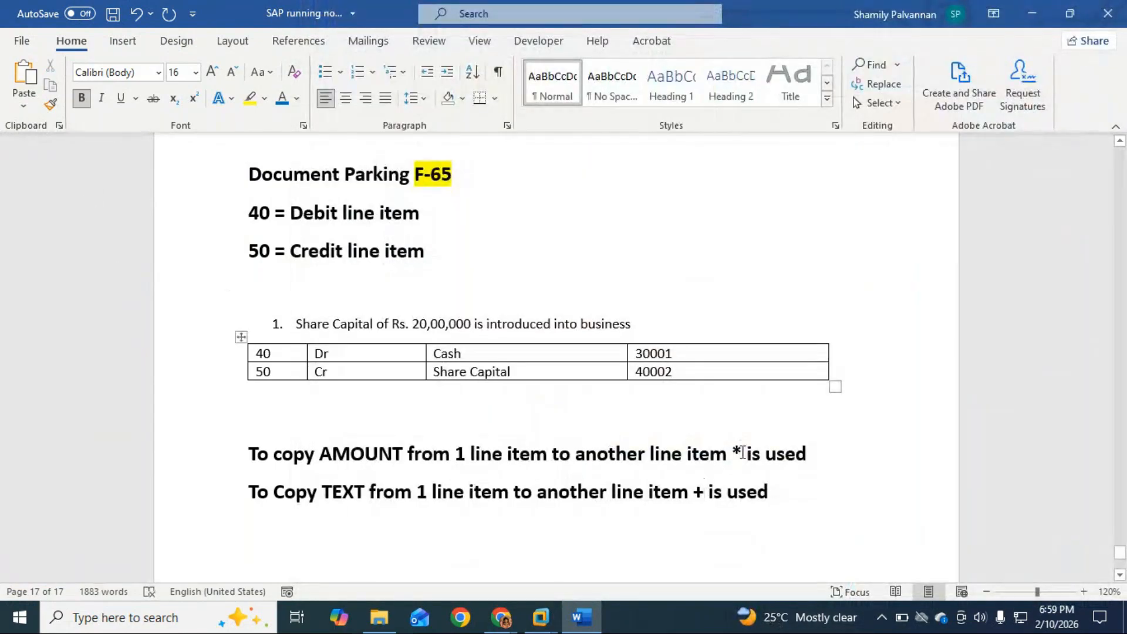
Color the * and the word AMOUNT in the first copy note dark red.
left_click_drag(744, 453, 732, 452)
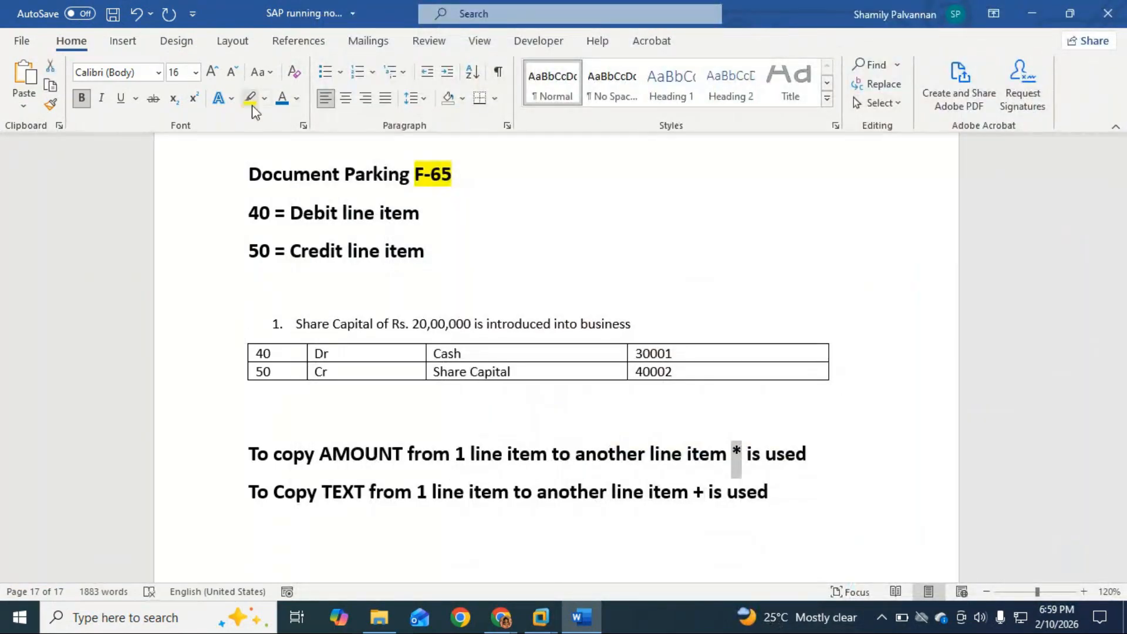
left_click(297, 99)
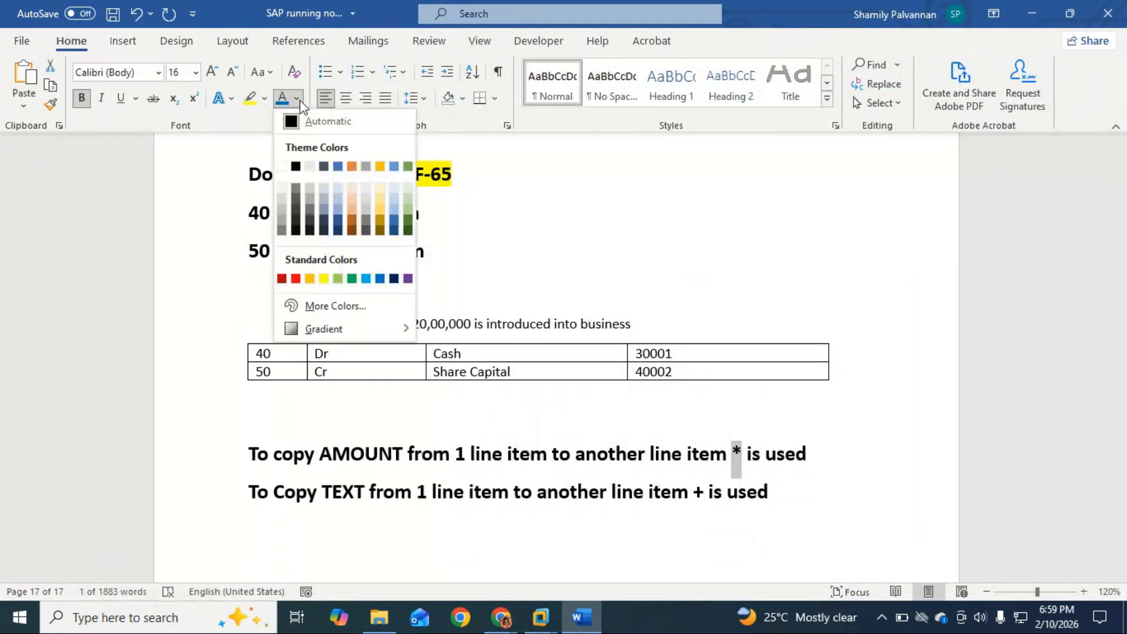
left_click(282, 278)
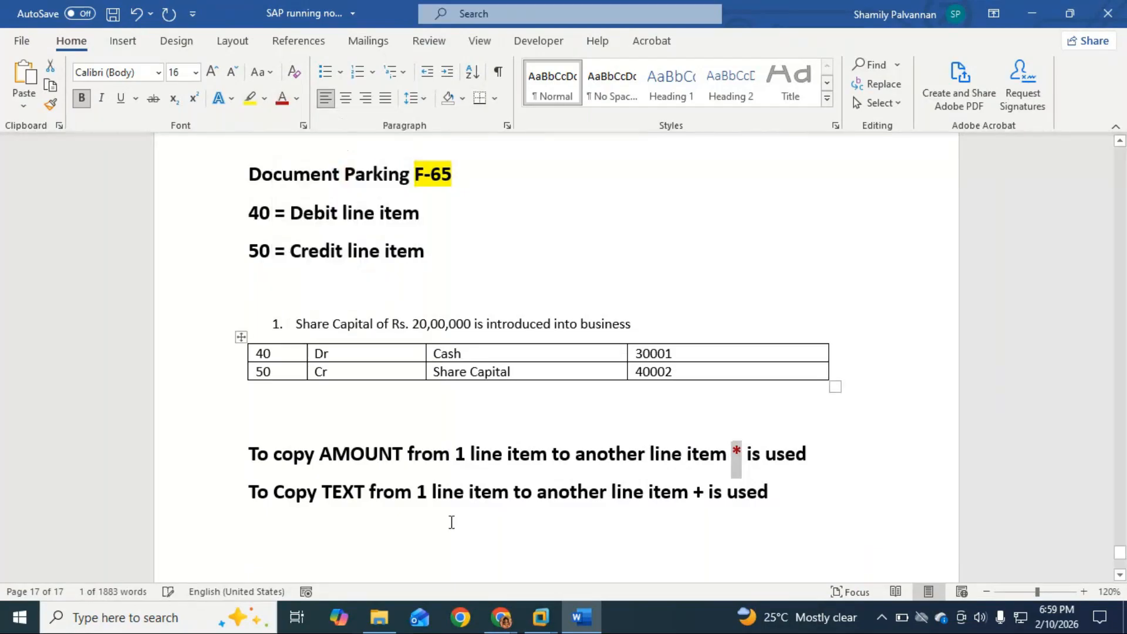
double_click(360, 454)
left_click(283, 103)
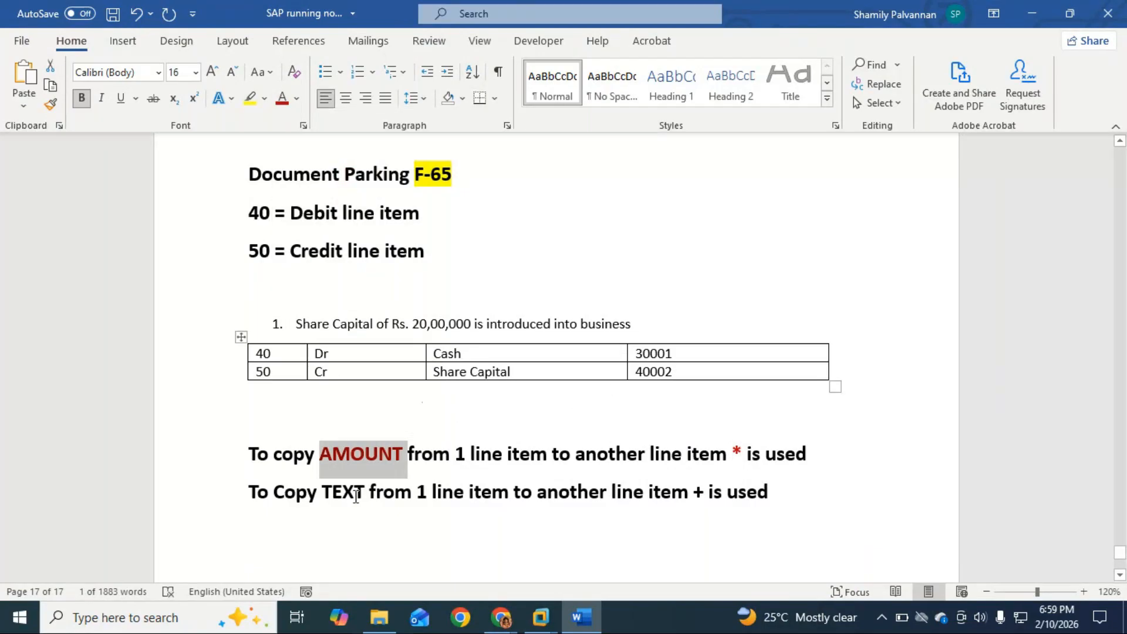
Color the word TEXT and the + in the second copy note dark red.
left_click(354, 492)
double_click(354, 492)
left_click(283, 103)
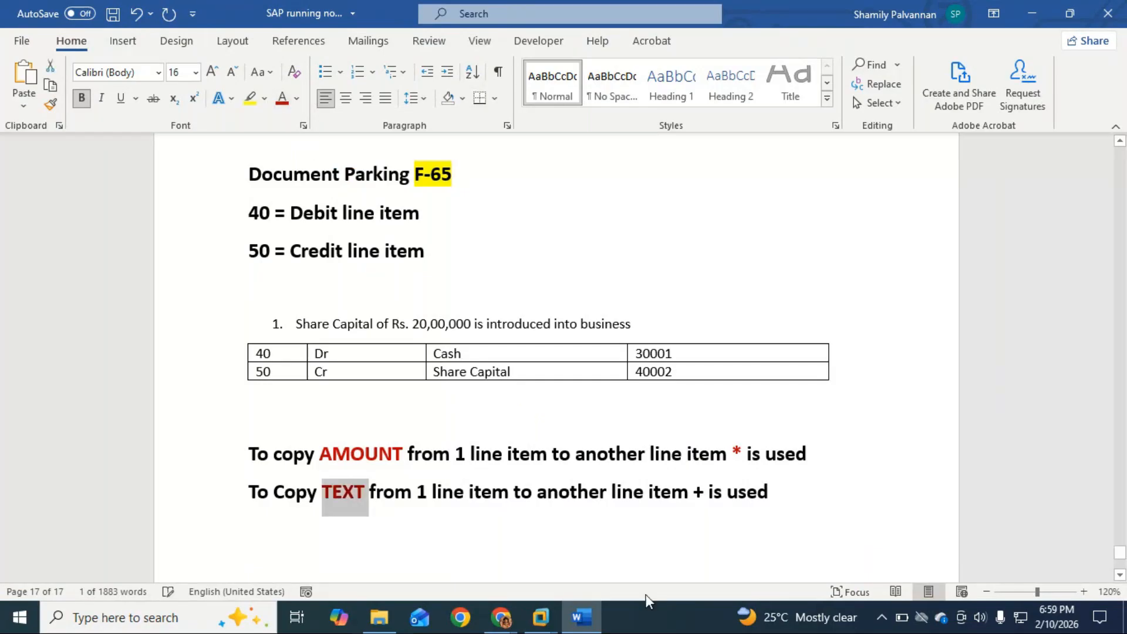
double_click(699, 490)
left_click(282, 99)
left_click(475, 560)
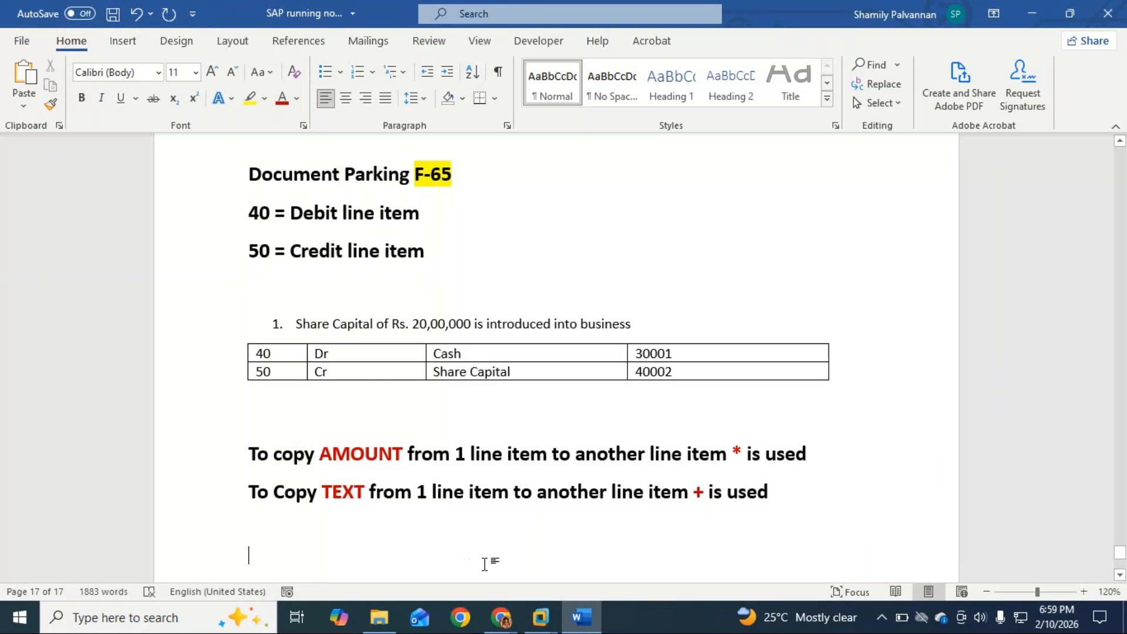
scroll(489, 561, "down", 2)
key("alt+Tab")
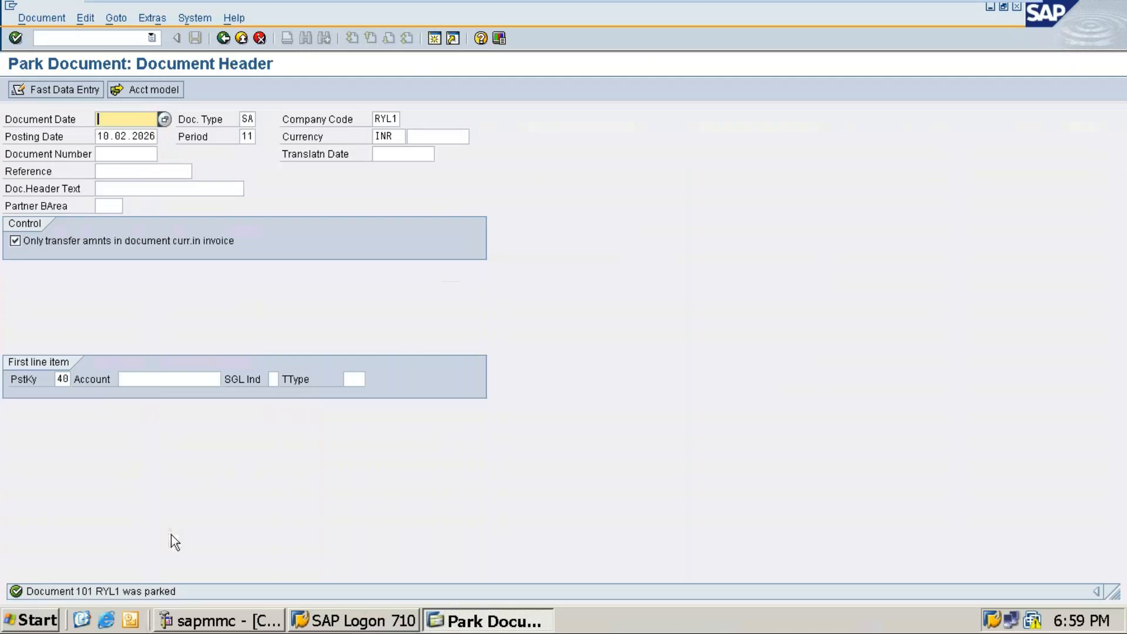
left_click(366, 579)
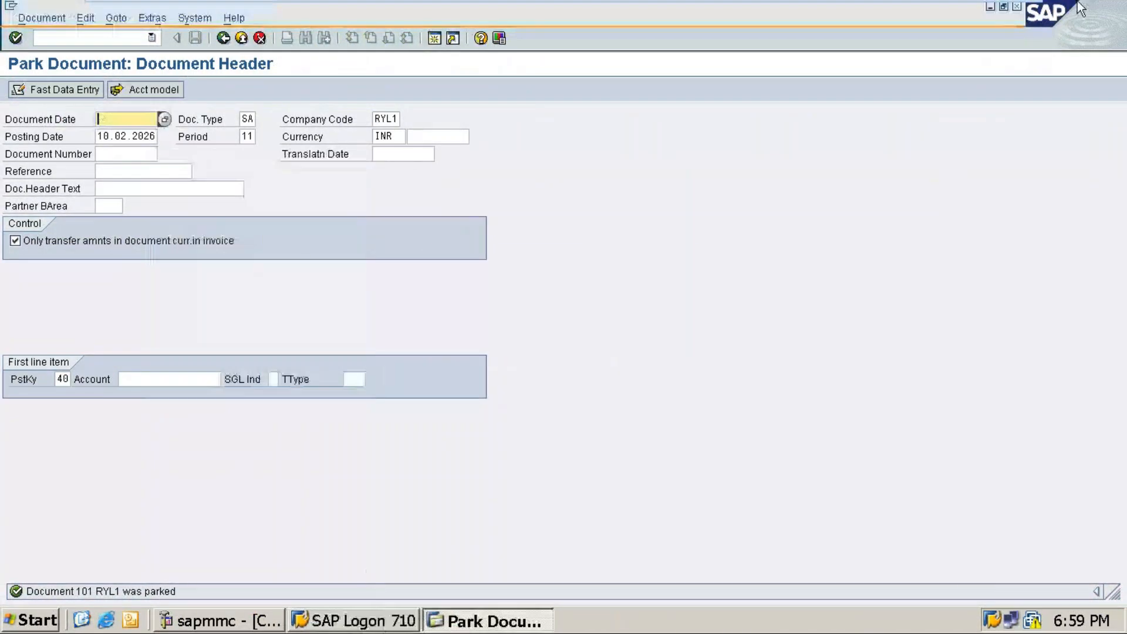
left_click(977, 6)
Start numbered list item 2 below the two copy notes.
scroll(459, 425, "up", 1)
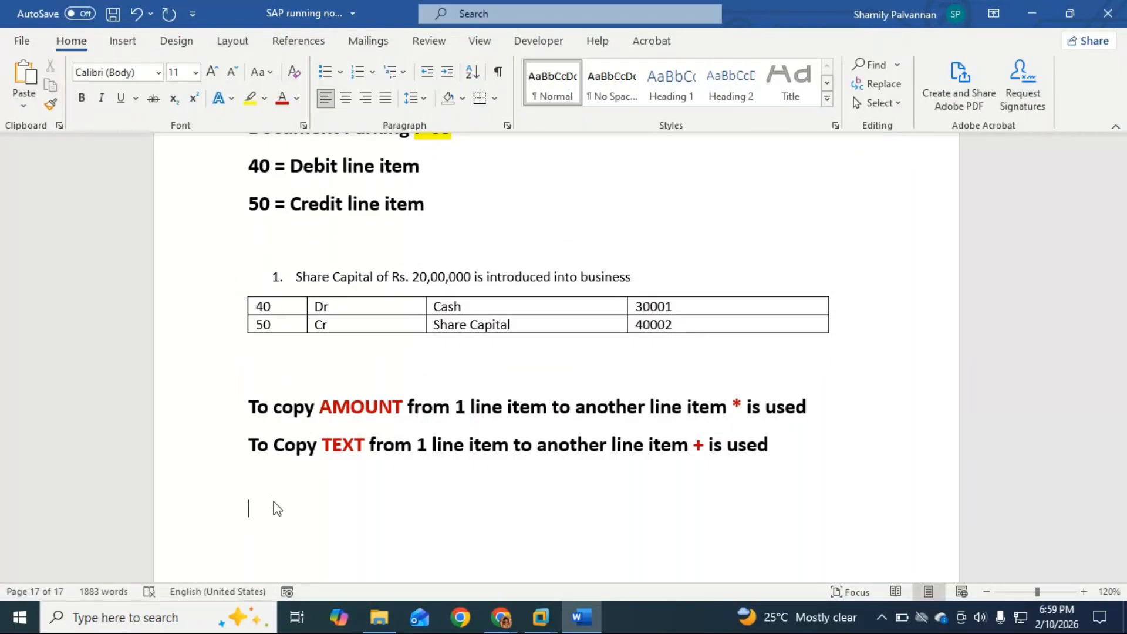
type("4. ")
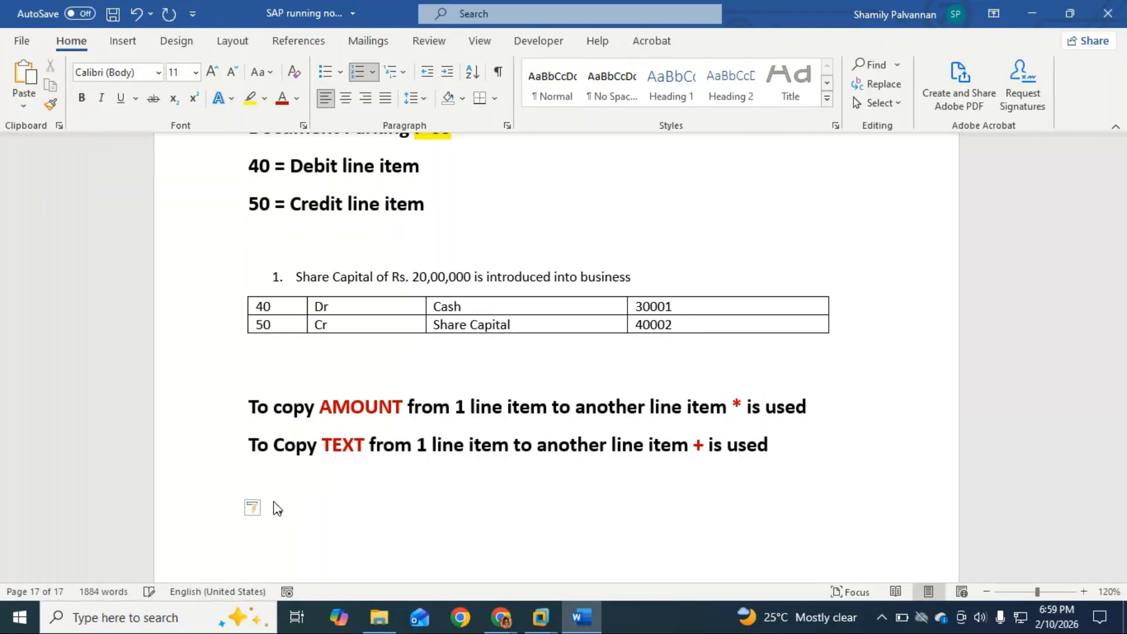
type("Received a")
key("BackSpace")
key("BackSpace")
key("BackSpace")
key("BackSpace")
key("BackSpace")
key("BackSpace")
key("BackSpace")
key("BackSpace")
key("BackSpace")
key("BackSpace")
Write "Opened a Bank Account in ICICI Bank by Depositing Rs. 15,00,000" as the text of item 2.
type("Opened")
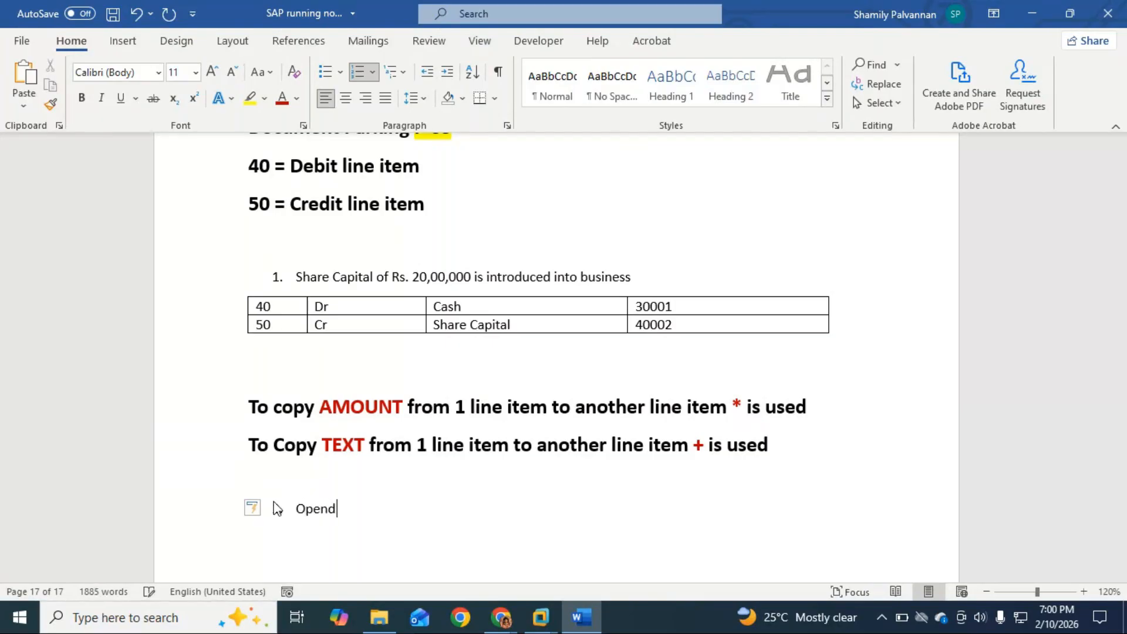
key("BackSpace")
type("ed a Bank a")
key("BackSpace")
type("Account in ICICIC")
key("BackSpace")
type("Ban")
key("BackSpace")
type("nk")
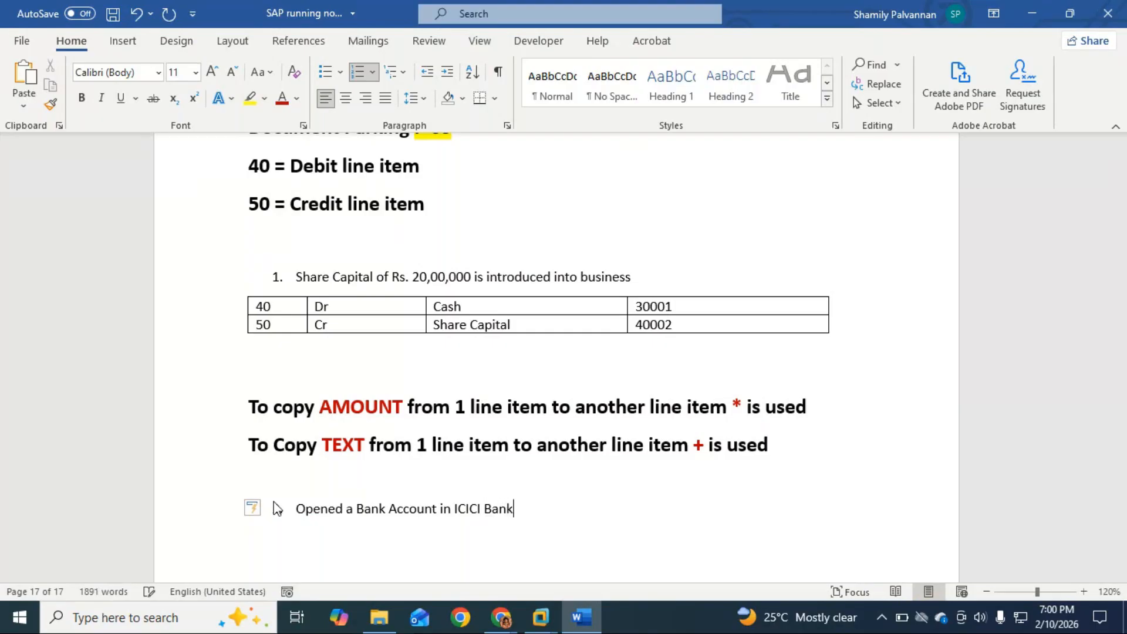
type(" by Depositing Rs.")
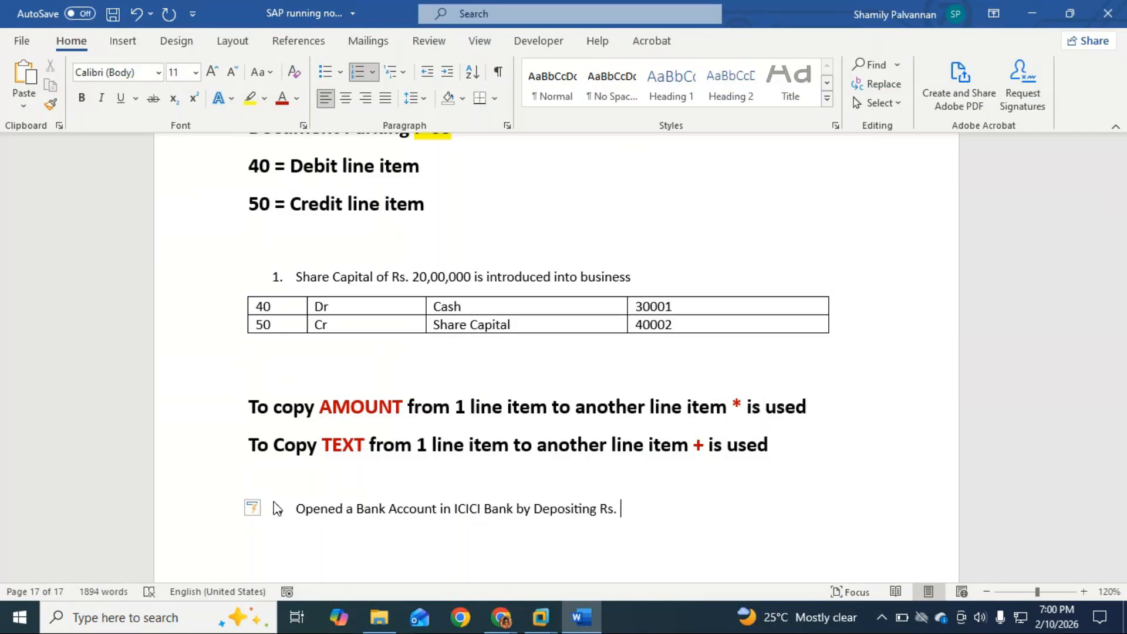
type(" 15,00,000")
End the numbered list after item 2 and insert a table with two columns and two rows below it.
key("Return")
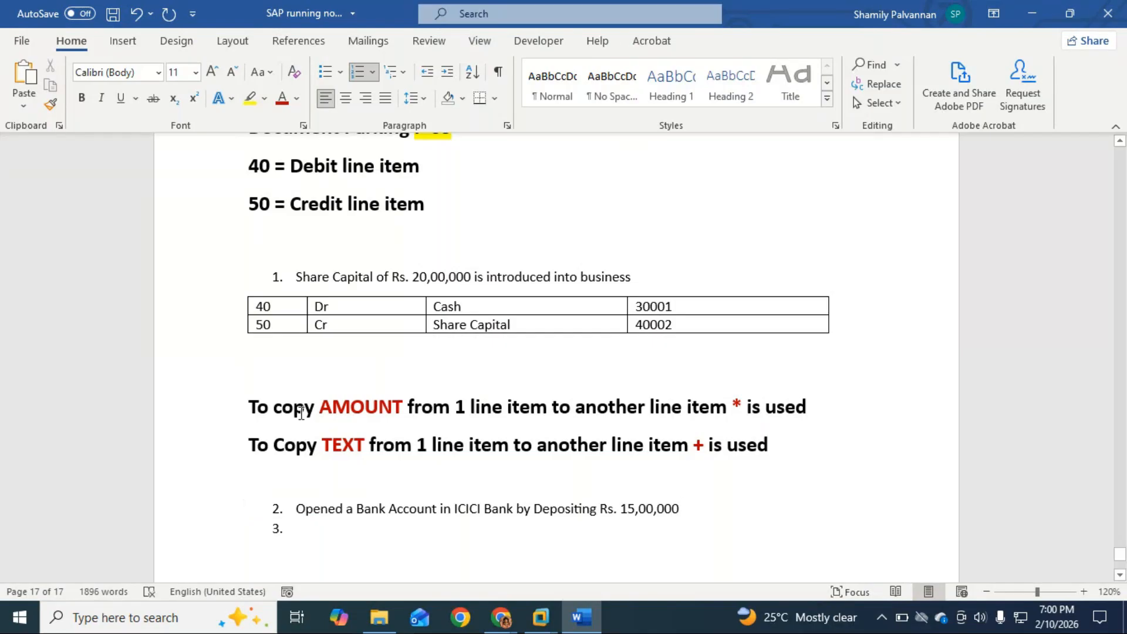
key("Return")
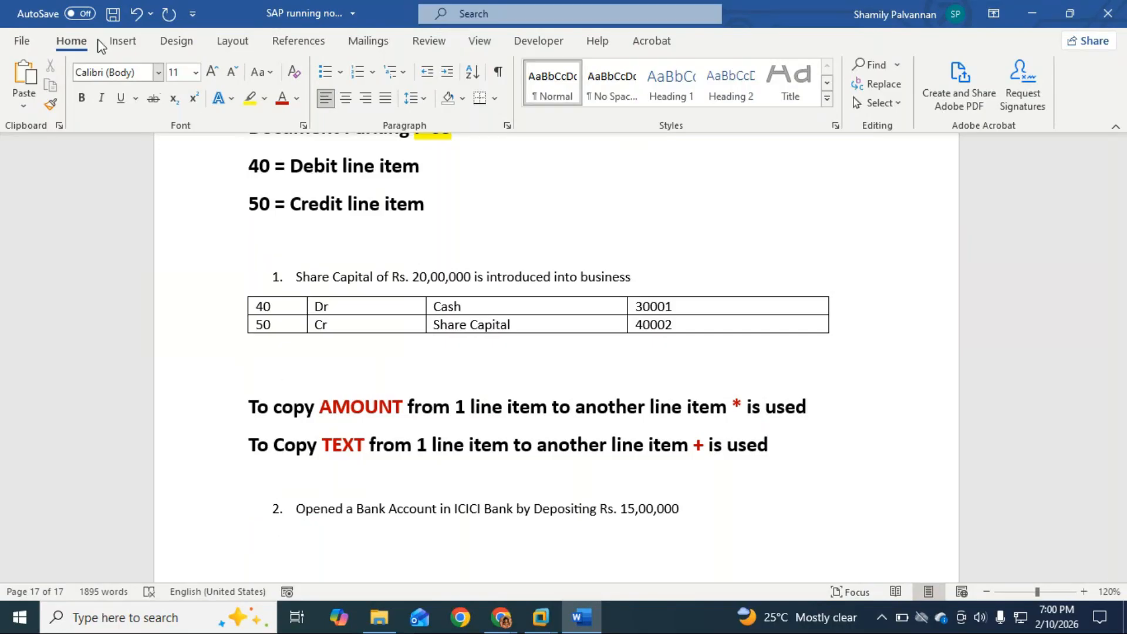
left_click(123, 41)
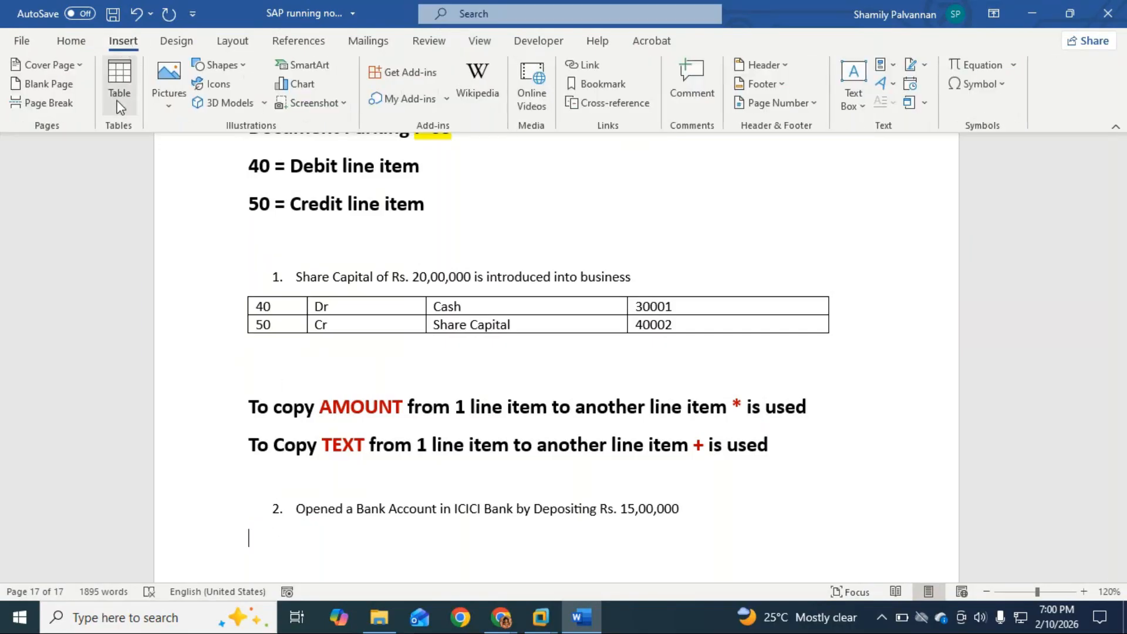
left_click(121, 85)
left_click(129, 171)
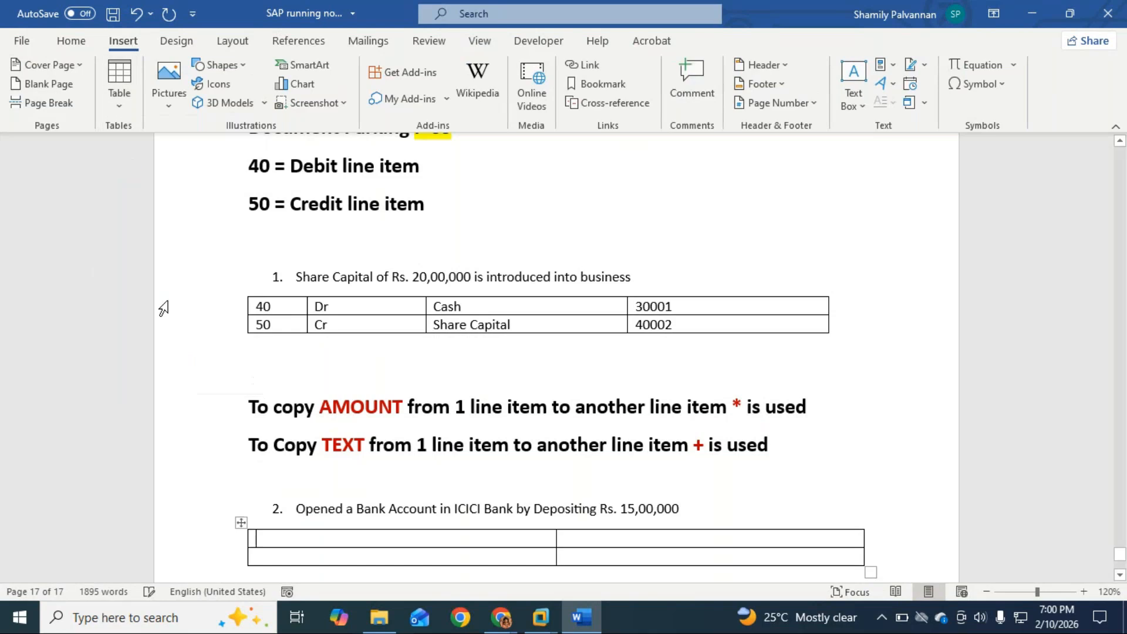
Narrow the first column and overall width of the table under item 2, and label its rows Dr and Cr.
left_click_drag(554, 539, 355, 538)
type("Dr")
left_click(315, 557)
type("Cr")
left_click_drag(863, 541, 627, 579)
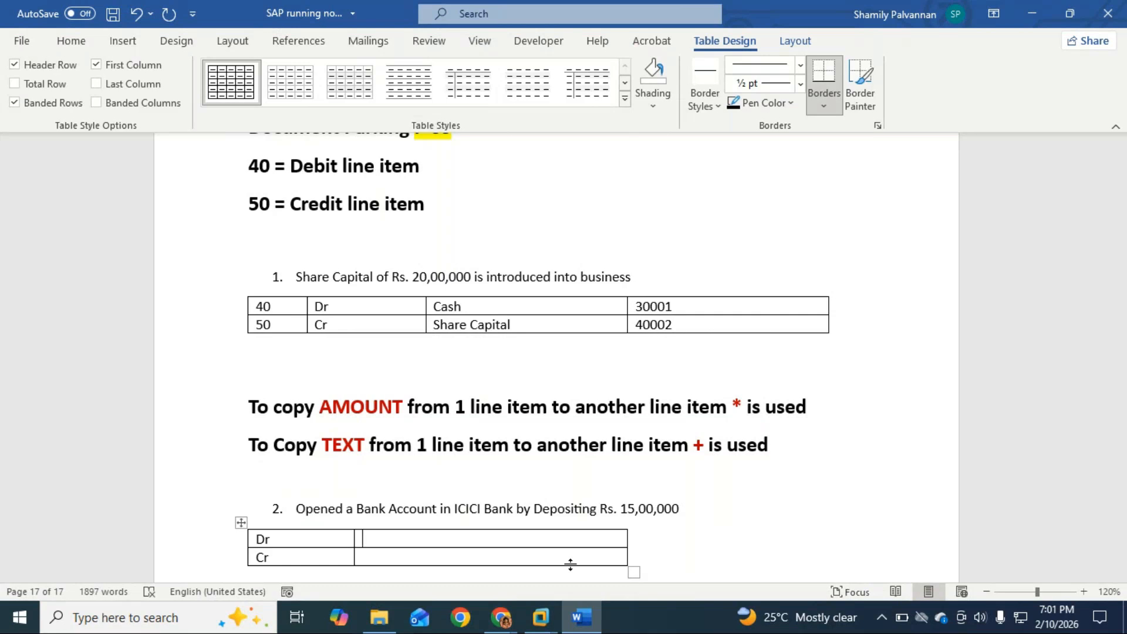
Enter "ICICI Bank" in the Dr row and "Cash in hand" in the Cr row of the item 2 table.
type("ICICI Bank")
key("Down")
type("Cash")
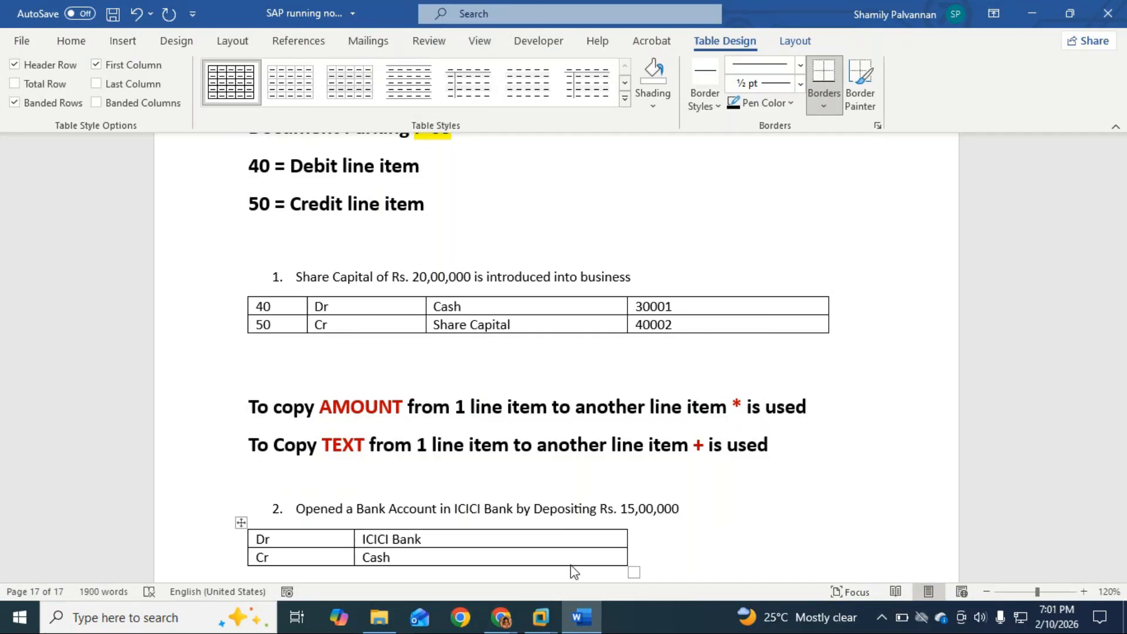
type(" in hand")
scroll(698, 505, "down", 3)
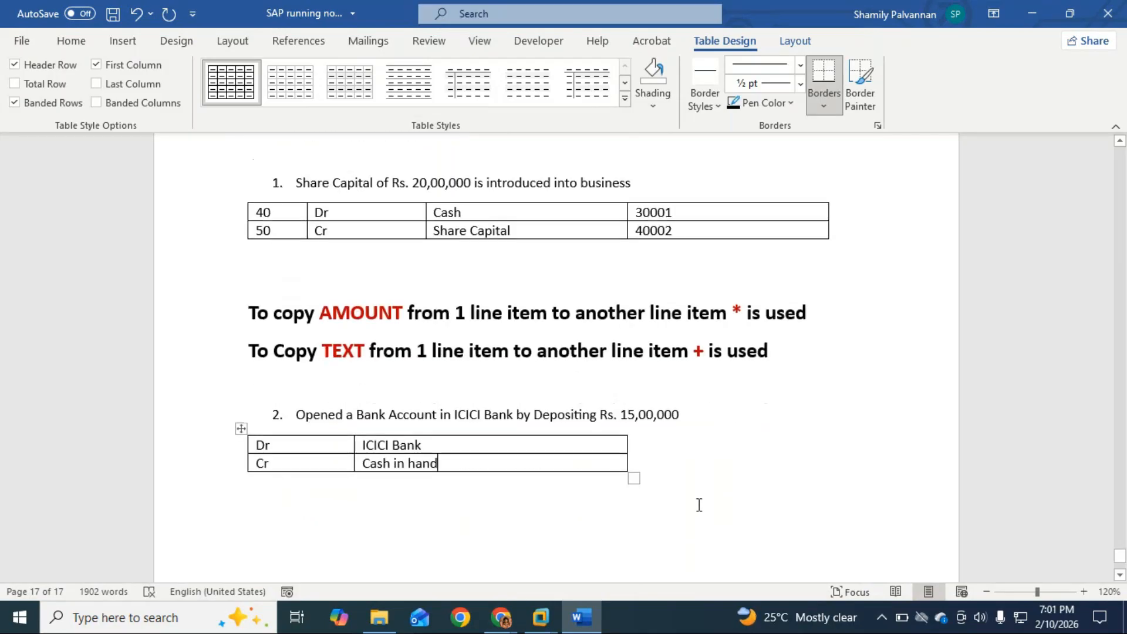
Switch to SAP and enter 10.02.2023 as the document date in the Park Document header.
key("alt+Tab")
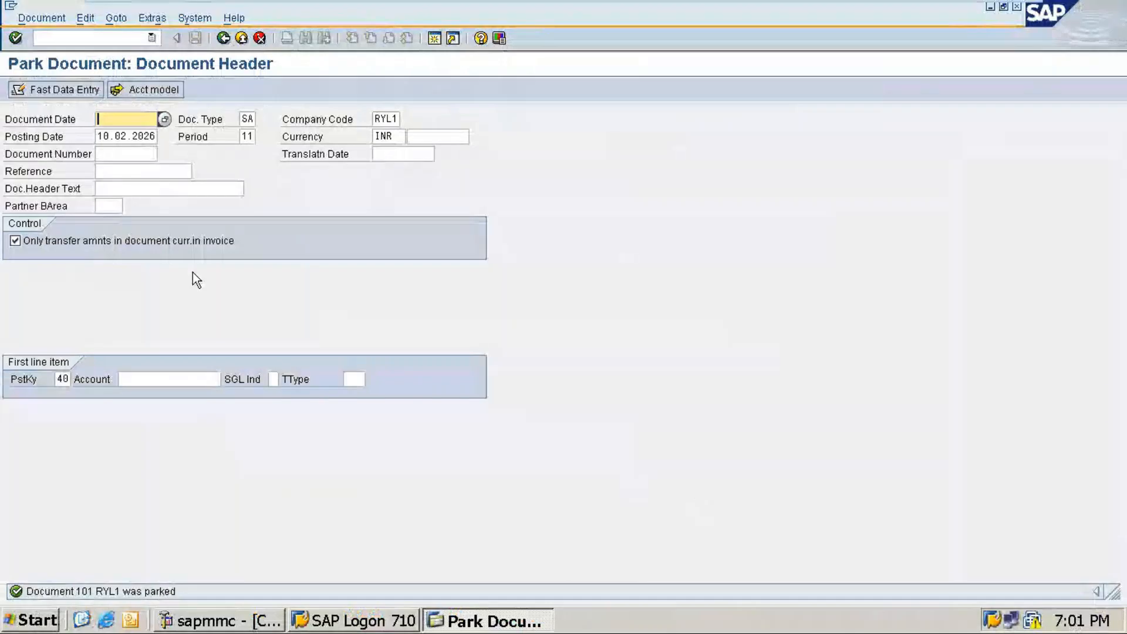
type("10")
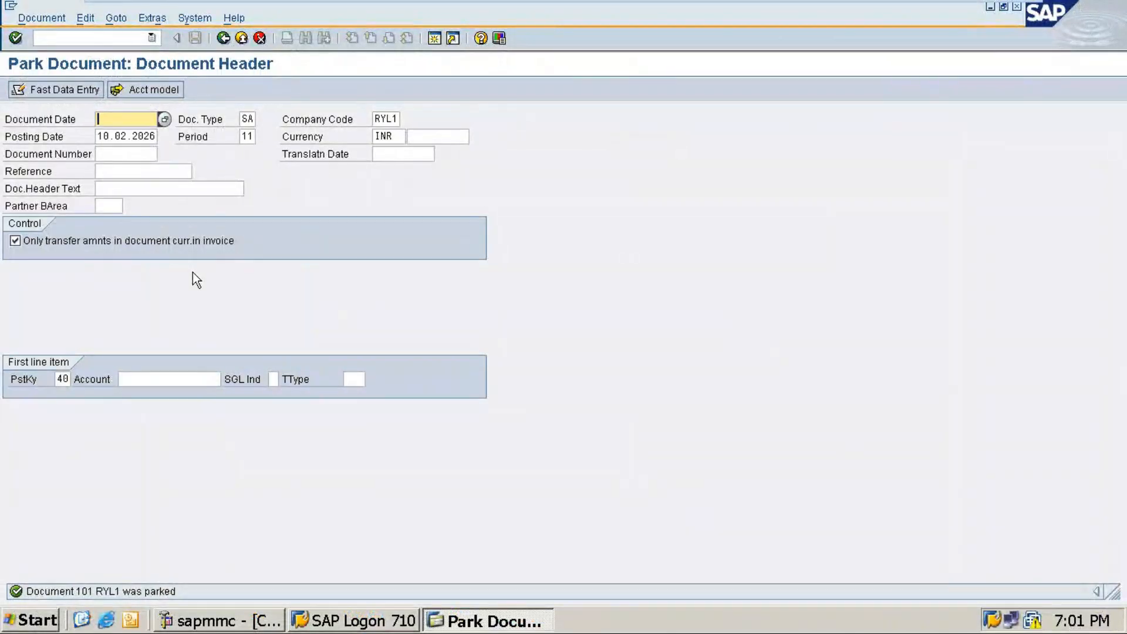
type(".02.2023")
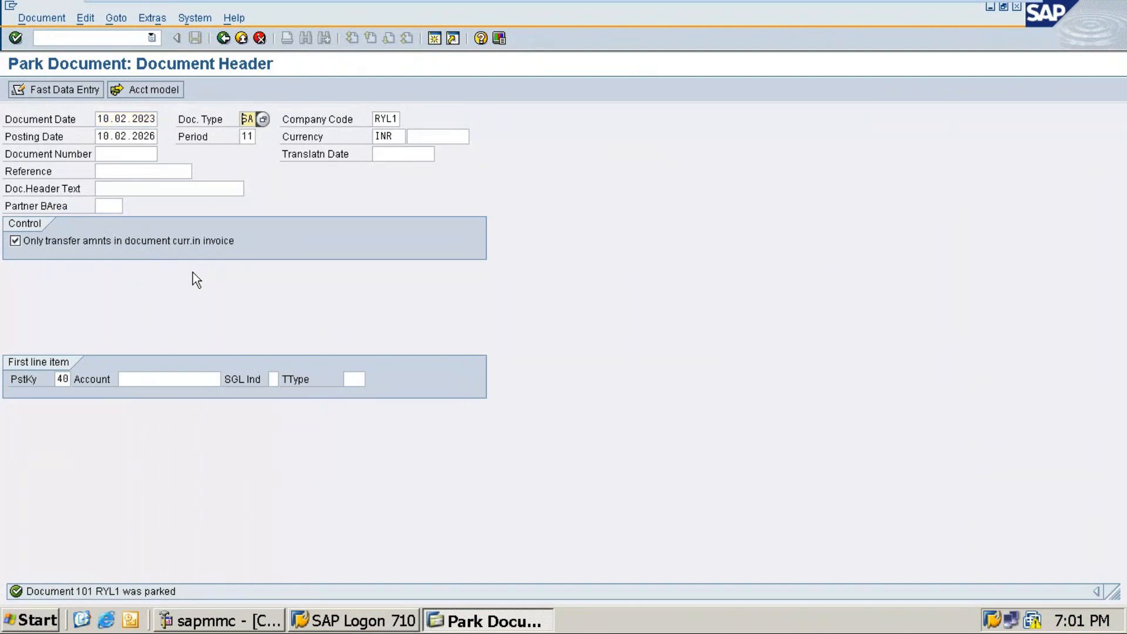
key("Tab")
key("Tab")
key("Tab")
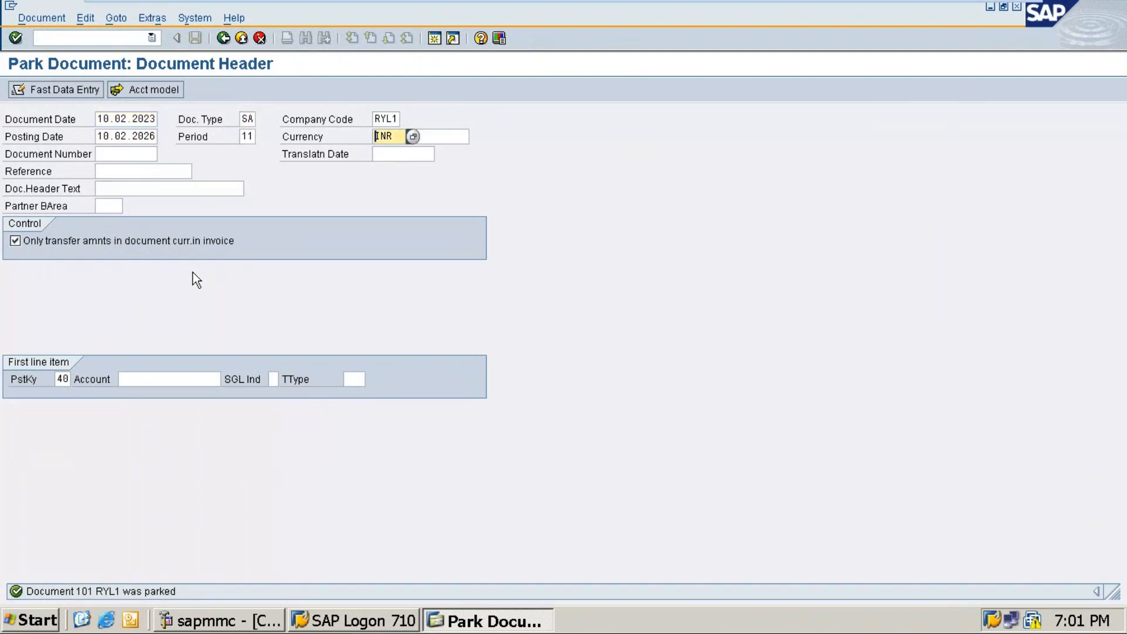
Look up the G/L accounts and choose ICICI bank (30002) as the account for the first line item.
left_click(146, 379)
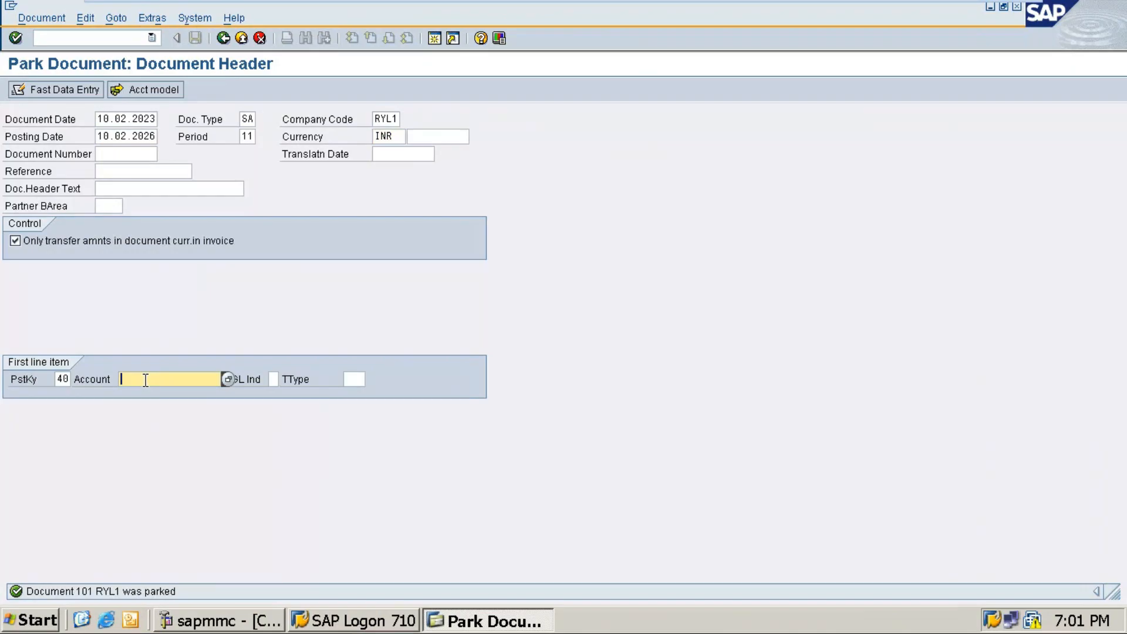
left_click(228, 379)
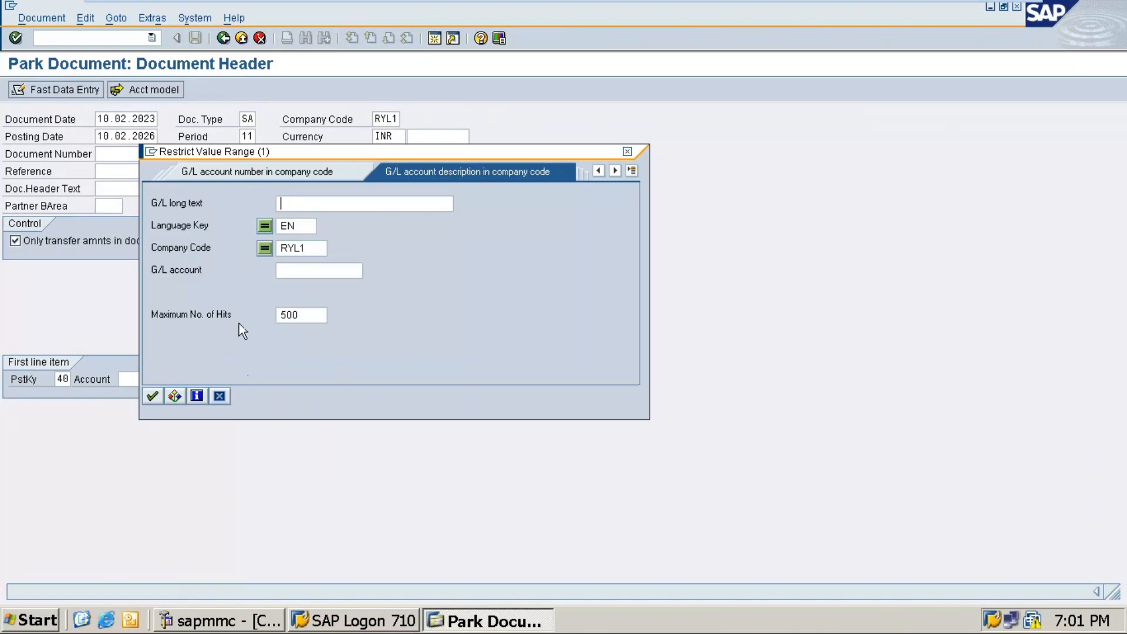
key("Return")
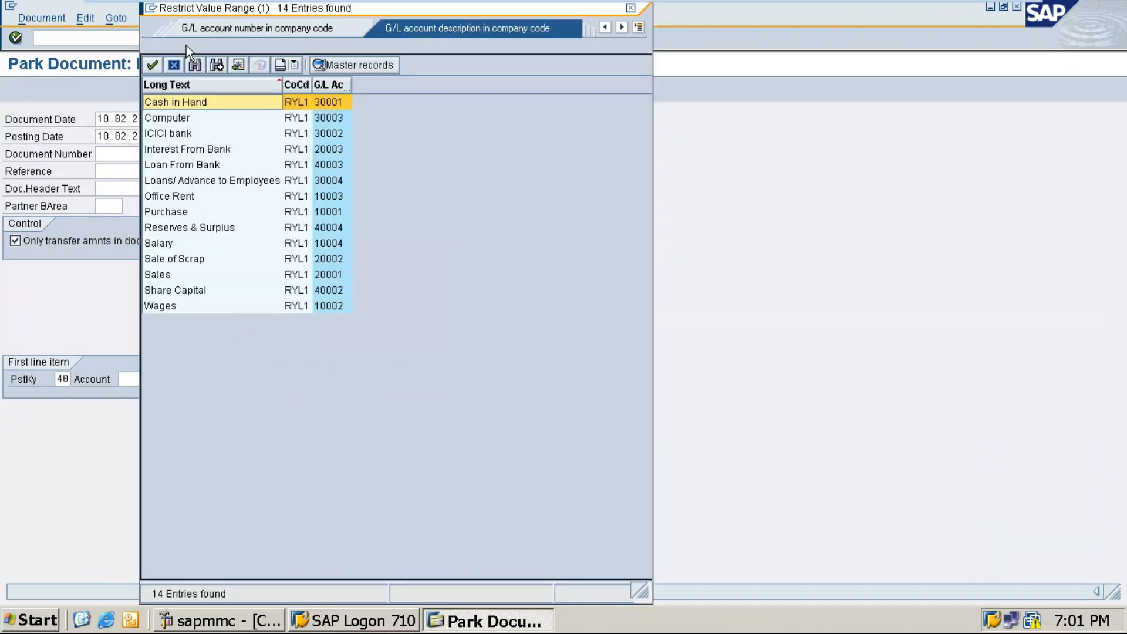
left_click(176, 136)
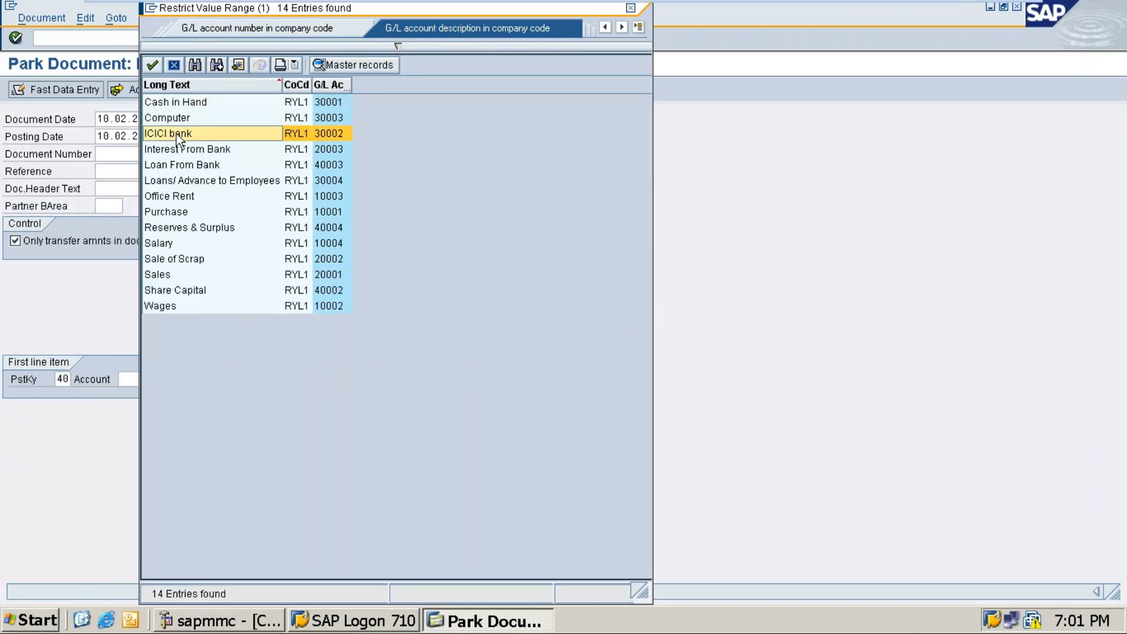
double_click(177, 135)
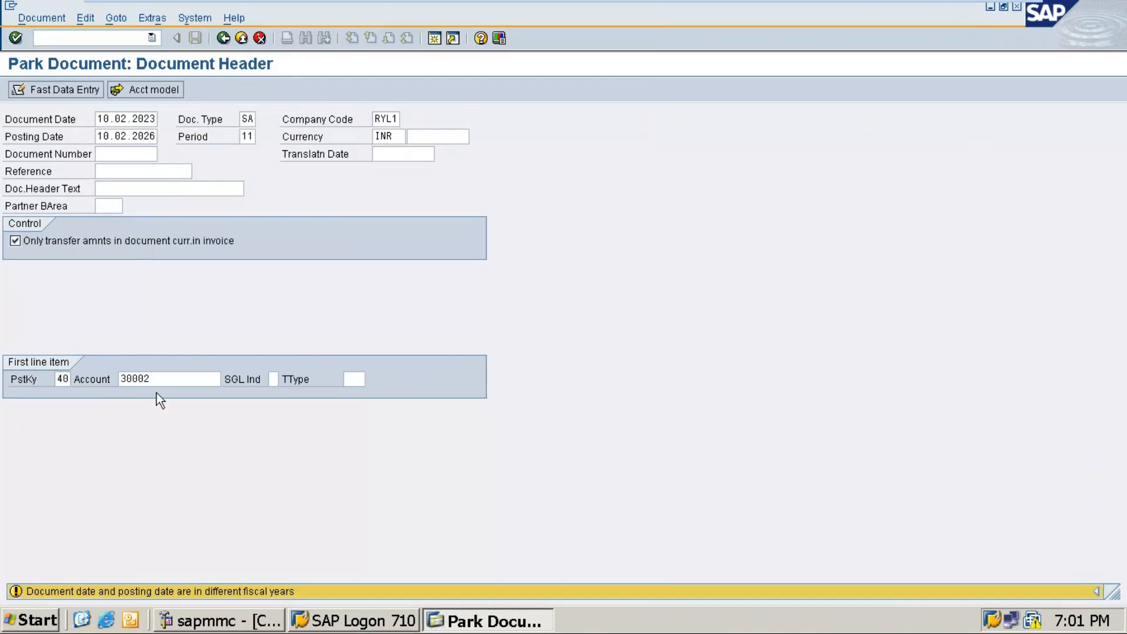
Re-enter the last digit of the document date and proceed to the ICICI bank debit line item.
key("Return")
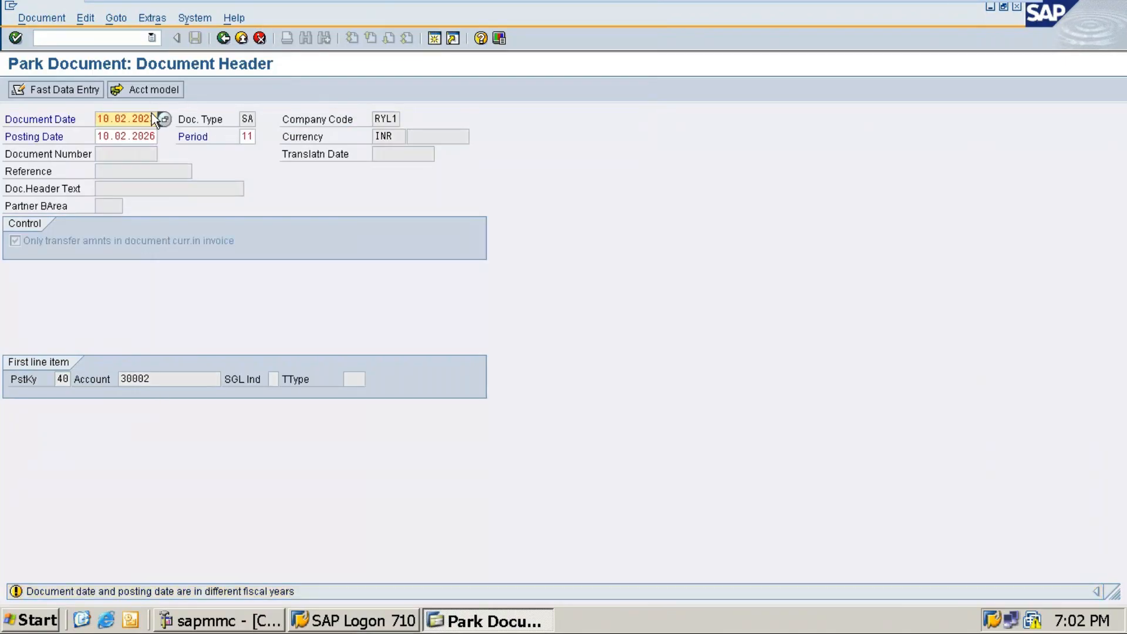
key("BackSpace")
type("3")
key("Return")
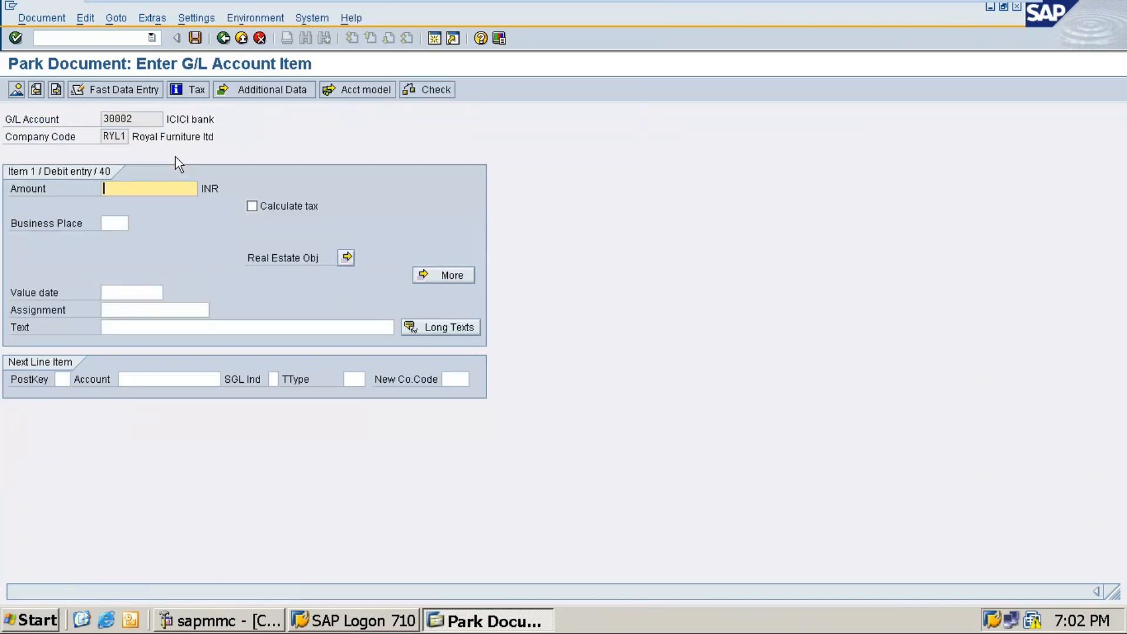
Set the debit item's amount to 1500000 and its text to "2. Opened a Bank Account in ICICI Bank", checking the wording in the Word notes.
type("1500000")
left_click(144, 329)
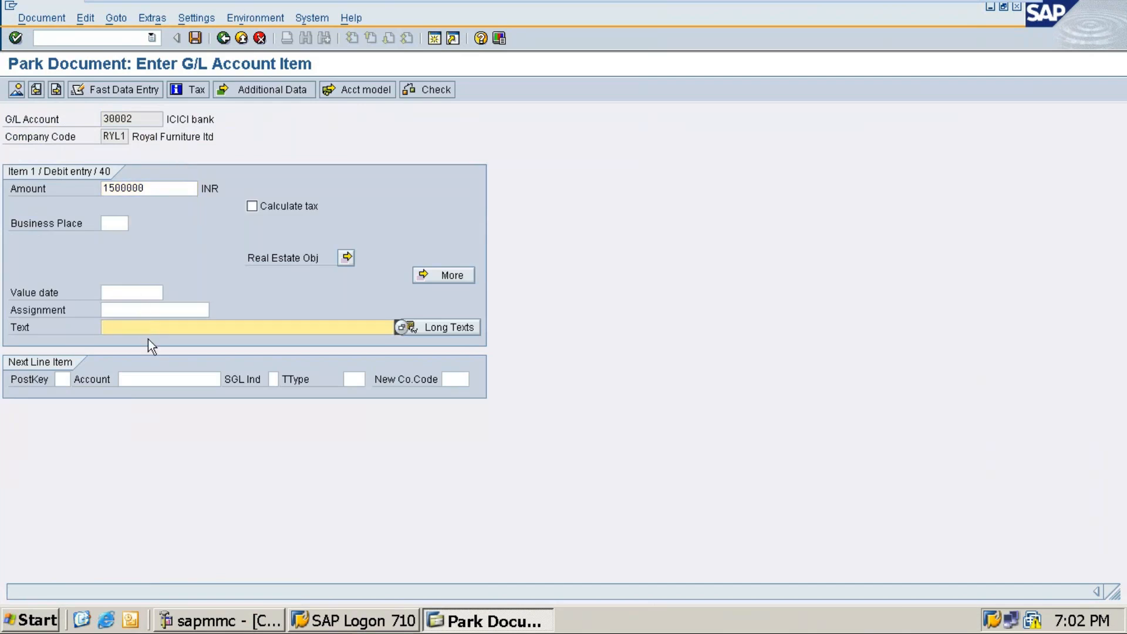
mouse_move(939, 2)
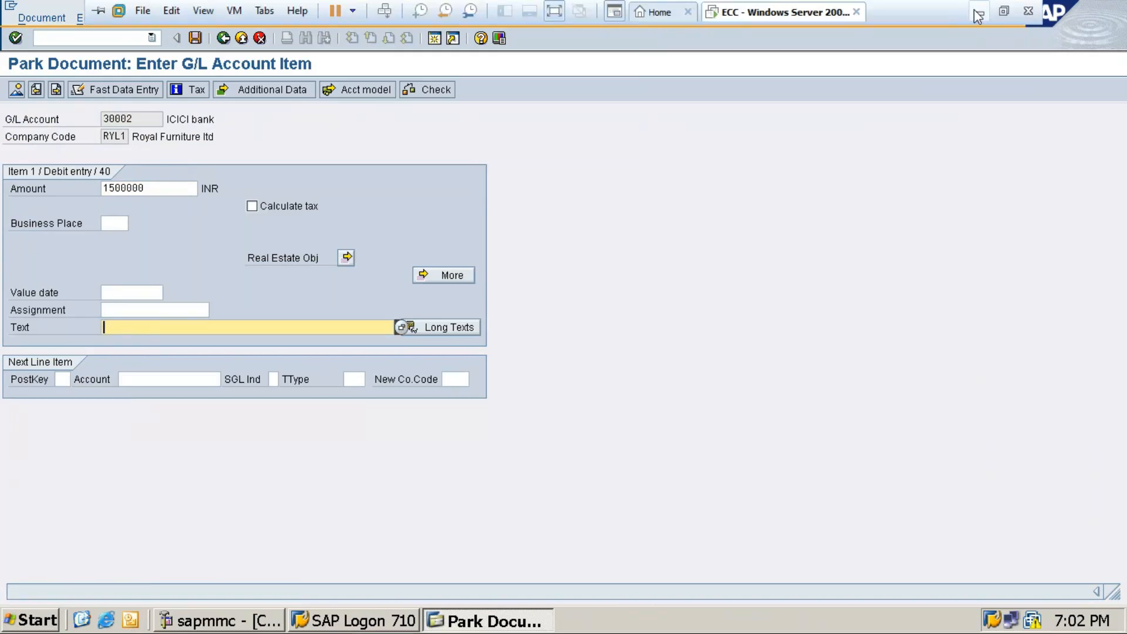
left_click(978, 13)
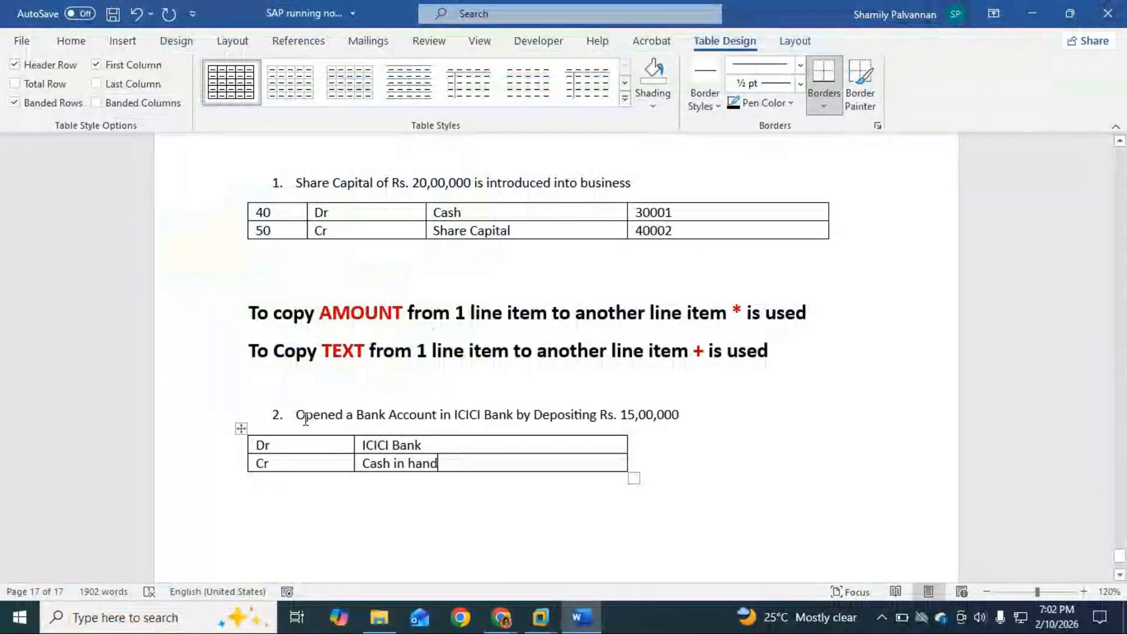
left_click_drag(299, 417, 512, 420)
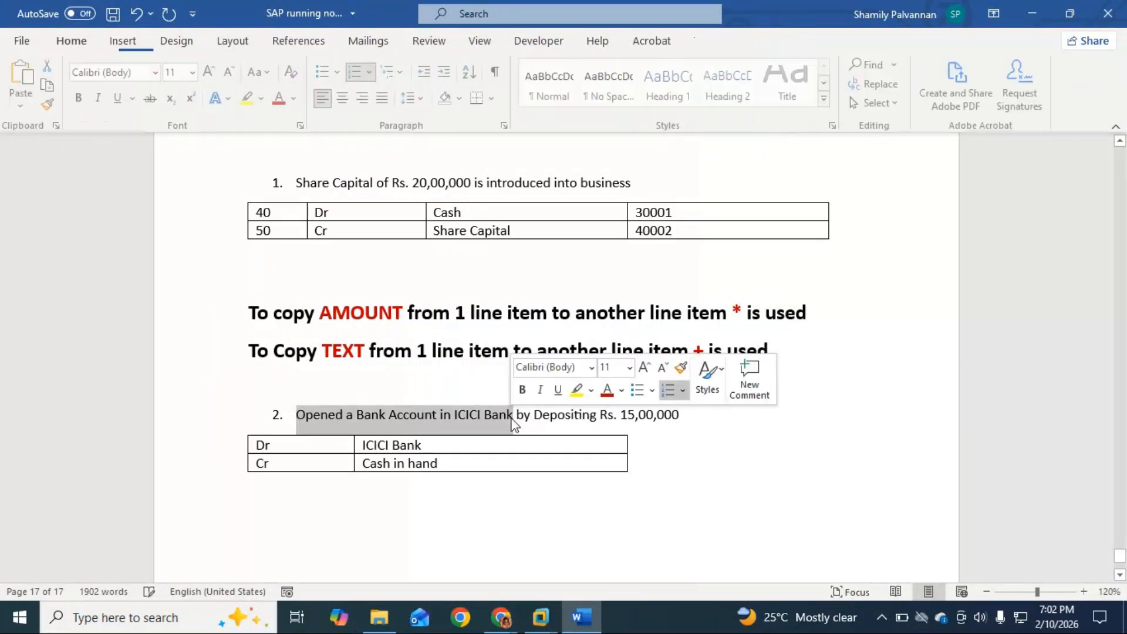
left_click(541, 617)
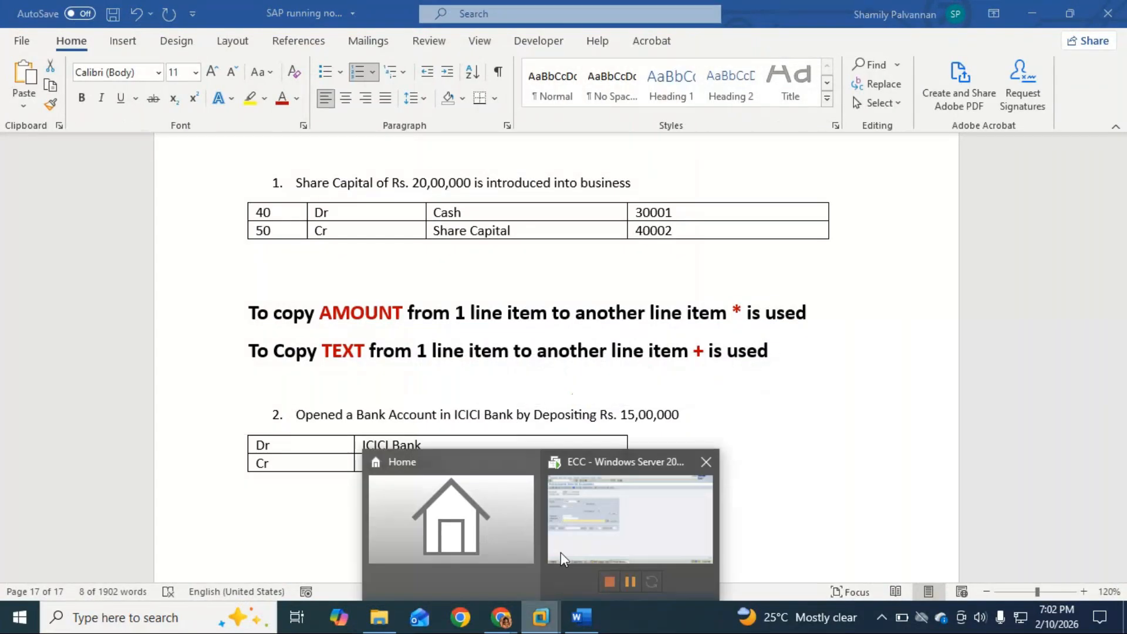
left_click(561, 552)
type("2. Opened a Bank Account in ICICI Bank")
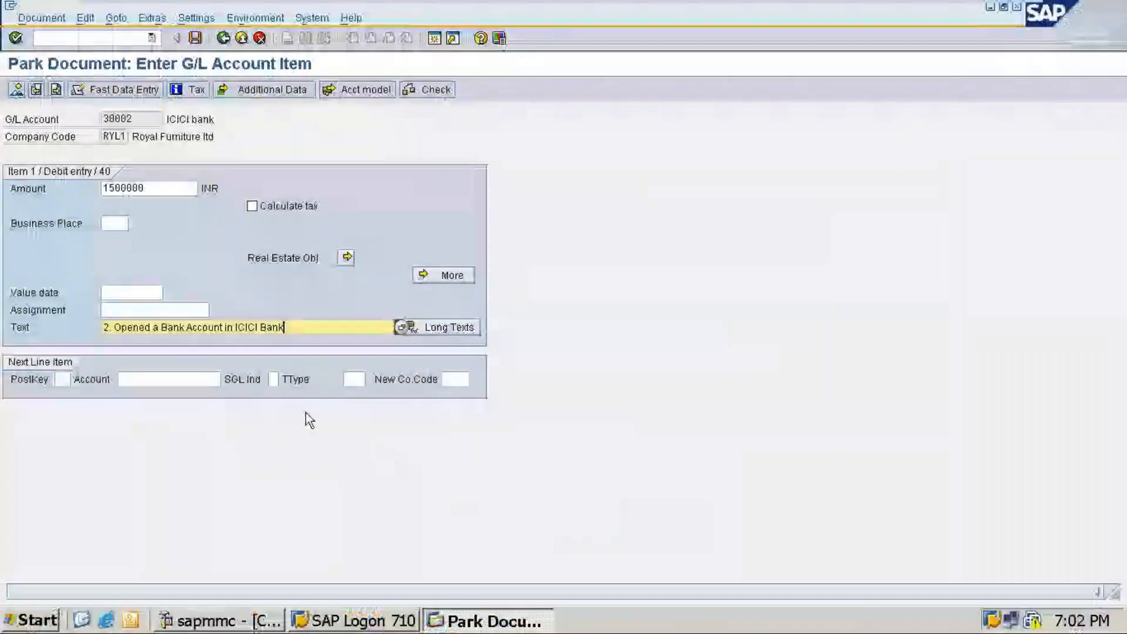
Set the next line item to posting key 50 with account Cash in Hand (30001) and open its entry screen.
left_click(58, 377)
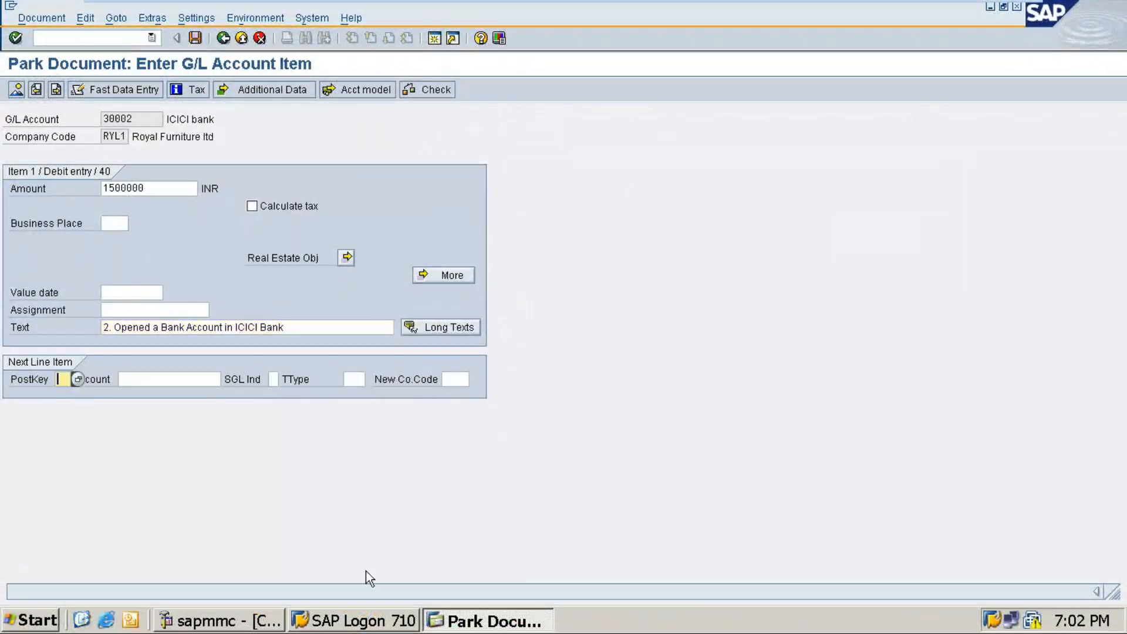
type("50")
key("Tab")
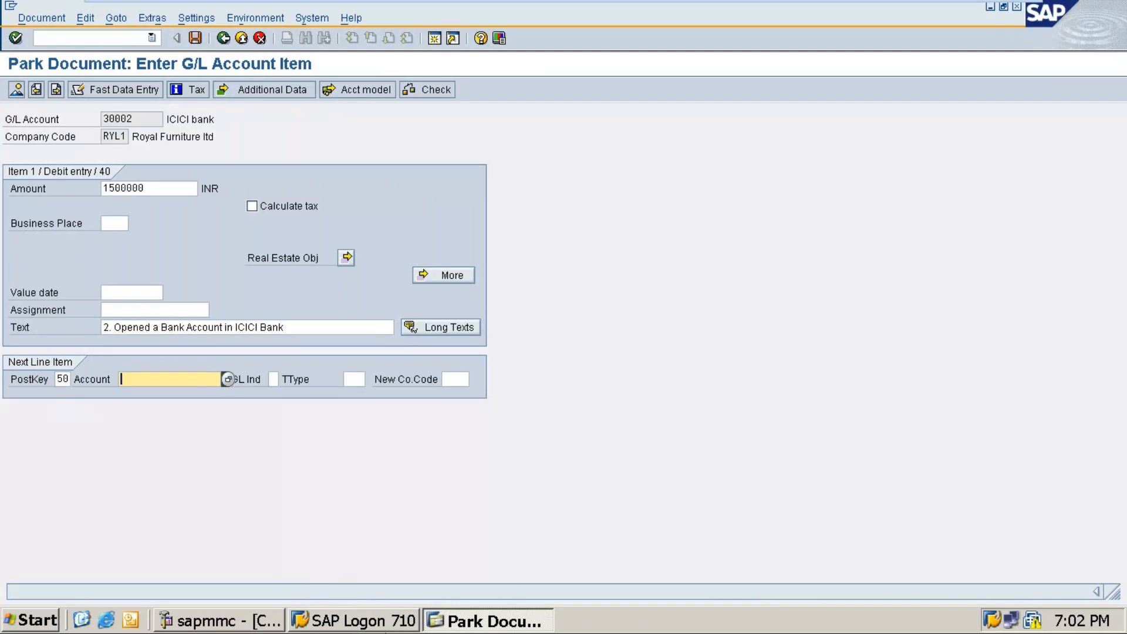
left_click(227, 379)
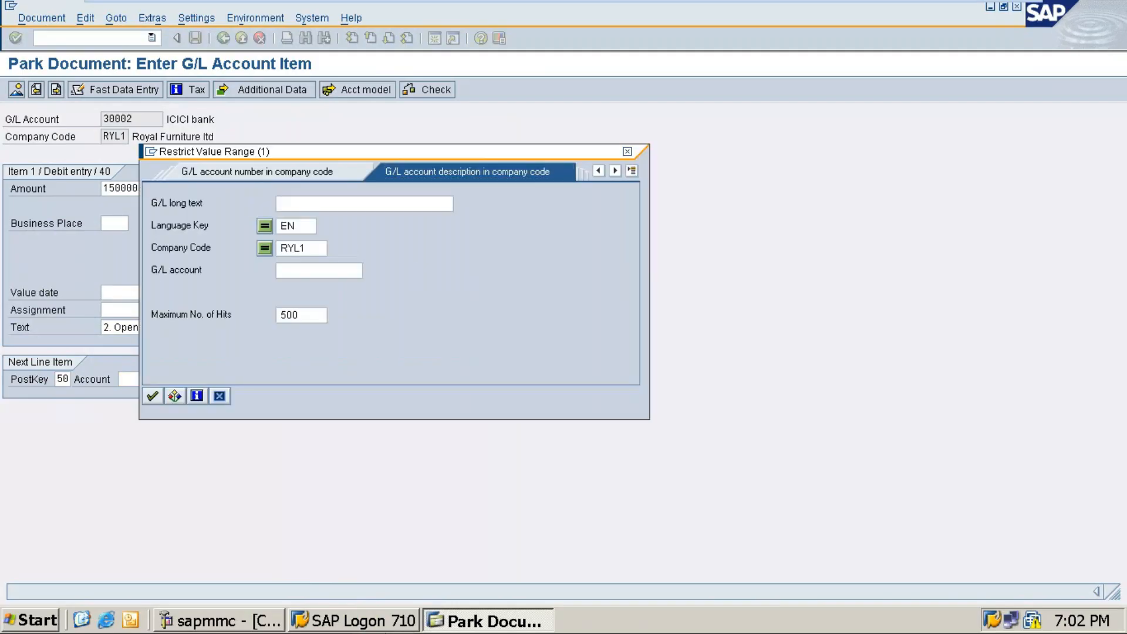
key("Return")
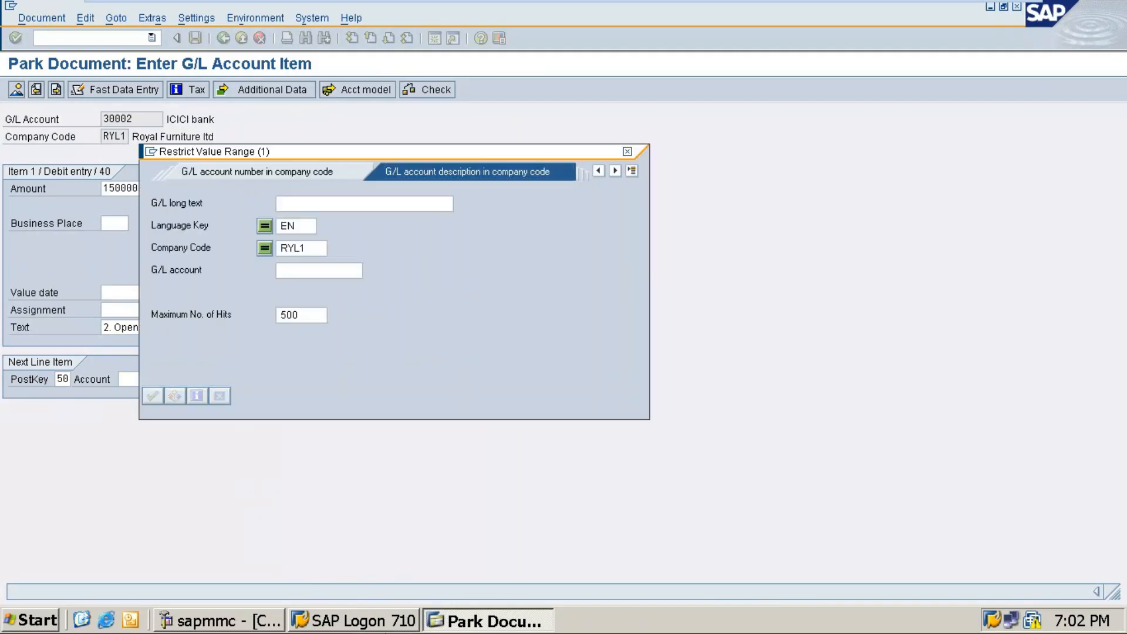
key("Down")
key("Down")
key("Down")
key("Down")
key("Down")
key("Down")
key("Down")
key("Down")
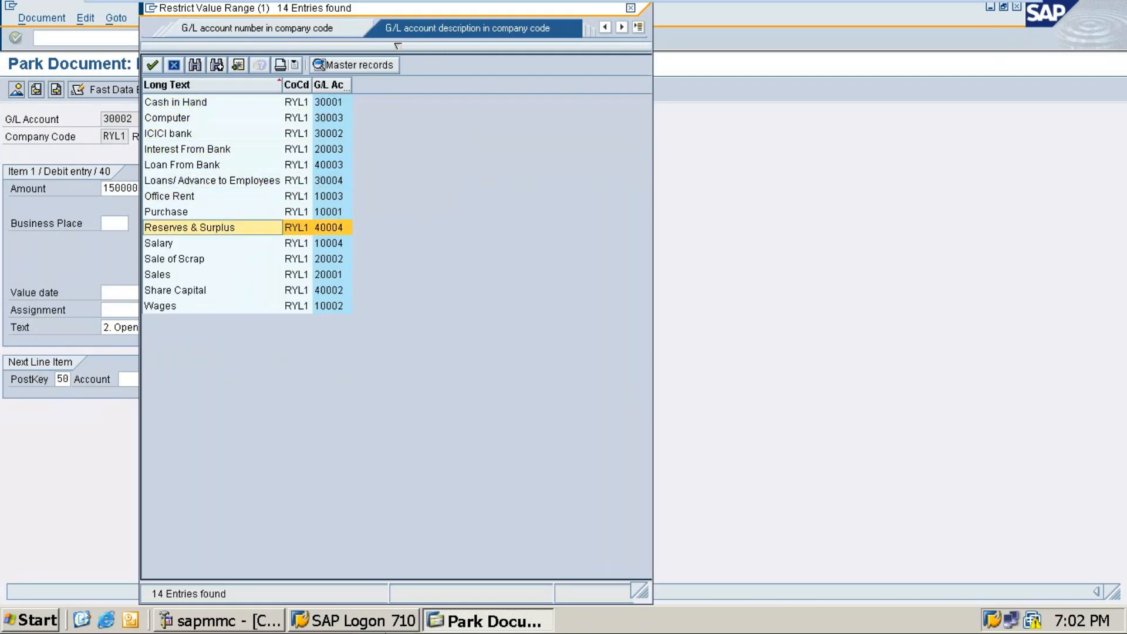
key("Up")
key("Up")
key("Up")
key("Up")
key("Up")
key("Up")
key("Up")
key("Up")
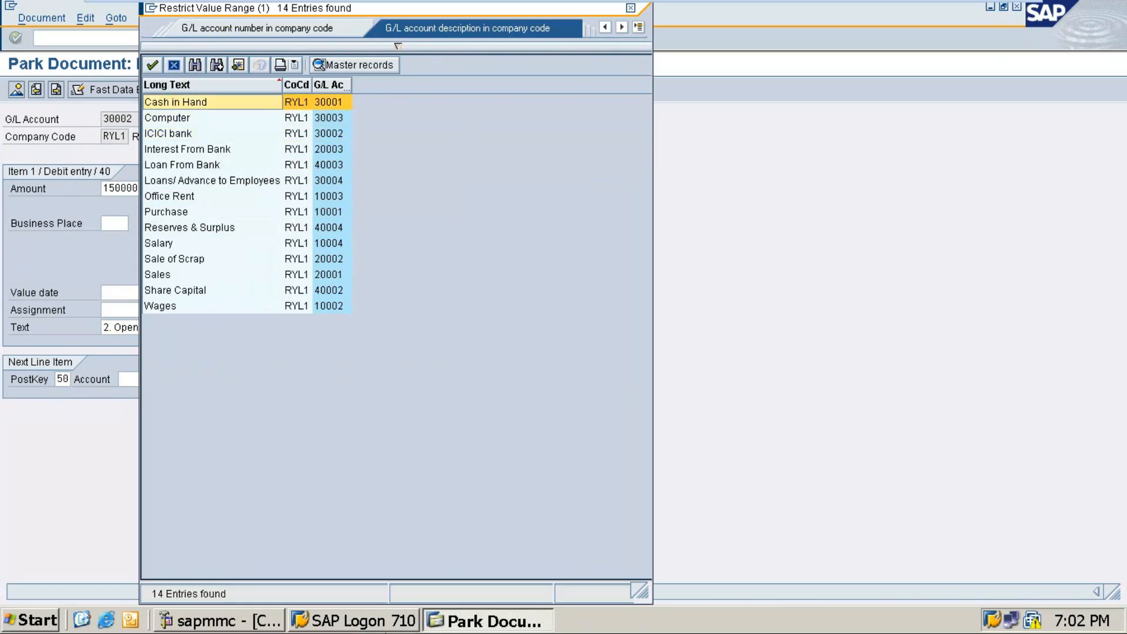
key("Escape")
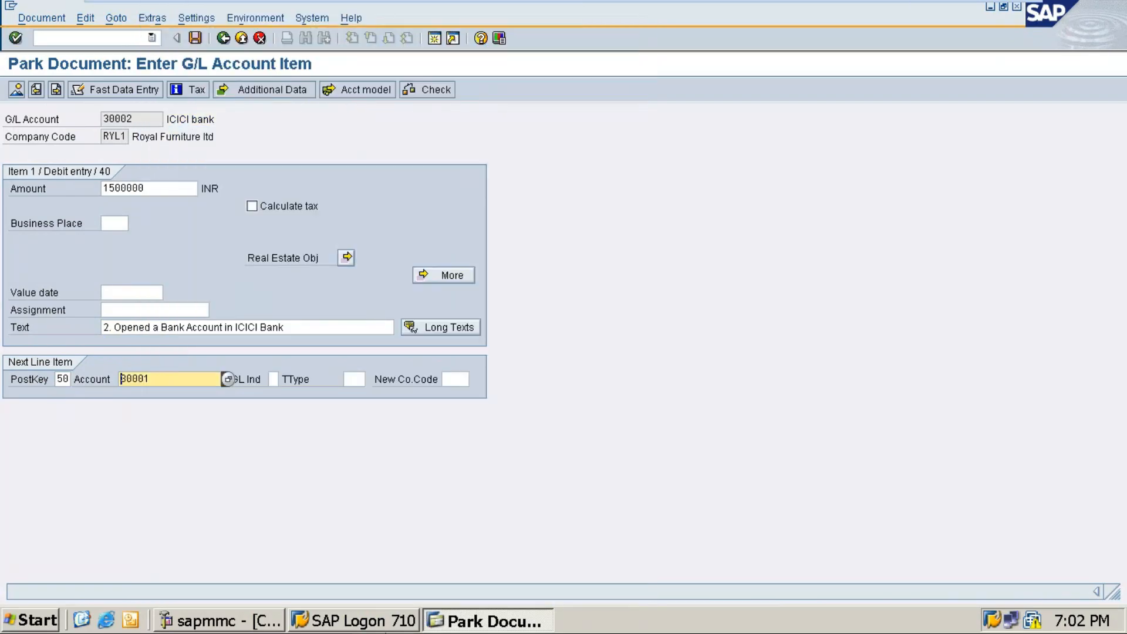
key("Return")
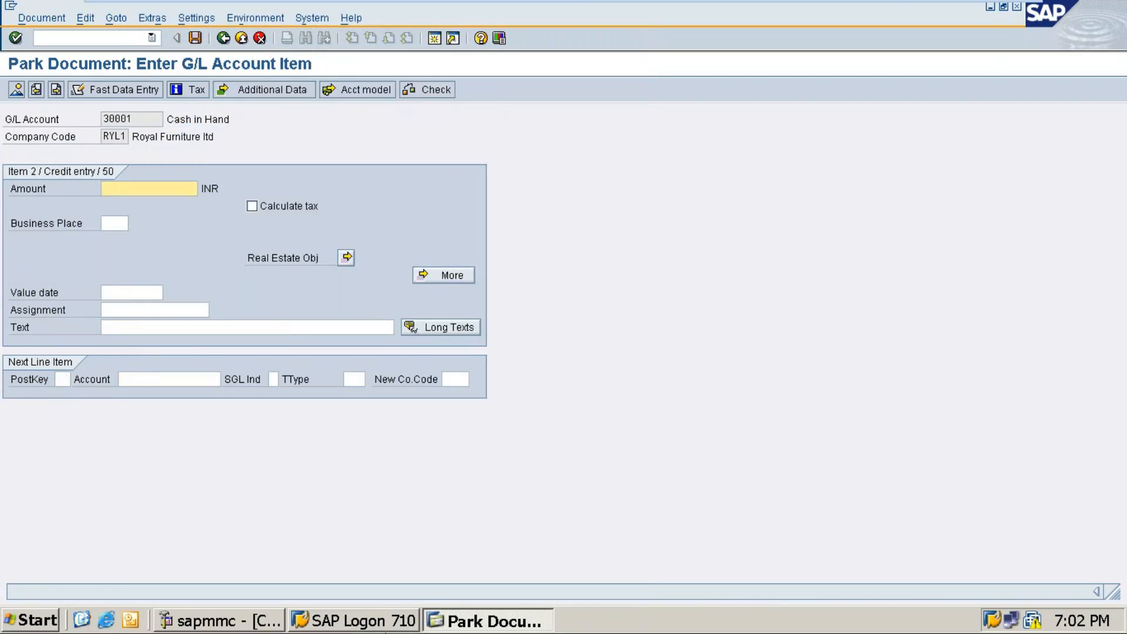
Copy the amount with * and the text with + into the Cash in Hand credit item, and park the document.
type("*")
left_click(194, 327)
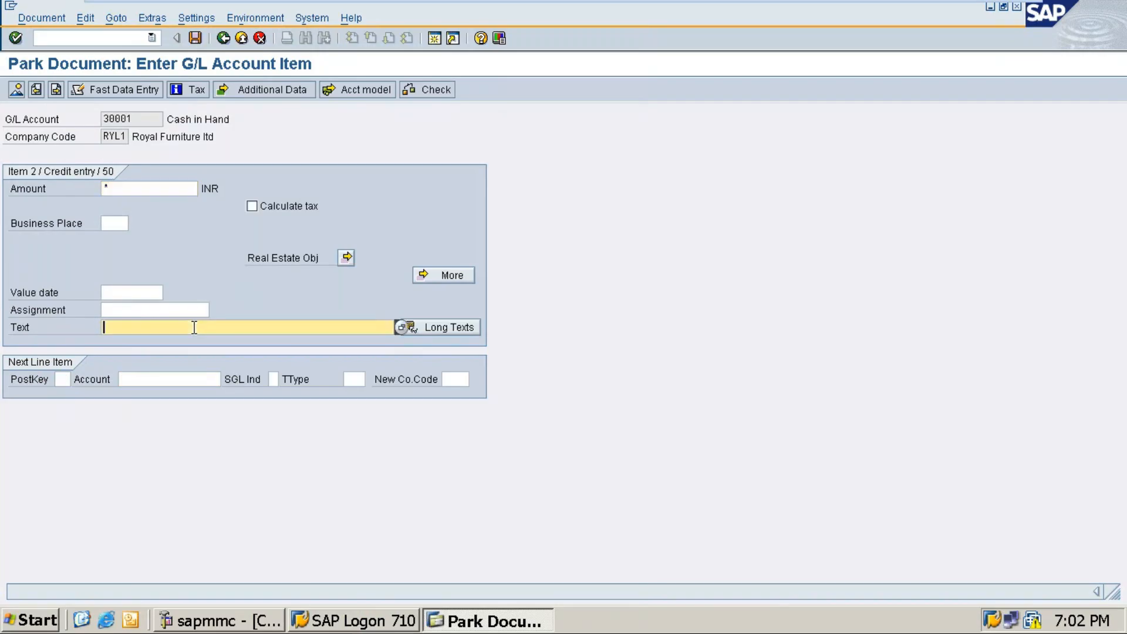
type("+")
key("ctrl+s")
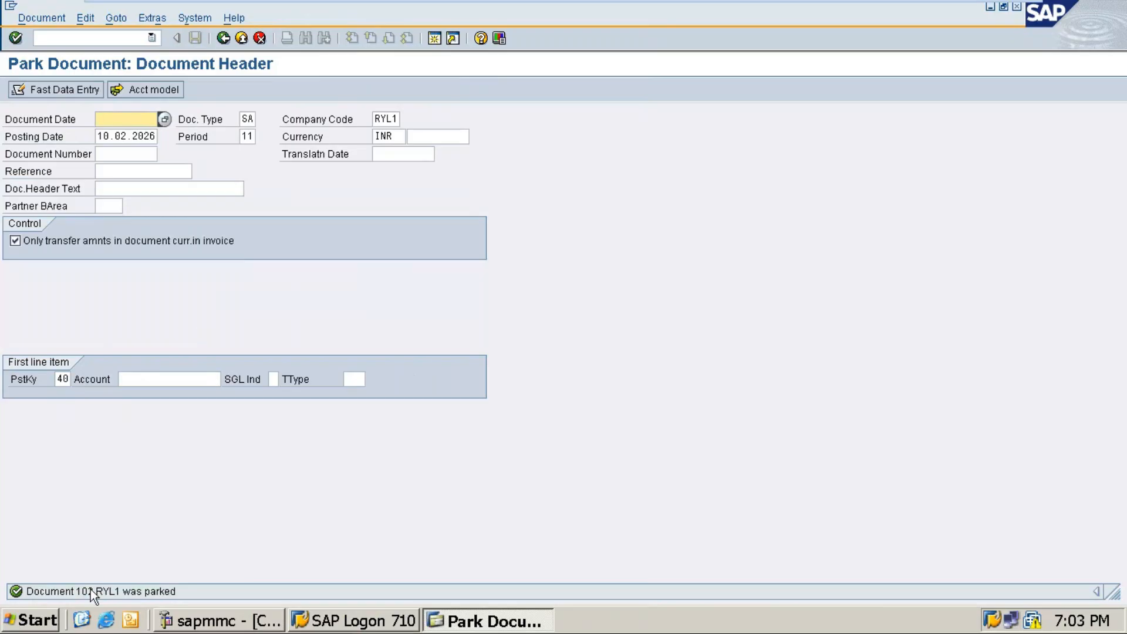
Switch to the Word notes and review the From and To numbers of the SA document type in the FB1N number range table.
left_click(976, 11)
scroll(650, 272, "up", 10)
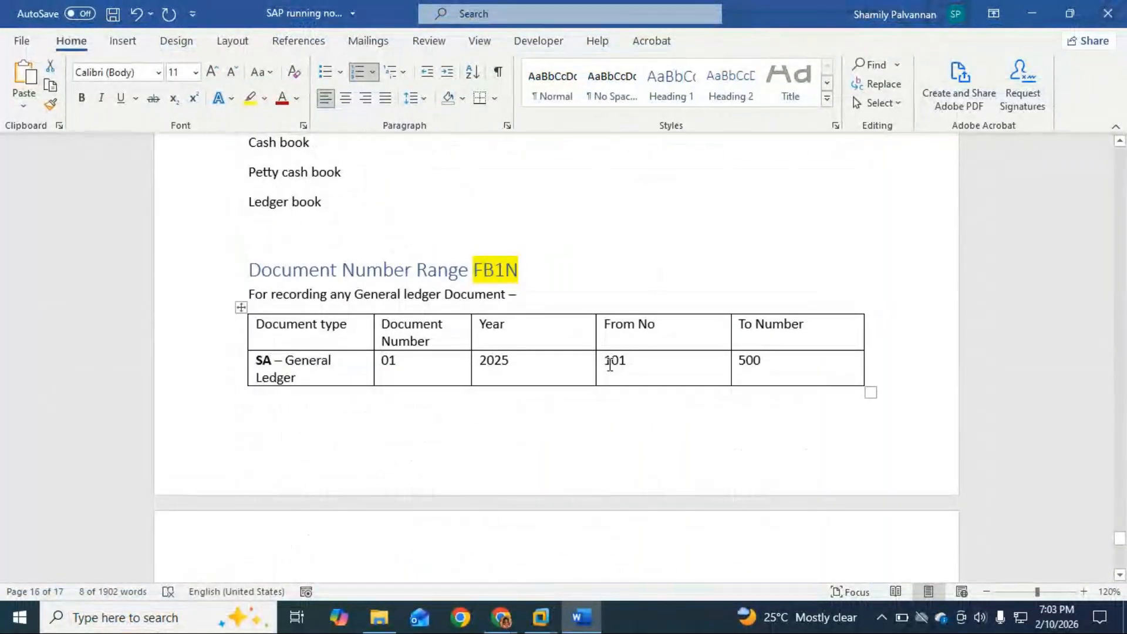
left_click_drag(606, 360, 767, 369)
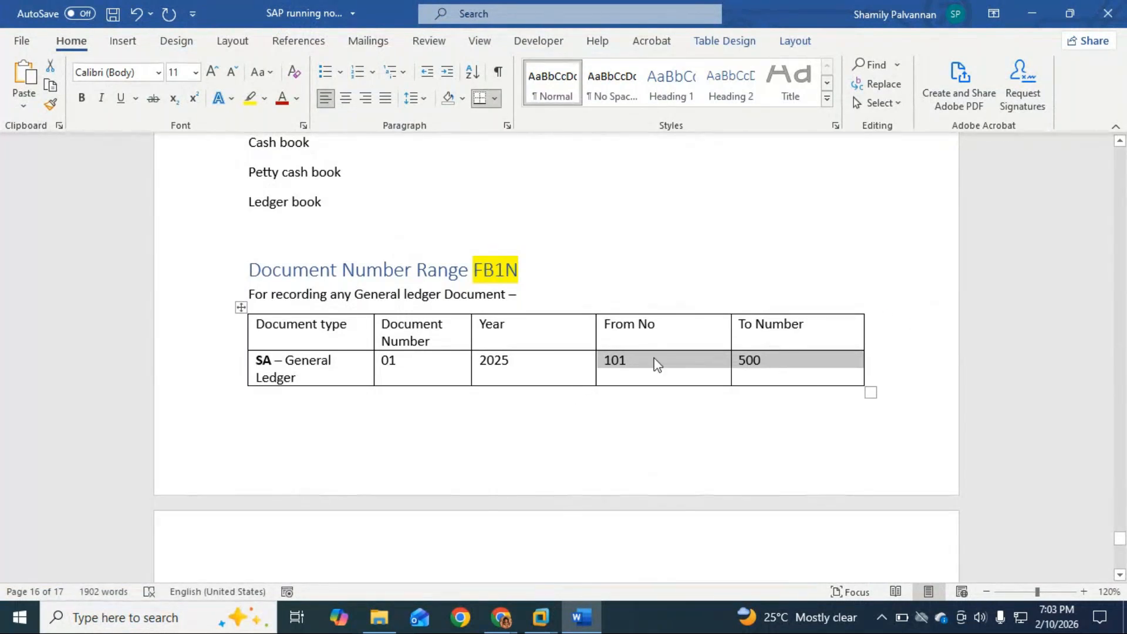
left_click(656, 364)
double_click(610, 368)
left_click(658, 365)
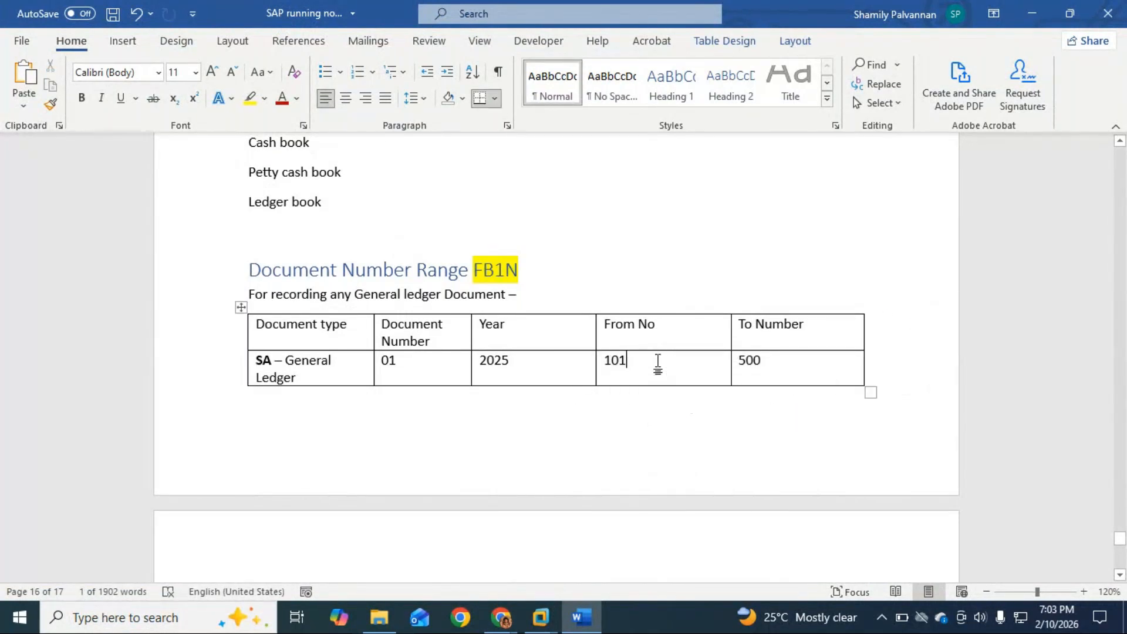
double_click(613, 367)
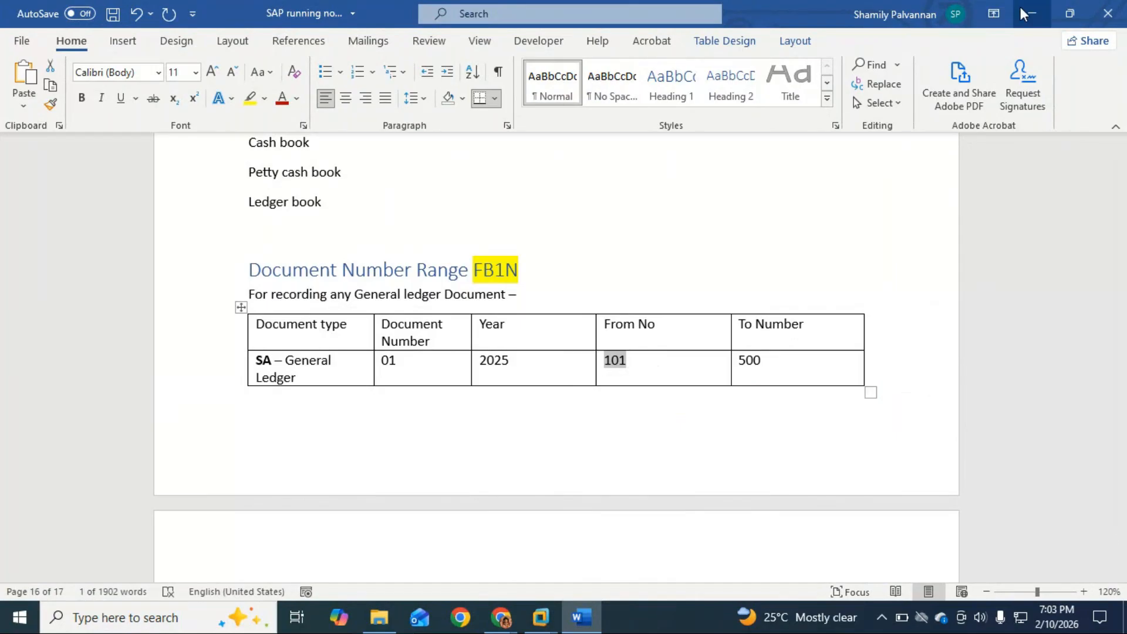
Switch from the Word notes to the SAP session and exit document parking to SAP Easy Access with /n.
left_click(1028, 13)
mouse_move(541, 616)
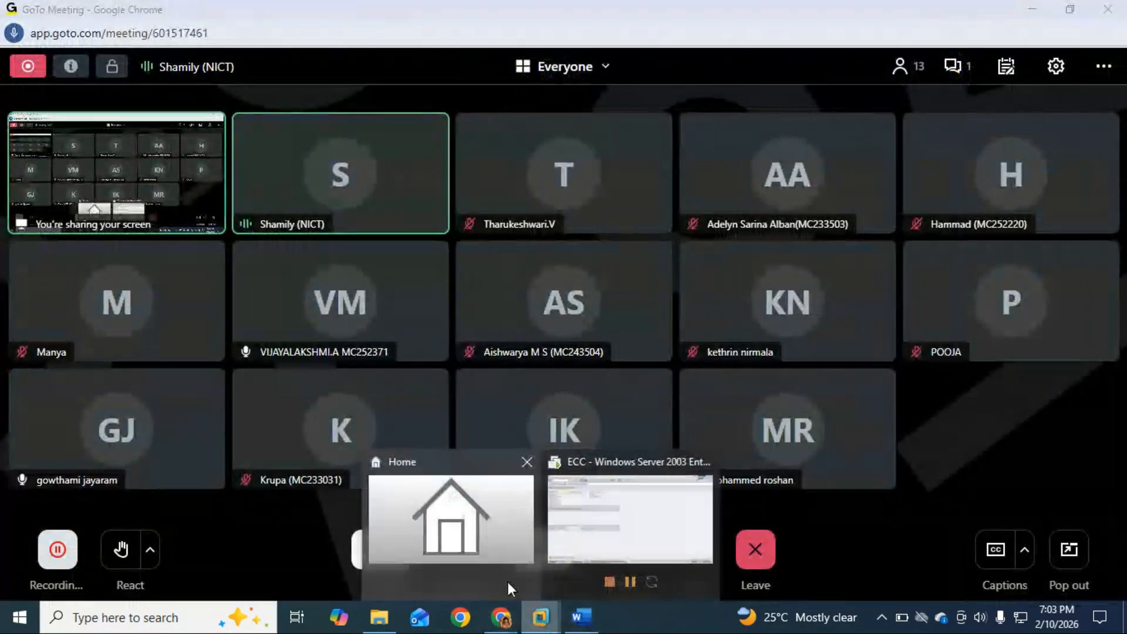
left_click(600, 537)
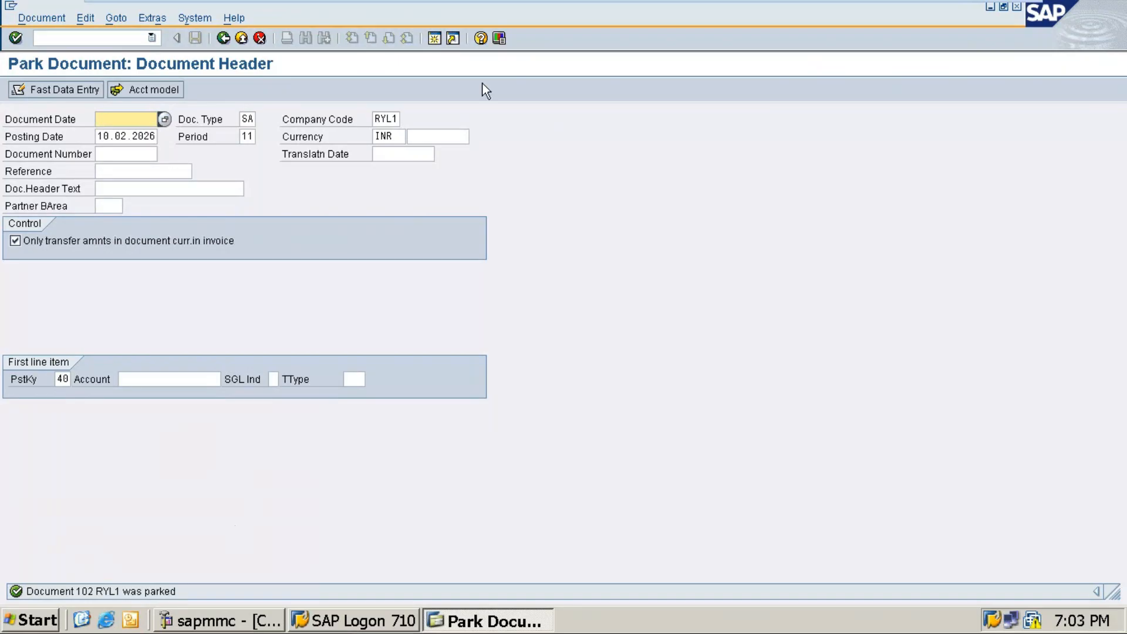
left_click(227, 41)
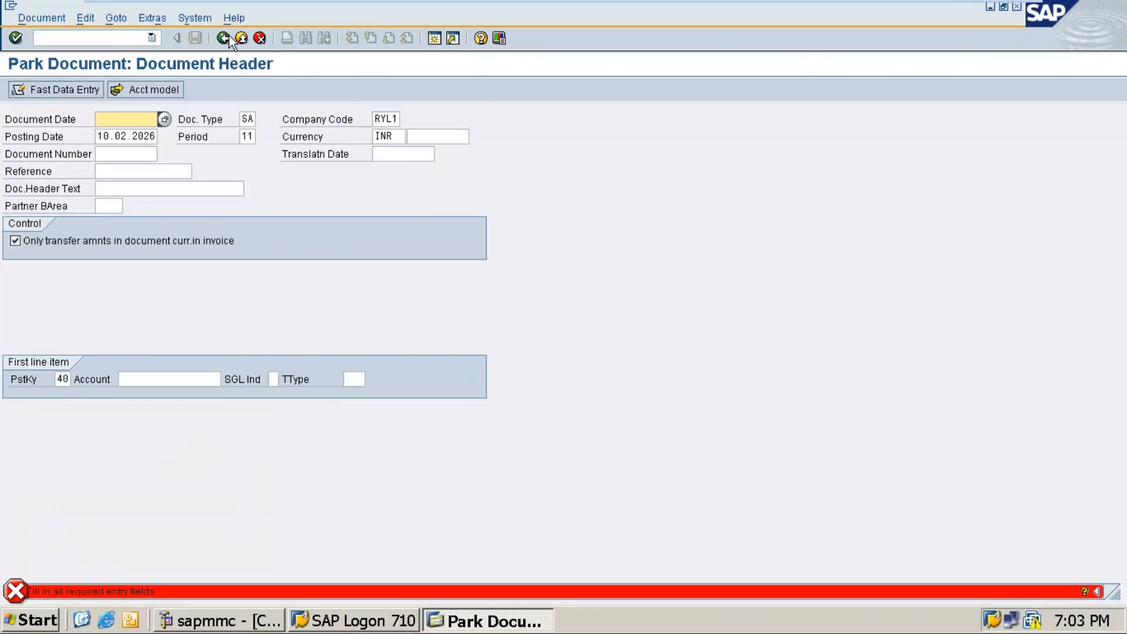
left_click(76, 35)
type("/n")
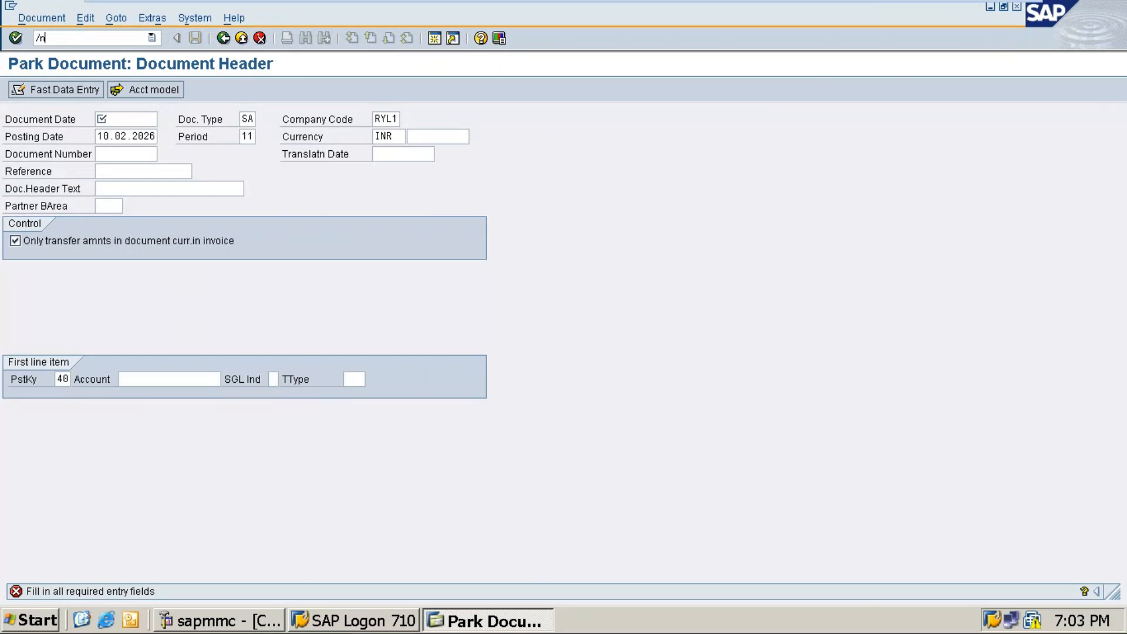
key("Return")
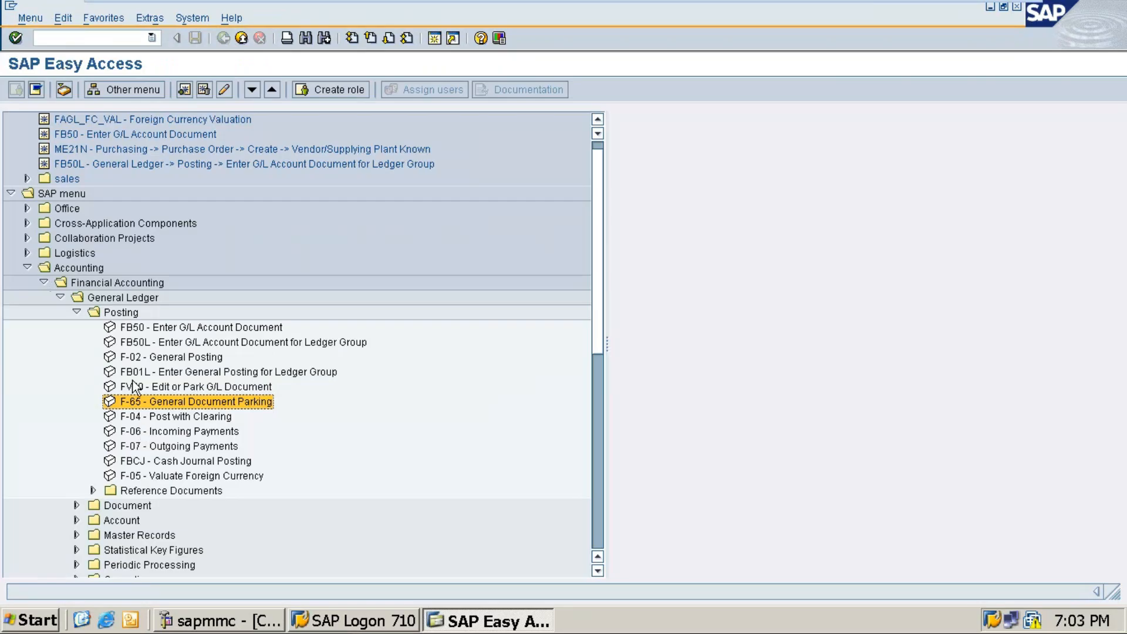
Open the FBV3 - Display transaction from the Parked Documents folder of the General Ledger documents.
scroll(157, 440, "down", 1)
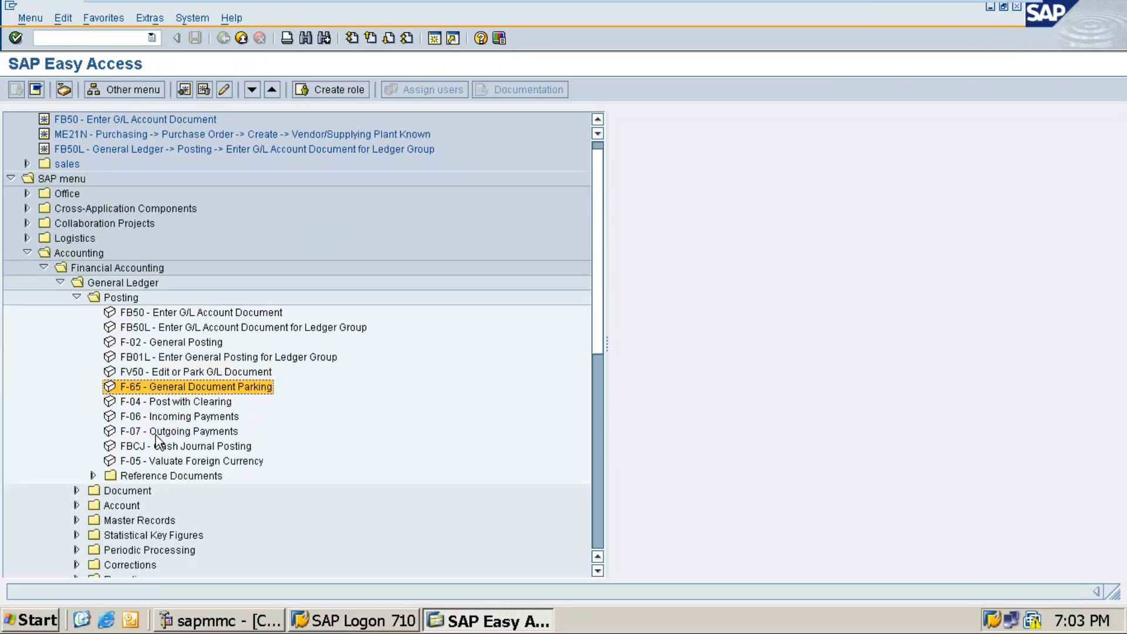
left_click(77, 298)
left_click(76, 312)
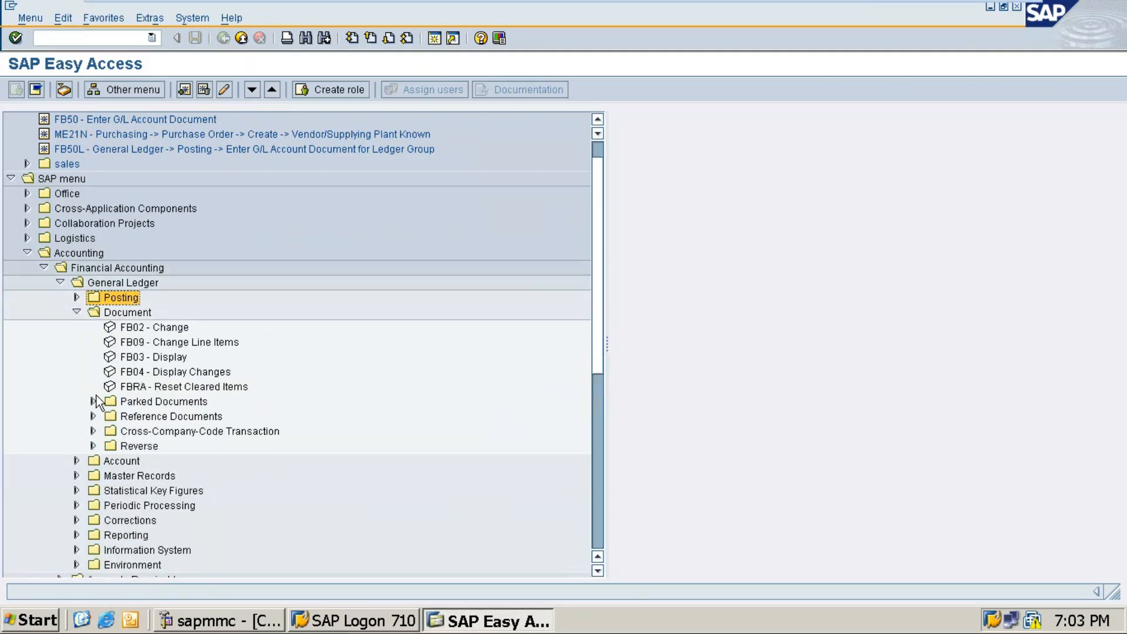
left_click(93, 402)
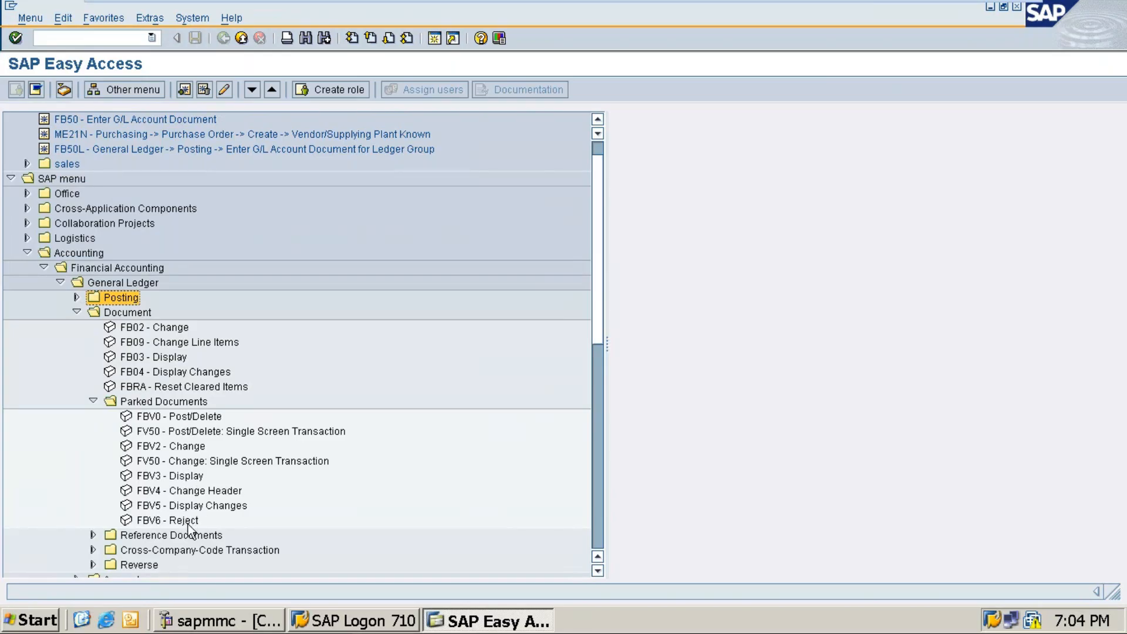
left_click(186, 505)
left_click(187, 489)
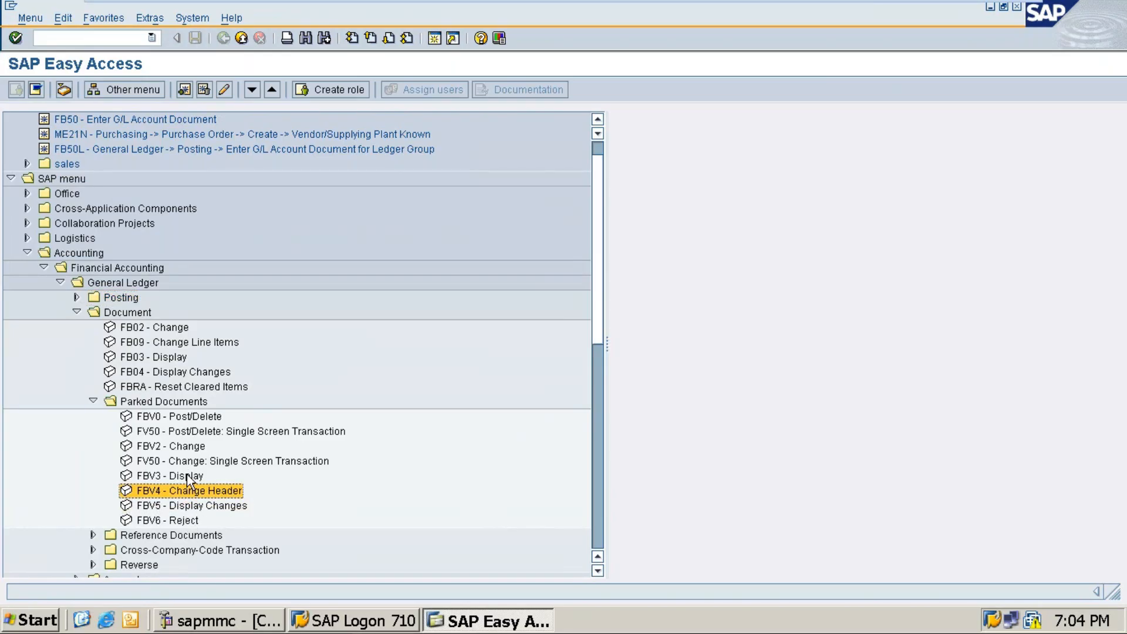
left_click(189, 477)
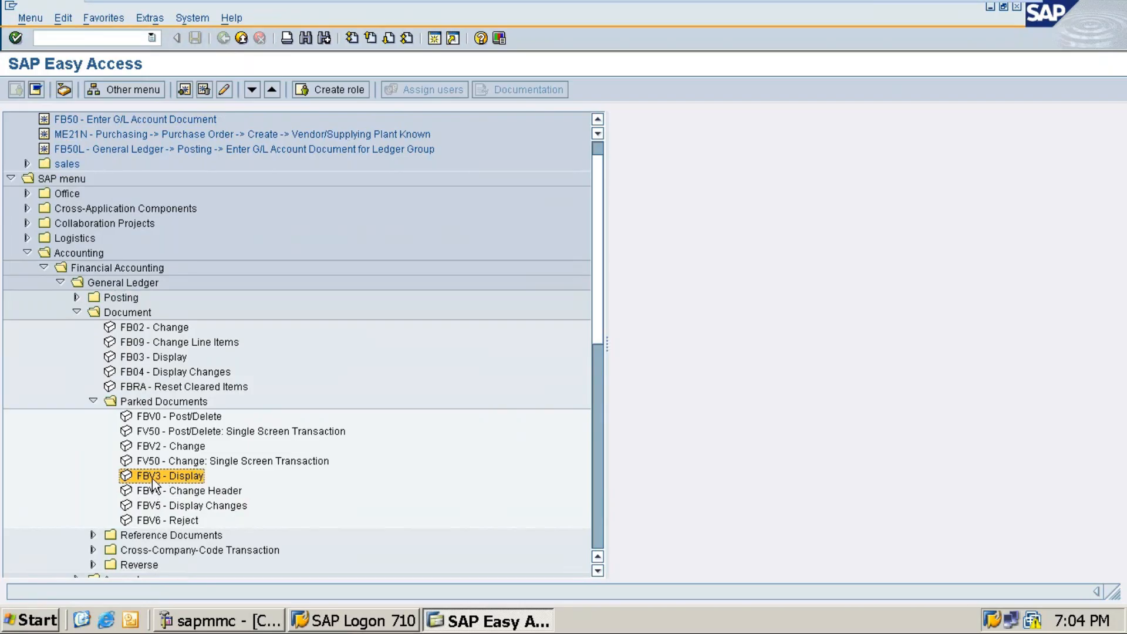
left_click(88, 36)
double_click(160, 474)
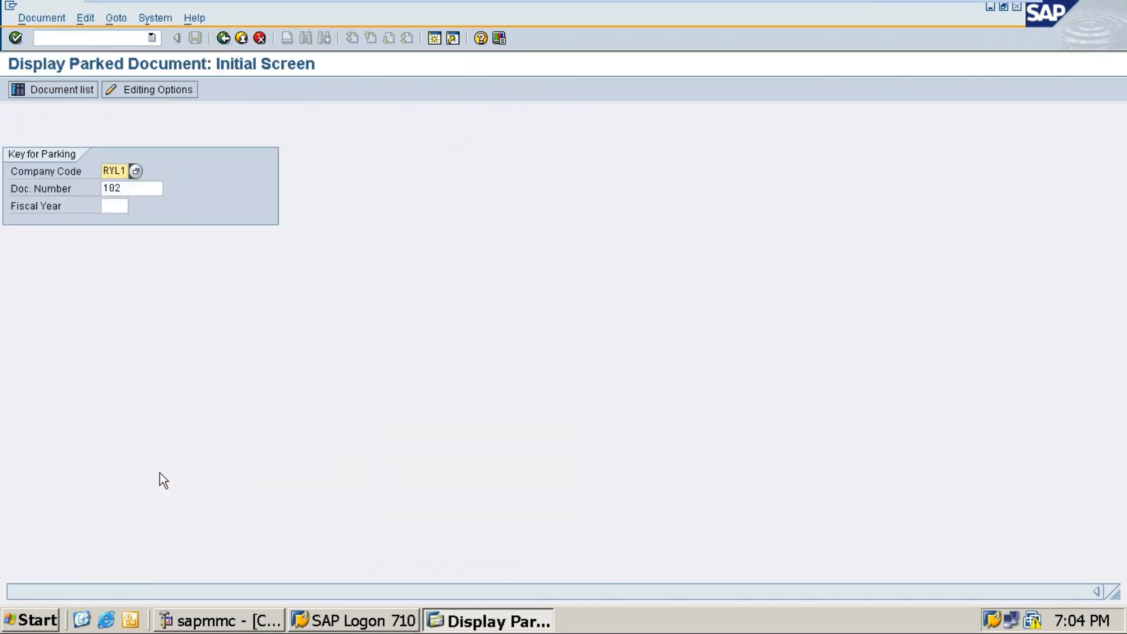
Display parked document 101 of fiscal year 2025, check its line items, and return to the initial screen.
left_click(144, 188)
type("101")
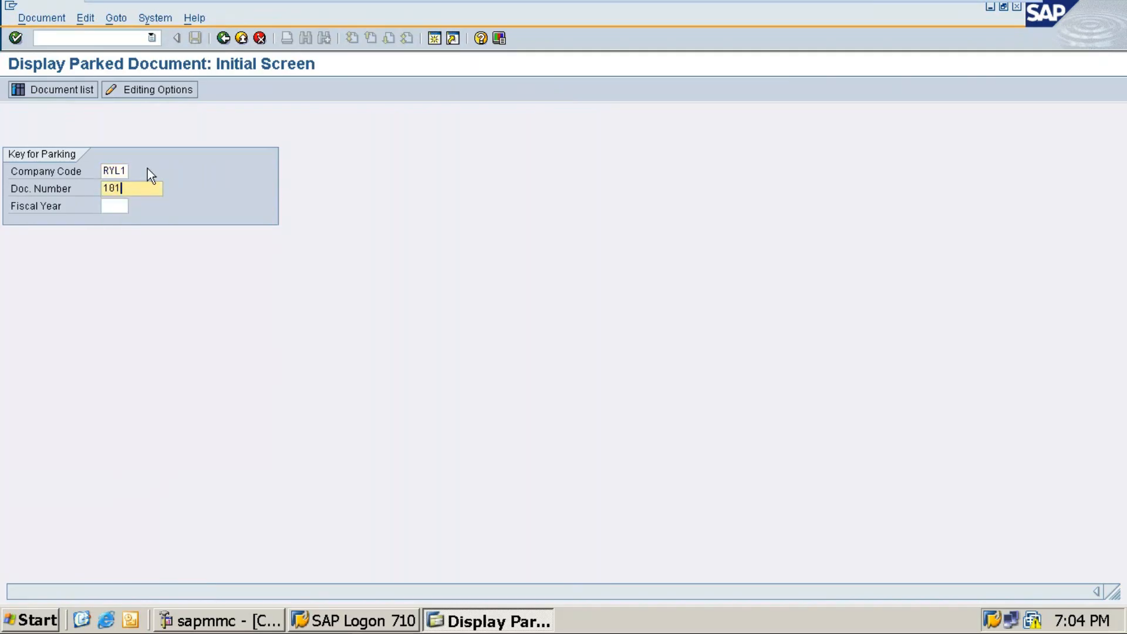
key("Tab")
type("2025")
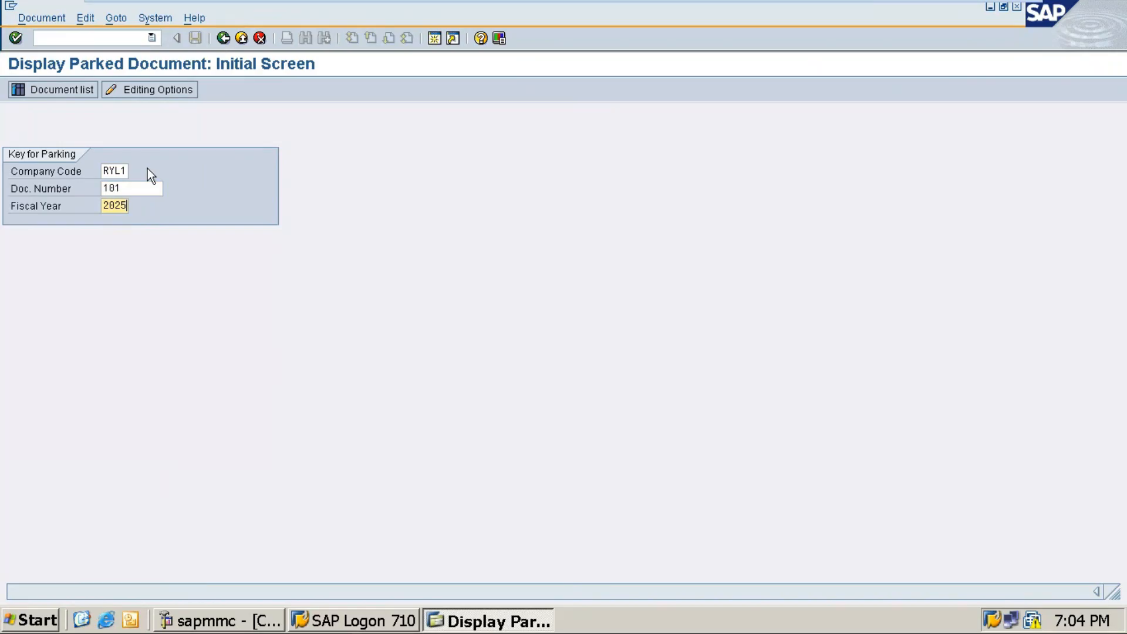
key("BackSpace")
type("5")
key("Return")
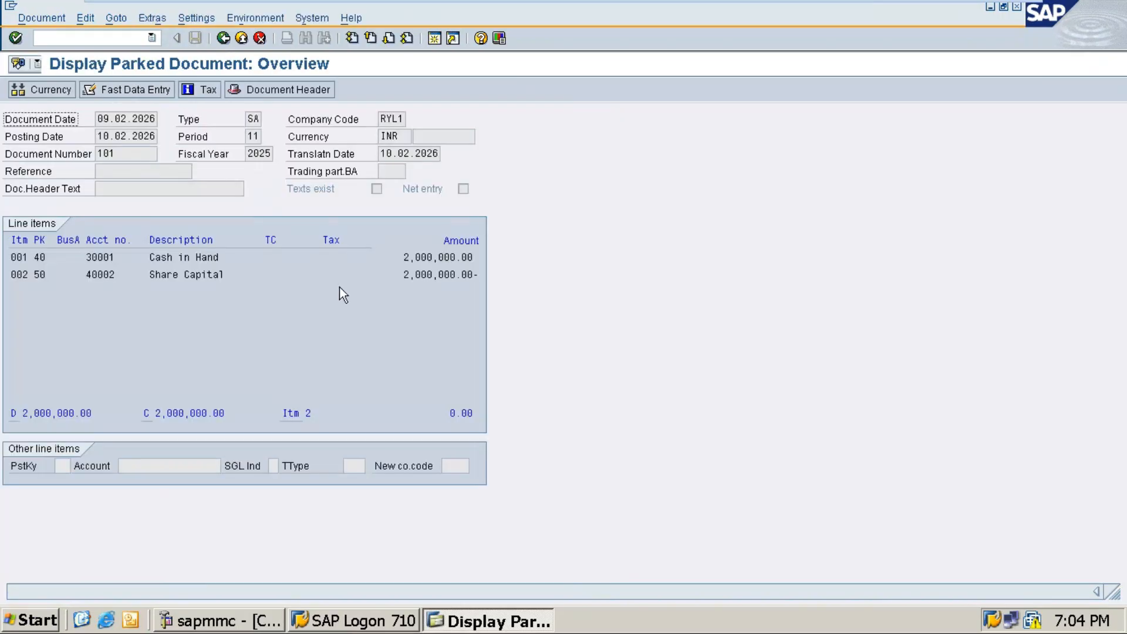
left_click(222, 39)
Display parked document 102 of fiscal year 2025, check its line items, and return to the initial screen.
left_click(133, 188)
key("BackSpace")
type("2")
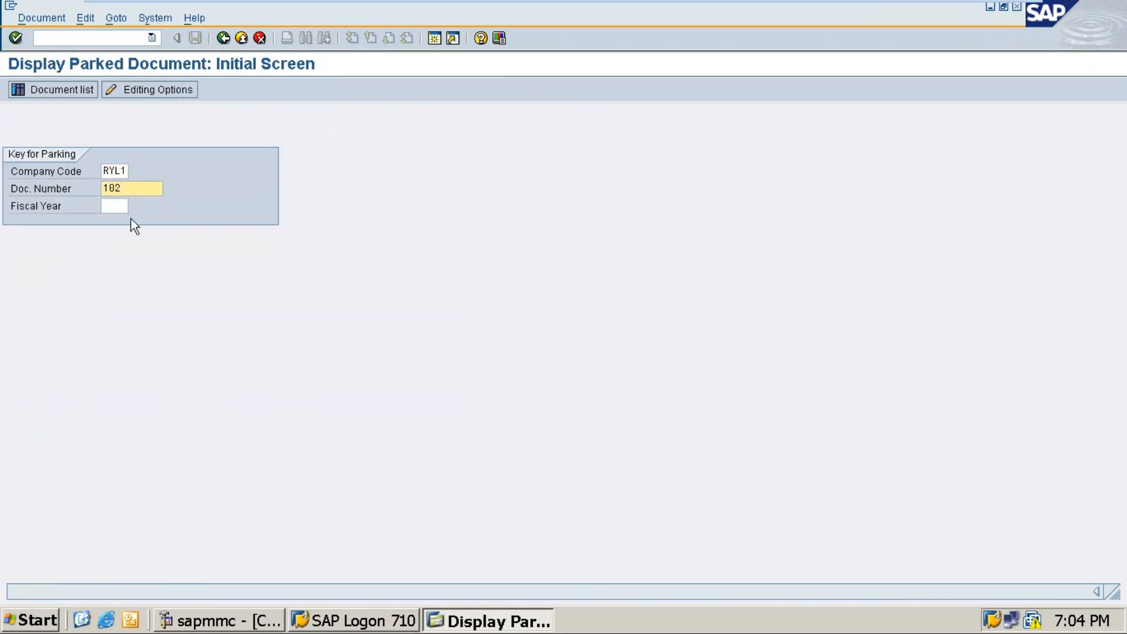
left_click(120, 207)
type("2005")
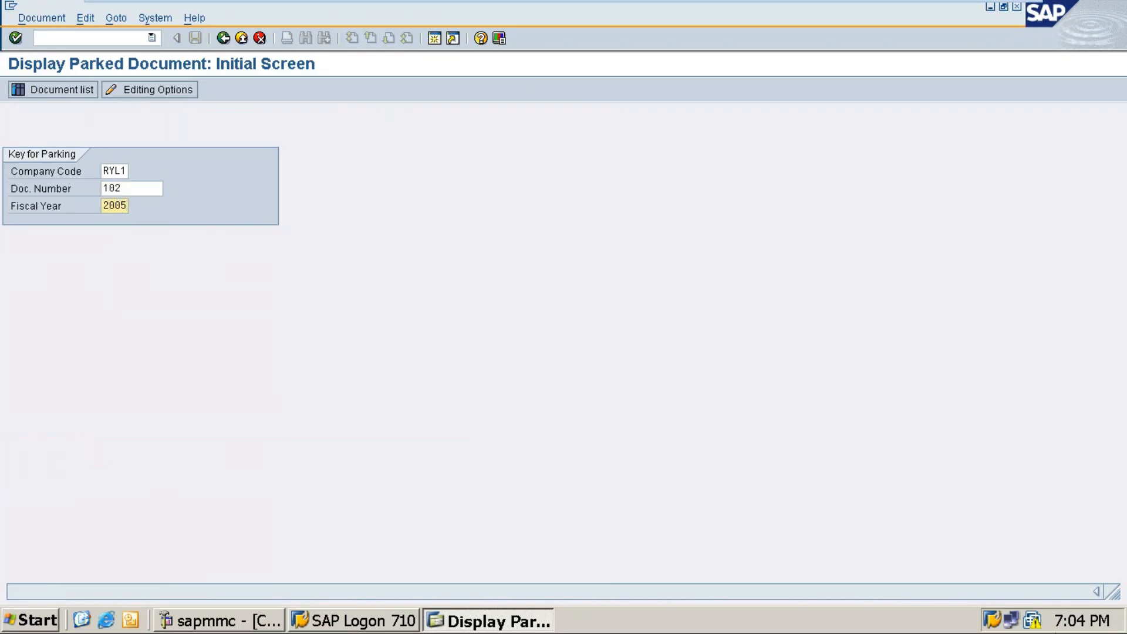
key("BackSpace")
key("BackSpace")
type("25")
key("Return")
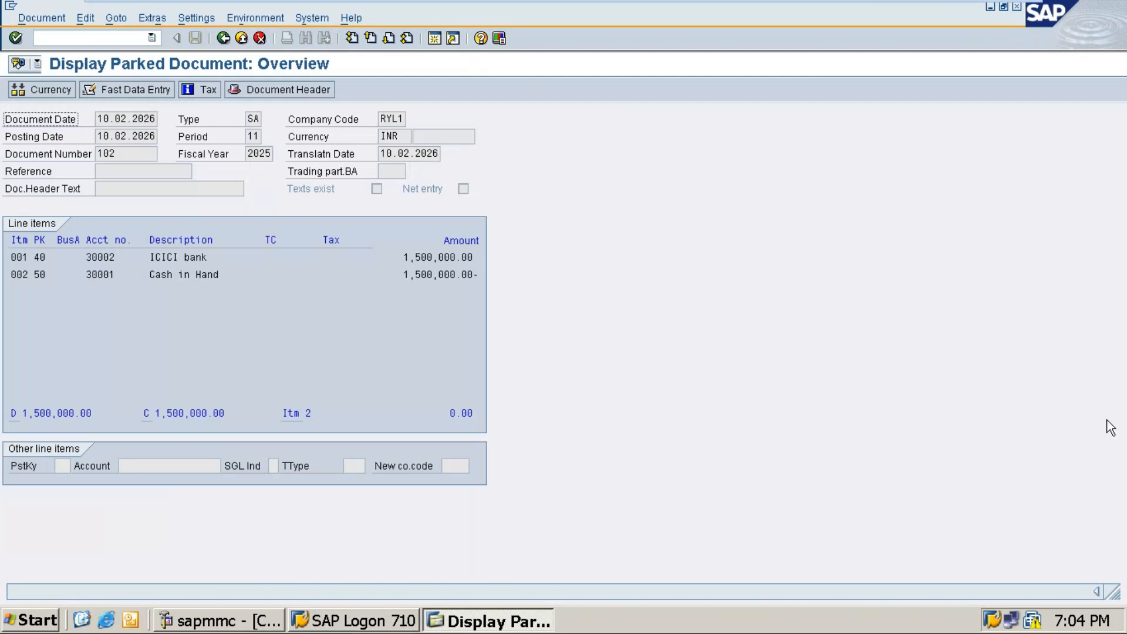
left_click(223, 39)
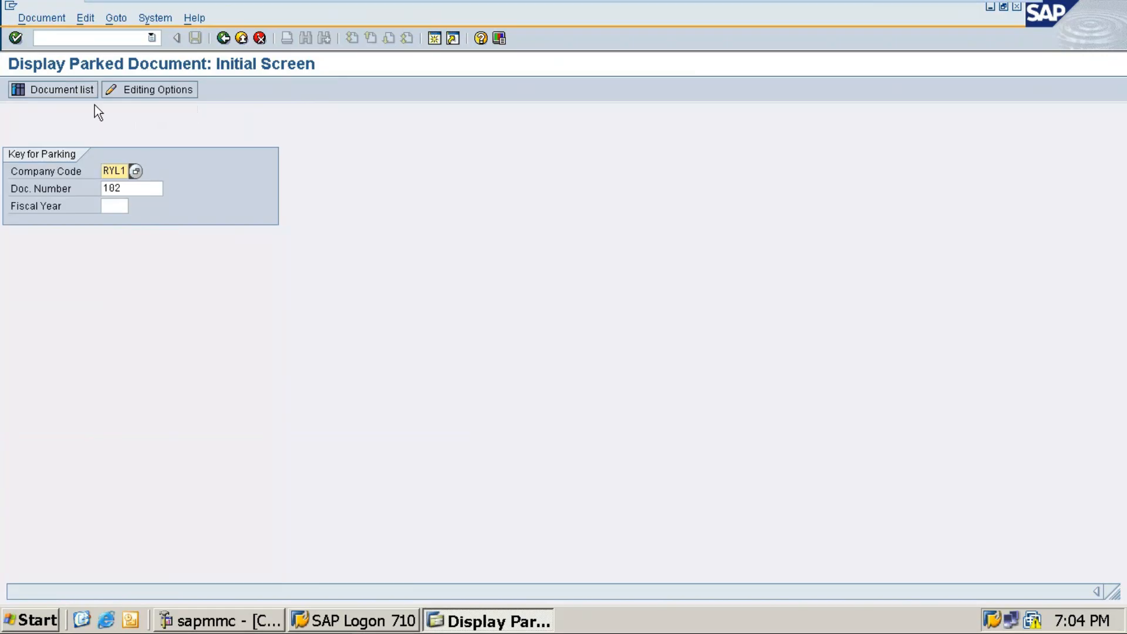
List the parked documents numbered 101 to 500 for company code RYL1 and fiscal year 2025.
left_click(86, 91)
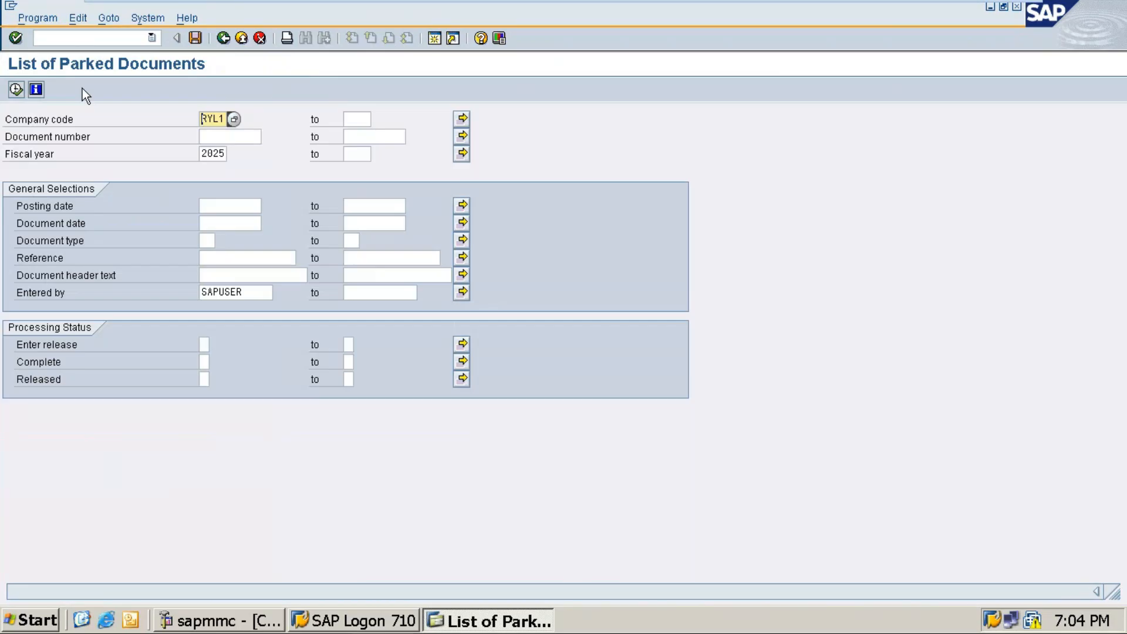
left_click(216, 137)
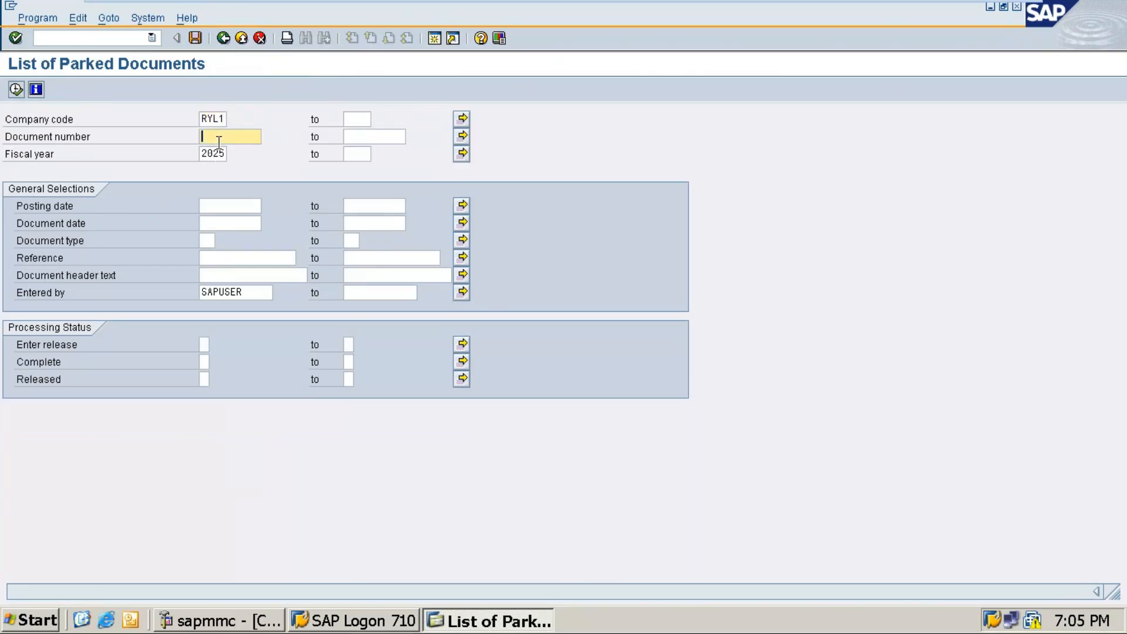
type("101")
left_click(354, 134)
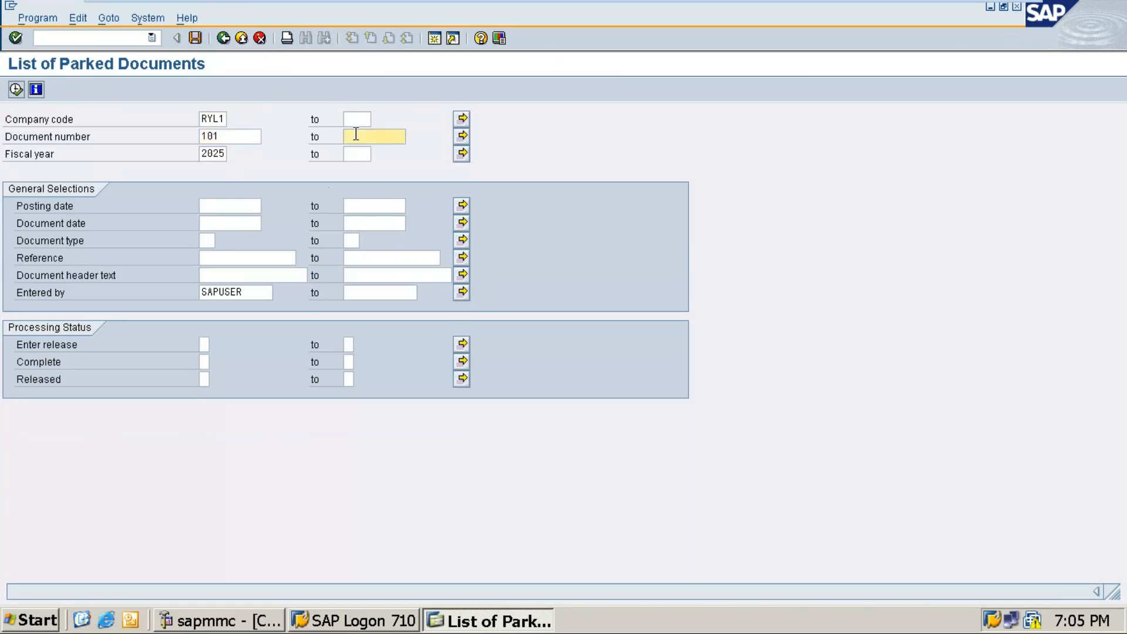
type("500")
key("Tab")
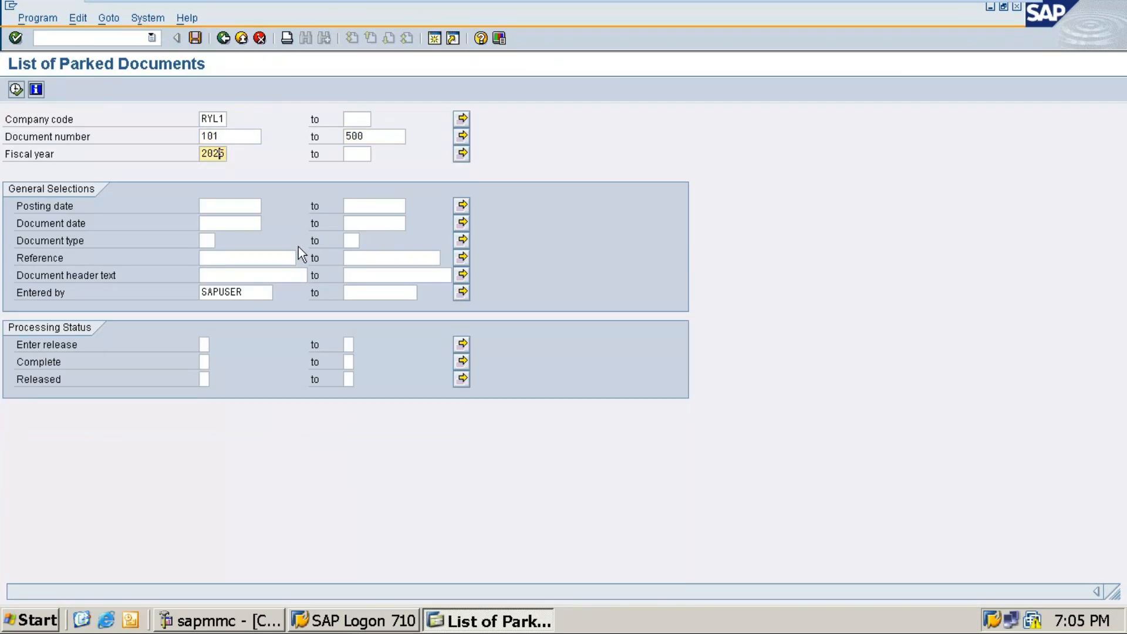
left_click(15, 89)
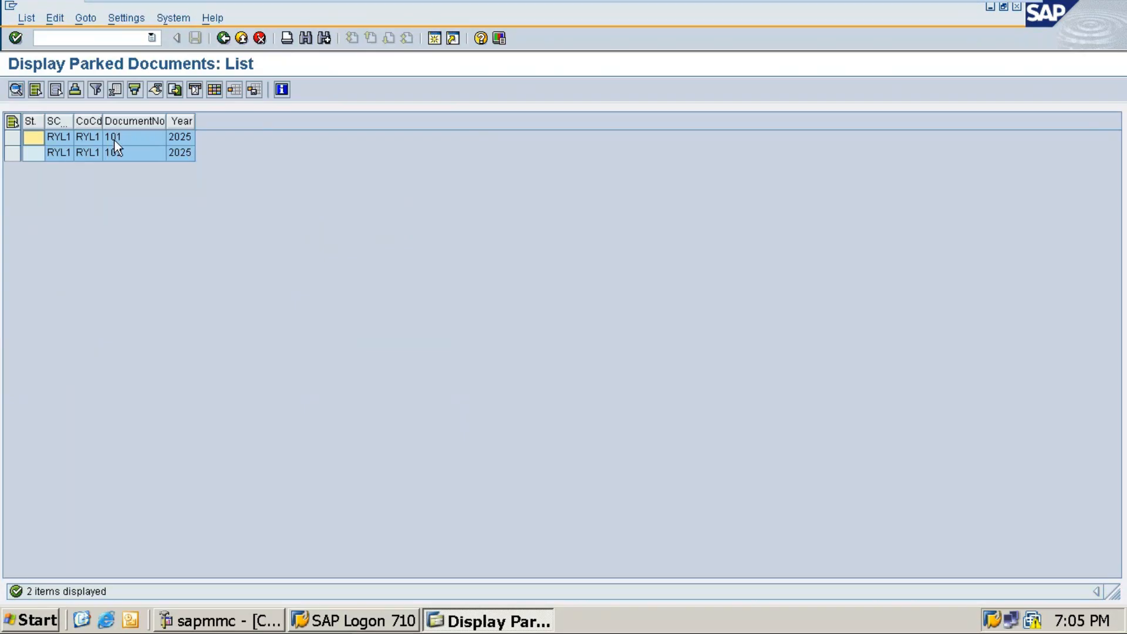
Open parked documents 101 and 102 one after the other from the list to view their line items.
double_click(83, 139)
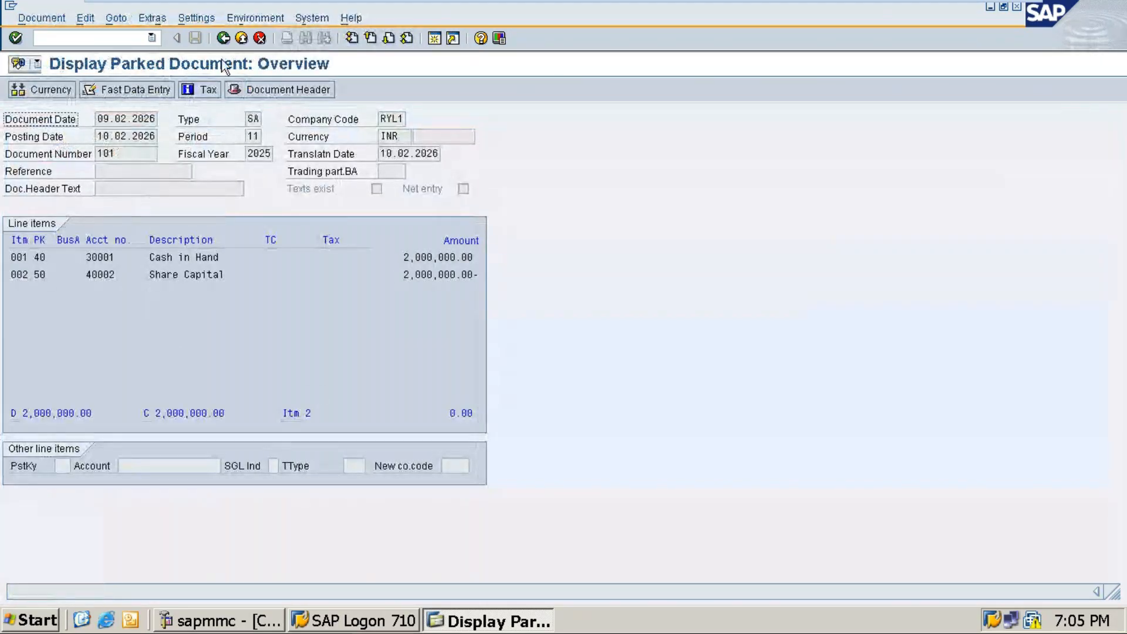
left_click(224, 38)
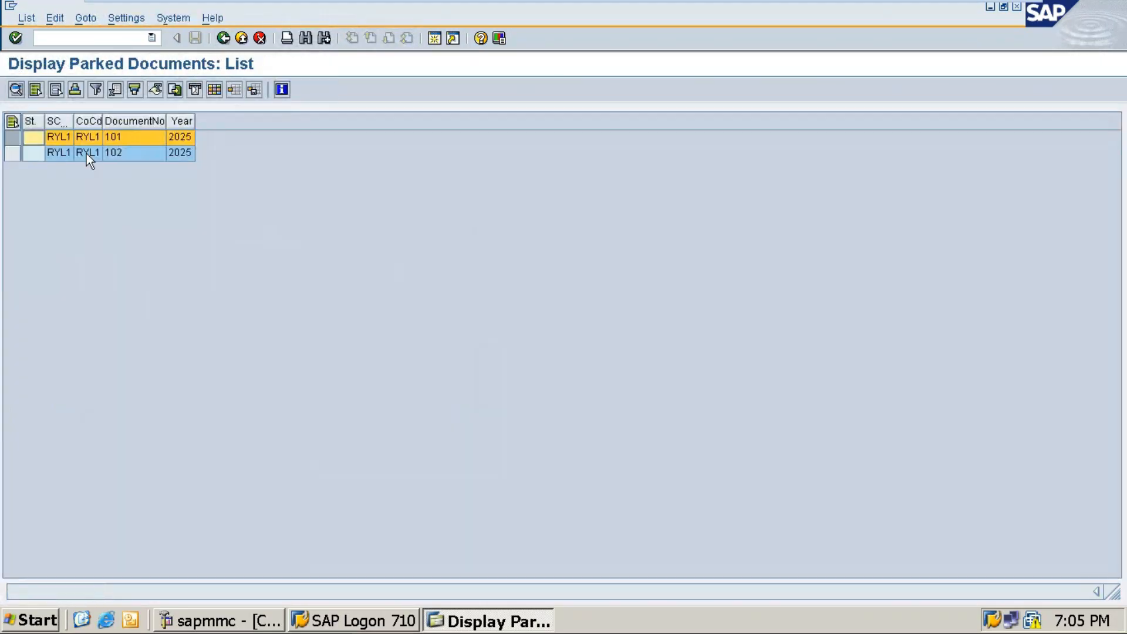
double_click(55, 152)
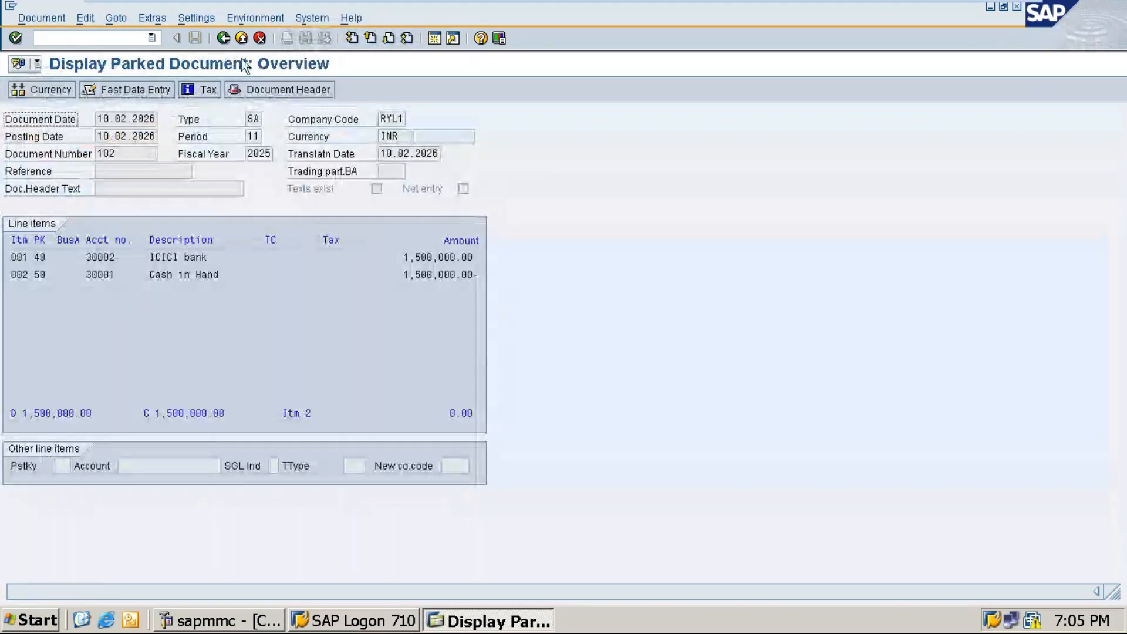
Leave the parked document display and its selection screens to return to the SAP Easy Access menu.
left_click(229, 39)
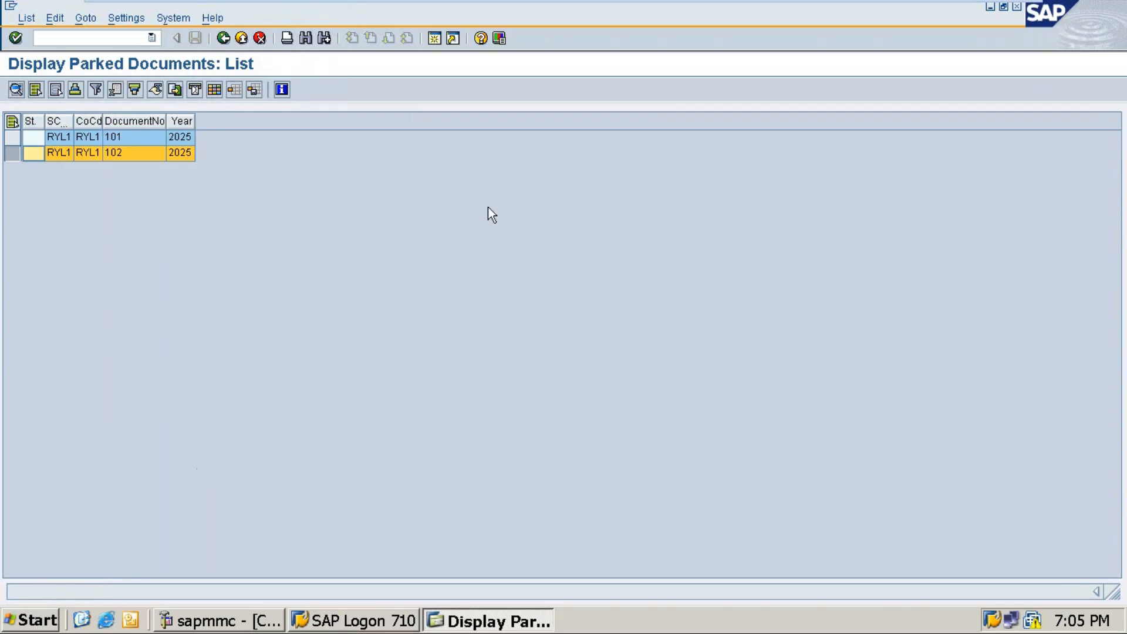
left_click(222, 40)
left_click(223, 38)
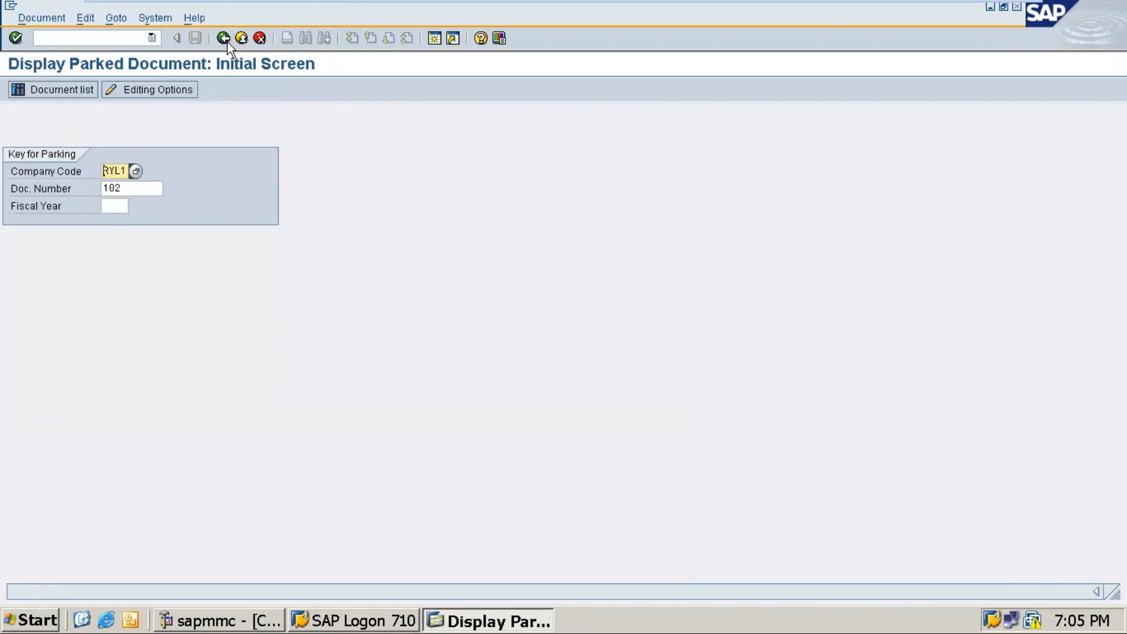
left_click(223, 39)
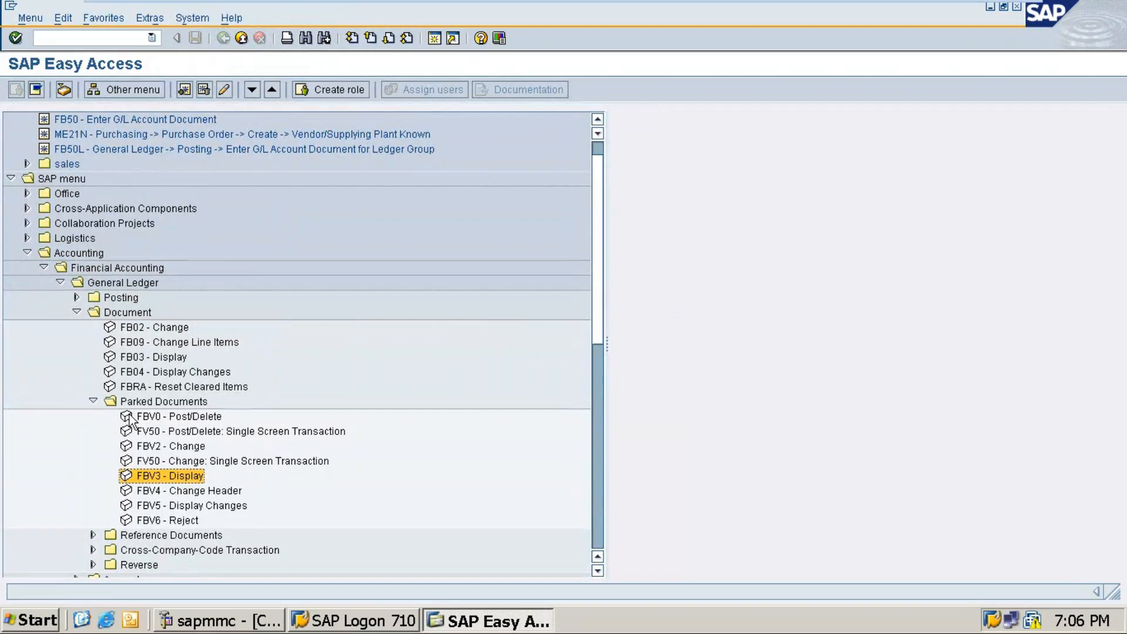
Examine the General Ledger Posting transactions and locate FV50 - Edit or Park G/L Document.
left_click(93, 402)
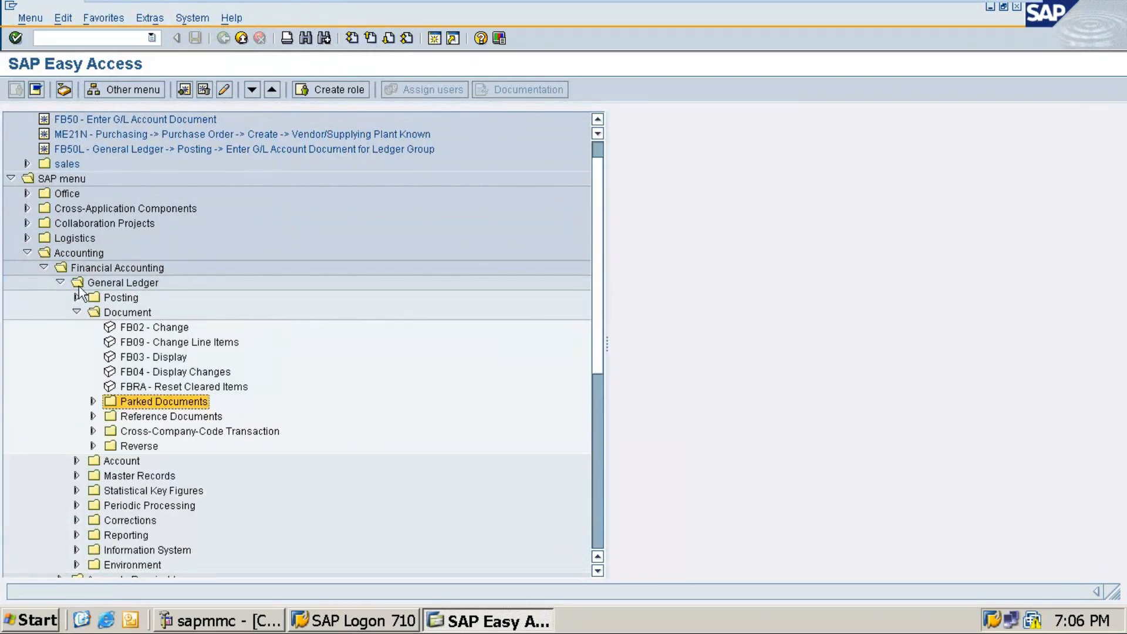
left_click(60, 284)
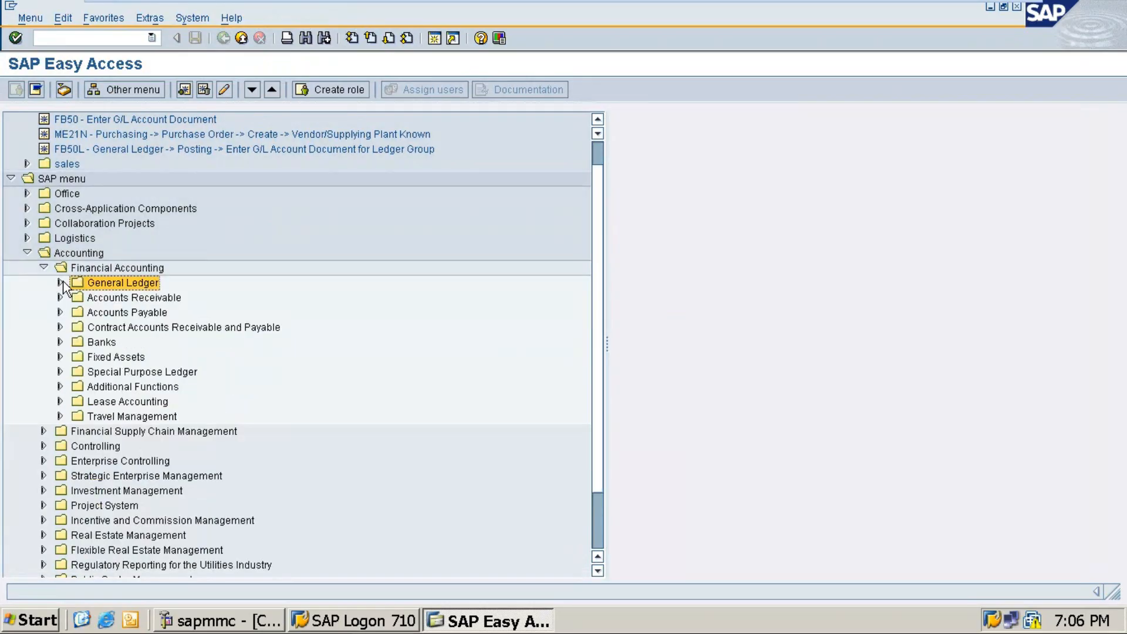
left_click(60, 283)
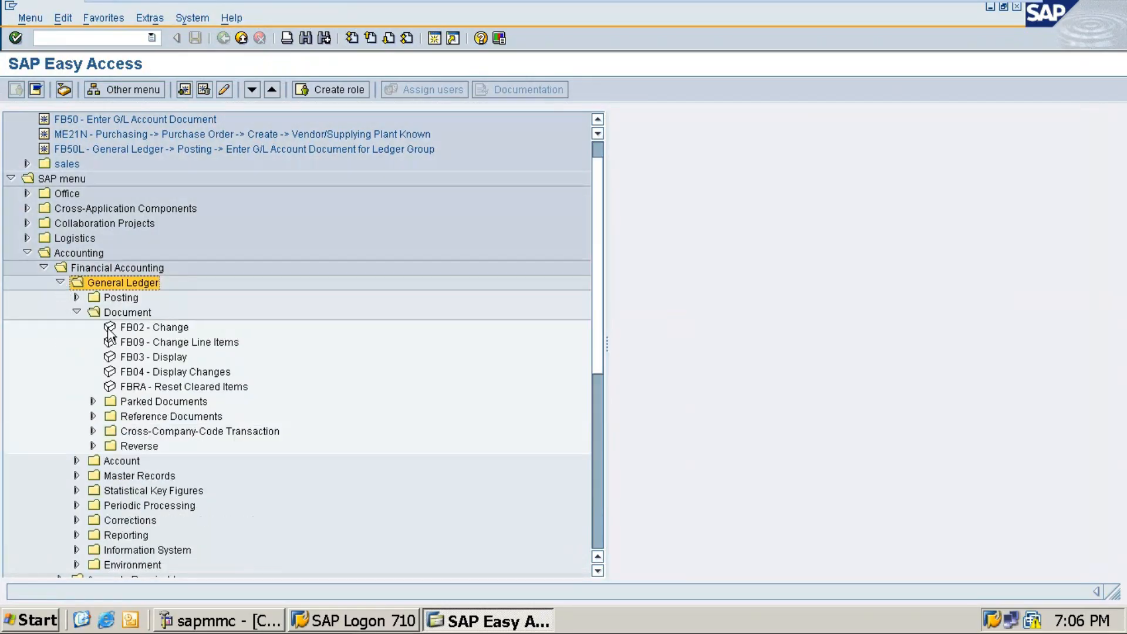
left_click(77, 297)
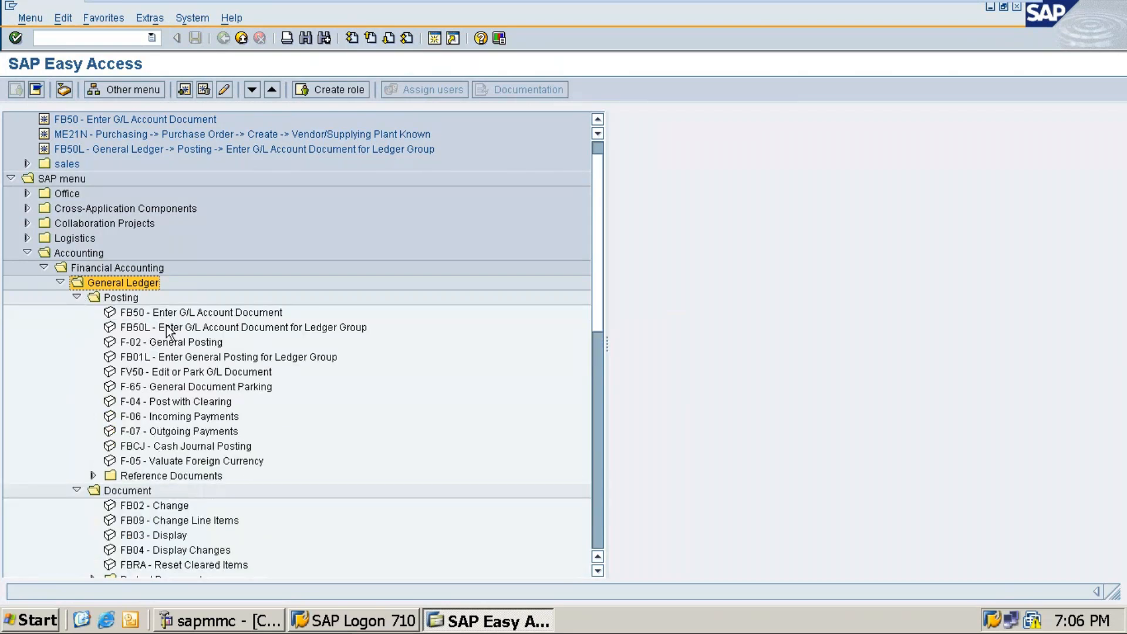
left_click(171, 374)
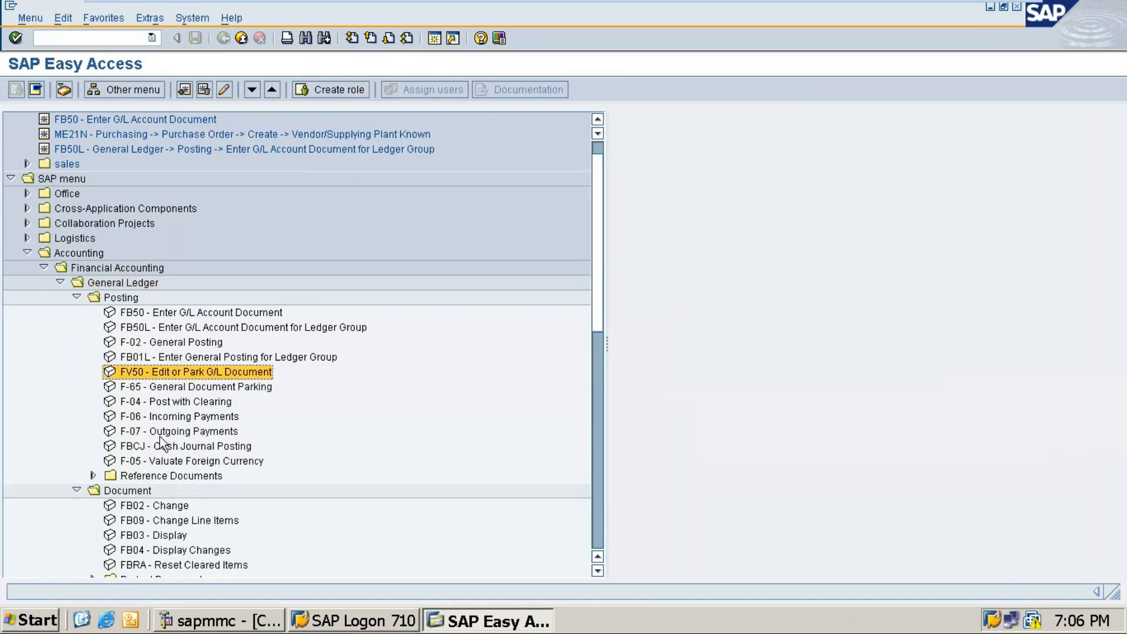
Expand the Parked Documents folder under Document and locate FBV0 - Post/Delete.
scroll(162, 441, "down", 1)
scroll(162, 442, "down", 3)
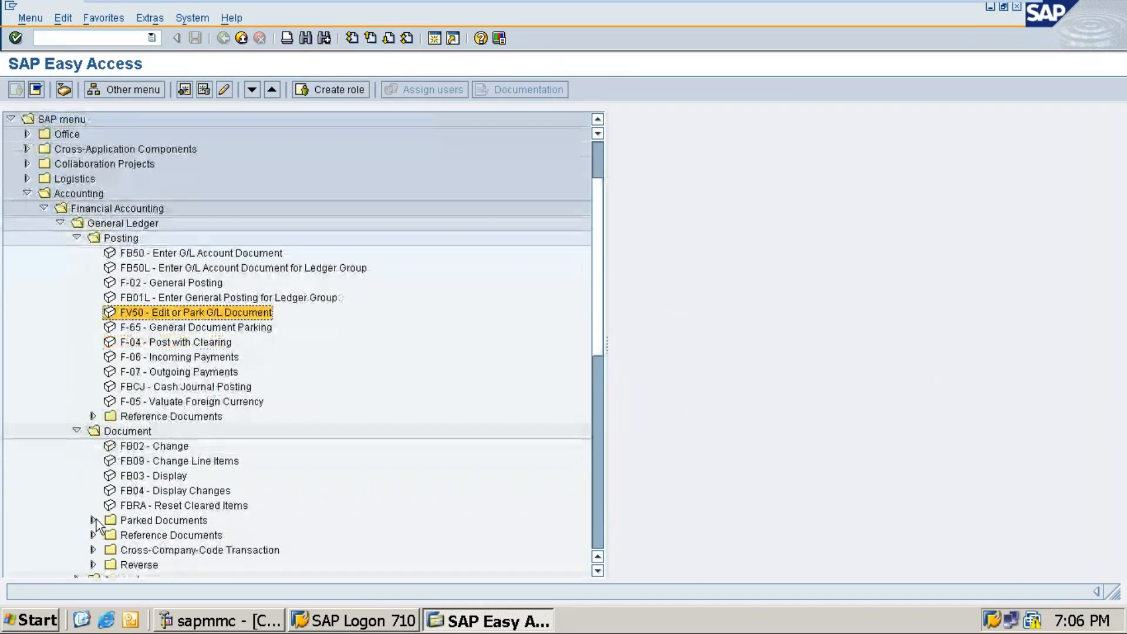
left_click(93, 521)
scroll(225, 473, "down", 1)
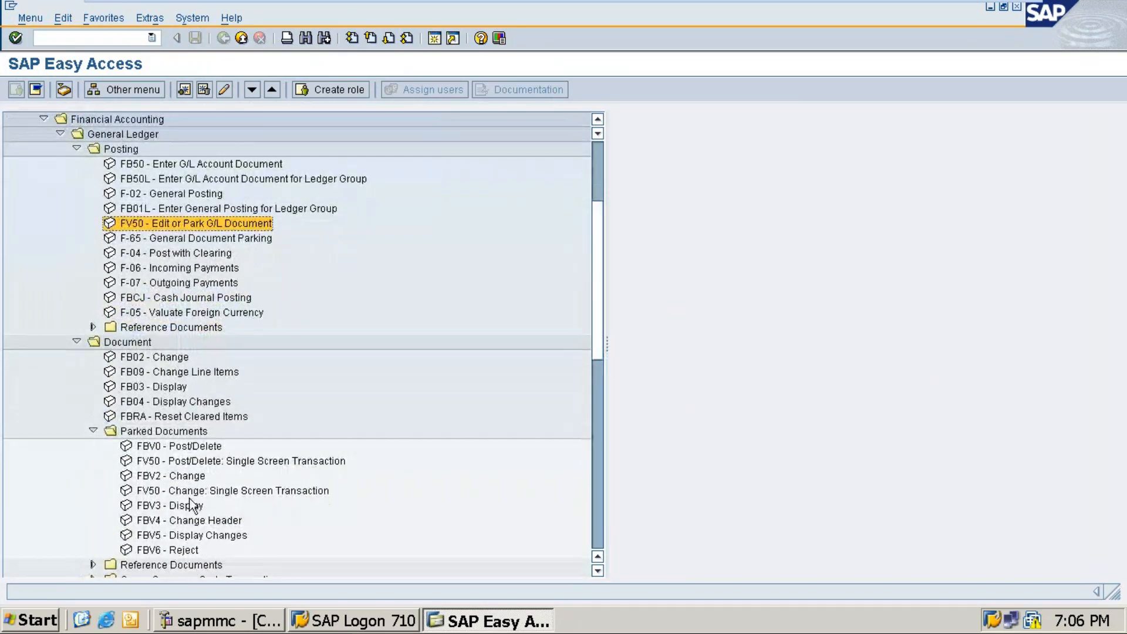
left_click(177, 449)
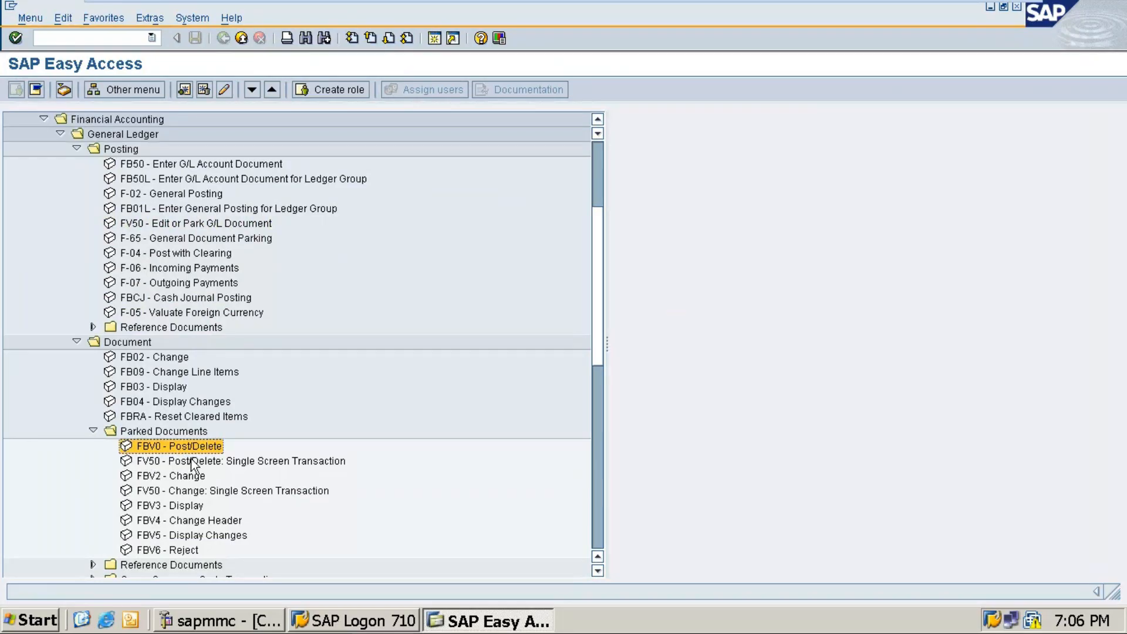
Collapse the Posting folder and trace the menu path from Accounting through Financial Accounting to Document.
scroll(193, 460, "up", 2)
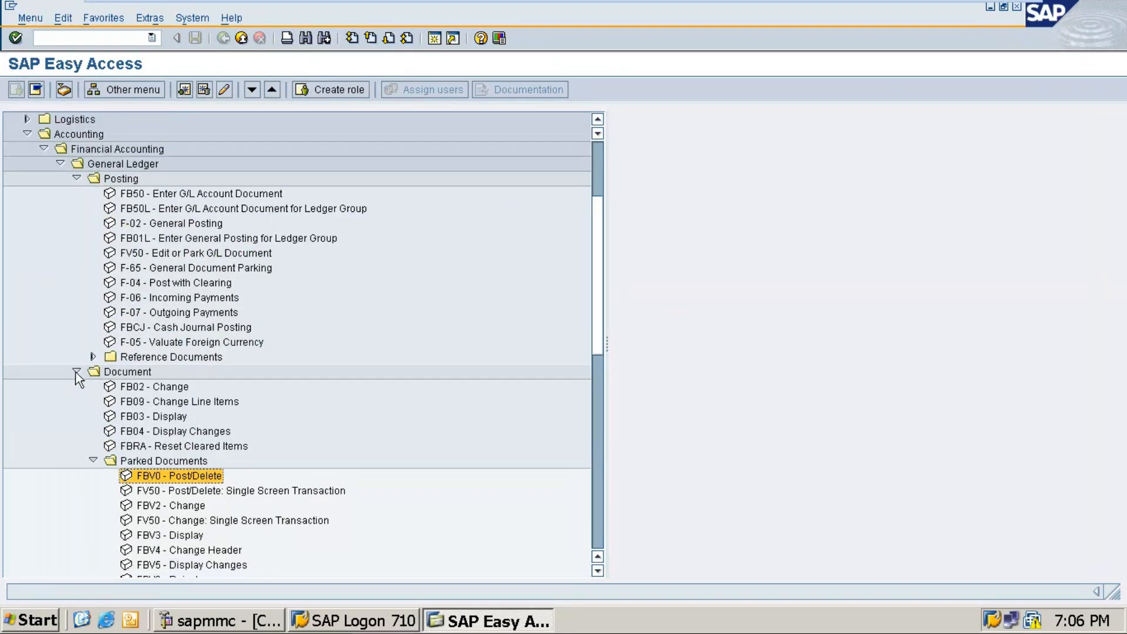
scroll(76, 372, "up", 2)
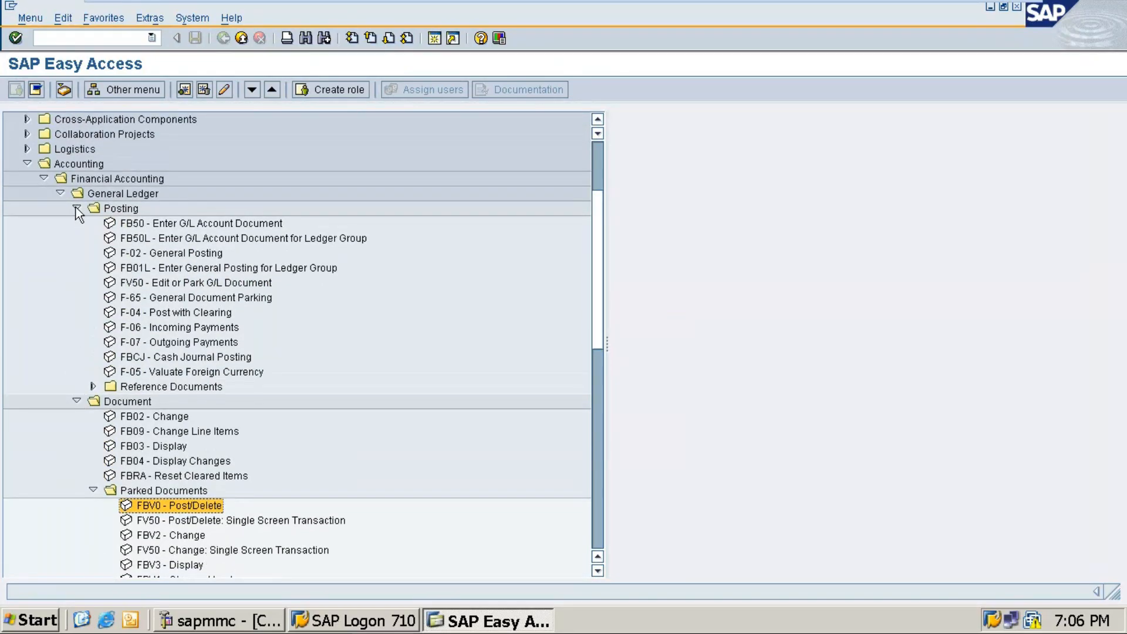
left_click(76, 208)
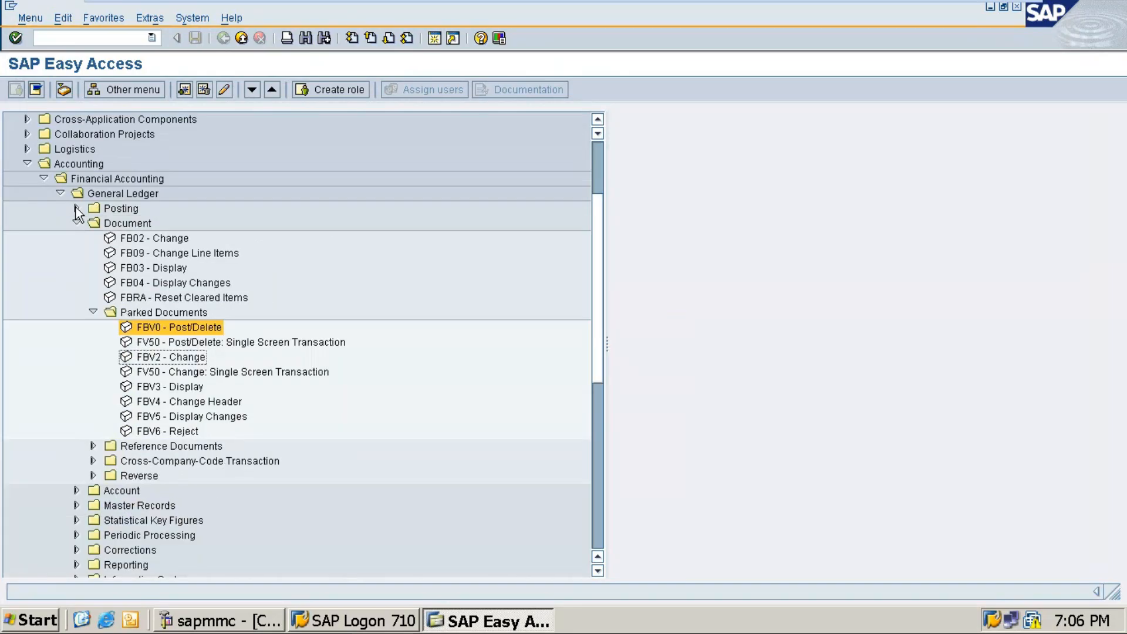
left_click(71, 164)
left_click(97, 179)
left_click(123, 223)
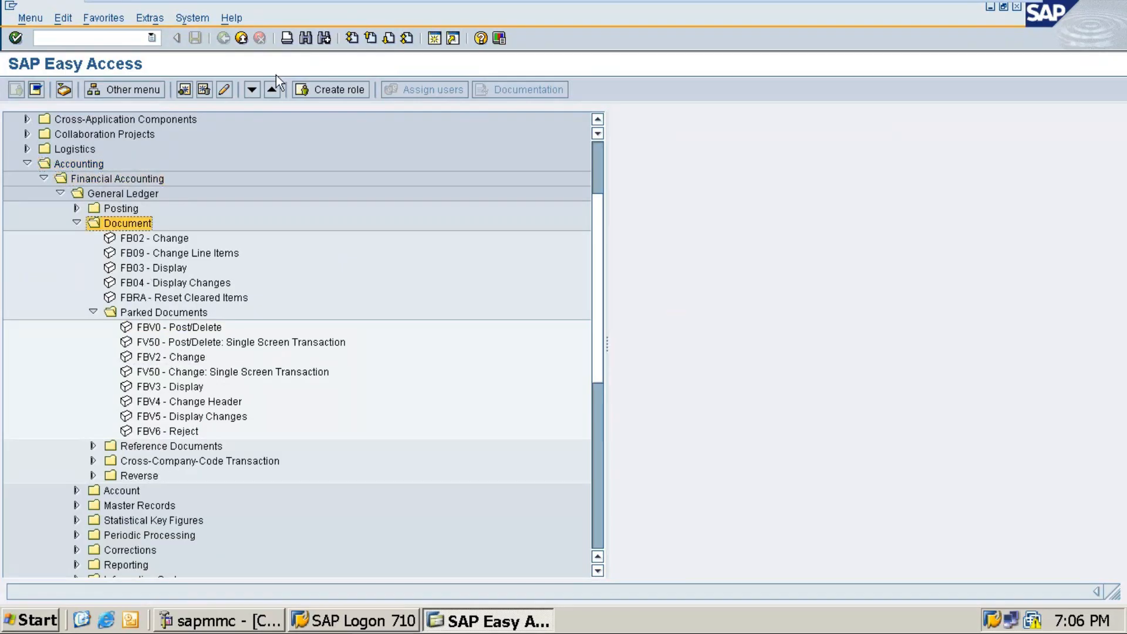
Start the Post Parked Document transaction with the command /nfbv0.
left_click(91, 38)
type("/nfbv0")
key("Return")
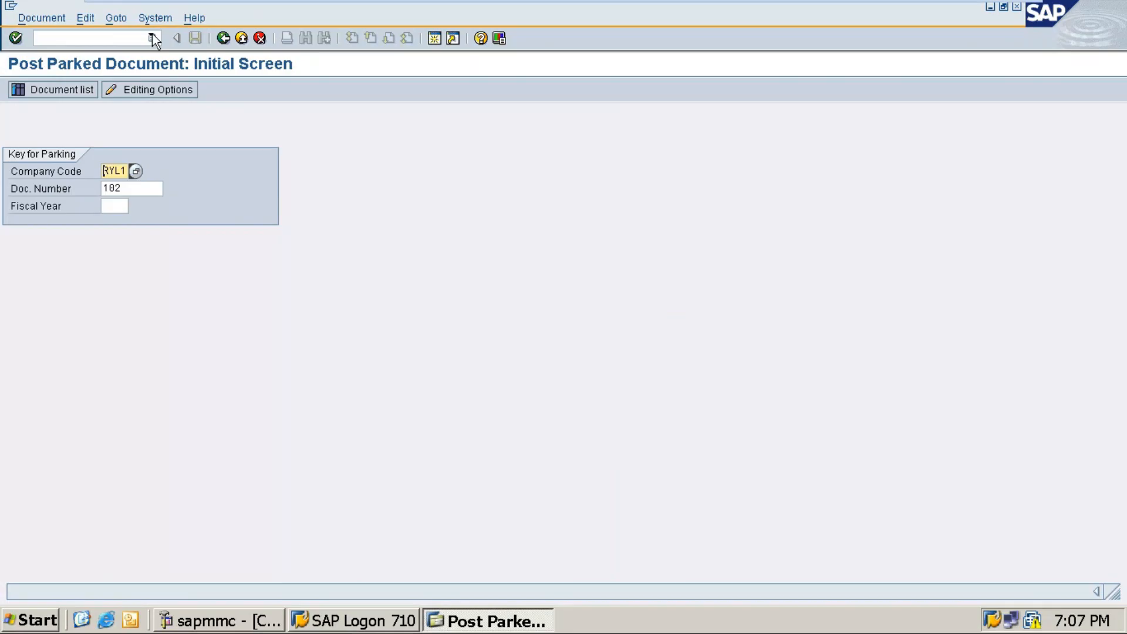
List the parked documents of company code RYL1 with document numbers 101 to 500 for fiscal year 2025.
left_click(65, 96)
left_click(211, 137)
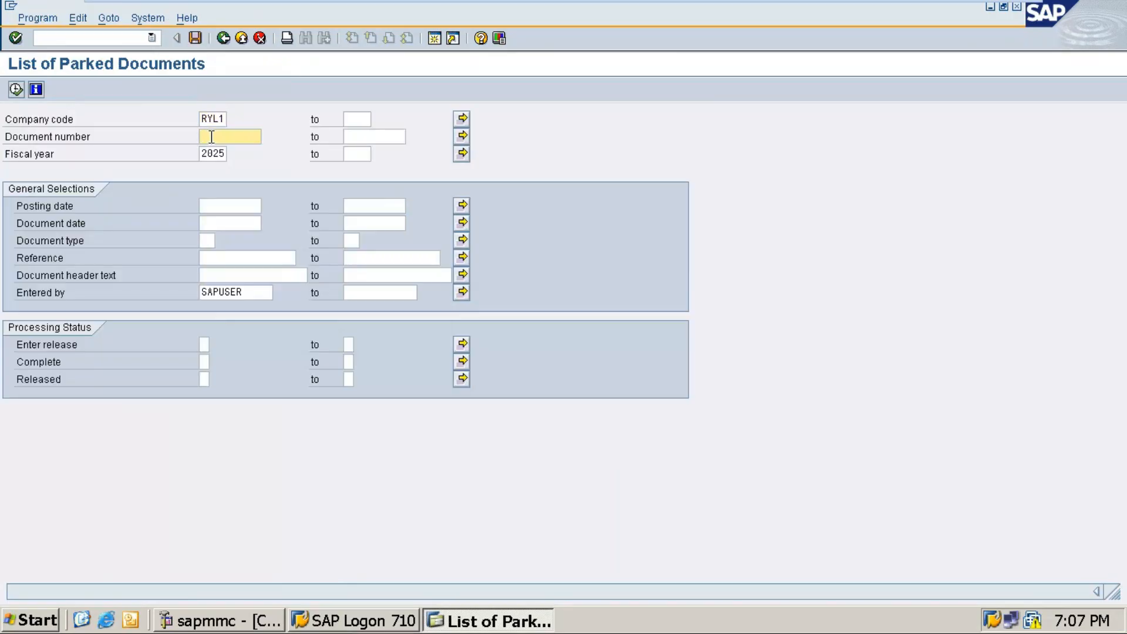
type("101")
left_click(361, 136)
type("5")
type("00")
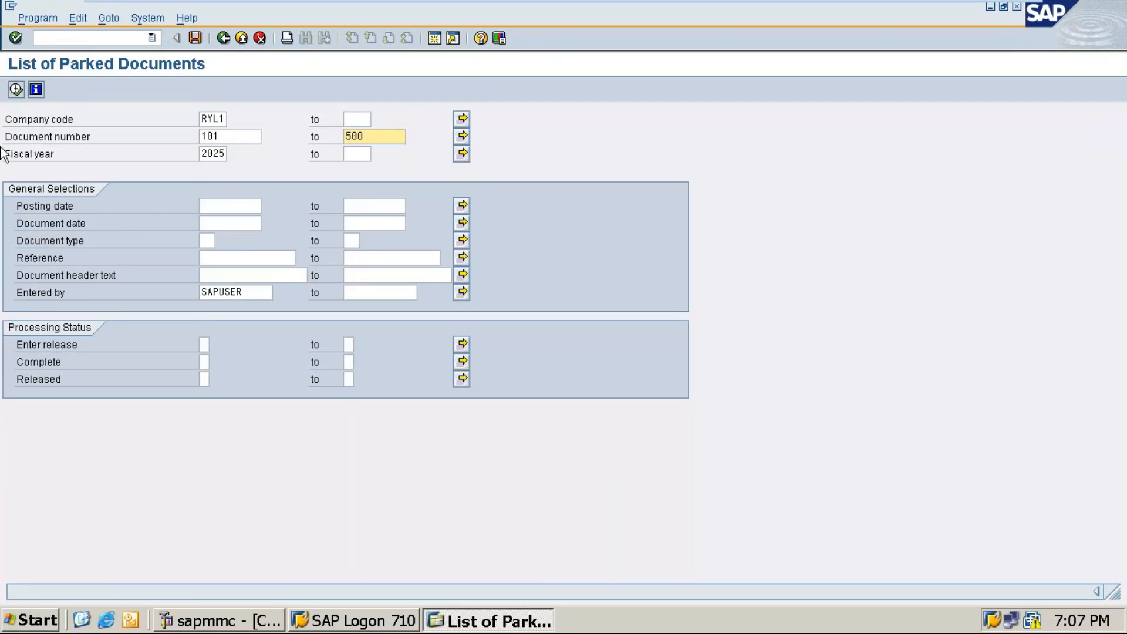
left_click(16, 90)
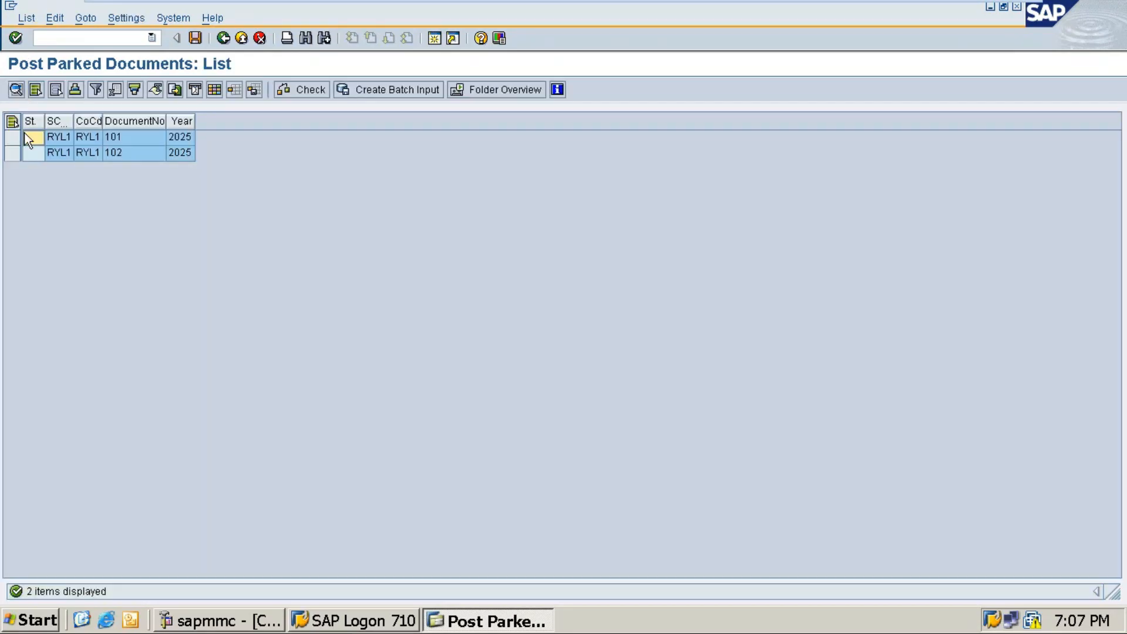
Select only parked document 101 in the list and try to post it.
left_click(13, 139)
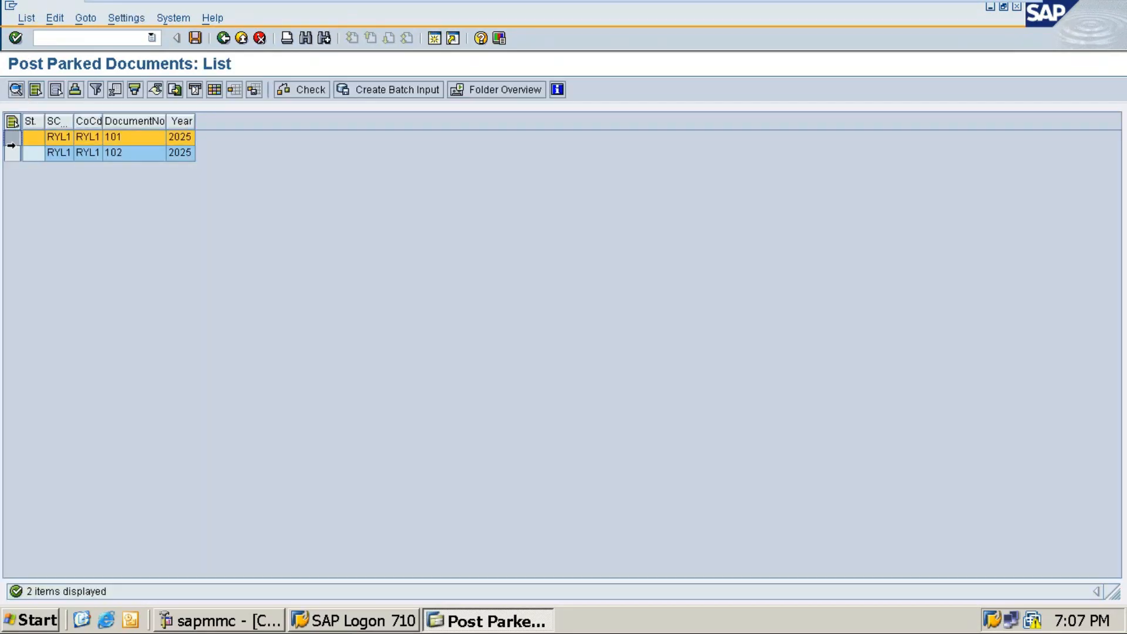
left_click(9, 155)
left_click(10, 138)
left_click(8, 154)
left_click(10, 139)
left_click(10, 154)
left_click(12, 122)
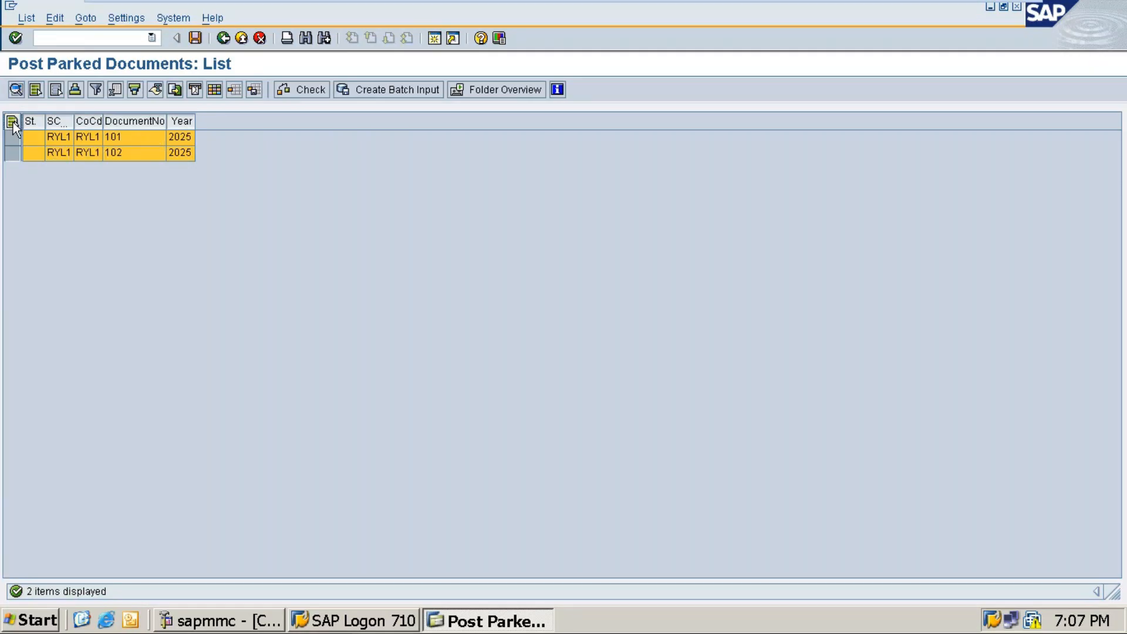
left_click(12, 122)
left_click(12, 137)
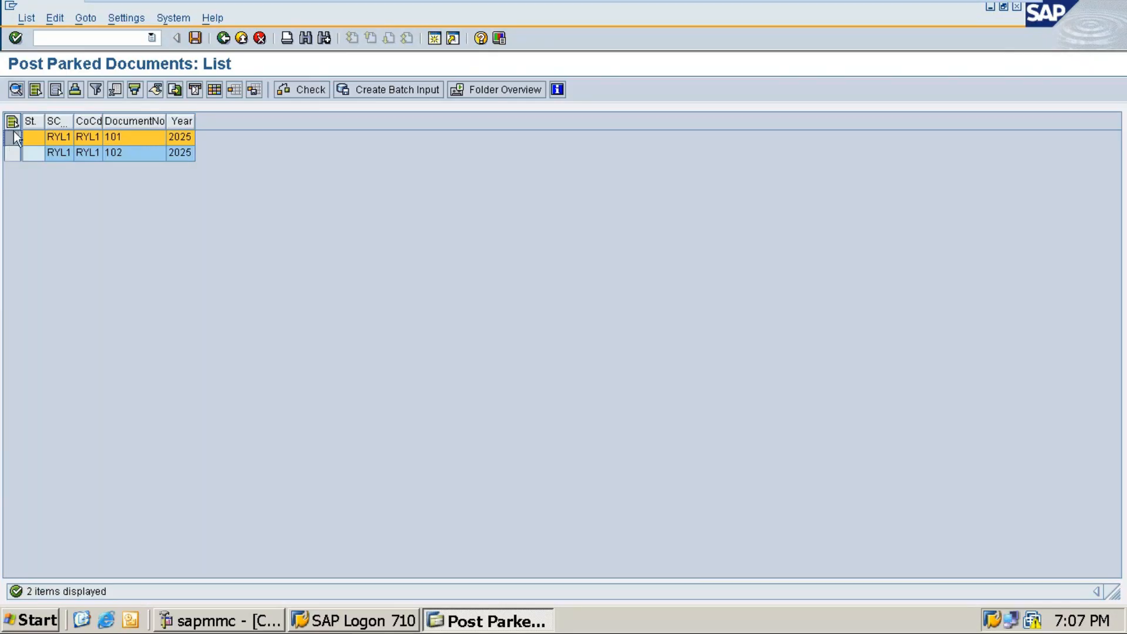
left_click(194, 38)
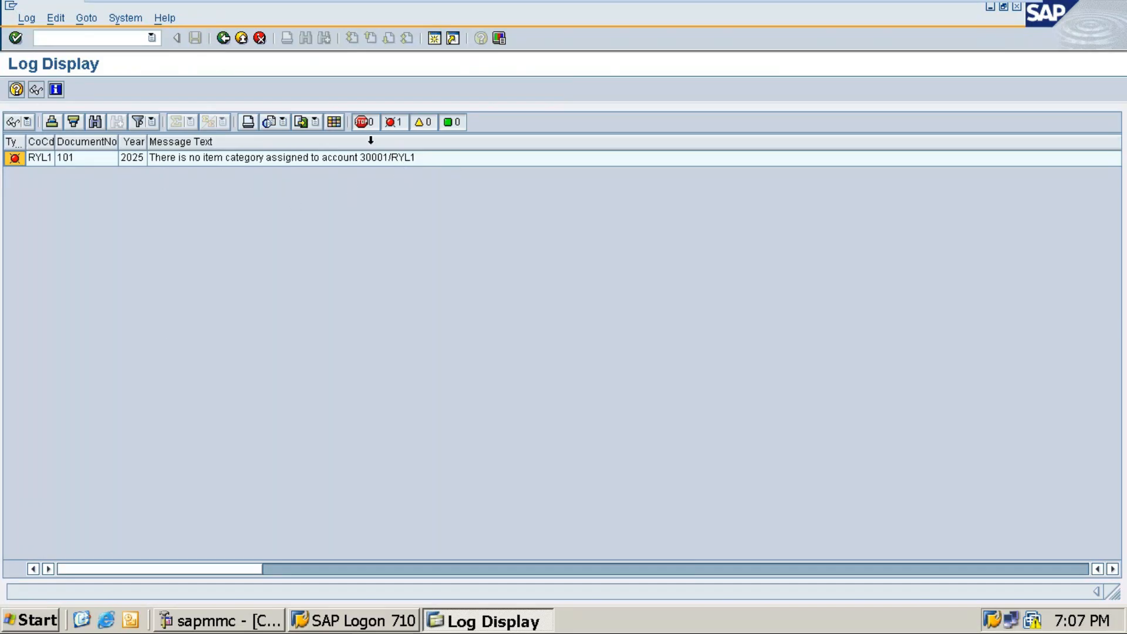
Return to the parked documents list, select all documents and try to post them together.
left_click(223, 38)
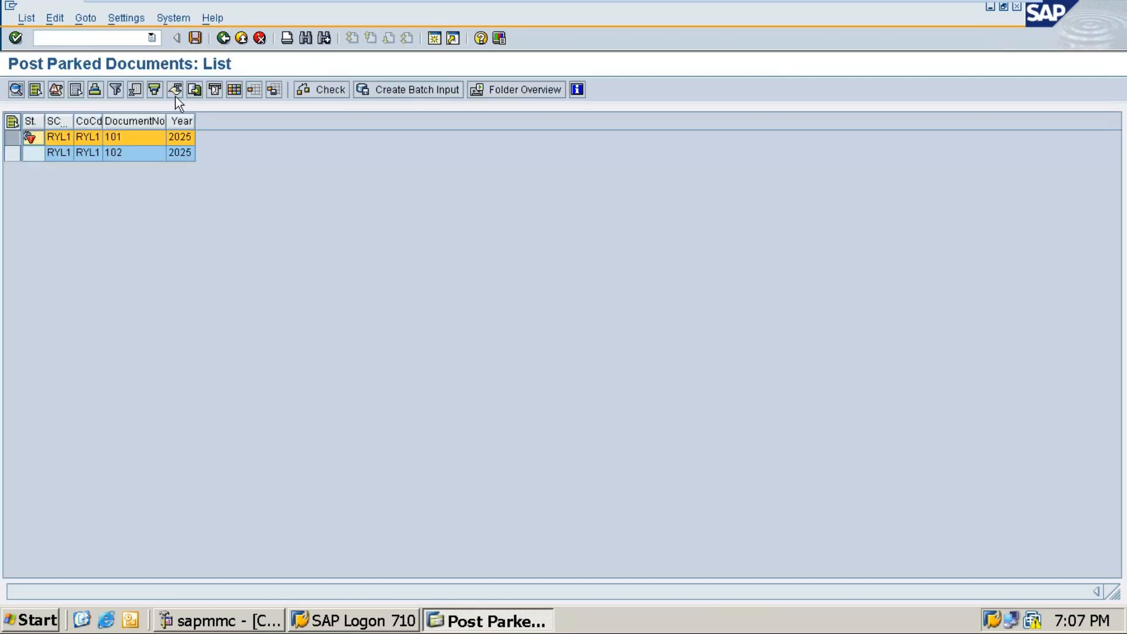
left_click(12, 121)
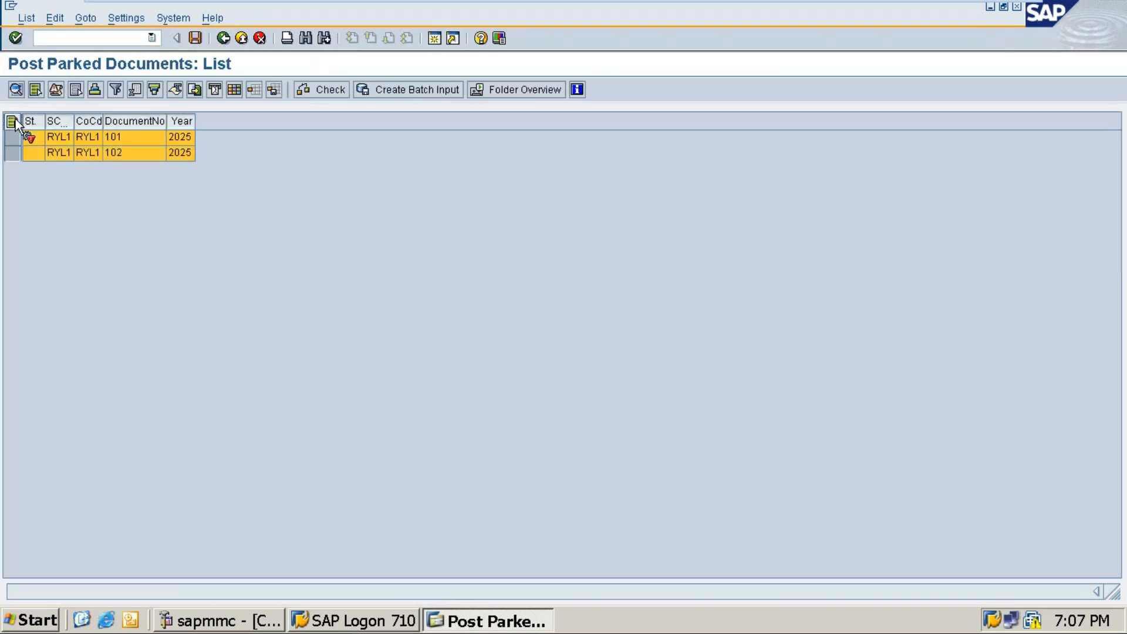
left_click(194, 38)
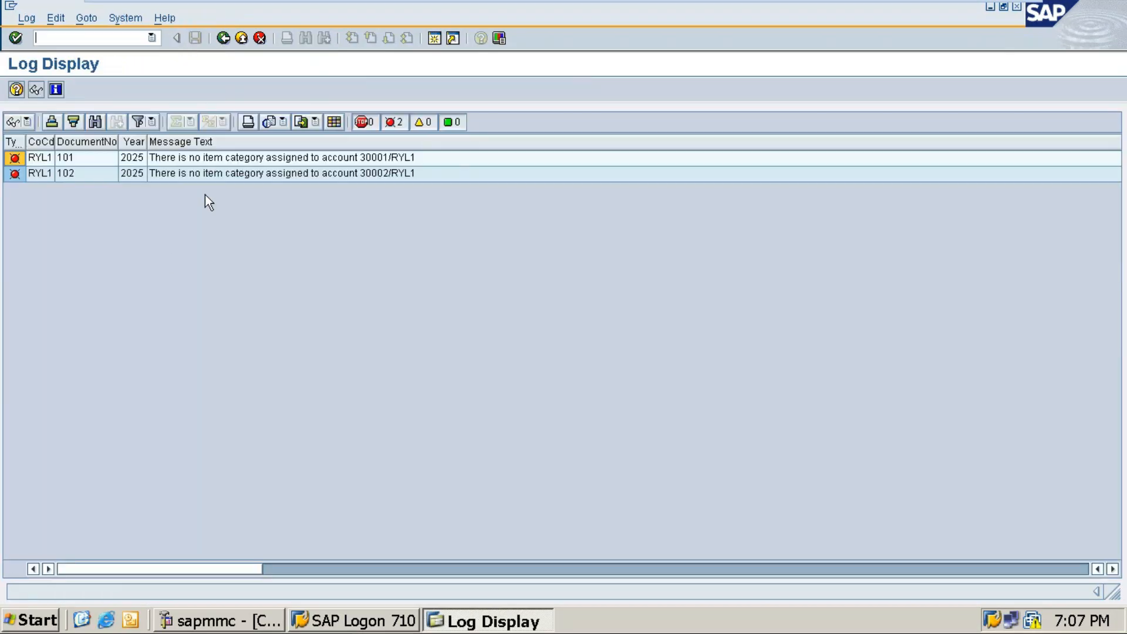
Read the long text of document 101's error message and the linked definition of "document", and close the help.
double_click(209, 157)
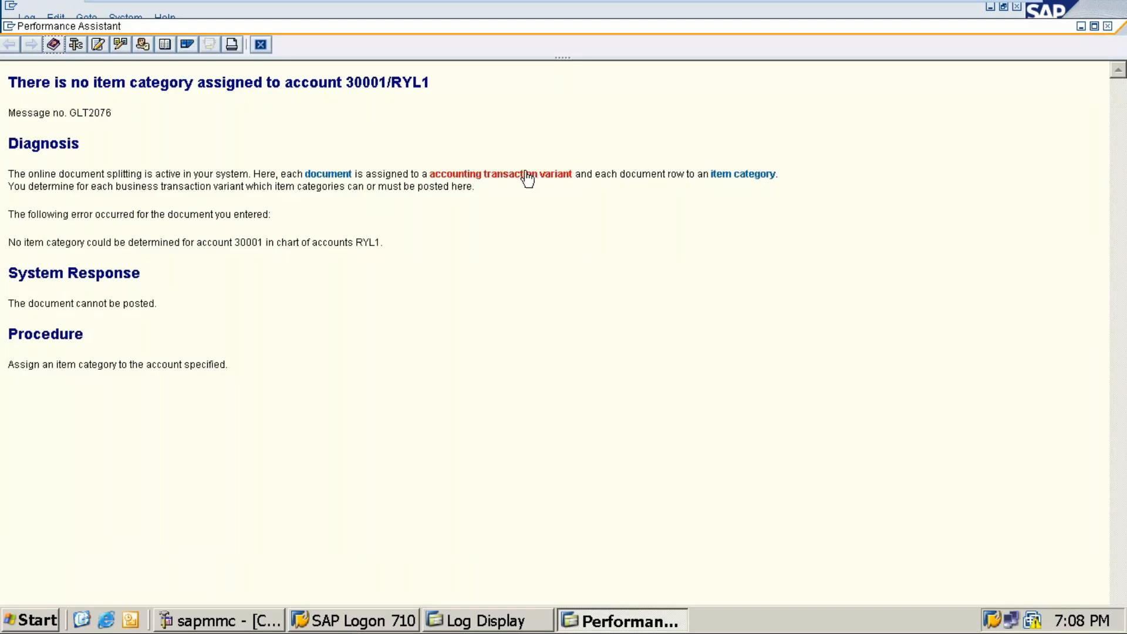
left_click(331, 177)
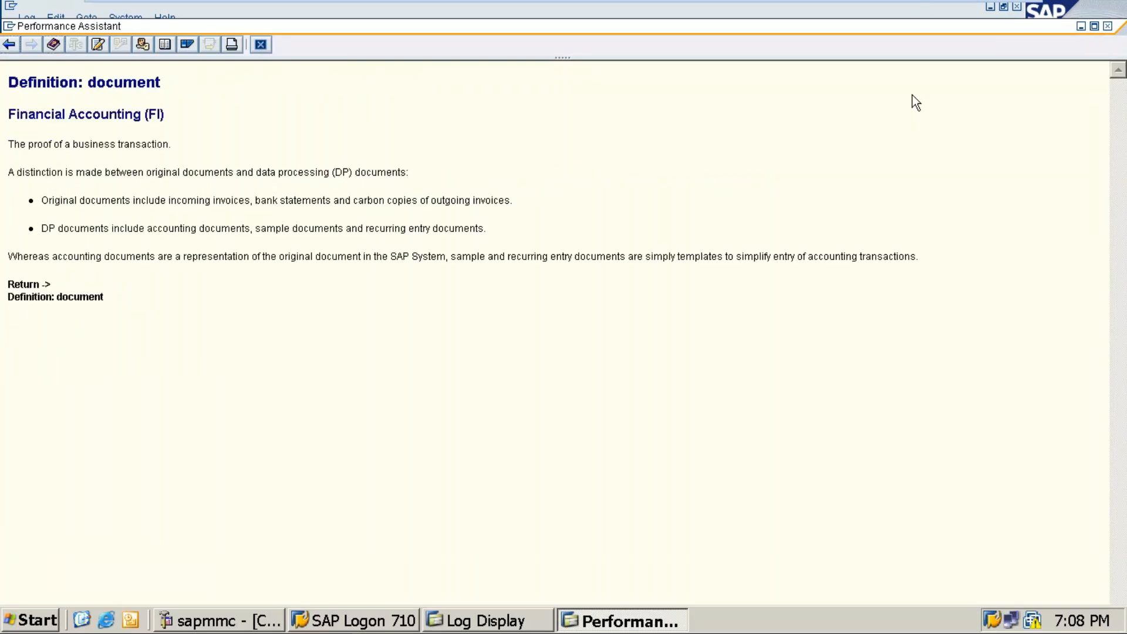
left_click(1107, 26)
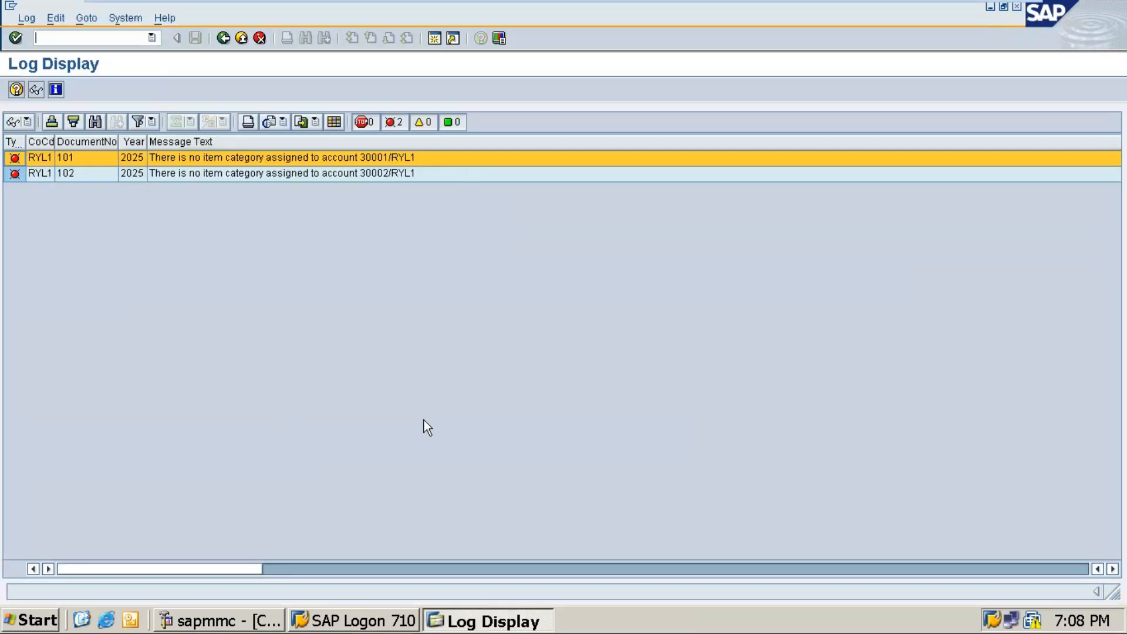
left_click(424, 420)
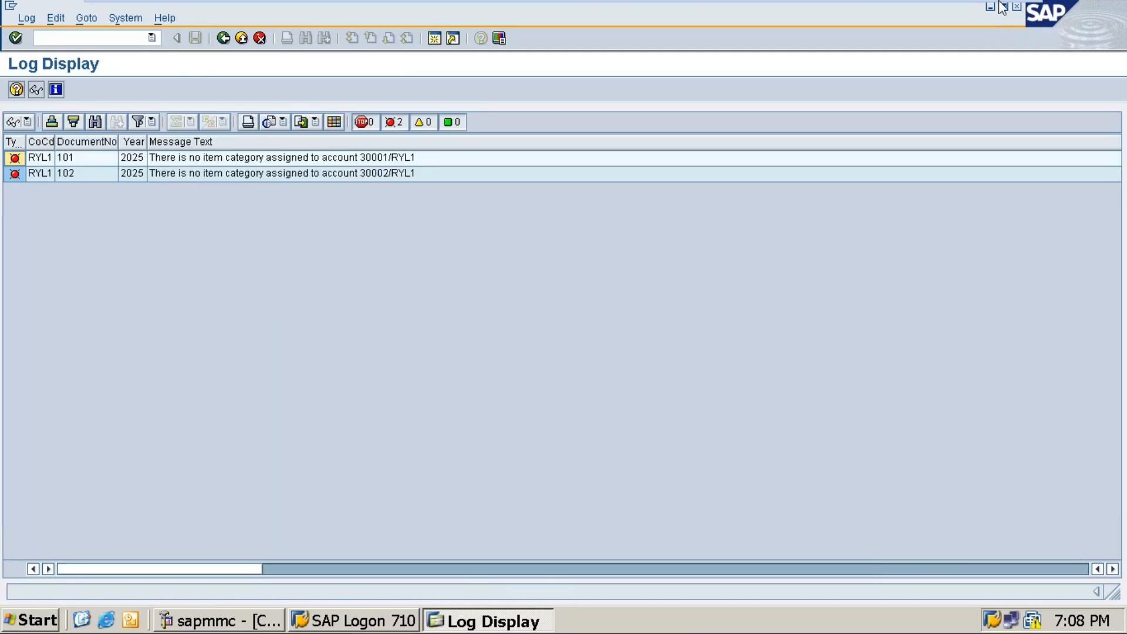
Switch to the SAP running notes in Word and examine the account groups, posting period setup and G/L account numbers.
left_click(982, 12)
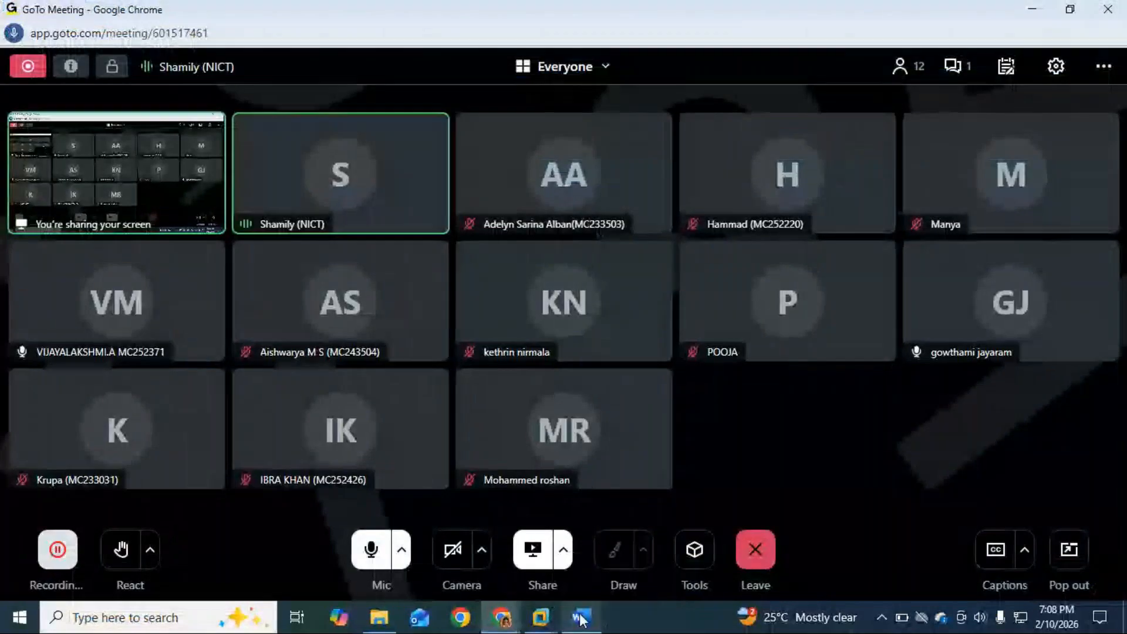
left_click(547, 620)
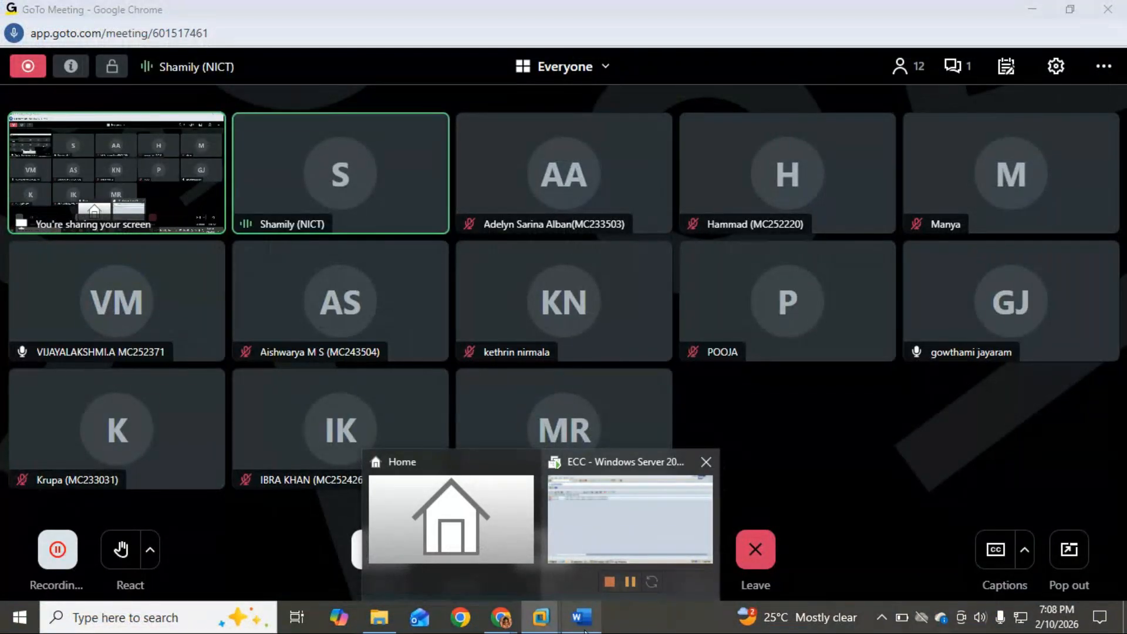
left_click(583, 619)
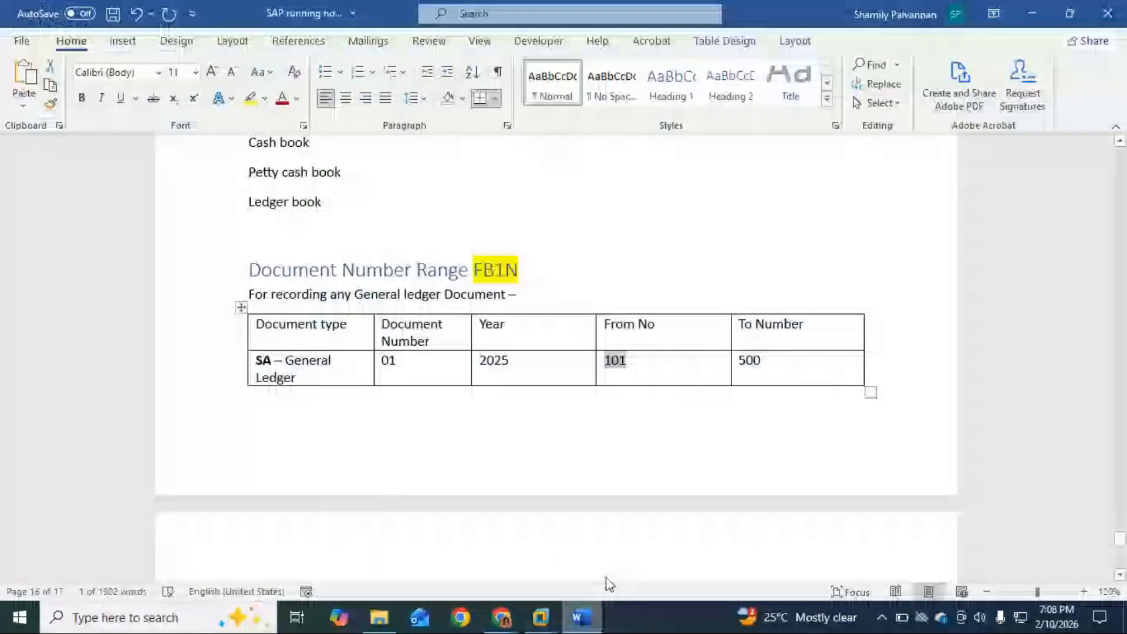
scroll(629, 456, "up", 20)
scroll(628, 457, "up", 20)
scroll(629, 457, "up", 20)
scroll(632, 458, "down", 2)
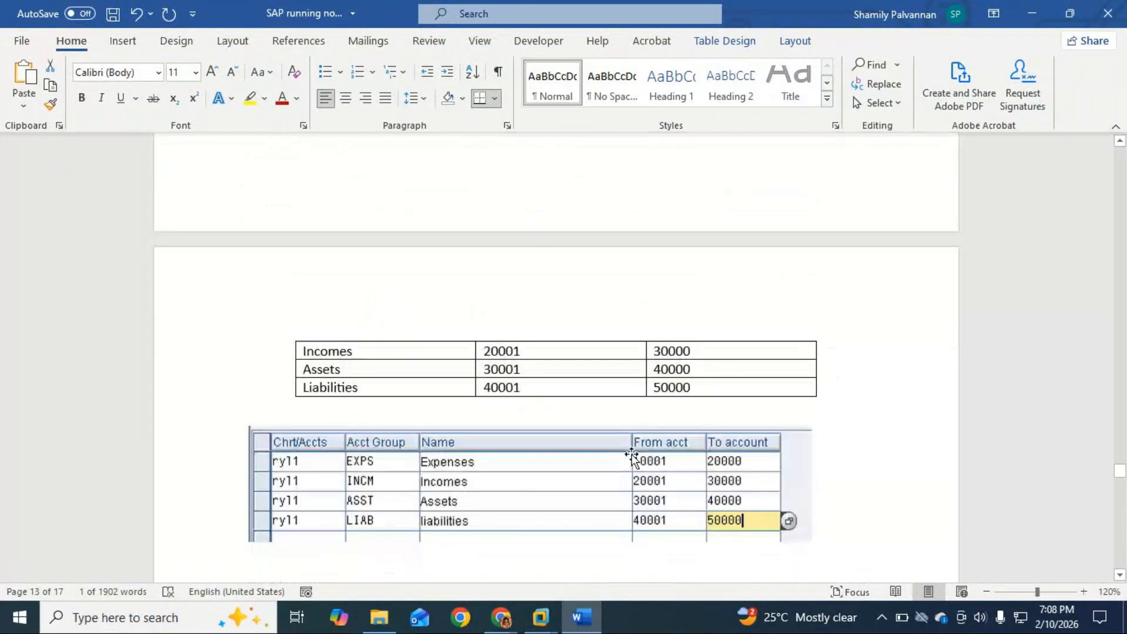
scroll(632, 458, "down", 1)
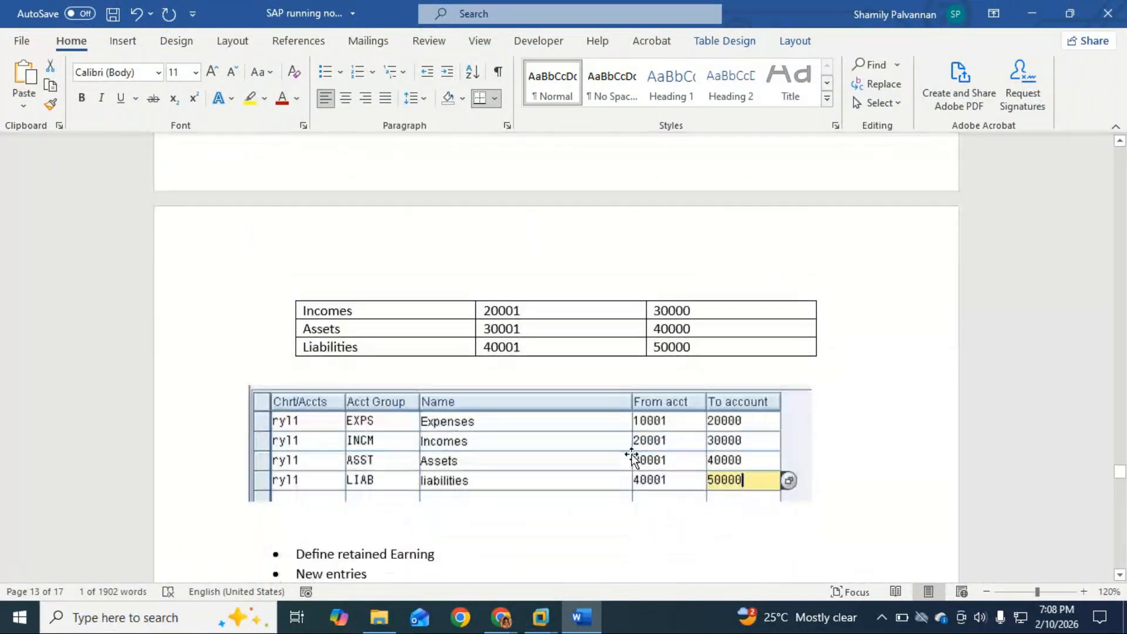
scroll(632, 458, "up", 9)
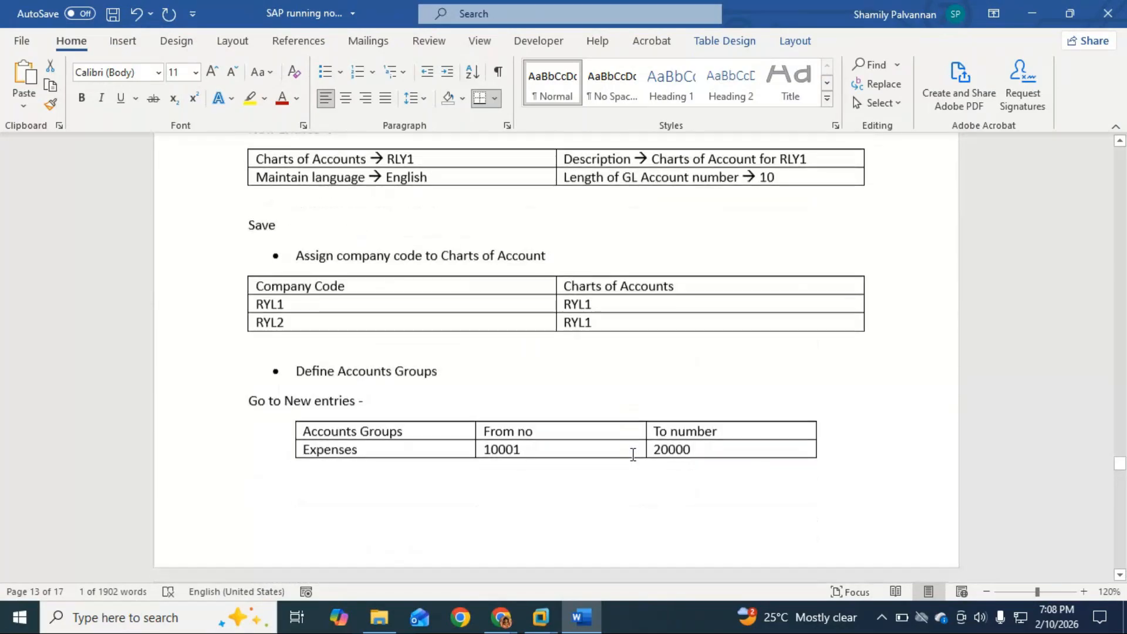
scroll(633, 455, "up", 18)
scroll(633, 455, "up", 13)
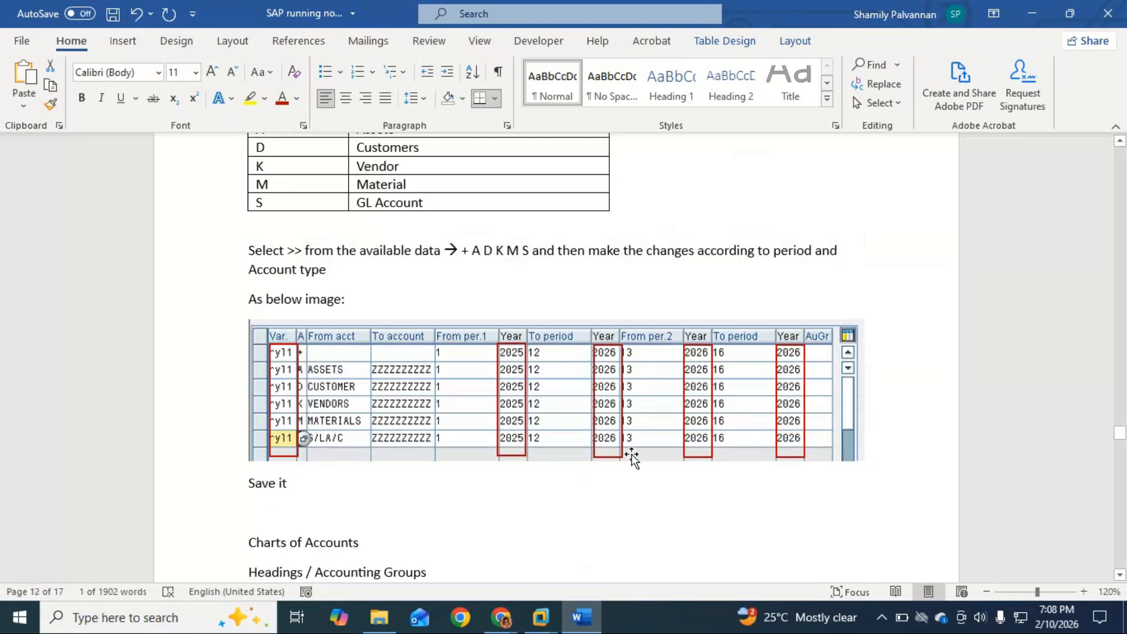
scroll(633, 458, "up", 4)
scroll(633, 455, "up", 2)
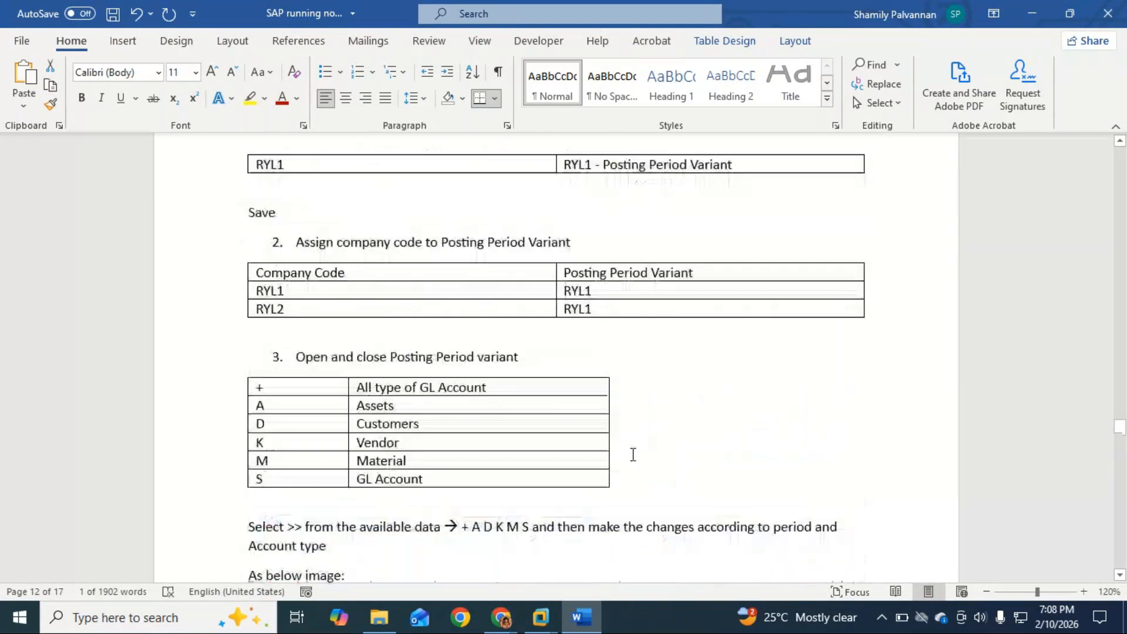
scroll(633, 455, "down", 18)
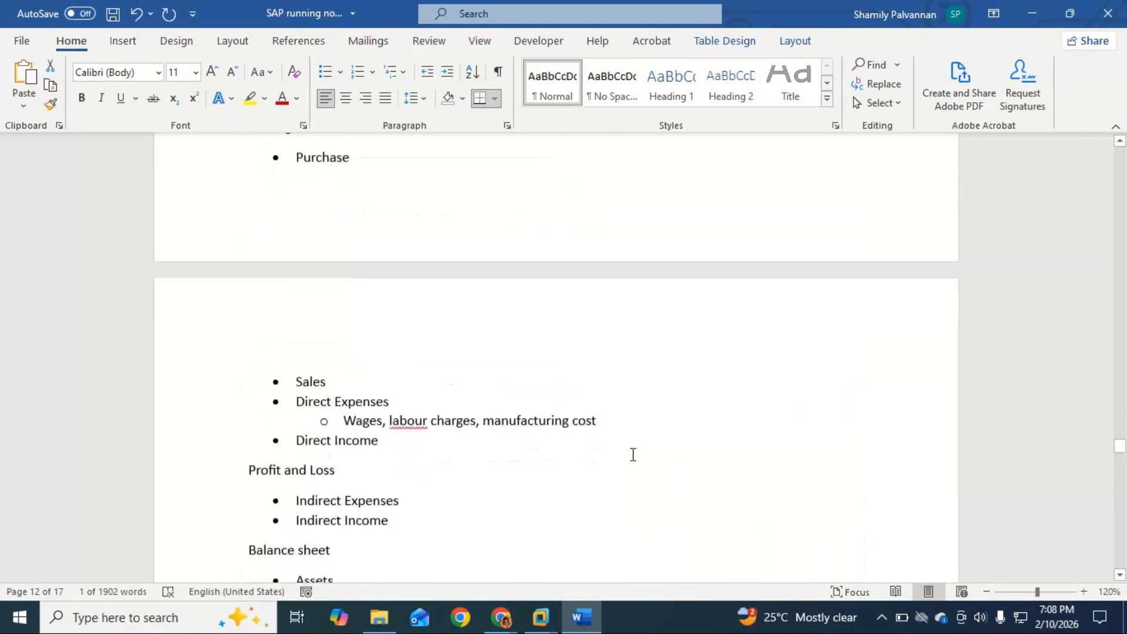
scroll(633, 455, "down", 20)
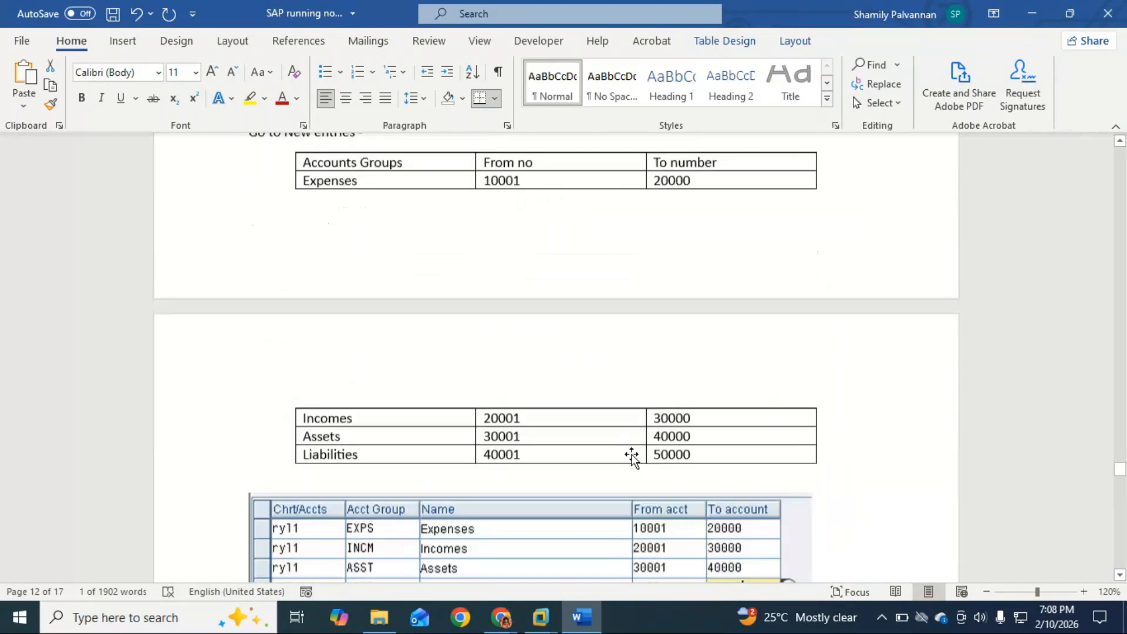
scroll(633, 455, "down", 10)
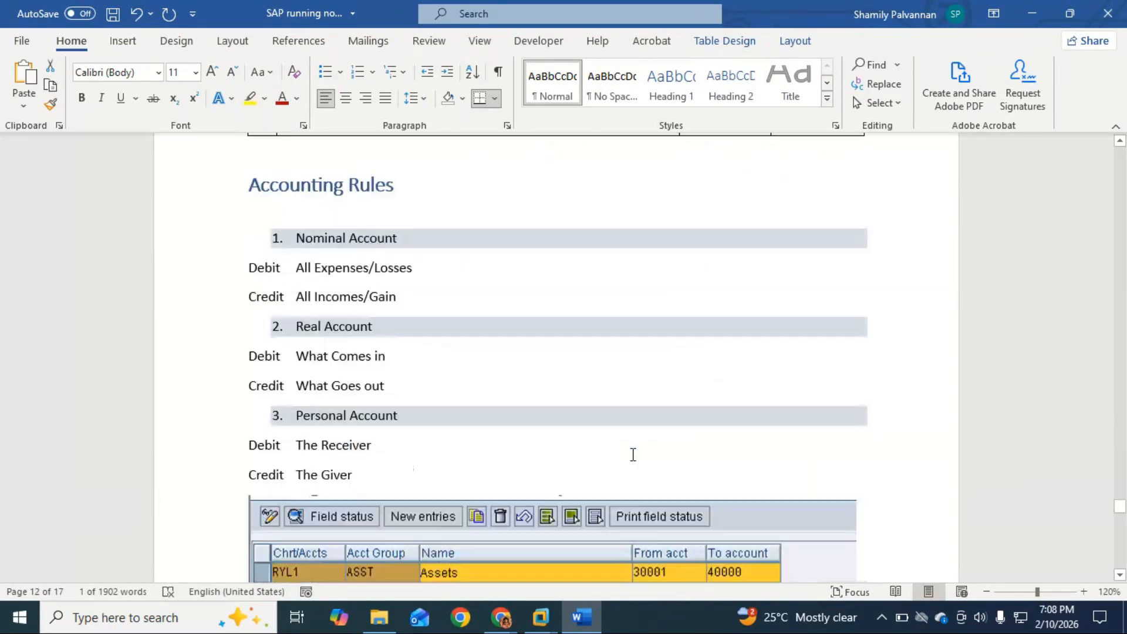
scroll(632, 457, "down", 7)
scroll(493, 425, "down", 12)
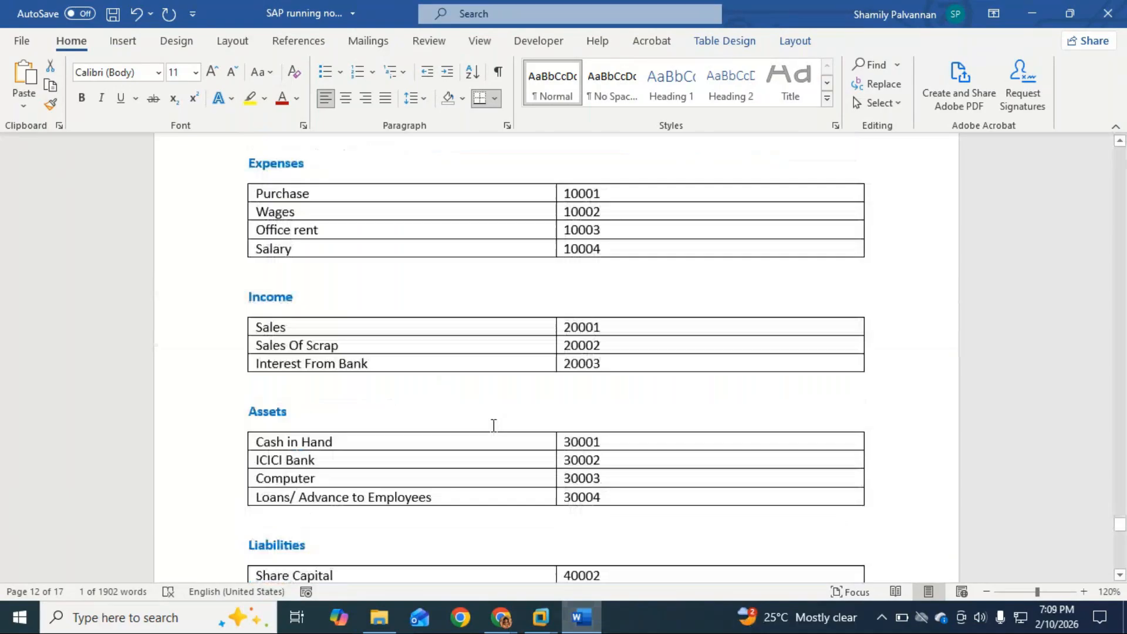
Switch back to SAP, run transaction /nGSP_LZ2 for chart of accounts RYL1 and start adding new entries.
mouse_move(540, 617)
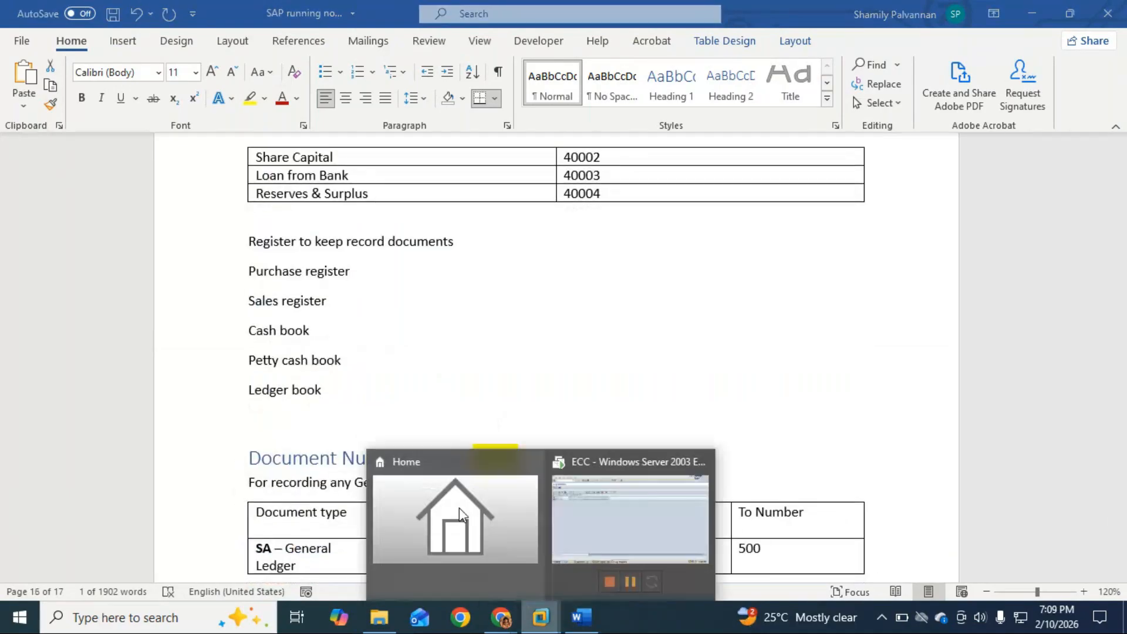
left_click(590, 509)
type("/nGSP_LZ2")
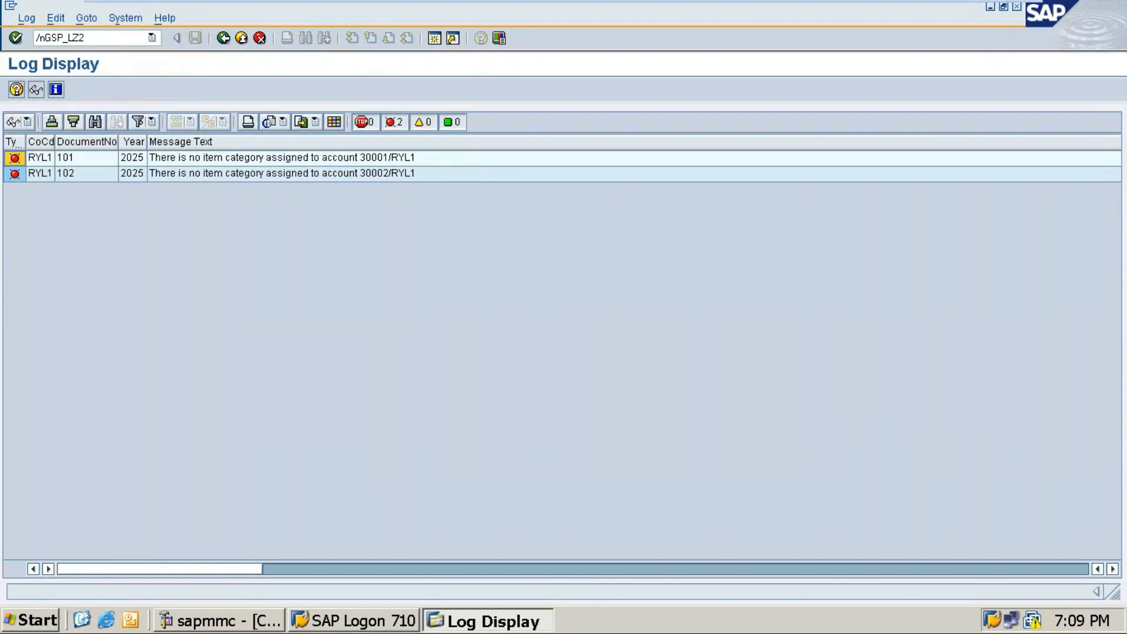
key("Return")
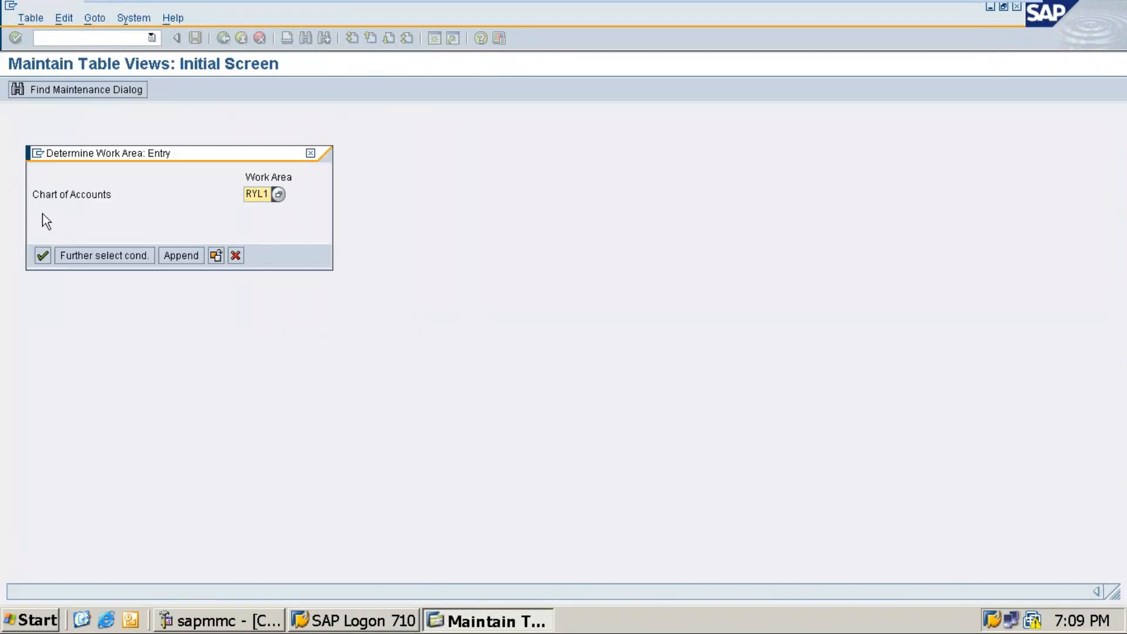
key("Return")
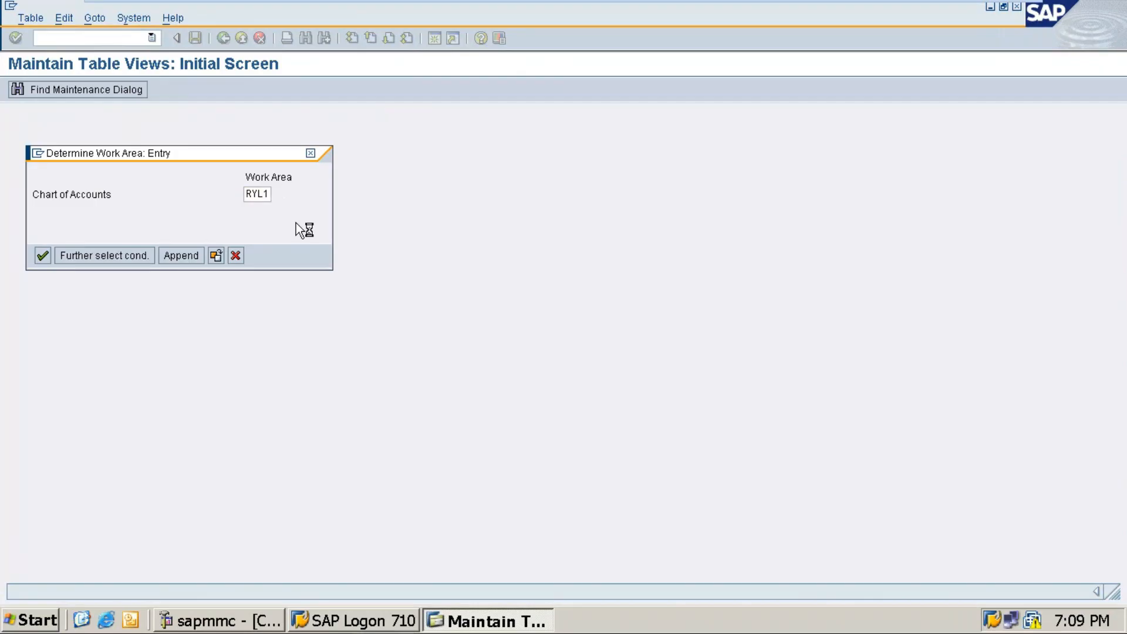
left_click(50, 90)
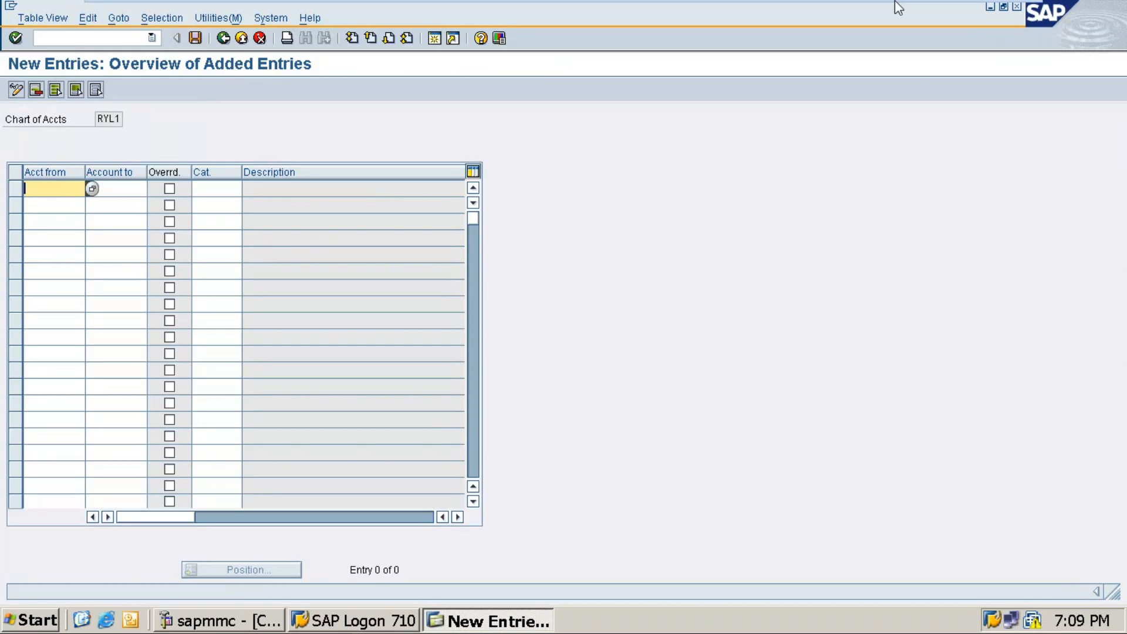
Take SAP out of full screen and look up the RYL1 account group number ranges in the Word notes.
mouse_move(895, 1)
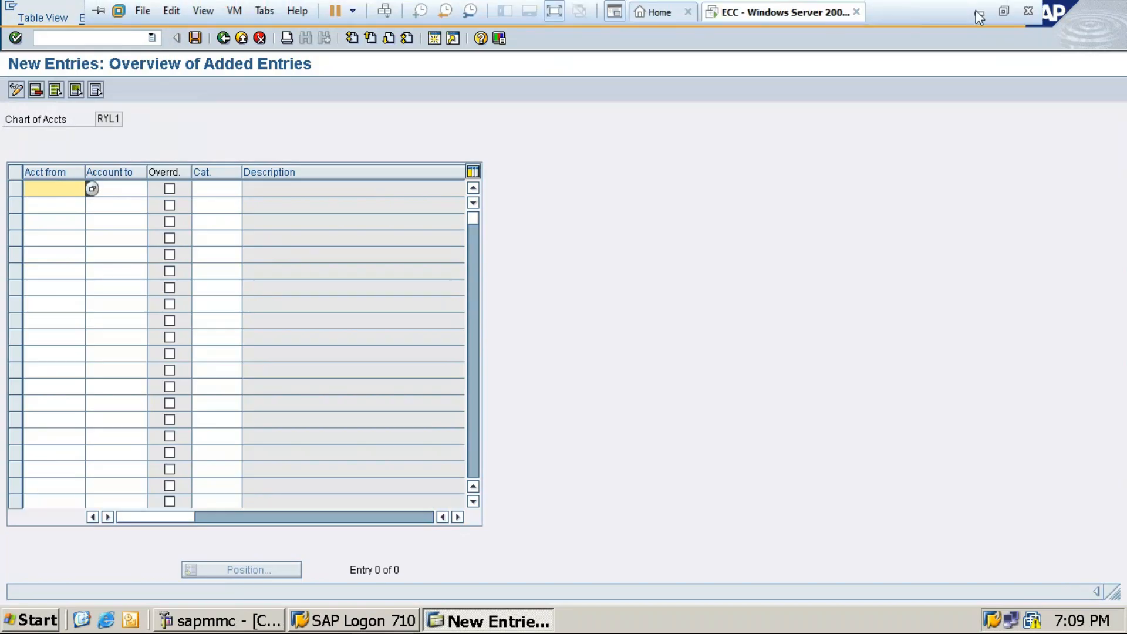
left_click(1003, 13)
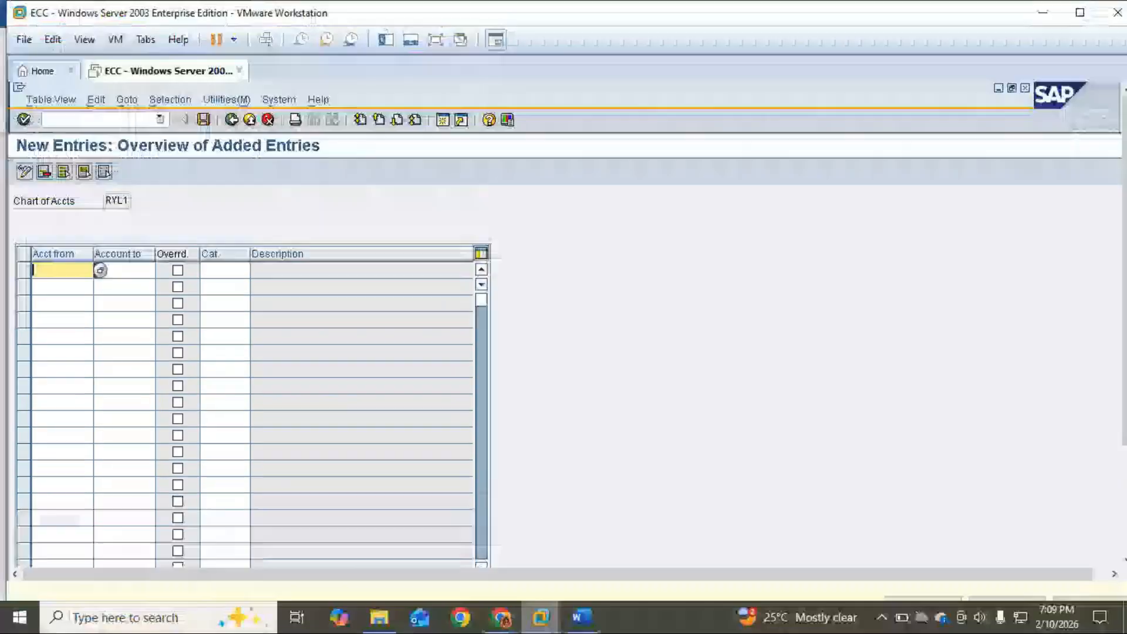
left_click(582, 618)
scroll(608, 438, "up", 3)
scroll(609, 436, "down", 4)
scroll(610, 434, "up", 2)
scroll(610, 434, "up", 10)
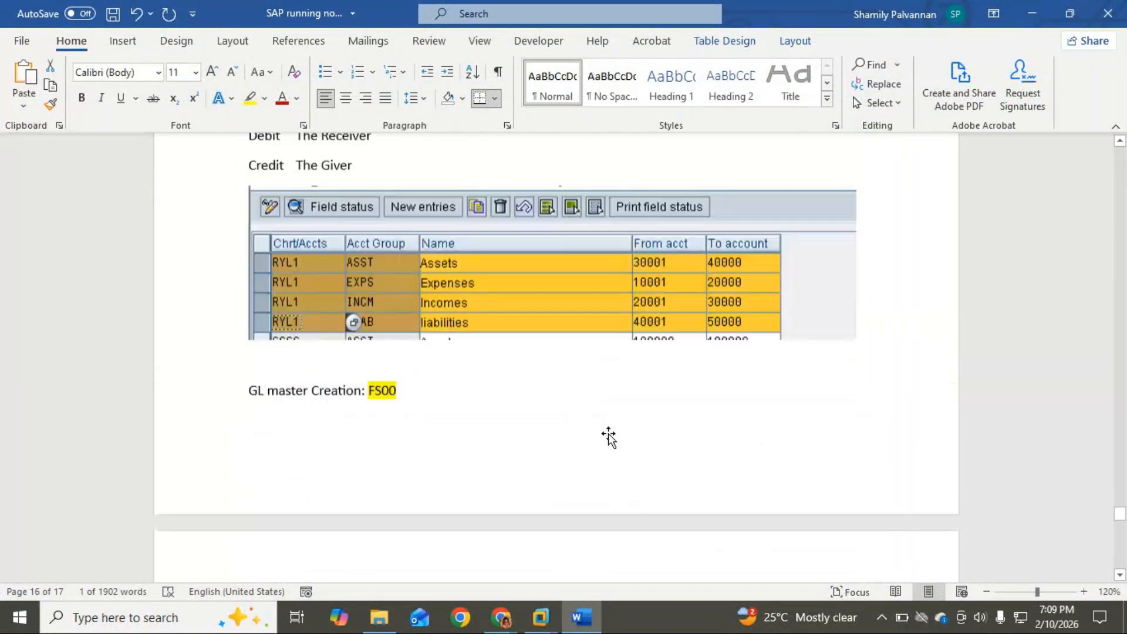
scroll(437, 397, "up", 3)
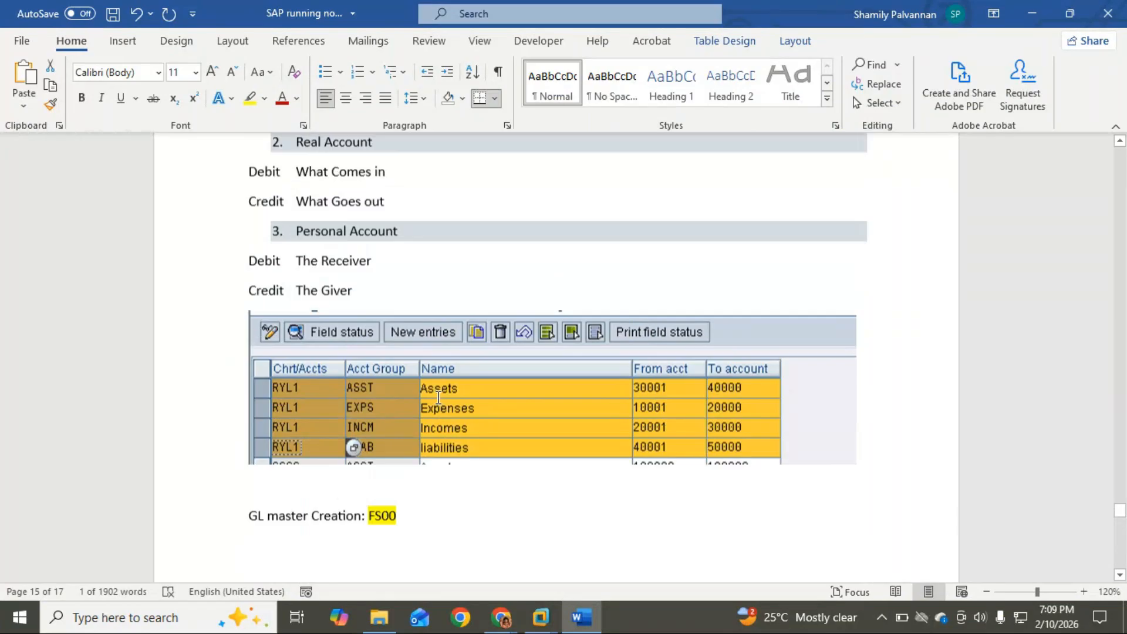
scroll(439, 396, "down", 3)
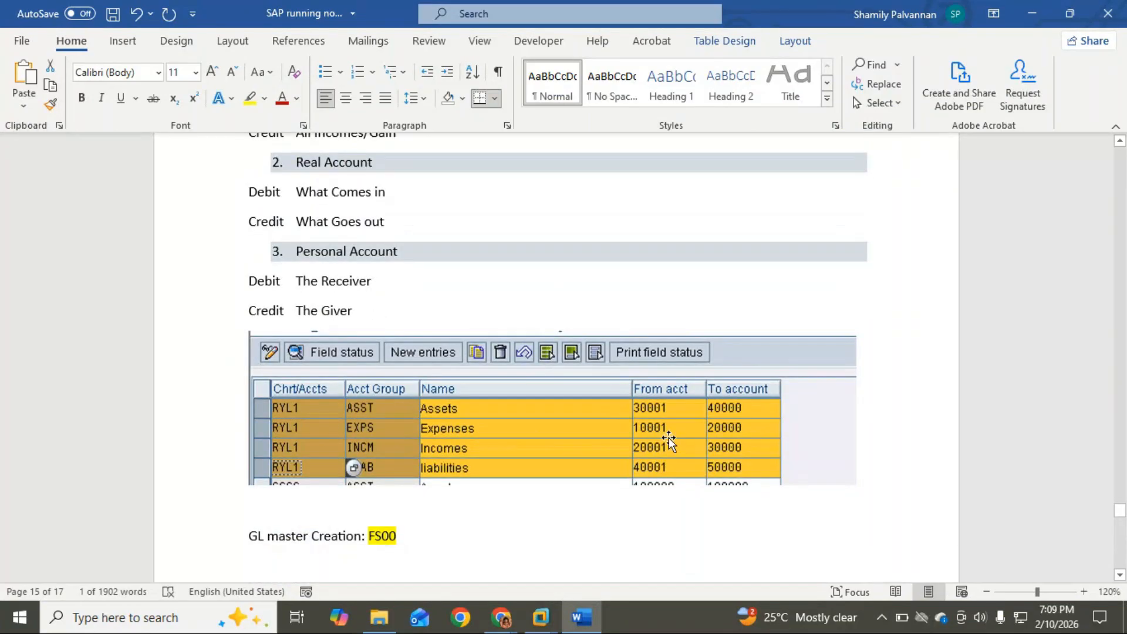
Return to SAP and enter the account range 10001 to 20000 with item category 20000 (Expense).
key("alt+Tab")
type("1001")
key("BackSpace")
left_click(73, 281)
key("Tab")
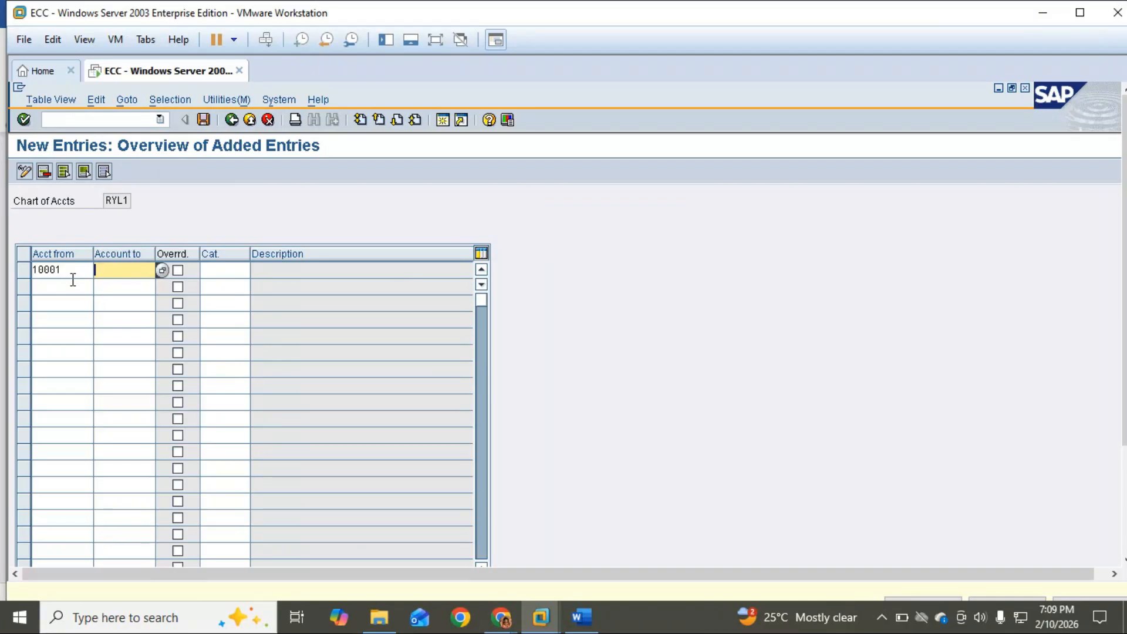
type("20000")
key("Tab")
key("Tab")
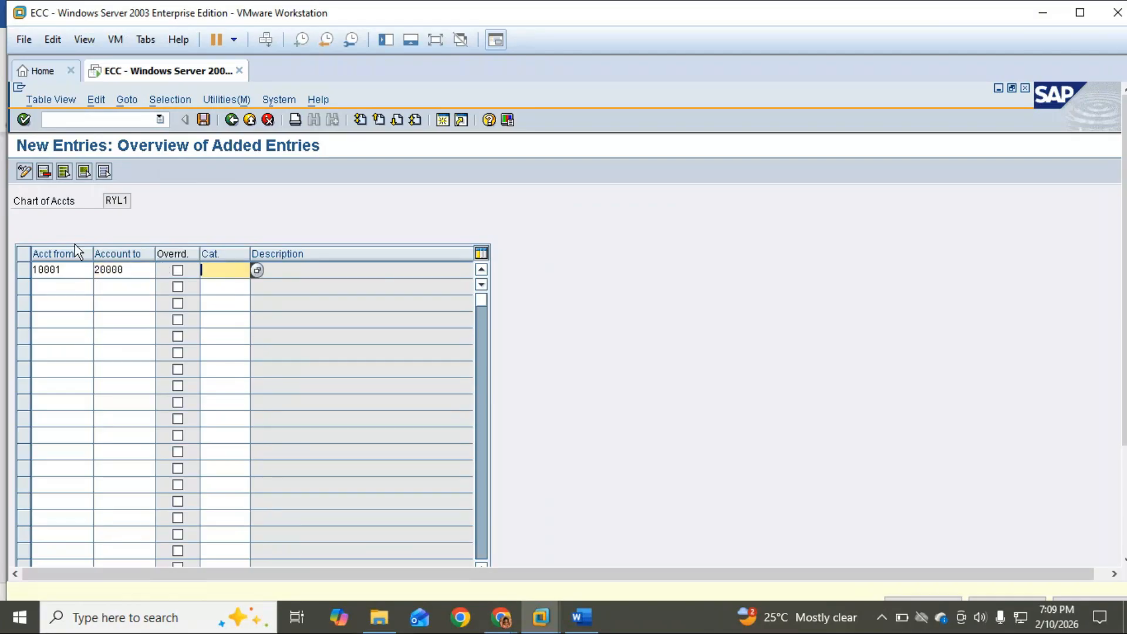
left_click(258, 270)
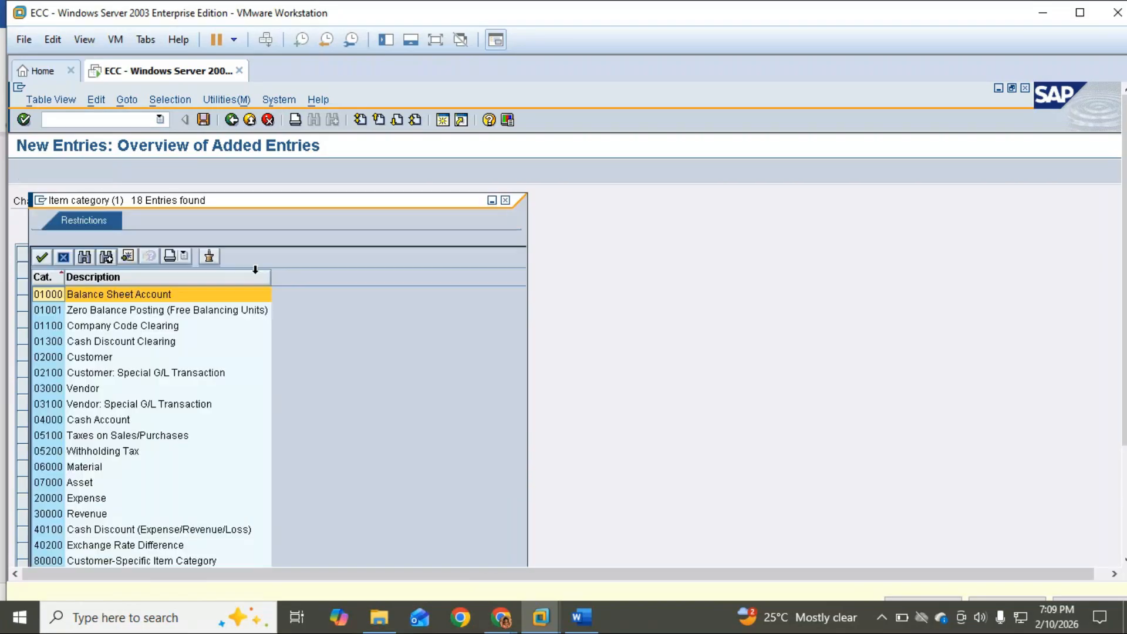
double_click(91, 499)
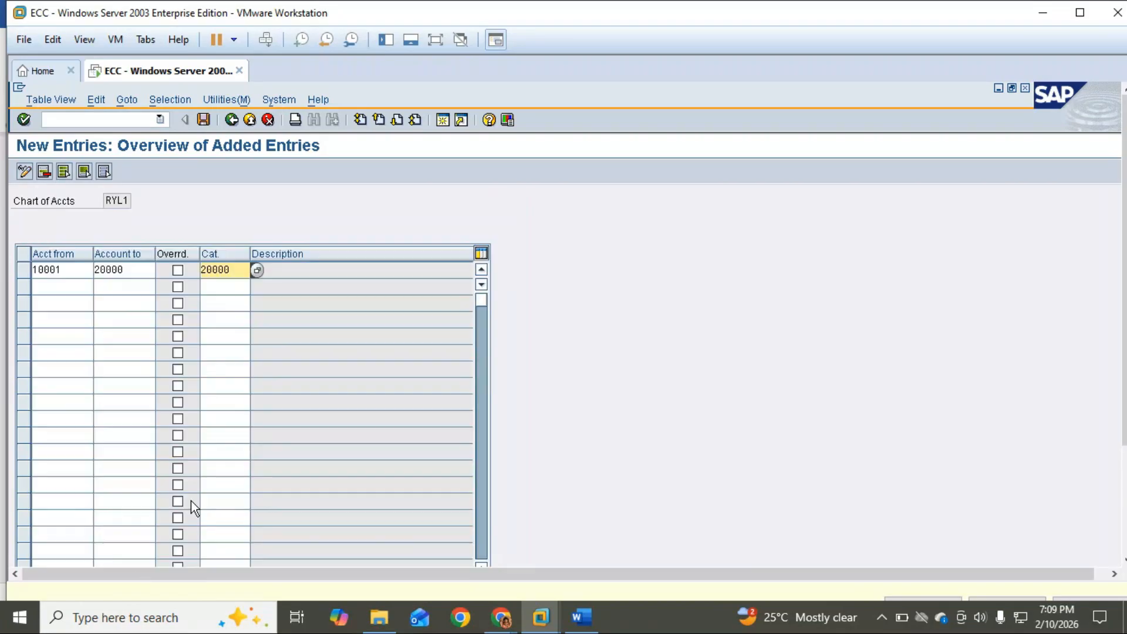
Add a second entry for accounts 20001 to 30000 with item category 30000 (Revenue).
left_click(50, 289)
type("20001")
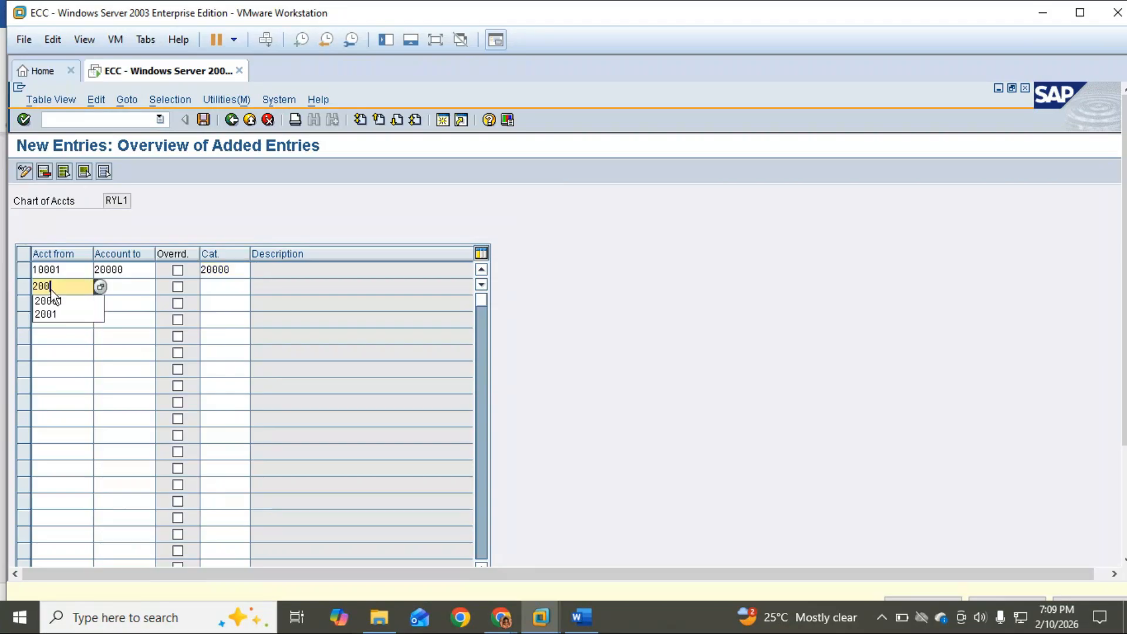
key("Tab")
type("30000")
key("Tab")
key("Tab")
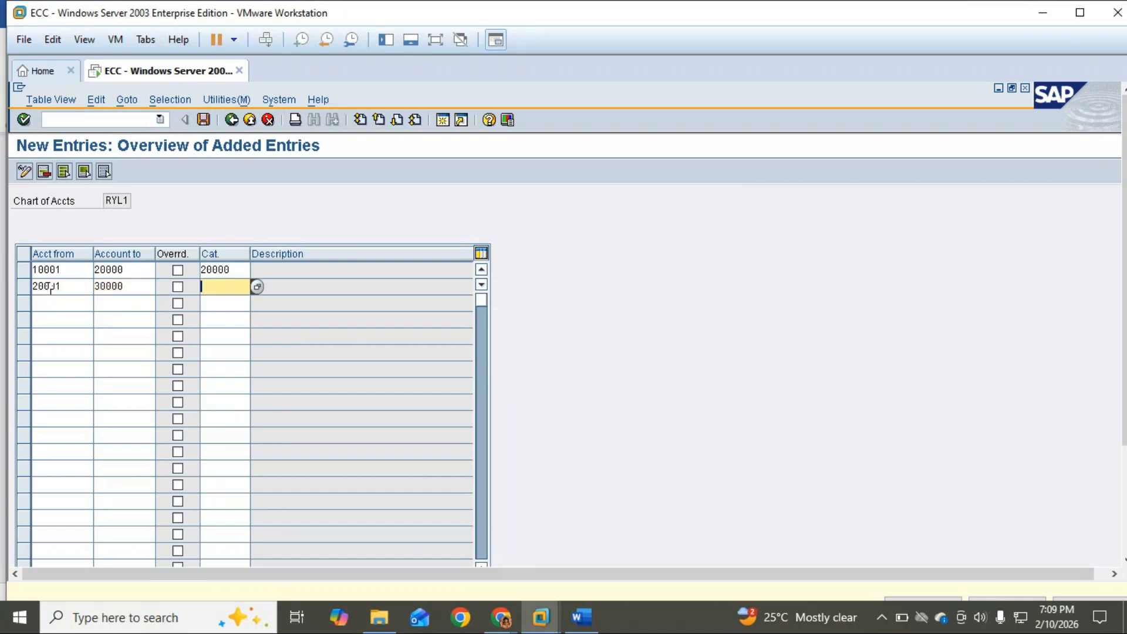
left_click(258, 287)
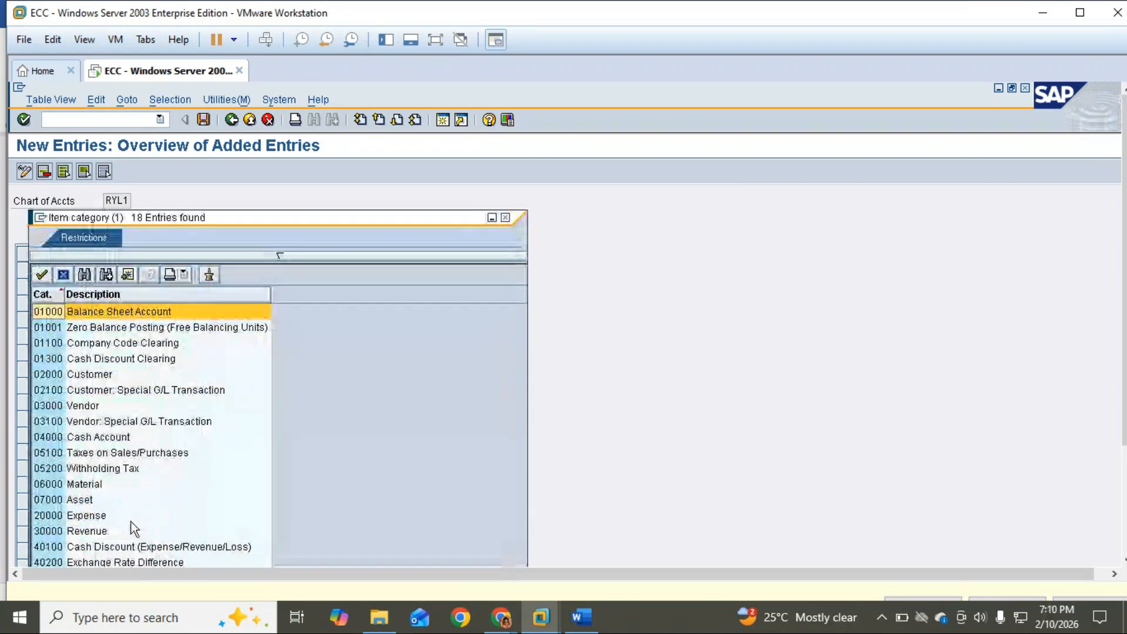
double_click(78, 530)
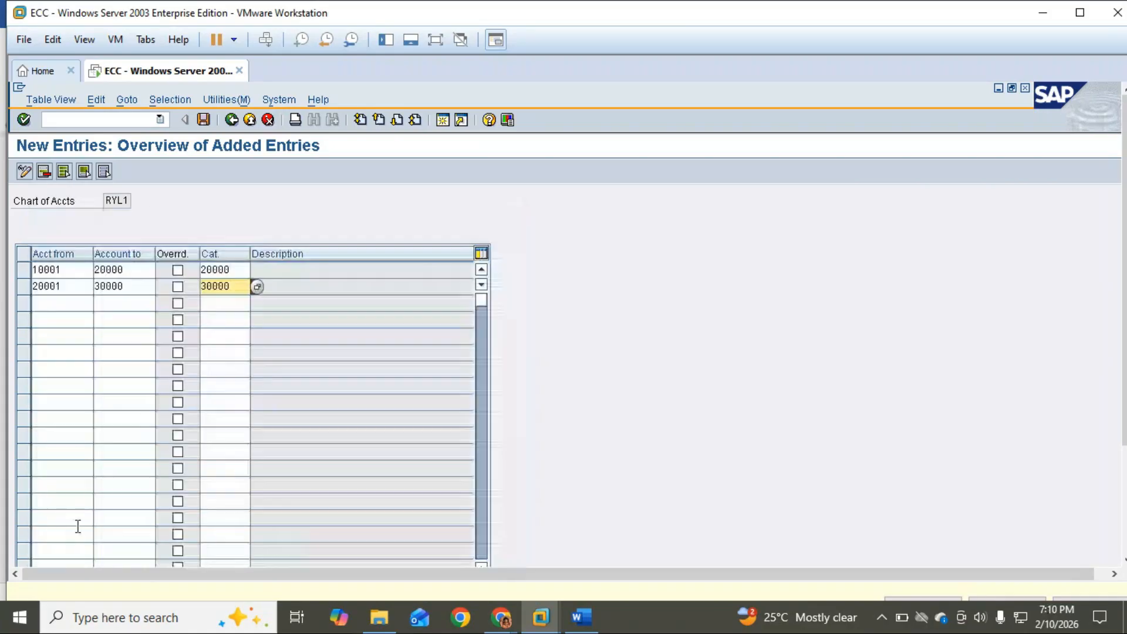
Add a third entry for accounts 30001 to 40000 with item category 01000 (Balance Sheet Account), checking the range in the Word notes.
left_click(45, 303)
type("30001")
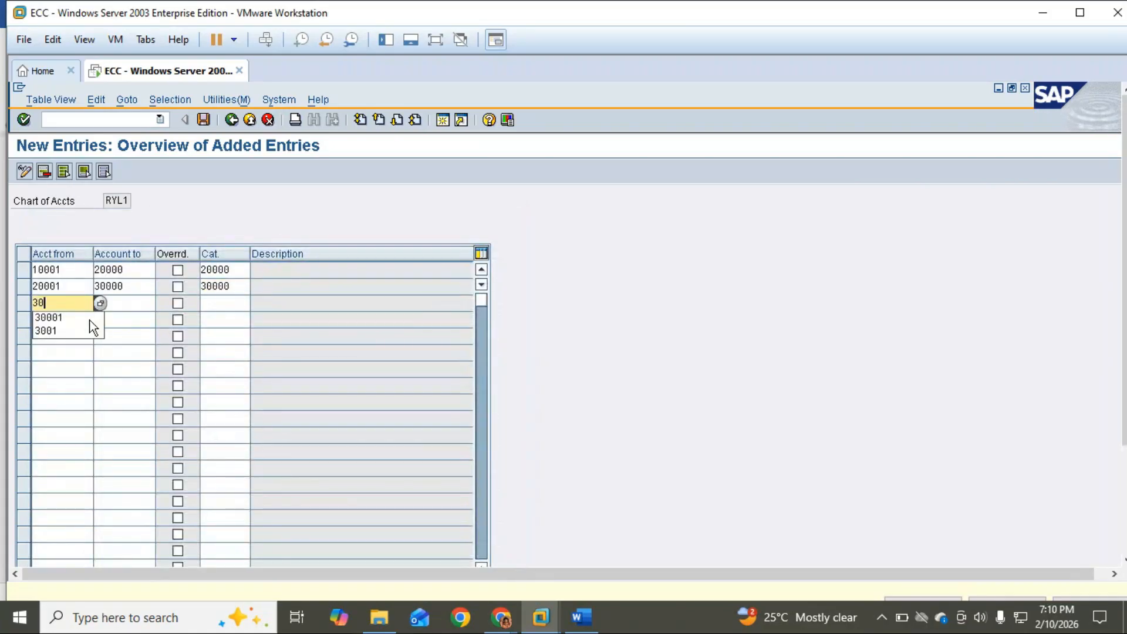
key("Tab")
type("40000")
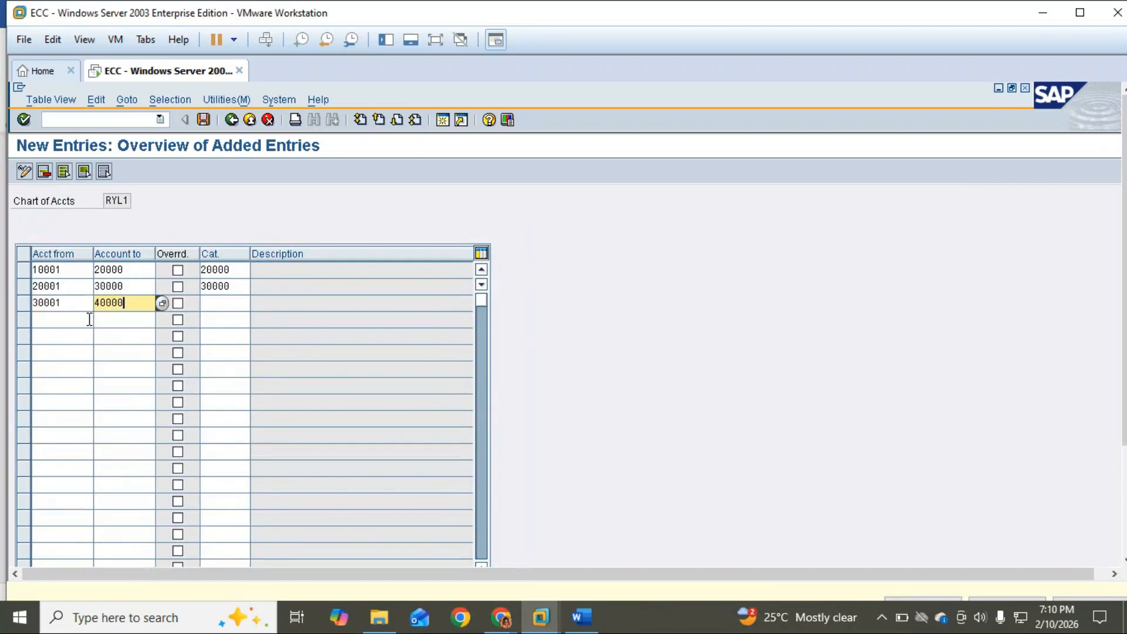
key("alt+Tab")
key("alt+Tab")
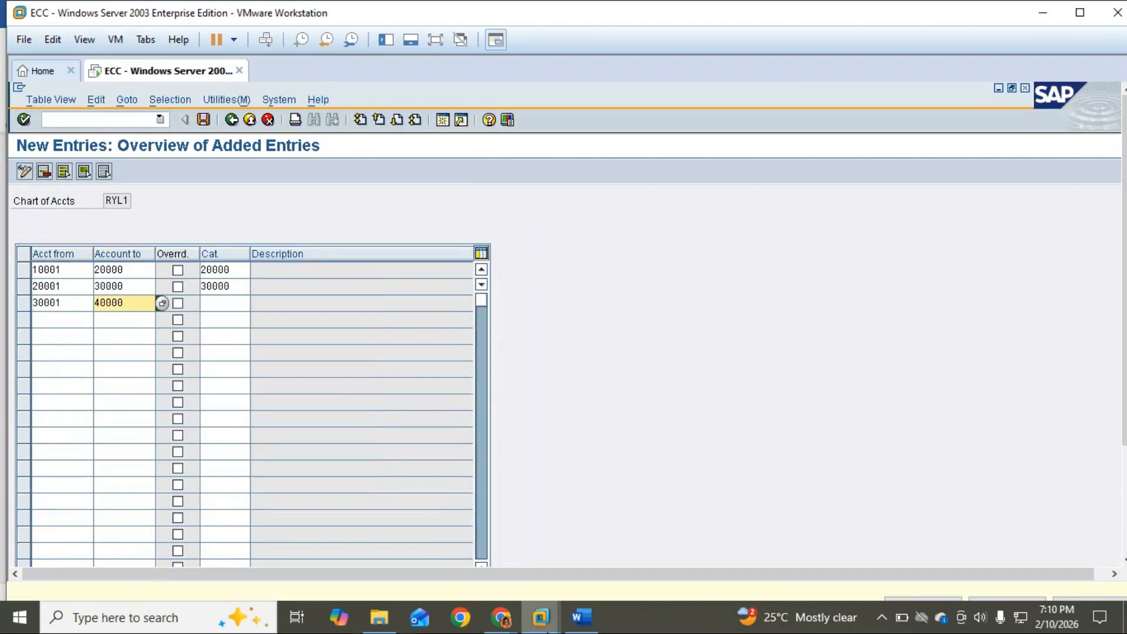
left_click(591, 611)
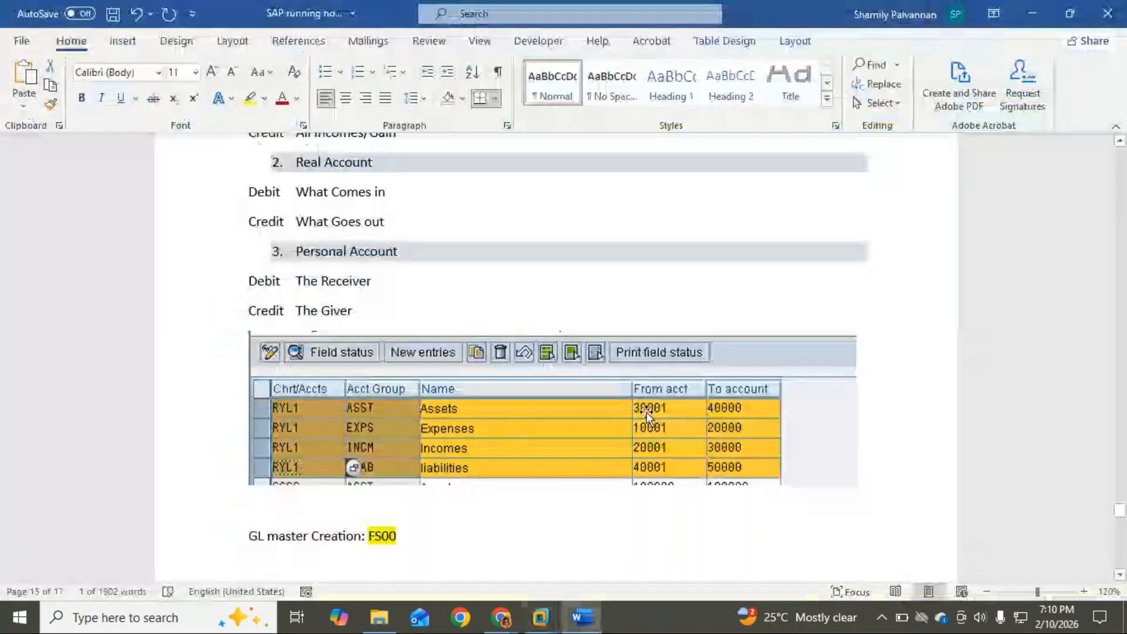
left_click(1031, 11)
left_click(211, 303)
left_click(257, 303)
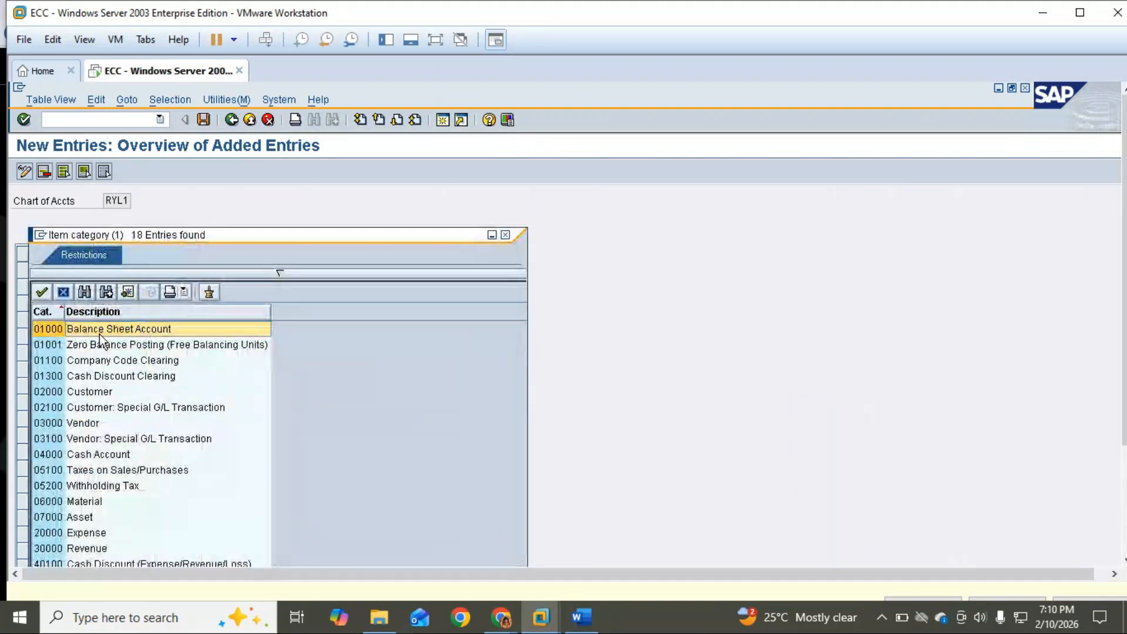
double_click(100, 331)
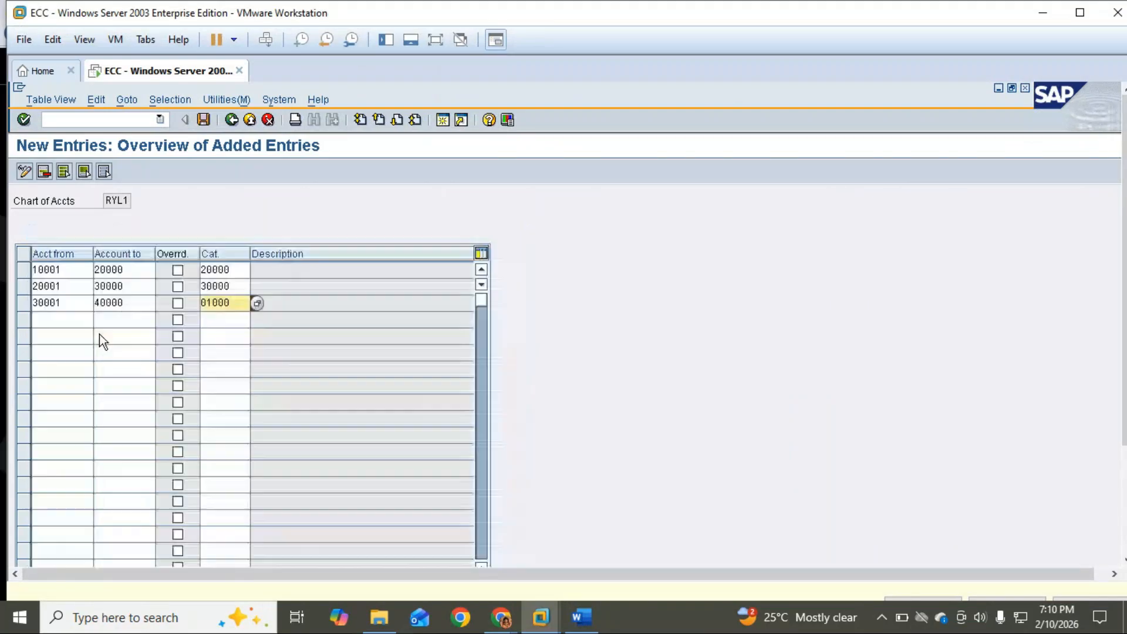
Add a fourth entry for accounts 40001 to 50000 with item category 01000 (Balance Sheet Account) and validate the entries.
left_click(48, 320)
type("40001")
key("BackSpace")
type("01")
key("Tab")
type("50000")
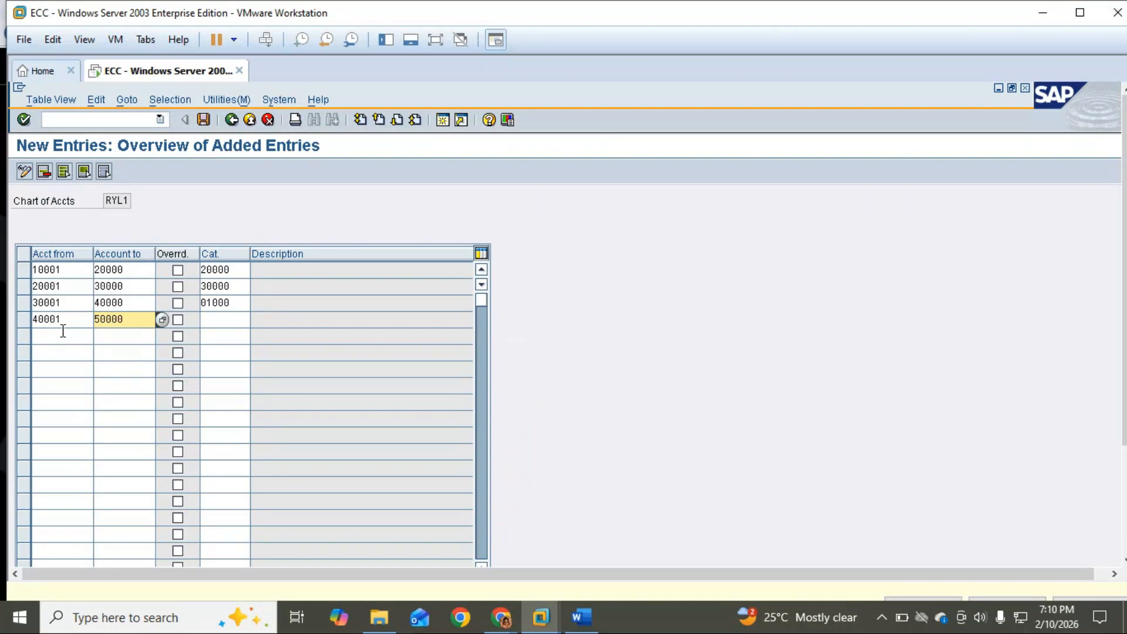
left_click(219, 320)
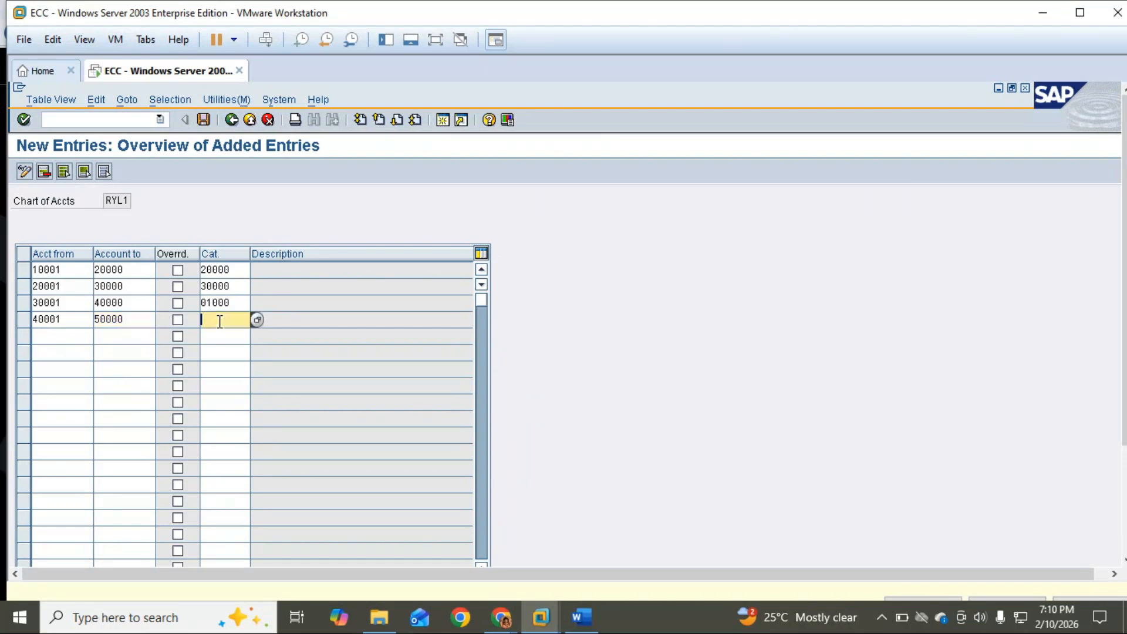
left_click(258, 320)
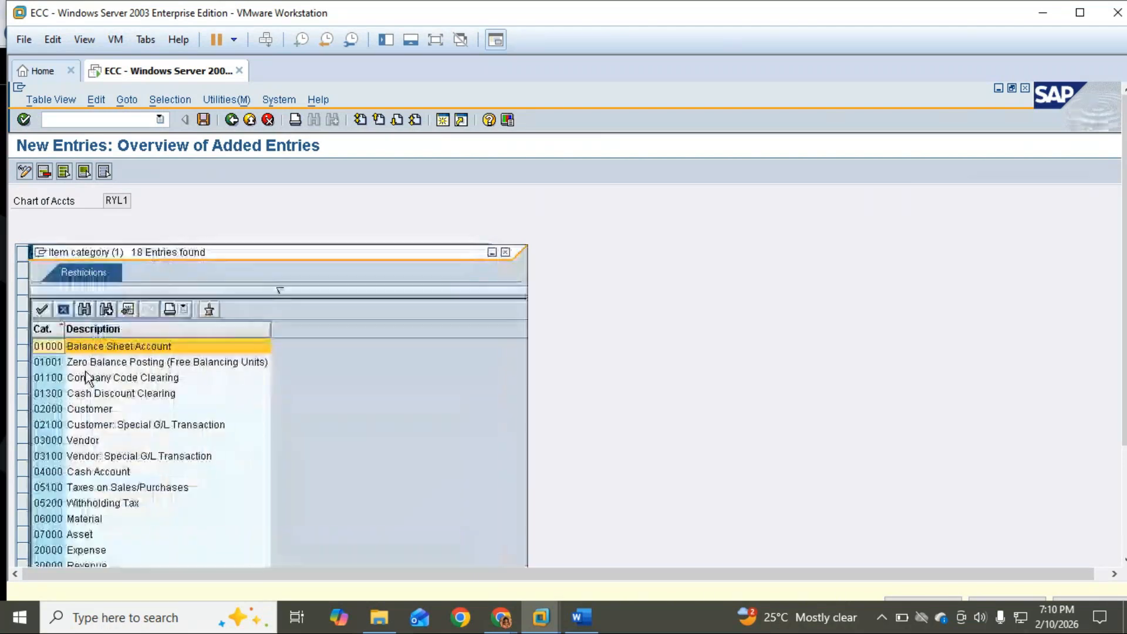
double_click(41, 348)
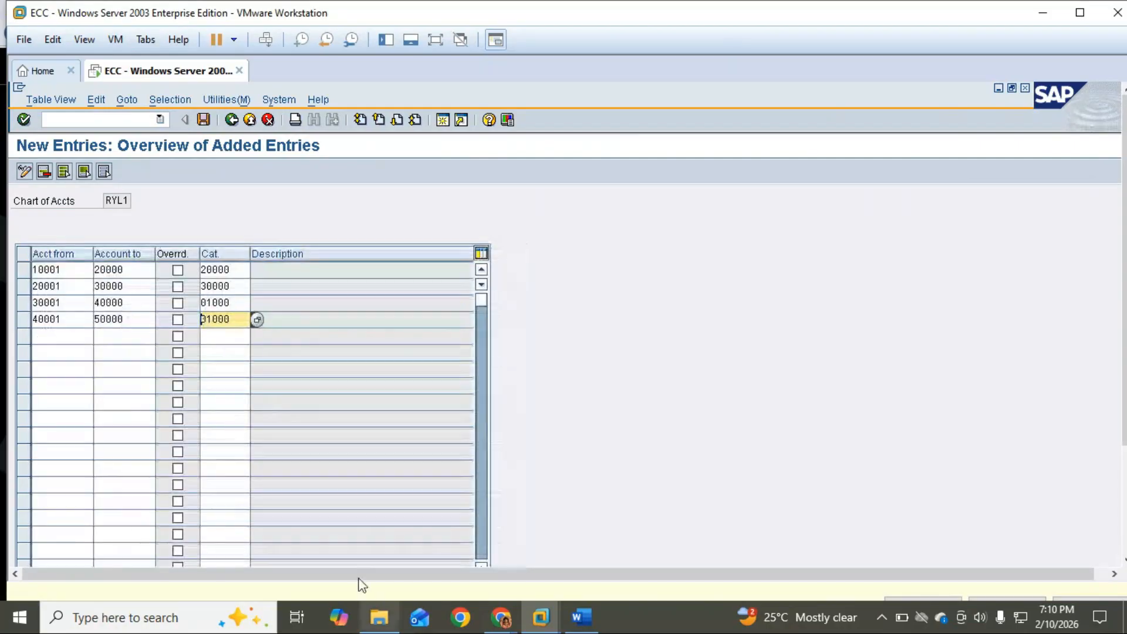
key("Return")
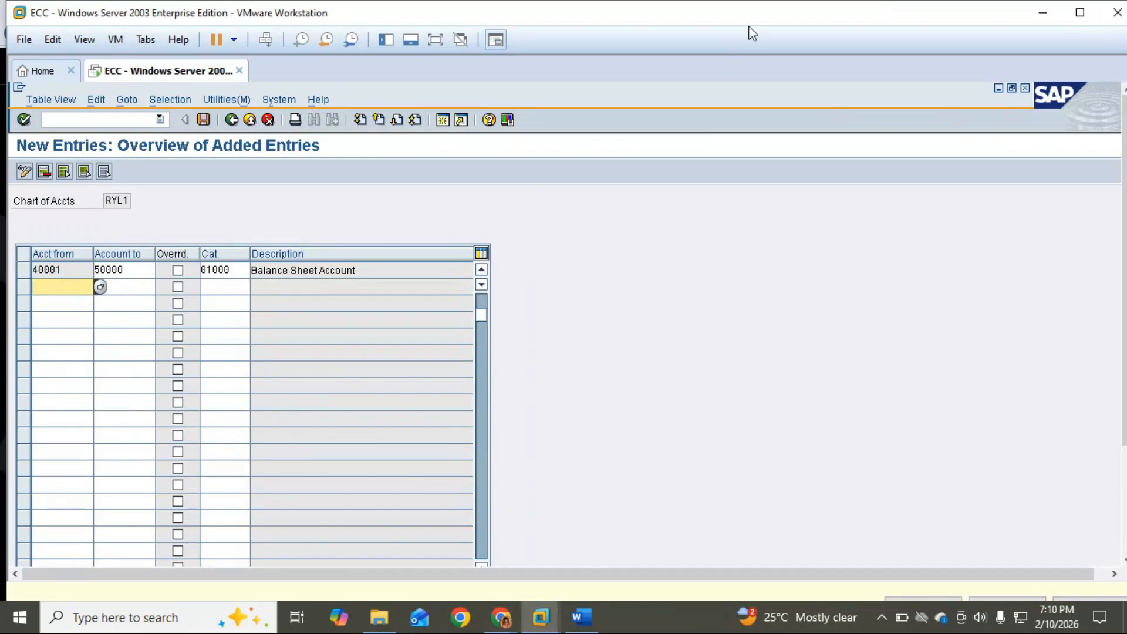
Return SAP to full screen and save the new entries under the customizing request for MCC college configuration.
left_click(435, 40)
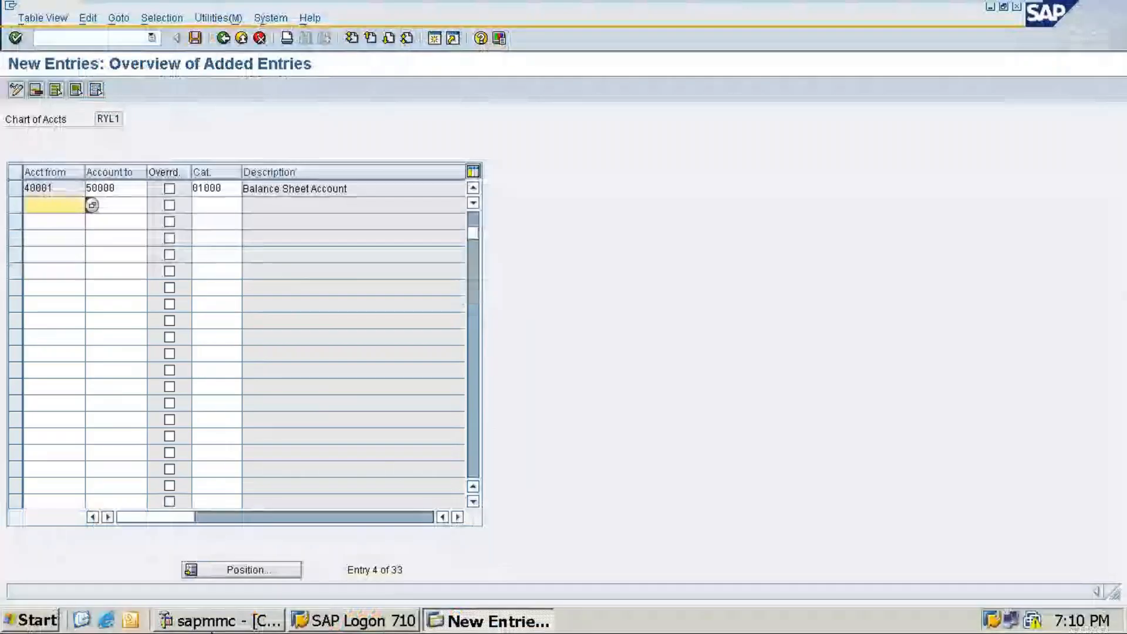
left_click(192, 38)
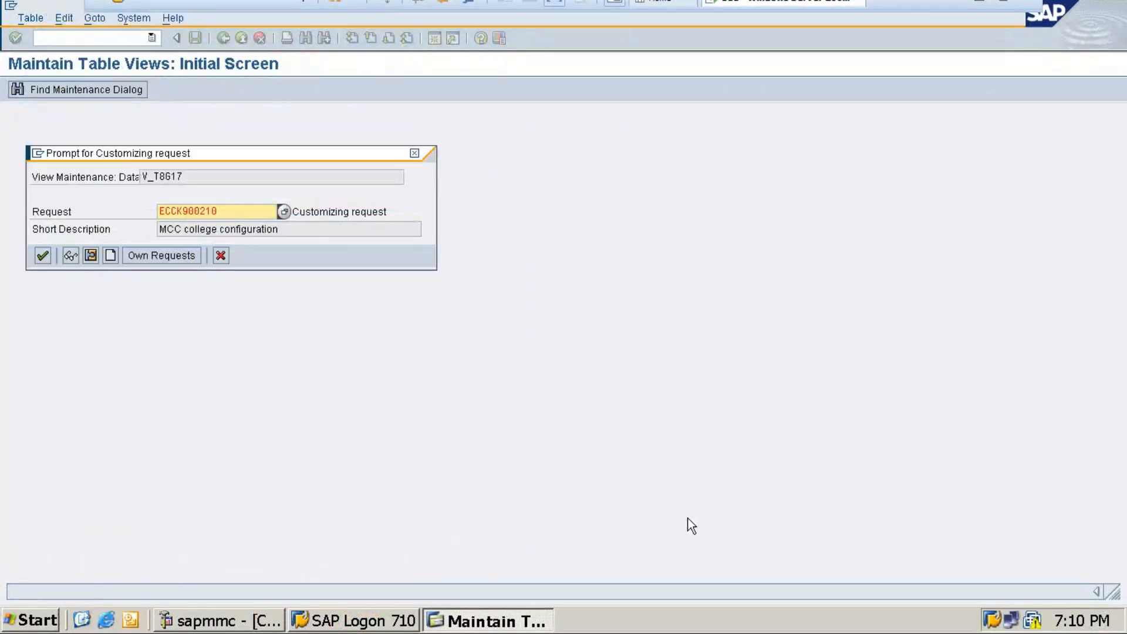
key("Return")
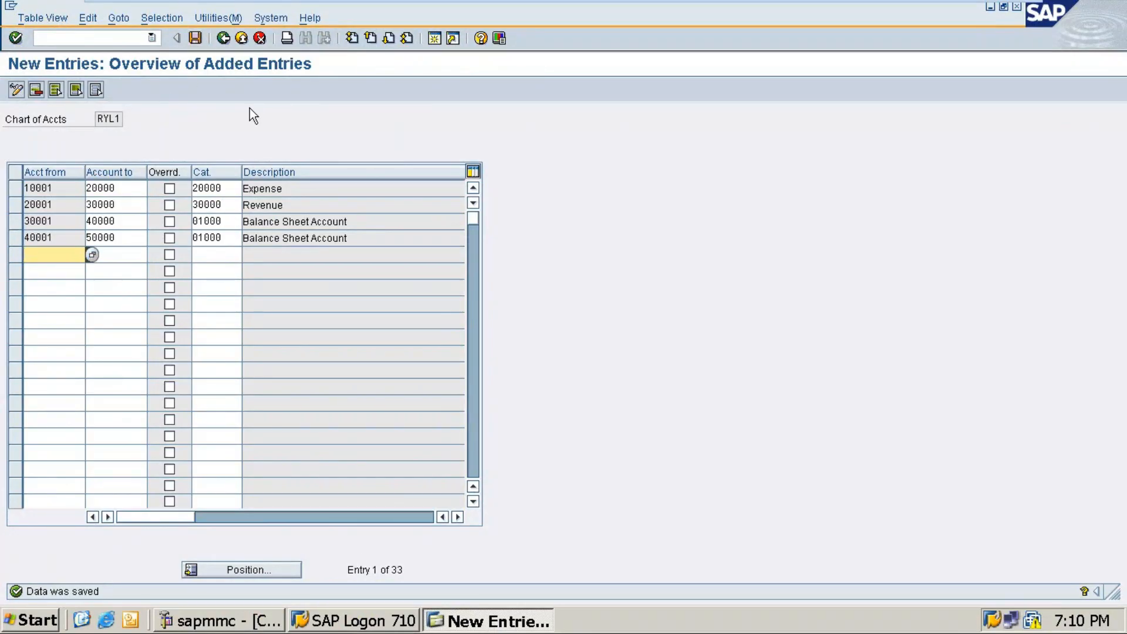
Take SAP out of full screen and capture the table of four account range entries with the Snipping Tool.
mouse_move(549, 3)
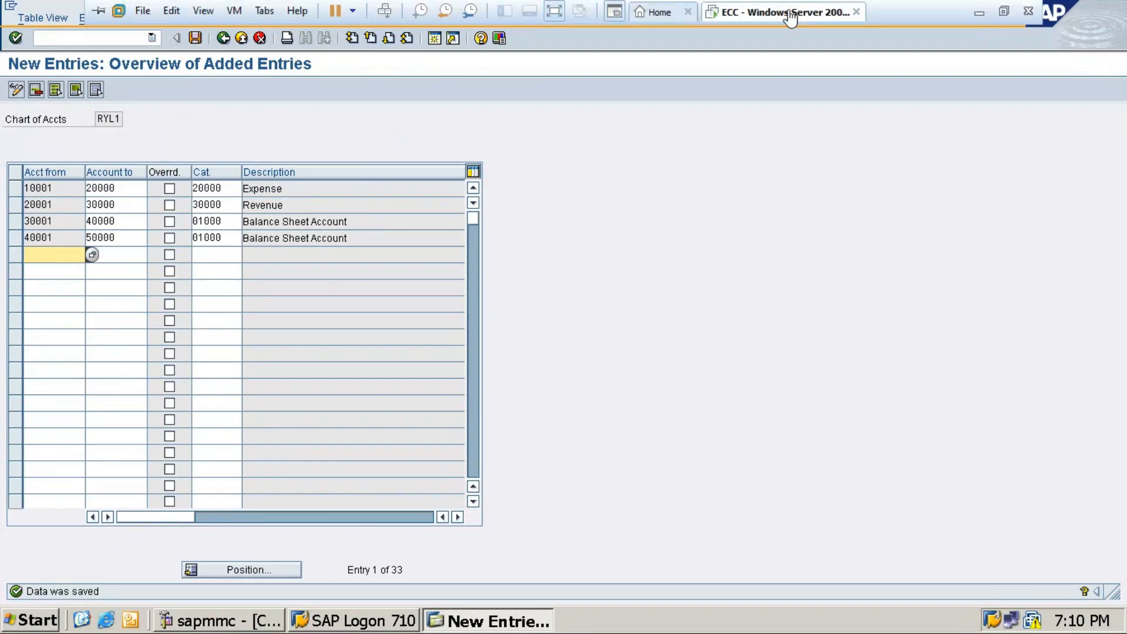
left_click(552, 12)
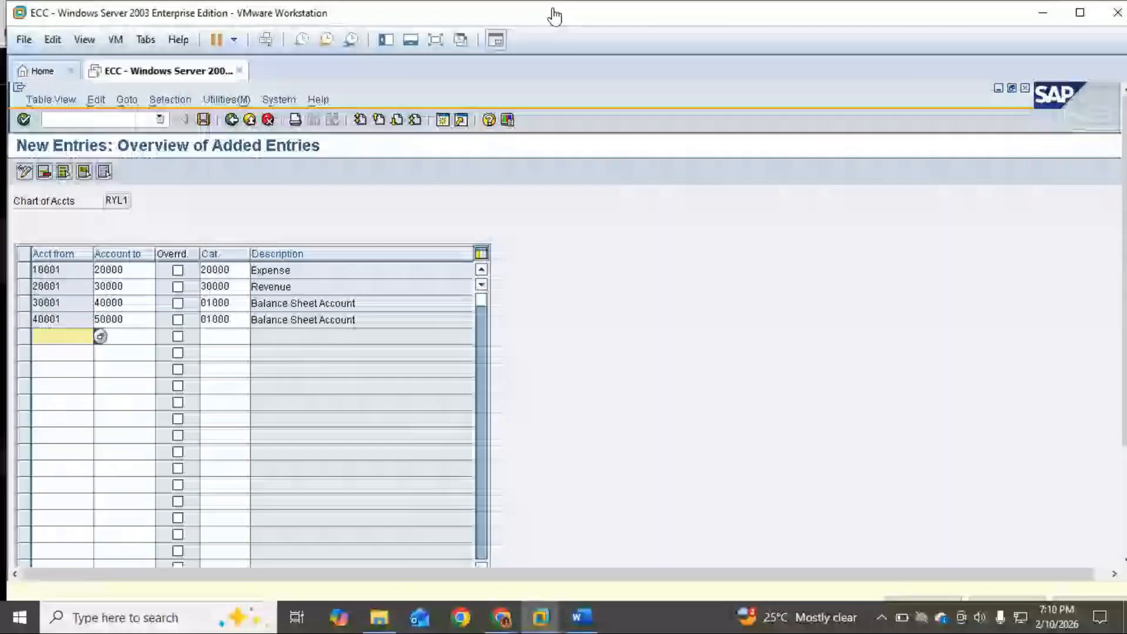
left_click(163, 617)
type("snin")
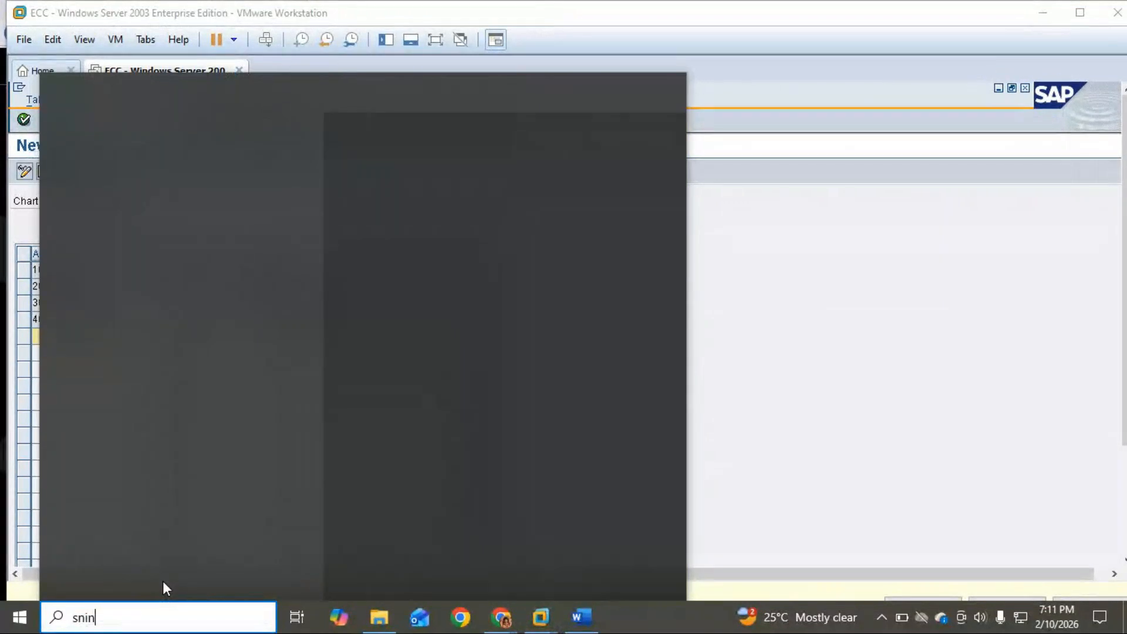
left_click(153, 175)
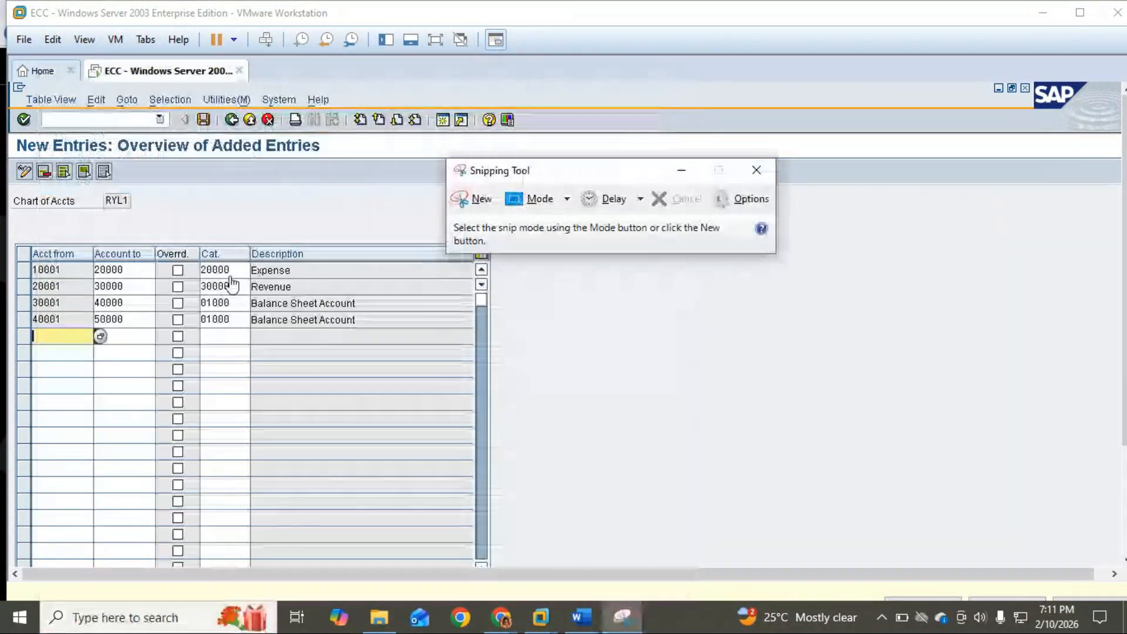
left_click(473, 199)
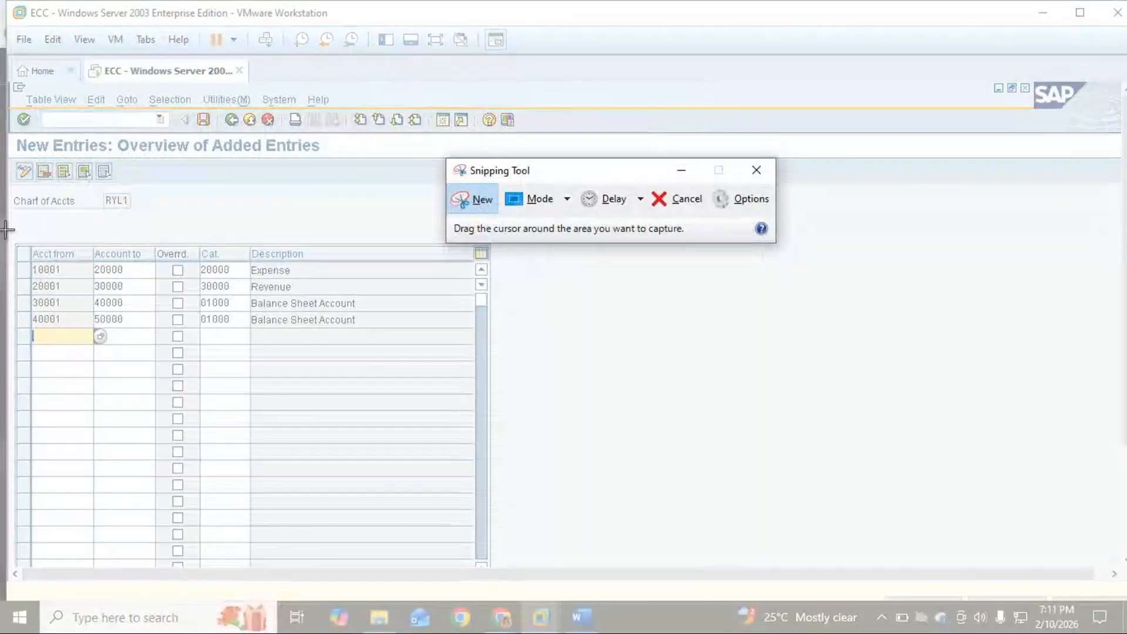
left_click_drag(6, 229, 513, 355)
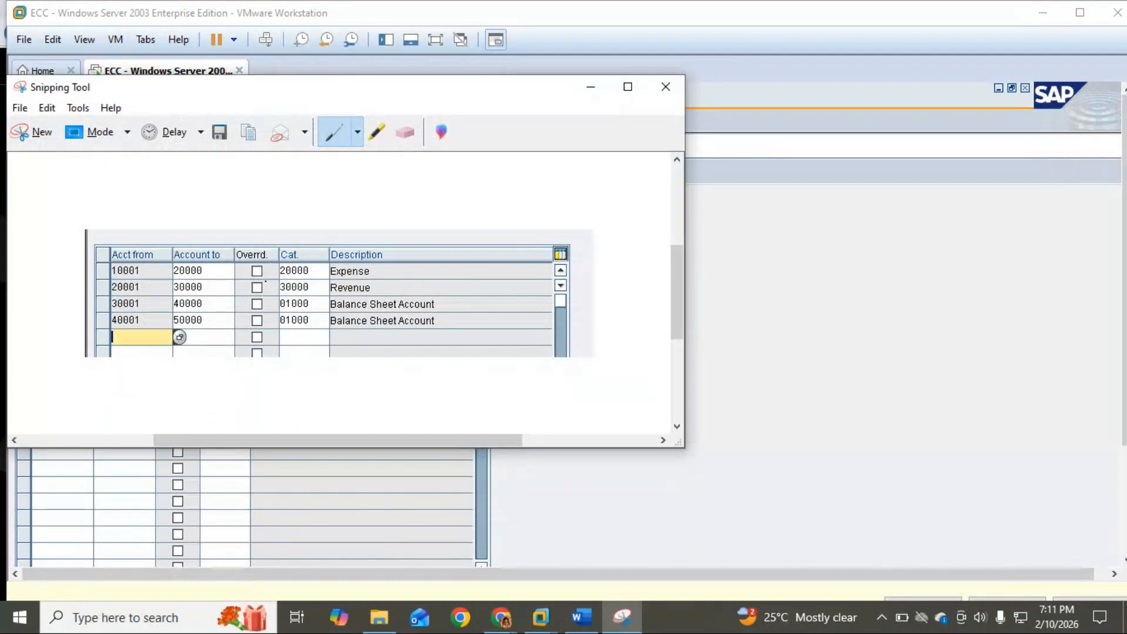
right_click(273, 286)
Switch to the Word notes and paste the captured table on a new line below the retained earnings table.
left_click(583, 617)
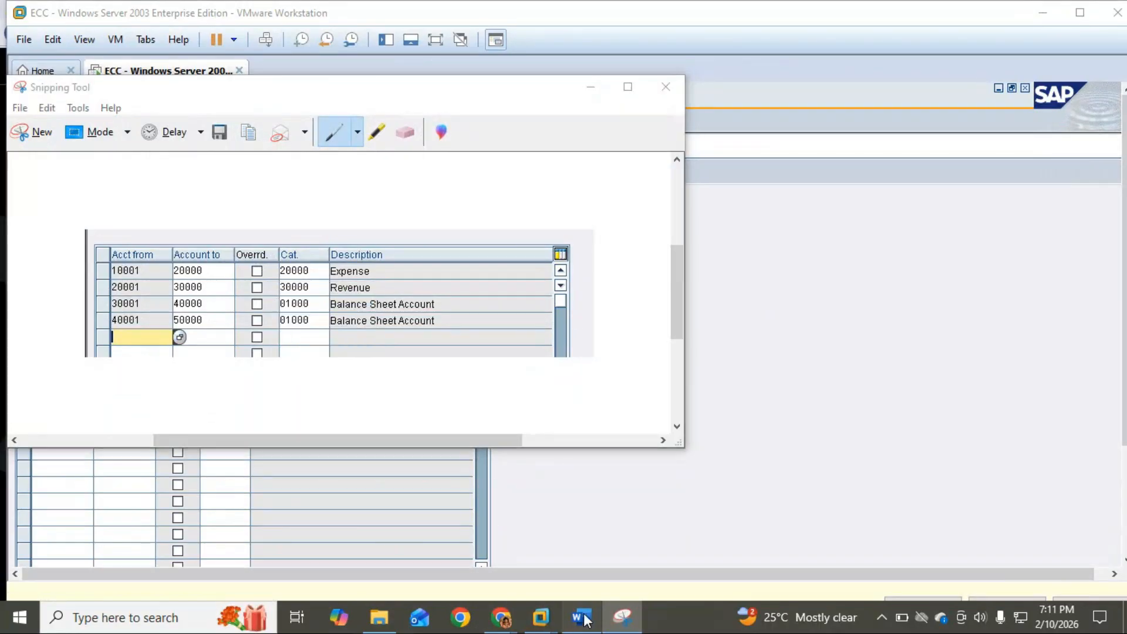
scroll(470, 496, "up", 15)
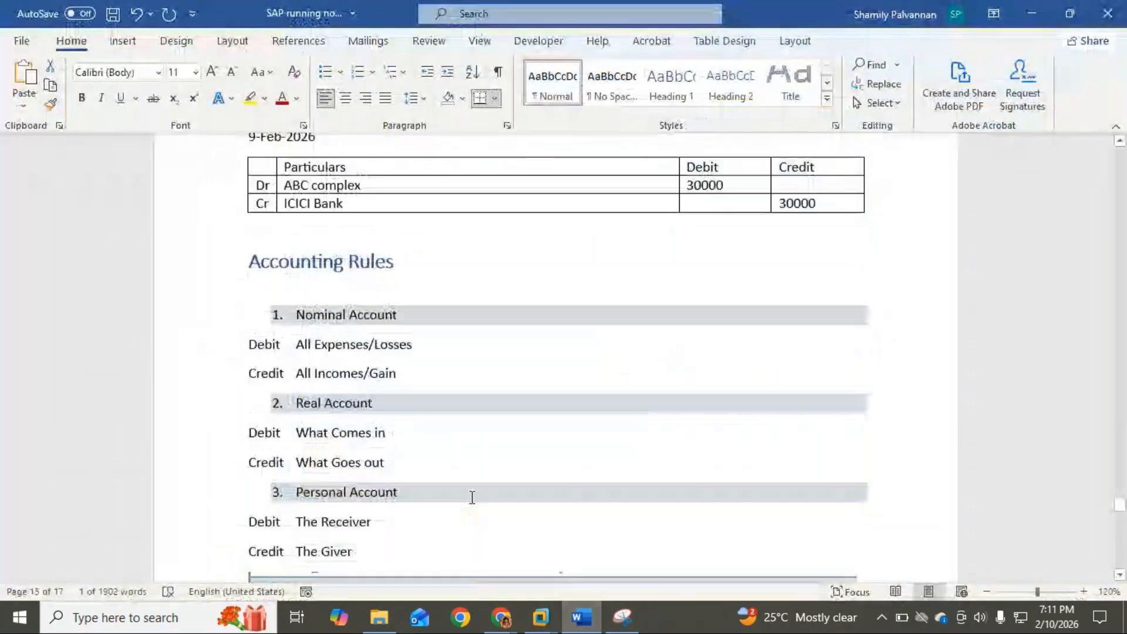
scroll(472, 496, "up", 3)
scroll(470, 496, "up", 5)
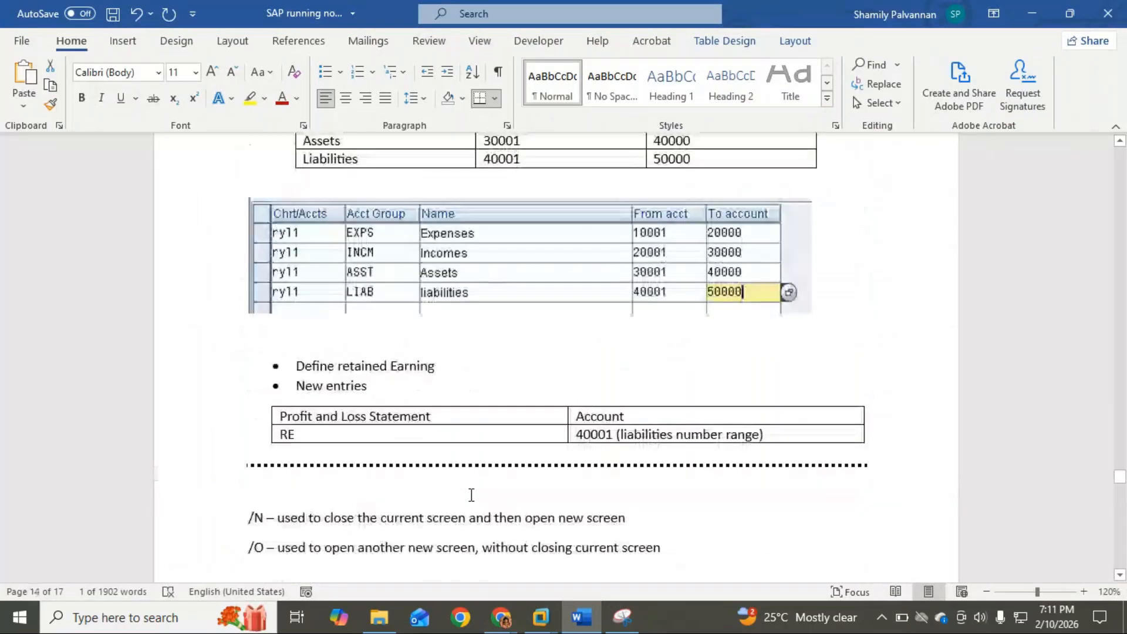
scroll(597, 474, "down", 2)
left_click(893, 355)
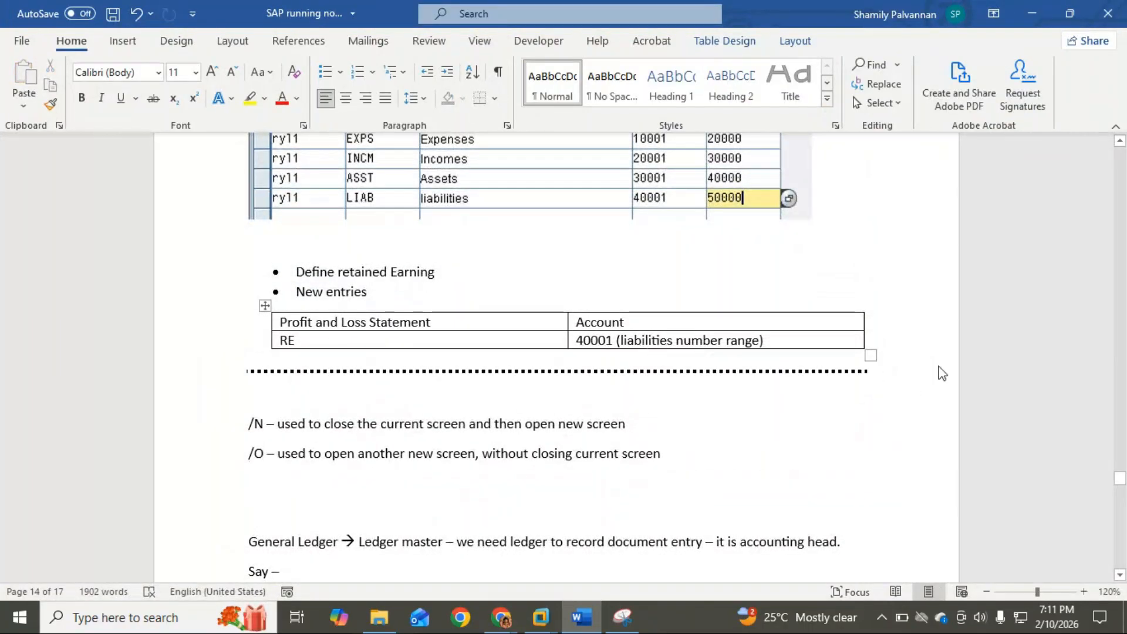
key("Return")
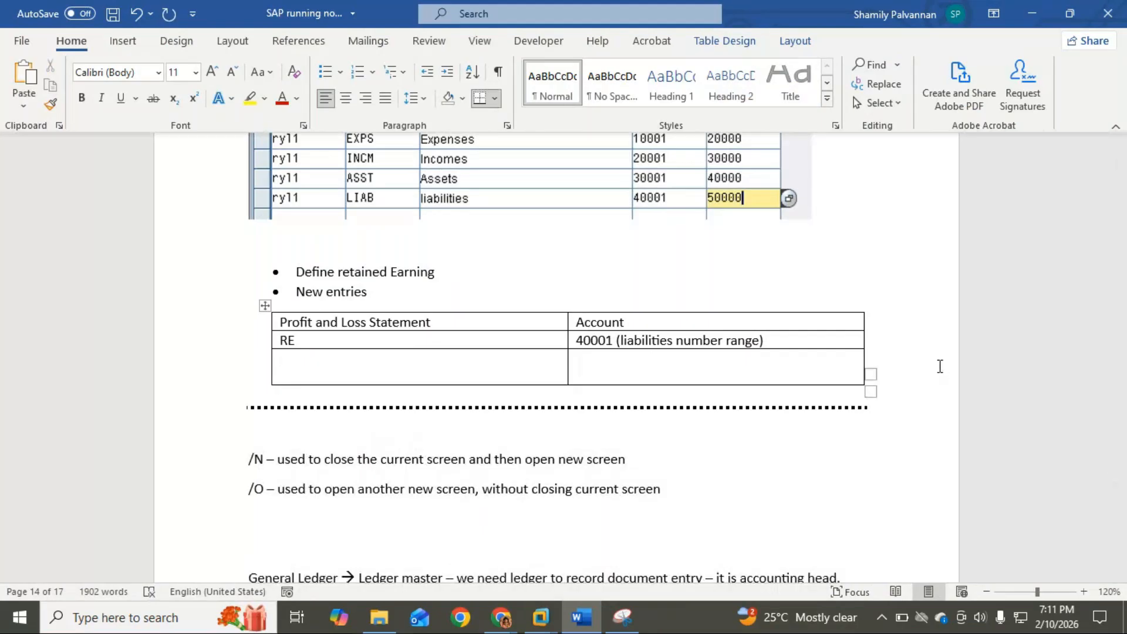
key("ctrl+z")
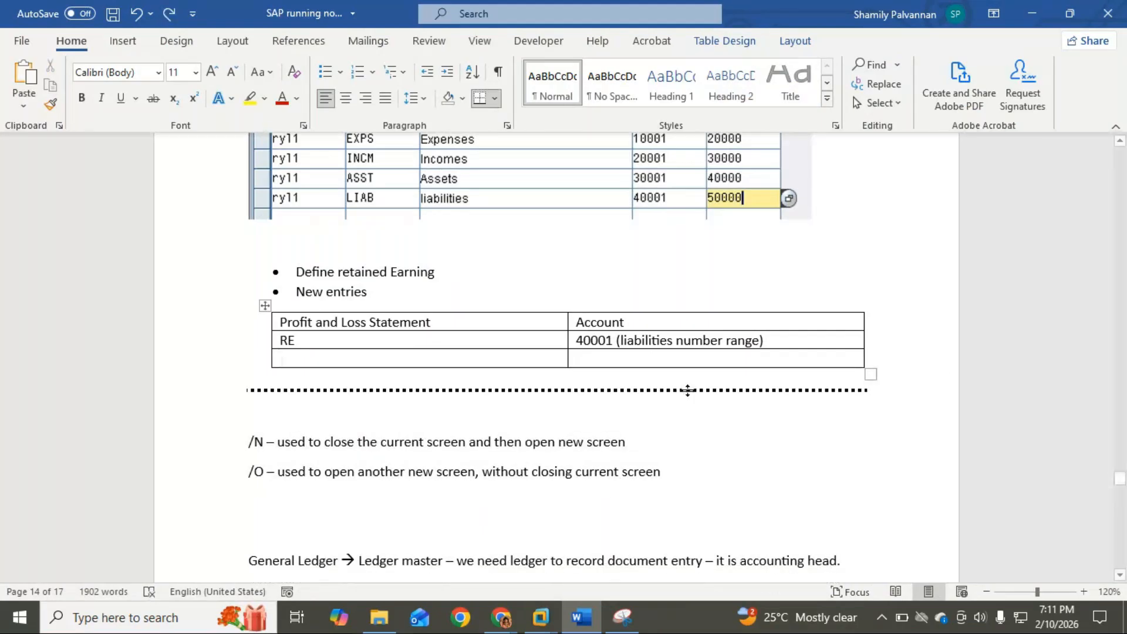
left_click(519, 378)
key("Return")
key("Return")
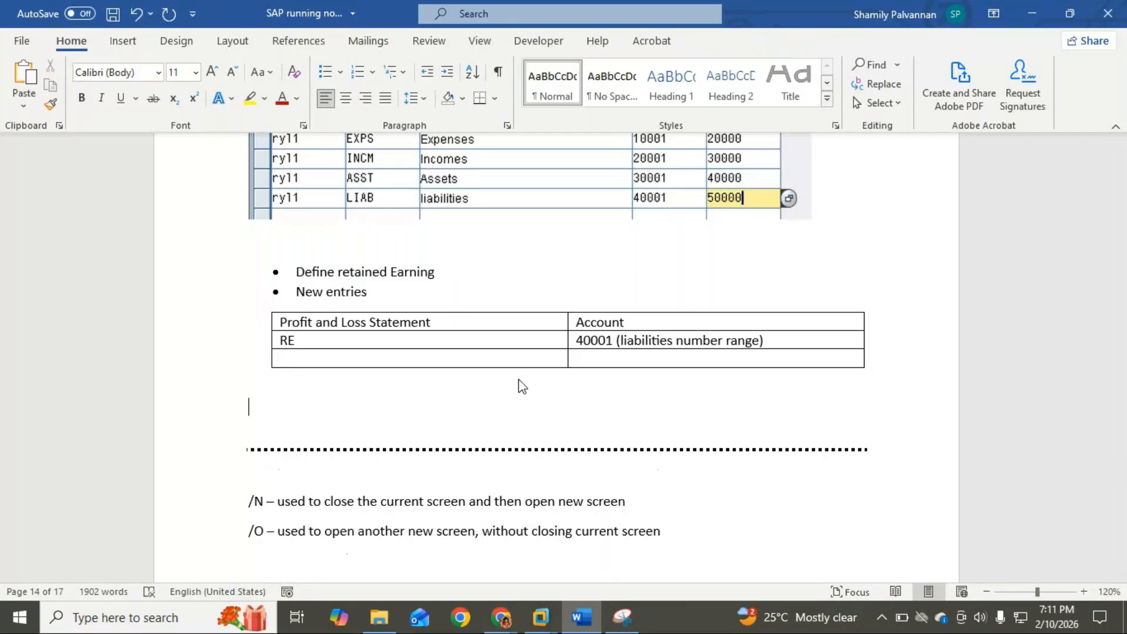
key("ctrl+v")
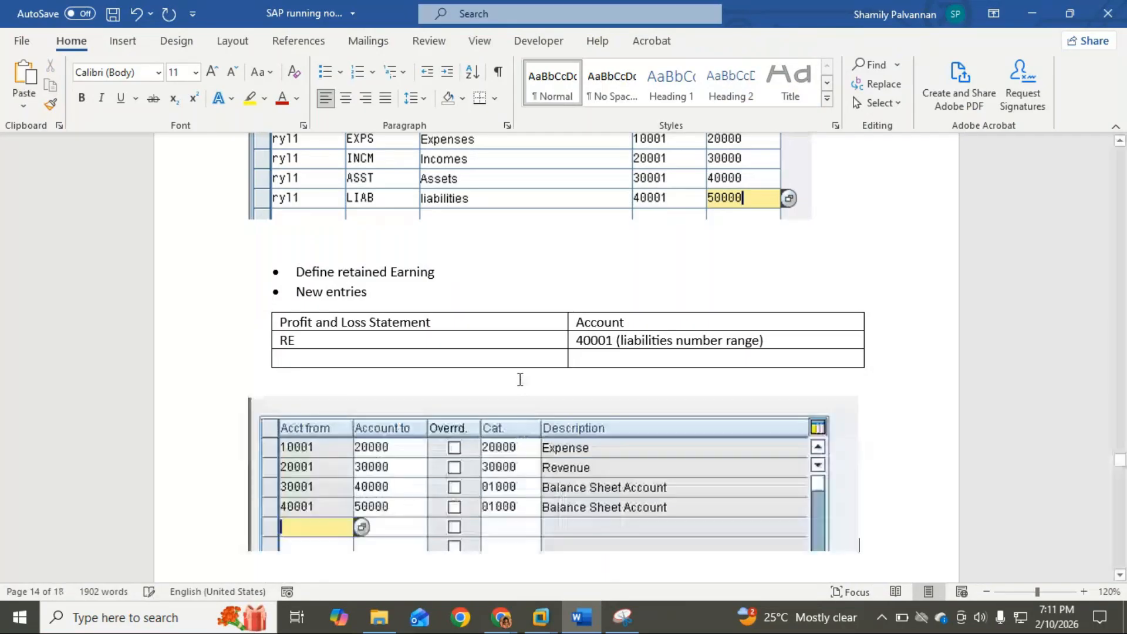
Remove the blank space before the "Method 2 (Actual Accounting method)" line in the notes.
scroll(628, 523, "down", 4)
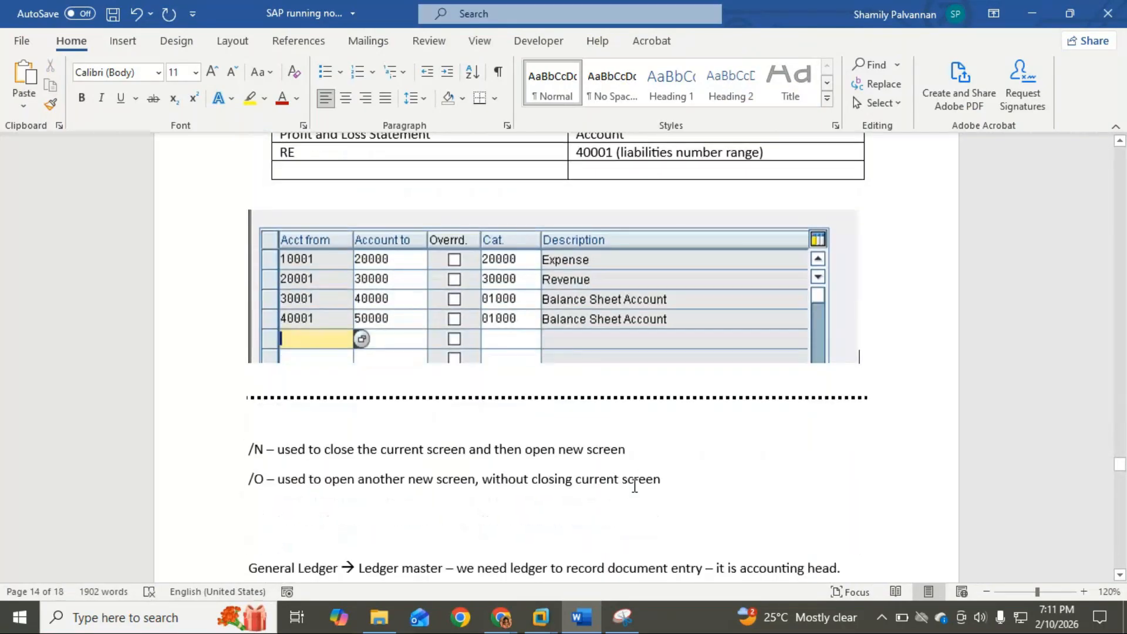
scroll(635, 486, "down", 5)
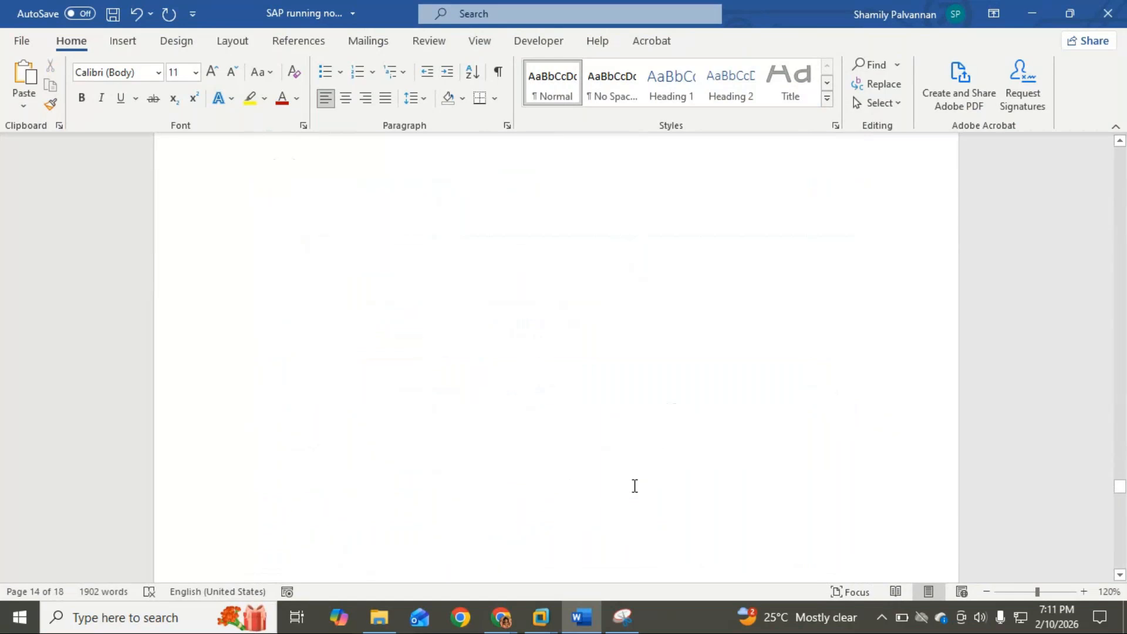
scroll(635, 486, "down", 8)
scroll(636, 479, "up", 10)
scroll(637, 480, "up", 3)
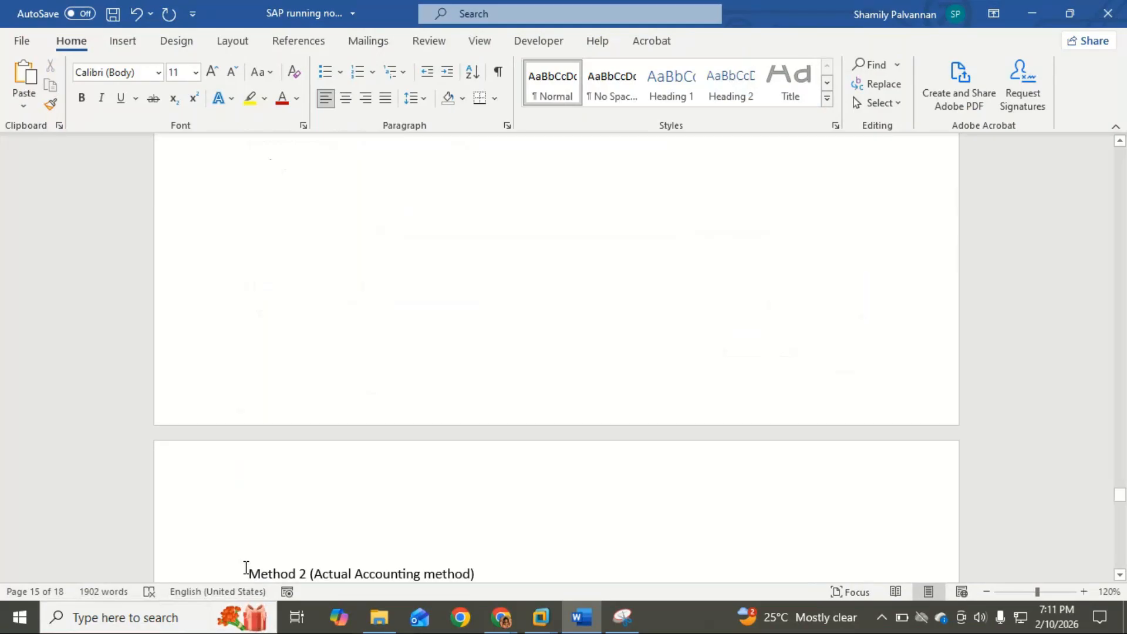
key("BackSpace")
key("BackSpace")
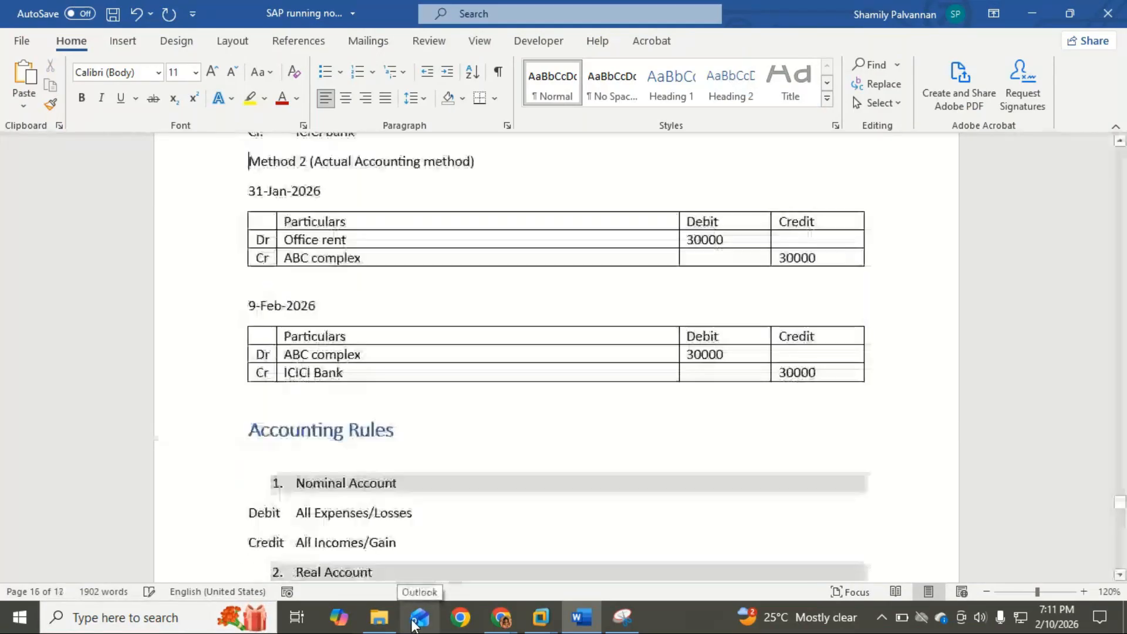
Copy the words "Document Parking" from the F-65 heading to the empty line below the ICICI Bank and Cash in hand table.
scroll(408, 480, "up", 10)
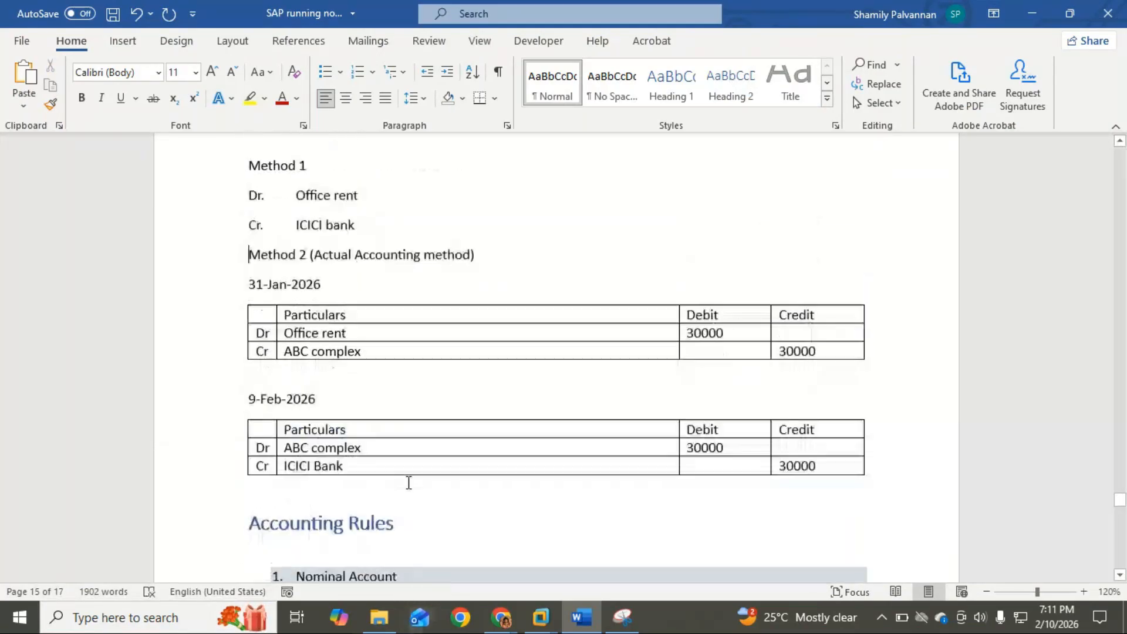
scroll(409, 483, "down", 20)
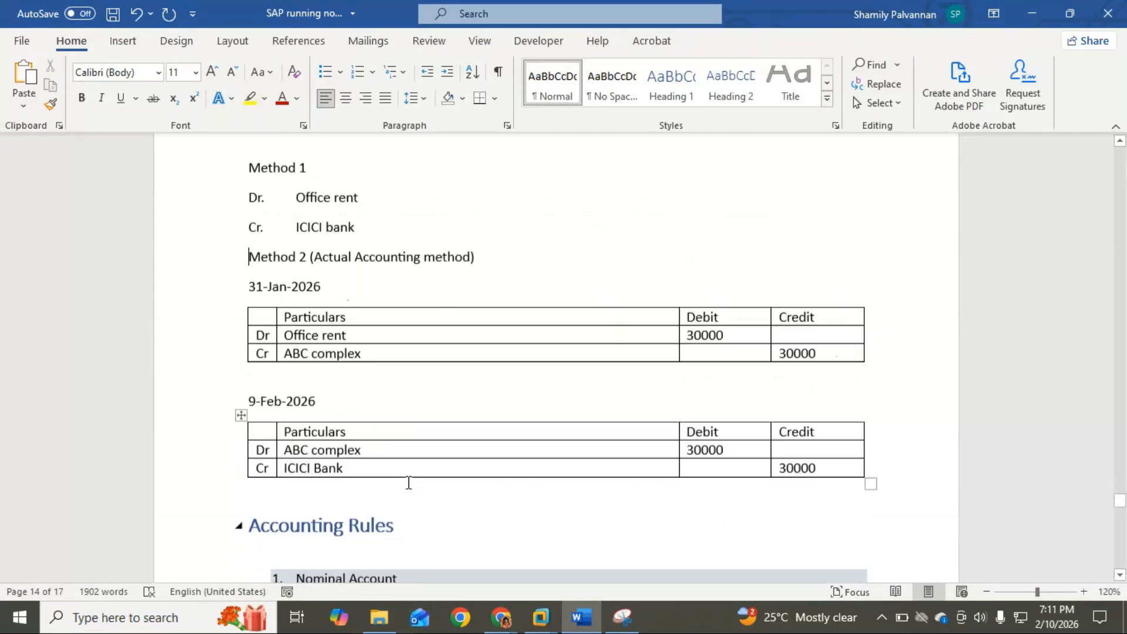
scroll(408, 483, "down", 20)
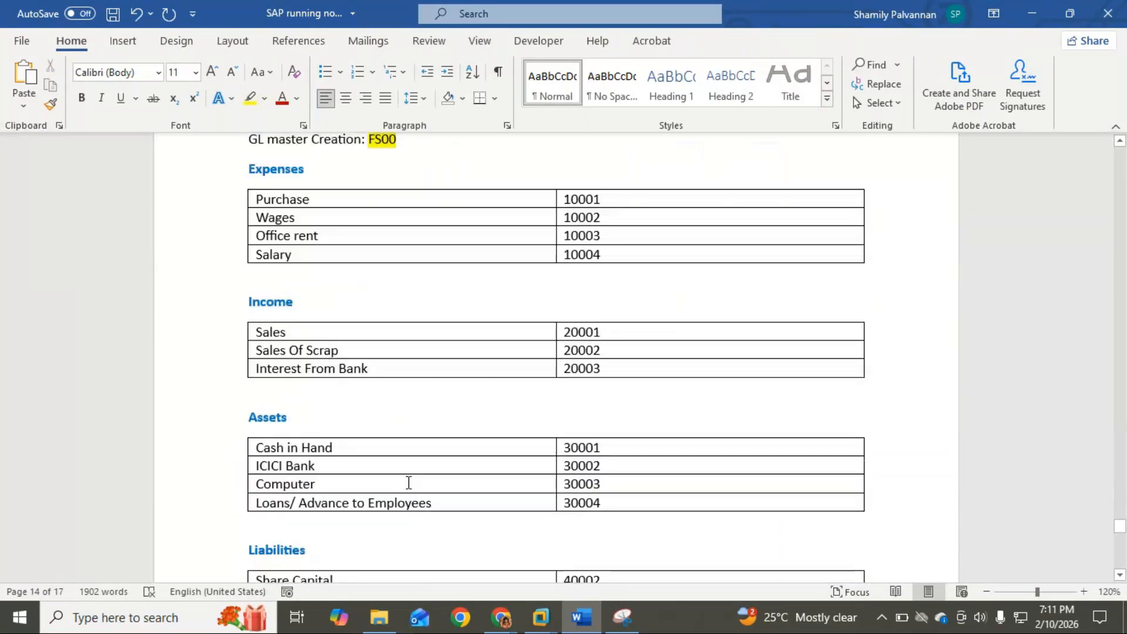
scroll(409, 482, "down", 4)
scroll(409, 481, "up", 5)
scroll(409, 481, "down", 3)
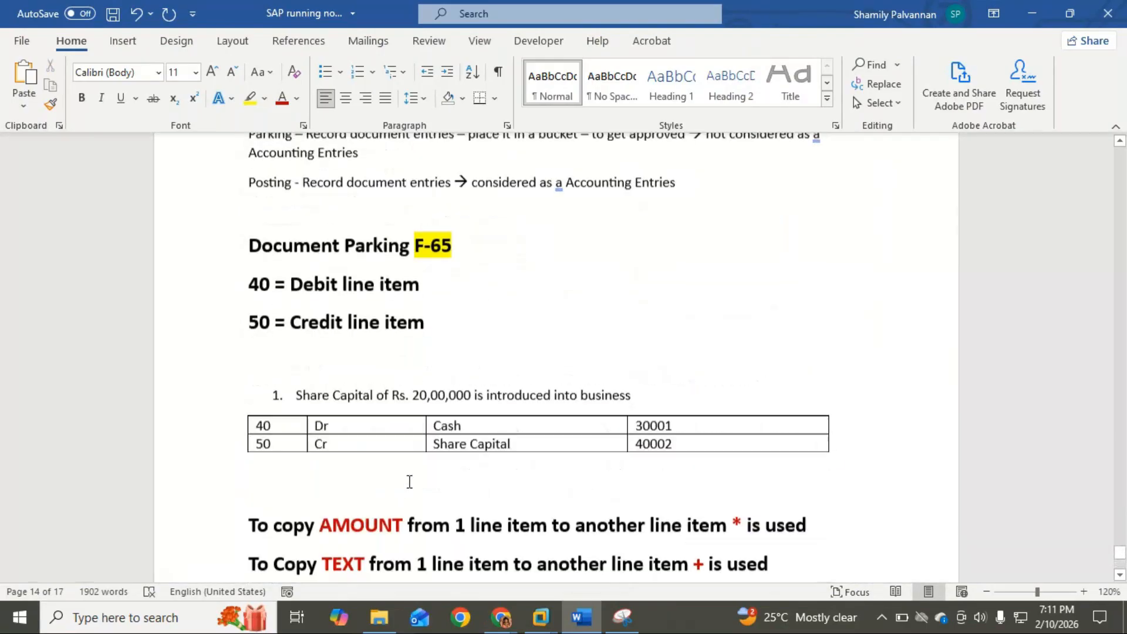
scroll(466, 227, "up", 3)
scroll(504, 327, "down", 2)
scroll(505, 327, "down", 2)
scroll(506, 340, "up", 5)
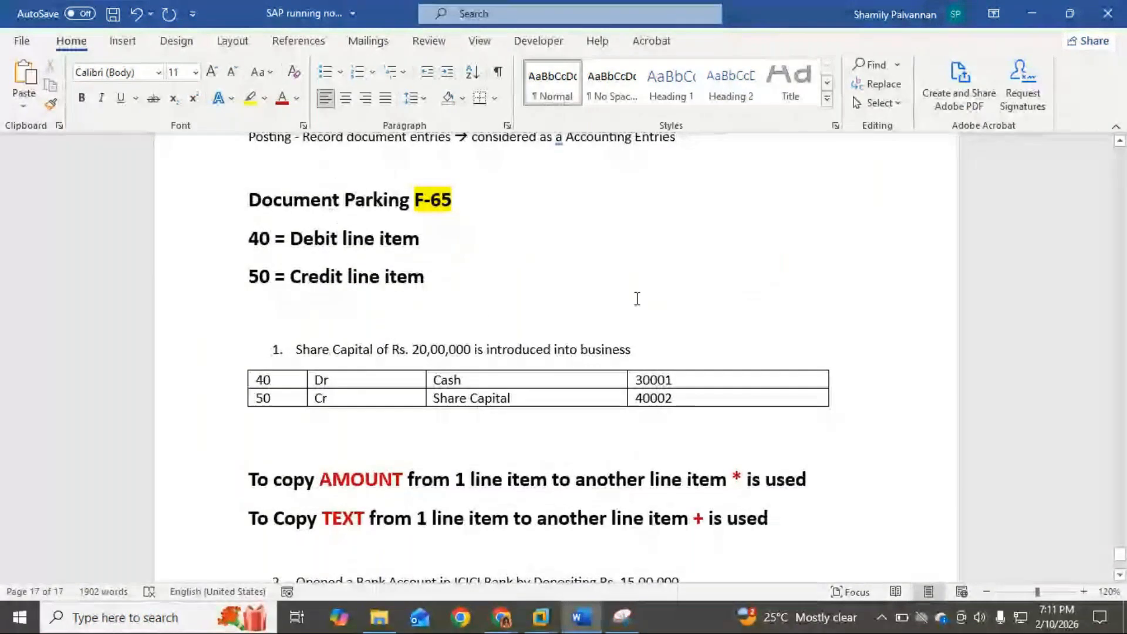
scroll(637, 298, "down", 3)
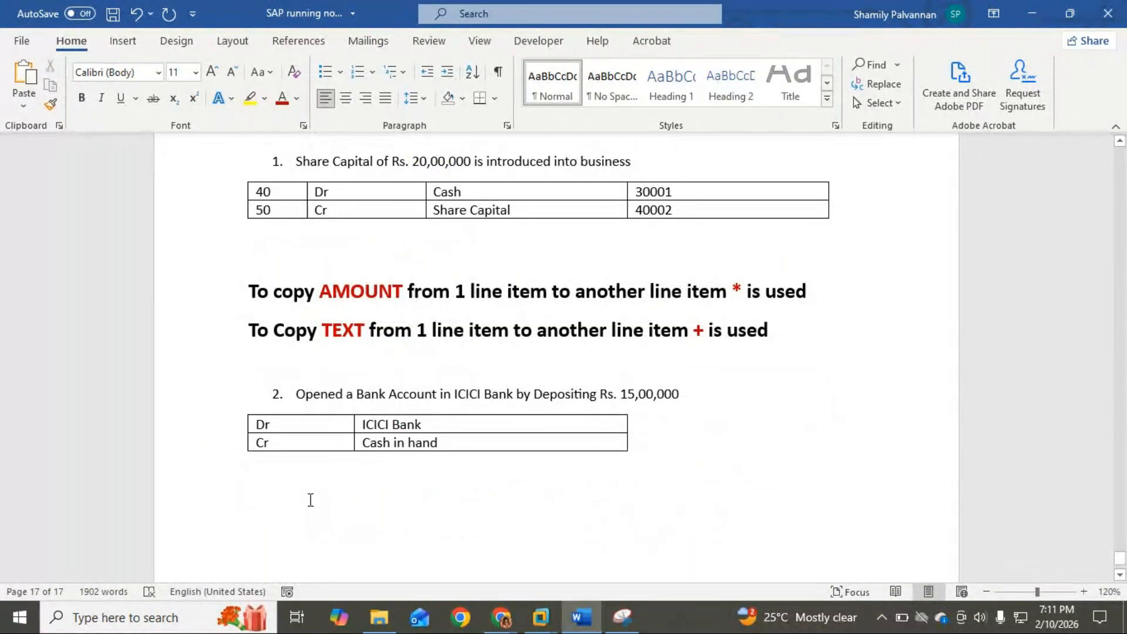
scroll(329, 529, "up", 3)
scroll(346, 561, "up", 1)
left_click_drag(251, 247, 390, 246)
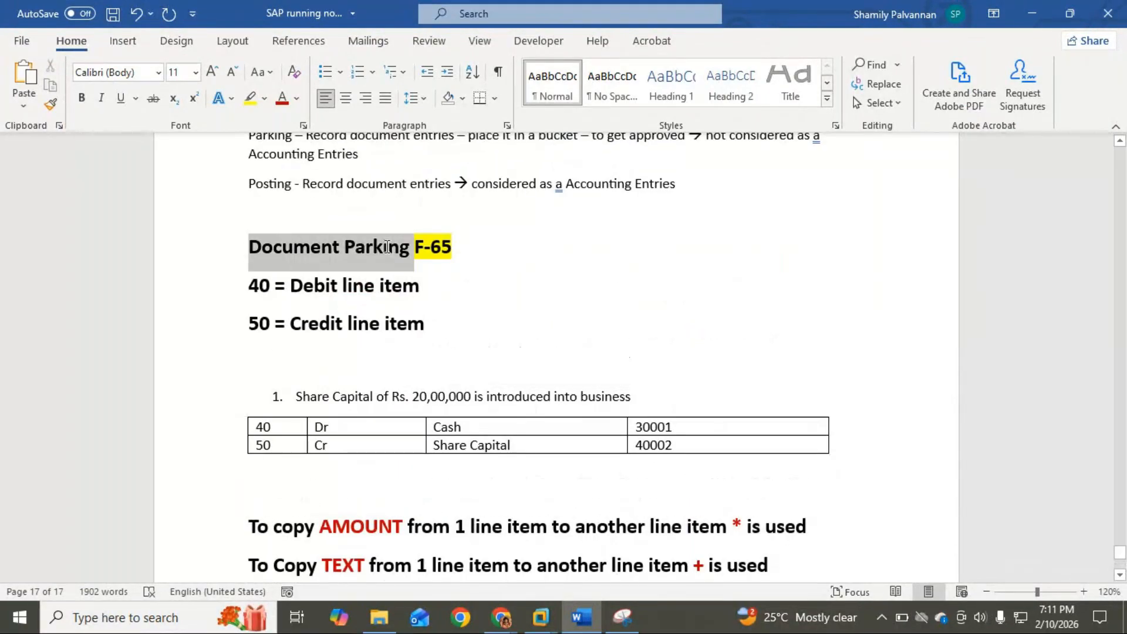
key("ctrl+c")
scroll(254, 528, "down", 4)
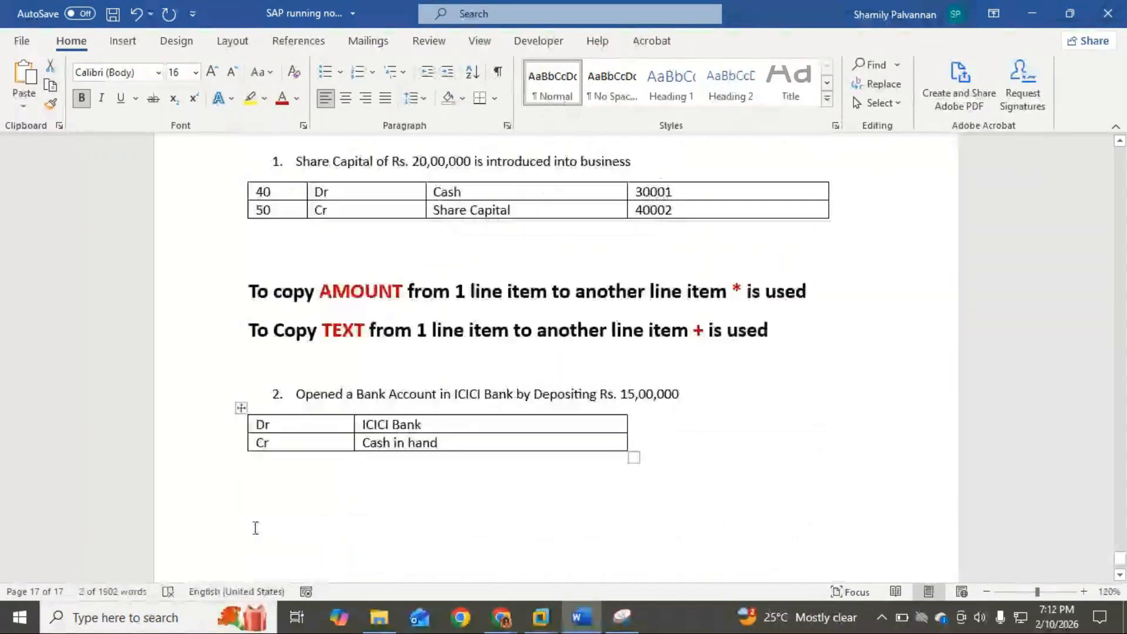
left_click(268, 498)
key("ctrl+v")
Insert "Display Parked" in front of the pasted "Document Parking" text.
left_click(250, 496)
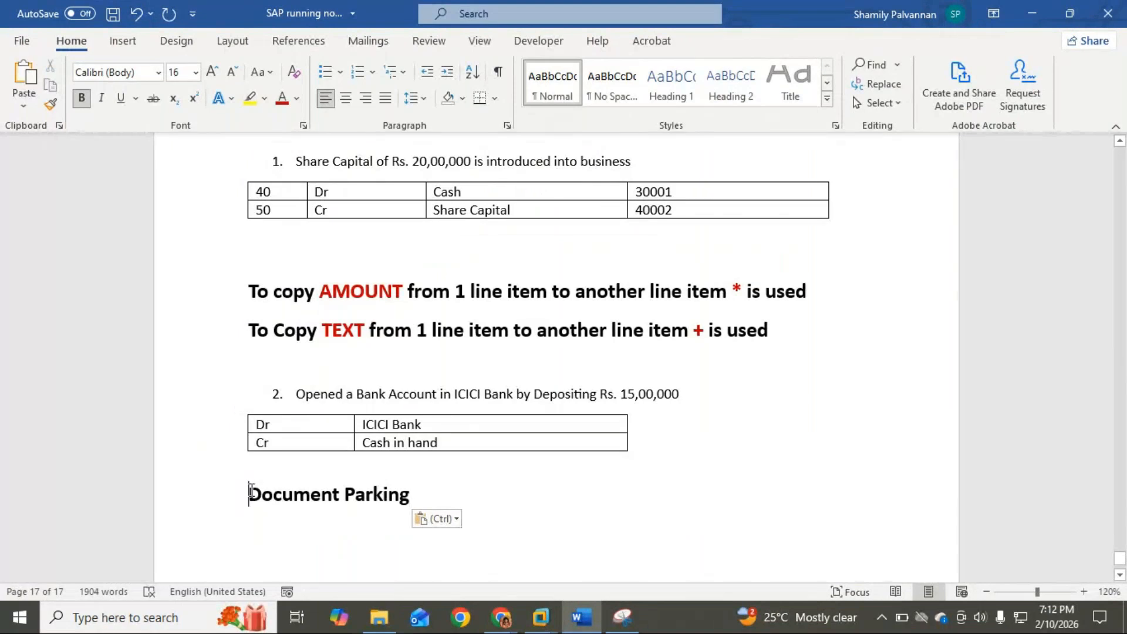
type("Disps")
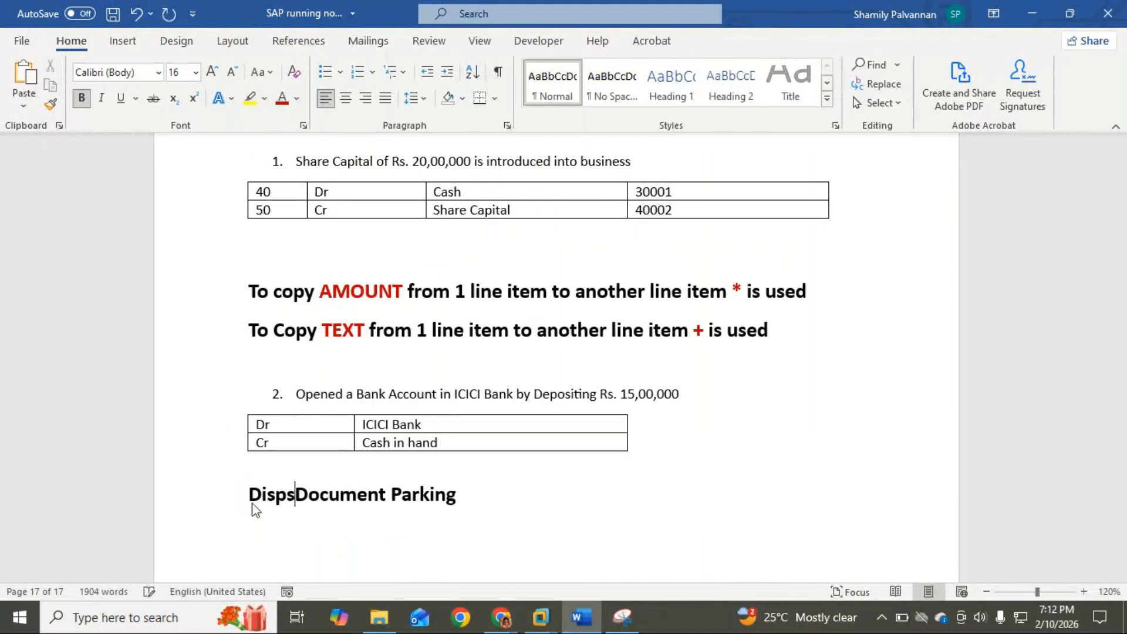
key("BackSpace")
key("BackSpace")
type("play ")
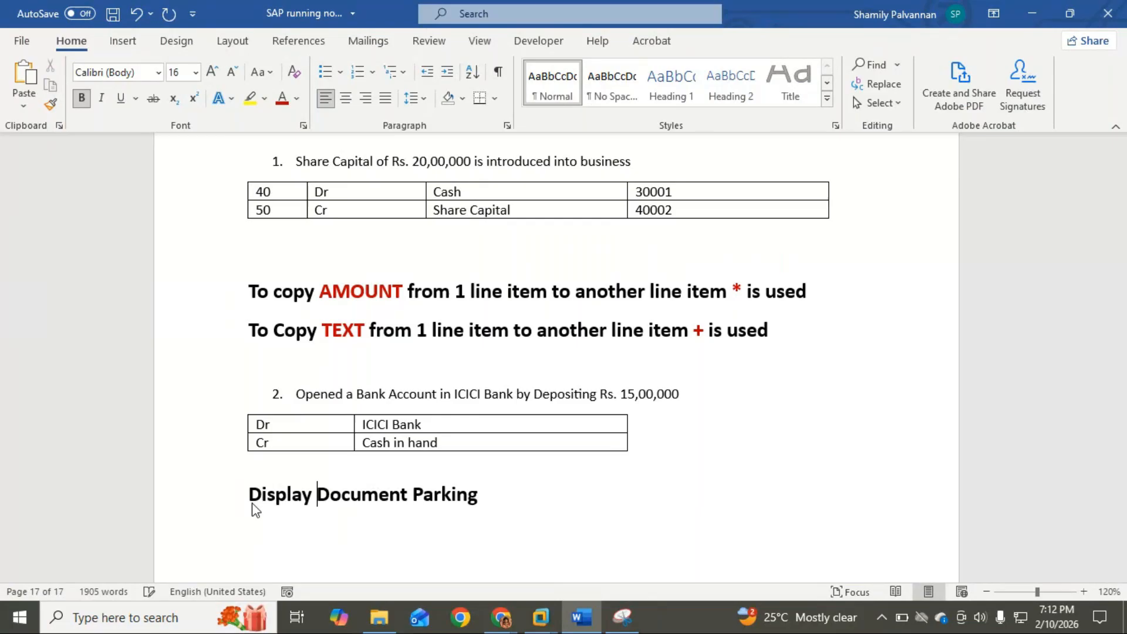
type("Pa")
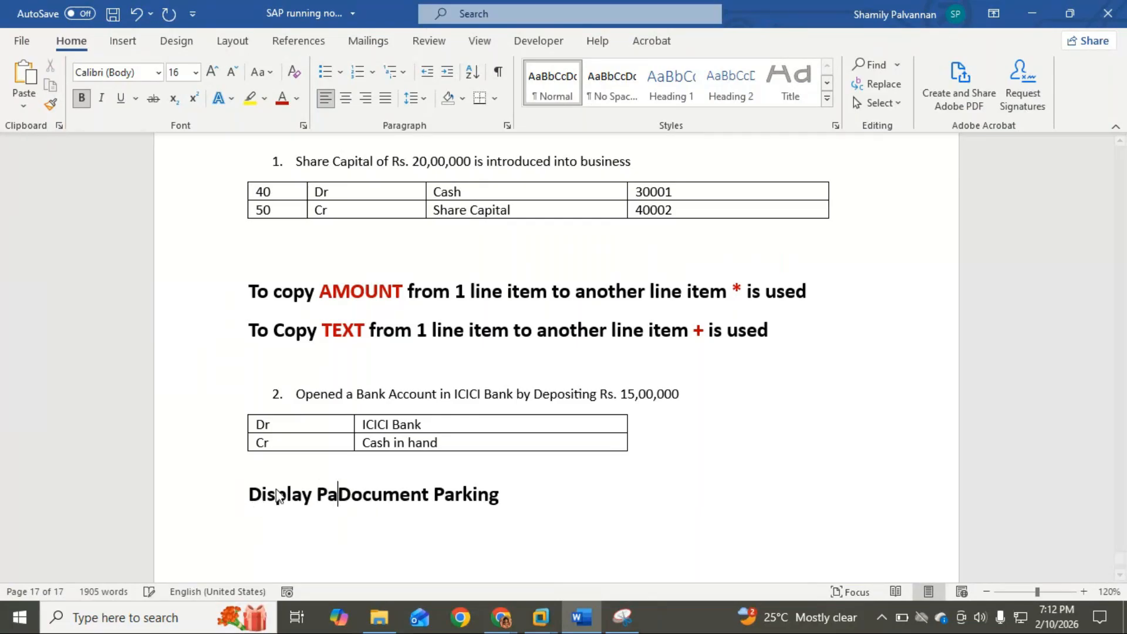
type("rked")
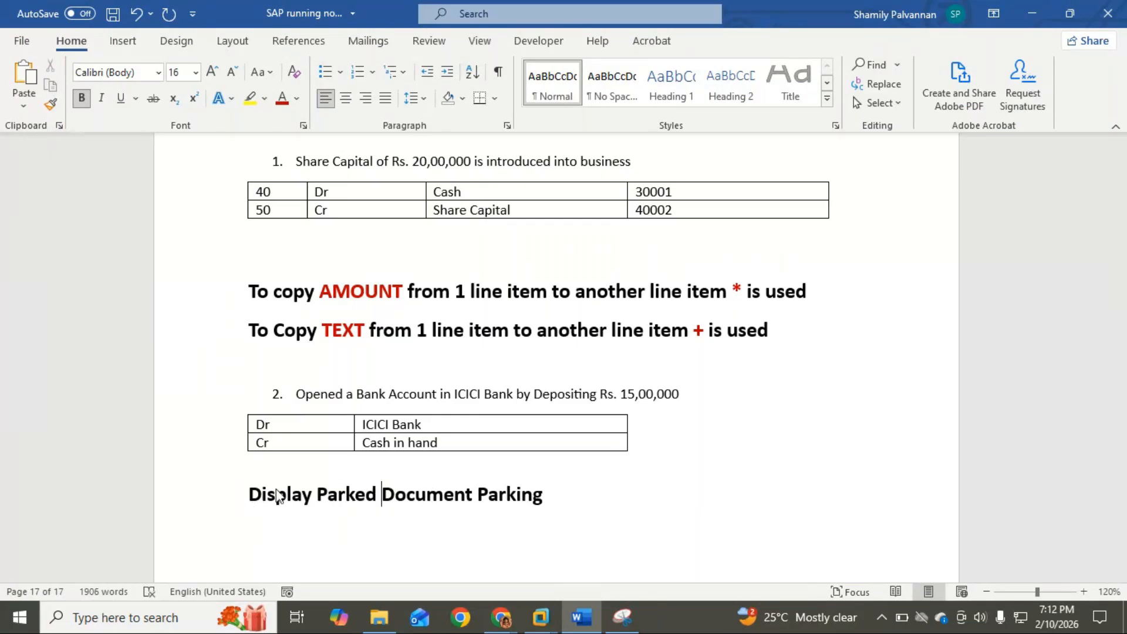
Remove the word "Parking" from the end of the new heading and append an arrow followed by "FBV3".
left_click(548, 498)
key("BackSpace")
key("BackSpace")
key("BackSpace")
key("BackSpace")
key("BackSpace")
key("BackSpace")
key("BackSpace")
type("-->")
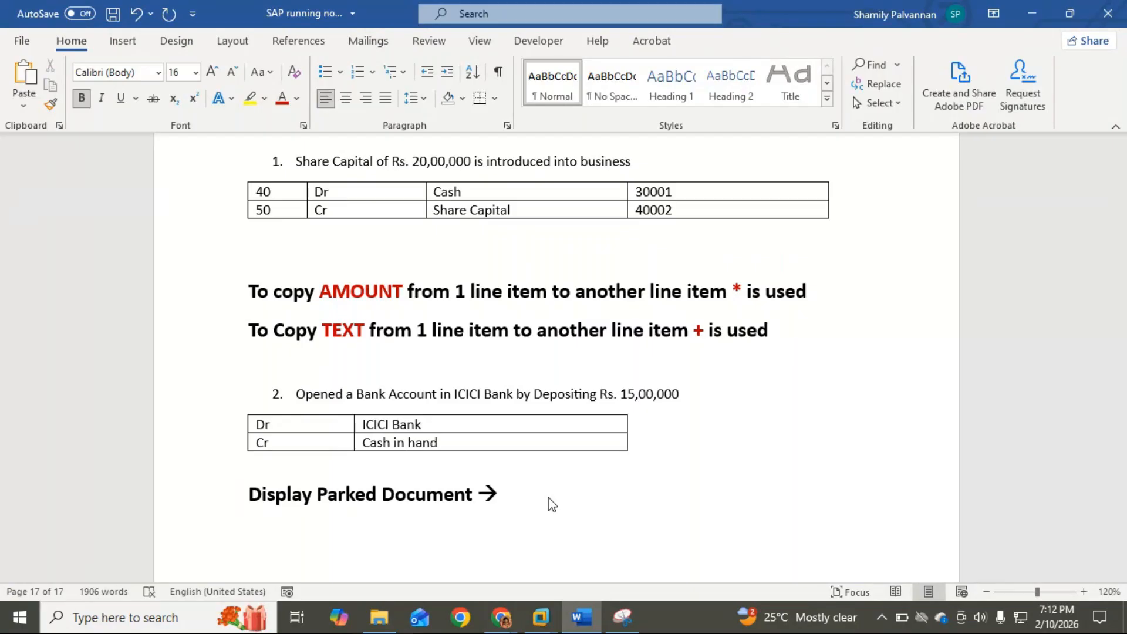
type("FBV3")
key("Return")
Add the line "Post Parked Document → FBV0" below the FBV3 line and insert a page break after it.
scroll(548, 498, "down", 1)
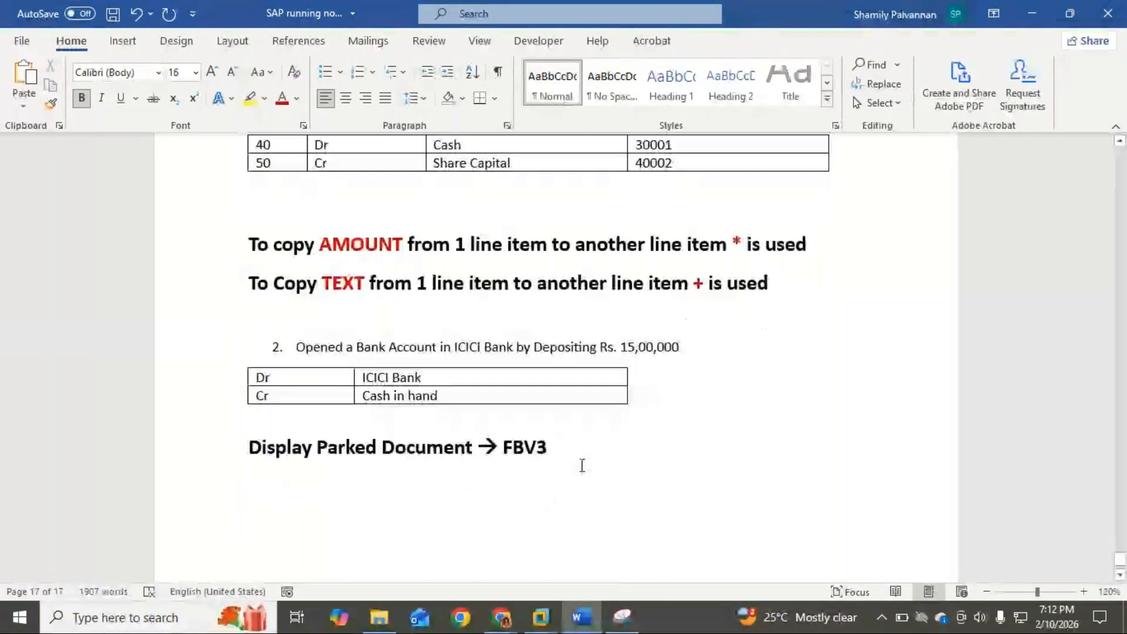
type("Dis")
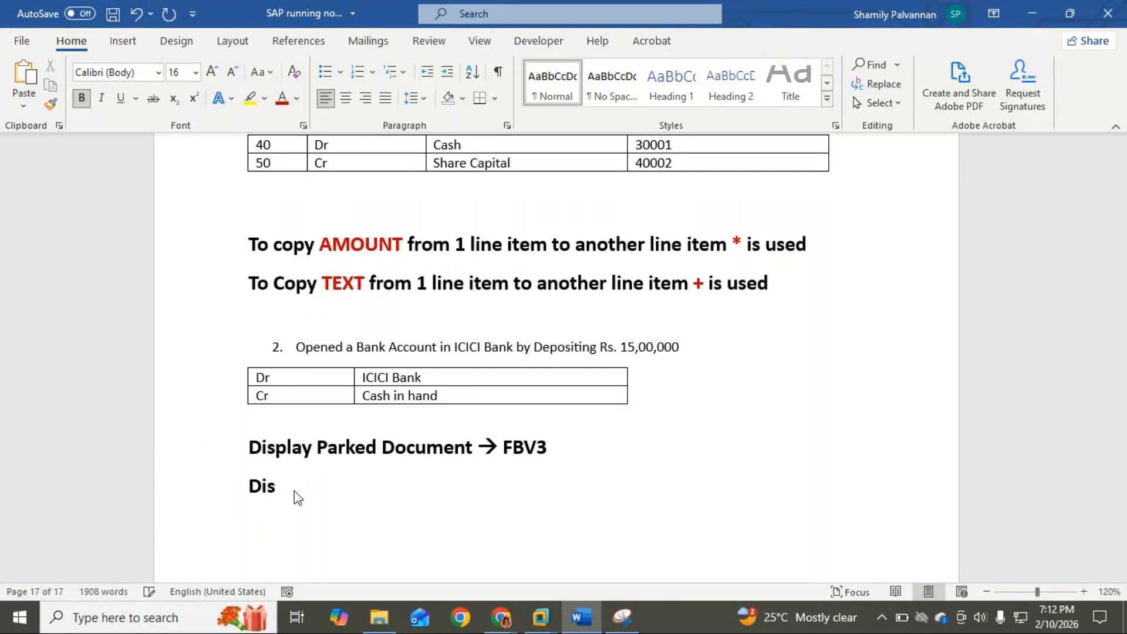
key("BackSpace")
key("BackSpace")
key("BackSpace")
type("Pa")
key("BackSpace")
type("is")
key("BackSpace")
type("ost Parked Docume")
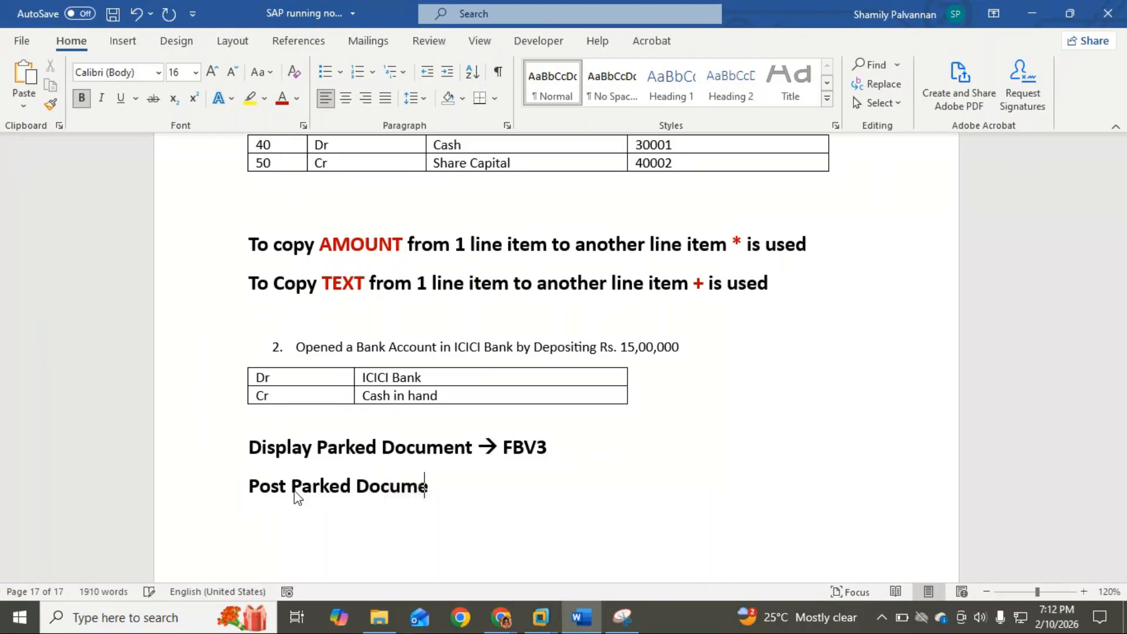
type("nt ")
type("-->")
type(" FBV")
type("0")
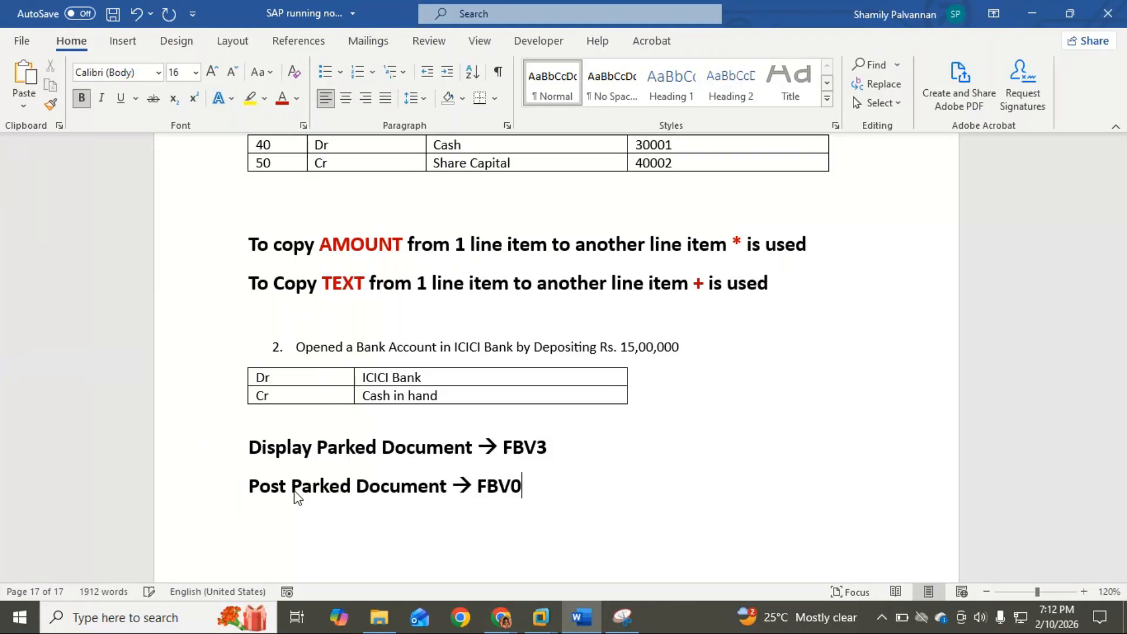
key("ctrl+Return")
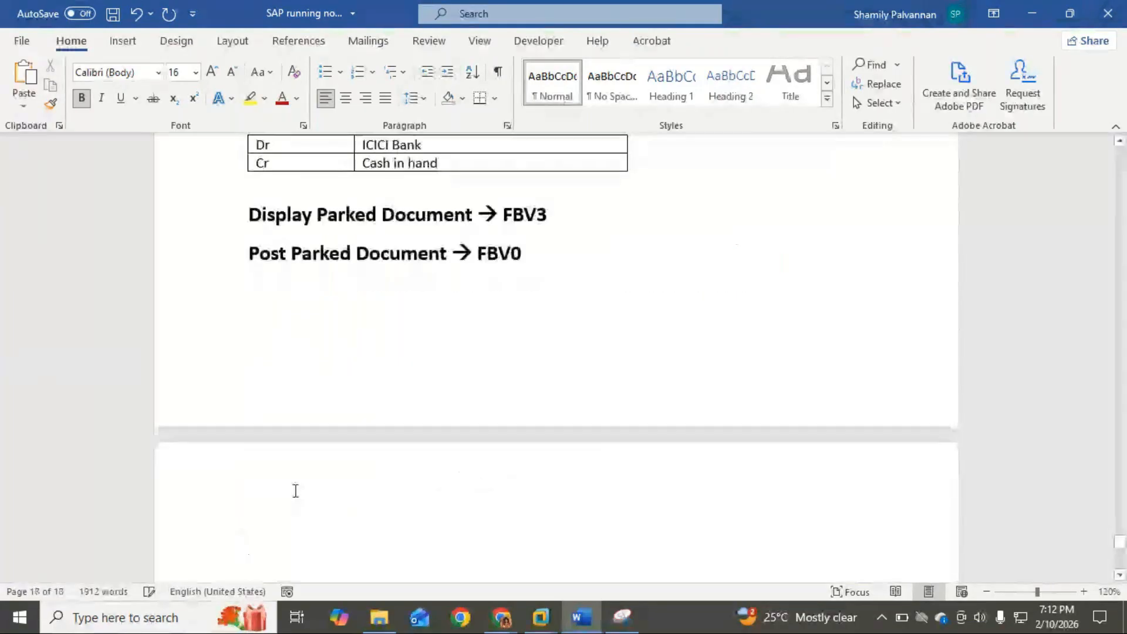
Close the Snipping Tool without saving the snip and switch to the SAP session in VMware Workstation.
key("alt+Tab")
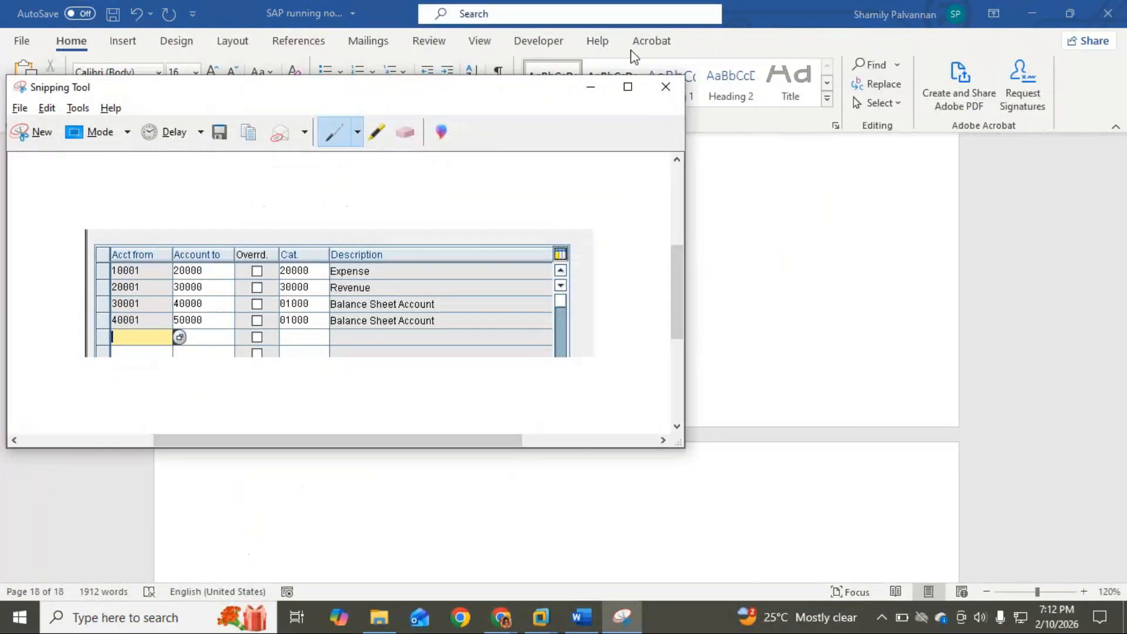
left_click(666, 89)
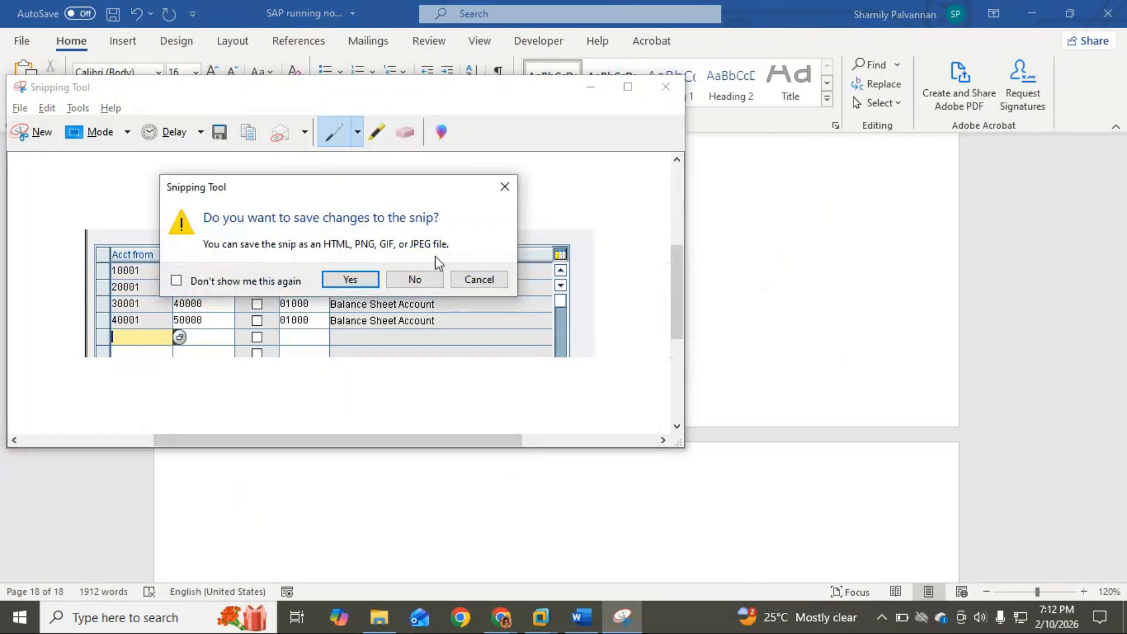
left_click(438, 276)
mouse_move(541, 618)
left_click(581, 545)
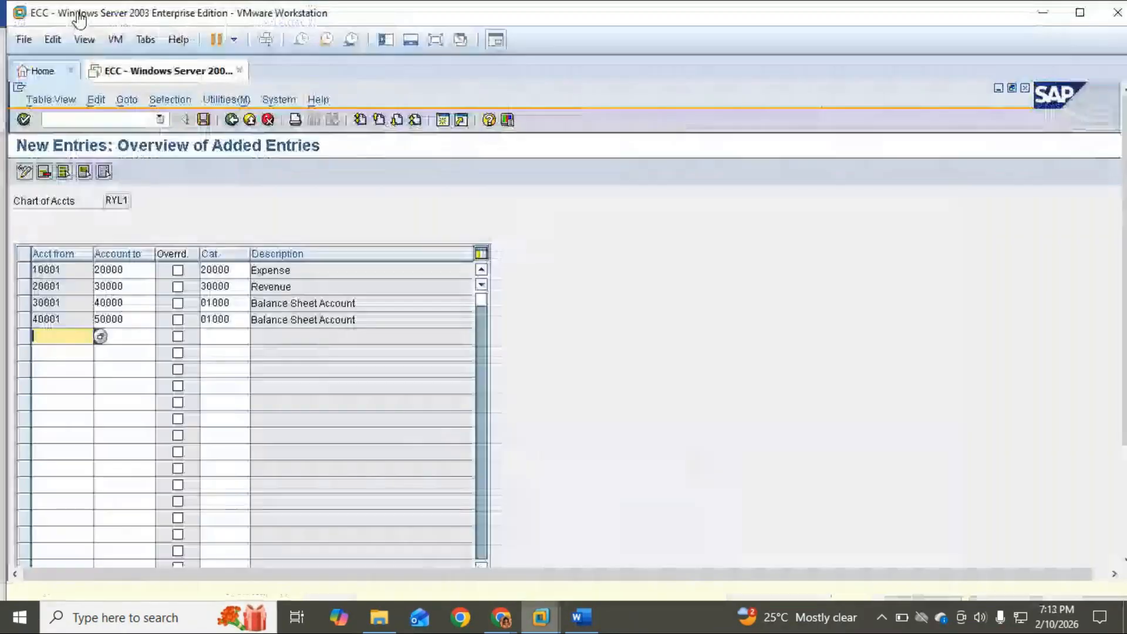
Start transaction /nfbv0 from the command history and open its list selection for parked documents.
left_click(159, 119)
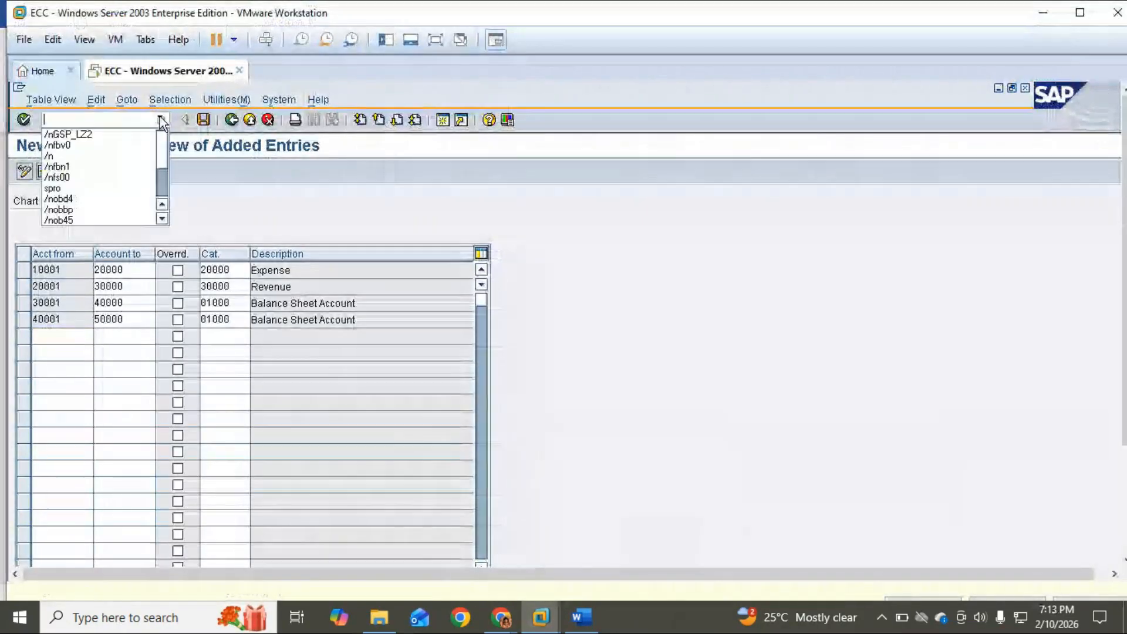
left_click(80, 145)
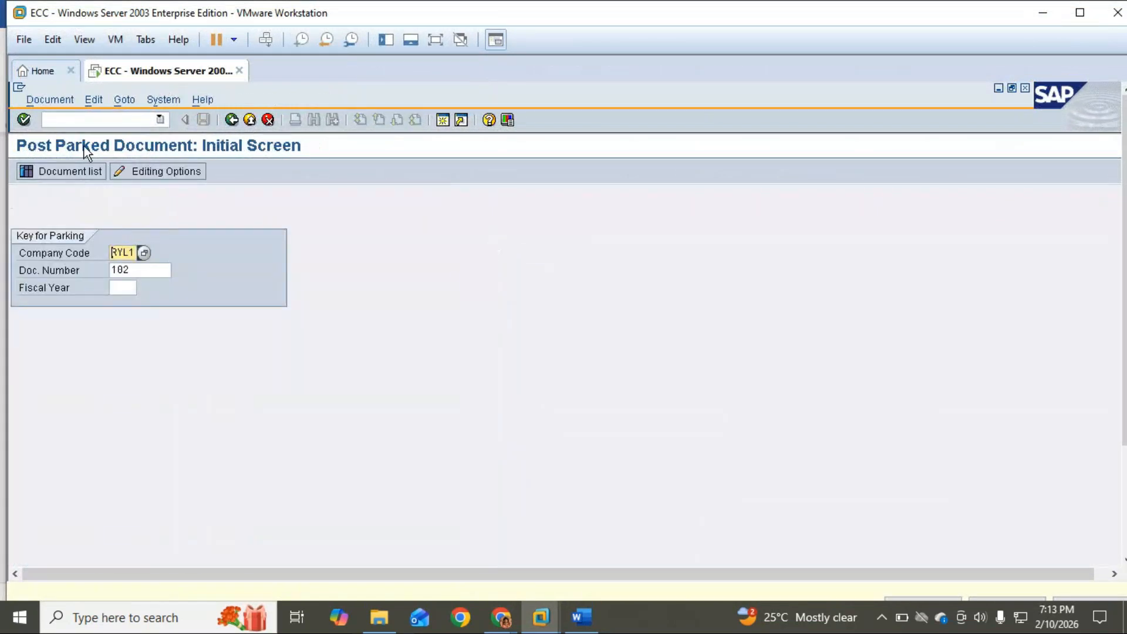
left_click(86, 174)
List the parked documents numbered 101 to 500 for company code RYL1 and fiscal year 2025.
left_click(221, 219)
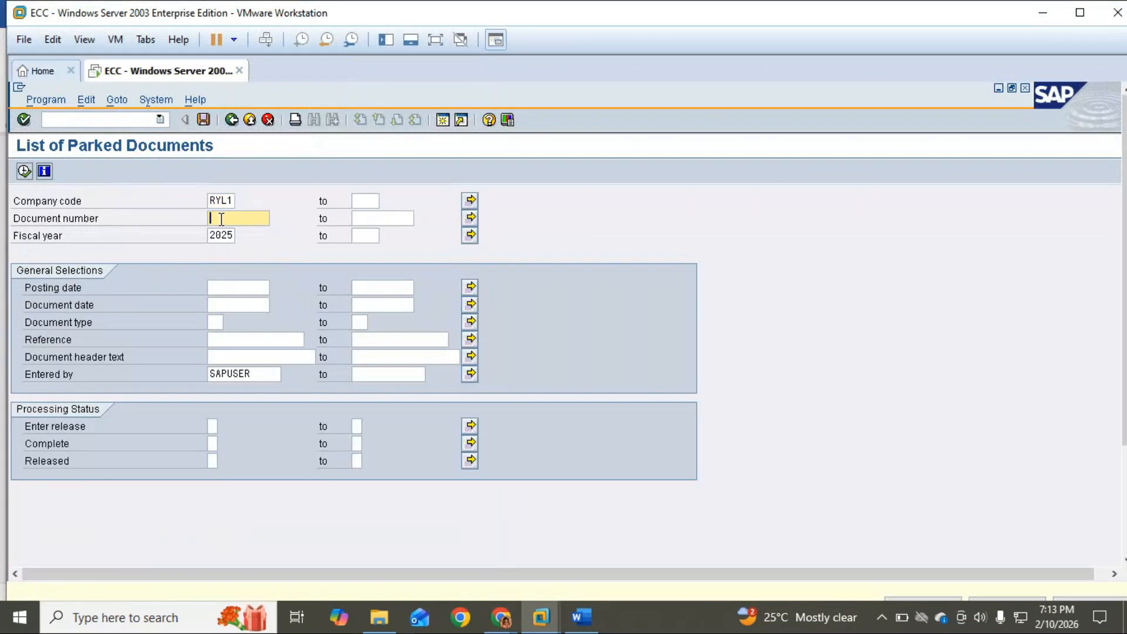
type("101")
key("Tab")
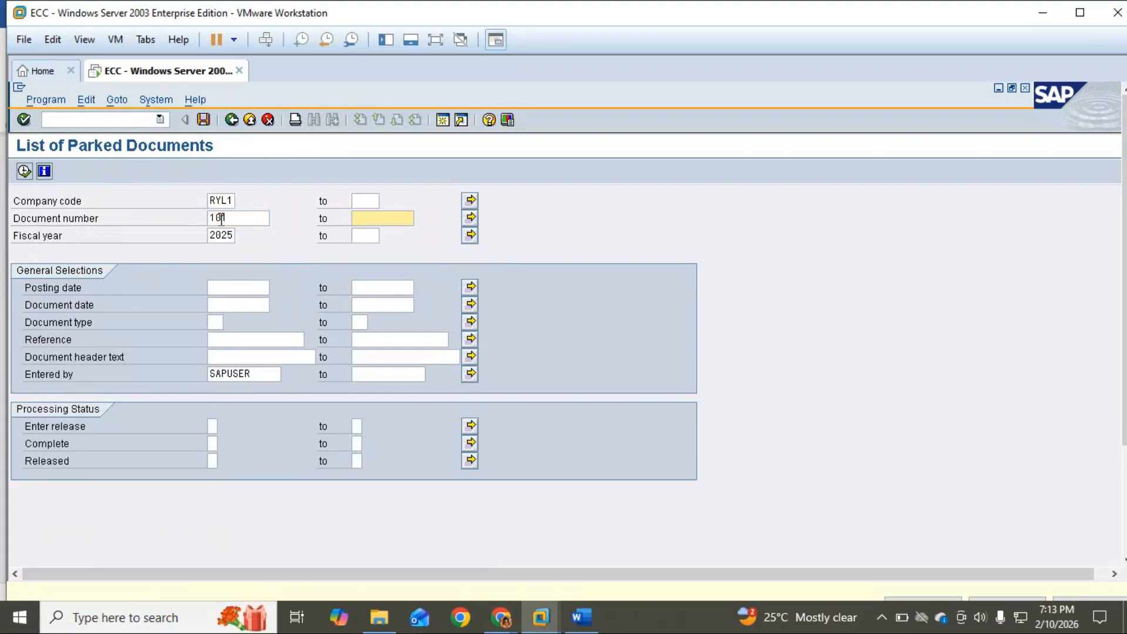
type("20")
key("BackSpace")
key("BackSpace")
type("500")
left_click(25, 171)
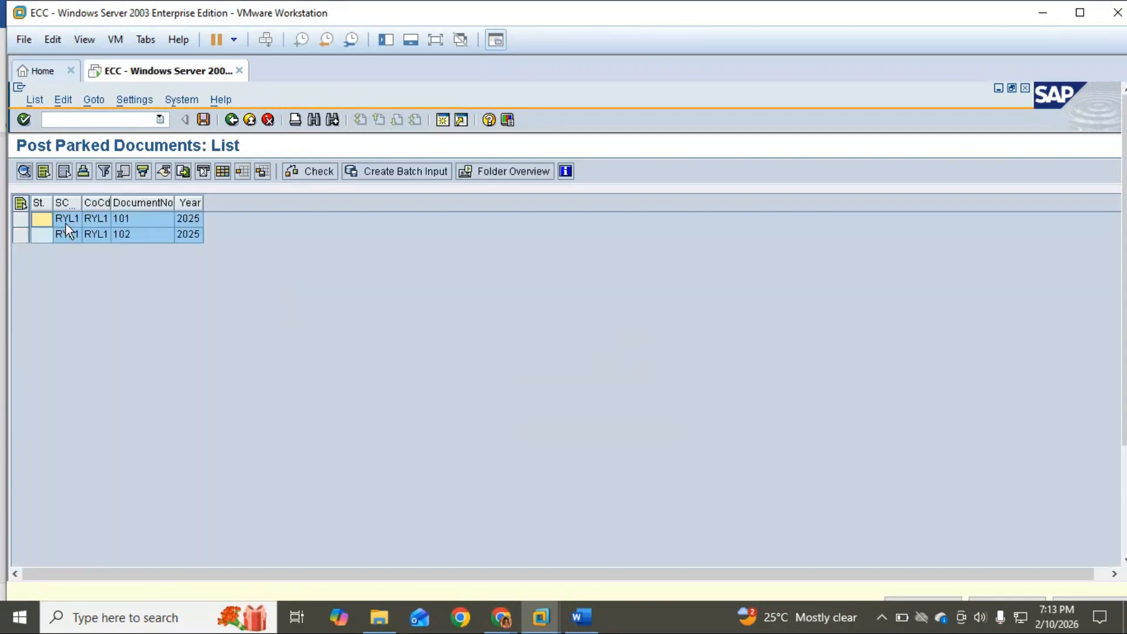
Select only parked document 101 in the list, post it, and show the SAP session in full screen.
left_click(20, 203)
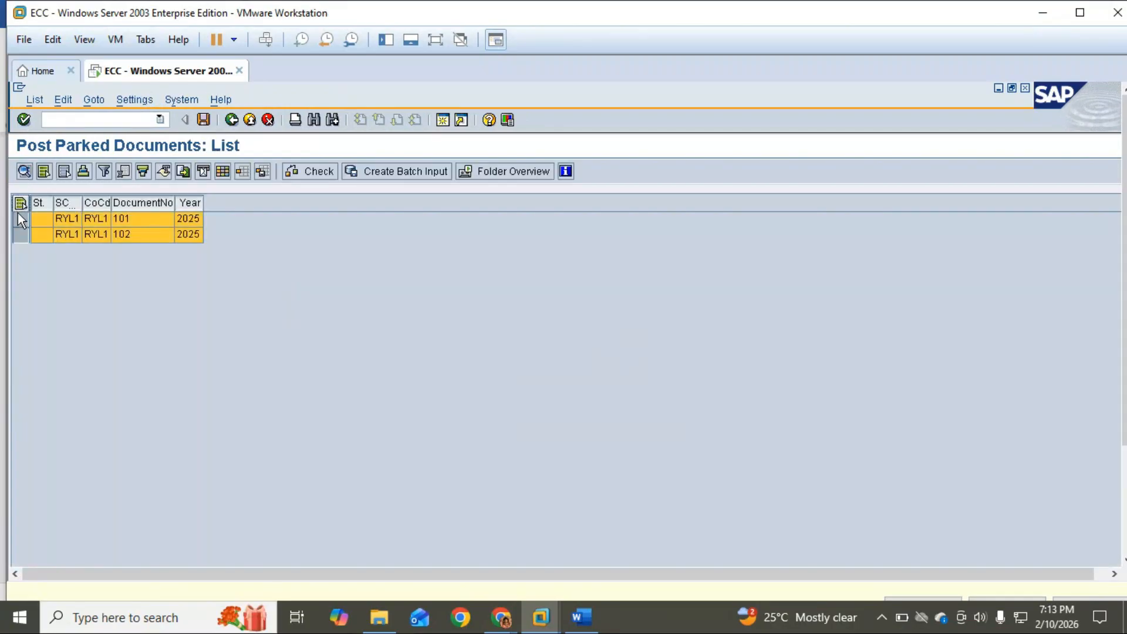
left_click(22, 207)
left_click(21, 219)
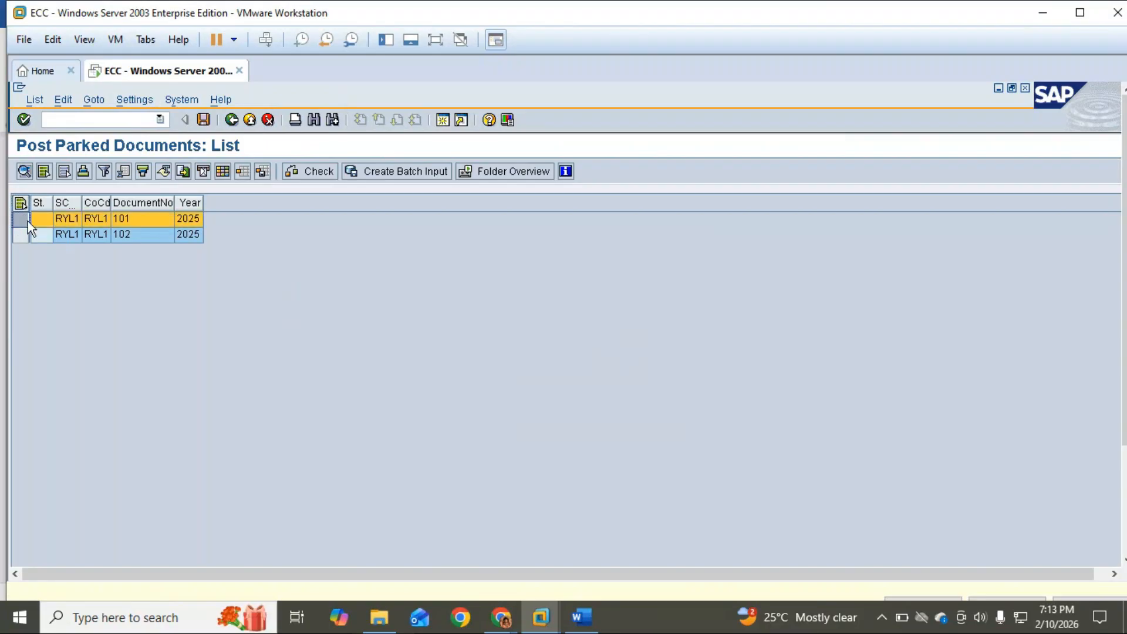
left_click(203, 120)
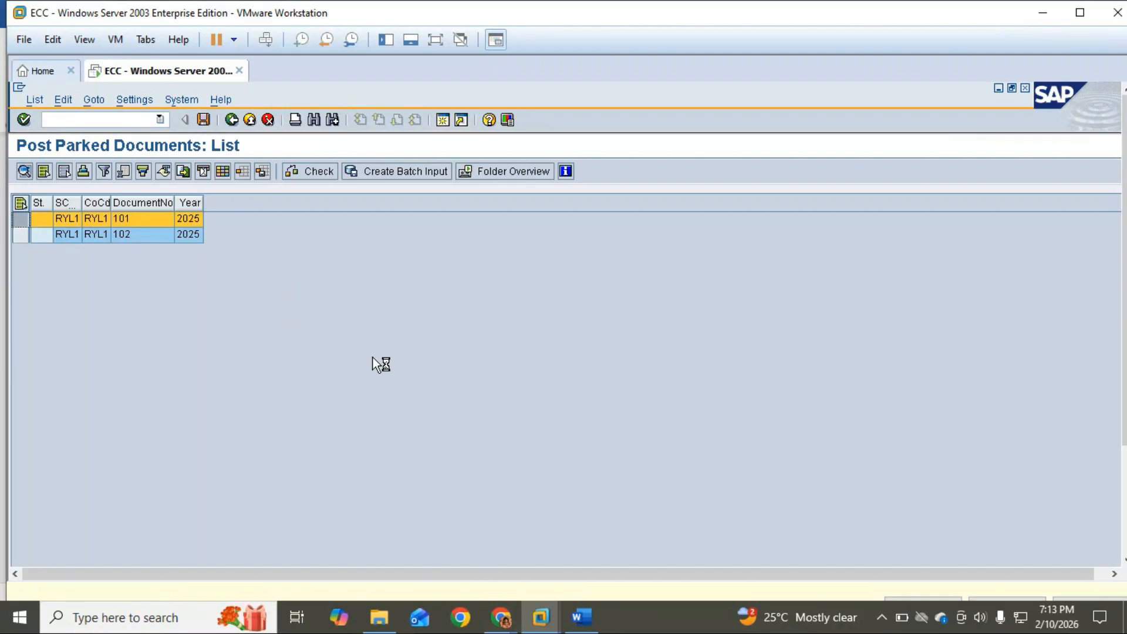
left_click(436, 42)
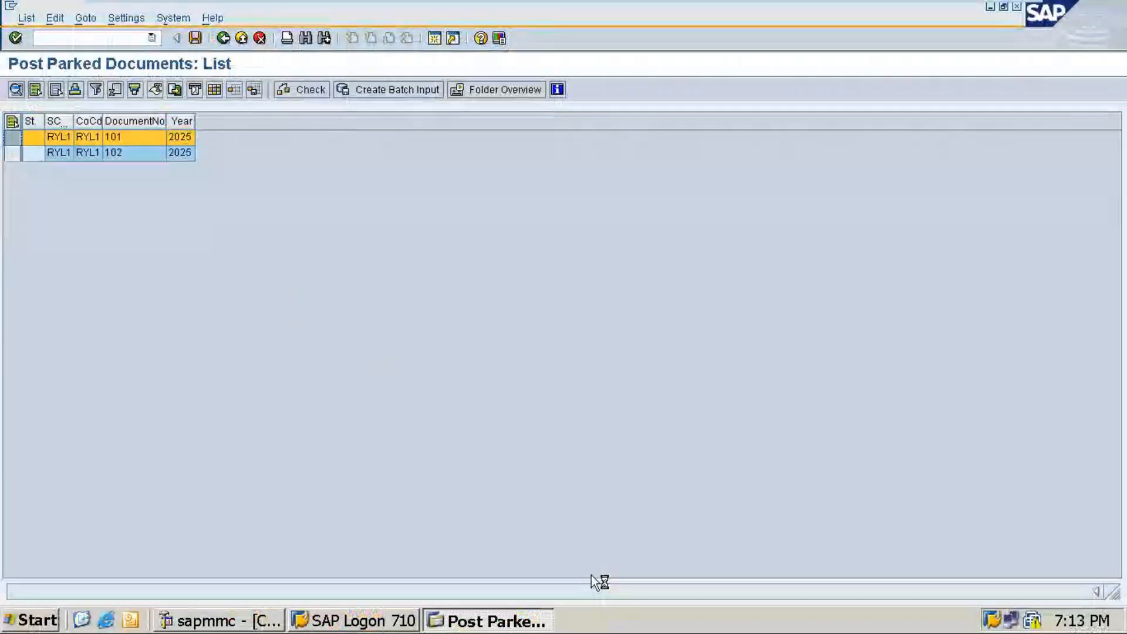
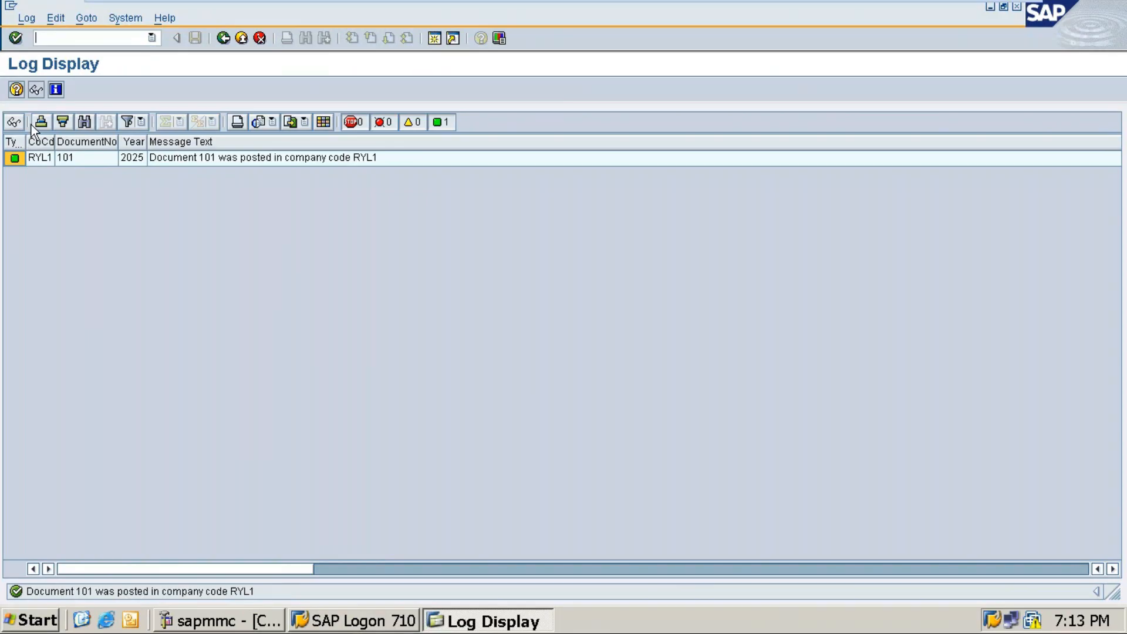
Leave the posting log and the parked document list, returning to the initial Post Parked Document screen.
left_click(223, 38)
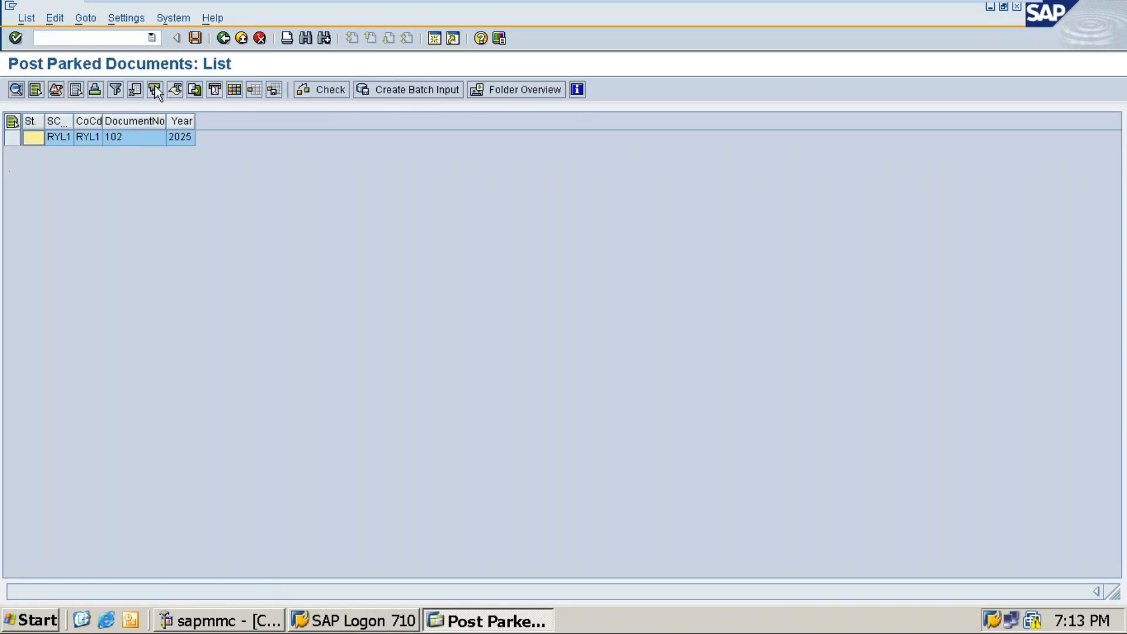
left_click(223, 38)
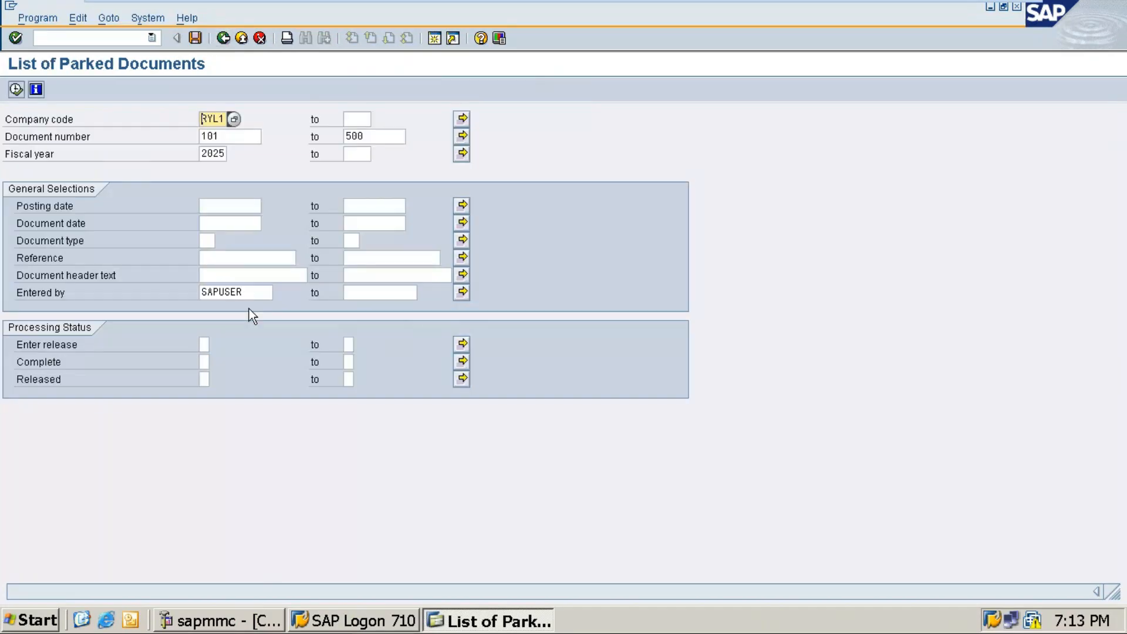
left_click(227, 38)
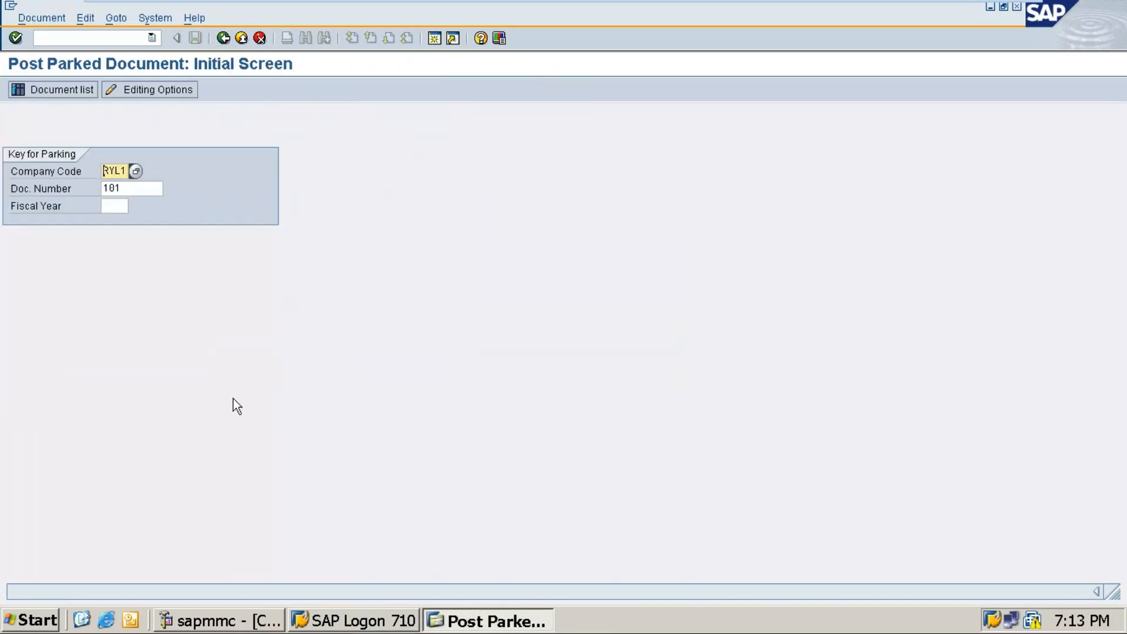
Switch to the Word notes and start numbered item 3 on the page after the FBV0 line.
mouse_move(1002, 2)
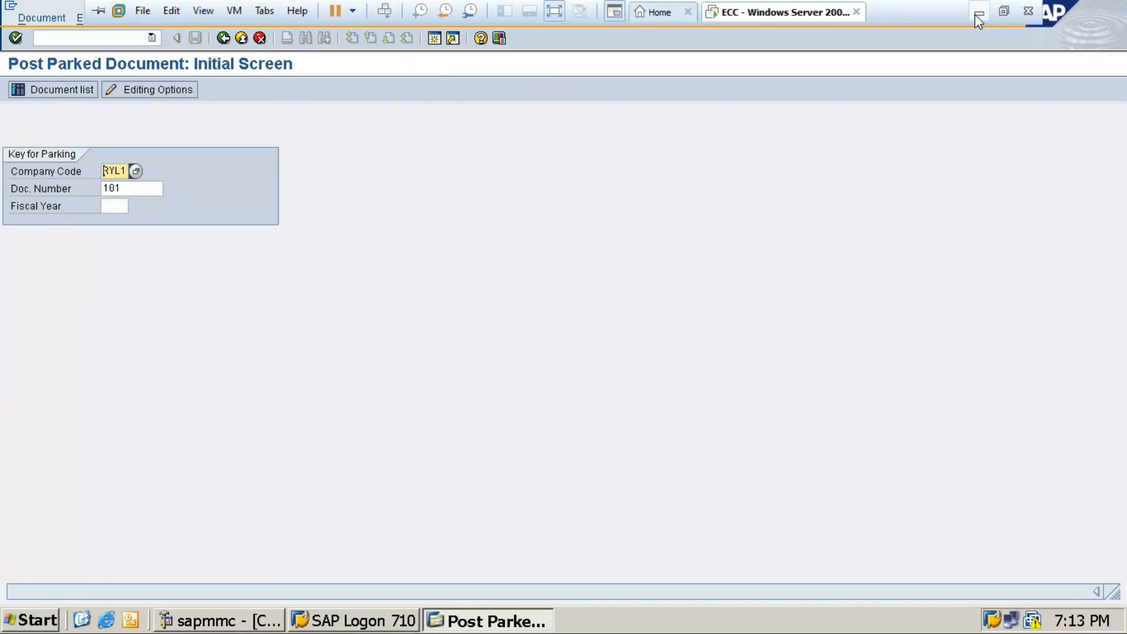
left_click(977, 16)
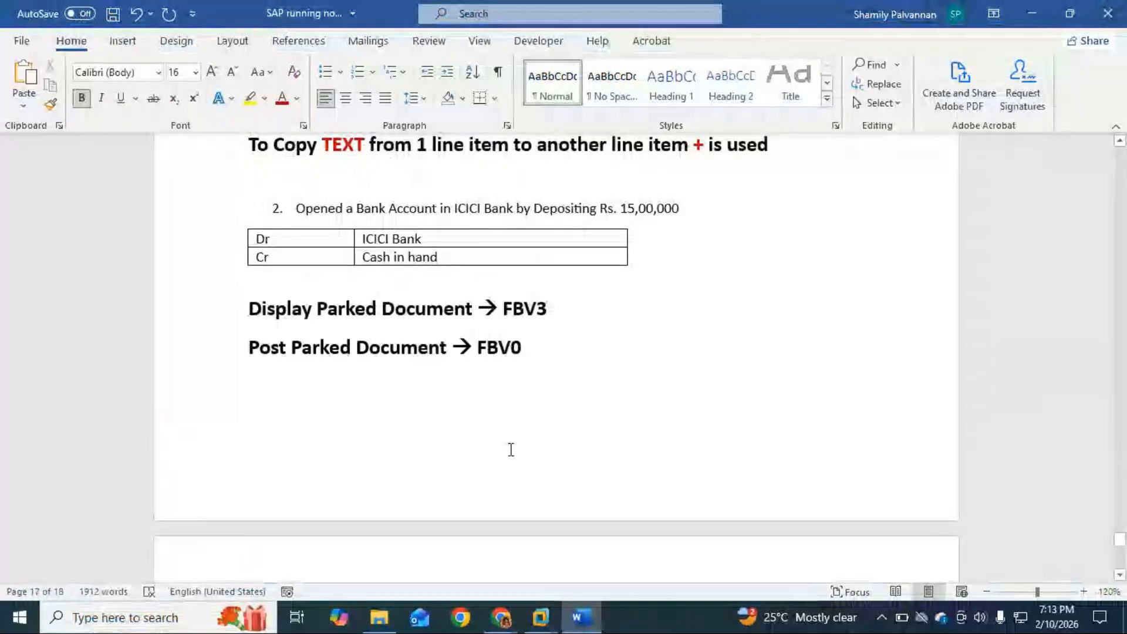
scroll(510, 450, "up", 3)
scroll(387, 529, "down", 5)
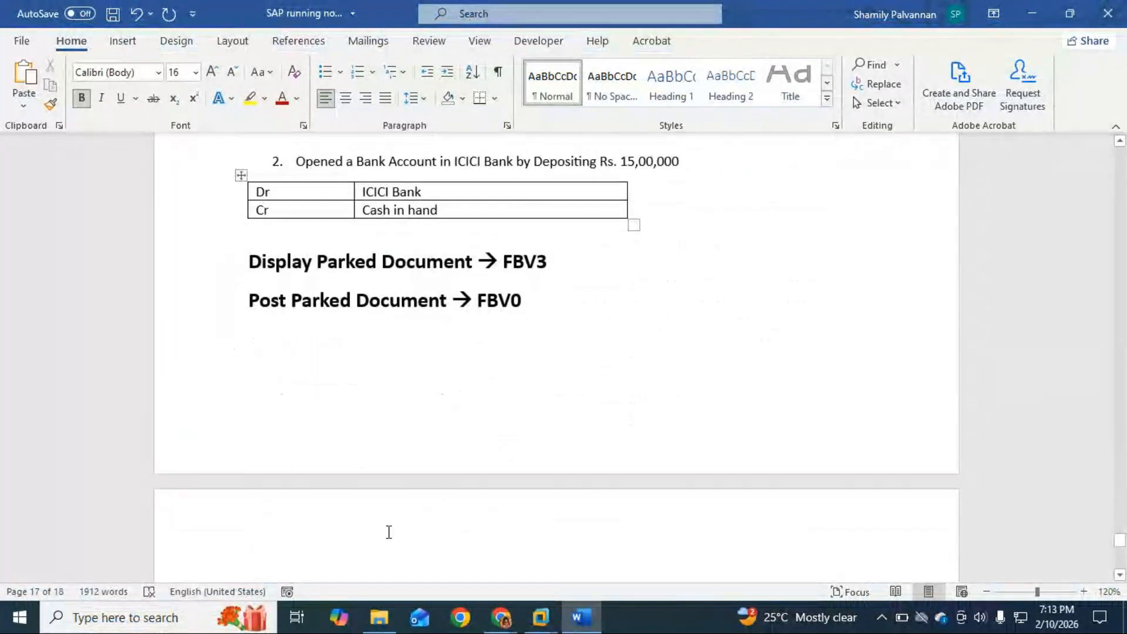
type("3.")
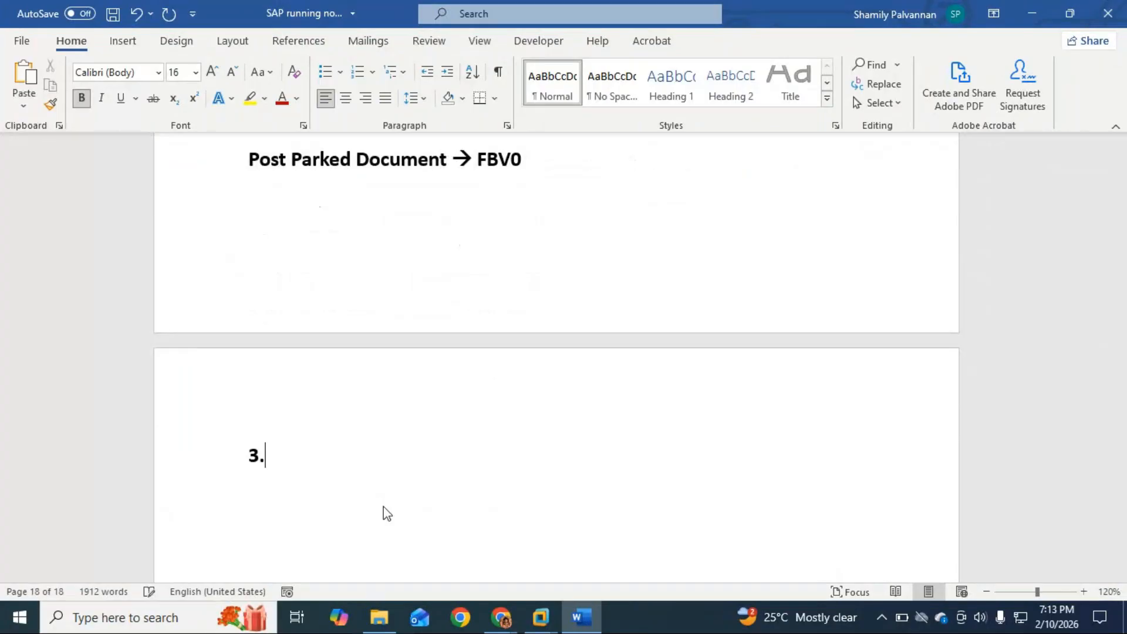
scroll(376, 523, "up", 4)
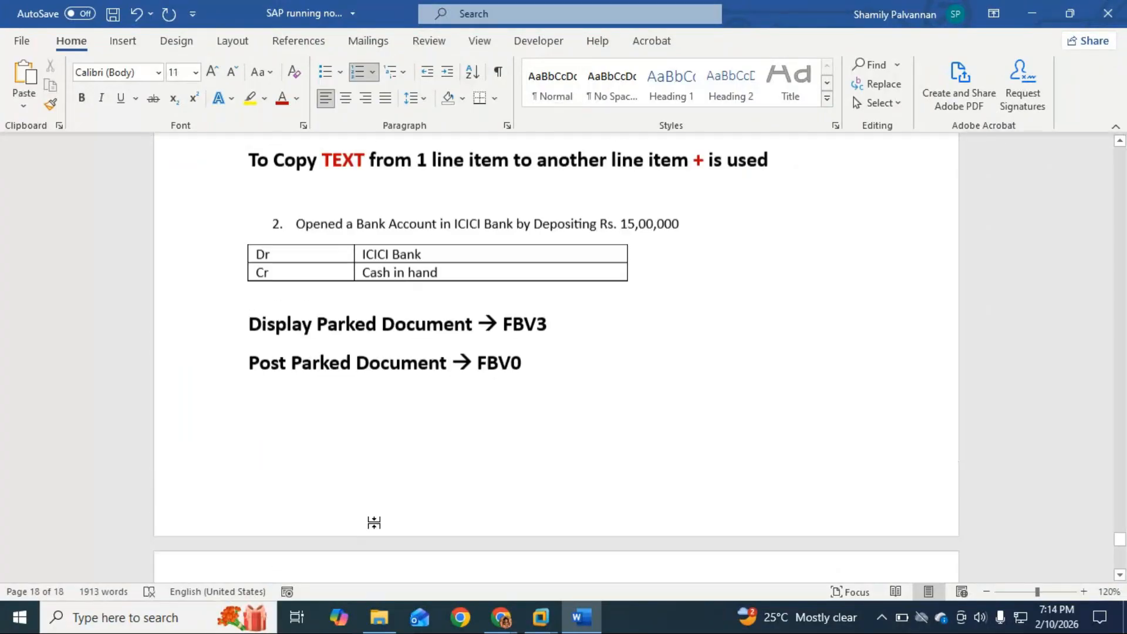
Write "Received Loan from Bank of Rs. 500000 to ICICI bank" as the text of item 3.
scroll(376, 523, "down", 4)
type("Receoved")
key("BackSpace")
key("BackSpace")
key("BackSpace")
key("BackSpace")
key("BackSpace")
type("ived :o")
key("BackSpace")
key("BackSpace")
type("Loan from Bank of Rs. ")
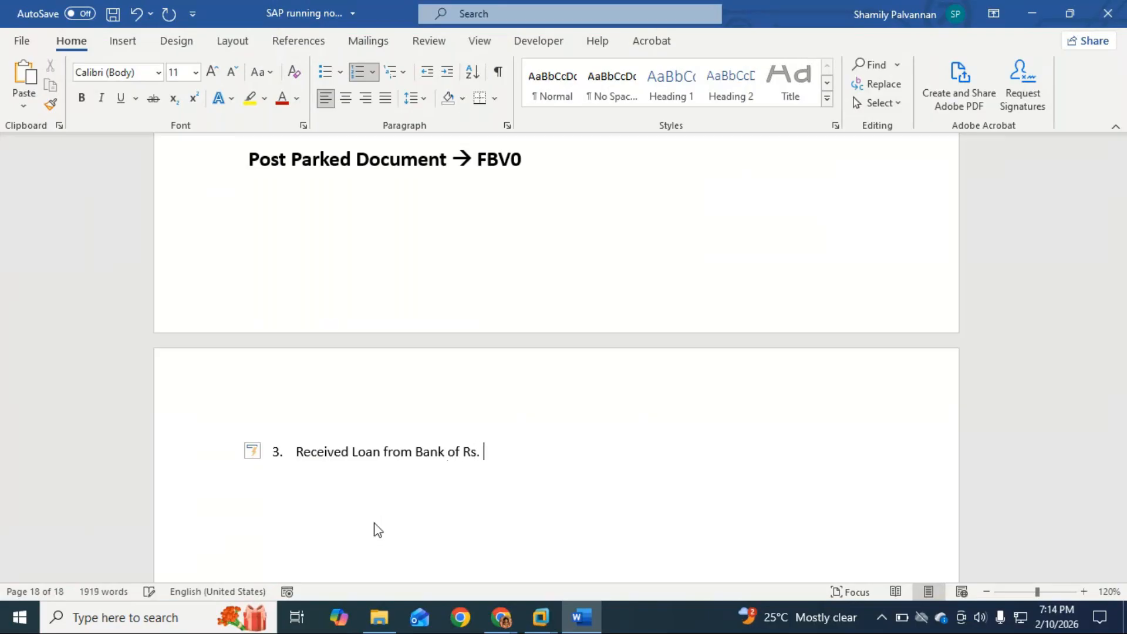
type("500000 to ")
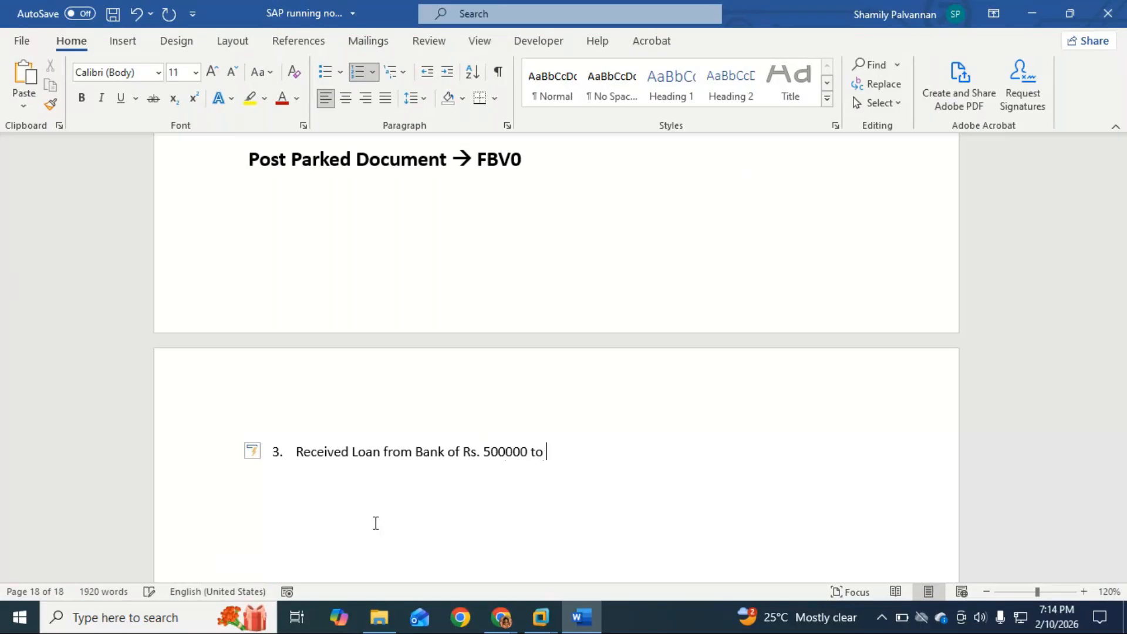
type("lCICI bank")
key("Return")
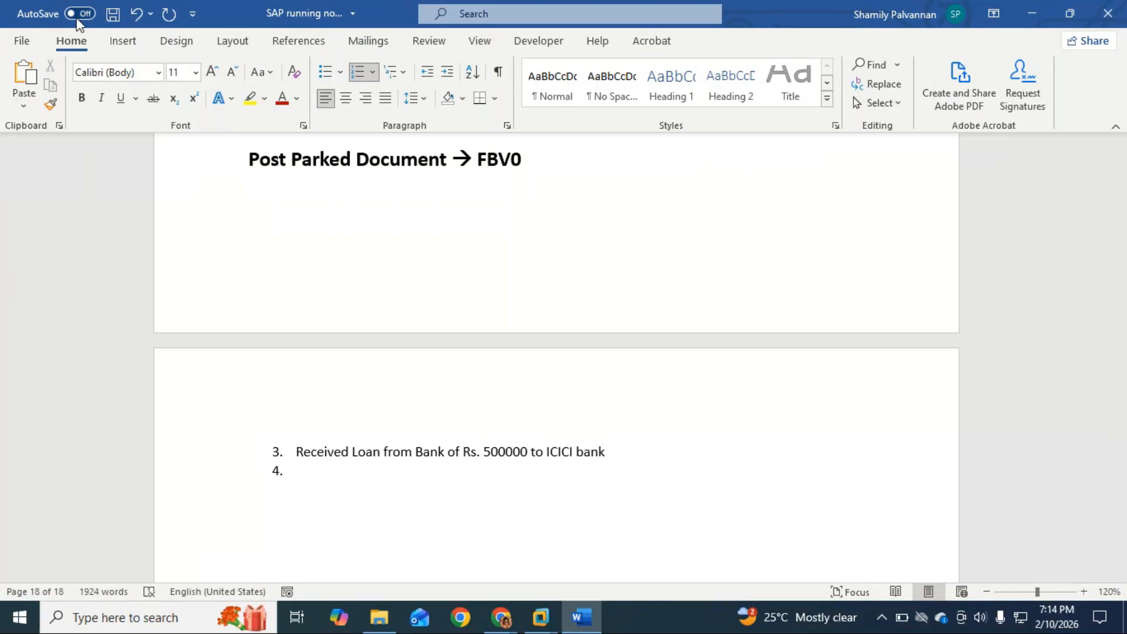
End the numbered list after item 3 and insert a table of two columns and two rows below it.
key("Return")
scroll(156, 264, "up", 3)
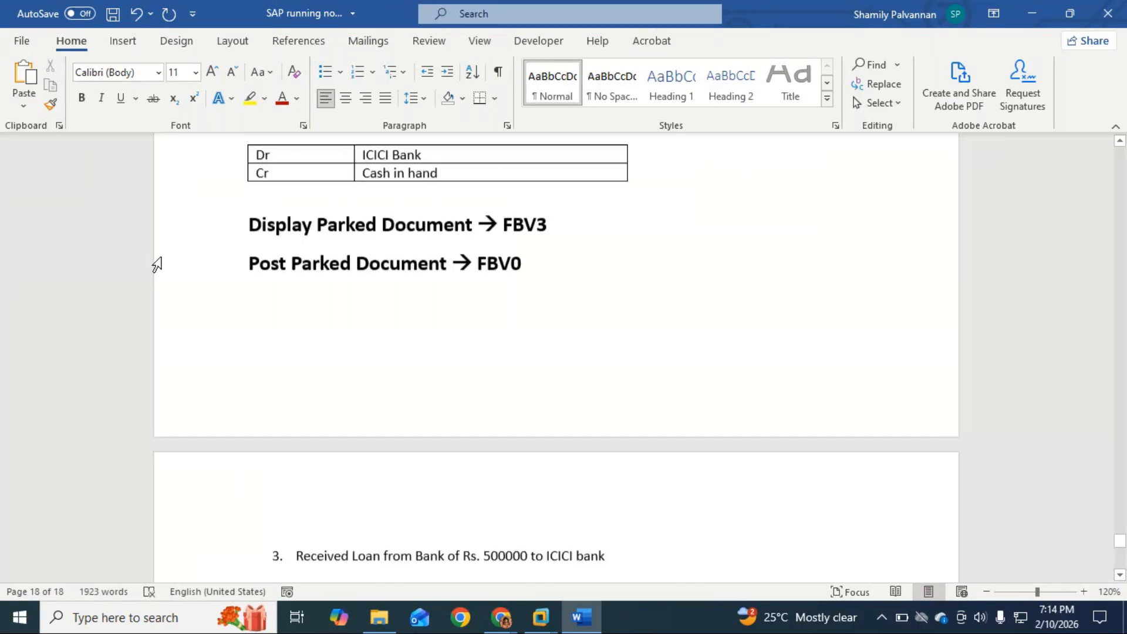
left_click(122, 40)
left_click(119, 78)
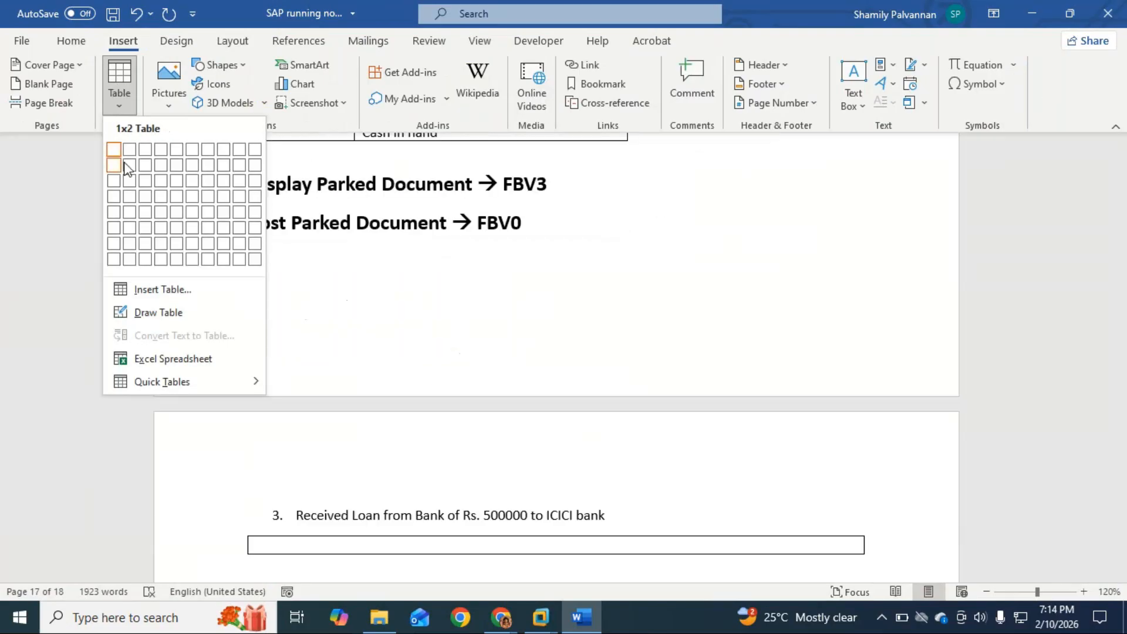
left_click(126, 167)
scroll(272, 423, "down", 3)
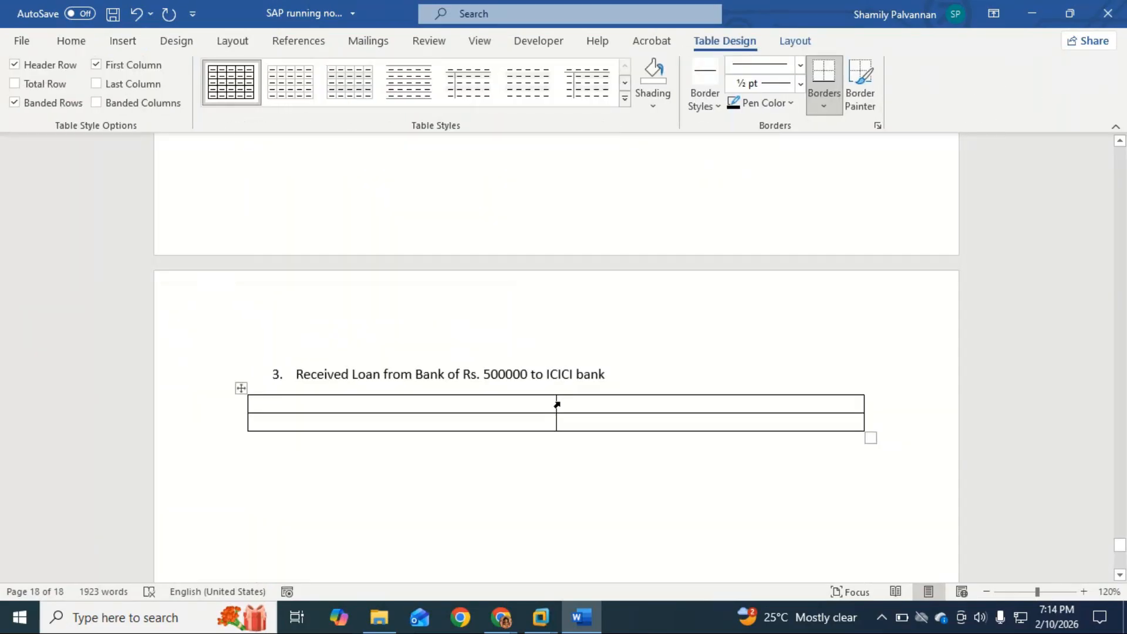
Narrow the new table's first column and its overall width to resemble the table under item 2.
left_click_drag(556, 405, 331, 405)
left_click_drag(862, 414, 525, 420)
scroll(527, 424, "up", 2)
scroll(531, 445, "up", 2)
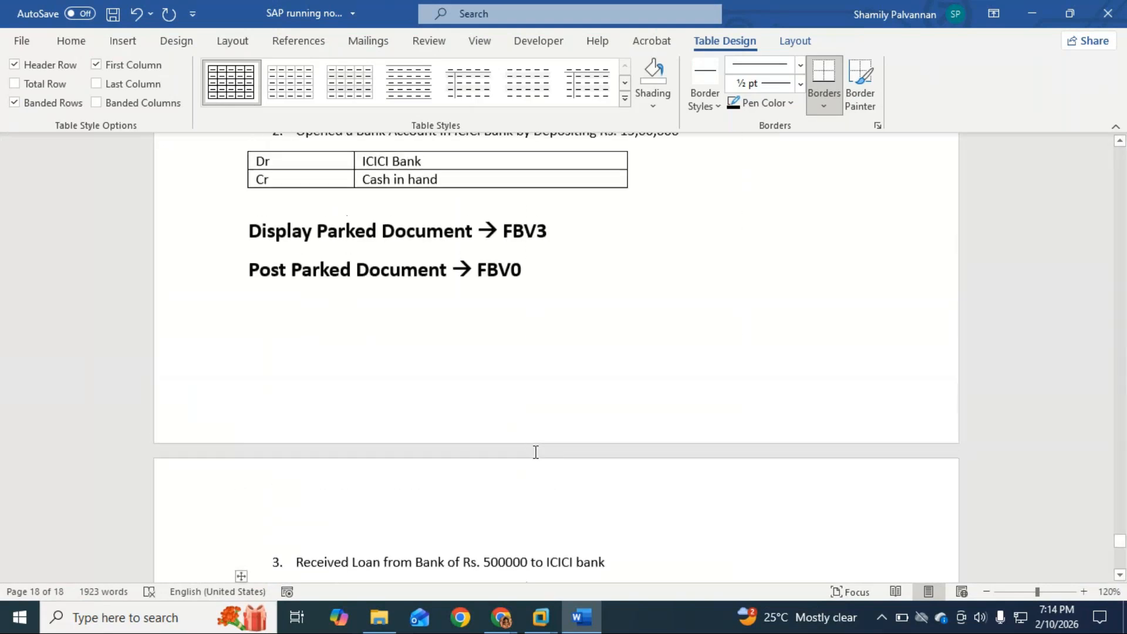
scroll(533, 452, "down", 3)
left_click_drag(527, 455, 595, 454)
scroll(601, 465, "up", 3)
scroll(599, 466, "down", 3)
Fill the table with Dr and ICICI Bank in the first row, Cr and Loan from Bank in the second.
left_click(255, 451)
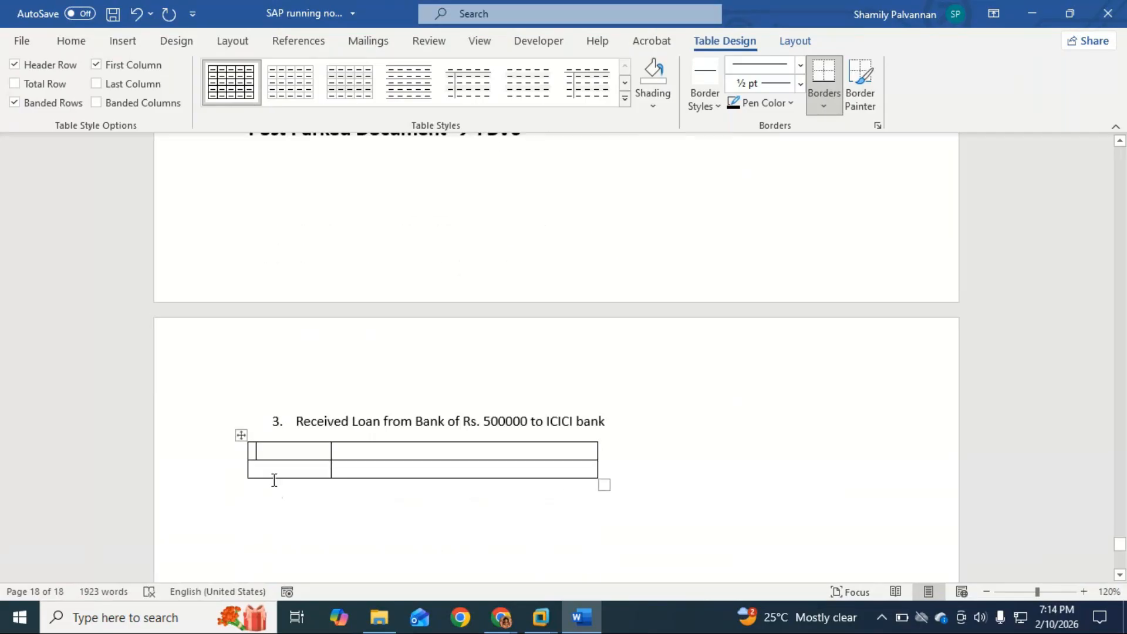
type("Dr")
left_click(275, 481)
type("Cr")
left_click(351, 455)
type("IC")
type("ICI Bank")
type("Loan")
type(" from Ba")
type("nk")
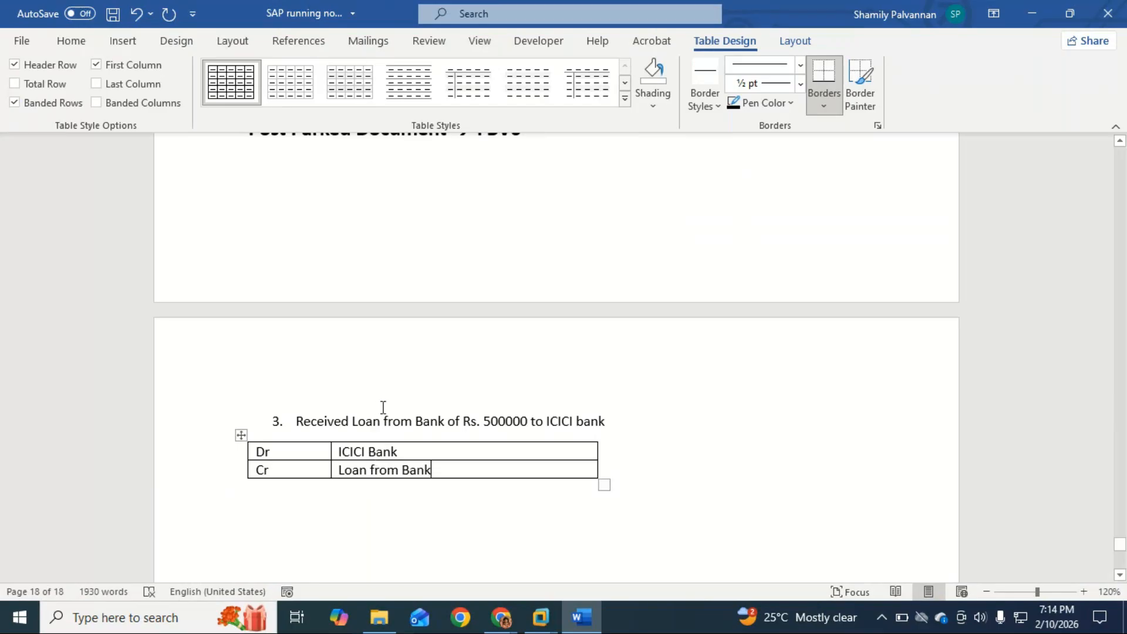
scroll(382, 405, "down", 4)
left_click(381, 366)
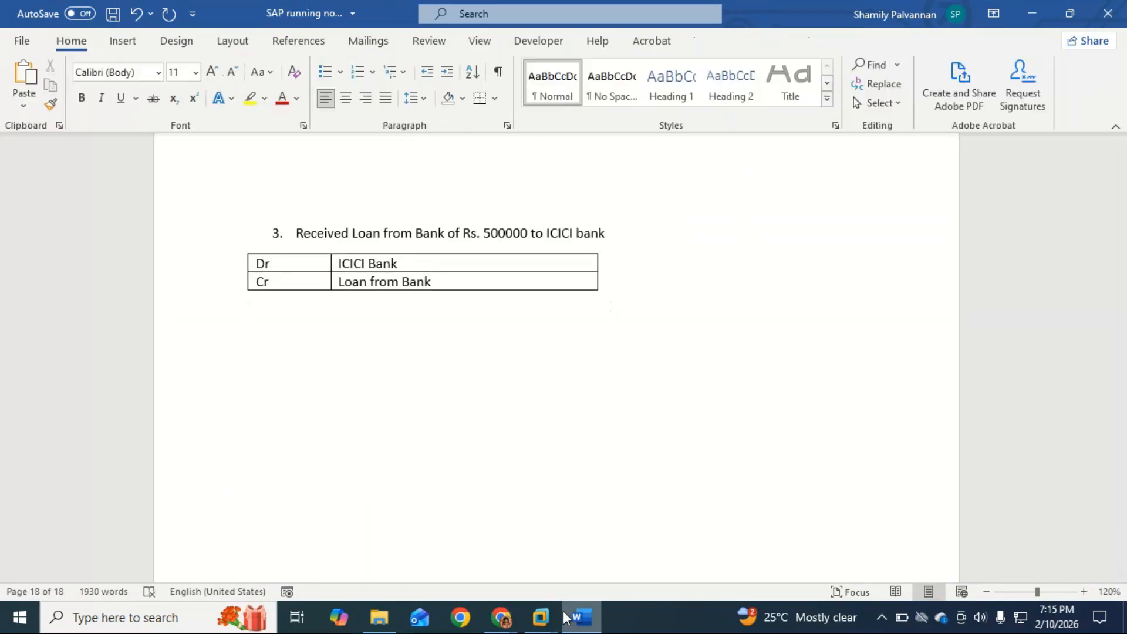
mouse_move(541, 617)
left_click(576, 538)
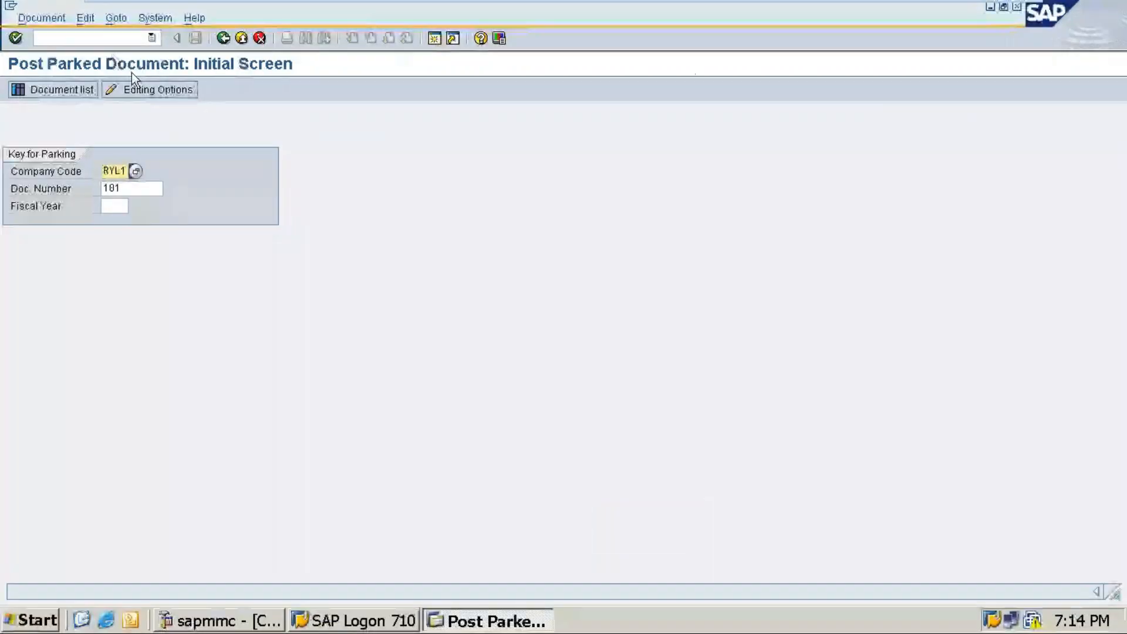
left_click(151, 38)
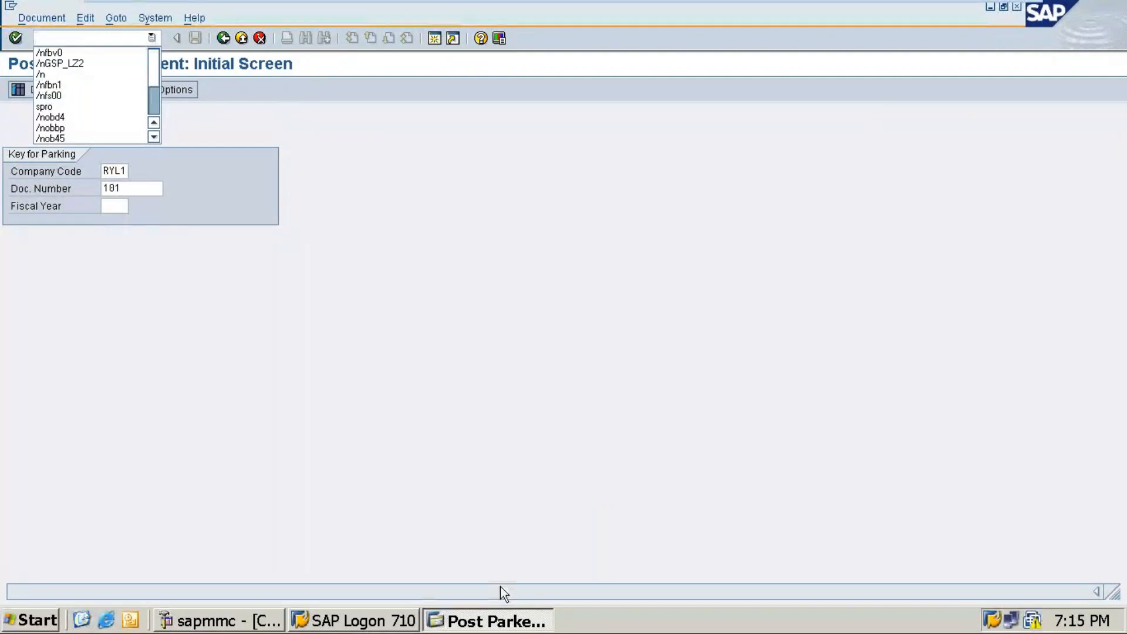
mouse_move(965, 8)
left_click(979, 6)
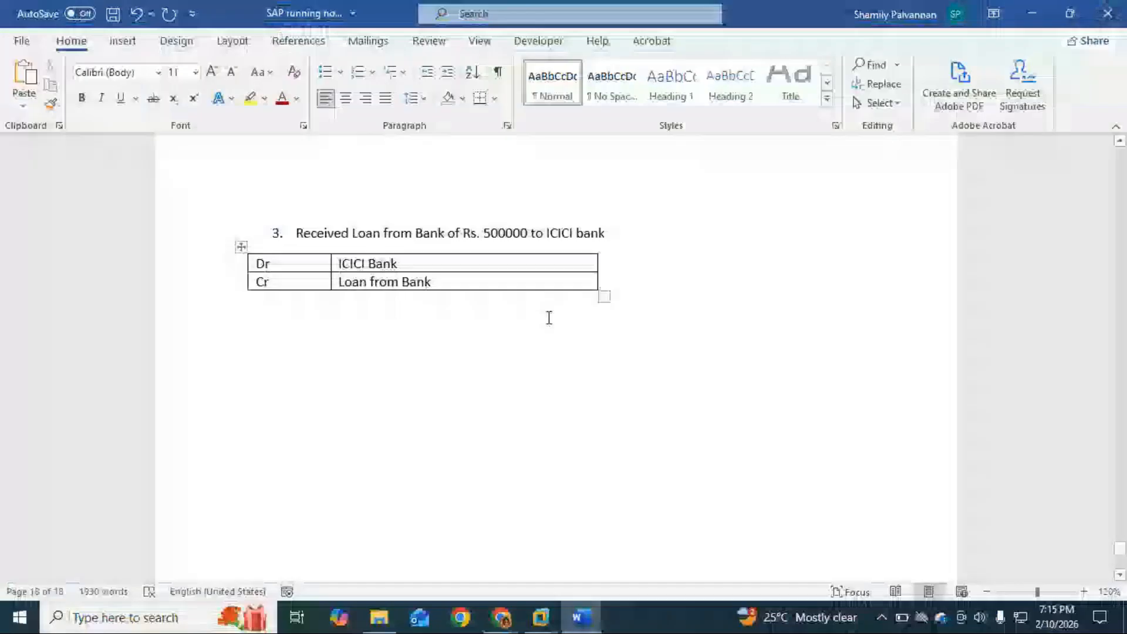
Highlight the transaction codes FBV3 and FBV0 in yellow in the parked document notes.
scroll(549, 317, "up", 3)
scroll(549, 318, "up", 15)
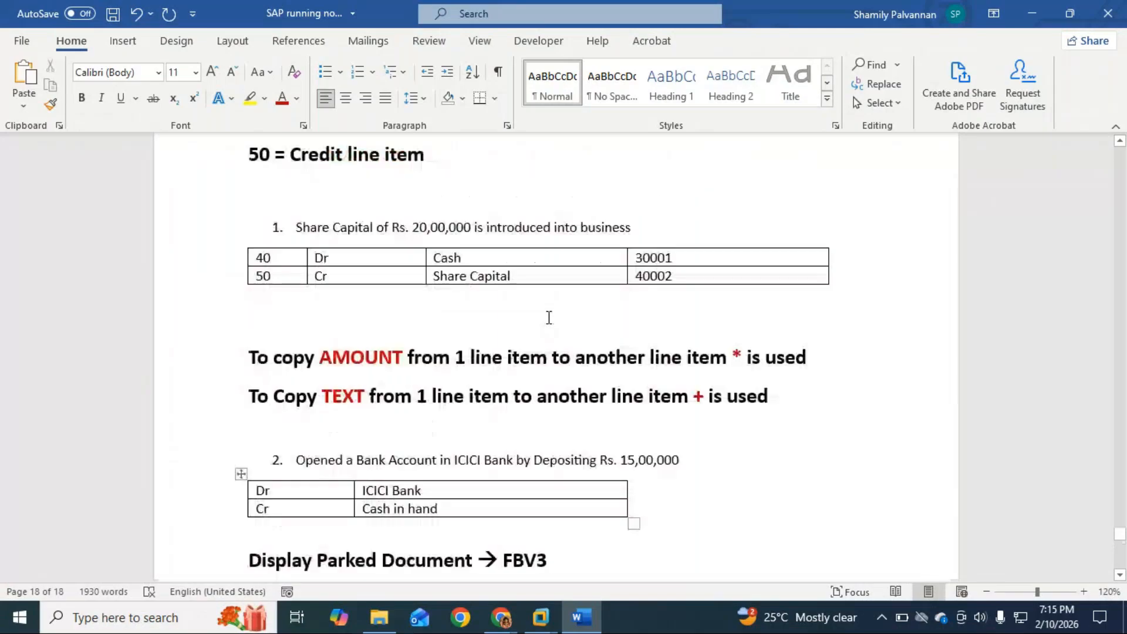
scroll(487, 455, "down", 10)
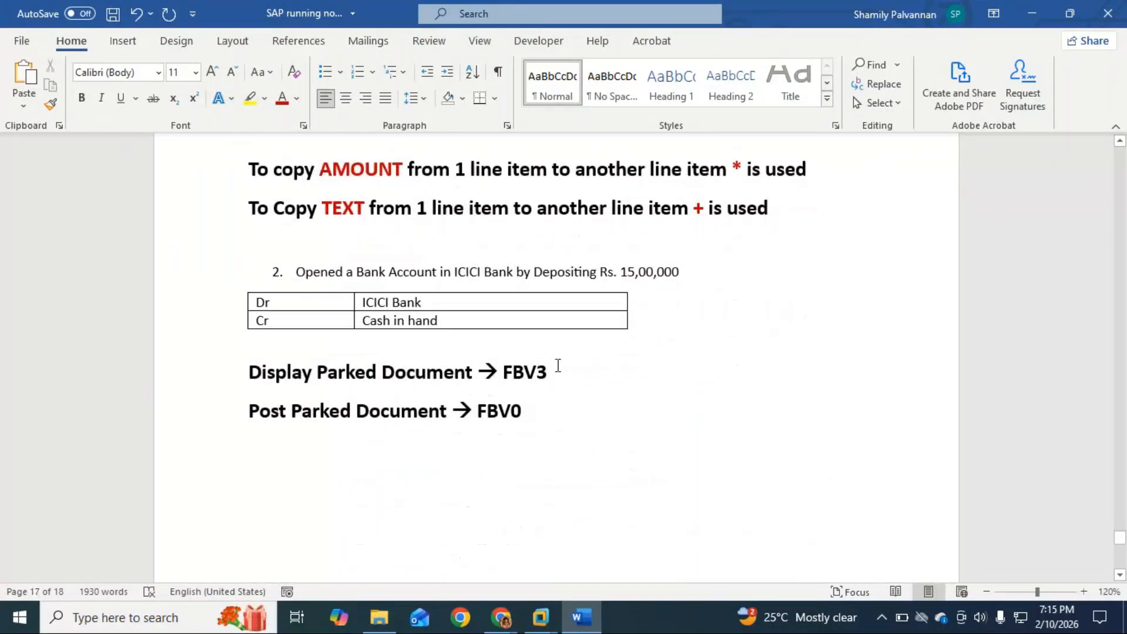
double_click(558, 365)
left_click(250, 98)
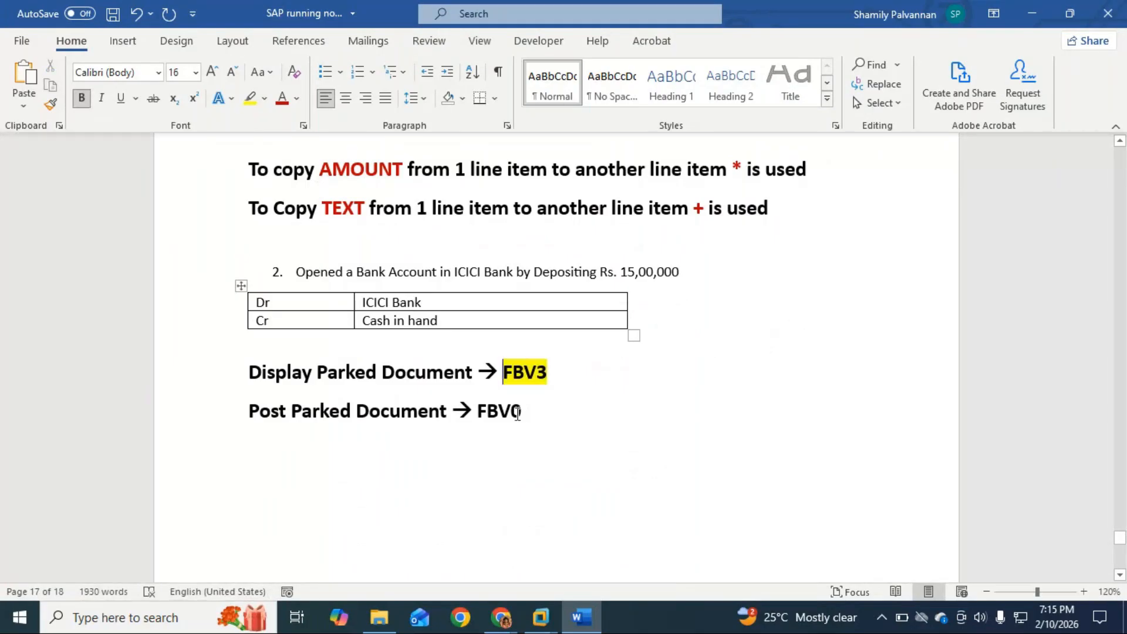
double_click(506, 411)
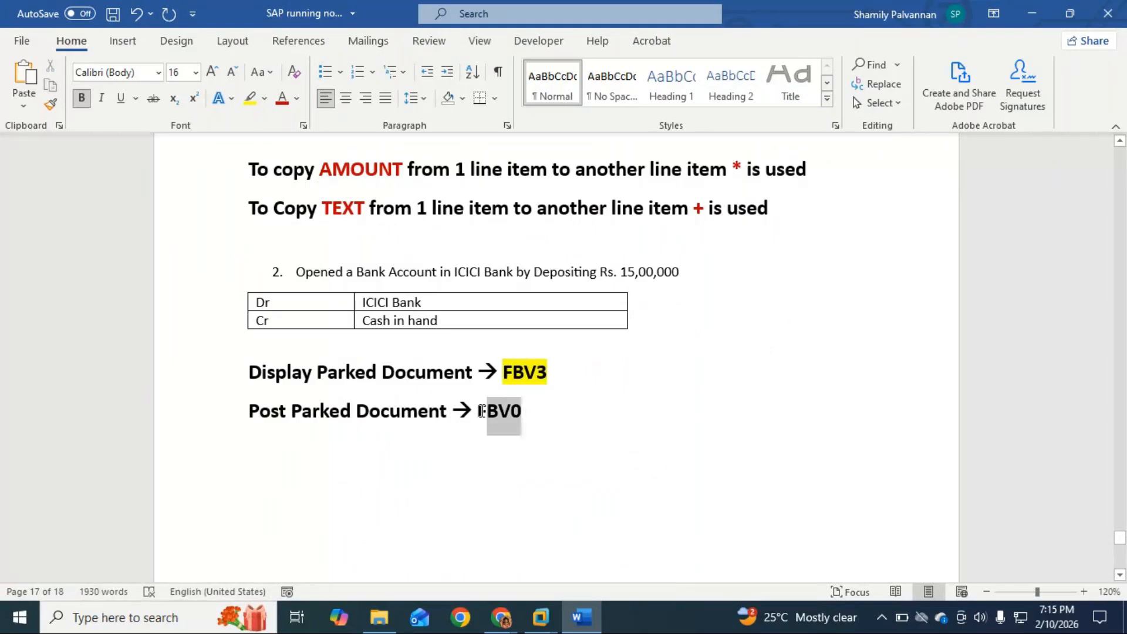
left_click(253, 97)
Switch to the SAP session, start transaction /nf-65 and set the document date to 10.02.2026.
mouse_move(500, 617)
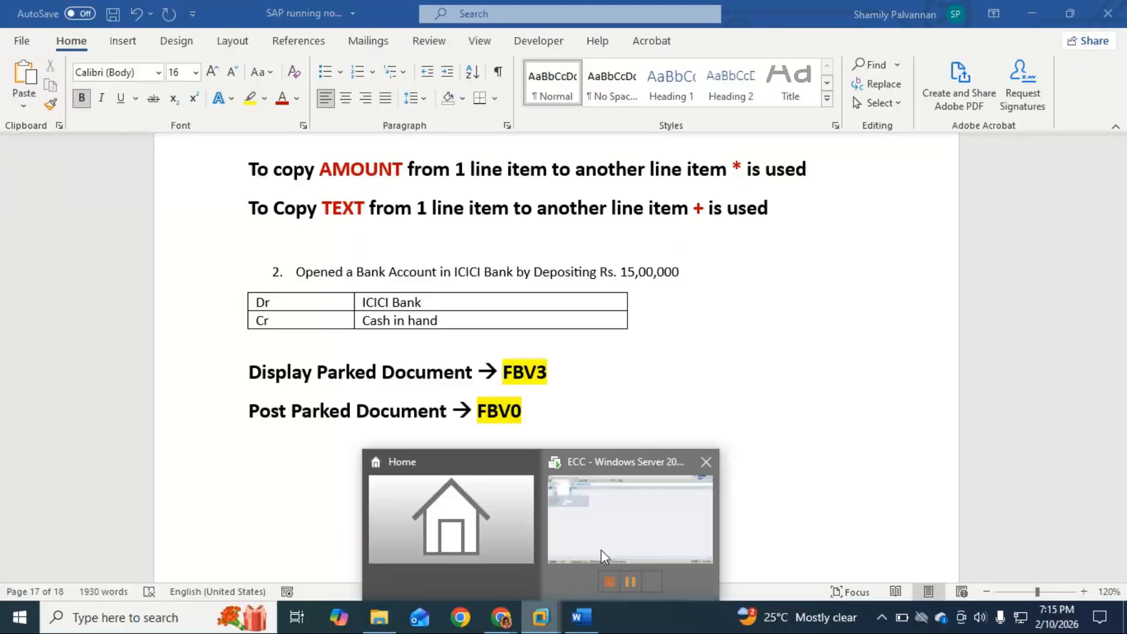
left_click(601, 550)
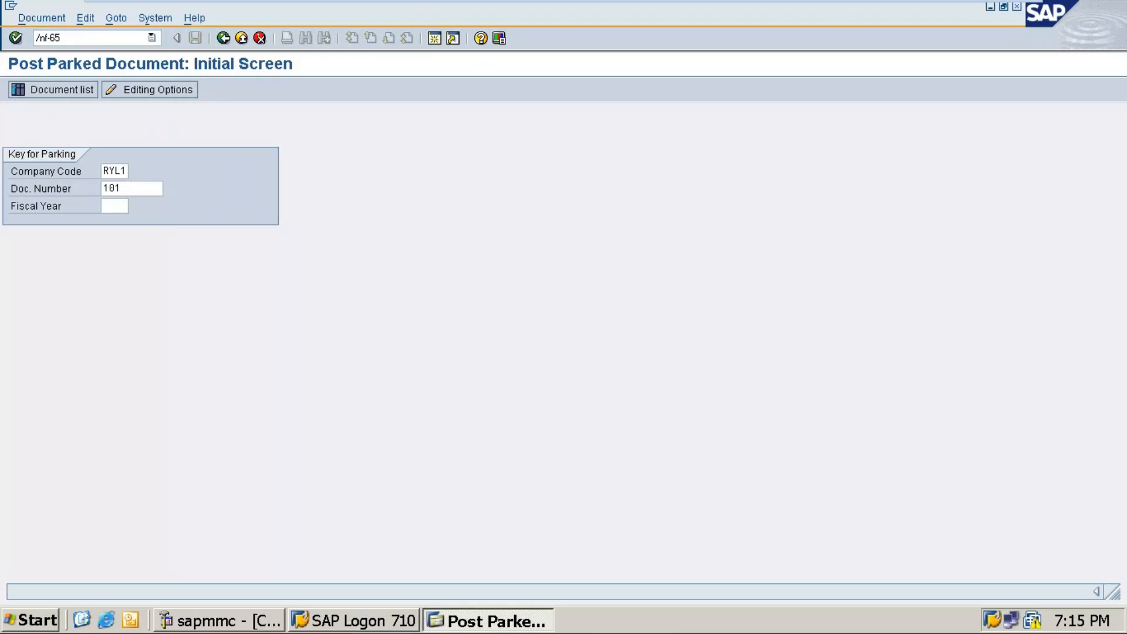
key("Return")
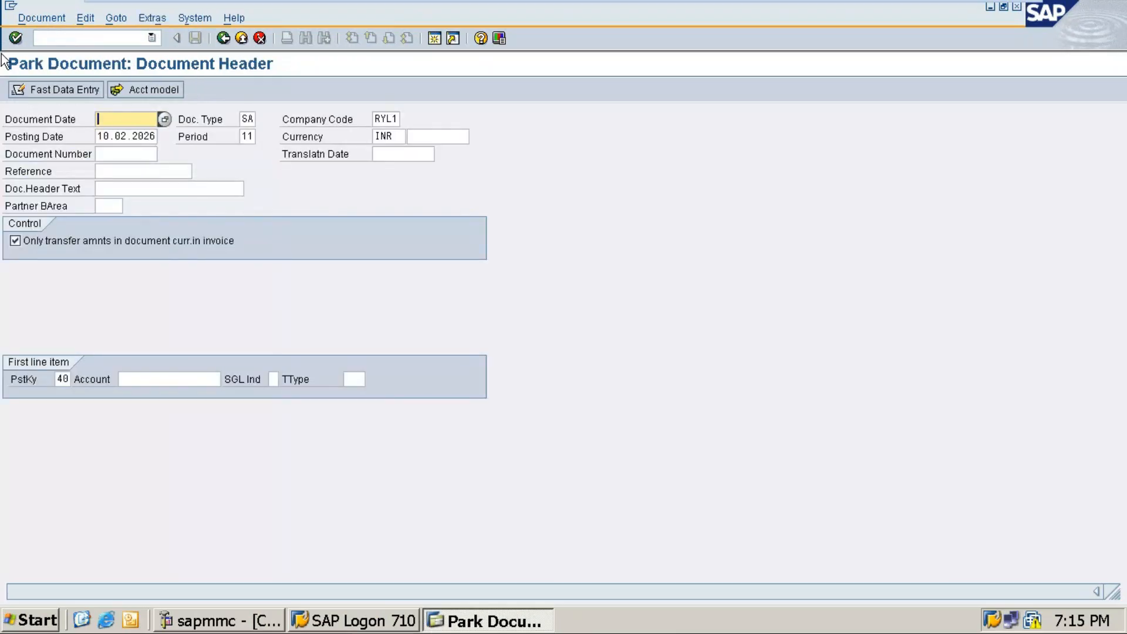
type("10.02")
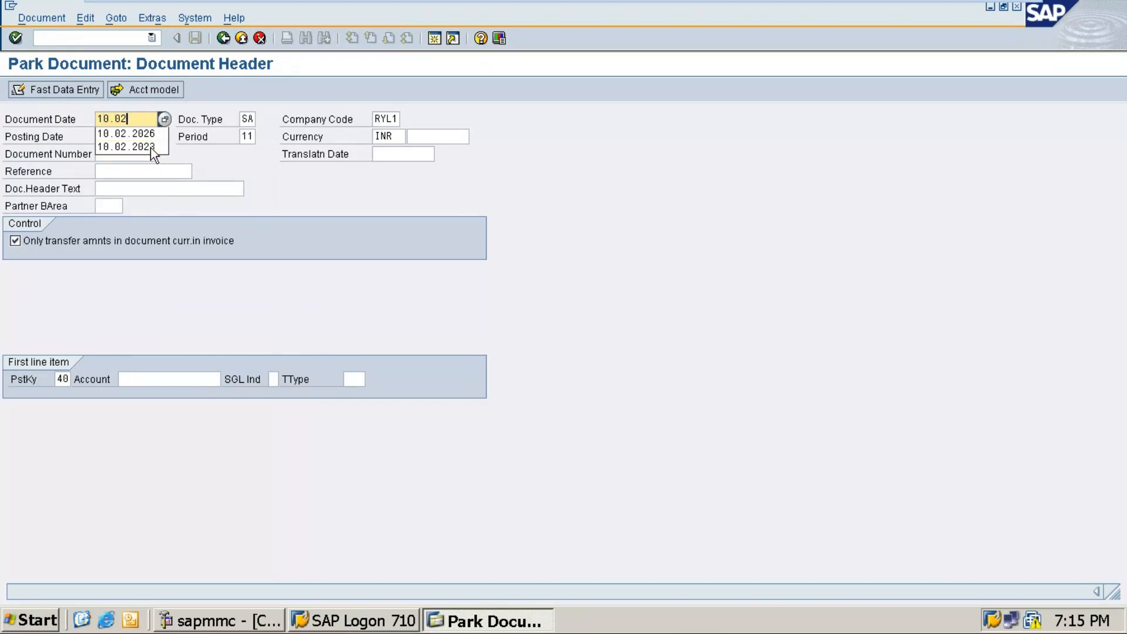
type(".2026")
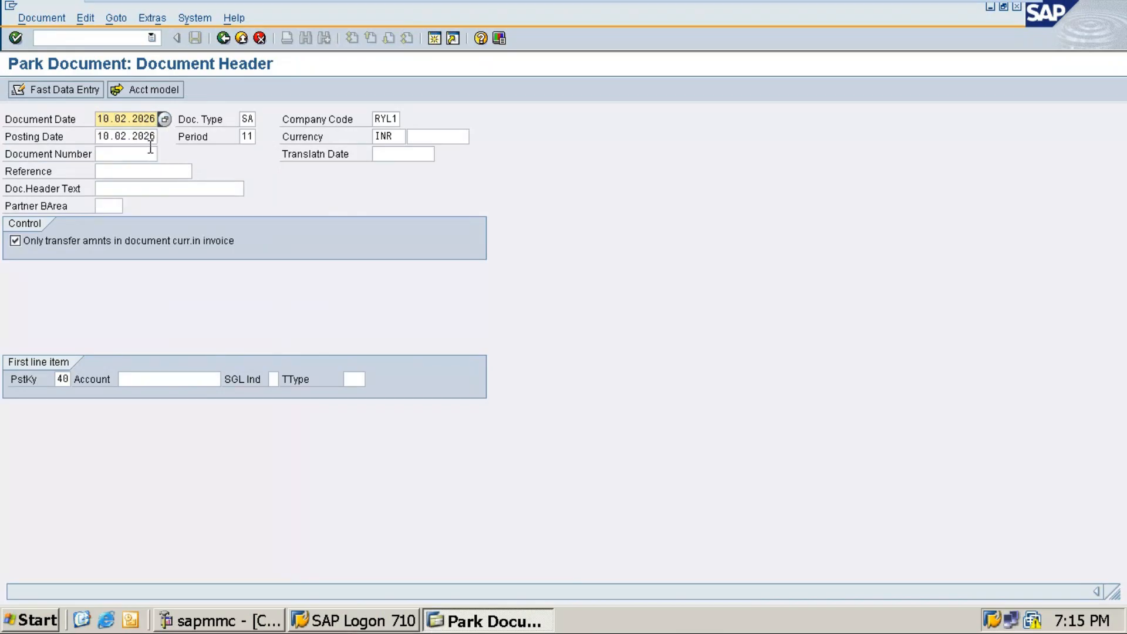
Look up G/L account 30002 (ICICI bank) for the first line item with posting key 40 and open the item.
left_click(150, 378)
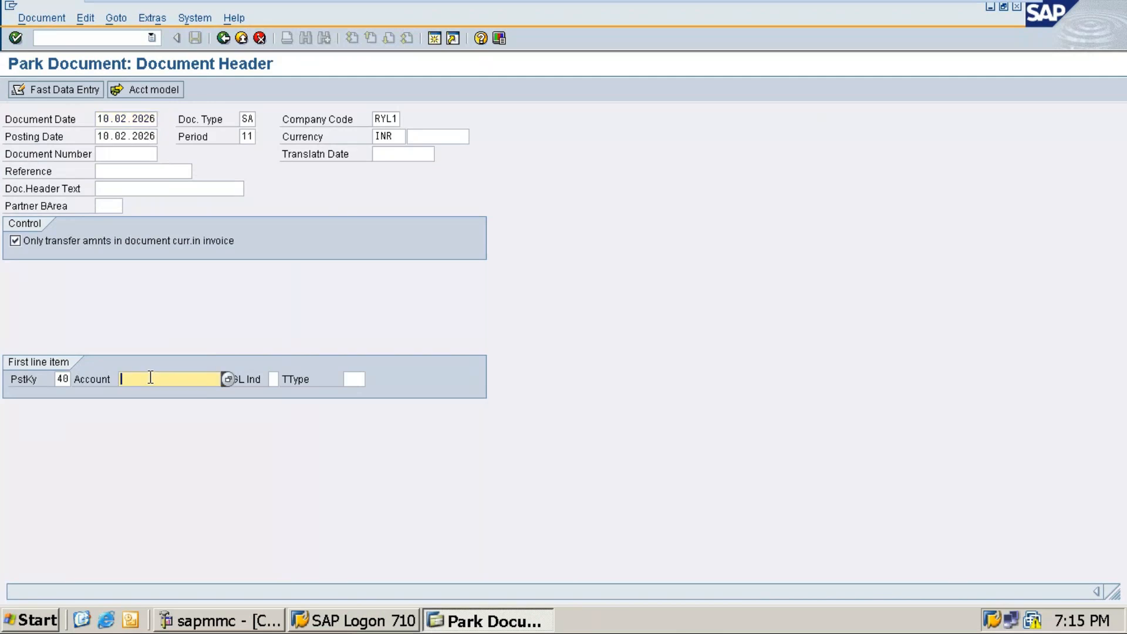
left_click(225, 380)
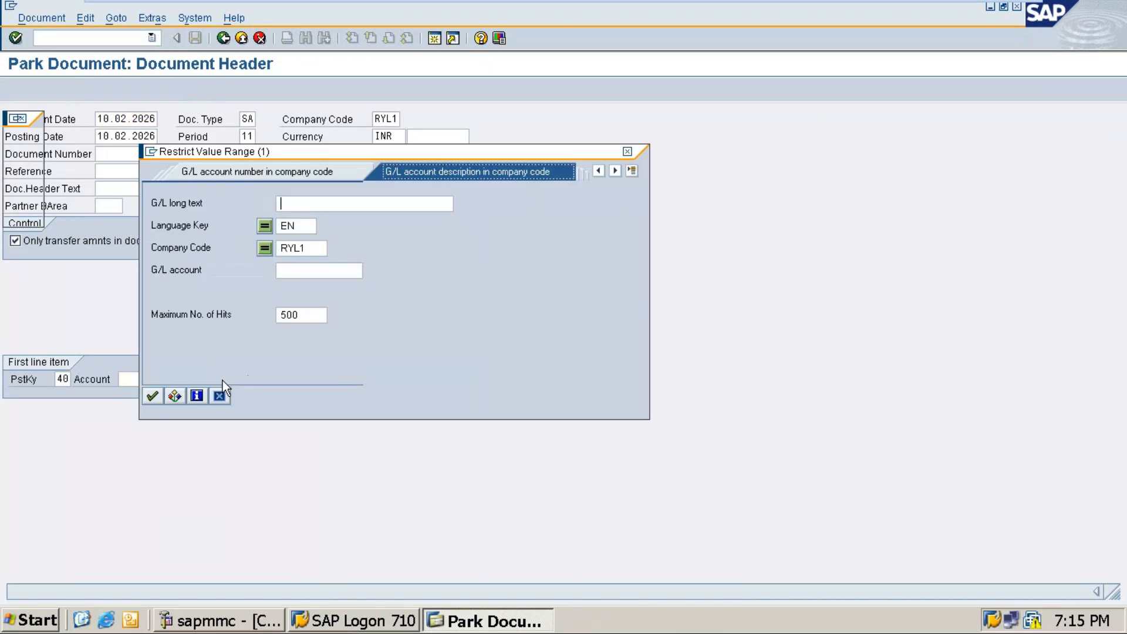
key("Return")
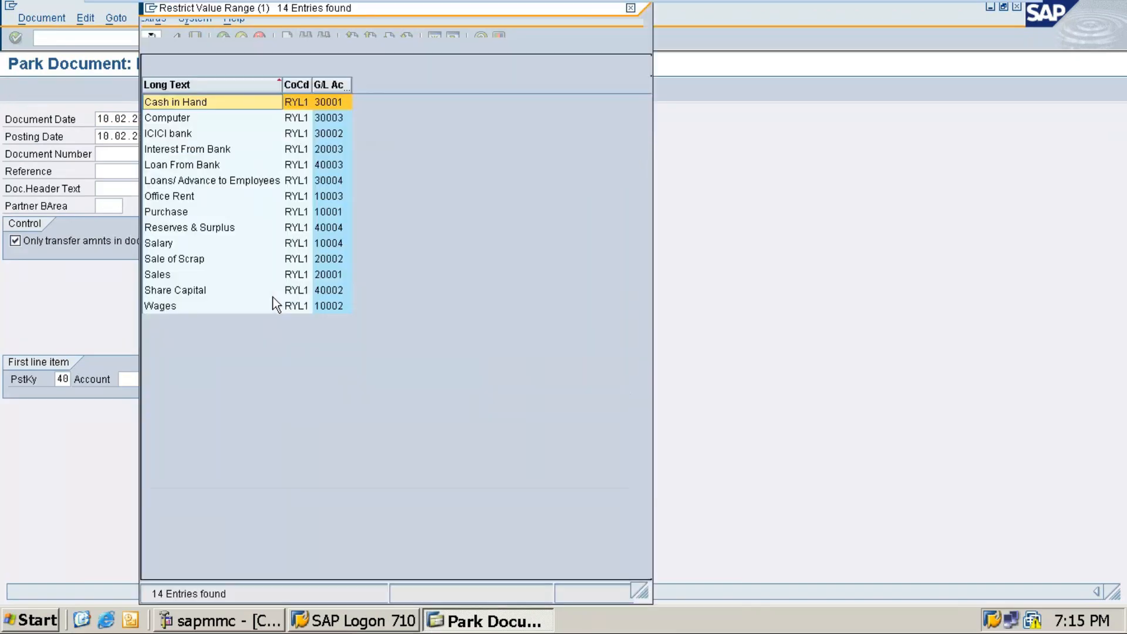
double_click(165, 134)
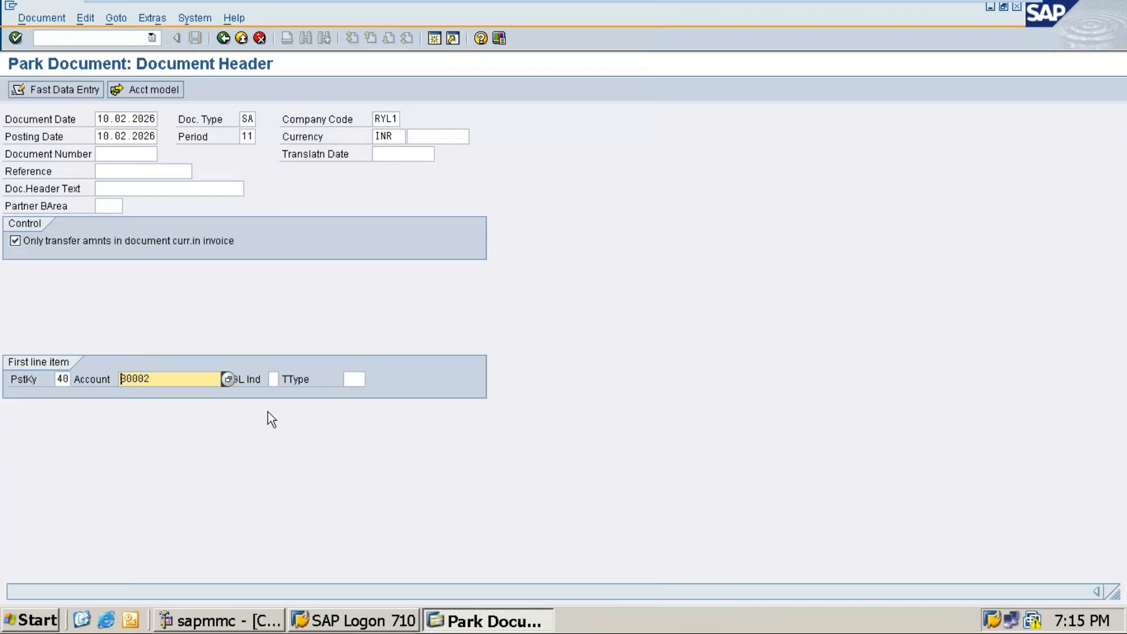
key("Return")
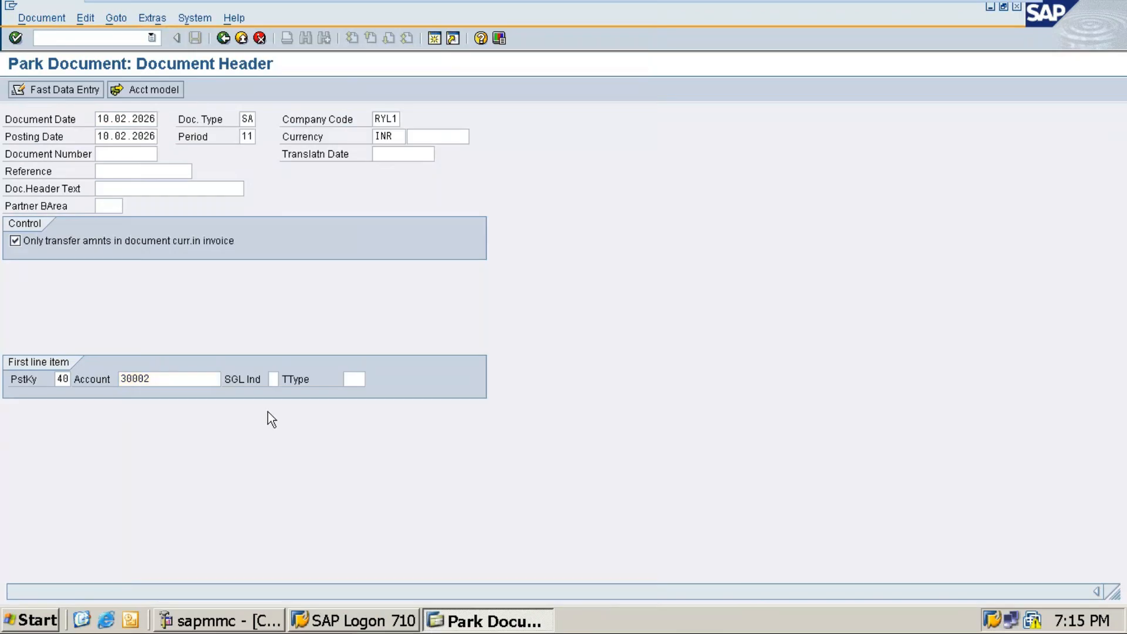
Set the ICICI bank debit item's amount to 500000 and its text to "3. Received Loan from Bank", using the wording in the Word notes.
type("500000")
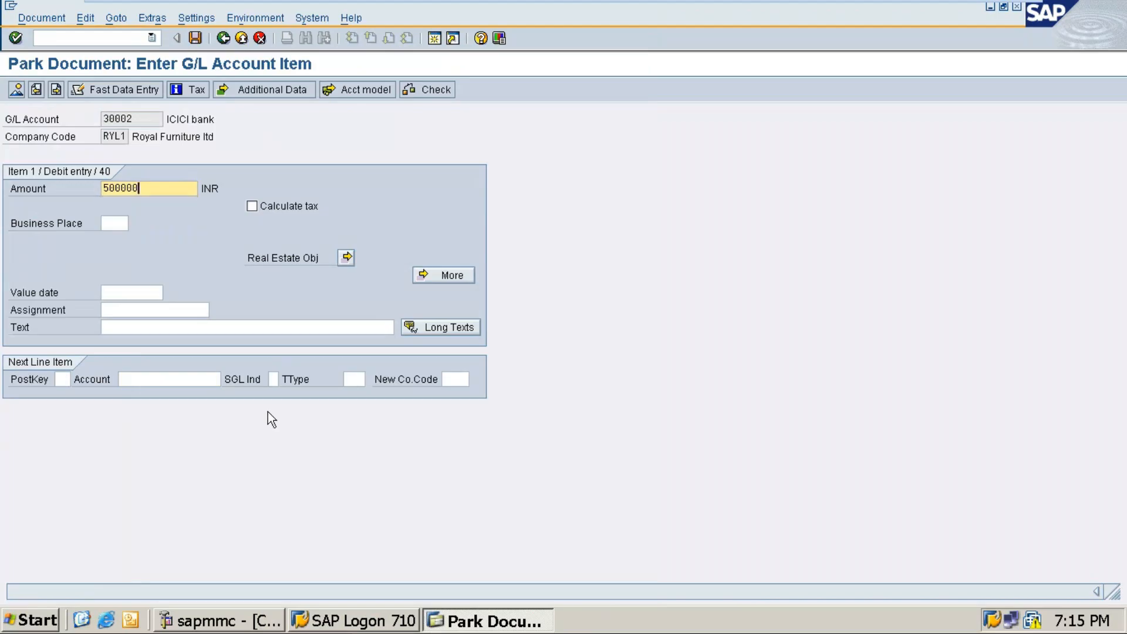
left_click(175, 326)
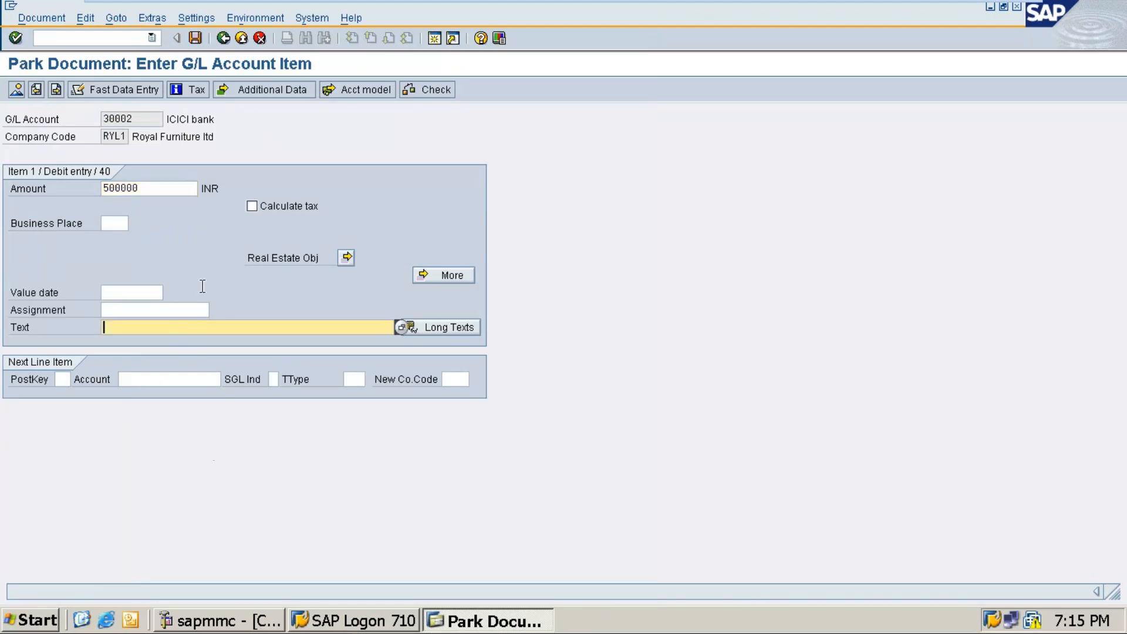
left_click(986, 10)
scroll(459, 315, "down", 10)
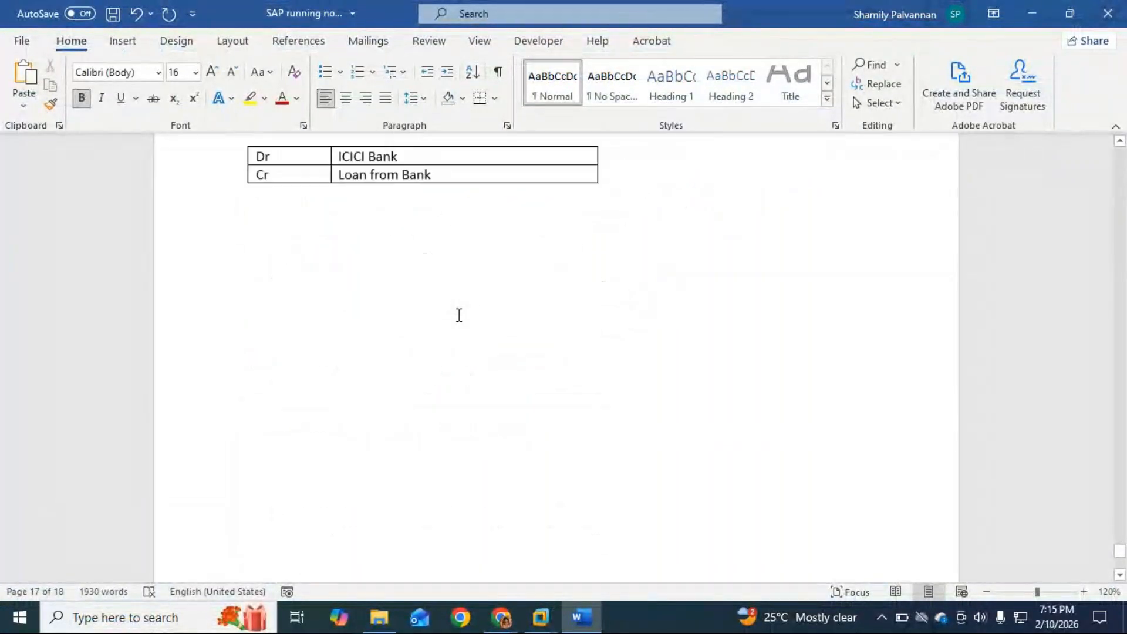
scroll(459, 315, "up", 3)
left_click_drag(296, 280, 445, 282)
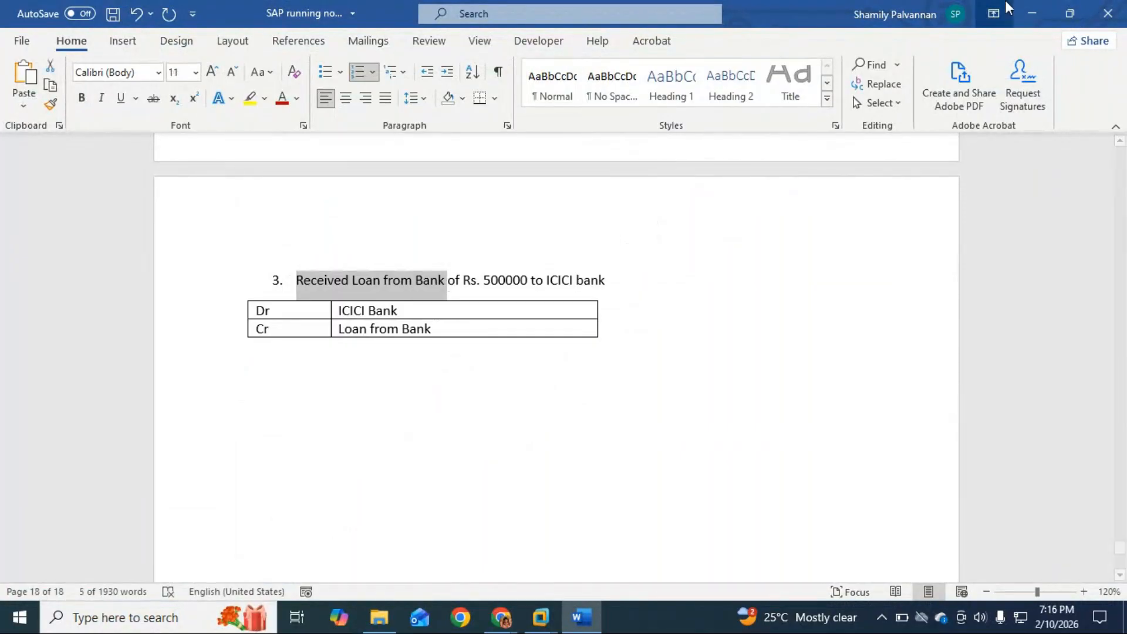
key("alt+Tab")
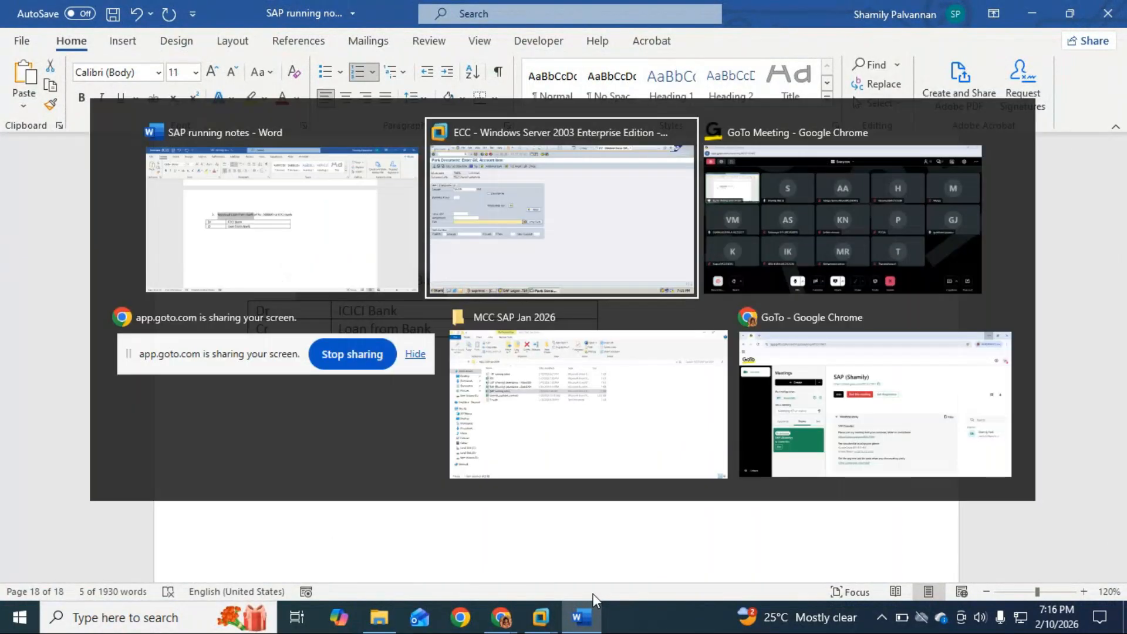
type("3. Received Loan from Bank")
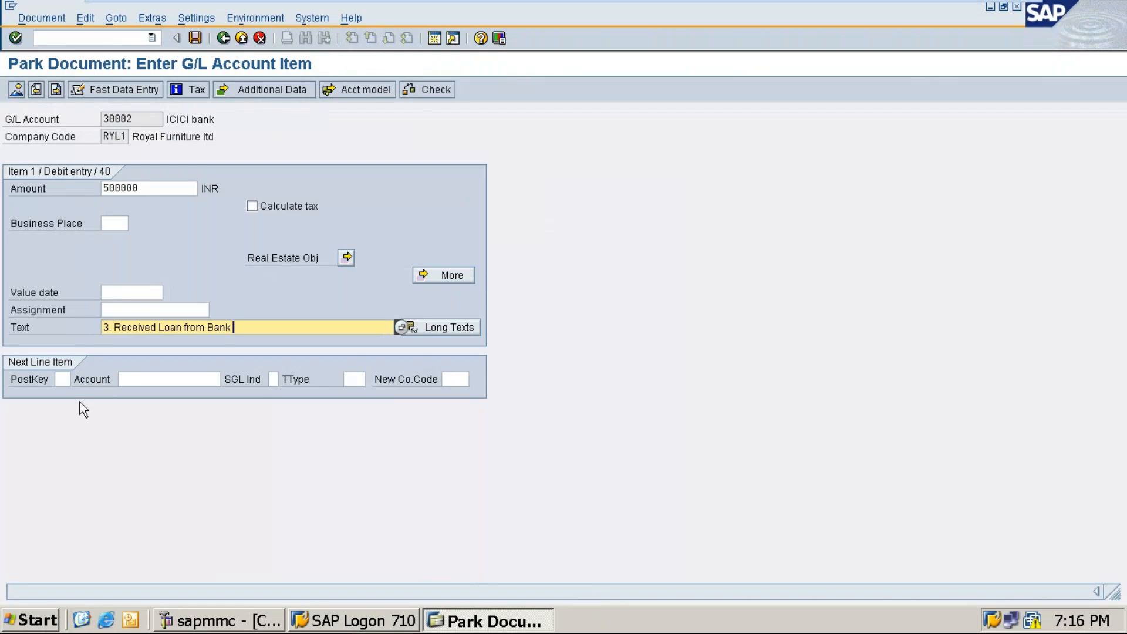
Set the next line item to posting key 50, look up G/L account 40003 (Loan From Bank) and open the item.
left_click(62, 379)
type("50")
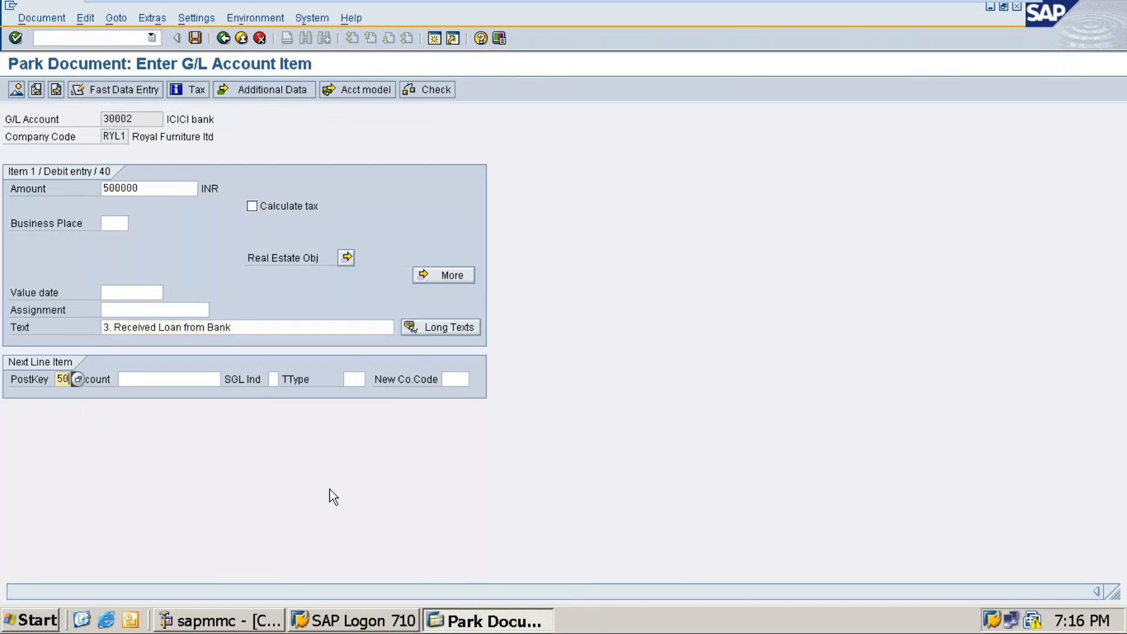
left_click(153, 380)
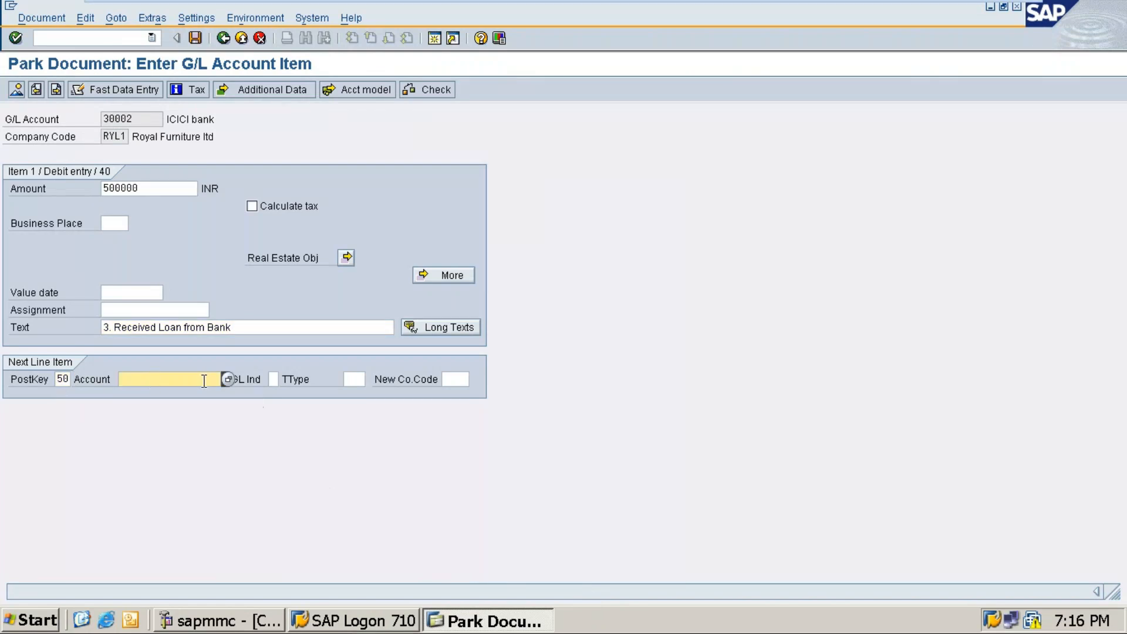
left_click(228, 381)
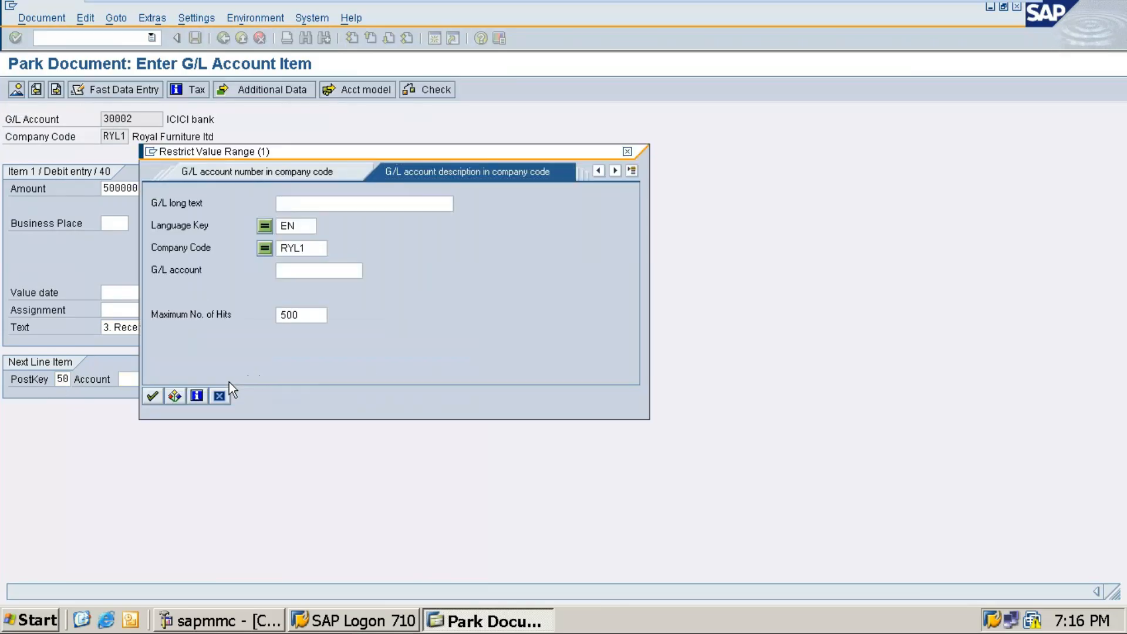
key("Return")
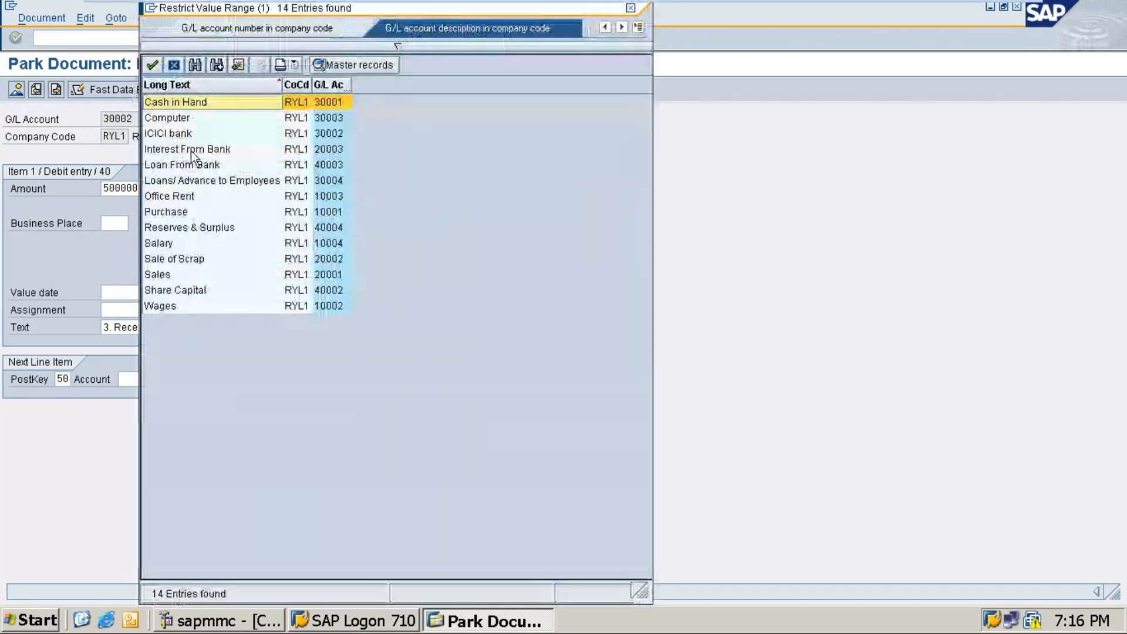
left_click(192, 152)
left_click(191, 167)
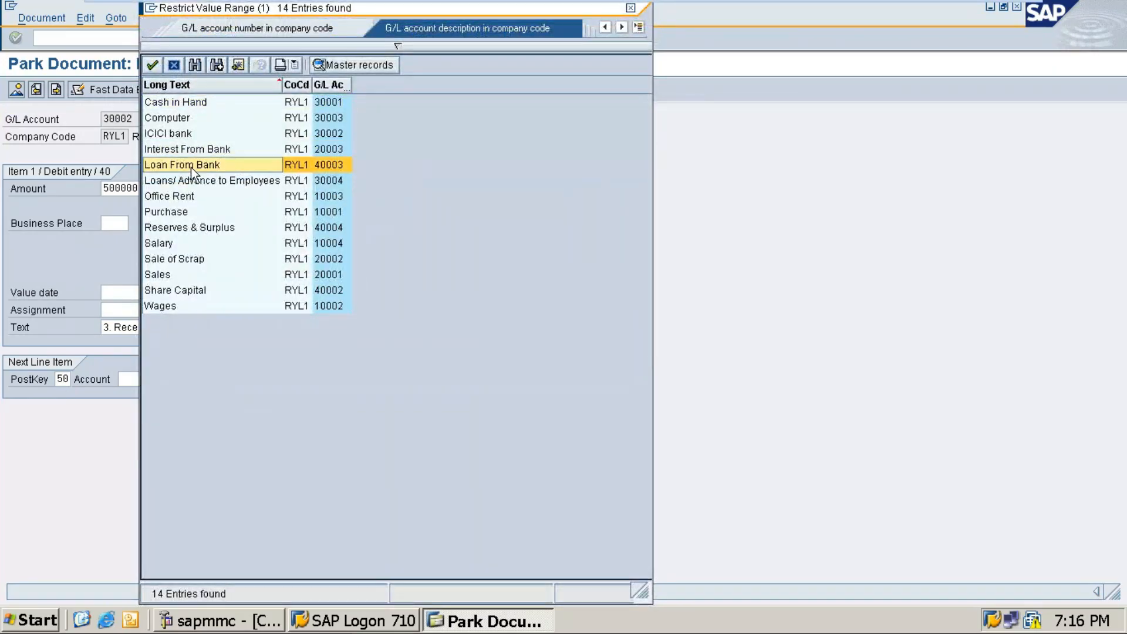
double_click(191, 167)
key("Return")
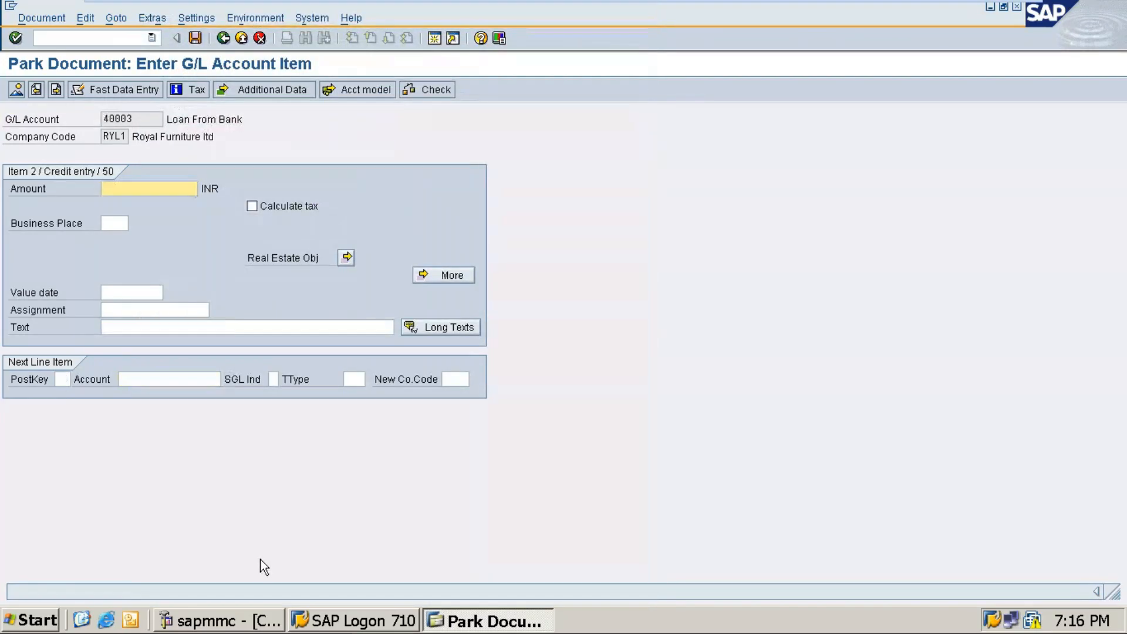
Set the Loan From Bank credit item's amount to * and park the document.
type("*")
left_click(162, 329)
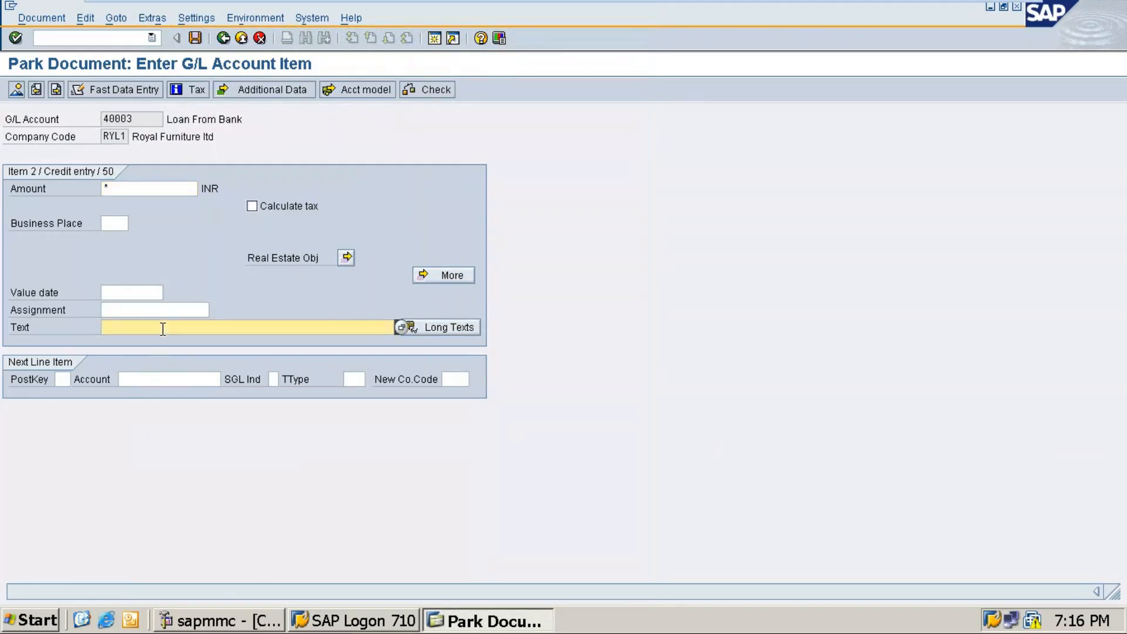
left_click(194, 37)
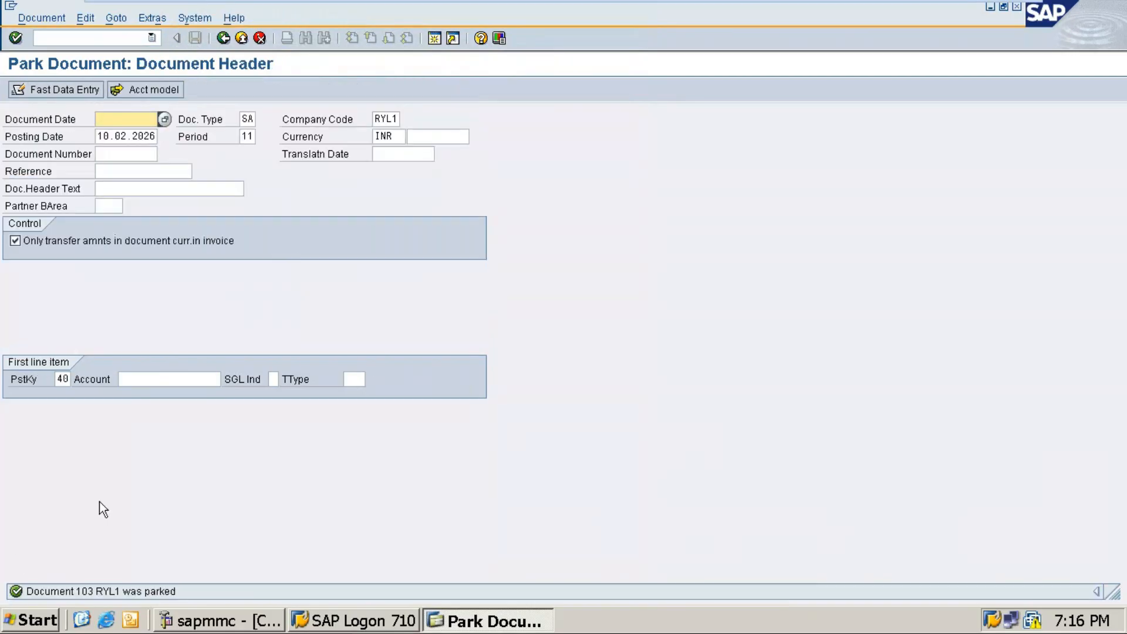
Check the parked-document display code in the Word notes and start transaction /nfbv3 in the SAP session.
left_click(153, 37)
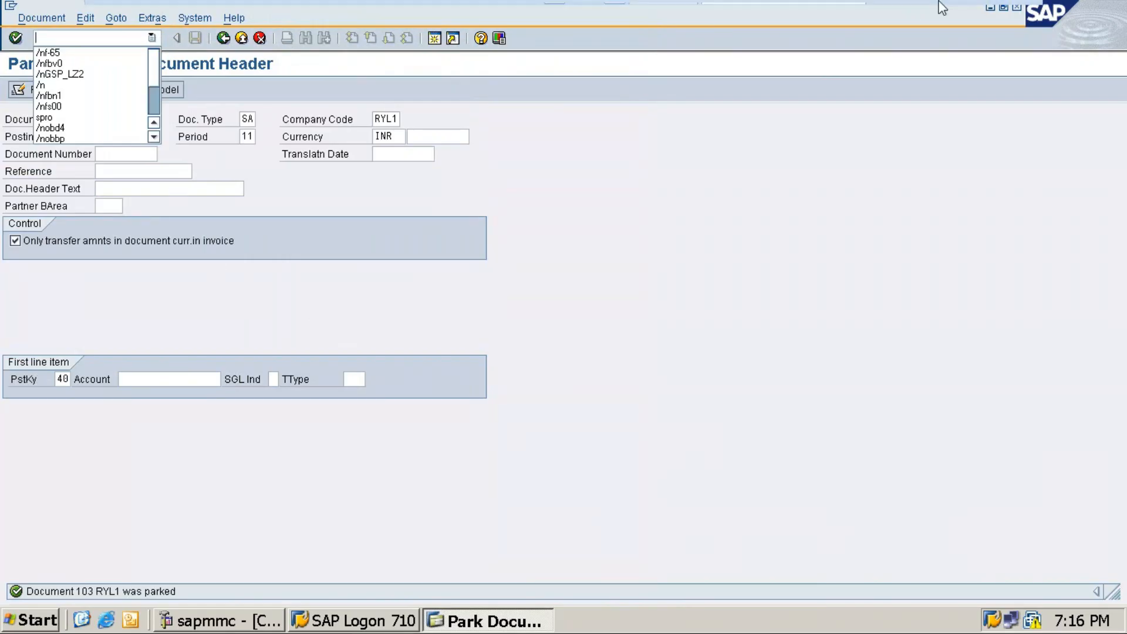
left_click(976, 14)
scroll(483, 499, "up", 7)
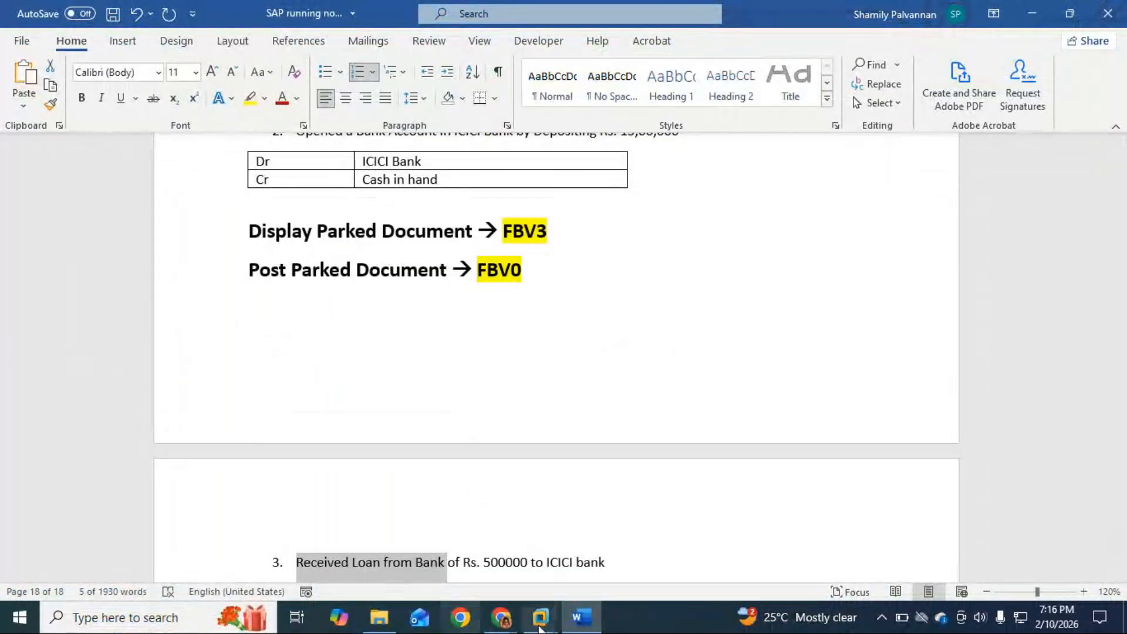
mouse_move(543, 622)
left_click(590, 537)
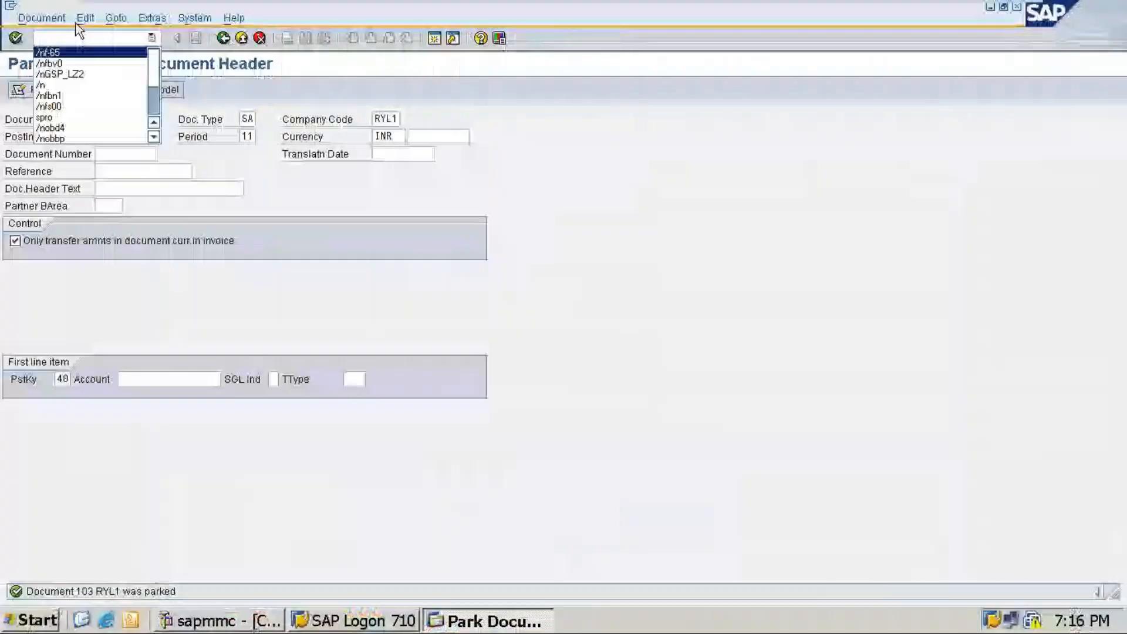
type("/nfbv3")
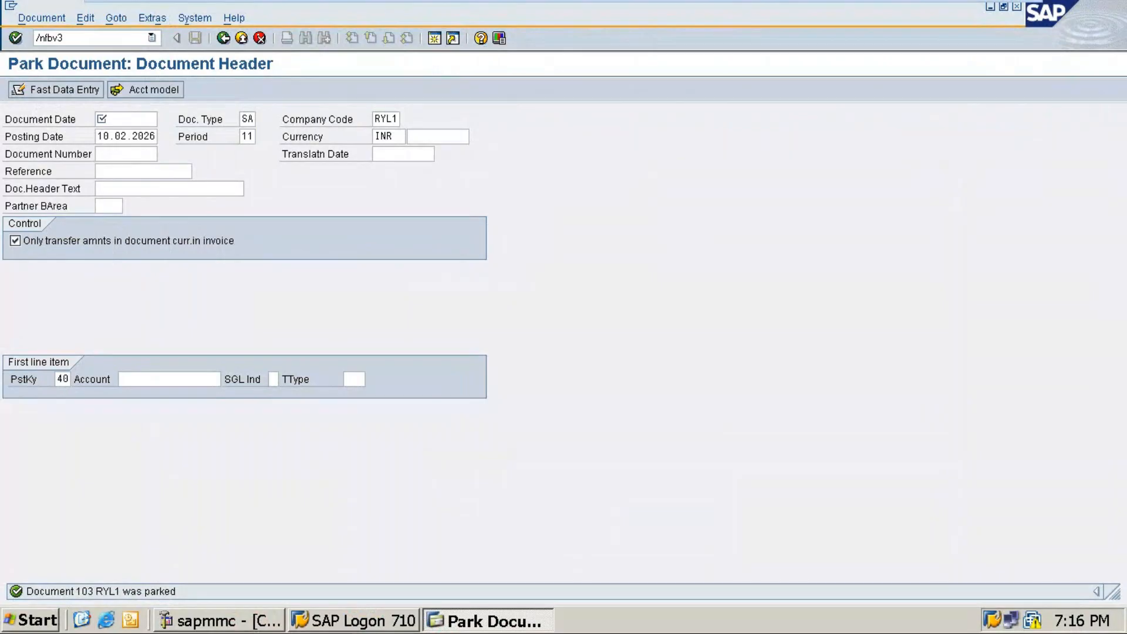
key("Return")
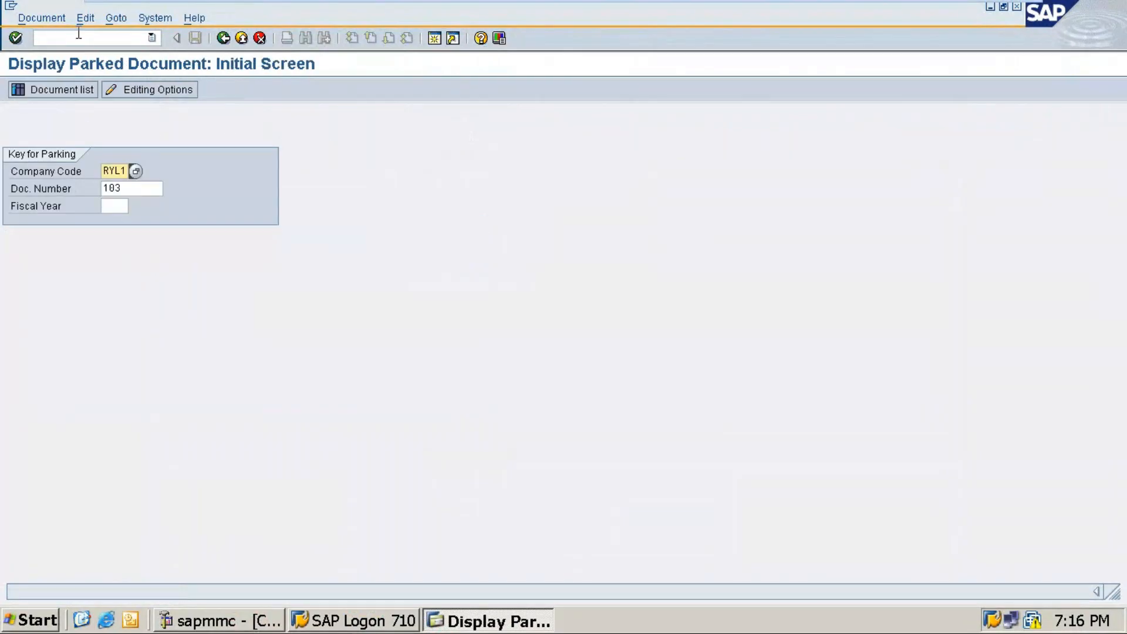
List the parked documents for company code RYL1 and fiscal year 2025, and return to the selection screen.
left_click(30, 87)
left_click(16, 90)
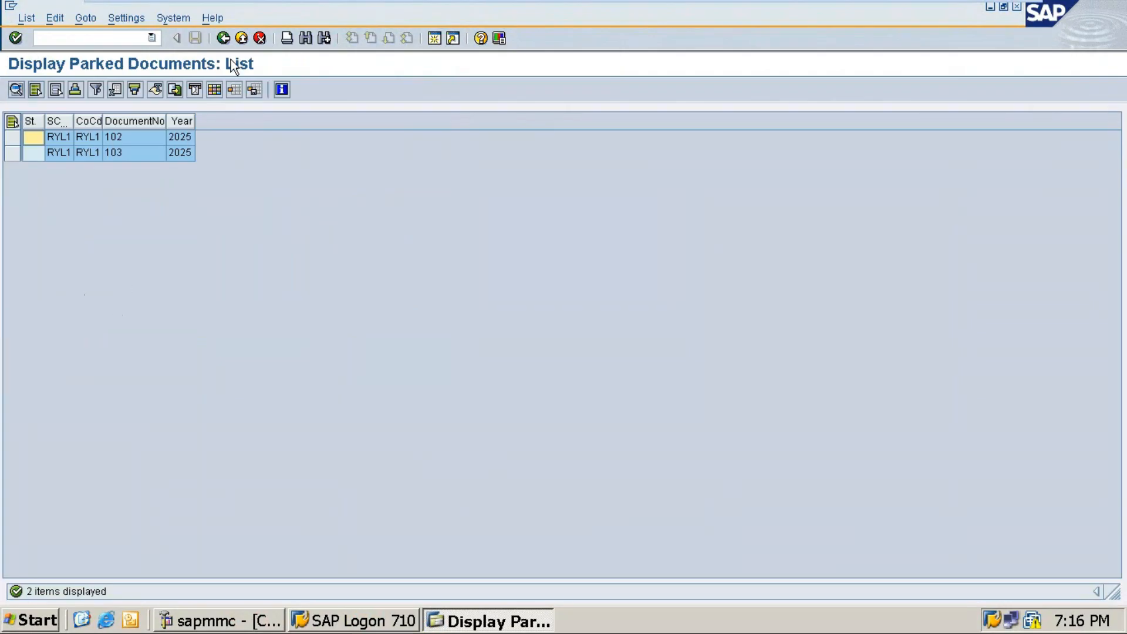
left_click(223, 39)
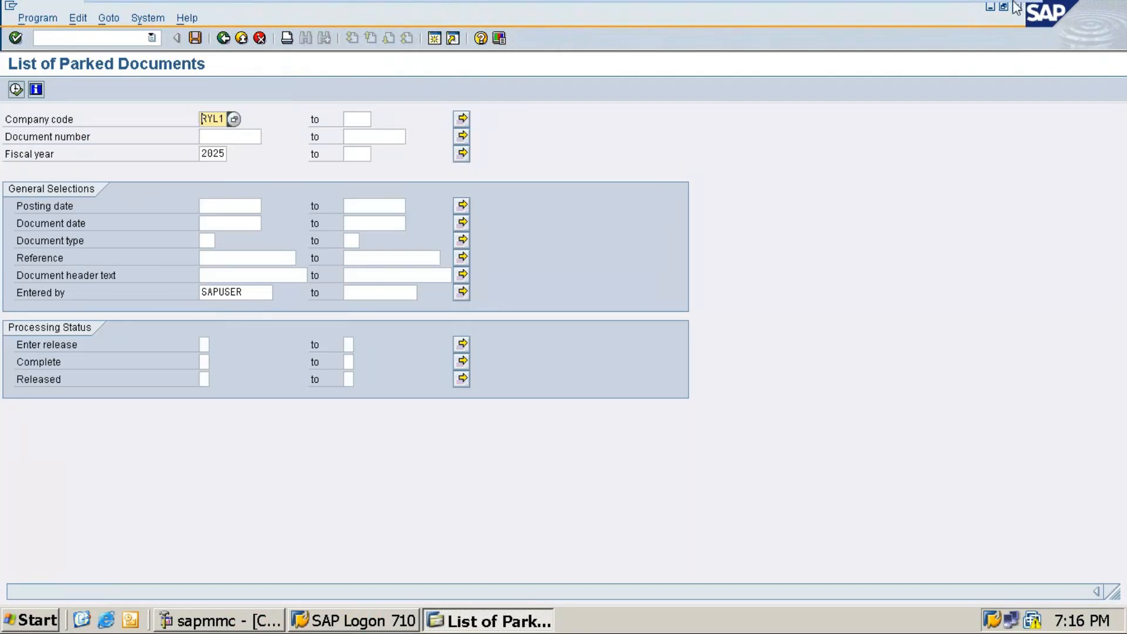
left_click(986, 11)
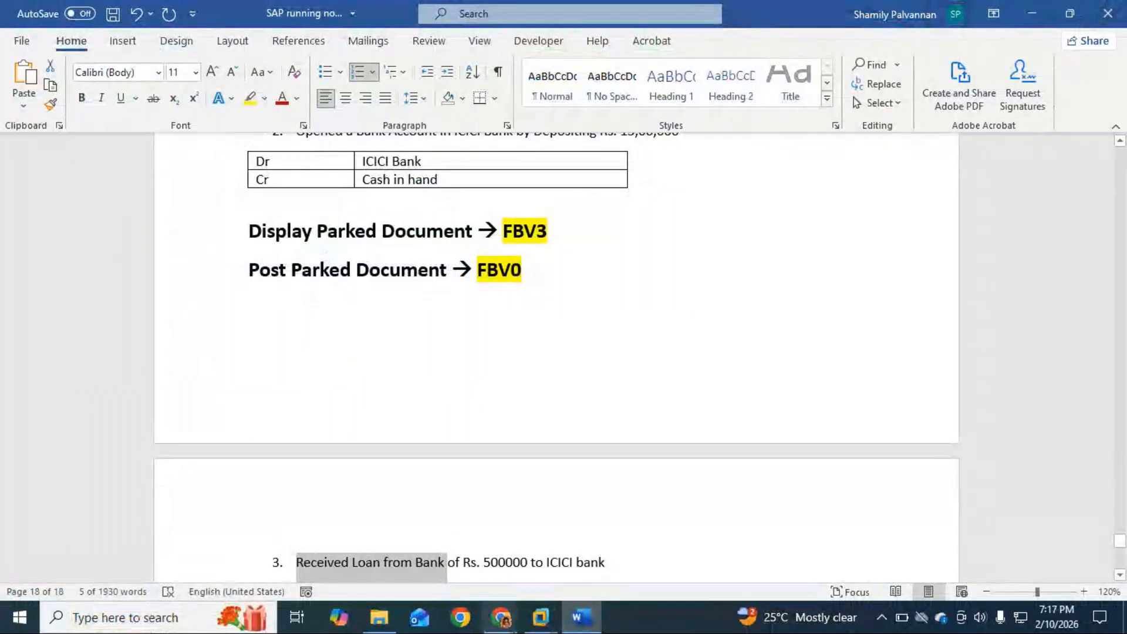
mouse_move(540, 616)
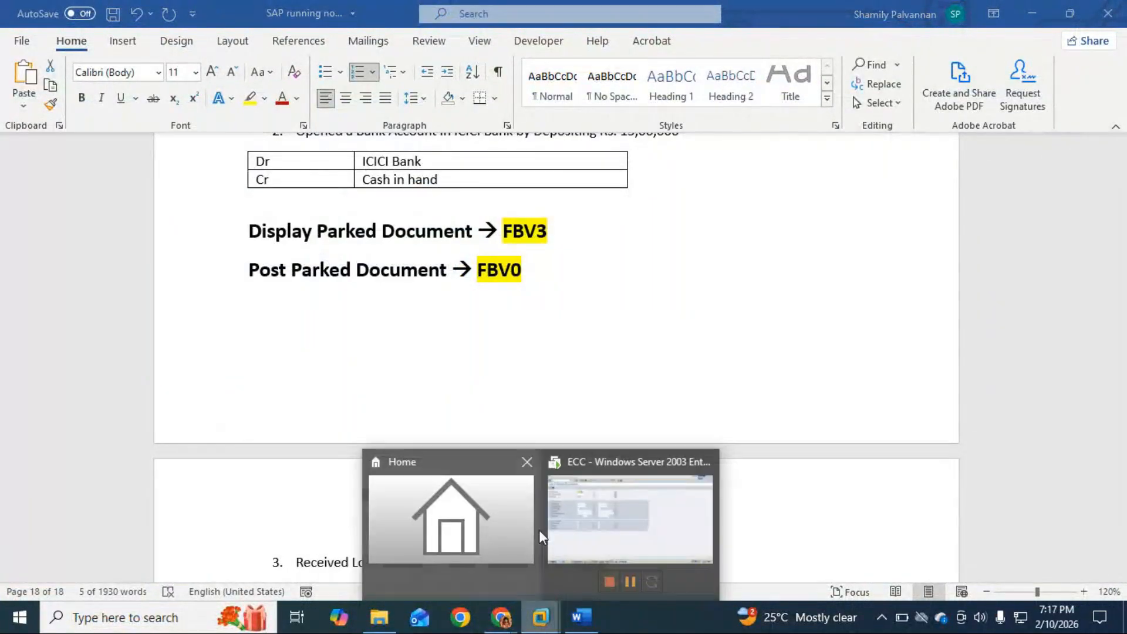
left_click(586, 545)
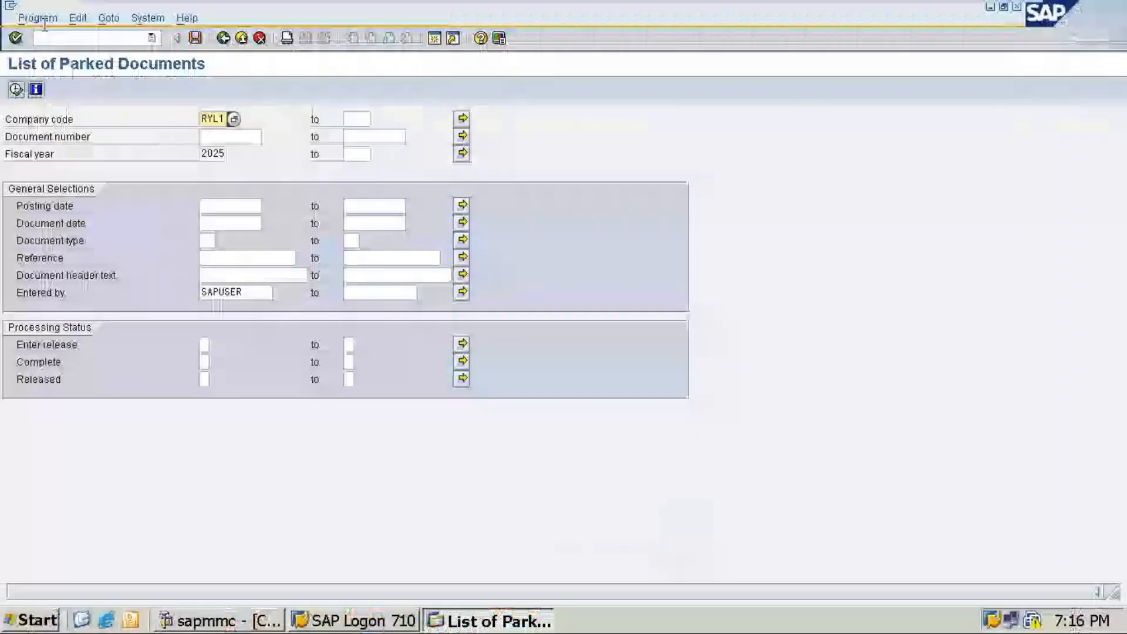
left_click(152, 38)
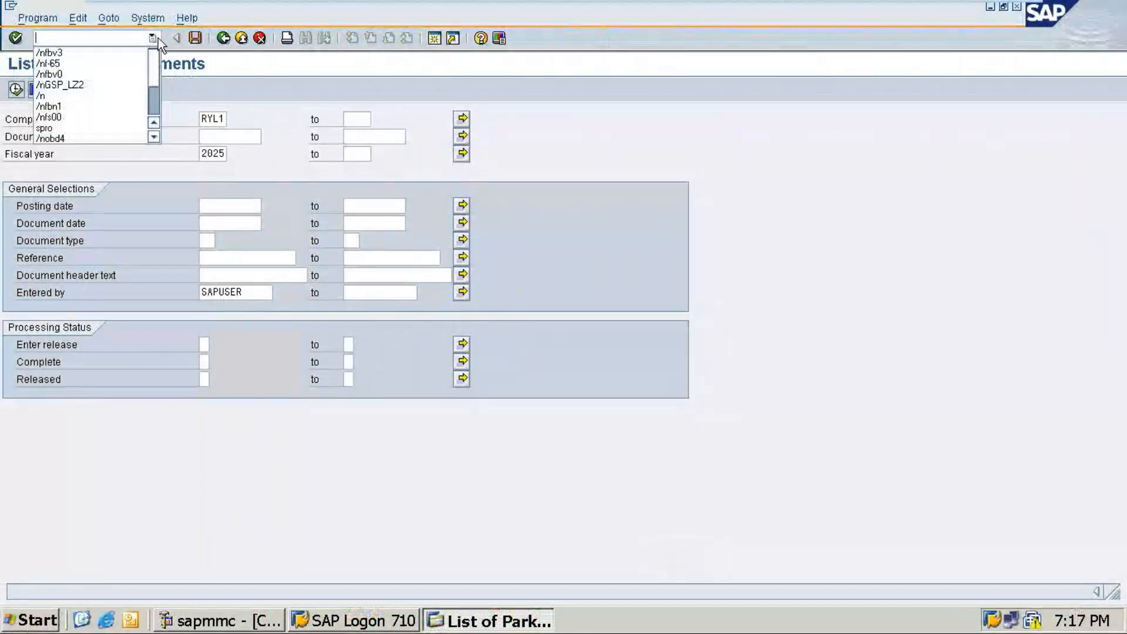
left_click(74, 75)
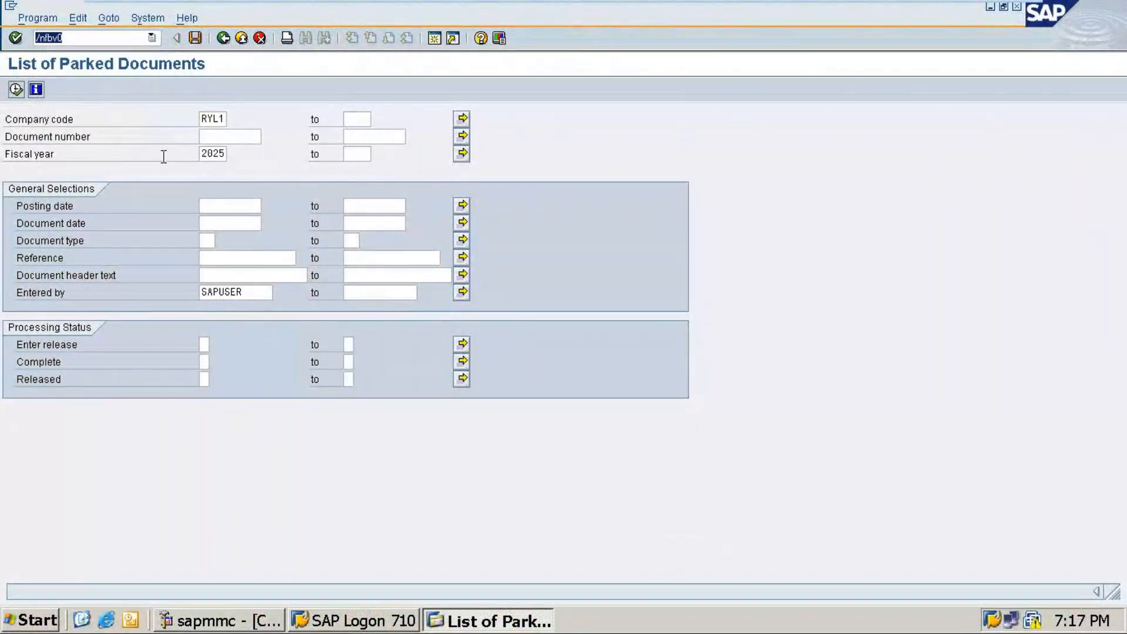
key("Delete")
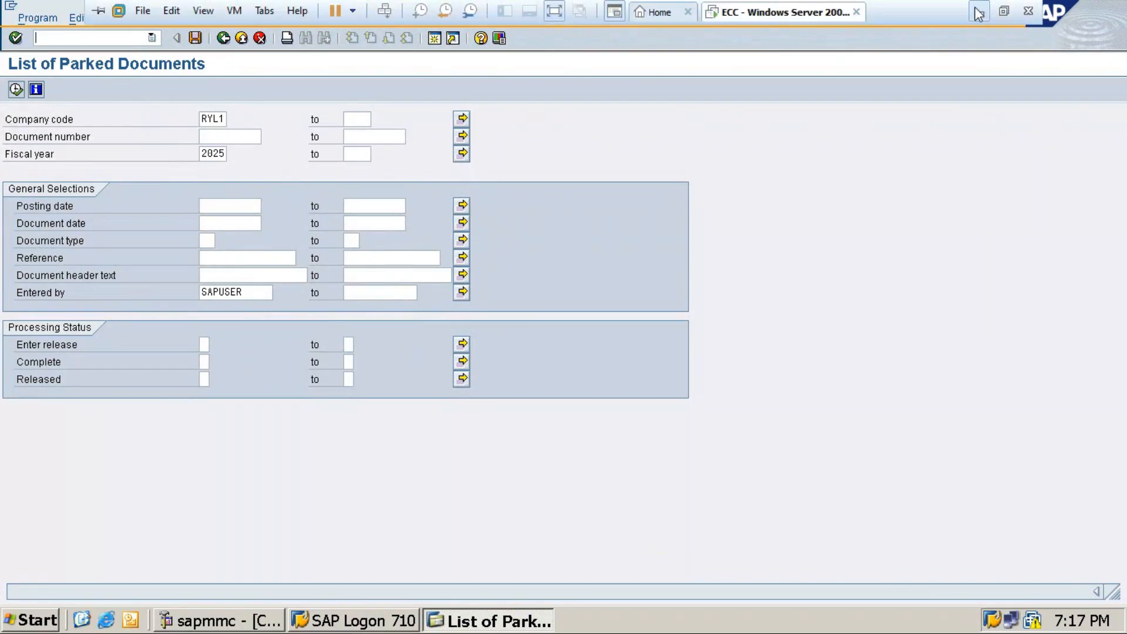
Switch to the Word notes and copy the "Display Parked Document" heading text below the bank loan table.
left_click(978, 7)
scroll(557, 500, "down", 3)
left_click(323, 468)
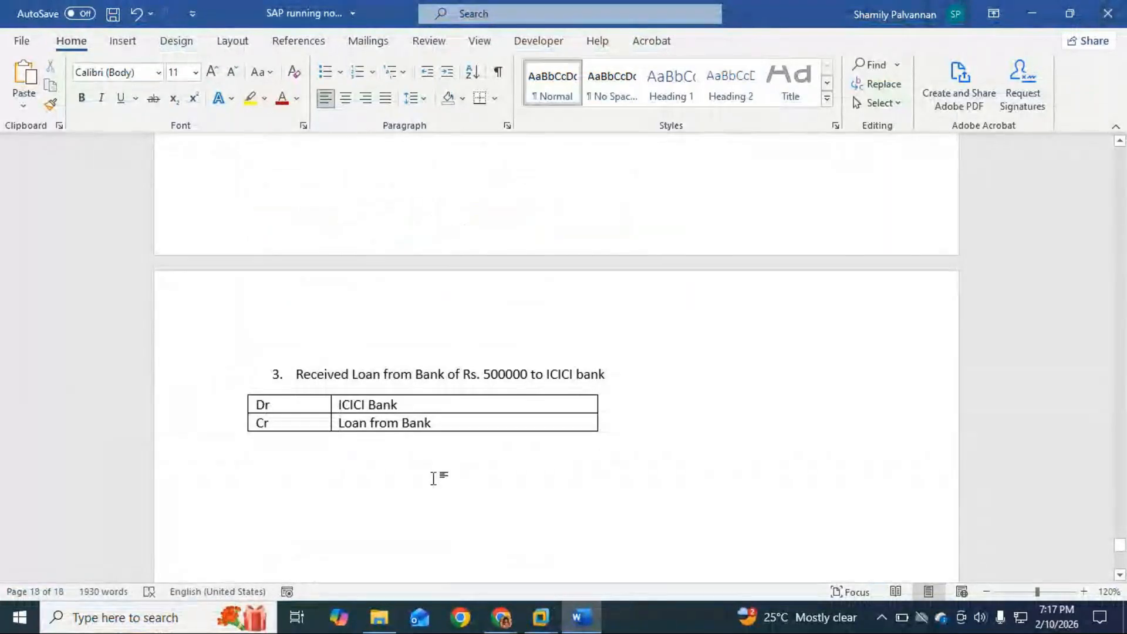
type("D")
key("BackSpace")
scroll(452, 464, "up", 2)
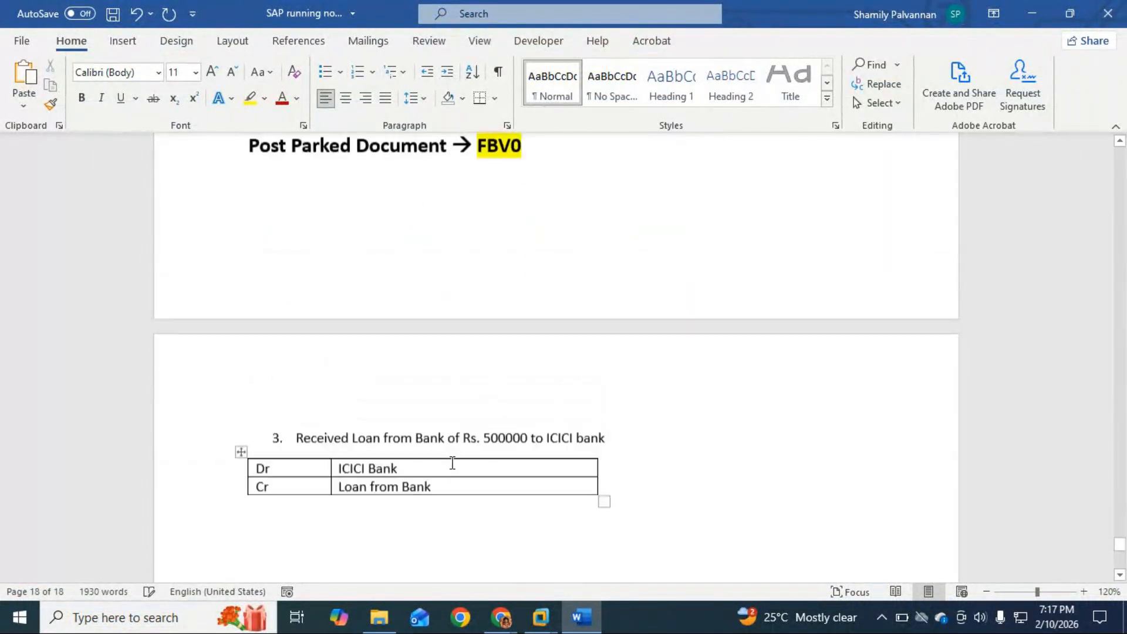
scroll(453, 464, "up", 4)
left_click_drag(289, 241, 453, 232)
key("ctrl+c")
scroll(399, 515, "down", 5)
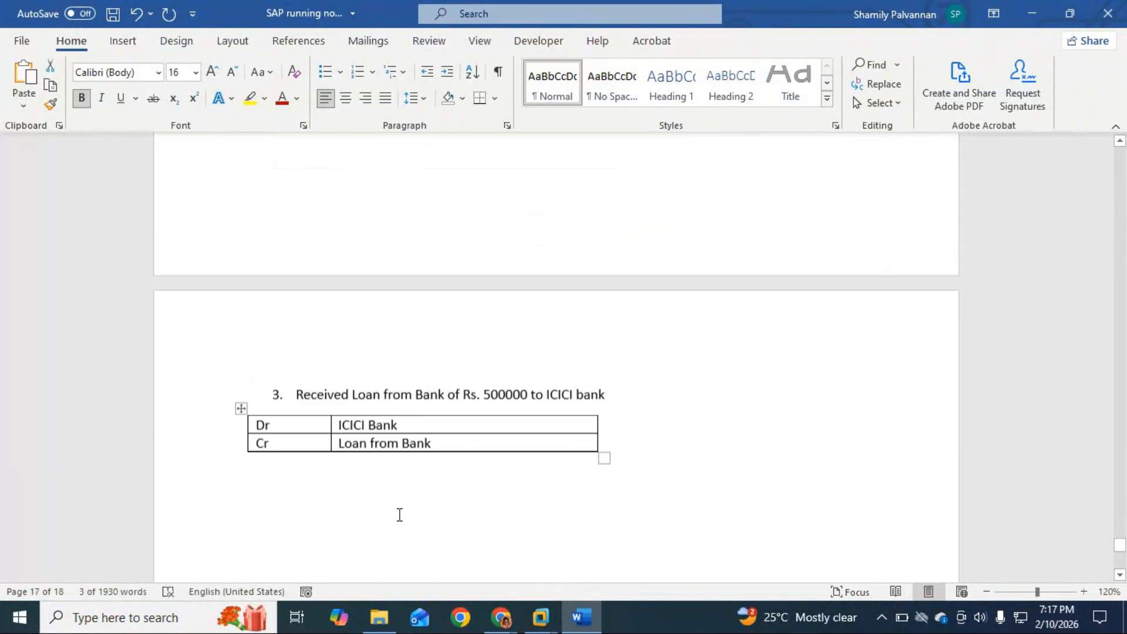
left_click(289, 491)
key("ctrl+v")
Reword the pasted heading below the bank loan table to "Display Posted Document" and add an arrow after it.
triple_click(347, 477)
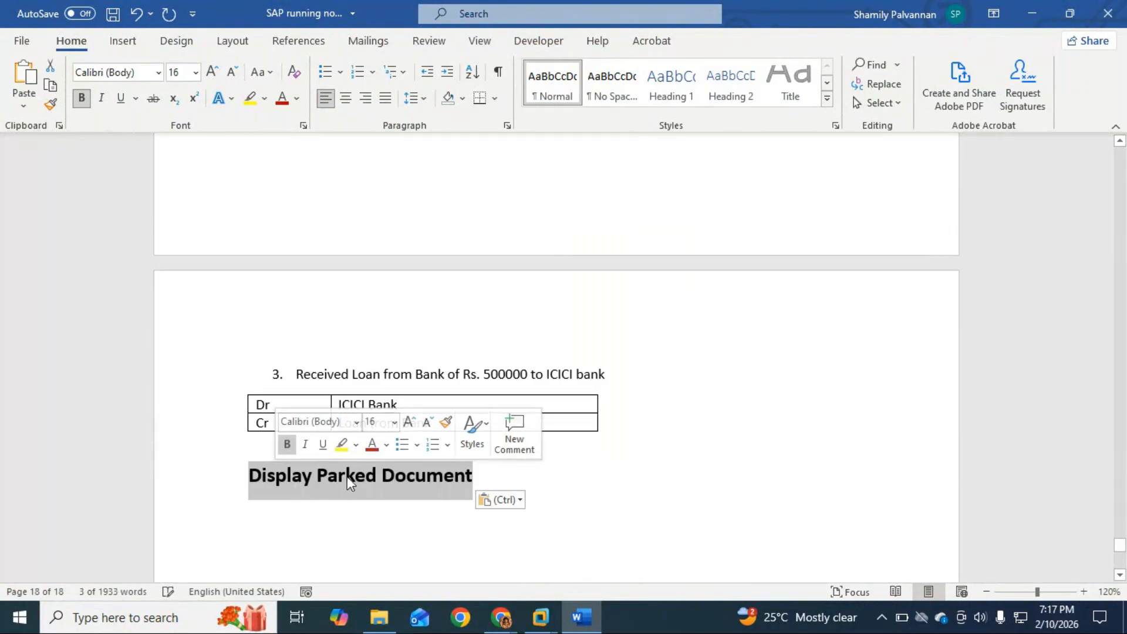
left_click(349, 476)
key("BackSpace")
key("BackSpace")
key("BackSpace")
key("BackSpace")
key("BackSpace")
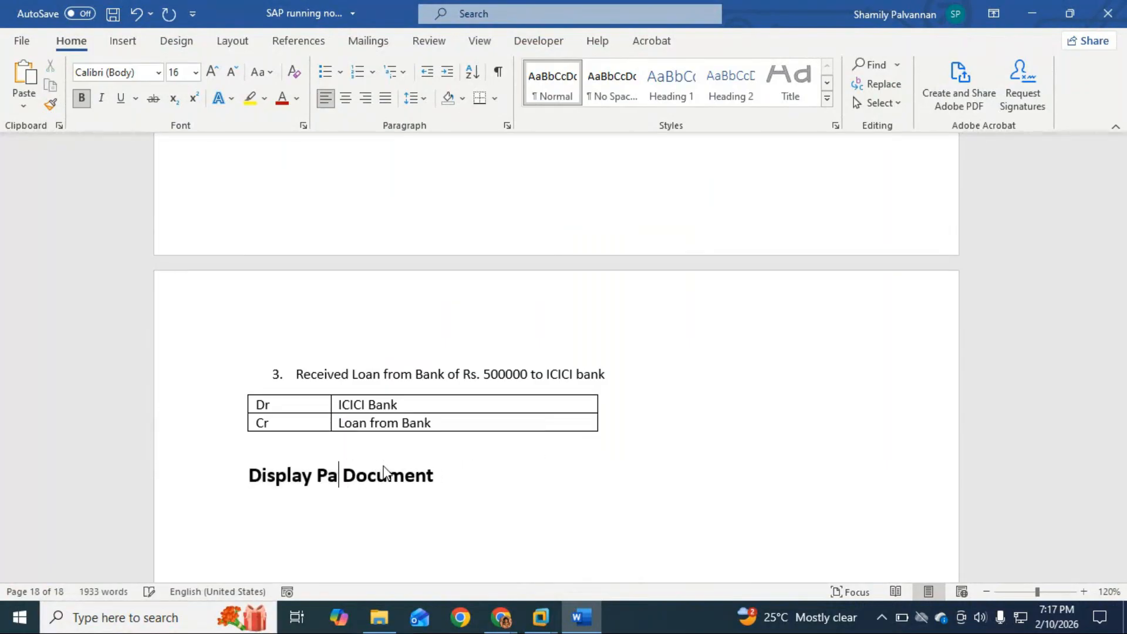
type("osted")
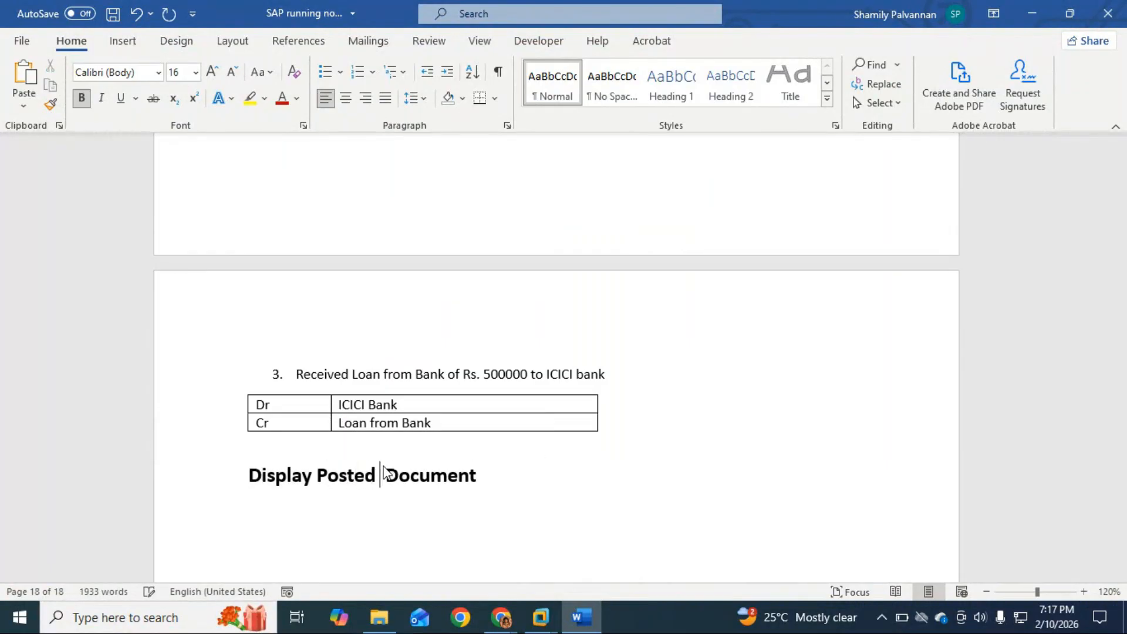
left_click(487, 470)
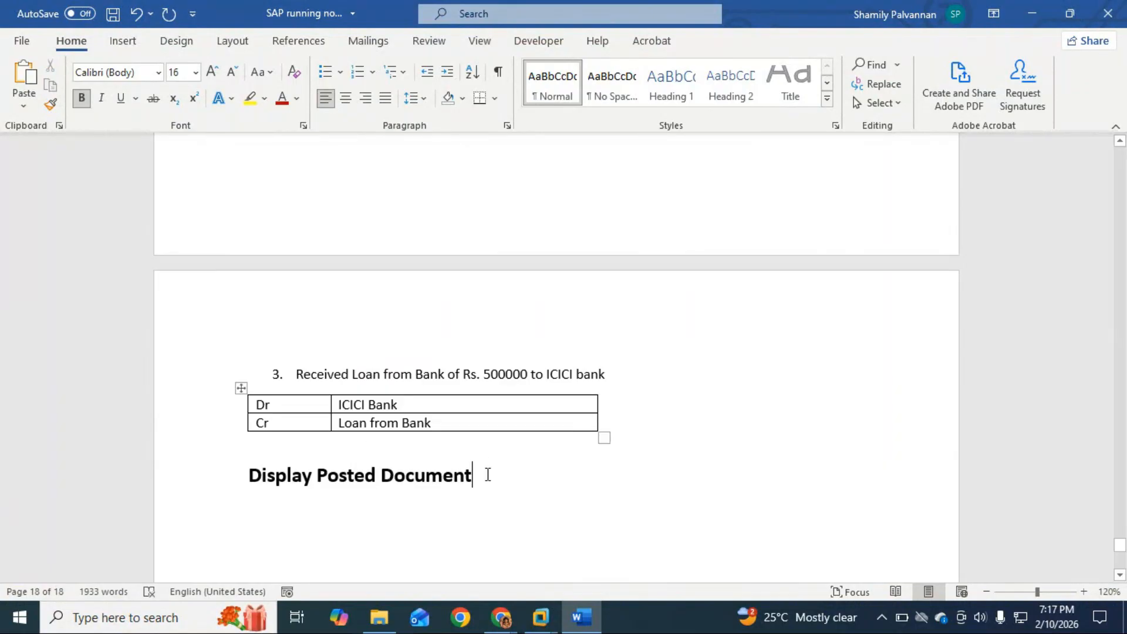
type("-->")
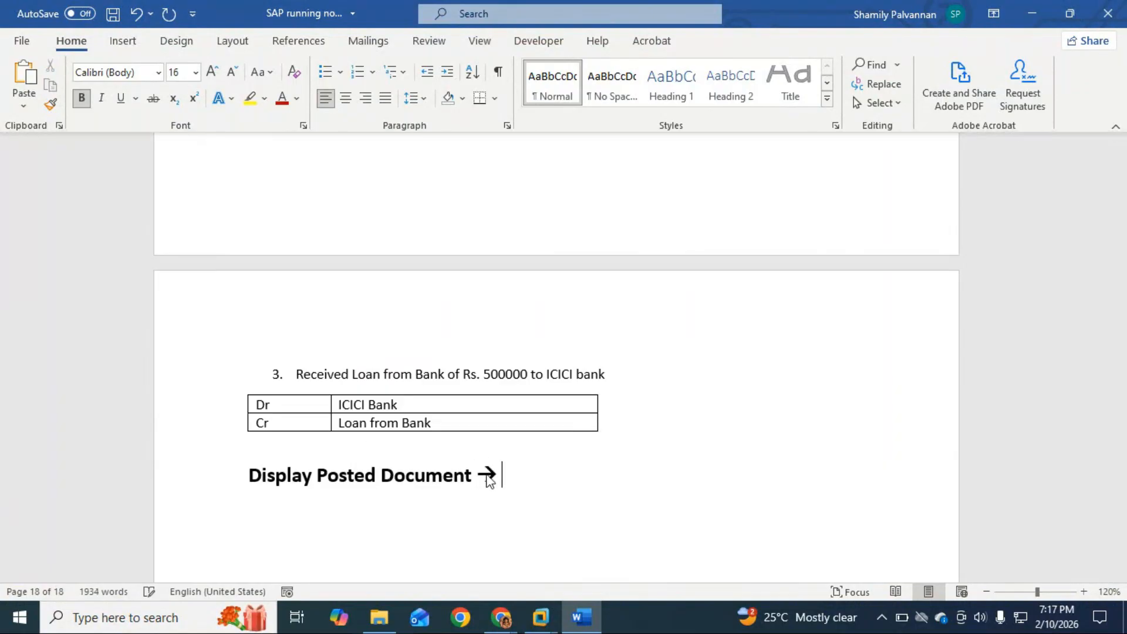
key("alt+Tab")
key("alt+Tab")
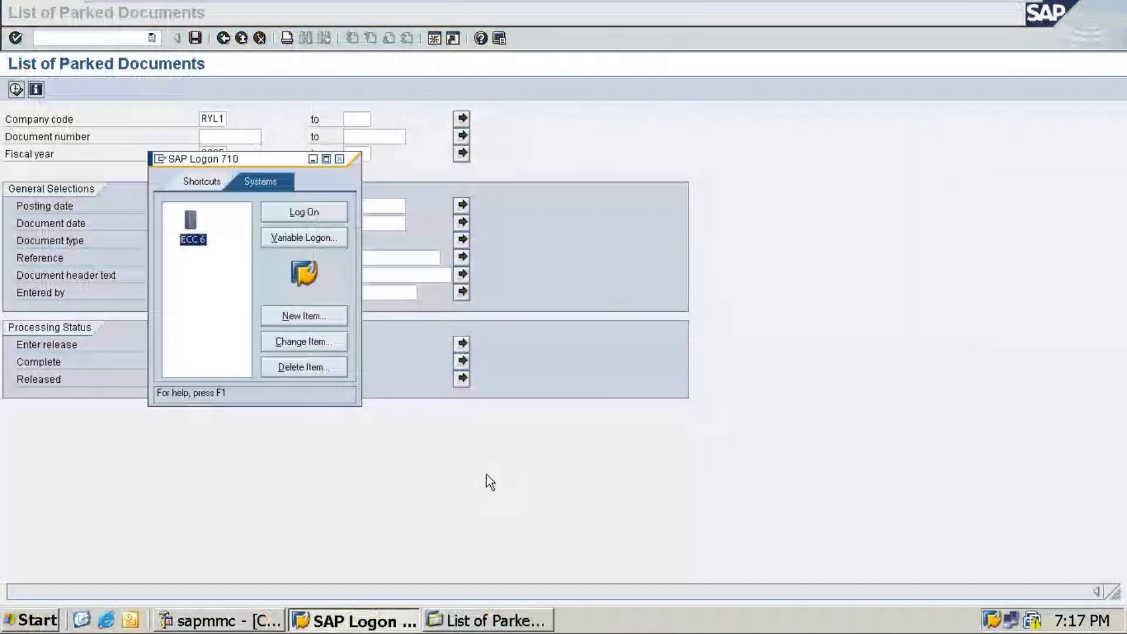
key("alt+Tab")
key("alt+Tab")
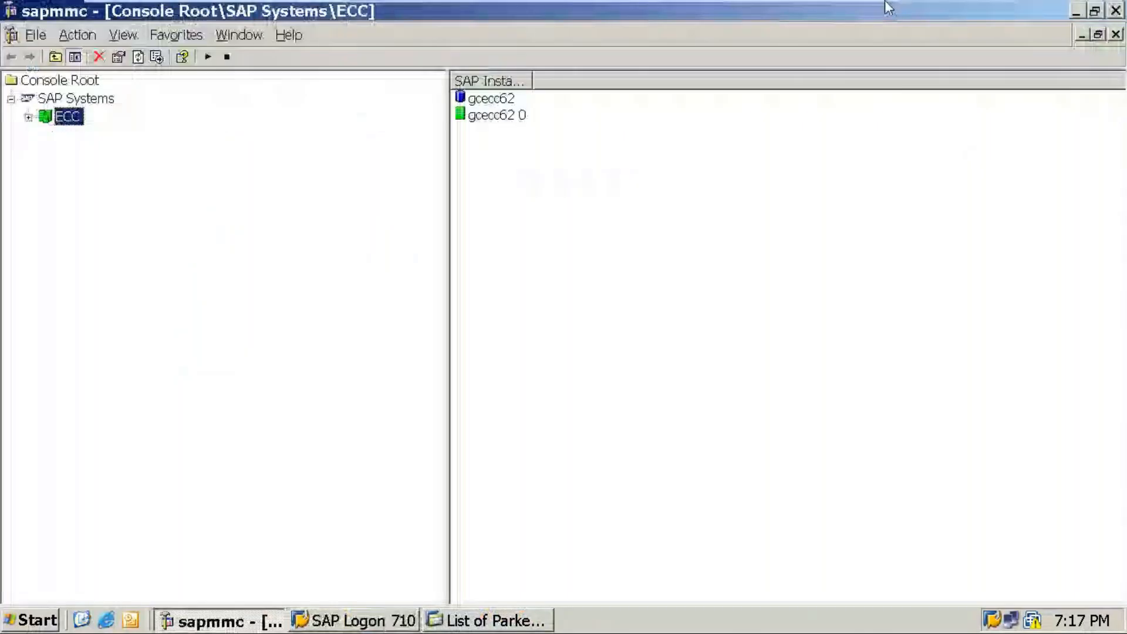
key("alt+Tab")
key("alt+Tab")
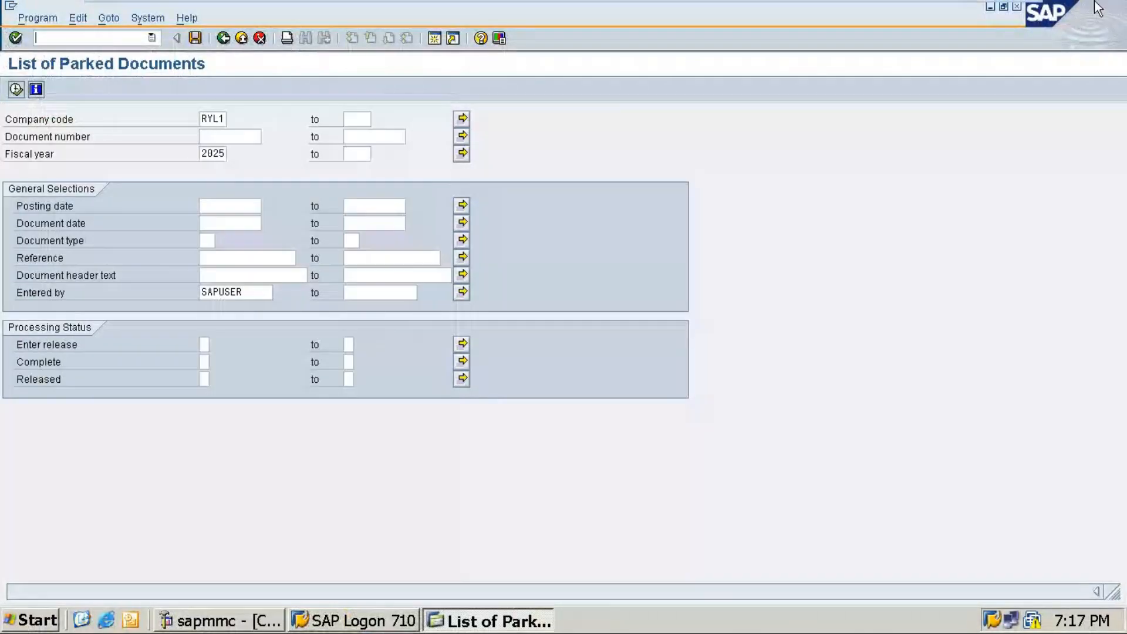
left_click(984, 3)
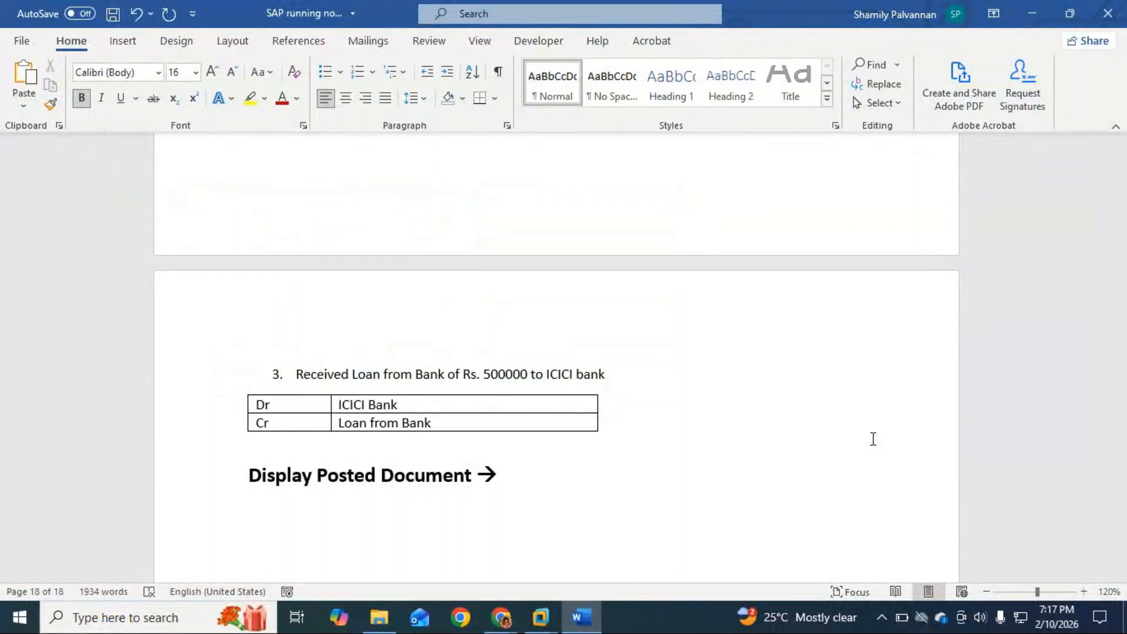
Complete the "Display Posted Document" heading with the code FB03 and start transaction /nfb03 in the SAP session.
type("FB03")
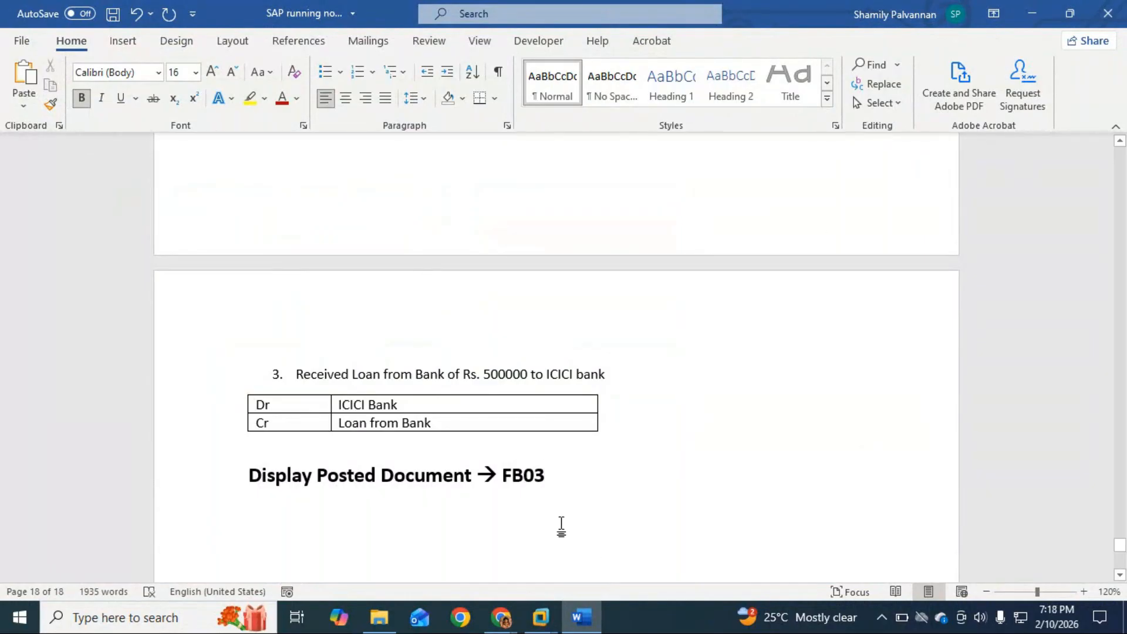
mouse_move(538, 621)
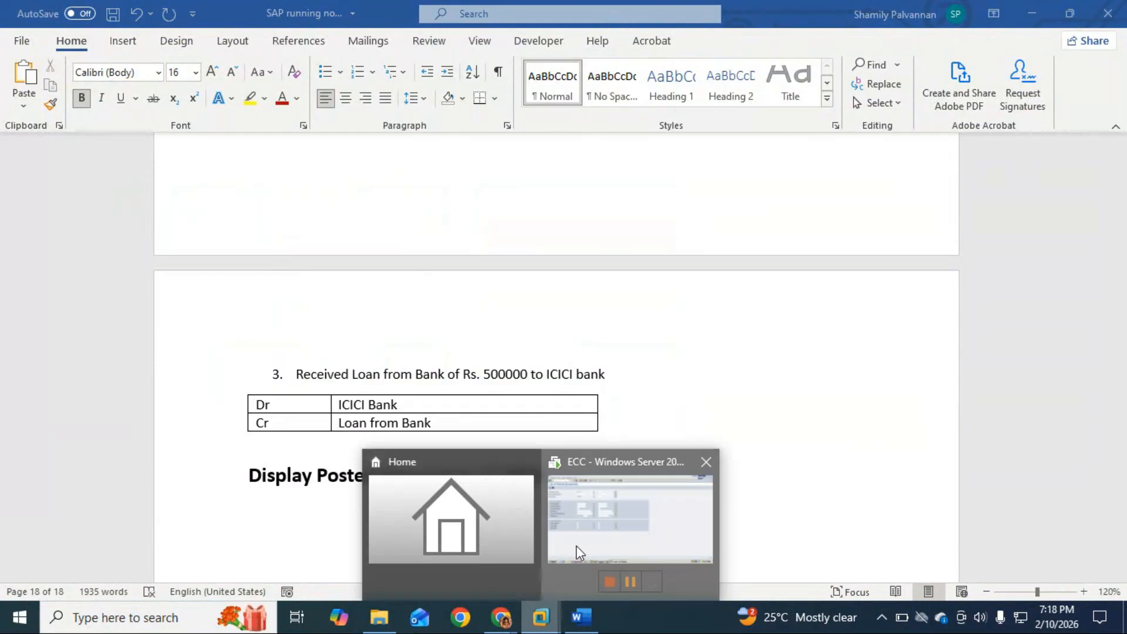
left_click(566, 550)
left_click(84, 39)
type("/")
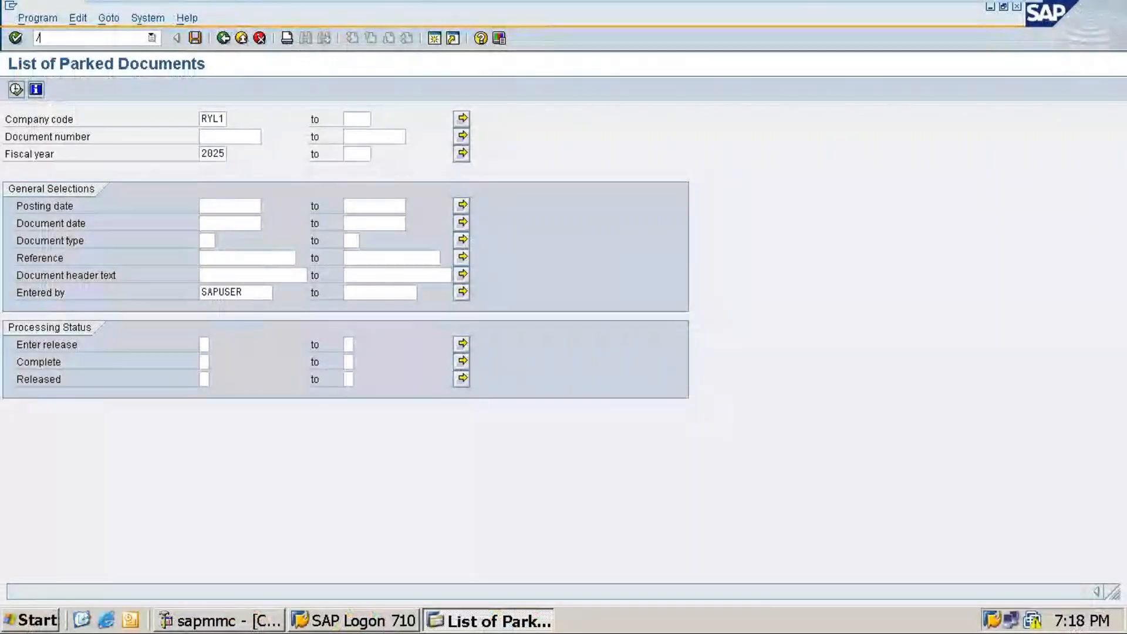
type("nfb03")
key("Return")
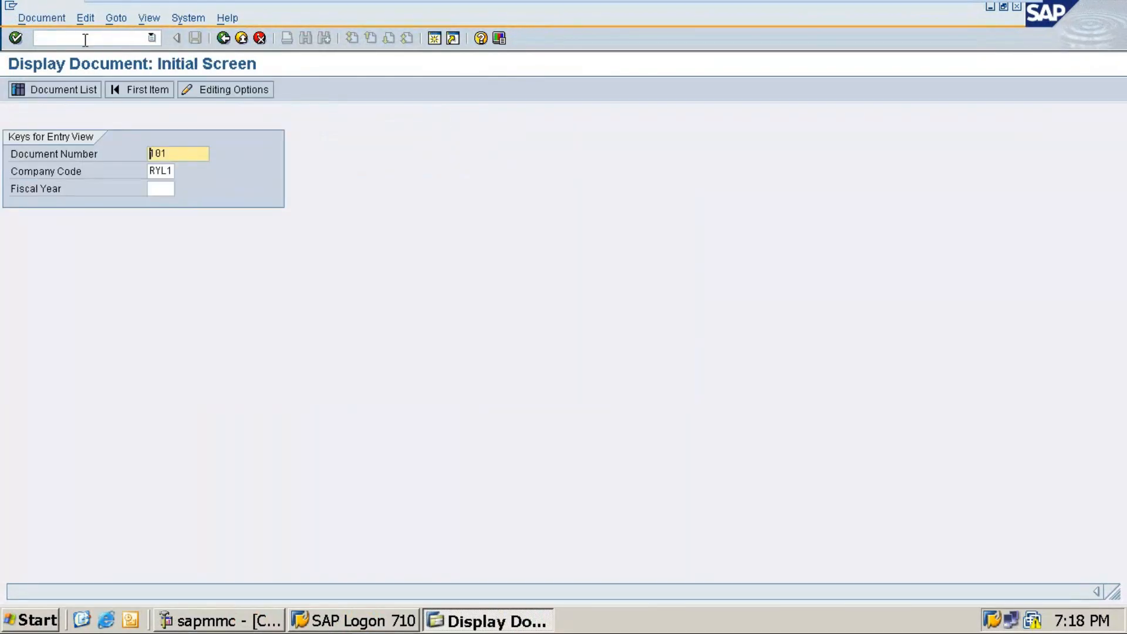
Open the document list selection and try to run it with only company code RYL1.
left_click(56, 88)
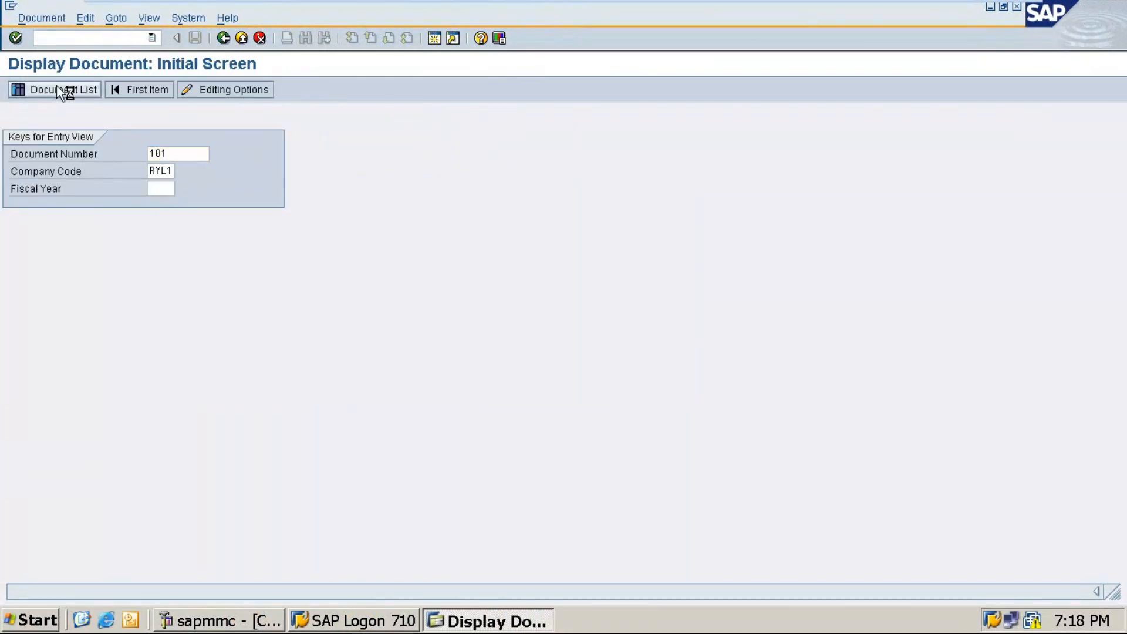
left_click(152, 151)
type("101")
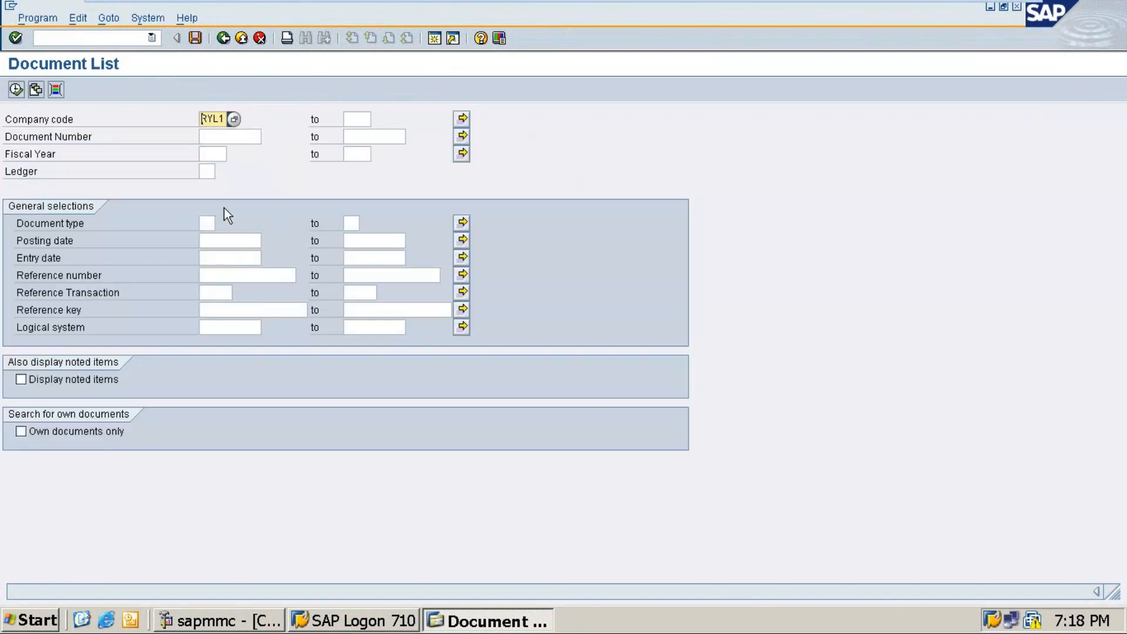
left_click(16, 90)
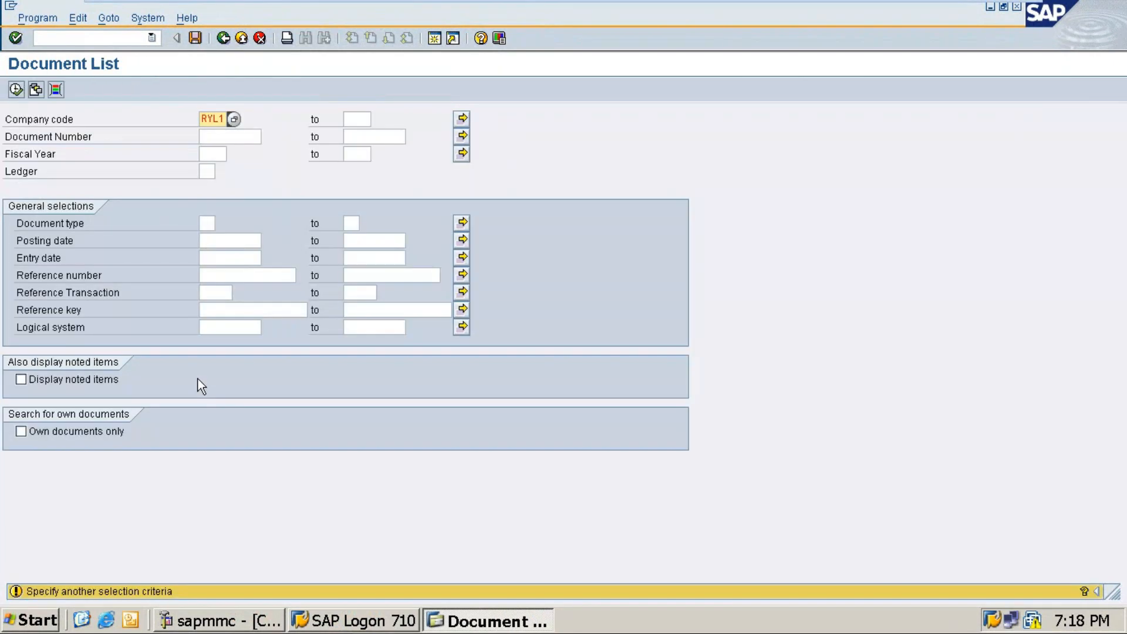
List the posted documents numbered 101 to 500 for fiscal year 2025.
left_click(217, 135)
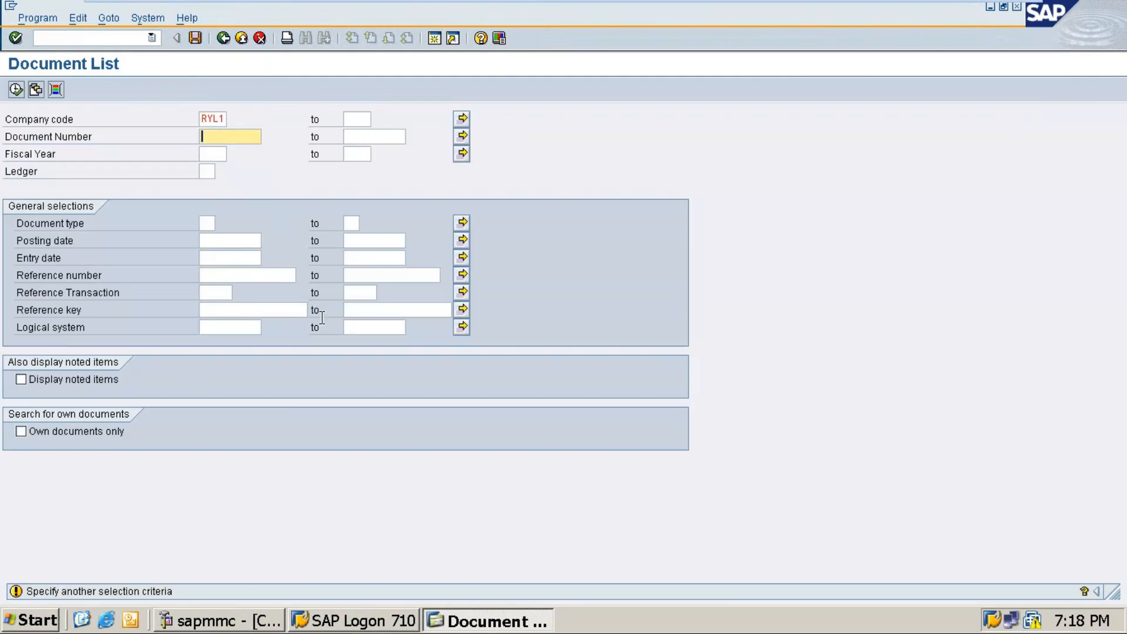
type("101")
key("Tab")
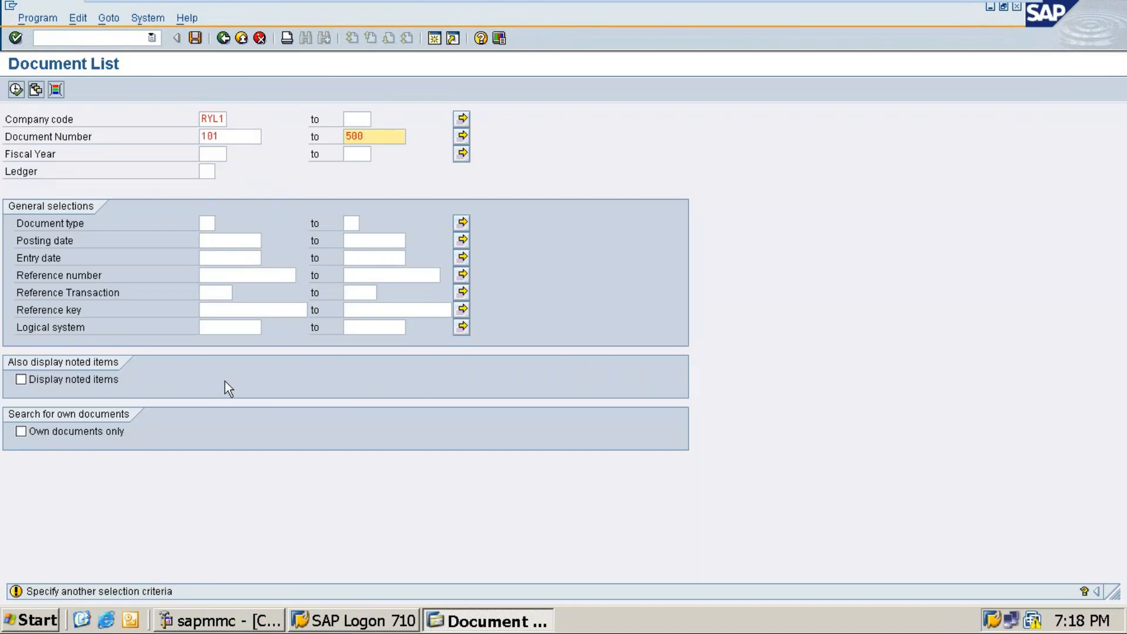
left_click(212, 156)
type("2025")
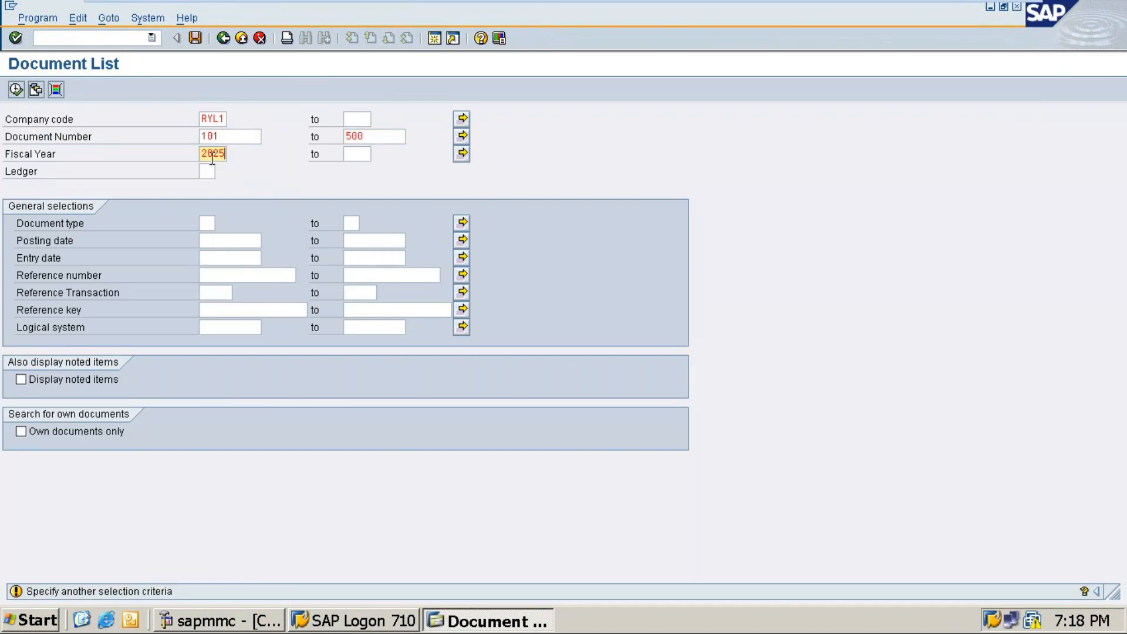
left_click(15, 89)
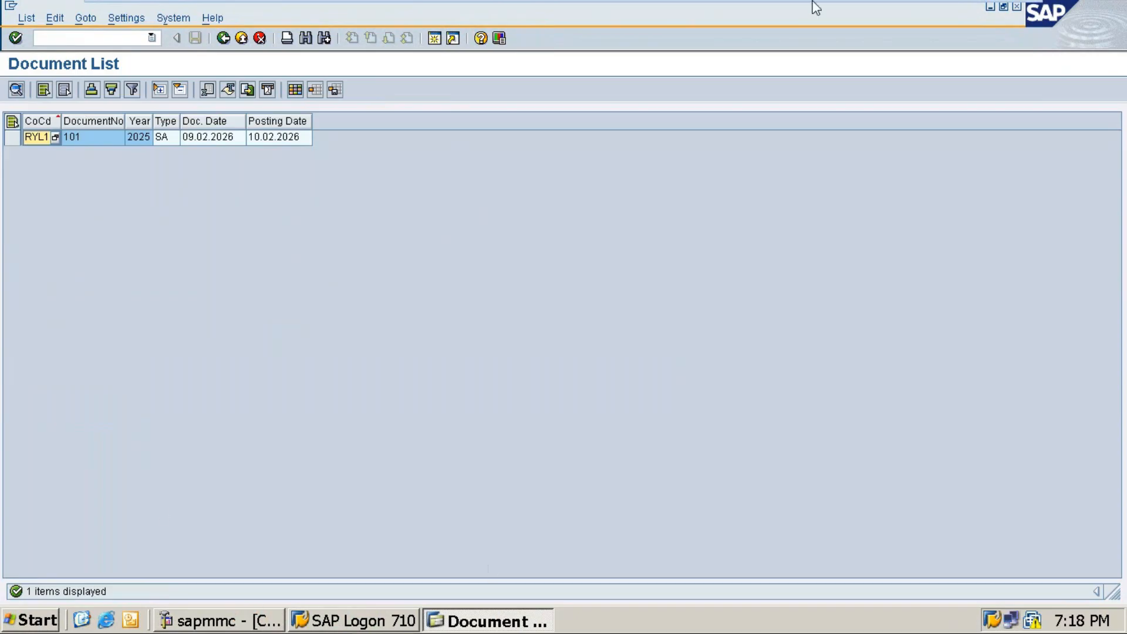
Switch to the Word notes and review the codes for parking, displaying parked, posting parked and displaying posted documents.
left_click(982, 13)
scroll(252, 532, "up", 10)
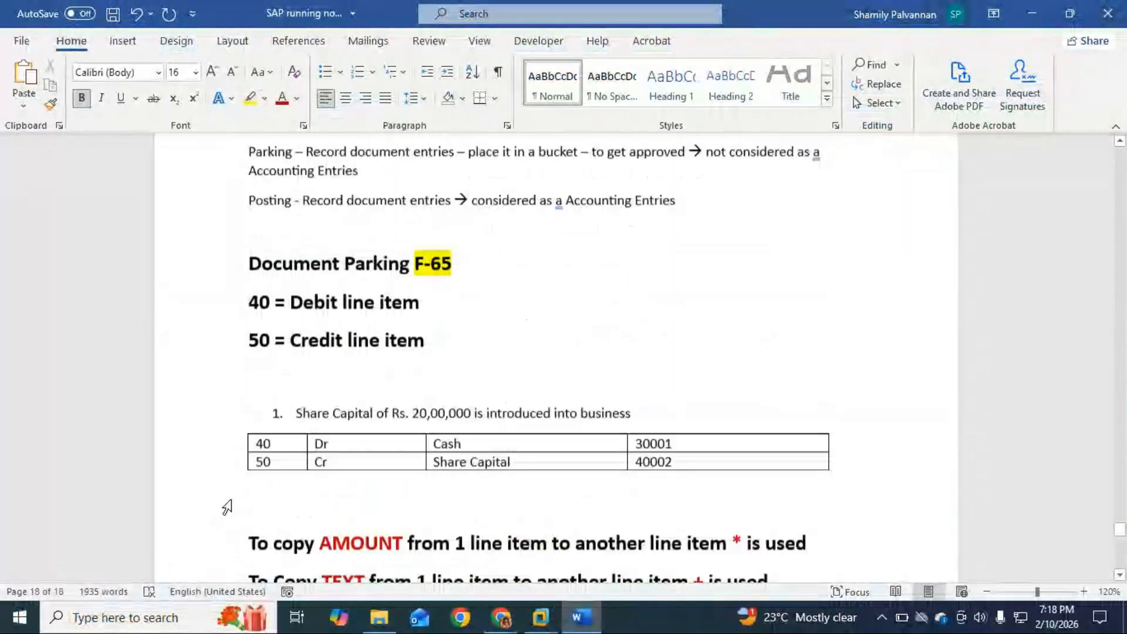
scroll(227, 506, "up", 3)
left_click_drag(249, 453, 505, 452)
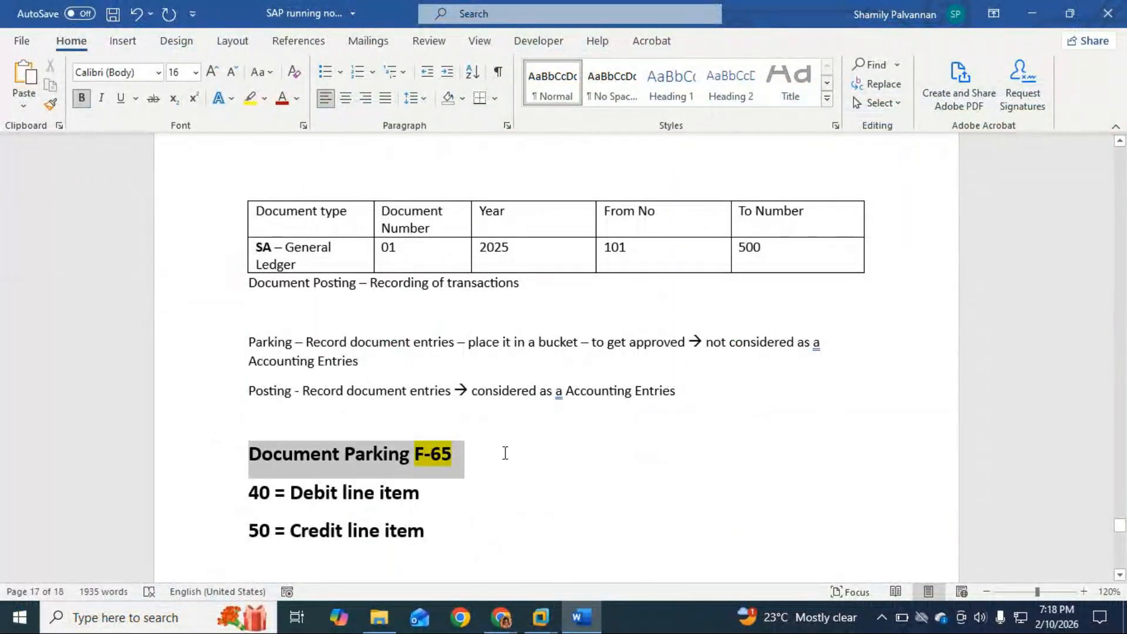
scroll(505, 452, "down", 2)
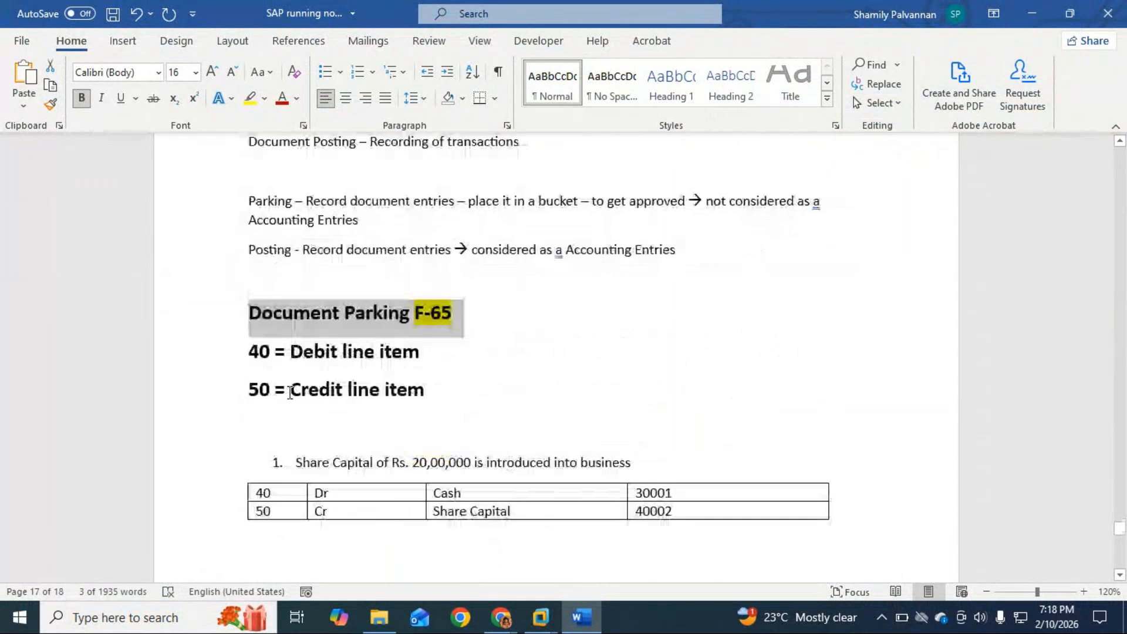
scroll(282, 388, "down", 6)
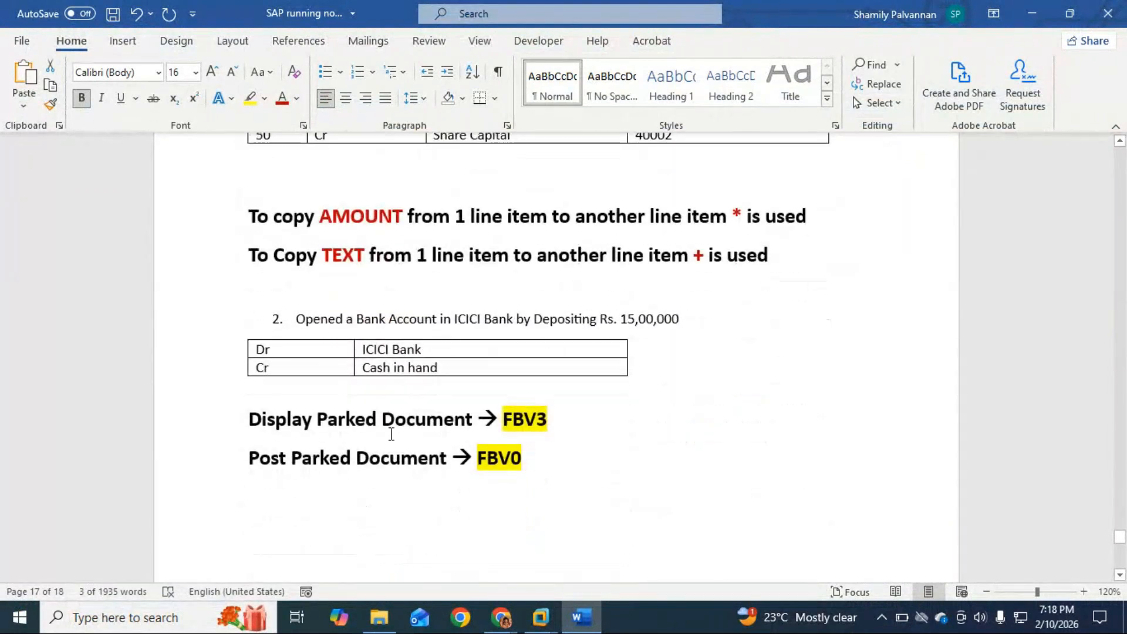
left_click_drag(249, 422, 566, 410)
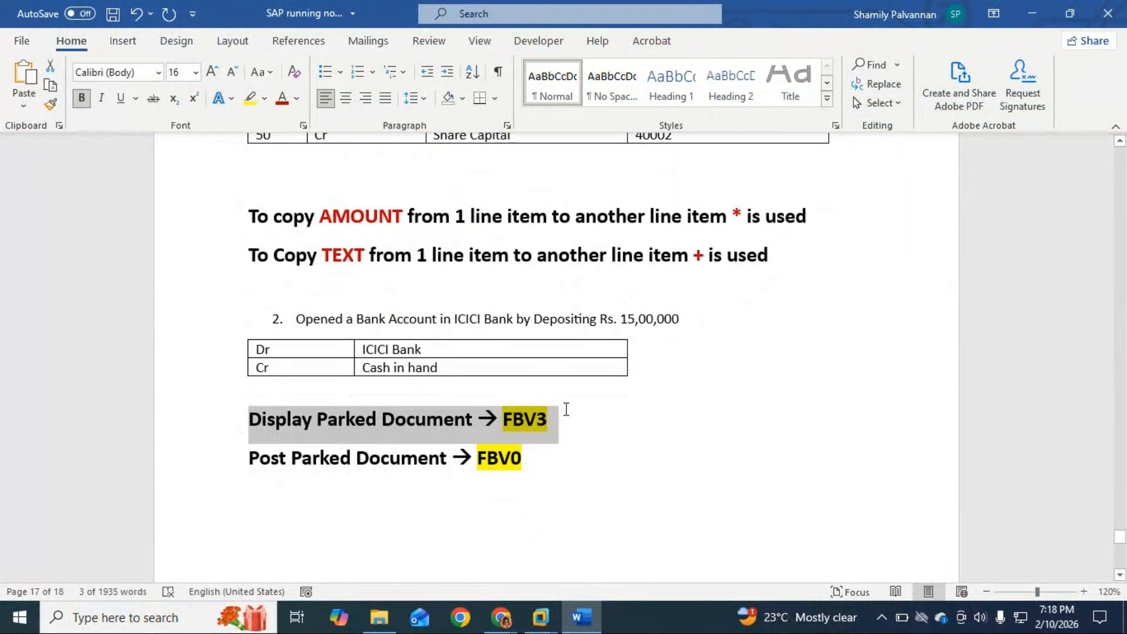
left_click_drag(232, 464, 549, 469)
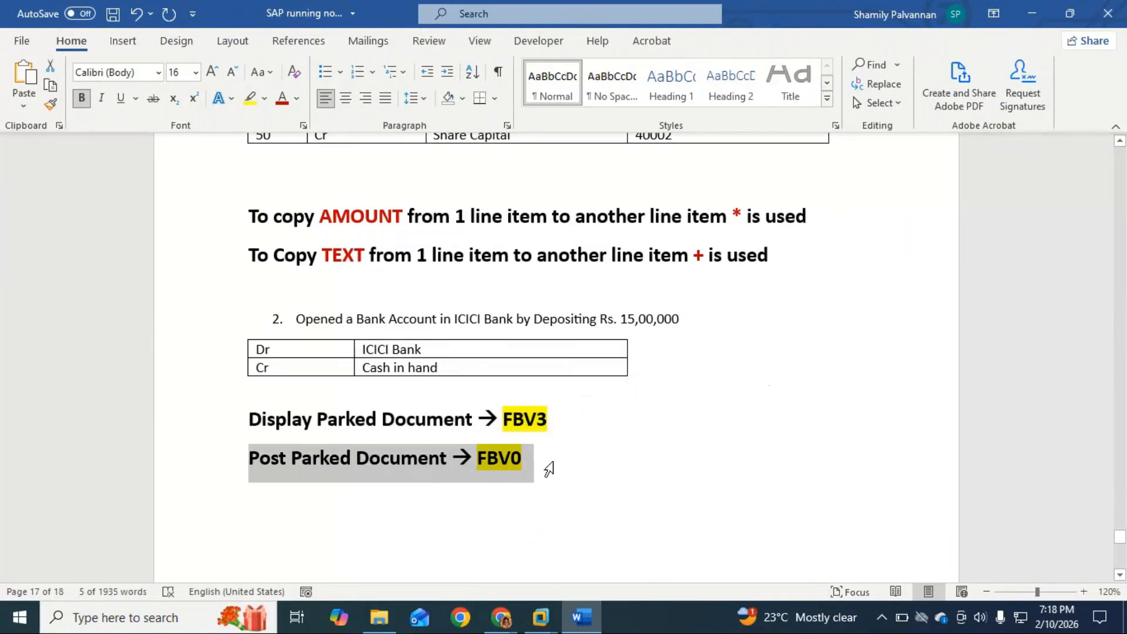
scroll(412, 538, "down", 2)
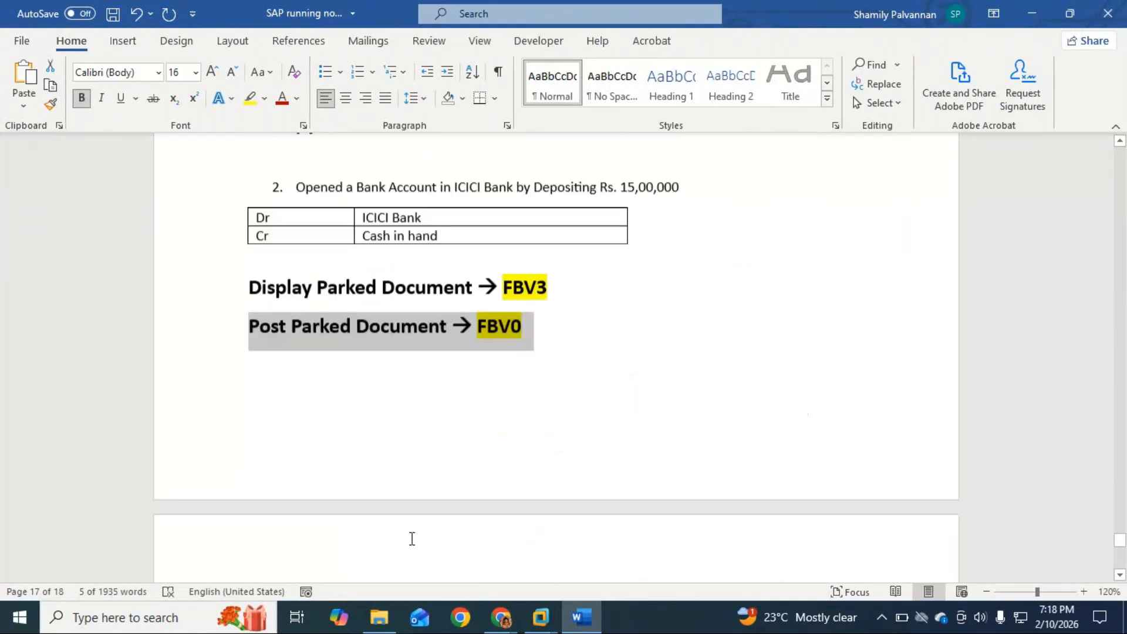
scroll(466, 392, "down", 4)
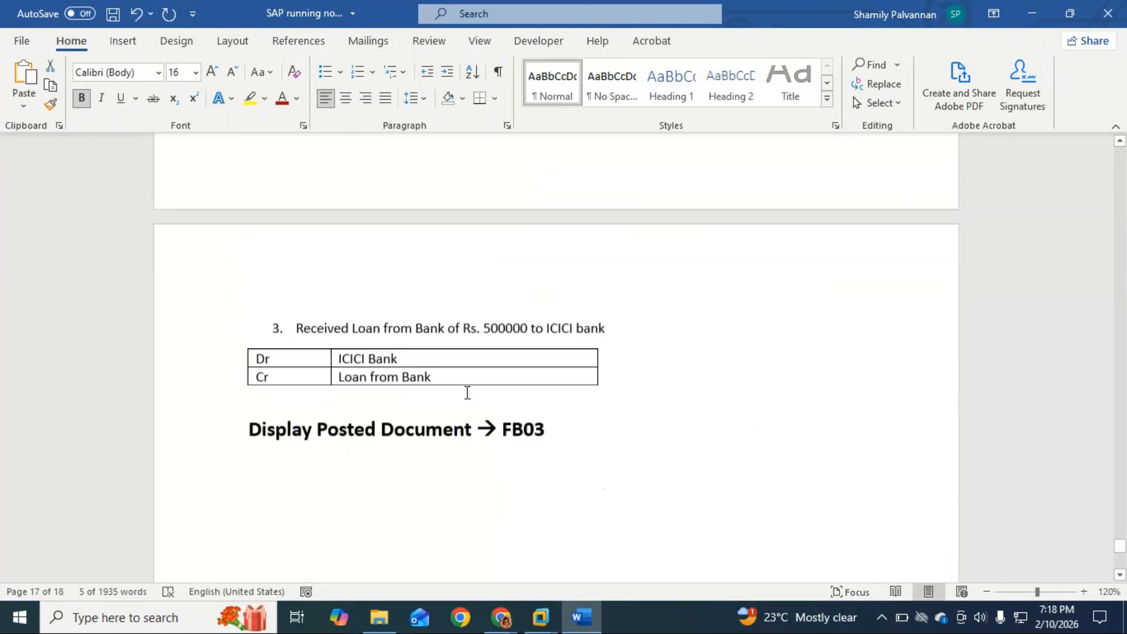
left_click_drag(245, 429, 546, 421)
left_click(500, 498)
Review the noted codes for displaying a parked document (FBV3) and posting a parked document (FBV0).
scroll(499, 505, "up", 3)
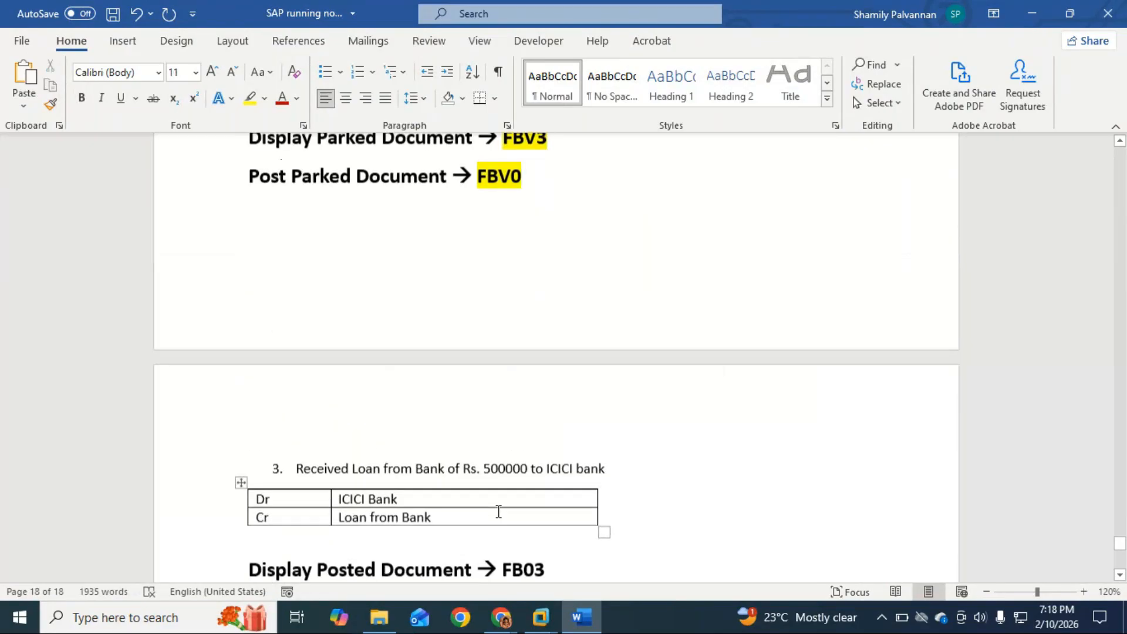
scroll(498, 512, "up", 3)
left_click_drag(477, 278, 219, 276)
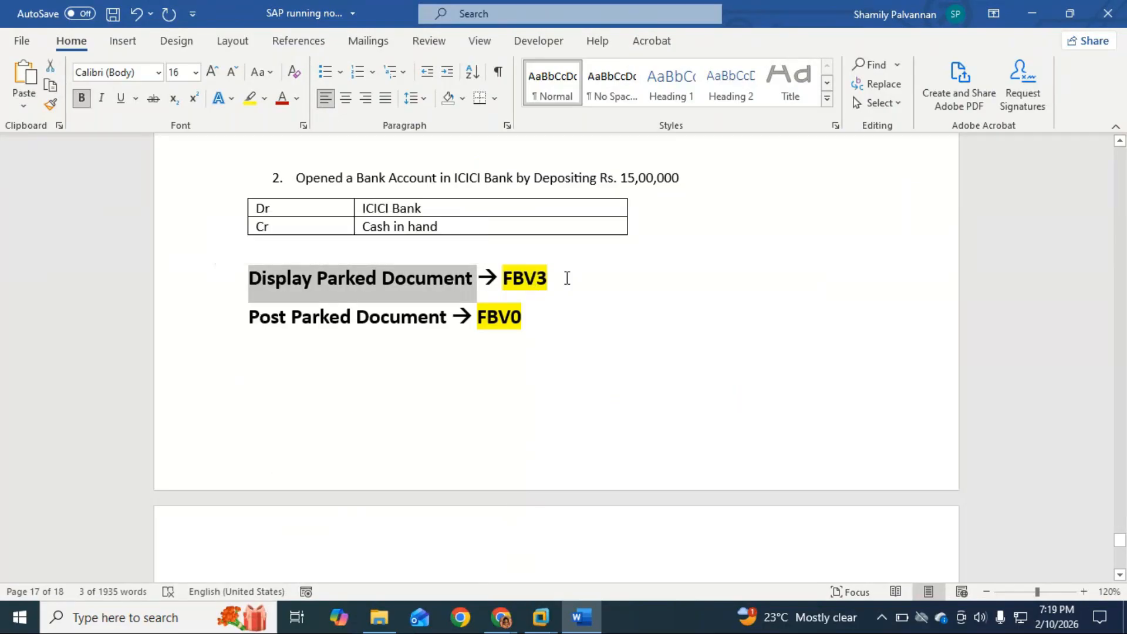
left_click_drag(568, 278, 499, 278)
left_click(586, 468)
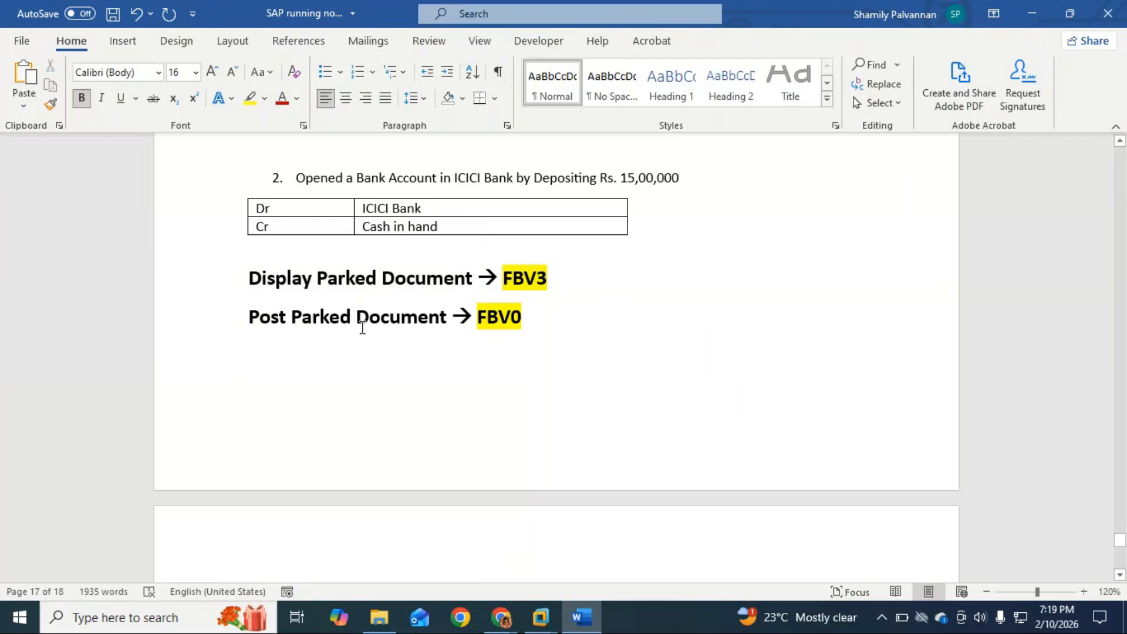
left_click_drag(534, 316, 476, 317)
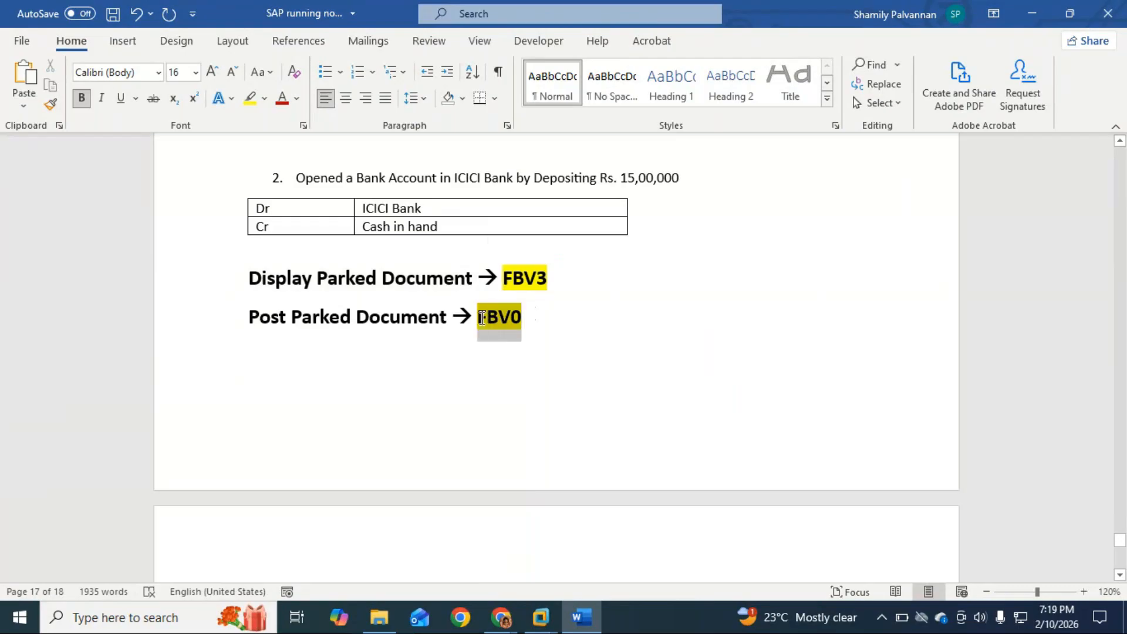
Switch to the SAP session, start transaction /nfbv0 and list the parked documents of company code RYL1 for fiscal year 2025.
mouse_move(538, 622)
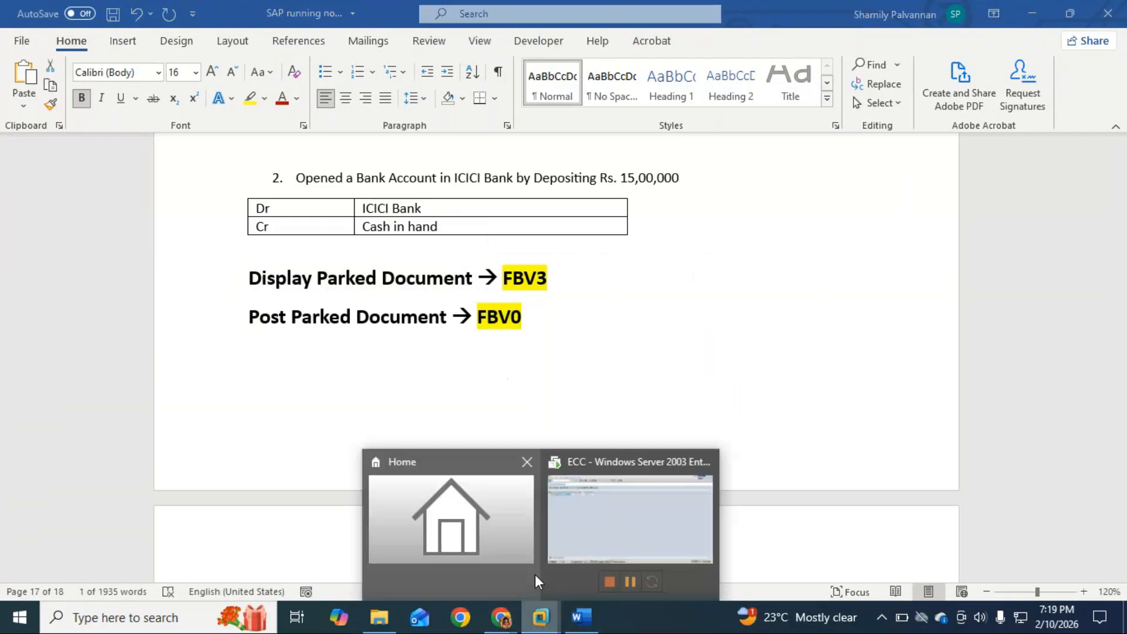
left_click(587, 524)
left_click(152, 38)
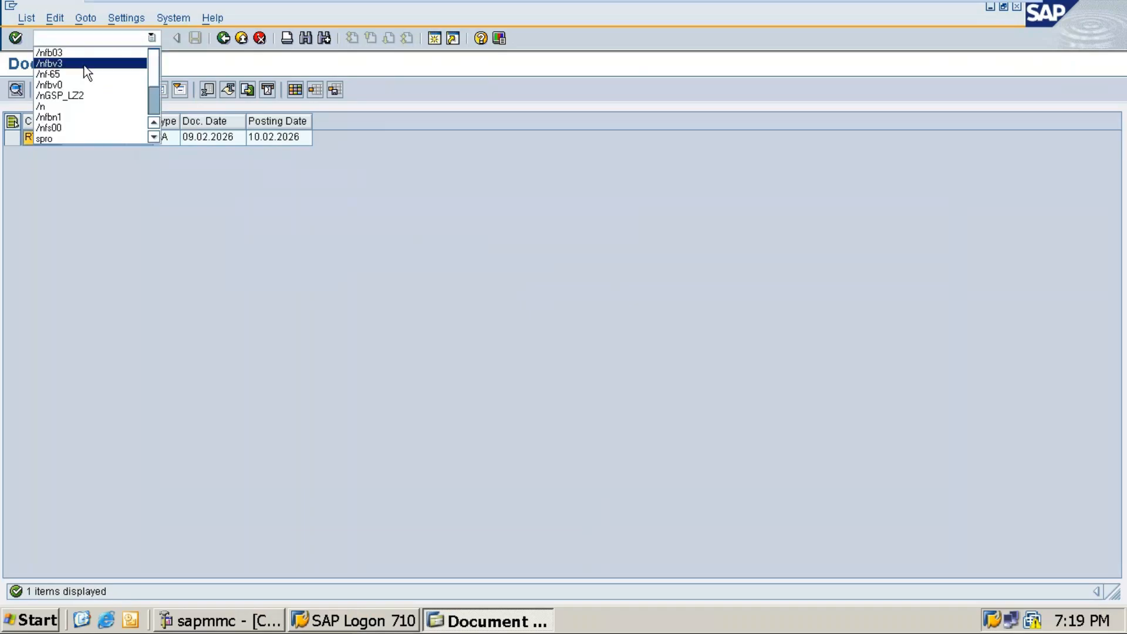
left_click(53, 85)
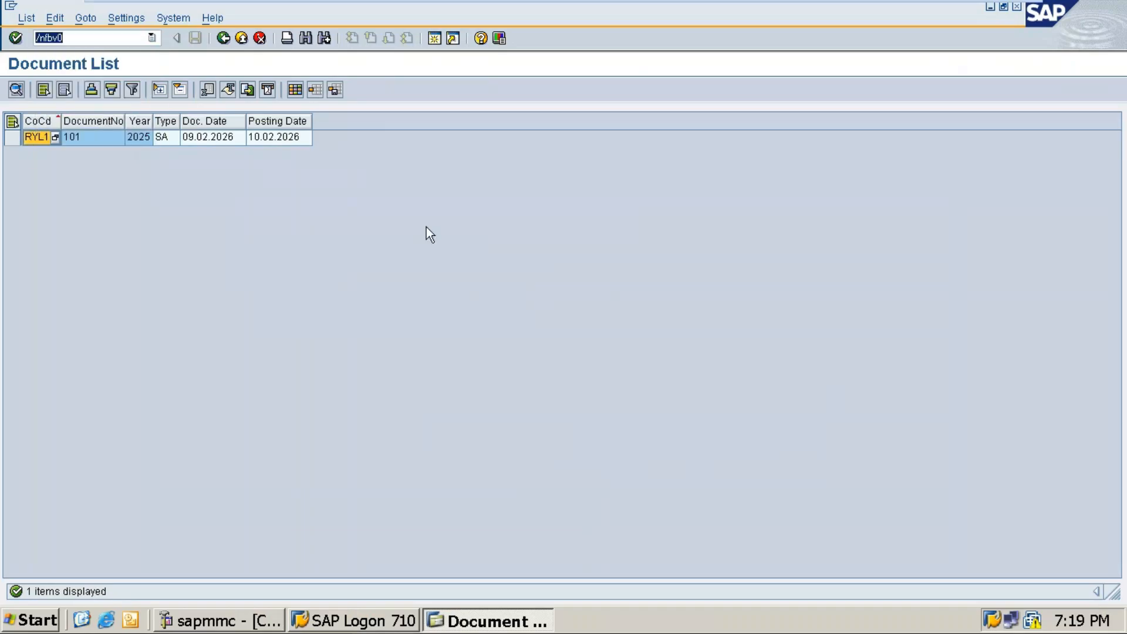
key("Return")
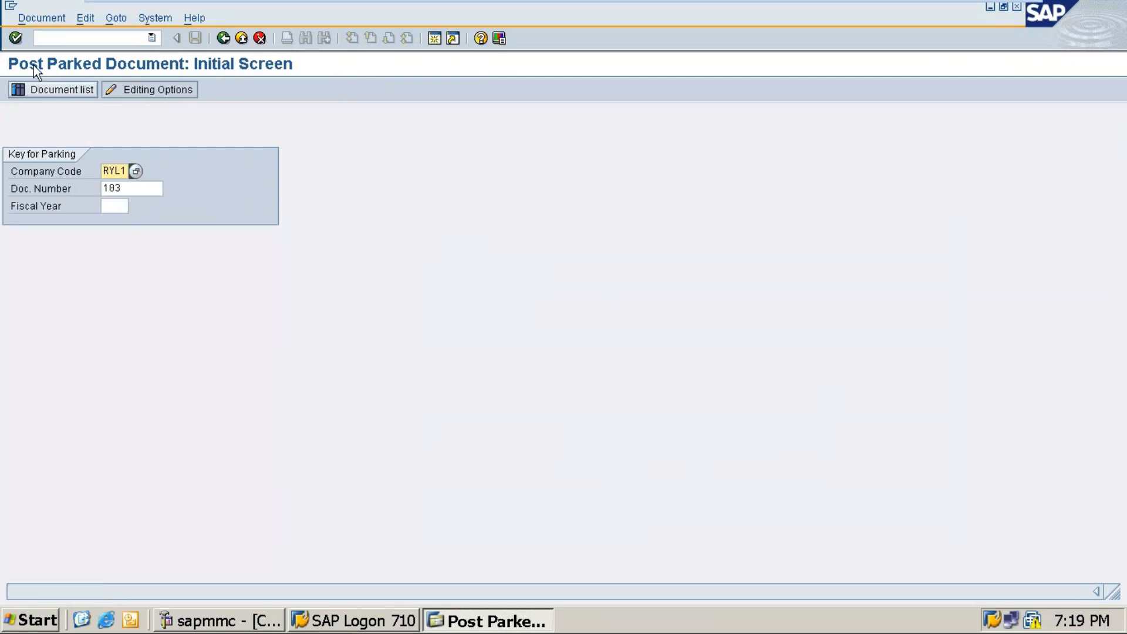
left_click(51, 89)
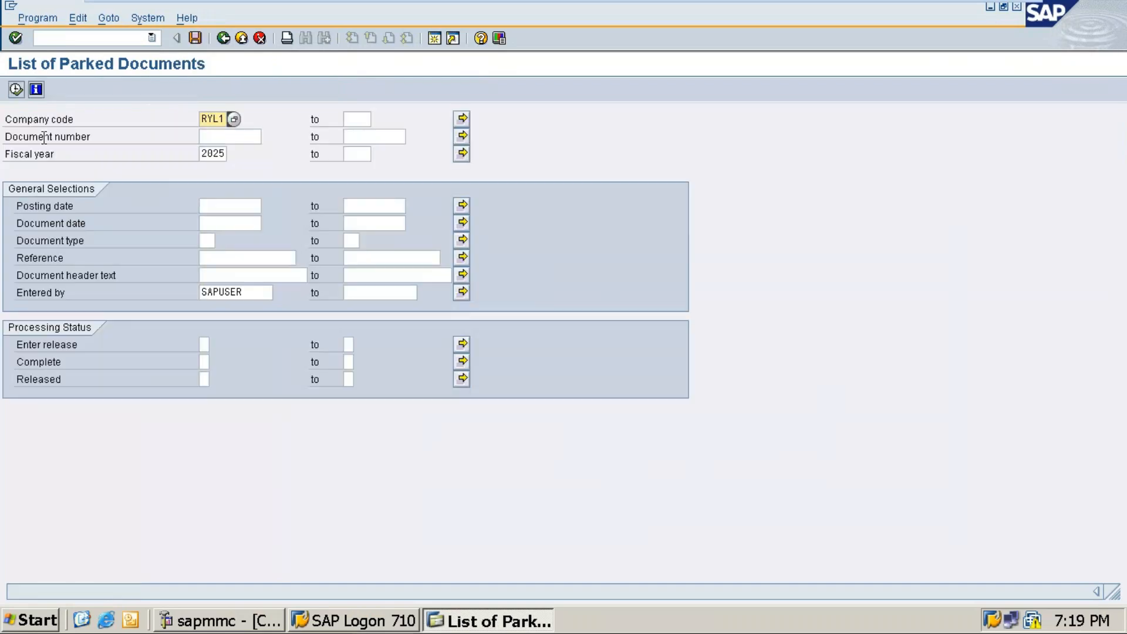
left_click(15, 90)
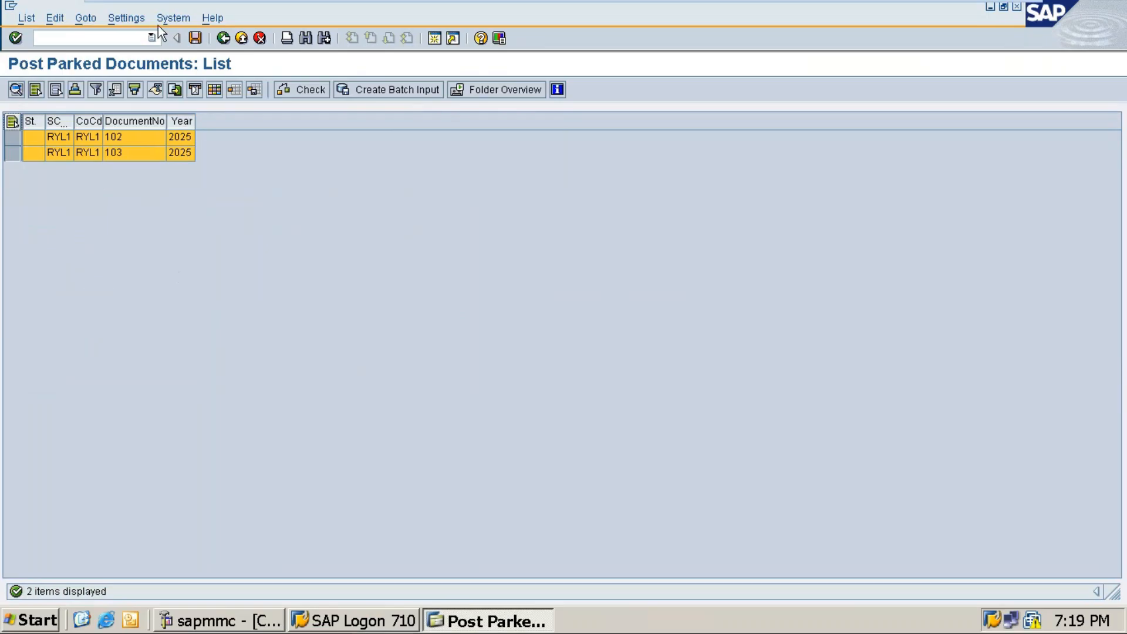
Post the listed parked documents 102 and 103, and rerun the parked document list for company code RYL1.
left_click(196, 38)
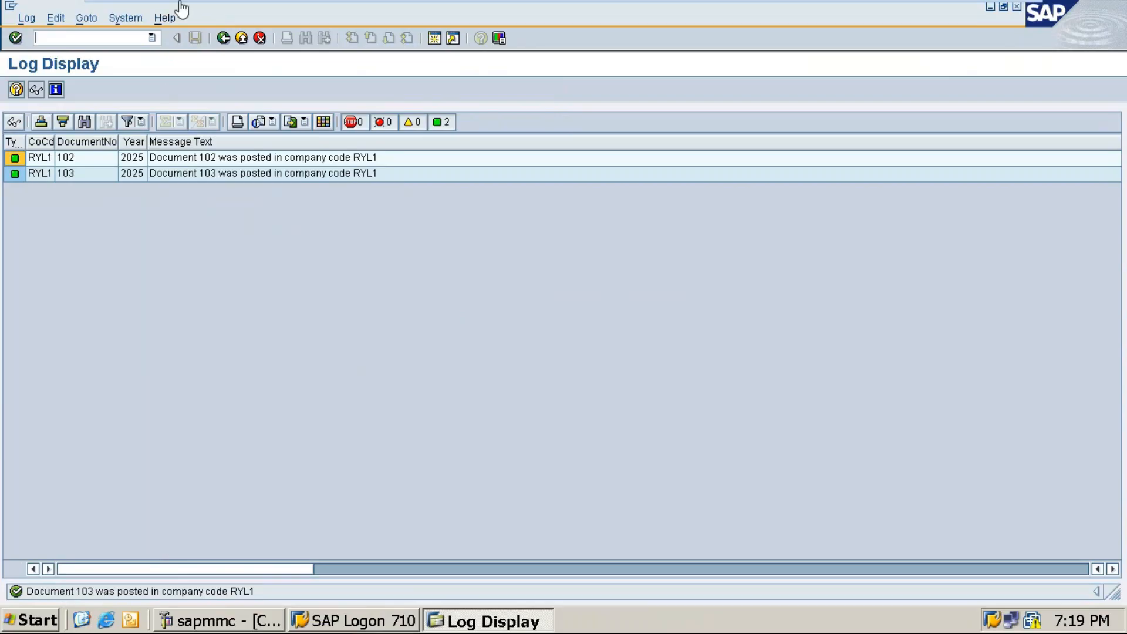
left_click(223, 37)
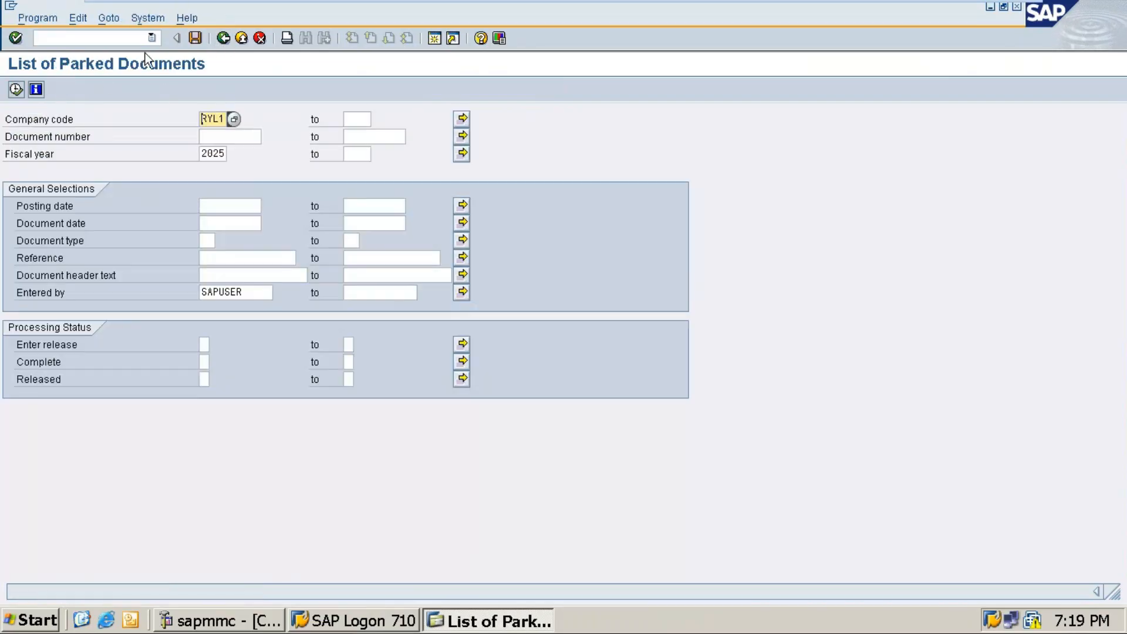
left_click(16, 89)
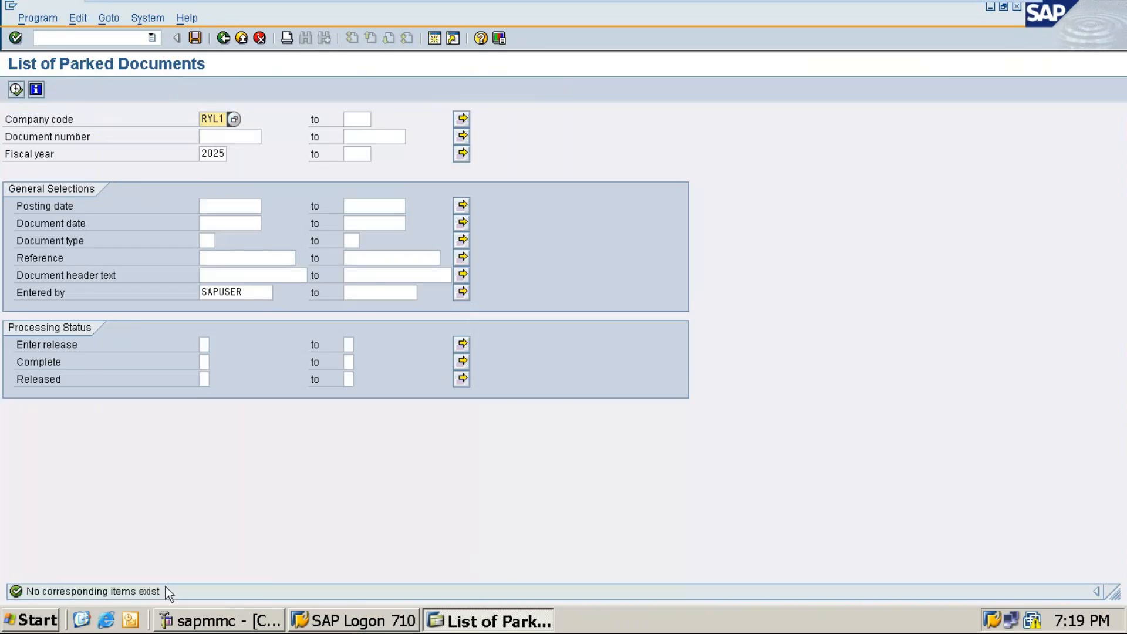
Start transaction /nfb03, open its document list selection and try to run it with only company code RYL1.
left_click(157, 38)
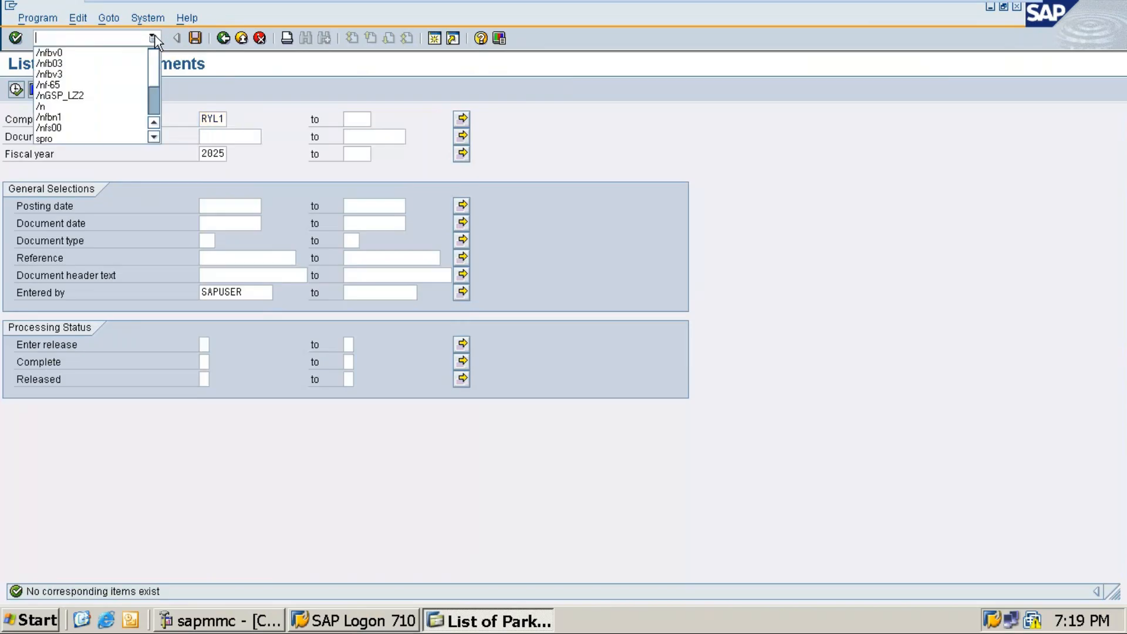
left_click(69, 64)
key("Return")
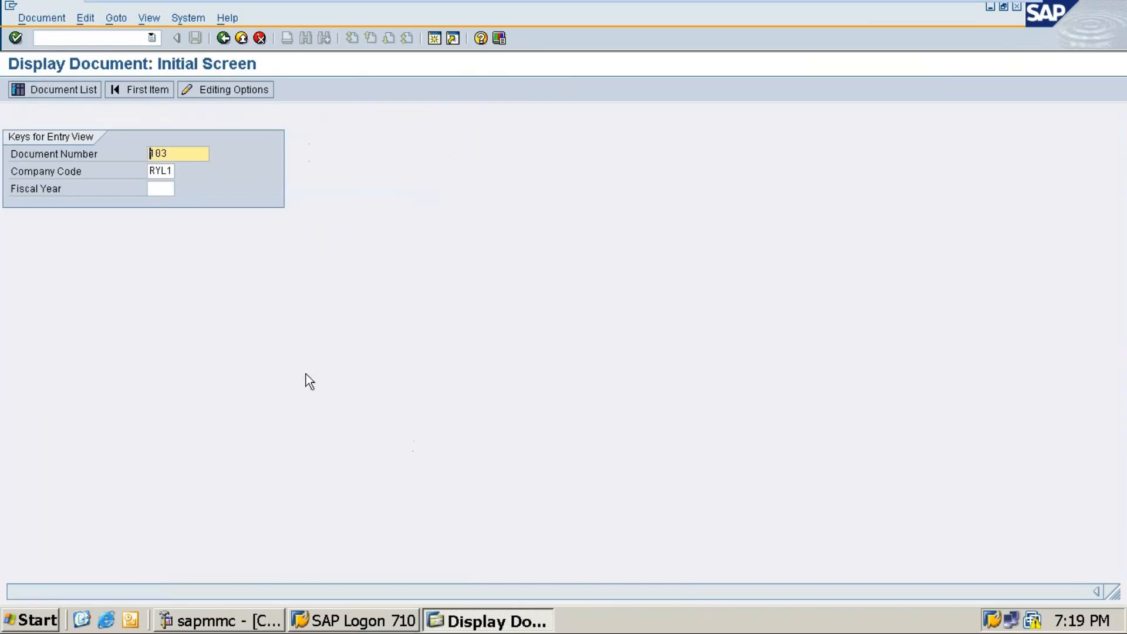
left_click(76, 94)
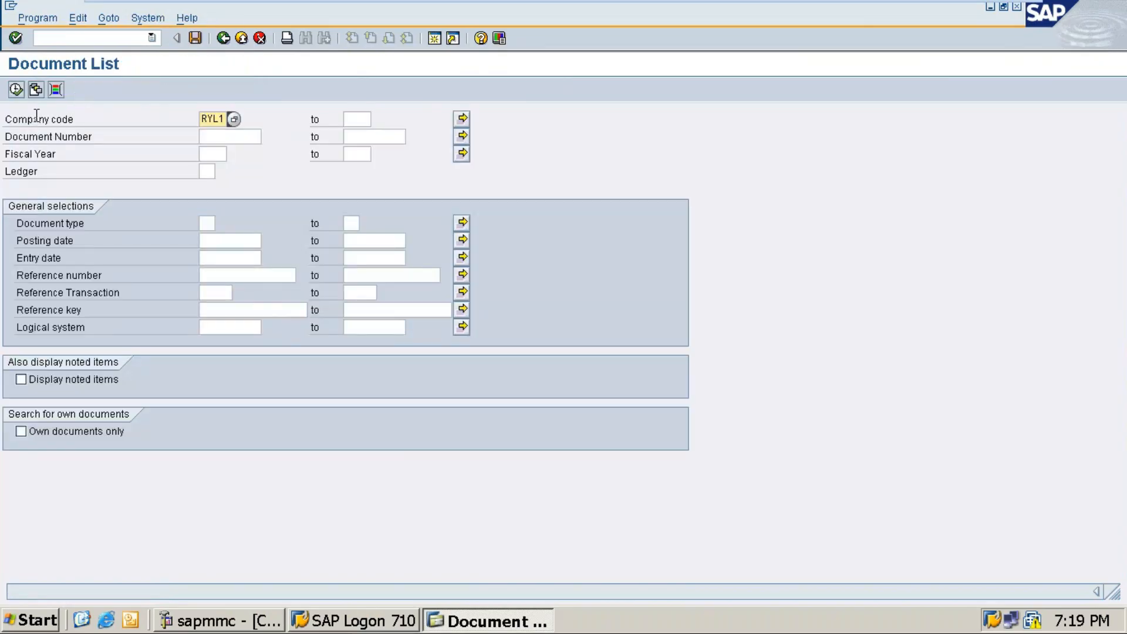
left_click(16, 91)
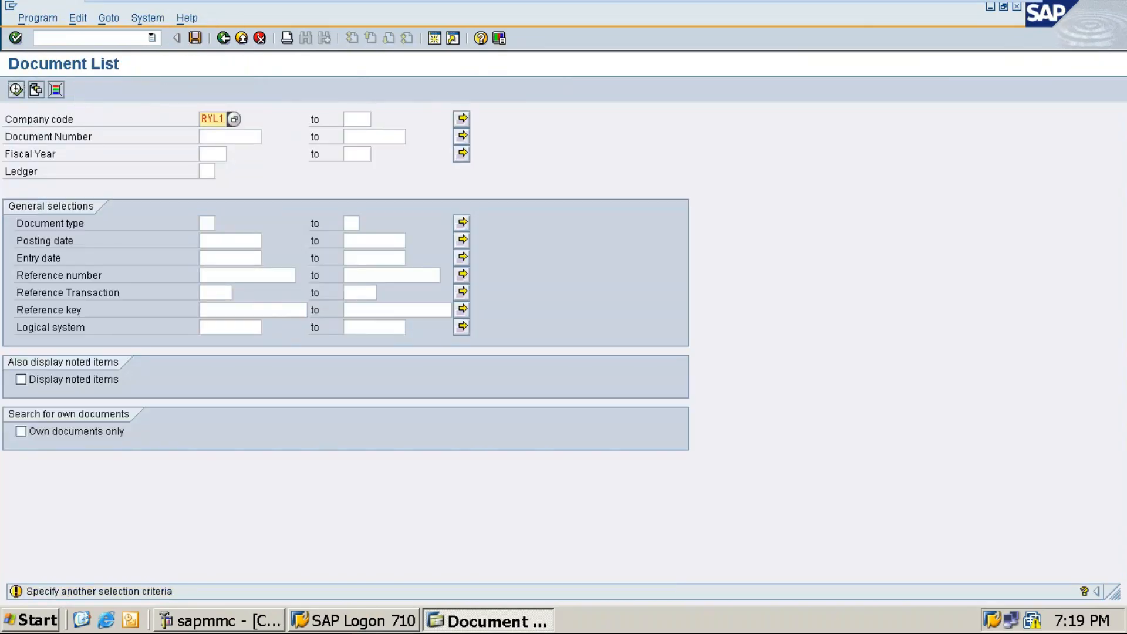
List the posted documents of company code RYL1 numbered 101 to 500 for fiscal year 2025.
left_click(221, 138)
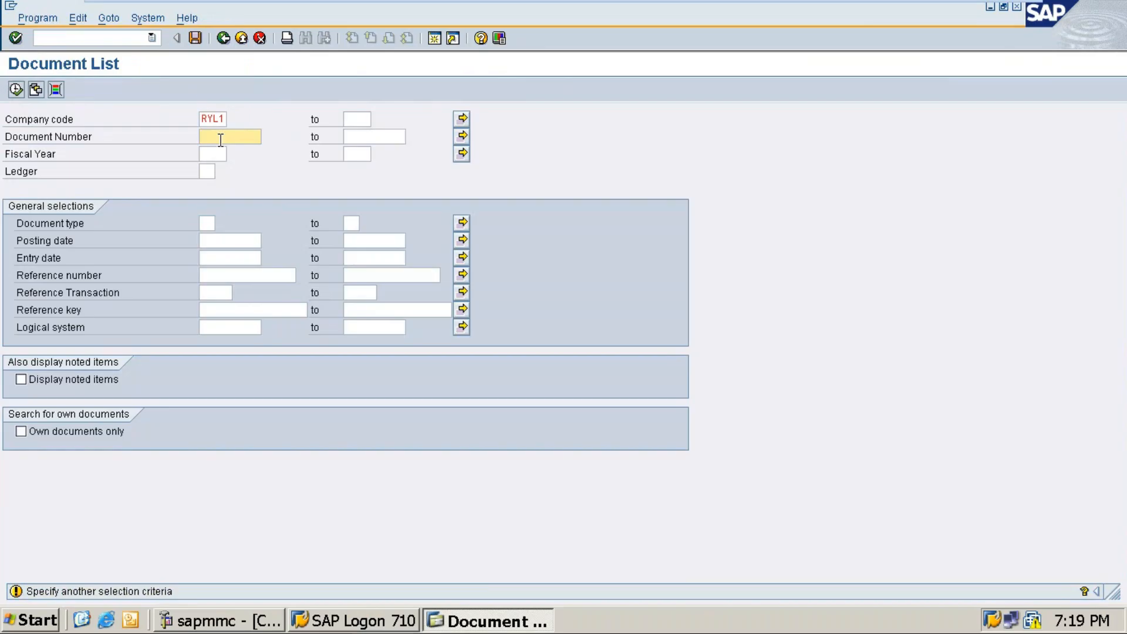
type("2")
key("BackSpace")
type("101")
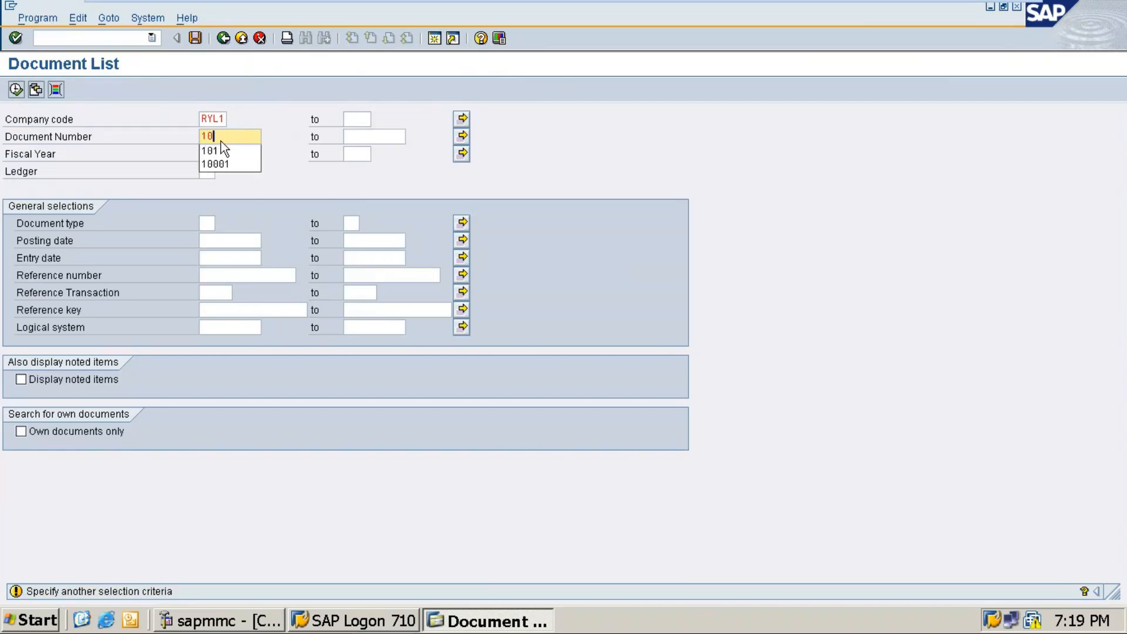
key("Tab")
type("500")
key("Tab")
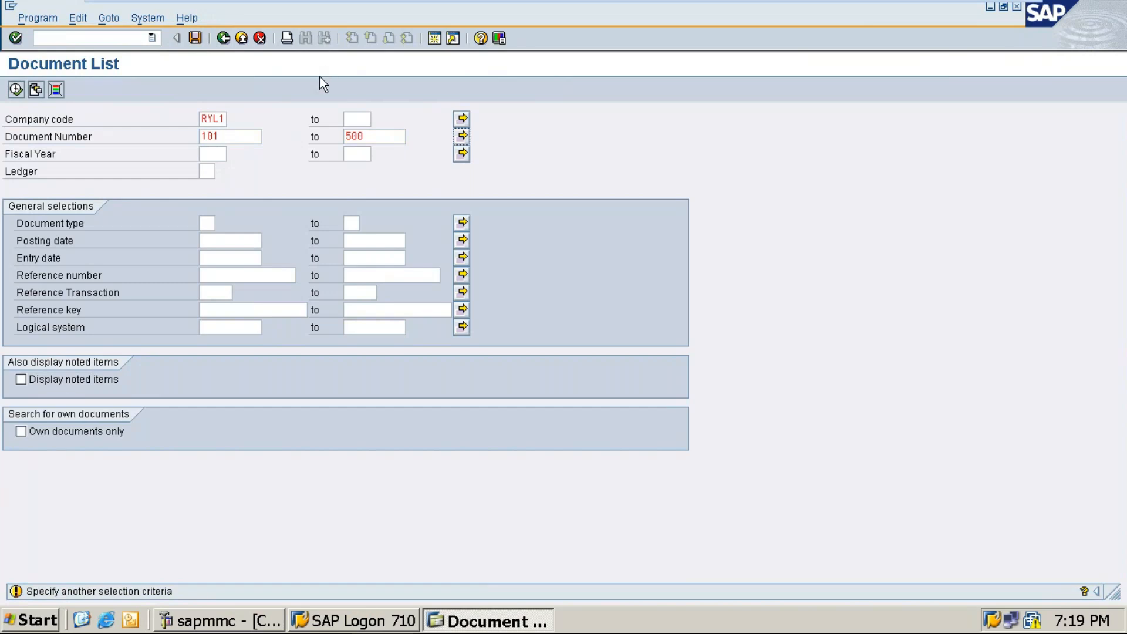
left_click(215, 157)
type("202")
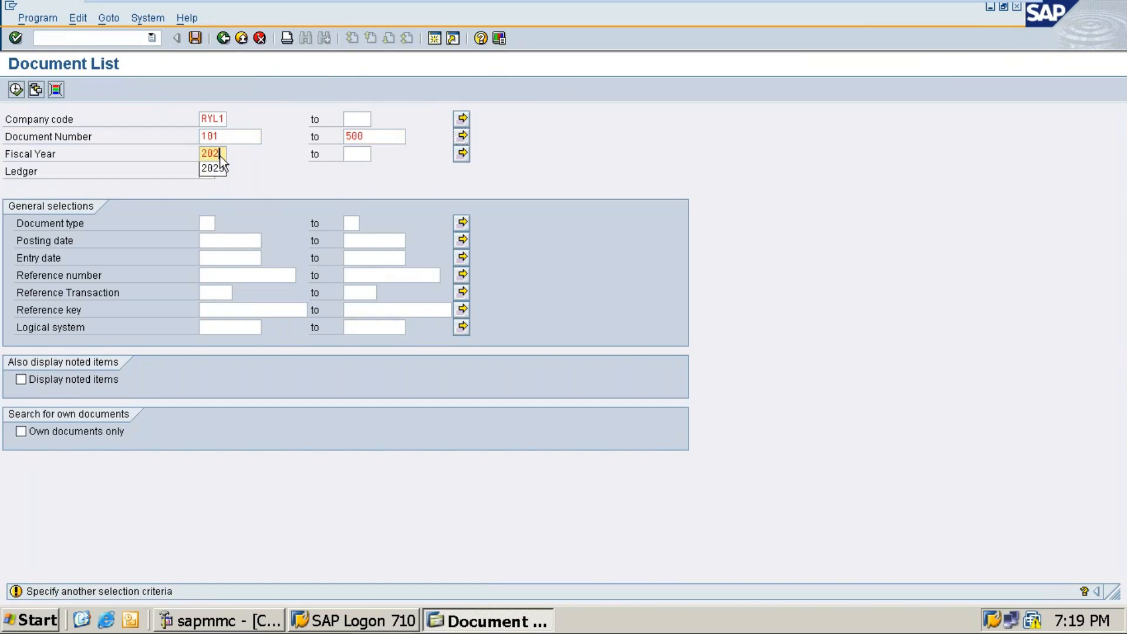
type("5")
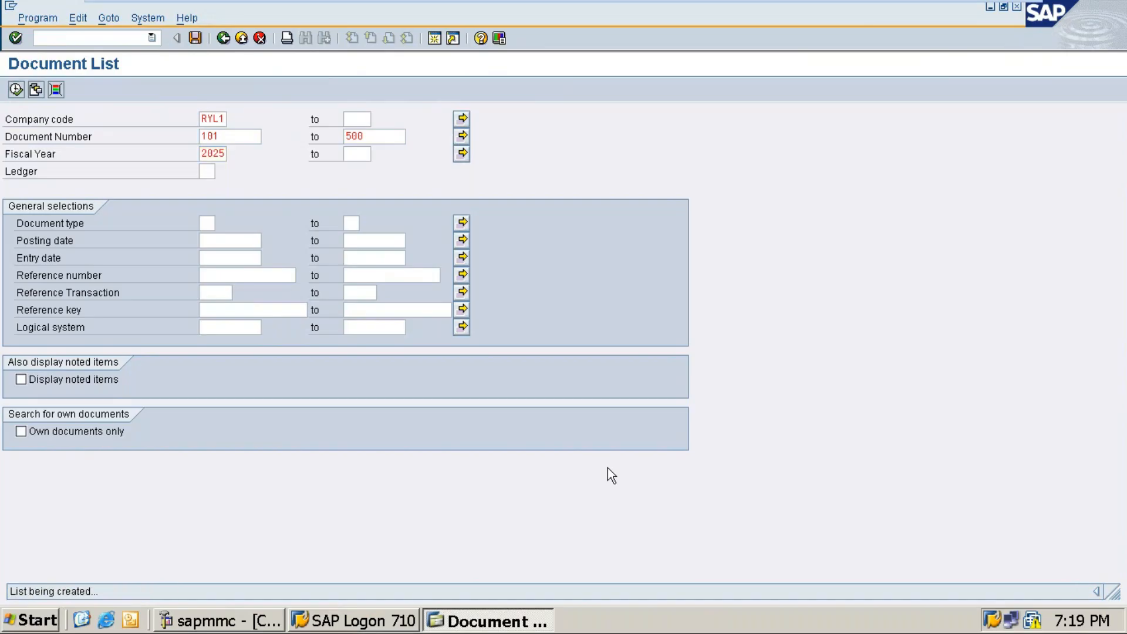
key("F8")
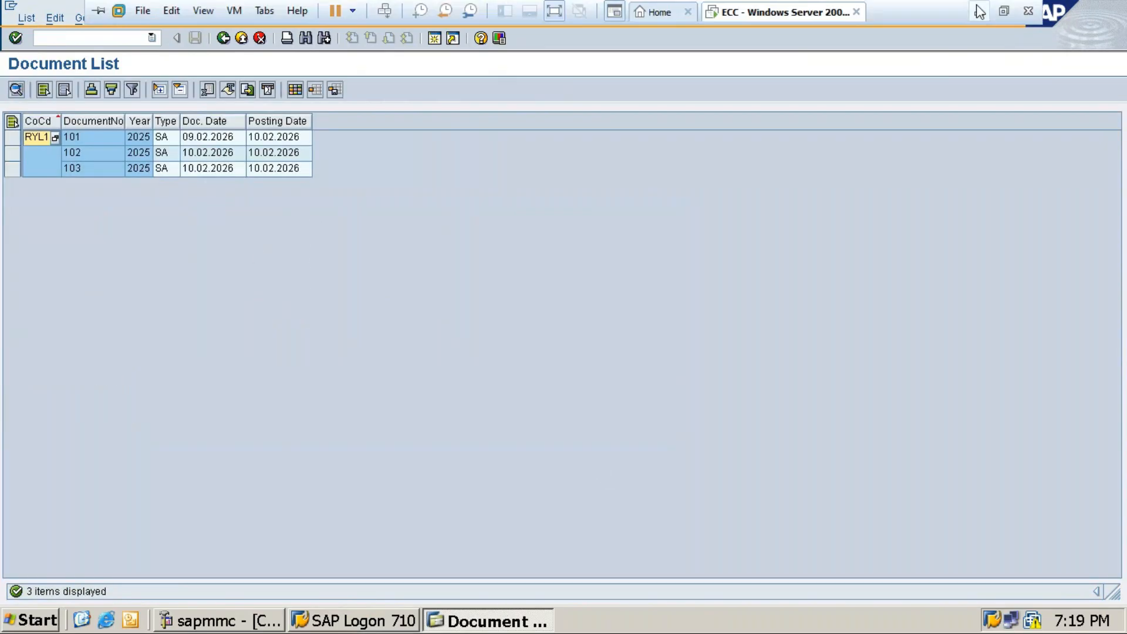
Switch to the Word notes and add an empty line below the "Display Posted Document" heading.
left_click(979, 11)
scroll(589, 409, "down", 3)
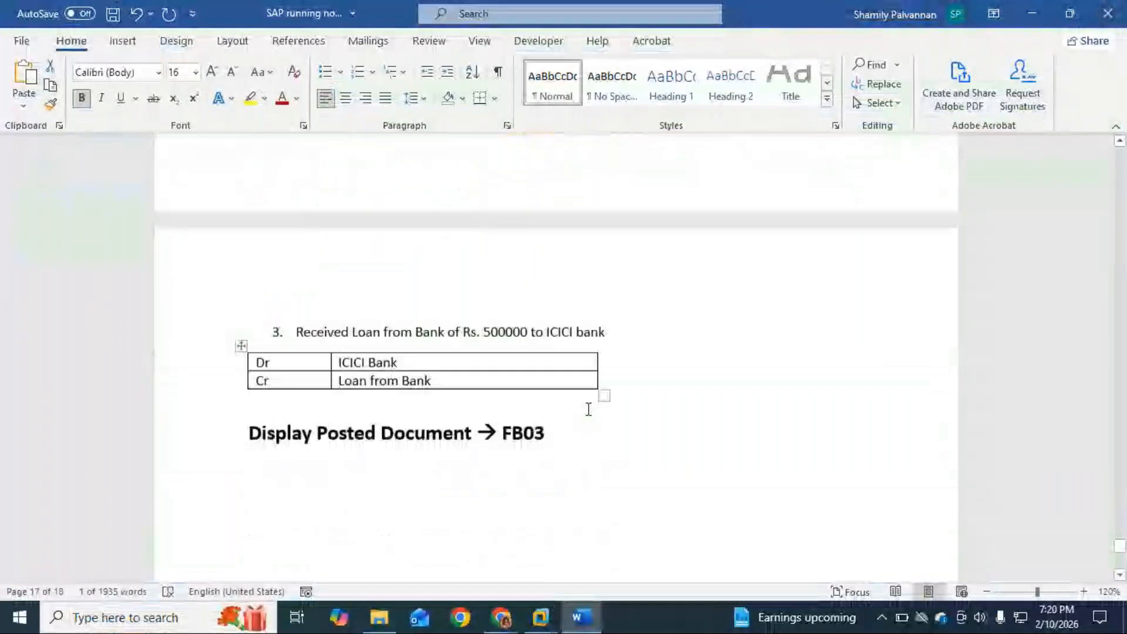
left_click(593, 445)
key("Return")
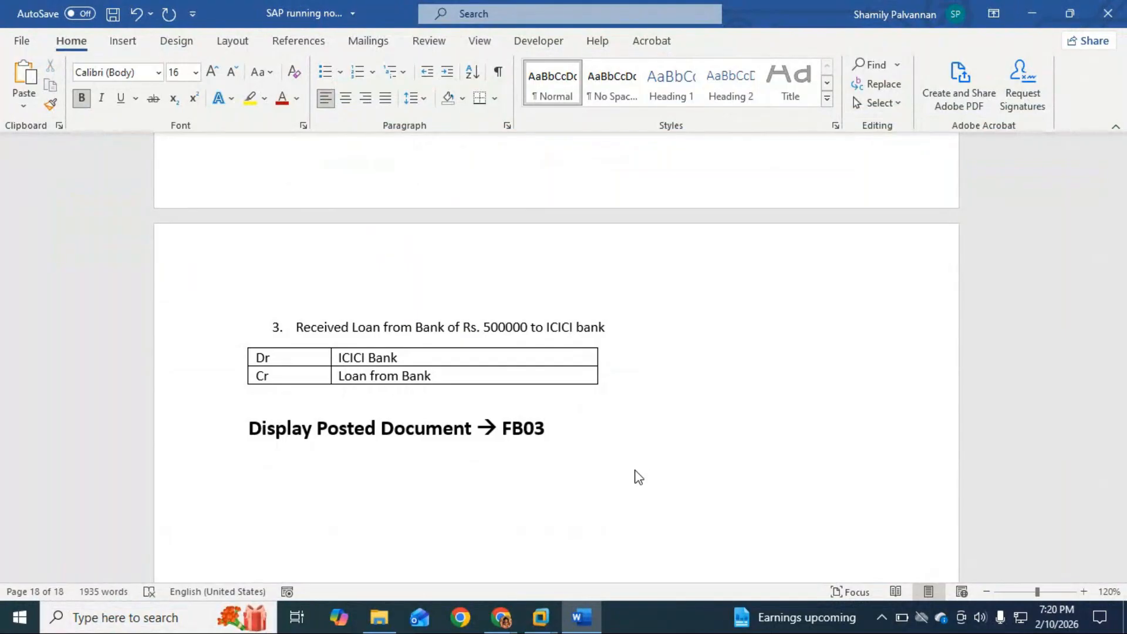
key("alt+Tab")
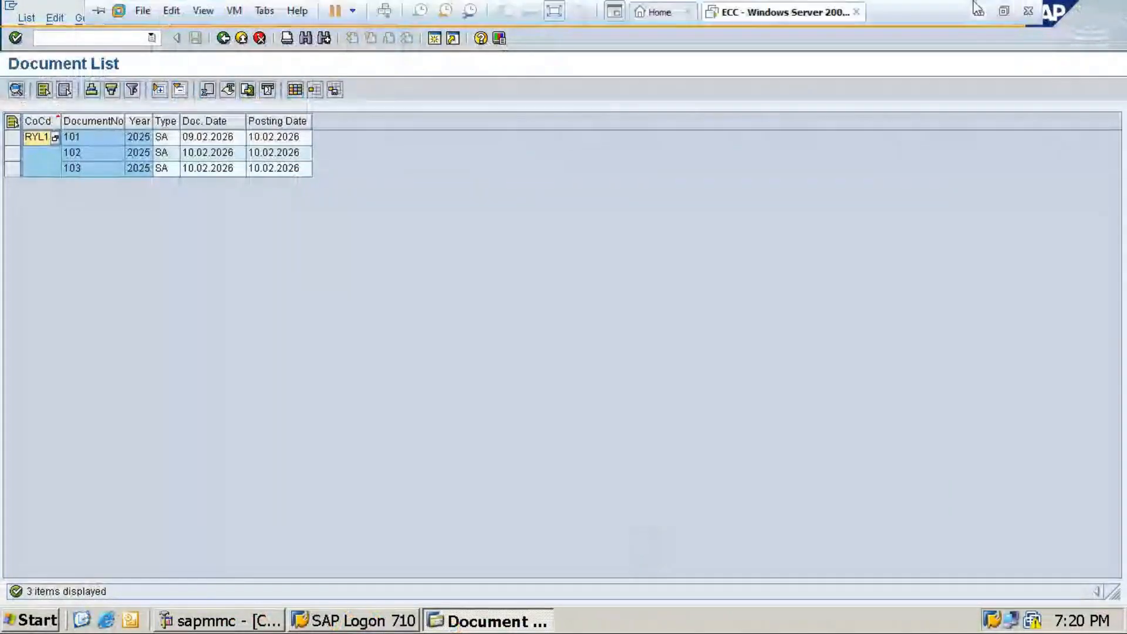
left_click(978, 10)
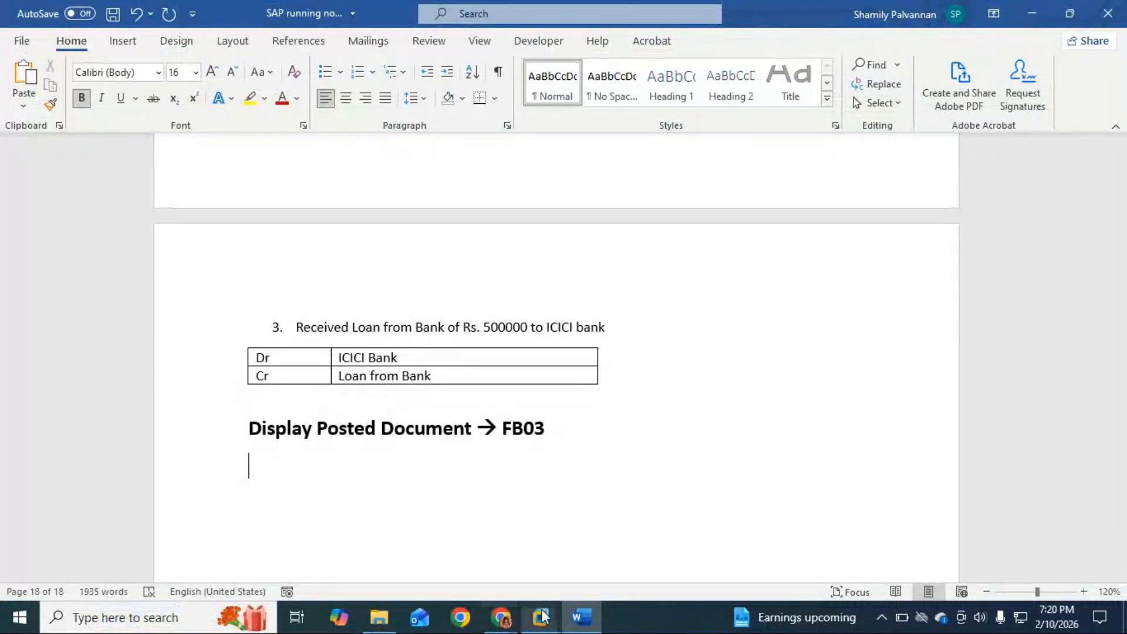
Switch to the GoTo Meeting window, reveal and read the hidden private message in the chat, and close the chat.
mouse_move(501, 617)
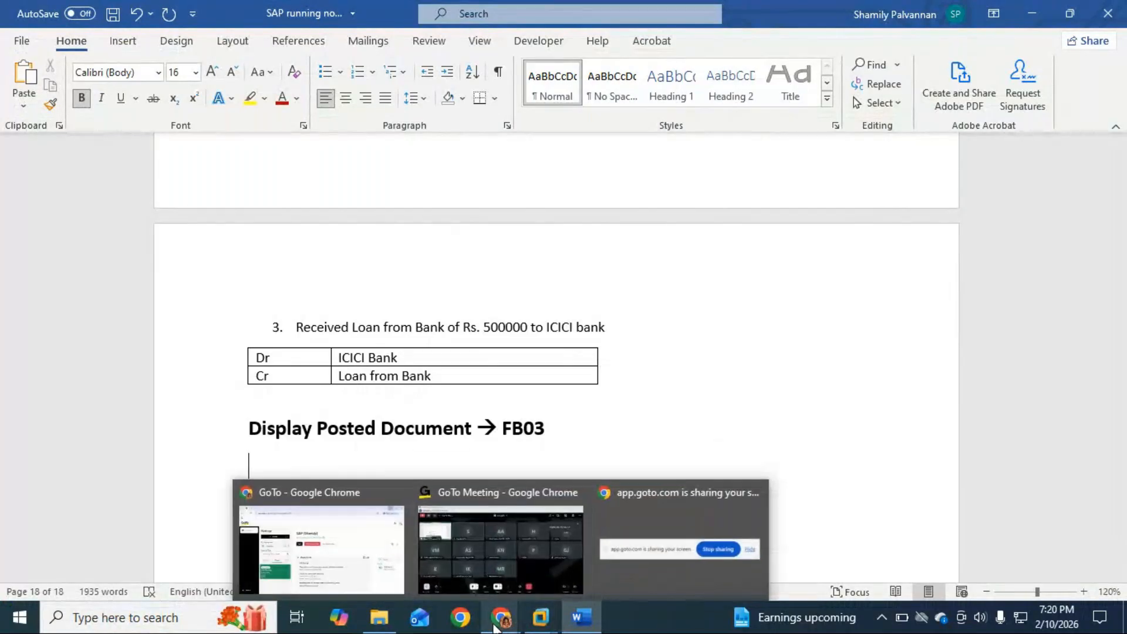
left_click(526, 566)
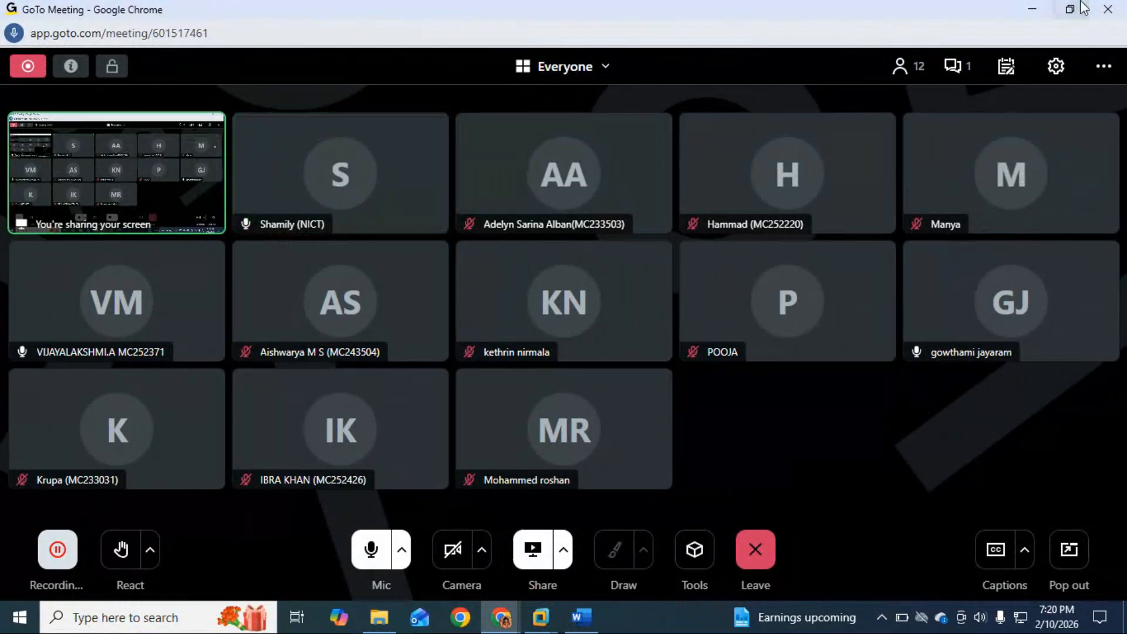
left_click(954, 66)
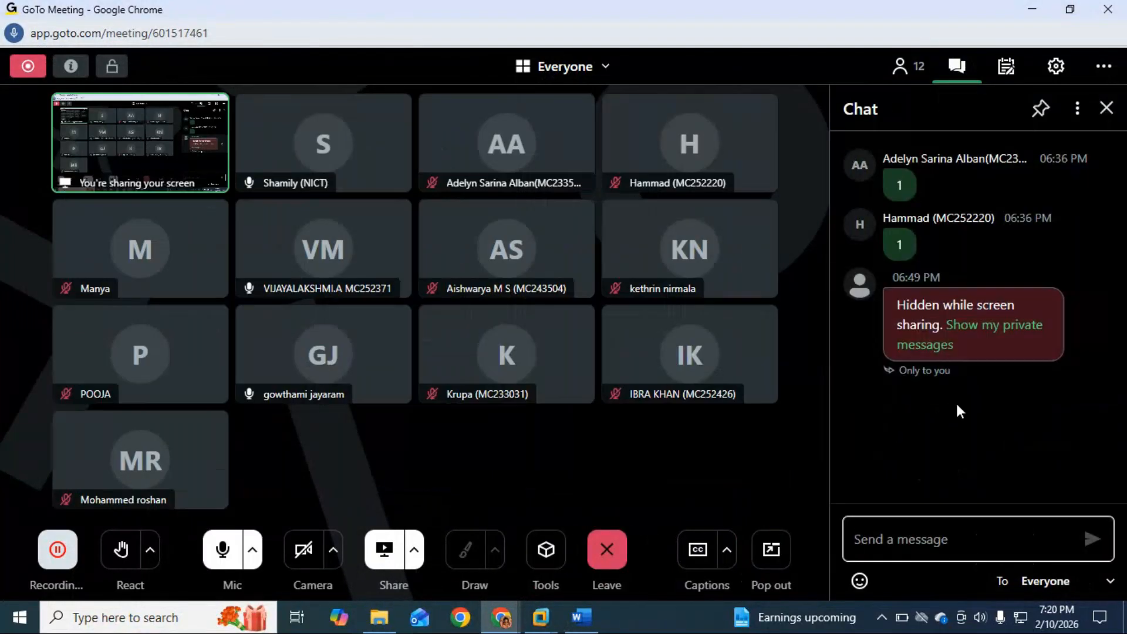
left_click(982, 326)
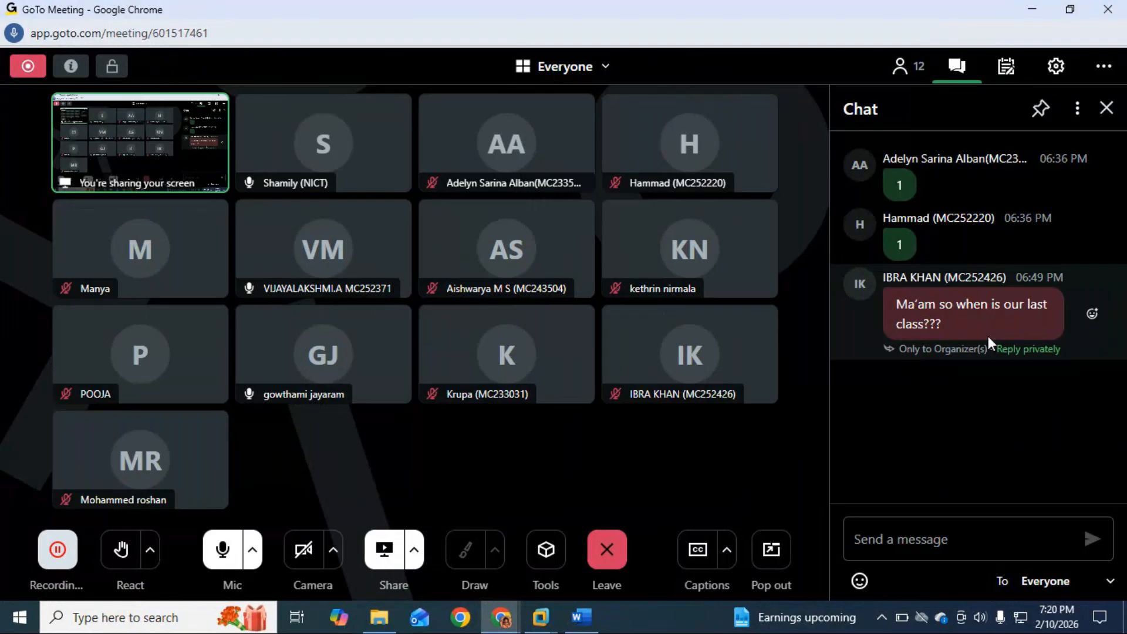
left_click(1106, 107)
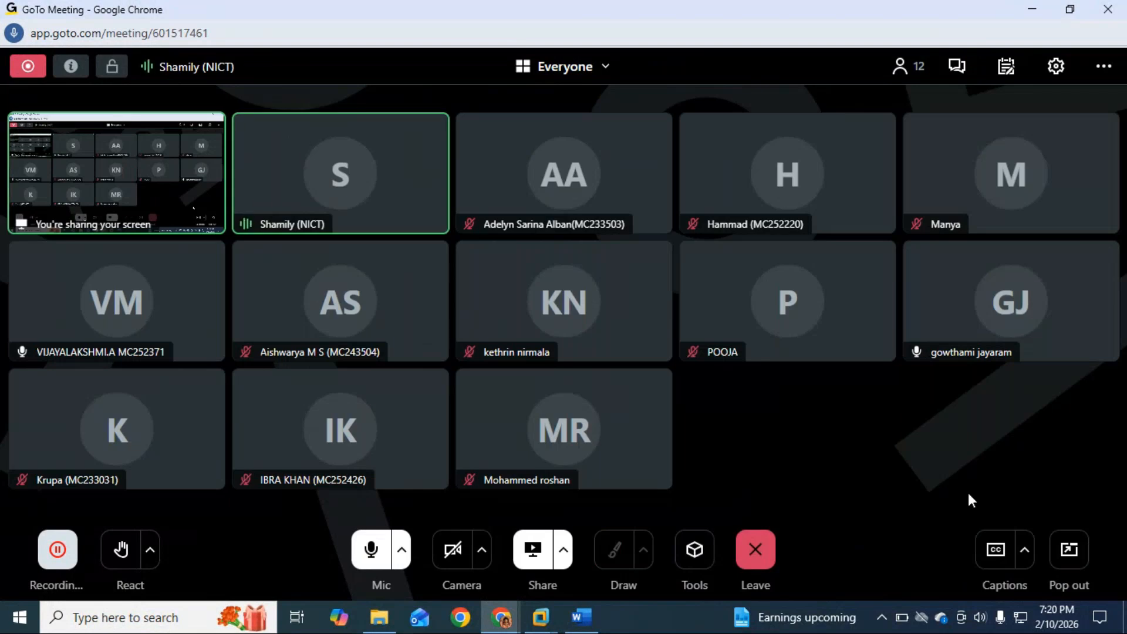
Check the upcoming dates in the Windows calendar for February 2026.
left_click(1070, 621)
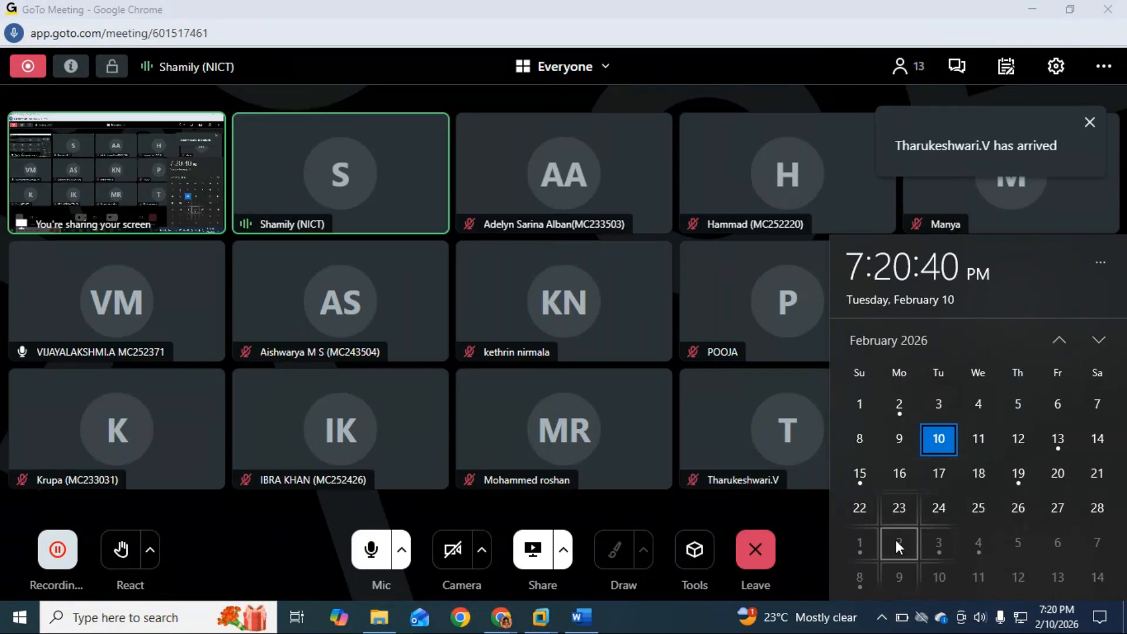
left_click(811, 509)
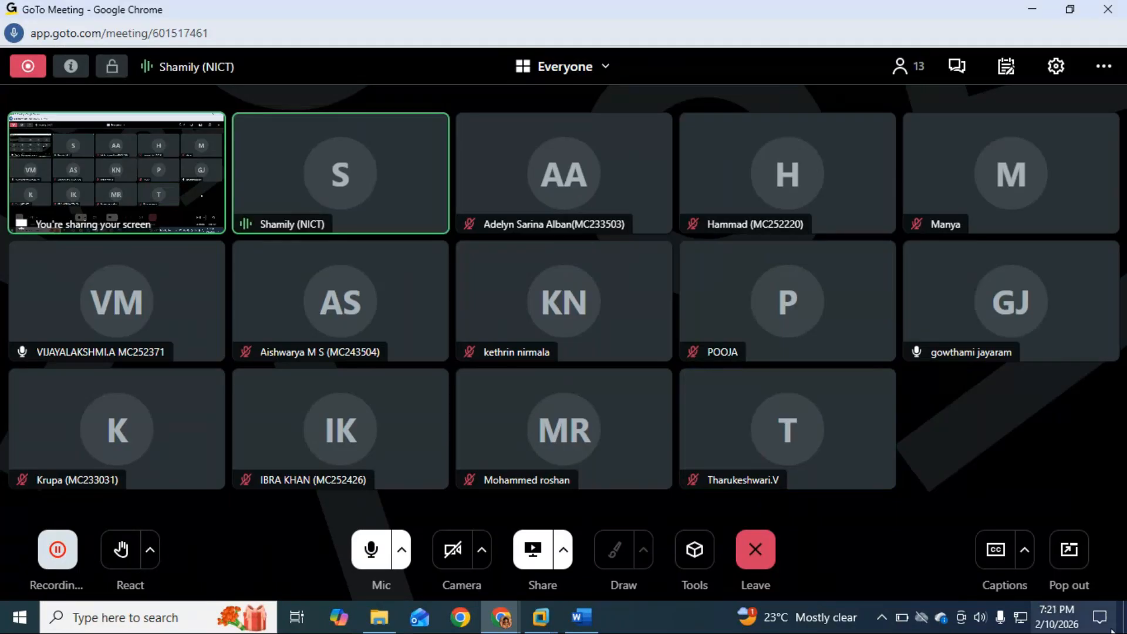
left_click(1057, 617)
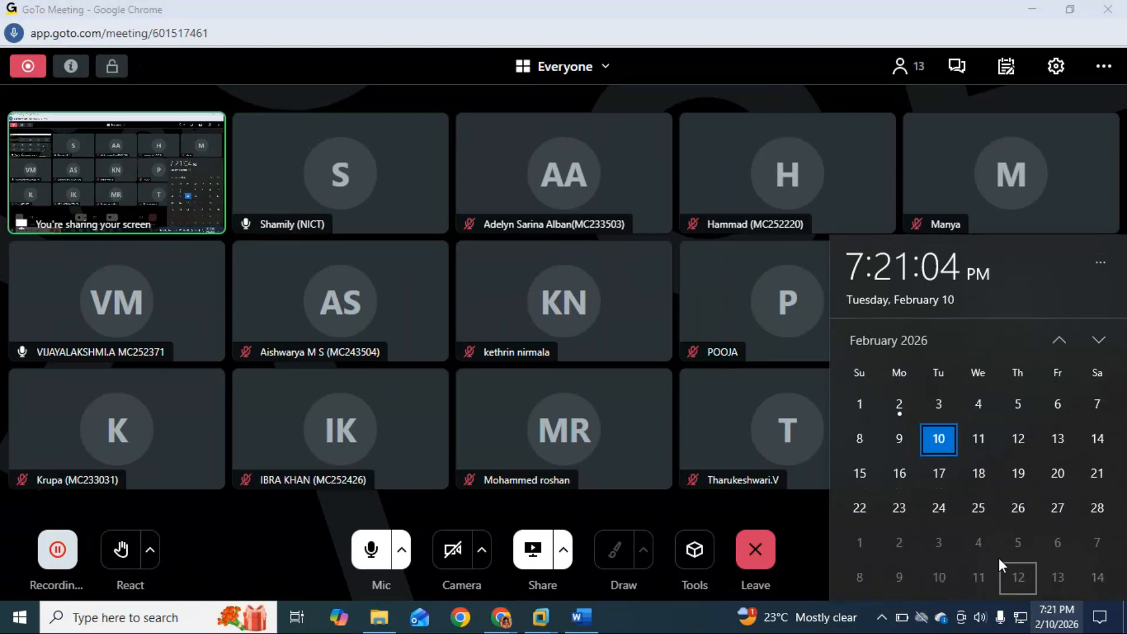
Check February 24 and 25 in the Windows calendar and close the calendar.
left_click(944, 506)
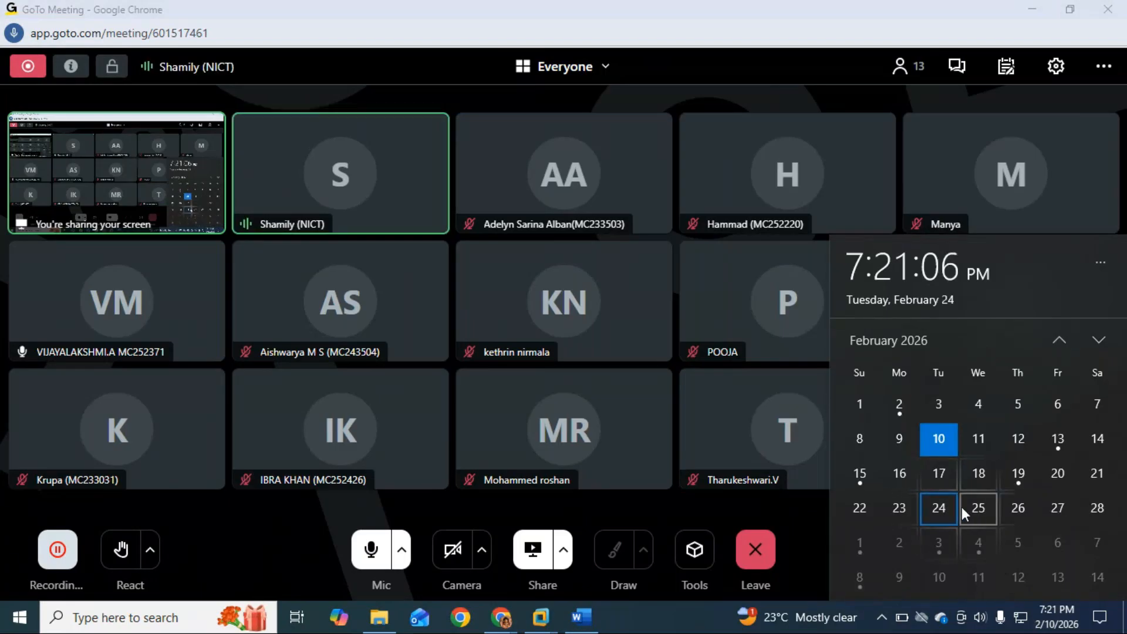
left_click(963, 507)
left_click(809, 518)
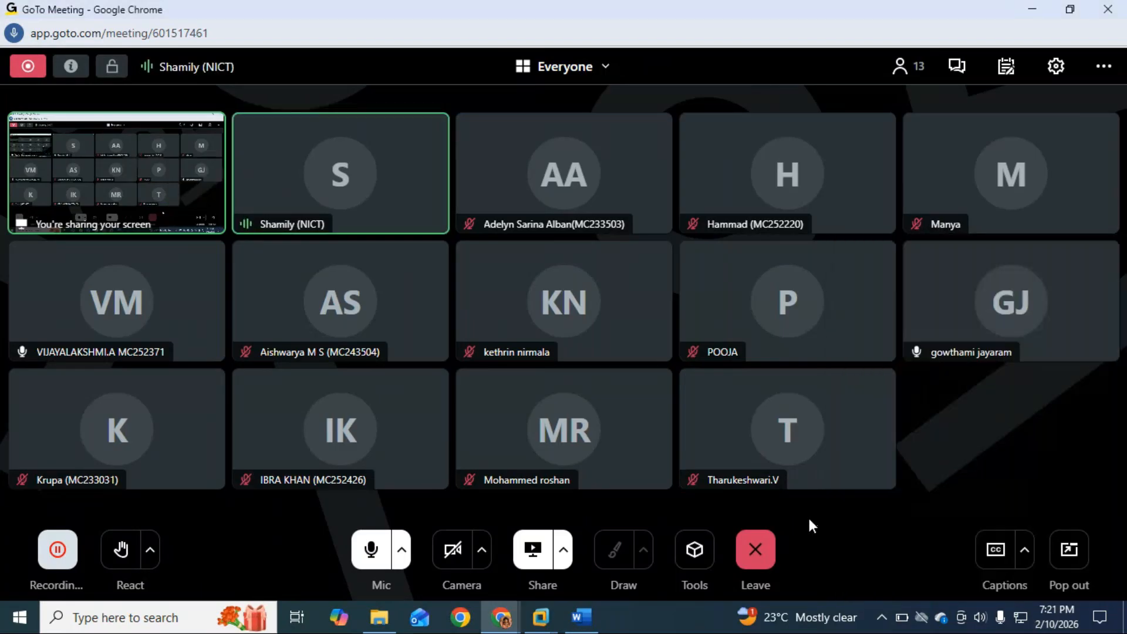
left_click(581, 617)
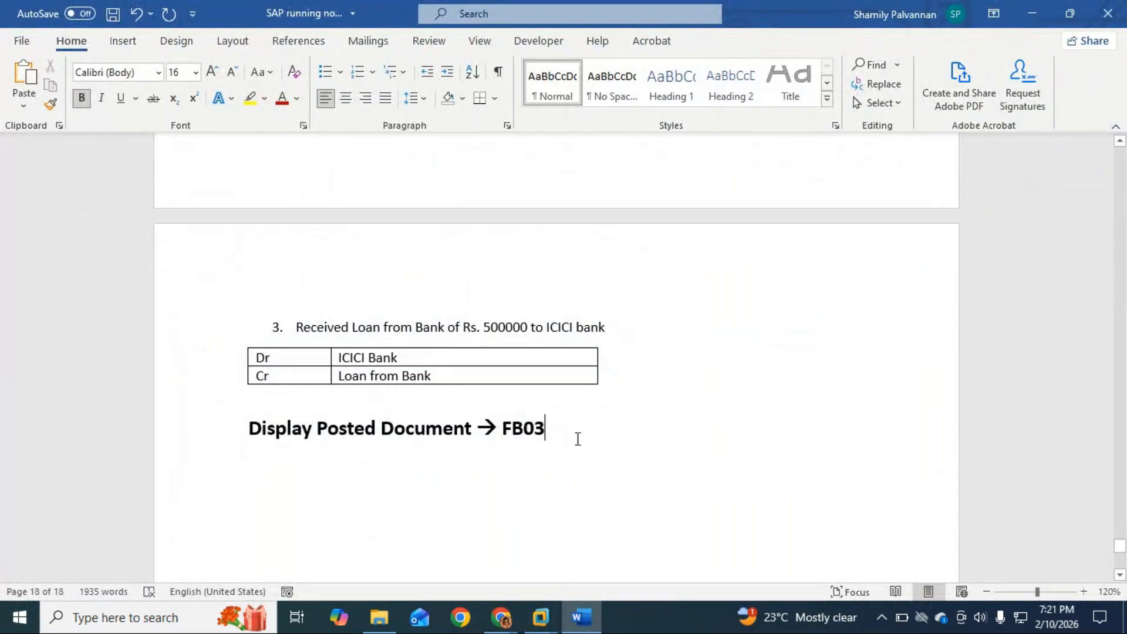
left_click(538, 620)
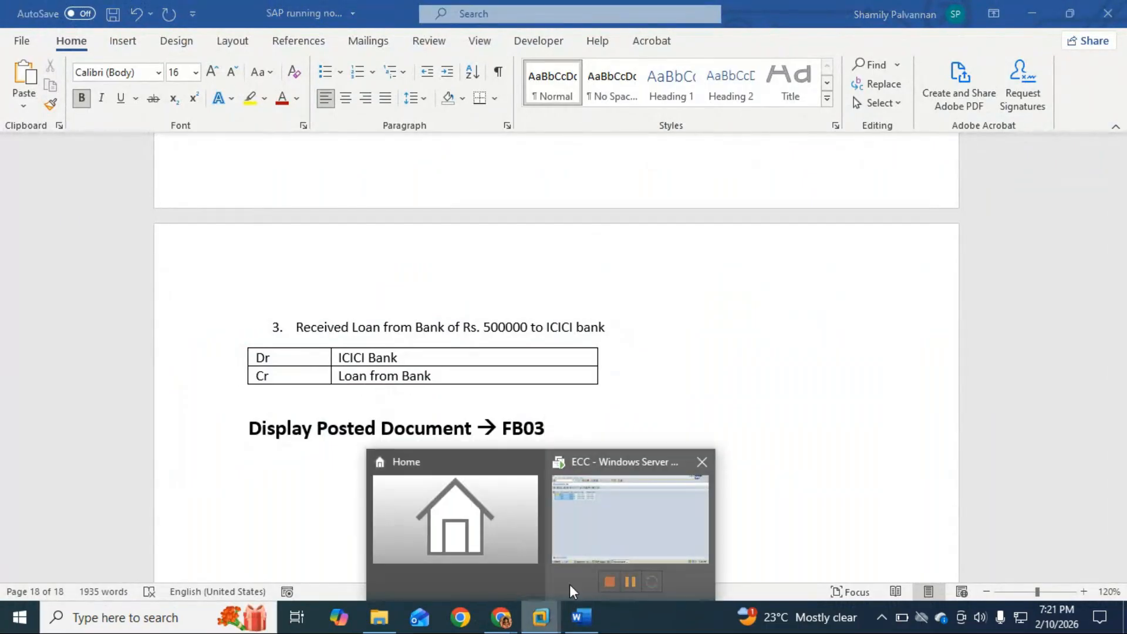
mouse_move(500, 618)
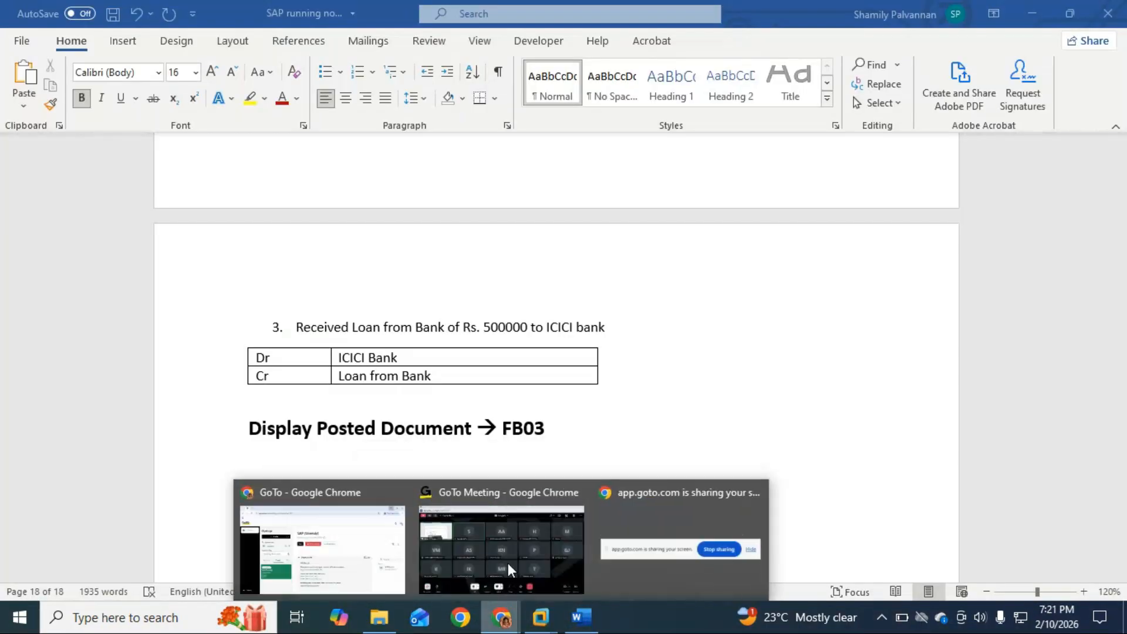
left_click(559, 495)
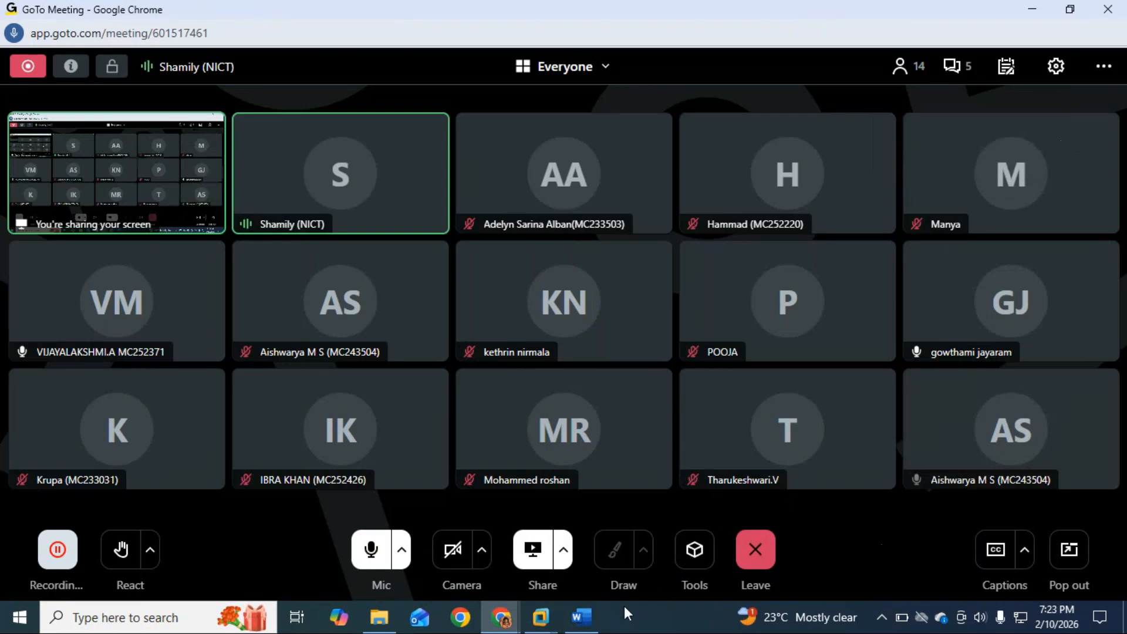
left_click(581, 617)
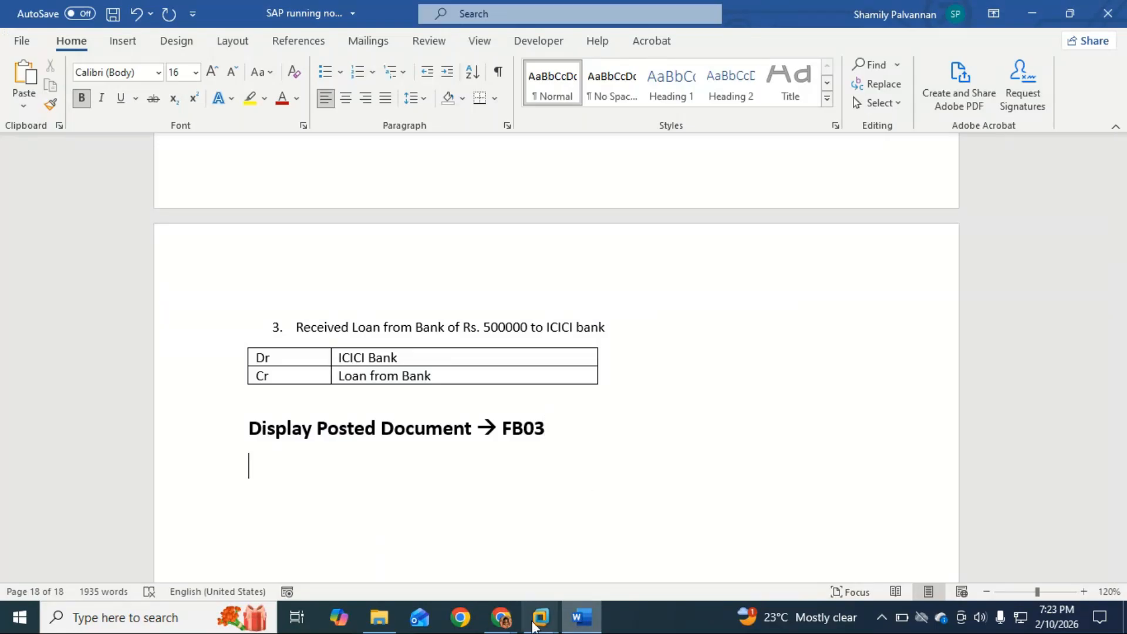
left_click(492, 616)
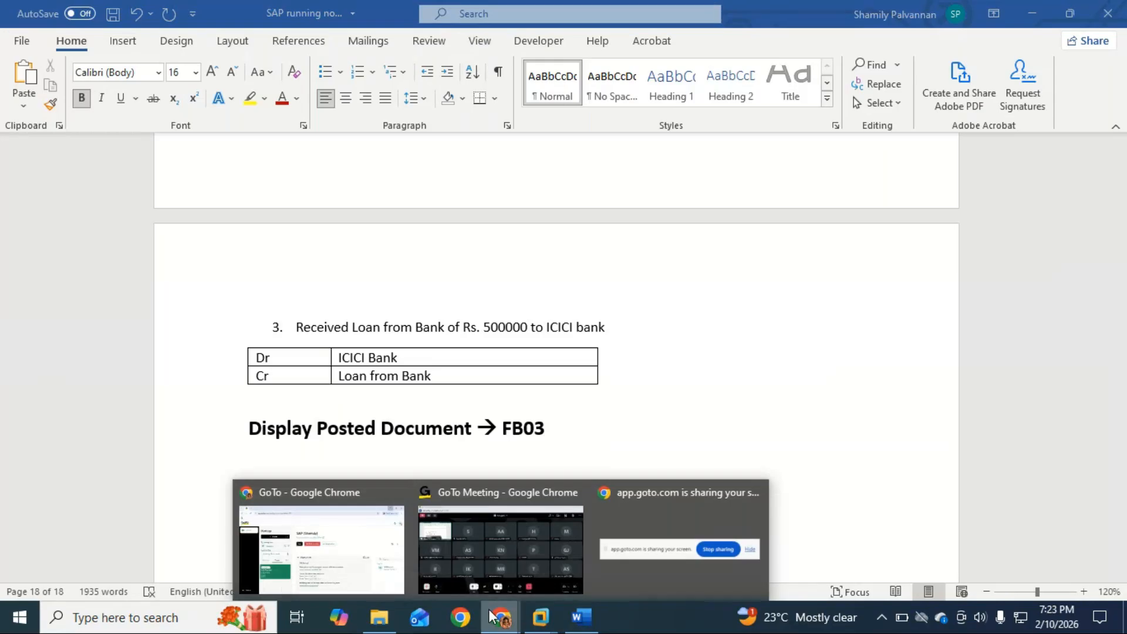
left_click(478, 488)
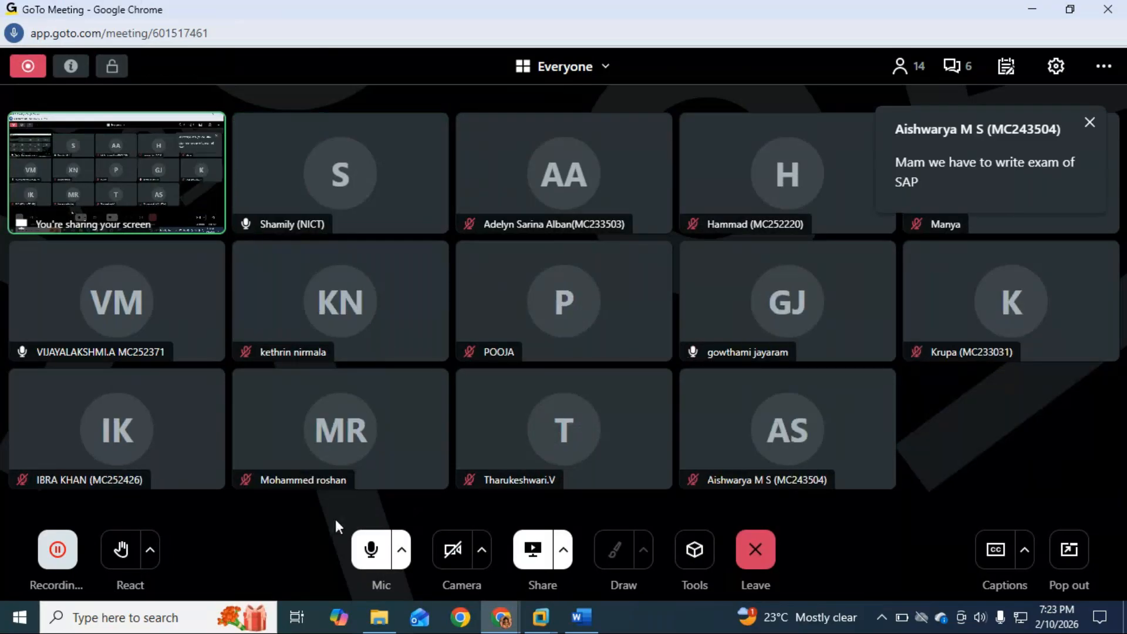
Mute the meeting microphone, read the students' exam questions in the GoTo Meeting chat, and close the chat.
left_click(372, 552)
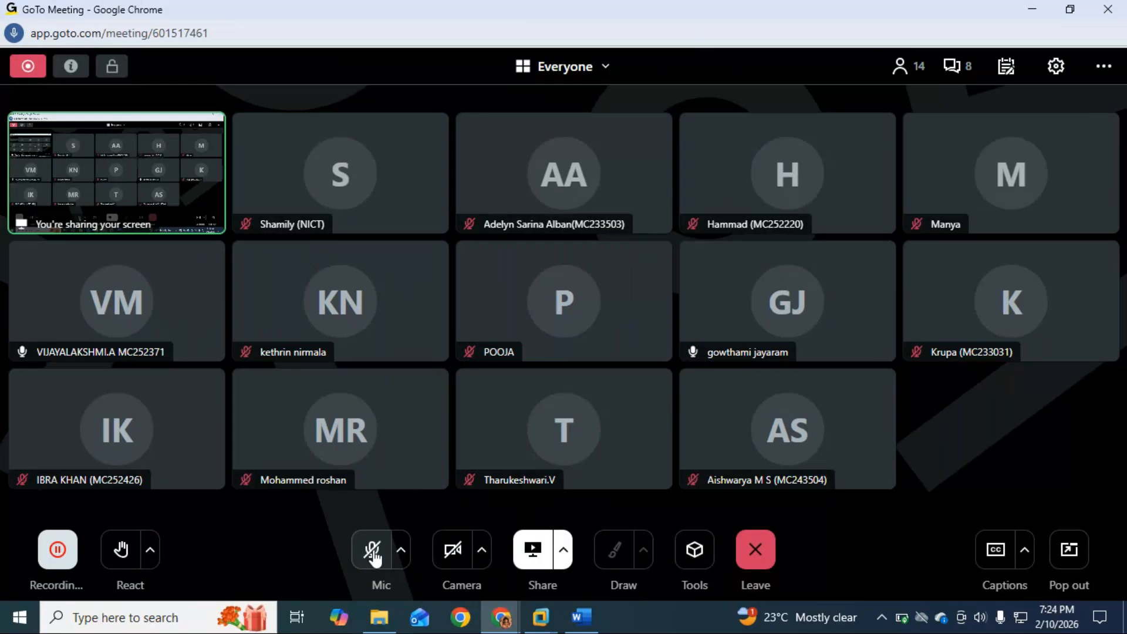
left_click(949, 68)
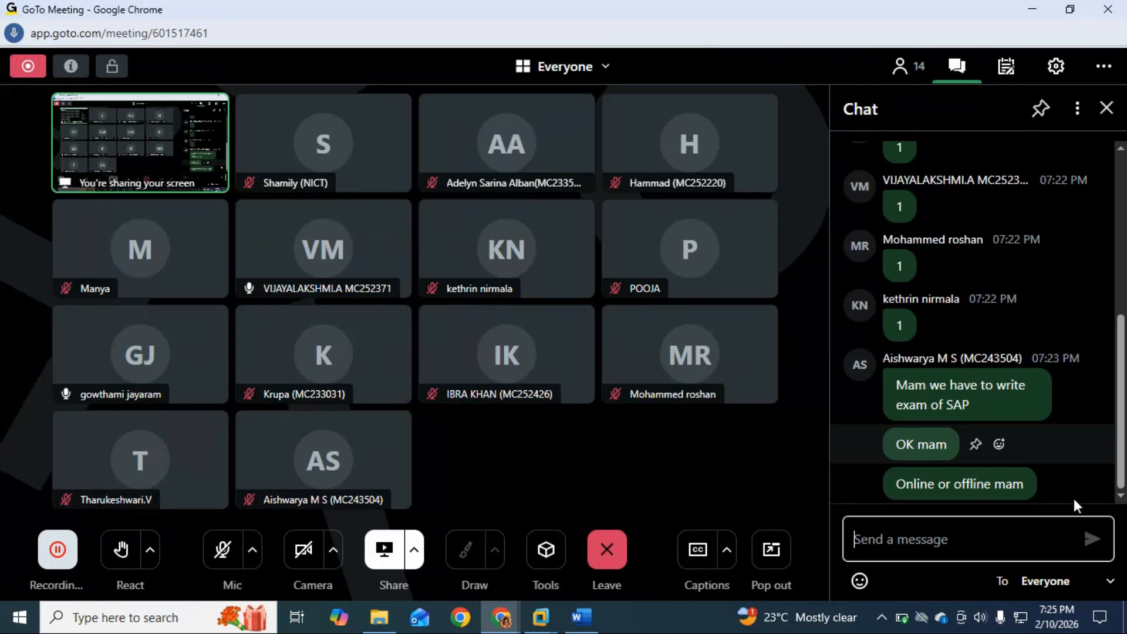
left_click(222, 552)
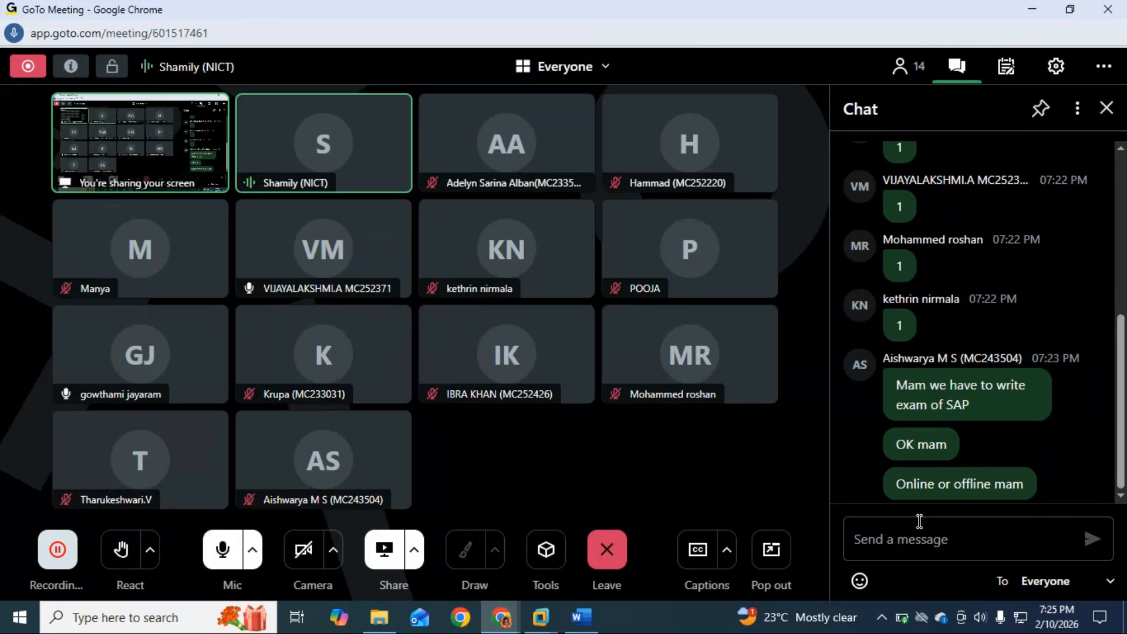
left_click(223, 550)
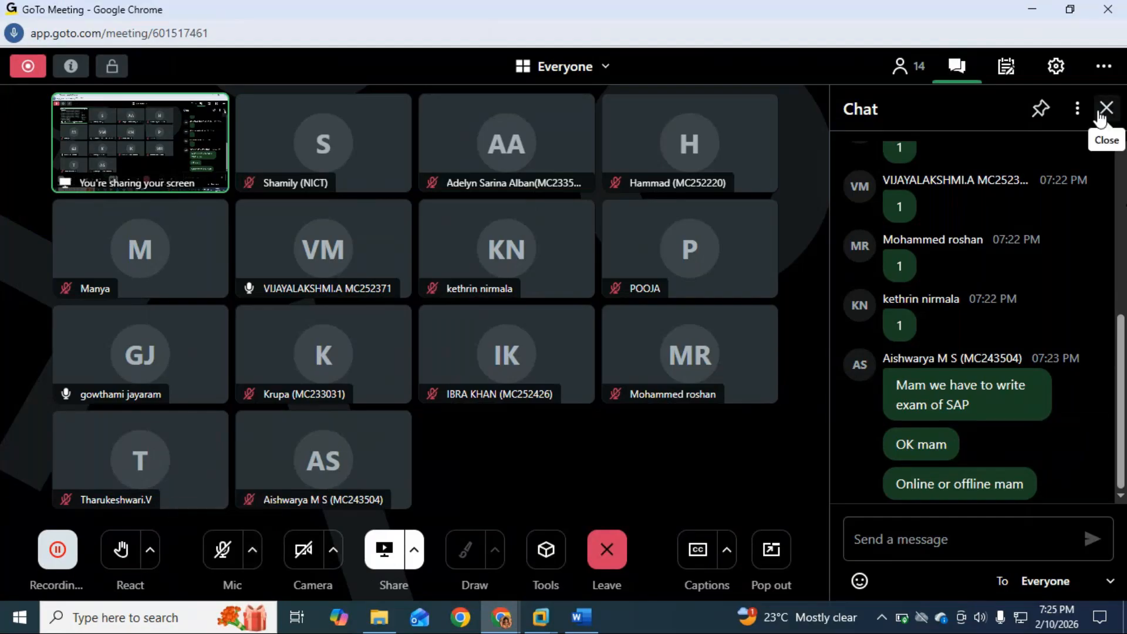
left_click(1107, 108)
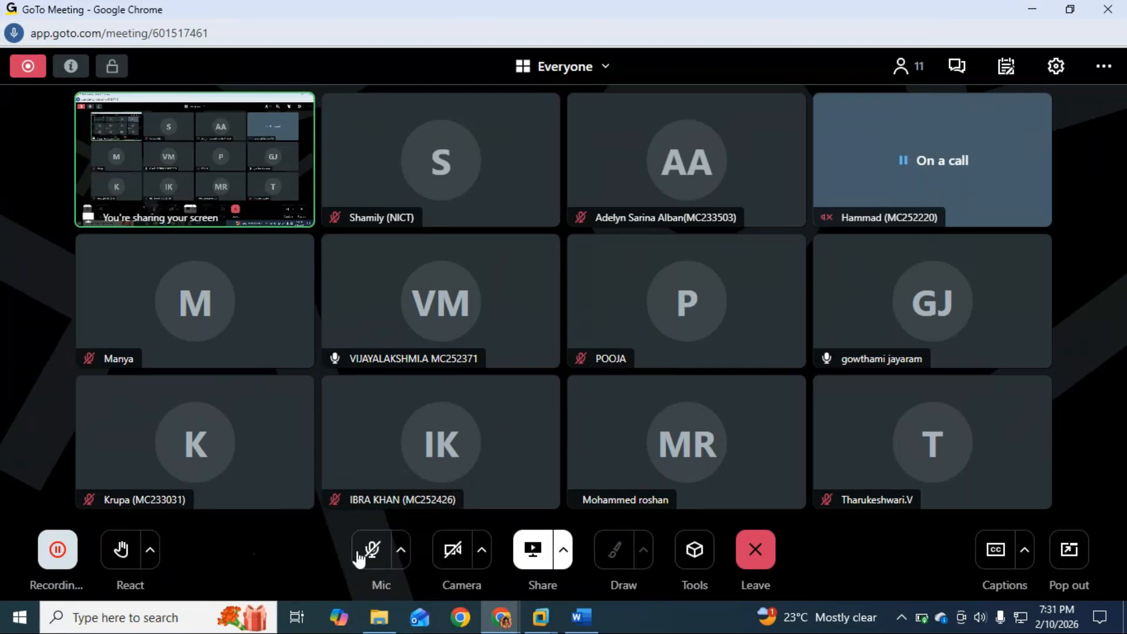
Unmute the meeting microphone, switch to the Word notes, and review them from the F-65 document parking section to the last entry.
left_click(372, 549)
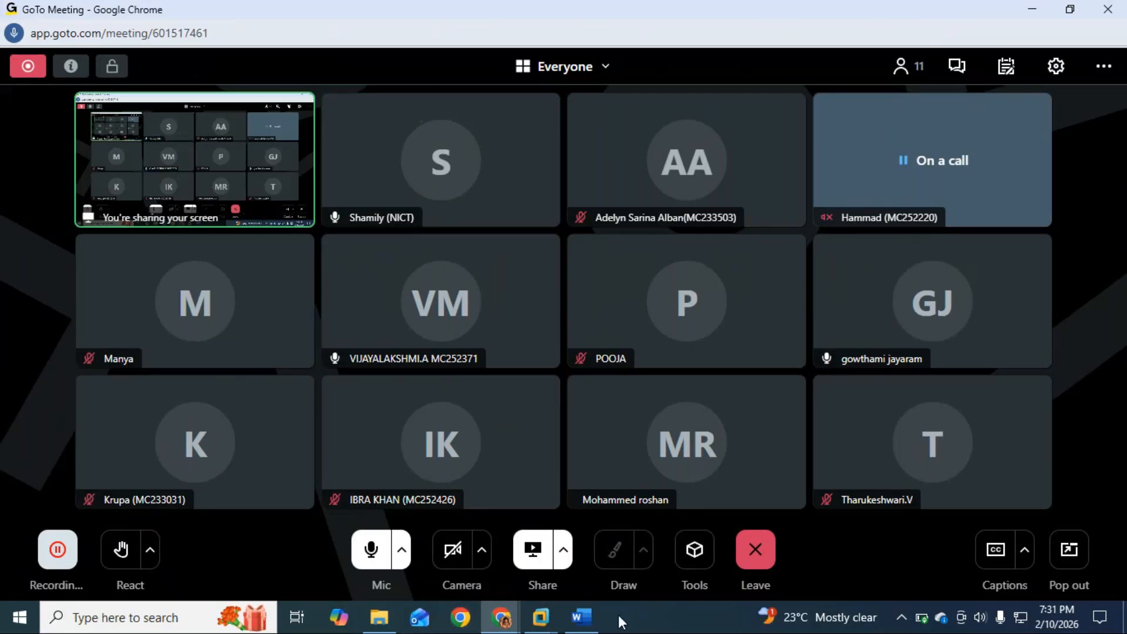
left_click(589, 614)
scroll(541, 297, "up", 5)
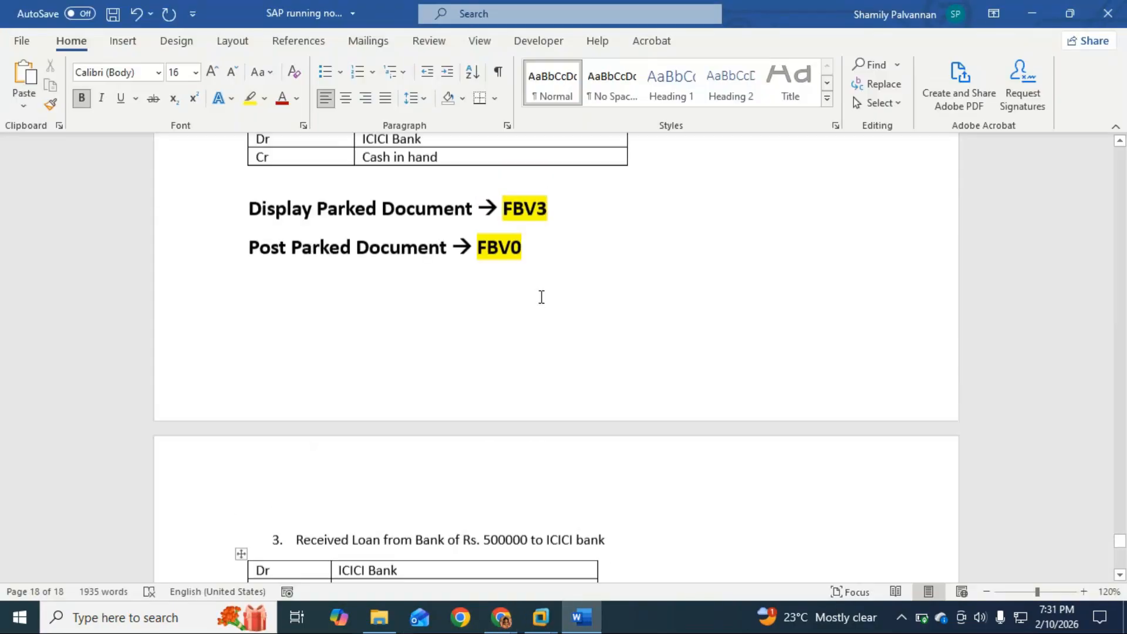
scroll(541, 297, "up", 1)
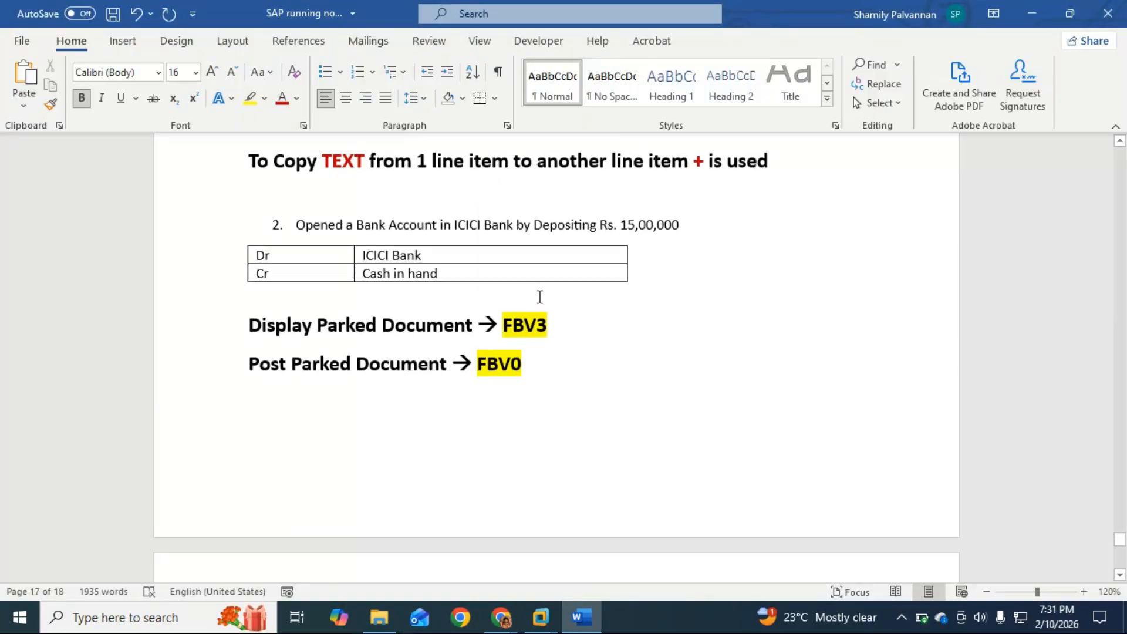
scroll(552, 267, "up", 6)
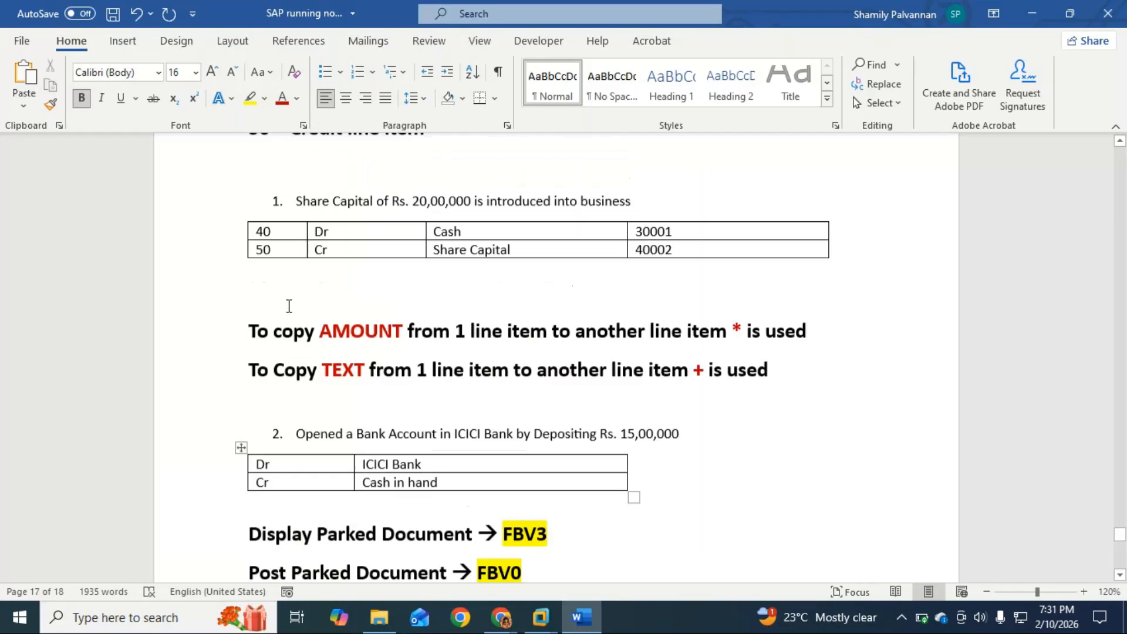
scroll(289, 306, "up", 3)
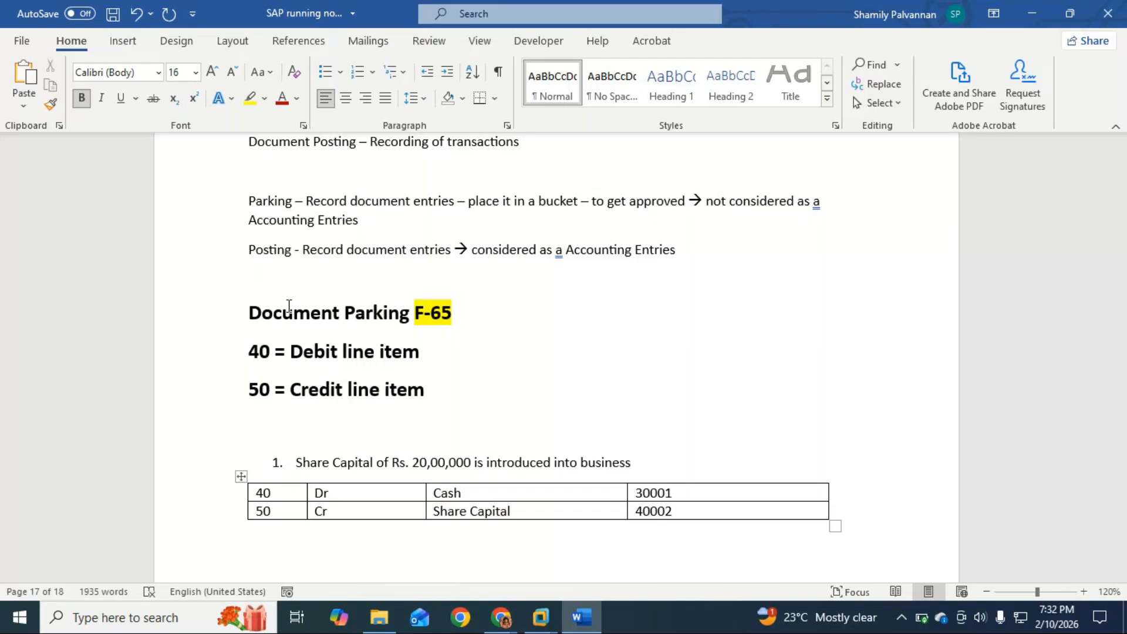
scroll(937, 536, "down", 3)
scroll(576, 446, "down", 15)
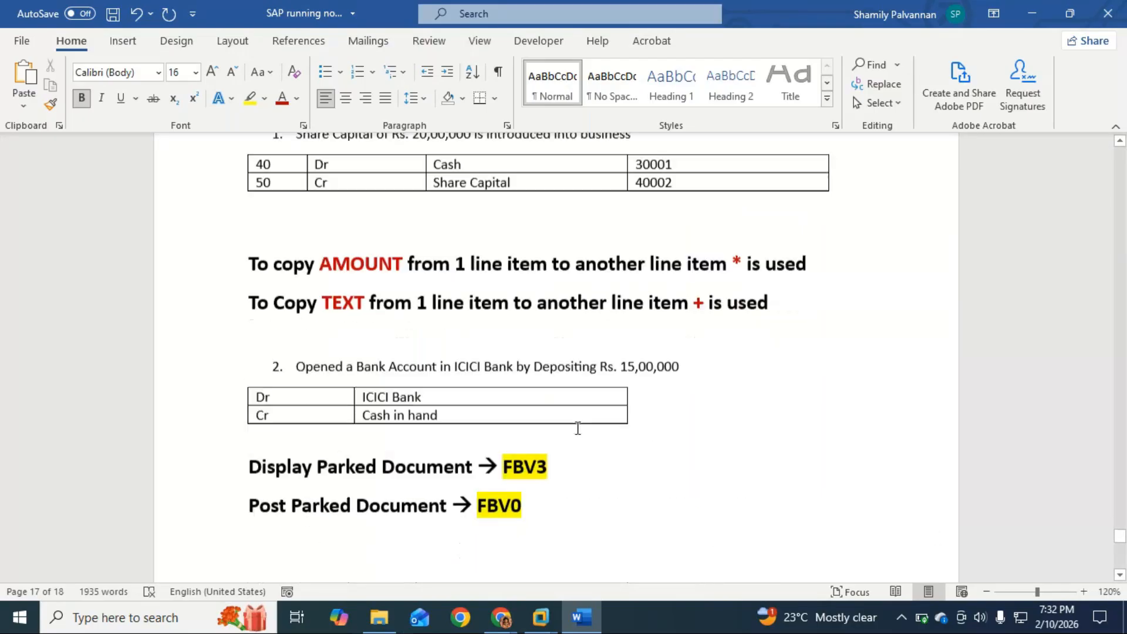
Start numbered item 4 below the "Display Posted Document" heading and copy the formatting of item 3 onto it.
type("4")
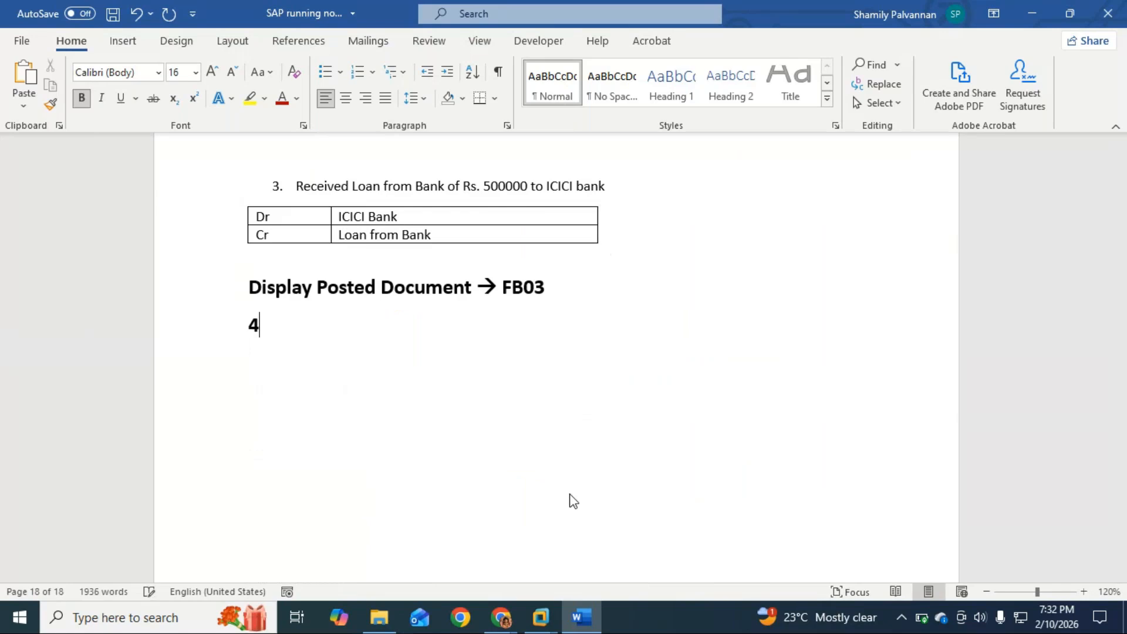
type(".")
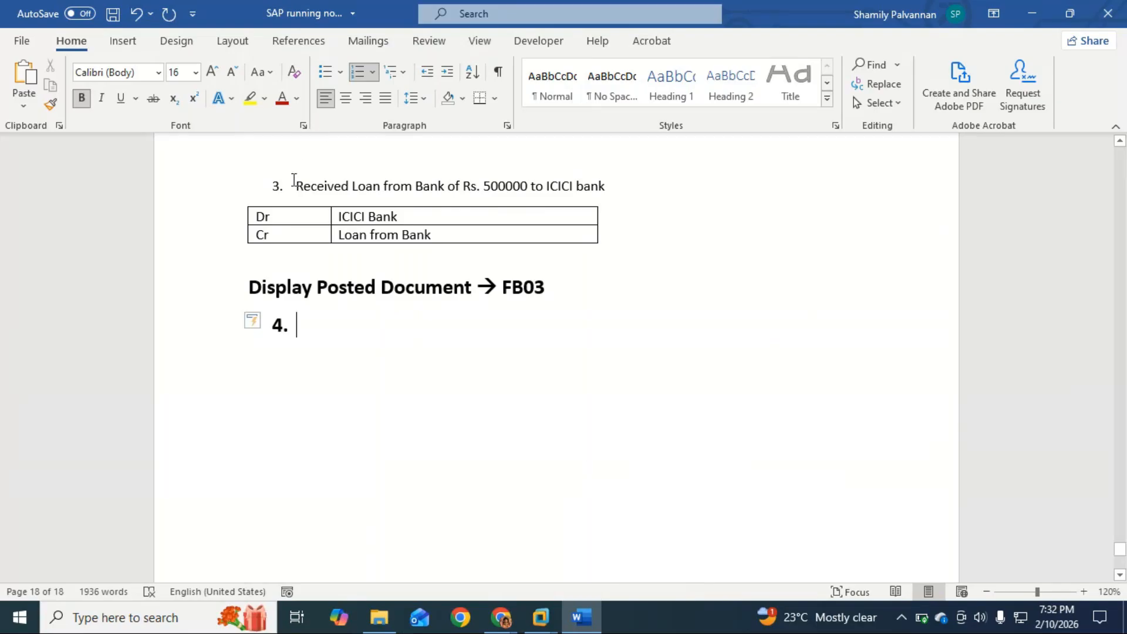
left_click(327, 186)
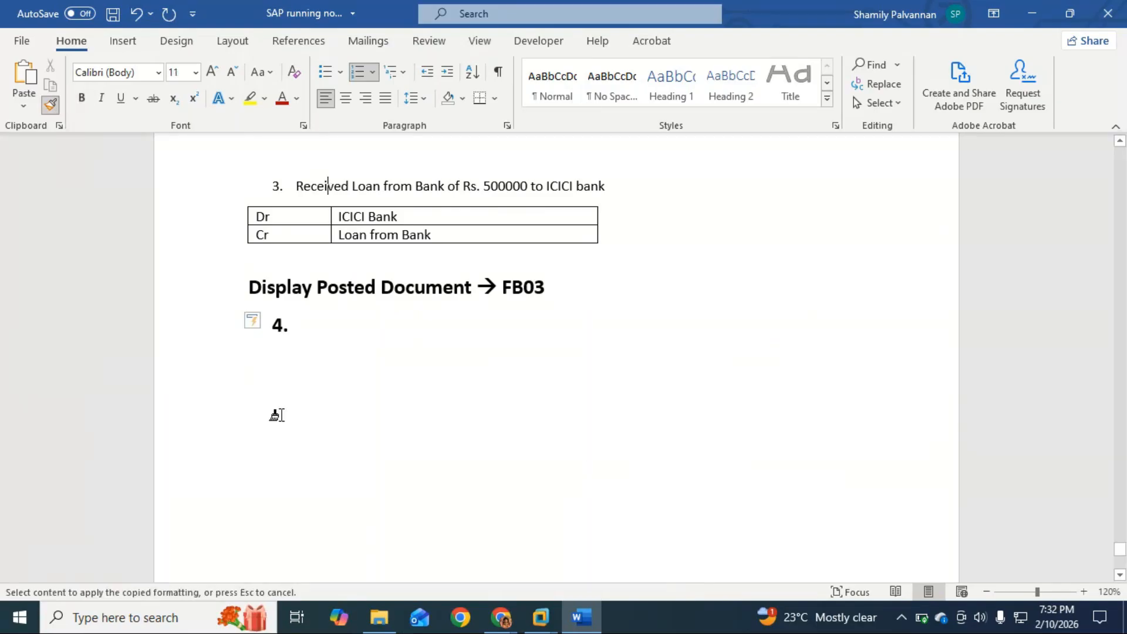
left_click(263, 324)
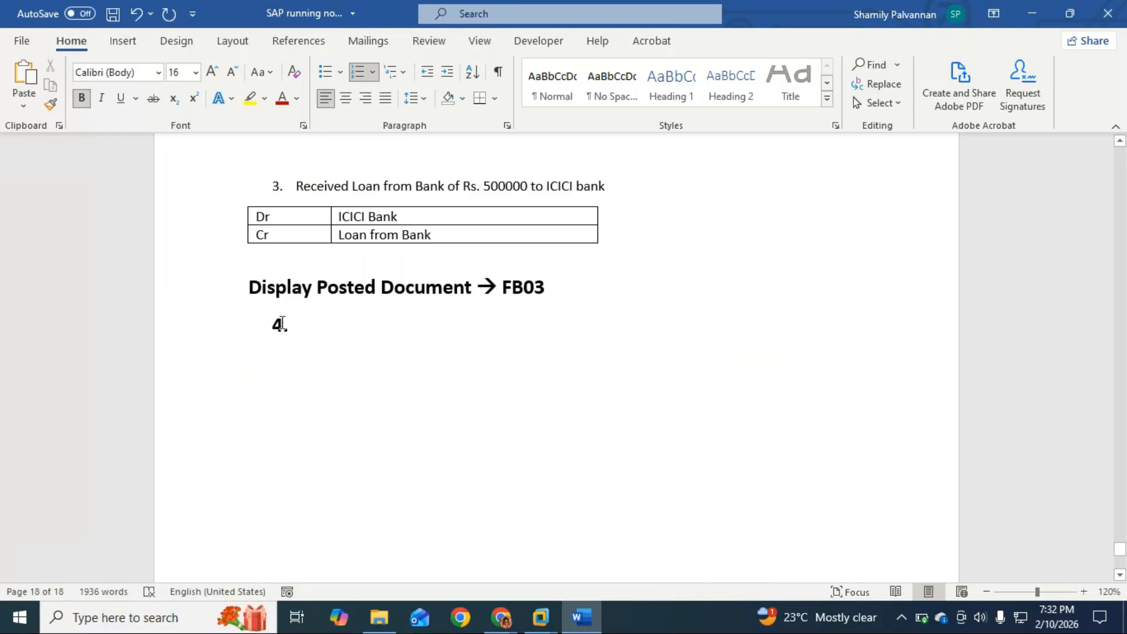
left_click(278, 186)
left_click_drag(297, 185, 318, 185)
left_click(51, 105)
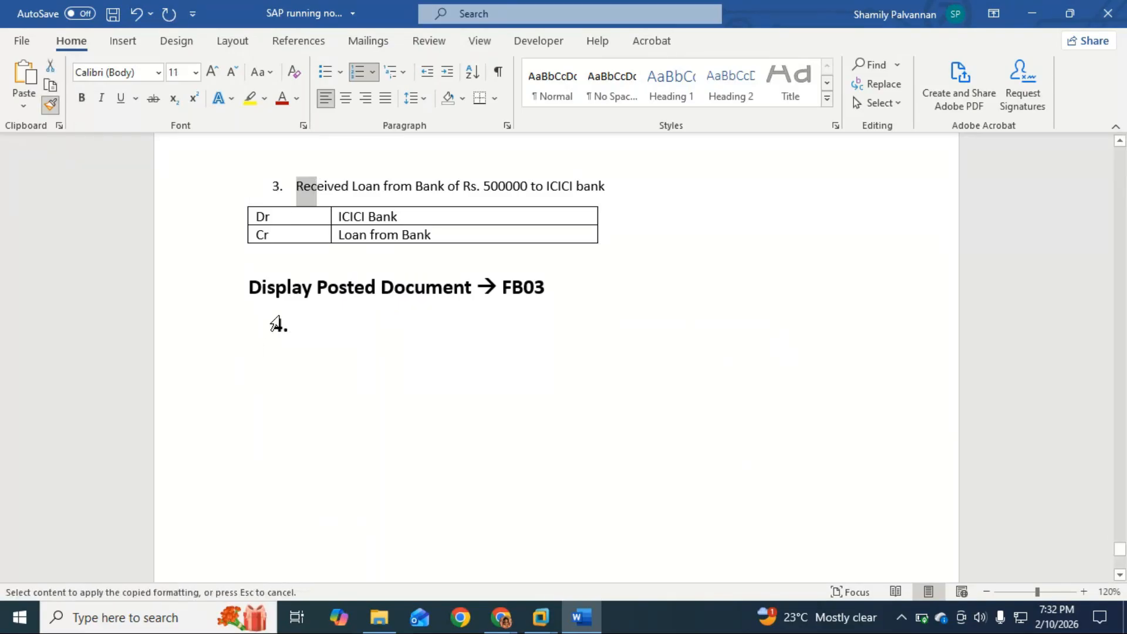
left_click_drag(275, 324, 360, 316)
left_click(328, 381)
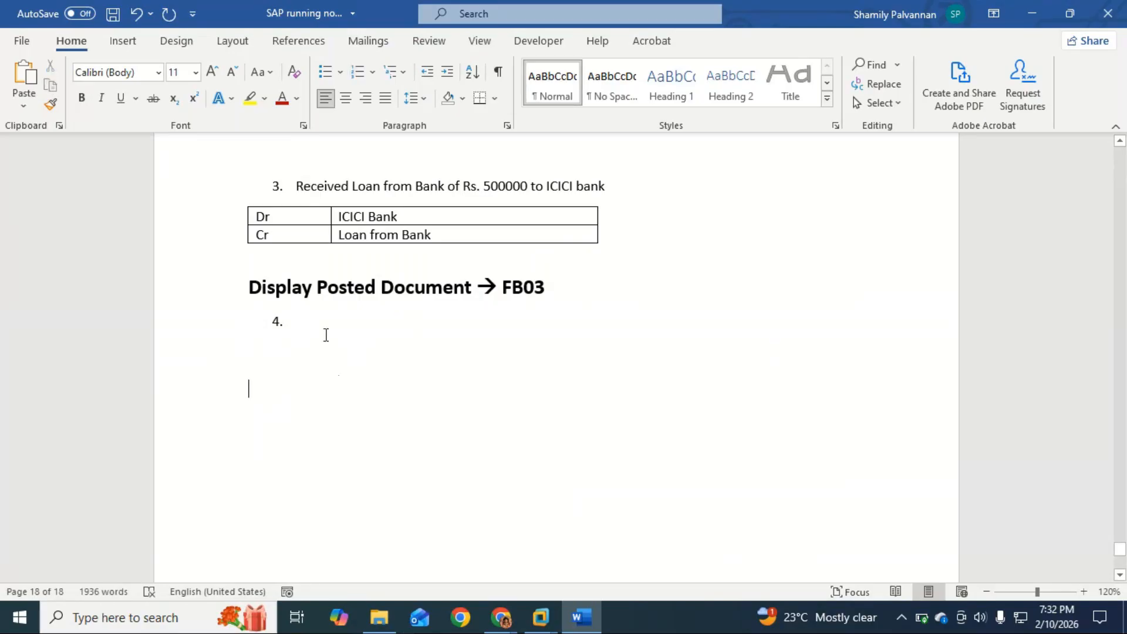
Write "Rent deposit Paid to ABC Complex Of Rs. 6,00,000" as the text of item 4.
left_click(340, 319)
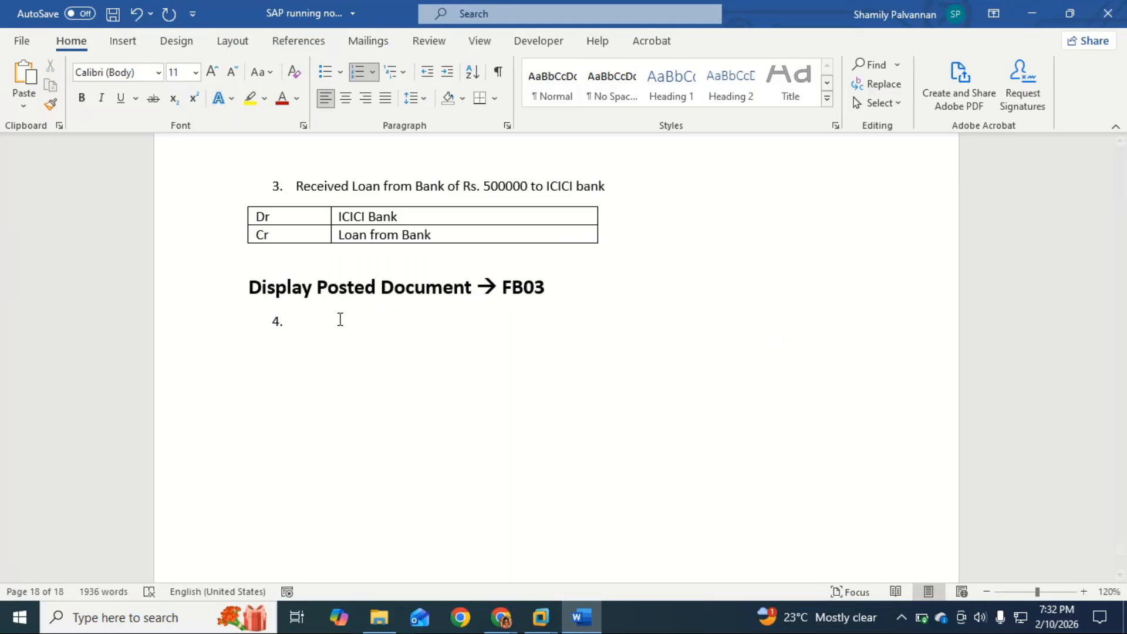
type("Rent ")
type("deposit P")
type("iasd")
key("BackSpace")
key("BackSpace")
key("BackSpace")
type("d")
key("BackSpace")
key("BackSpace")
key("BackSpace")
type("oid")
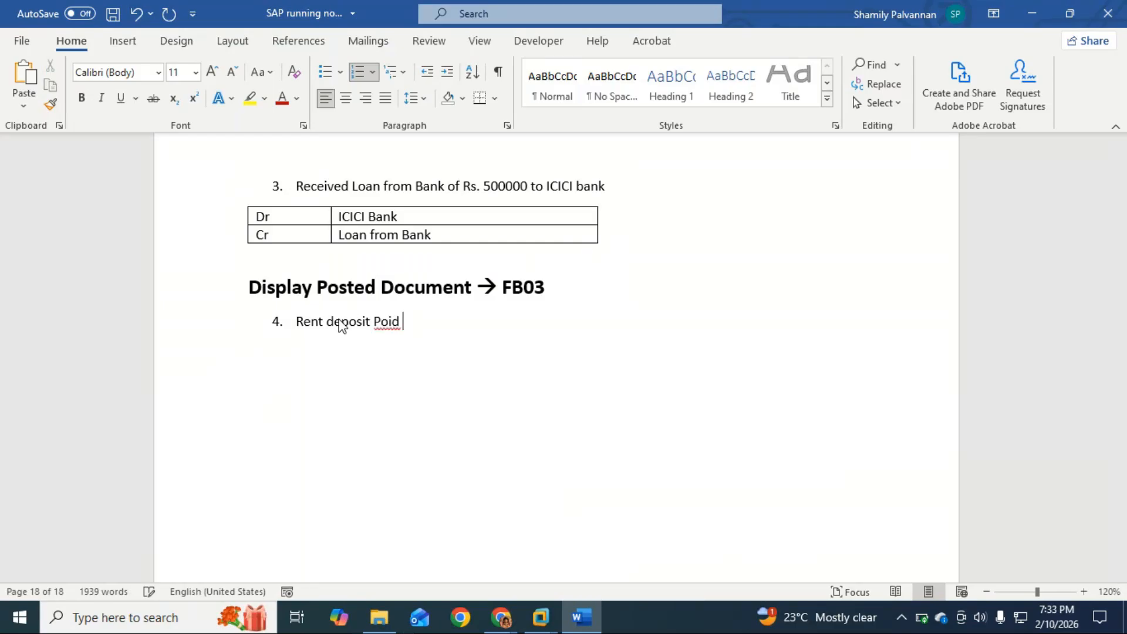
key("BackSpace")
key("BackSpace")
key("BackSpace")
type("o")
type("id to")
key("BackSpace")
key("BackSpace")
key("BackSpace")
key("BackSpace")
key("BackSpace")
key("BackSpace")
type("aid to ABC C")
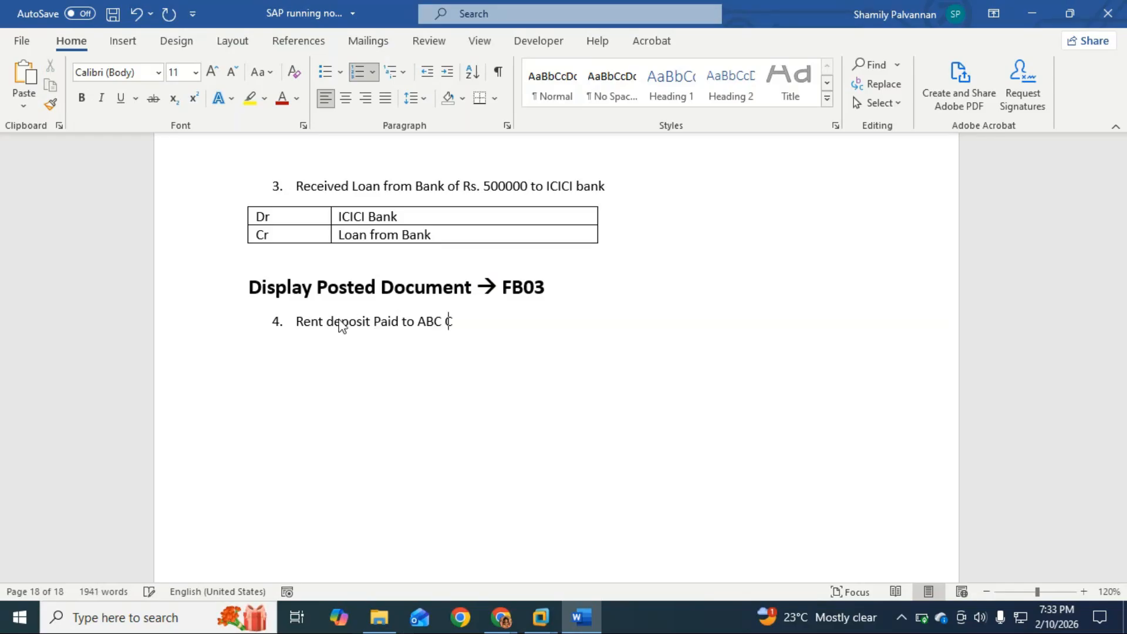
type("omplex")
type(" Od")
key("BackSpace")
key("BackSpace")
type("f Rs. 6")
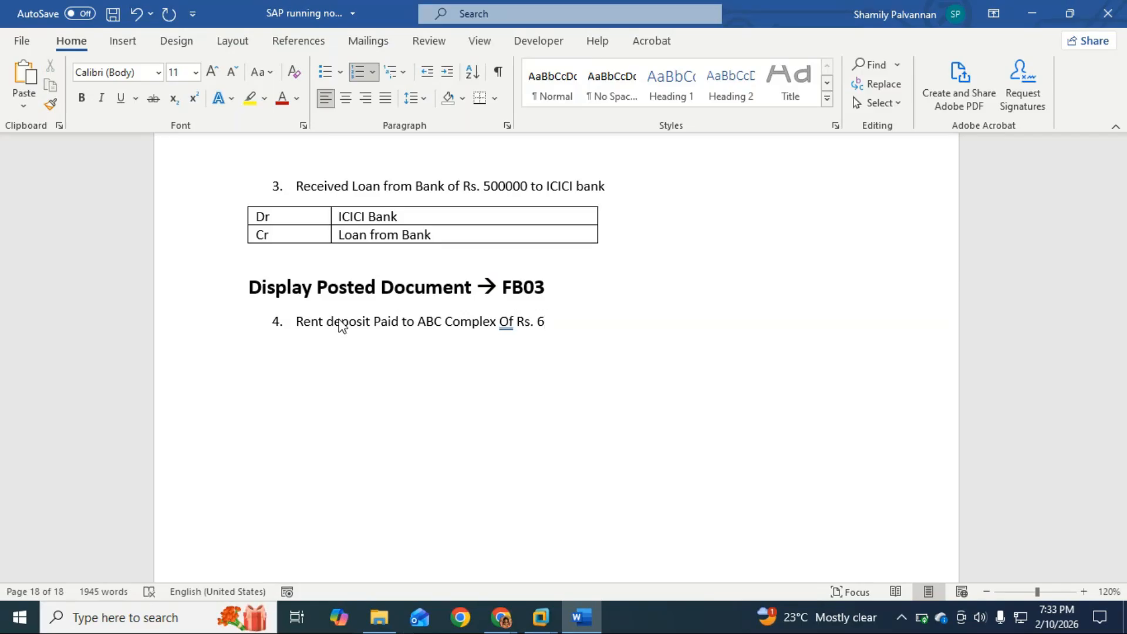
type(",00,000")
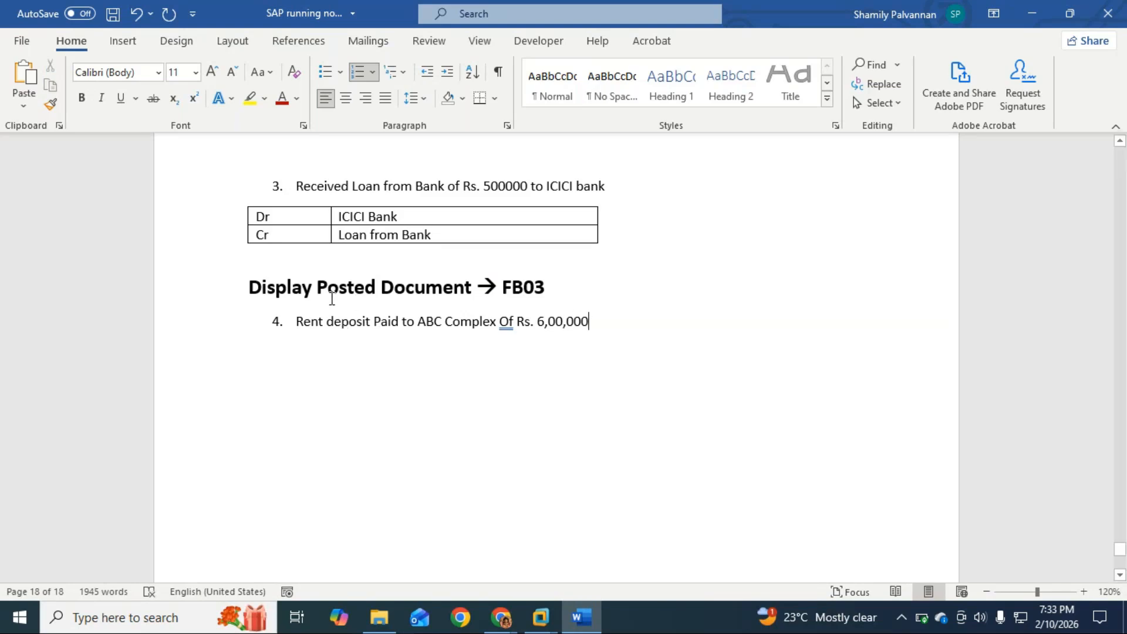
Change "Of" to "of" in item 4 and append "from ICICIC bank" to the sentence.
left_click(508, 321)
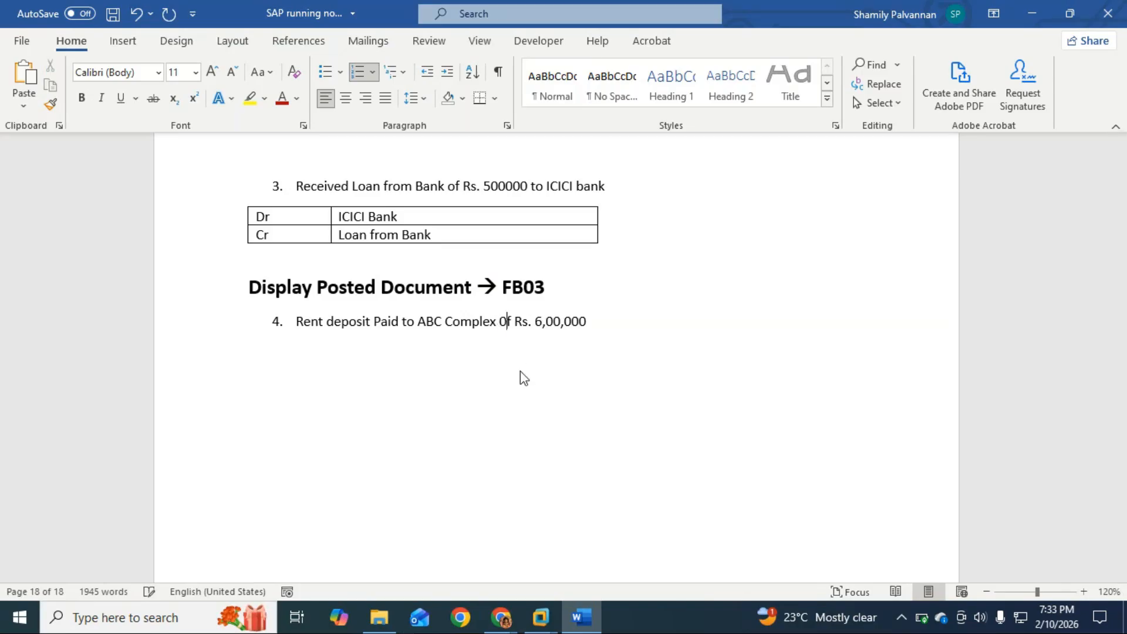
key("BackSpace")
type("o")
left_click(596, 317)
type("from ICICIC")
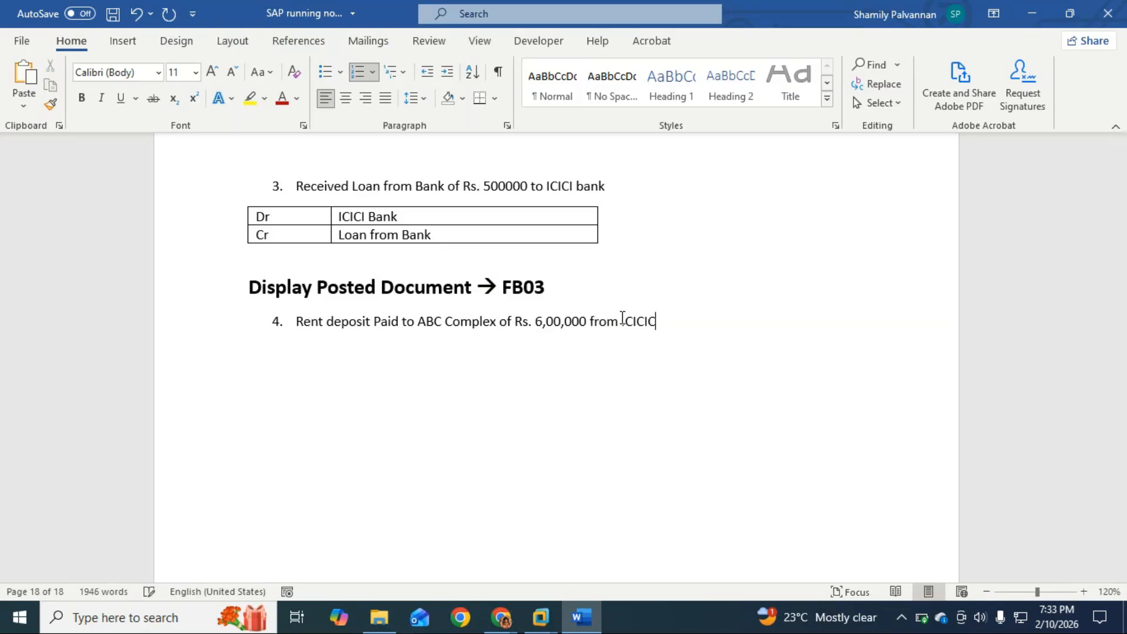
type(" bank")
Copy the Dr/Cr table of item 3 and paste it below item 4.
left_click_drag(579, 246, 273, 218)
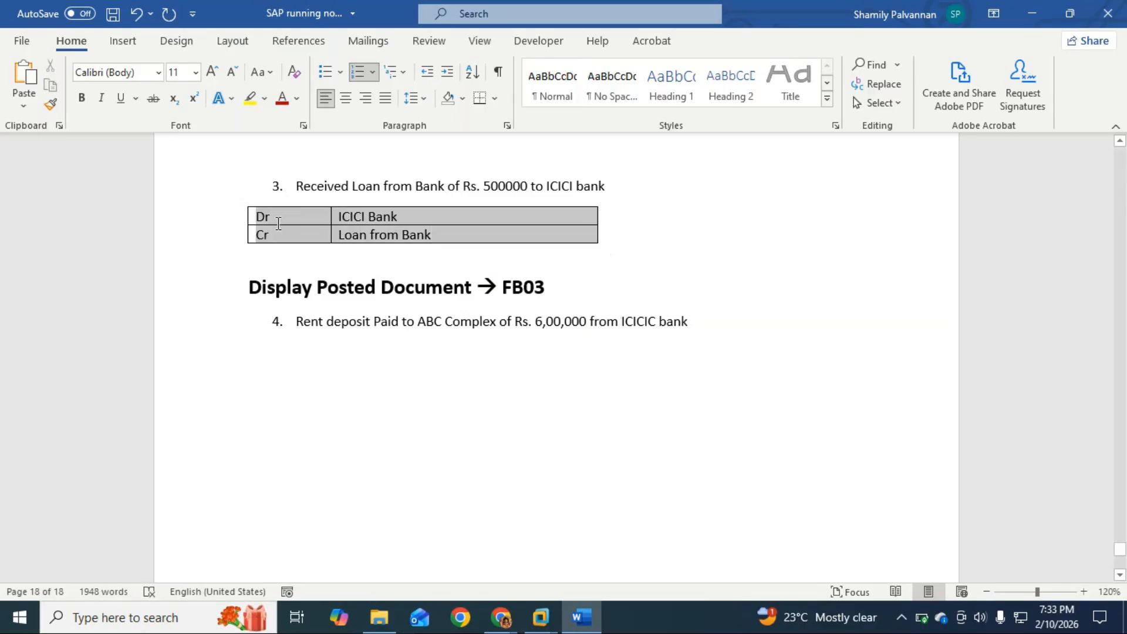
left_click(319, 350)
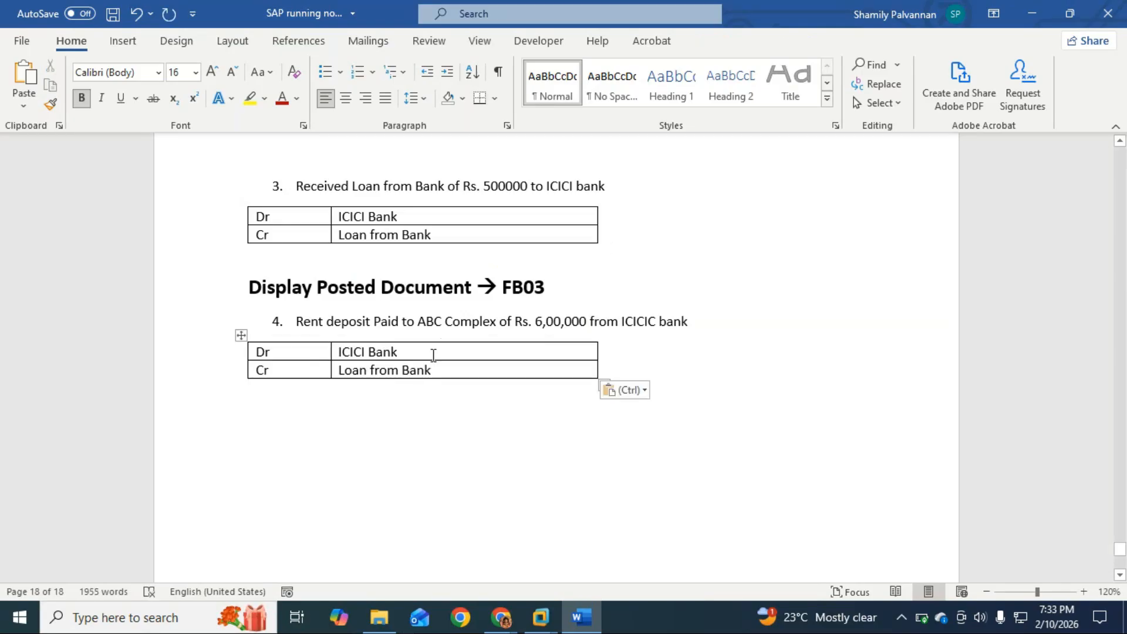
Replace the Cr entry in item 4's table with "ICICI Bank", copied from its Dr row.
left_click(433, 354)
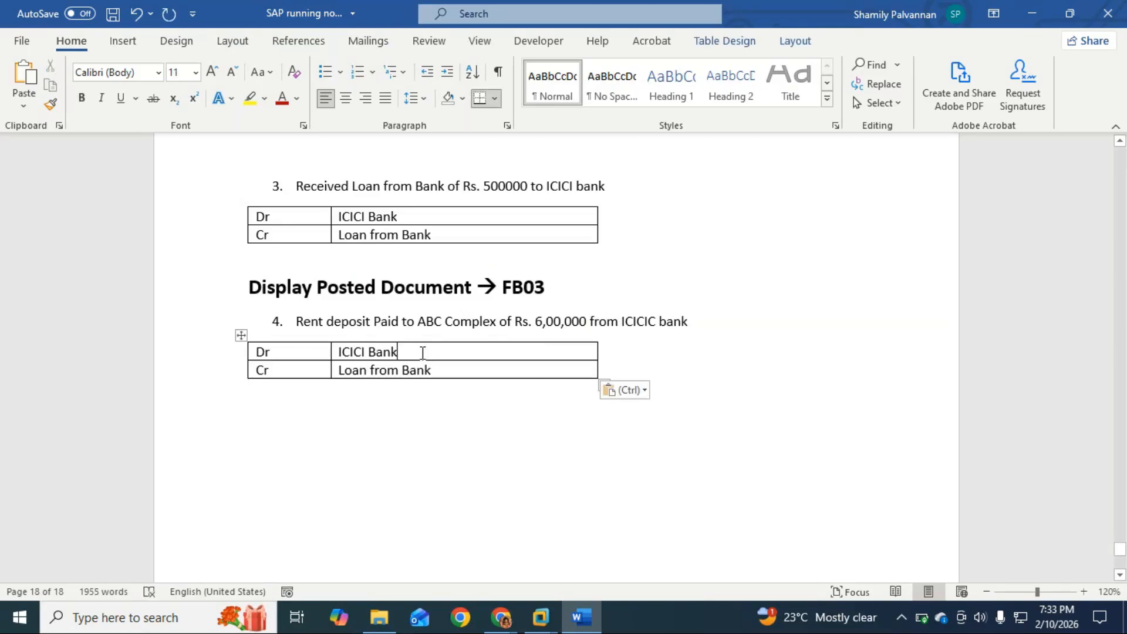
left_click_drag(423, 353, 340, 351)
key("ctrl+c")
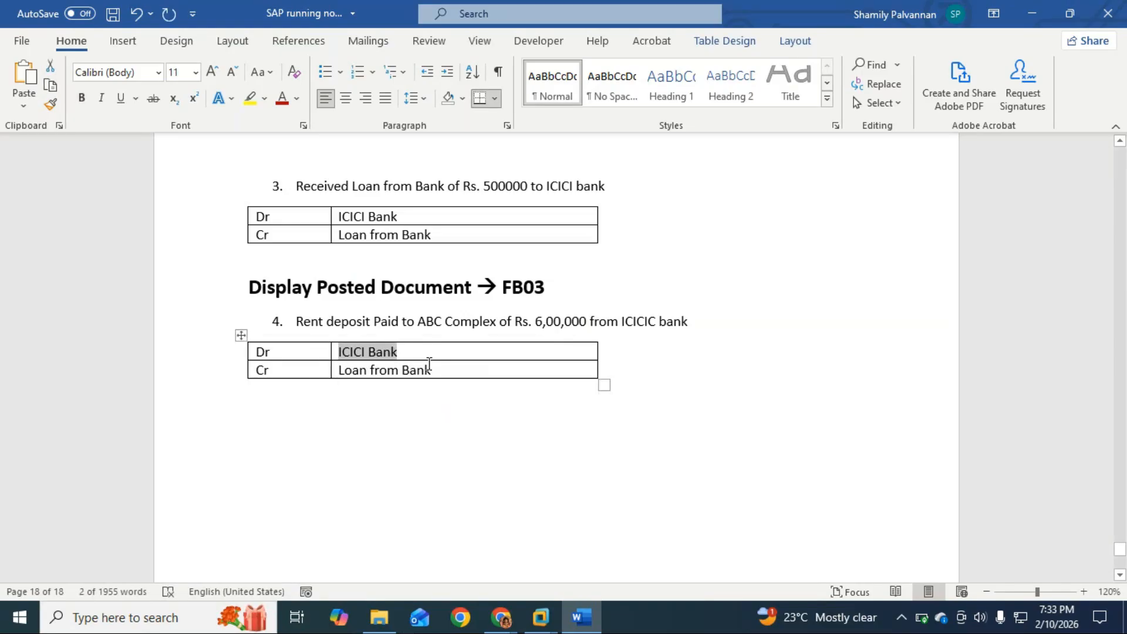
left_click(454, 374)
left_click(453, 374)
key("ctrl+v")
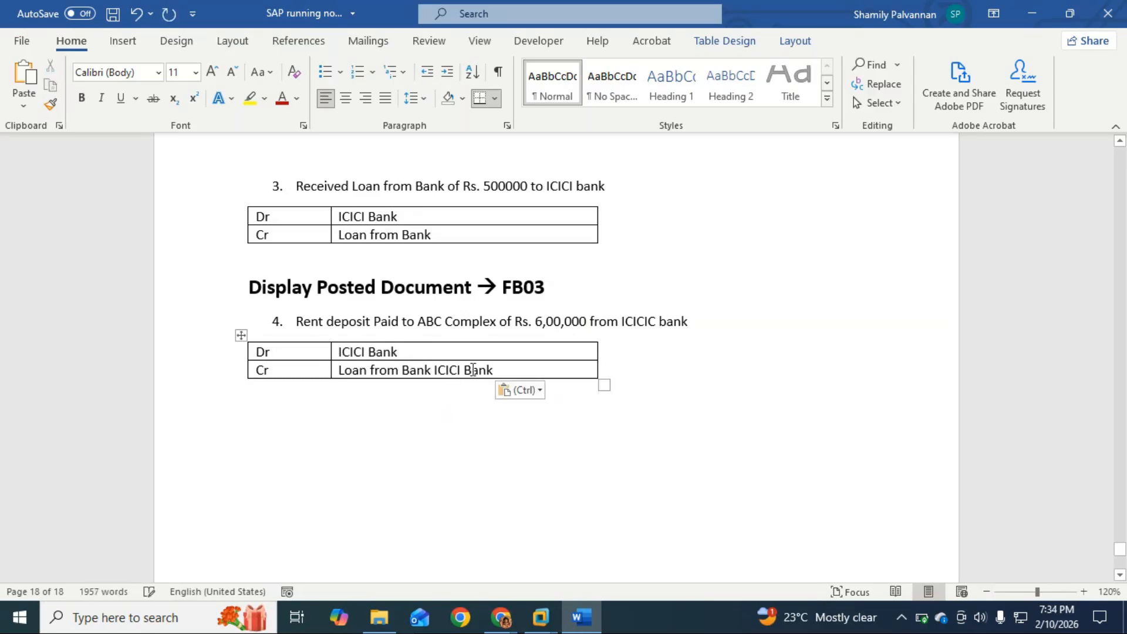
key("BackSpace")
key("BackSpace")
key("BackSpace")
key("BackSpace")
key("BackSpace")
key("BackSpace")
key("BackSpace")
key("BackSpace")
key("BackSpace")
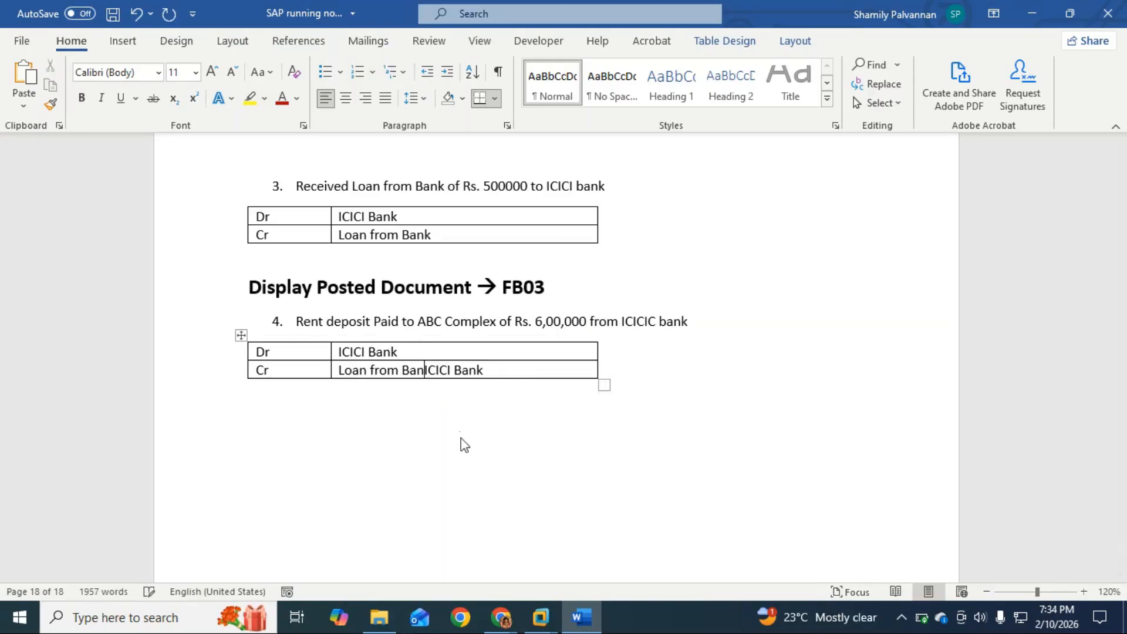
key("BackSpace")
key("BackSpace")
key("BackSpace")
key("BackSpace")
key("BackSpace")
key("BackSpace")
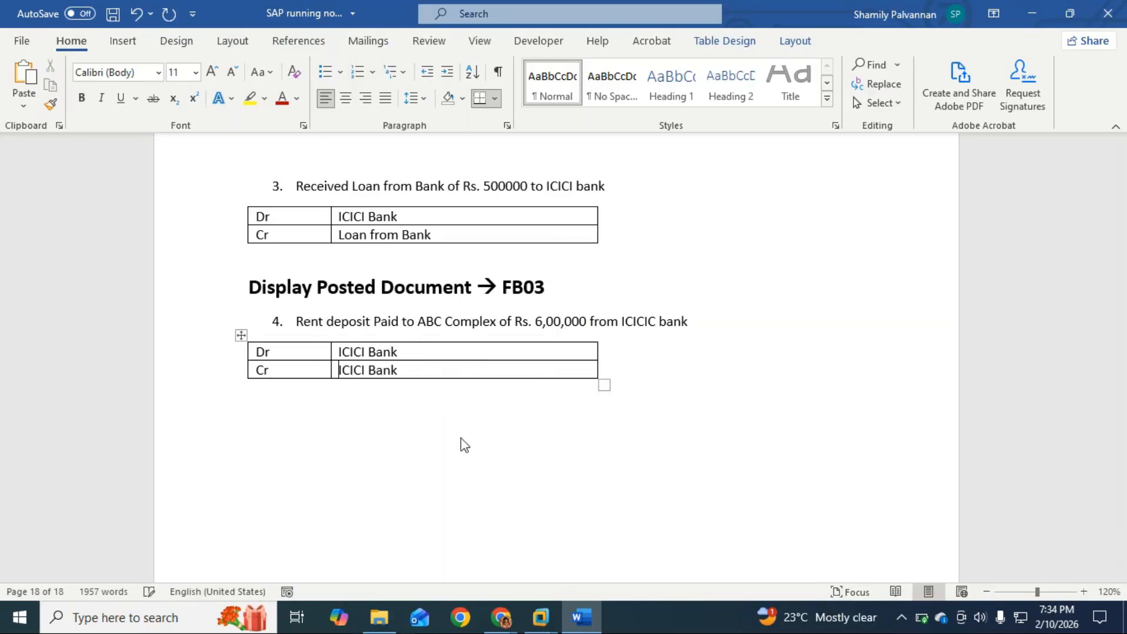
Replace the Dr entry in item 4's table with "ABC Complex".
left_click_drag(400, 352, 338, 352)
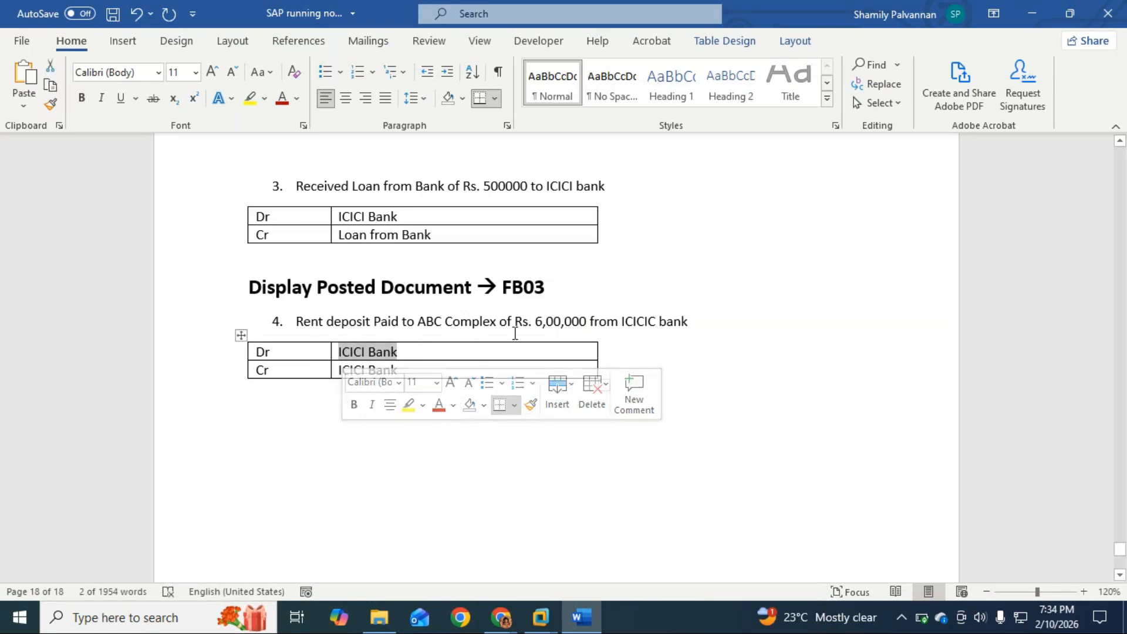
left_click_drag(499, 321, 330, 354)
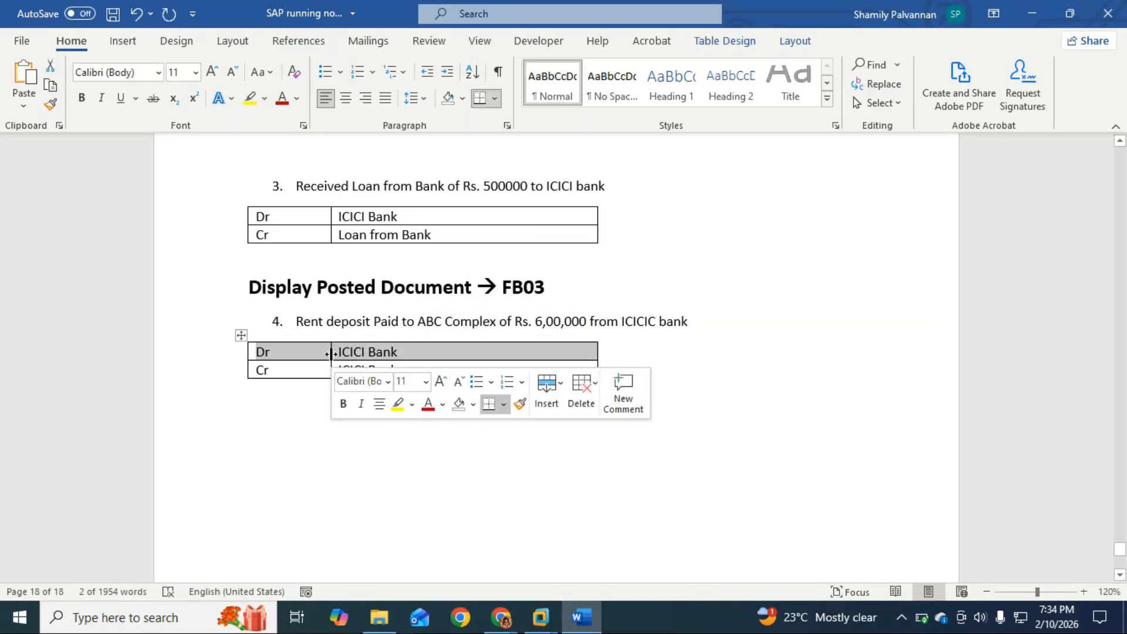
left_click(381, 353)
left_click_drag(400, 351, 340, 352)
type("ABC Complex")
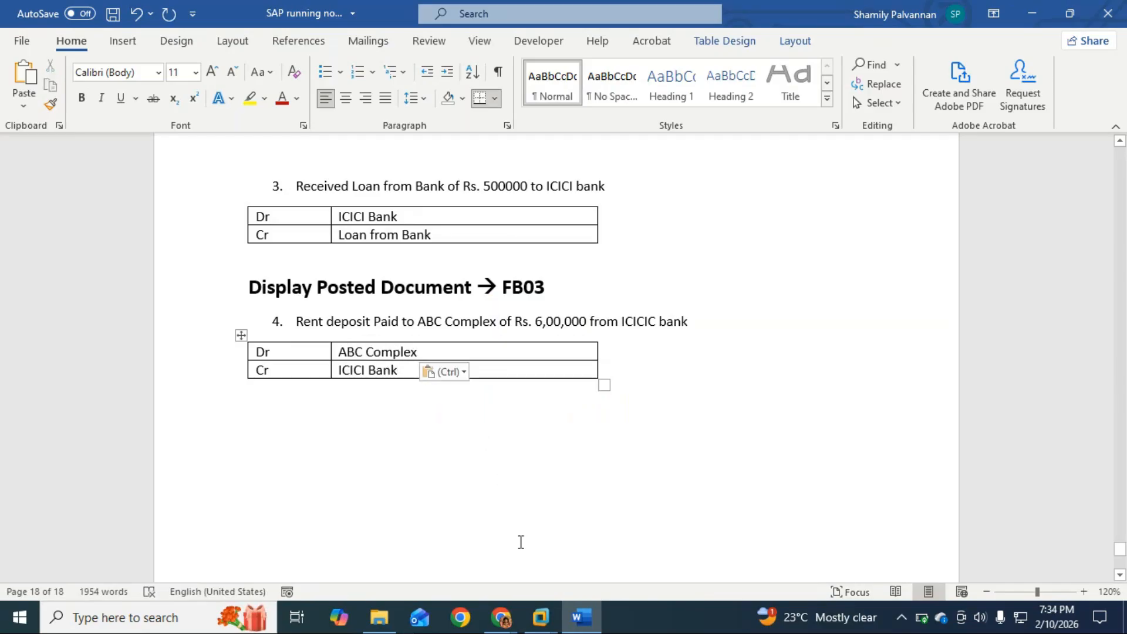
Switch to the SAP session and open the G/L account posting transaction with /nf-02.
mouse_move(545, 615)
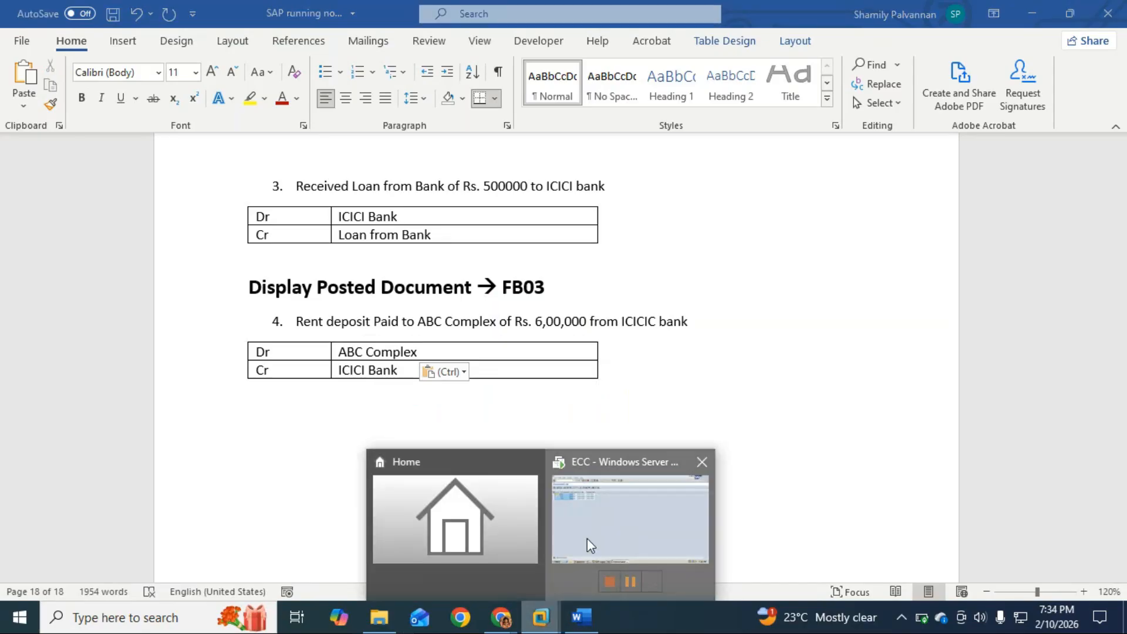
left_click(588, 538)
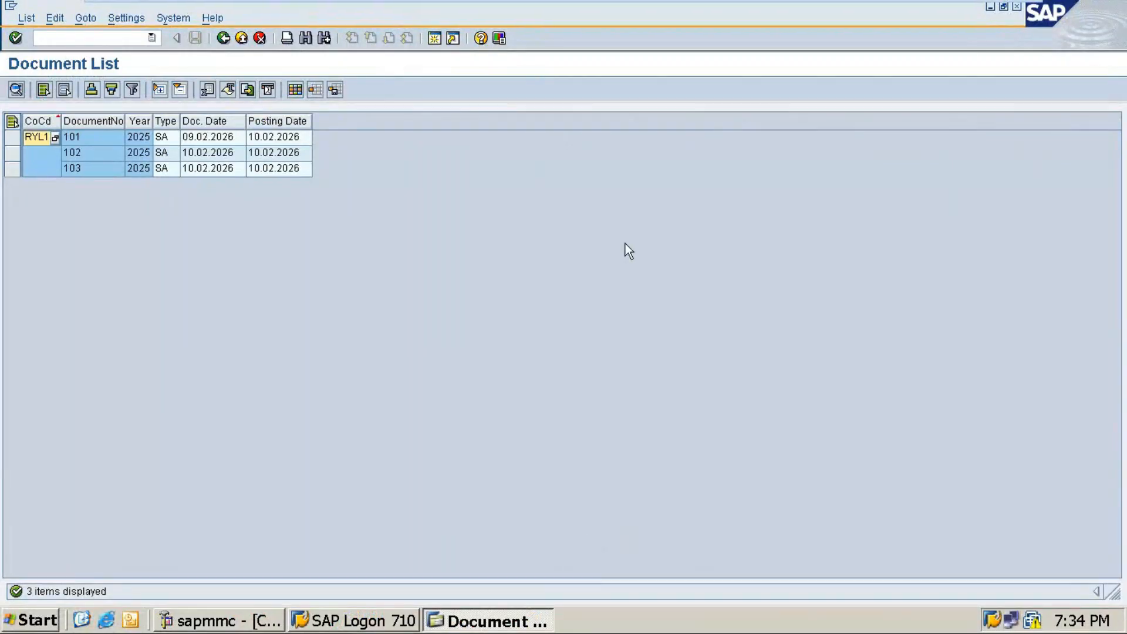
left_click(79, 39)
type("d-02")
key("Home")
type("/n")
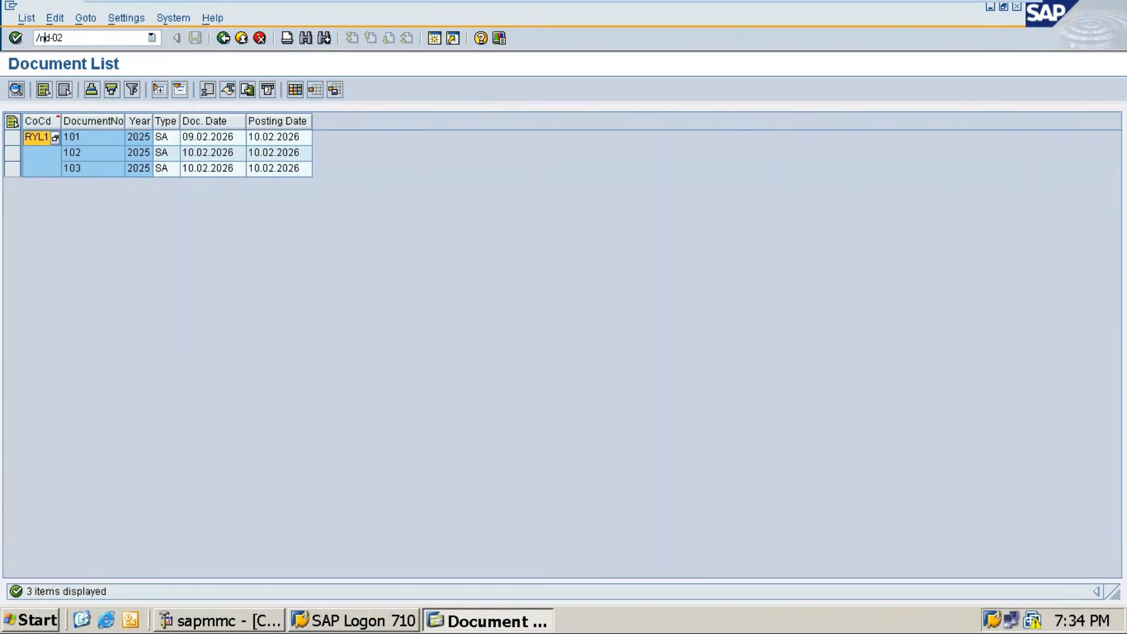
key("Delete")
key("Delete")
type("f-")
key("Return")
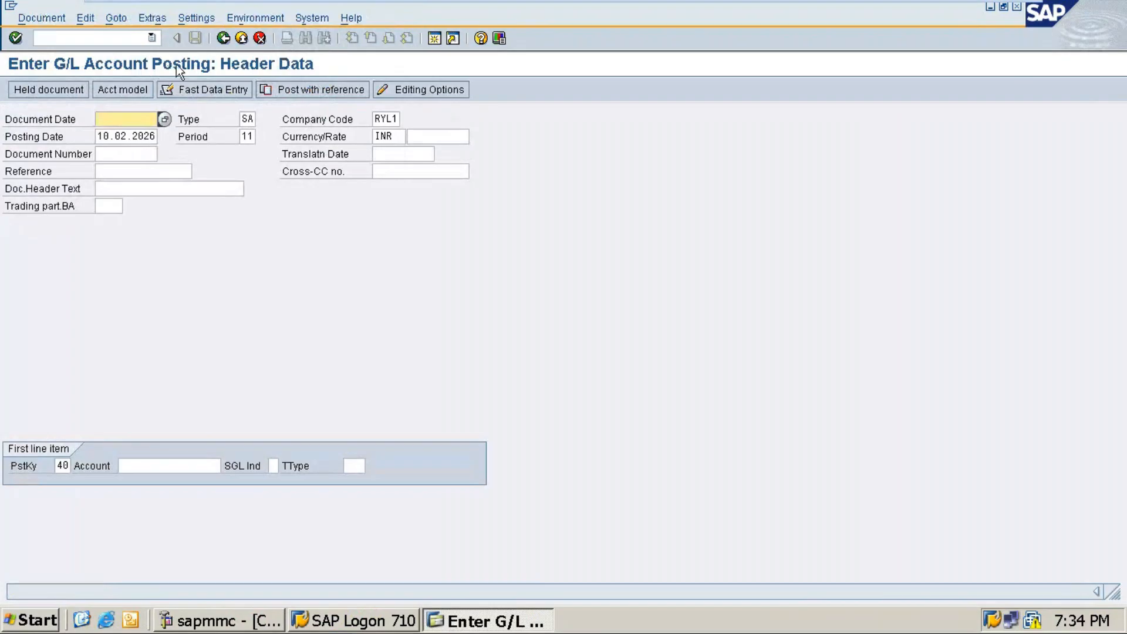
Set the document date of the G/L posting to 10.02.2026.
left_click(166, 118)
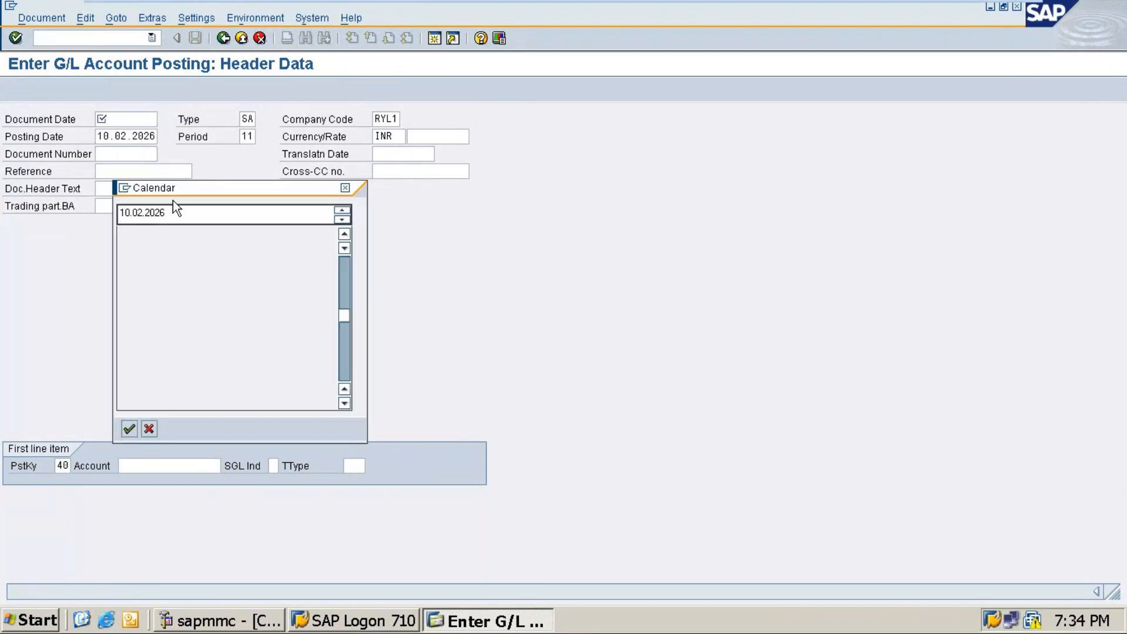
double_click(196, 325)
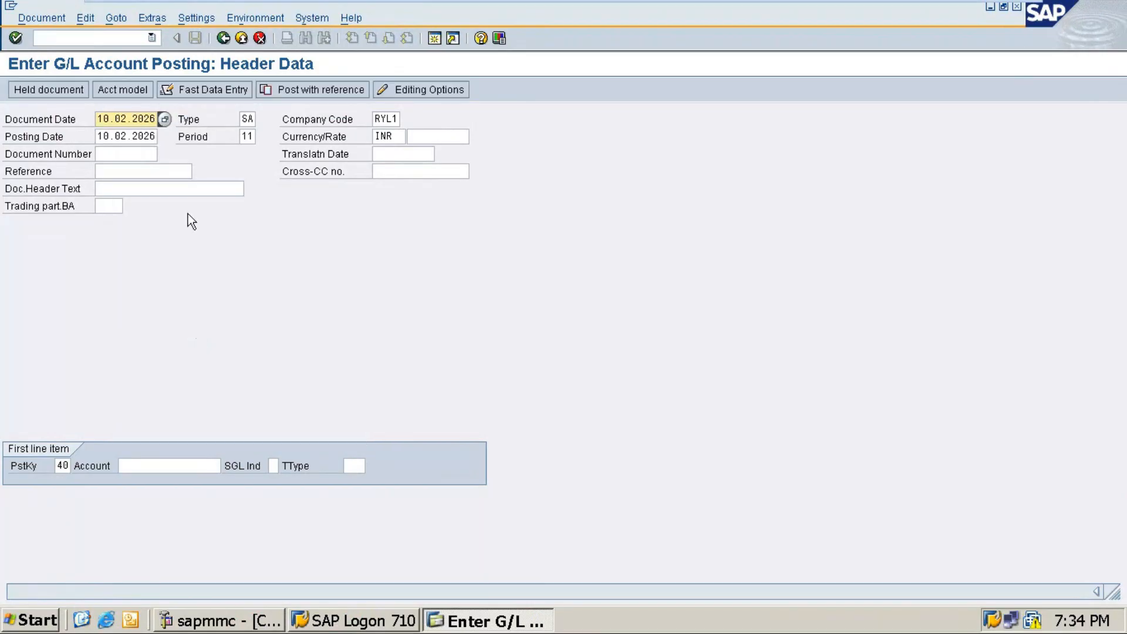
Look up the list of G/L accounts in company code RYL1 for the first line item, then close it.
left_click(130, 465)
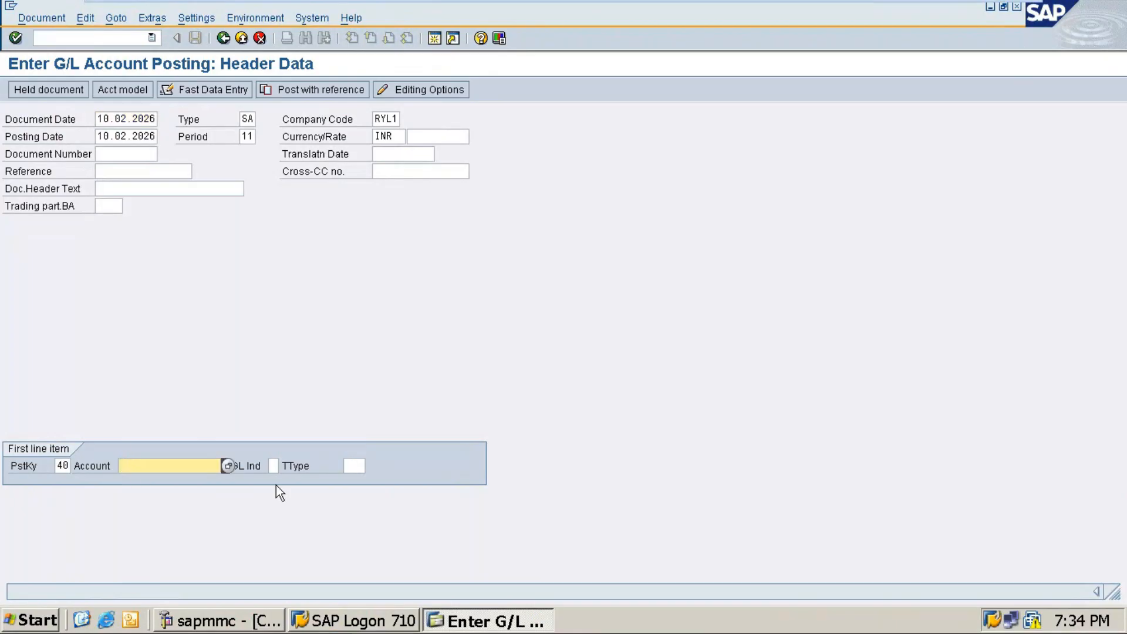
left_click(228, 466)
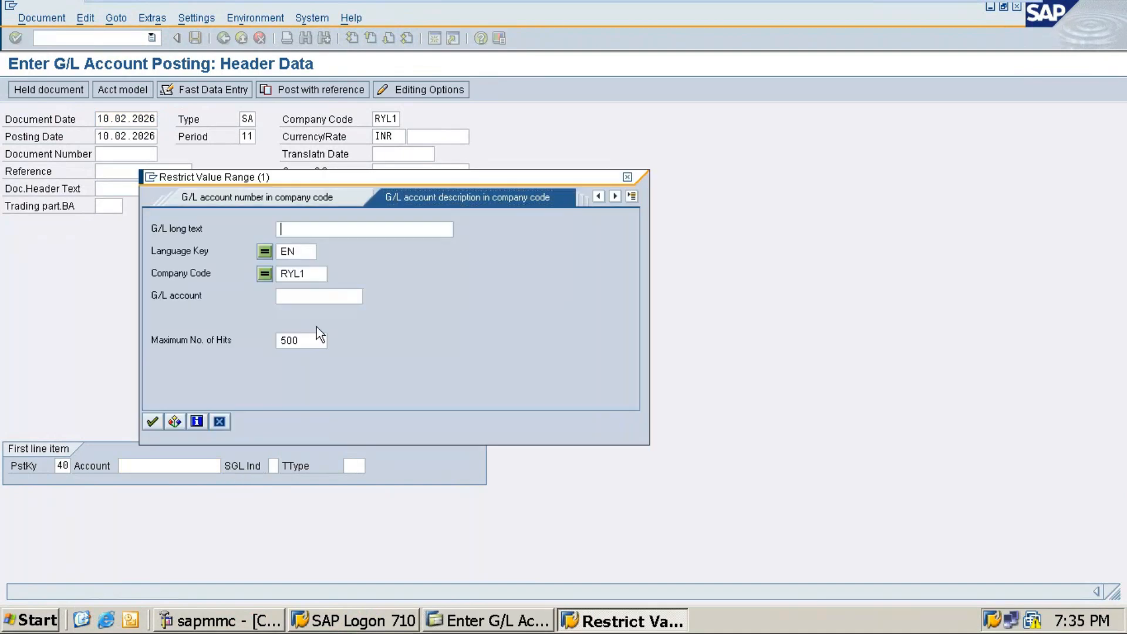
key("Return")
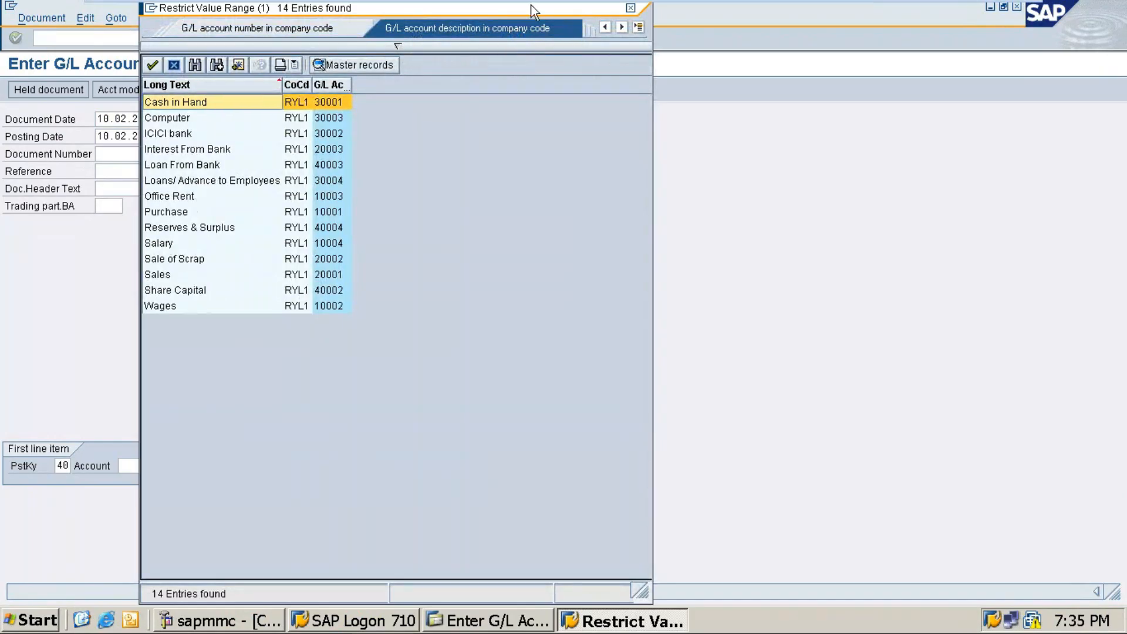
left_click(630, 8)
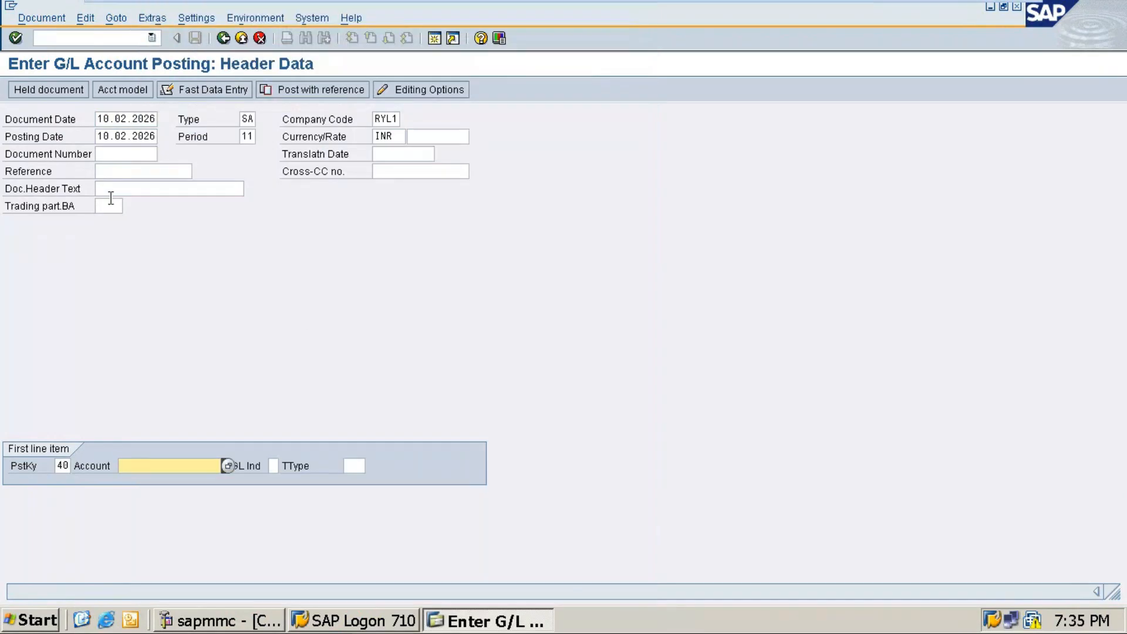
Open transaction FS00 in a new session to edit G/L accounts centrally.
left_click(49, 36)
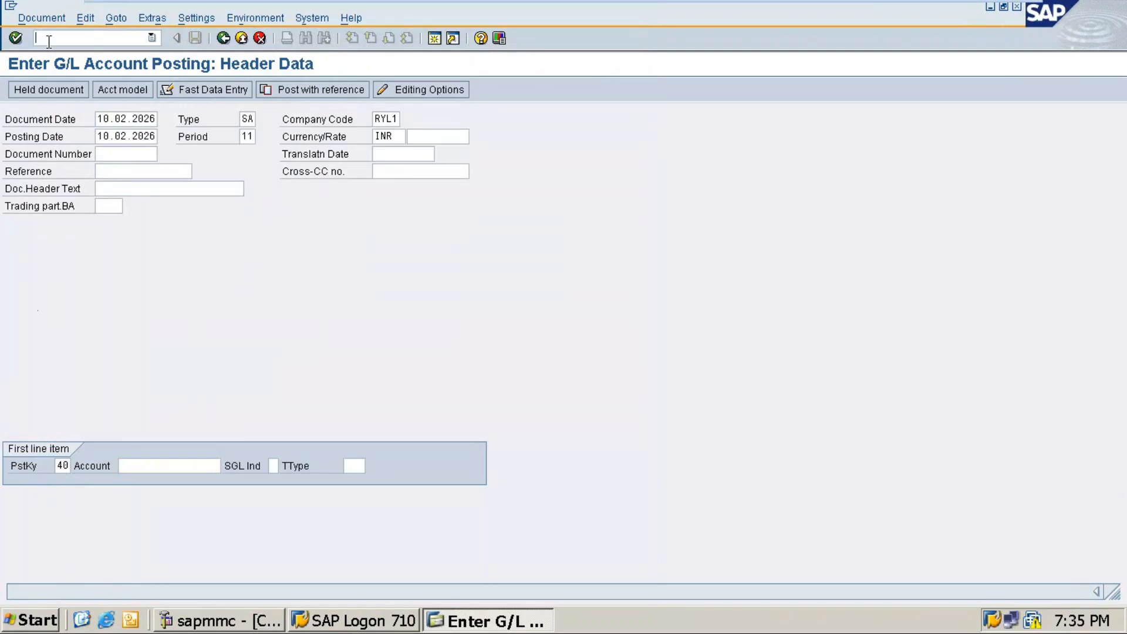
type("/ofs00")
key("Return")
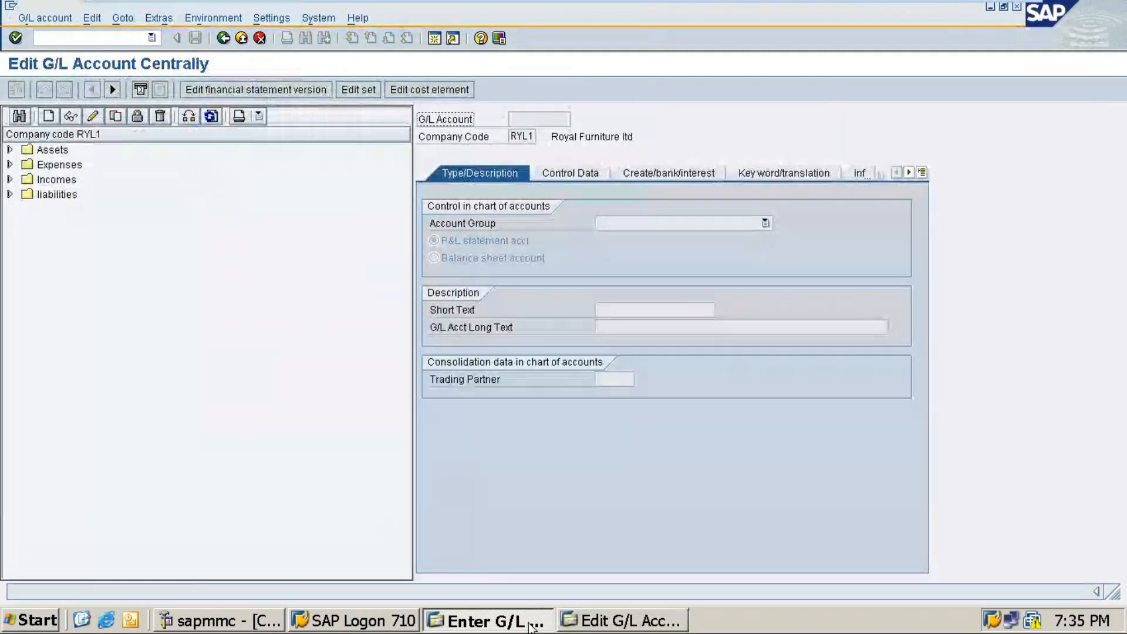
left_click(611, 619)
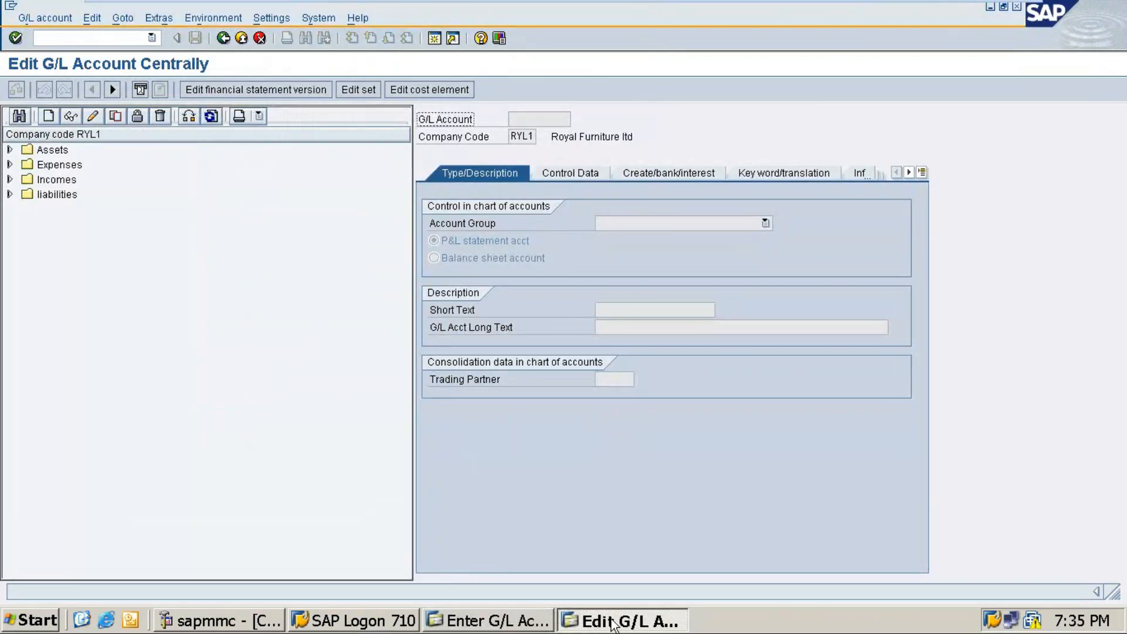
left_click(513, 622)
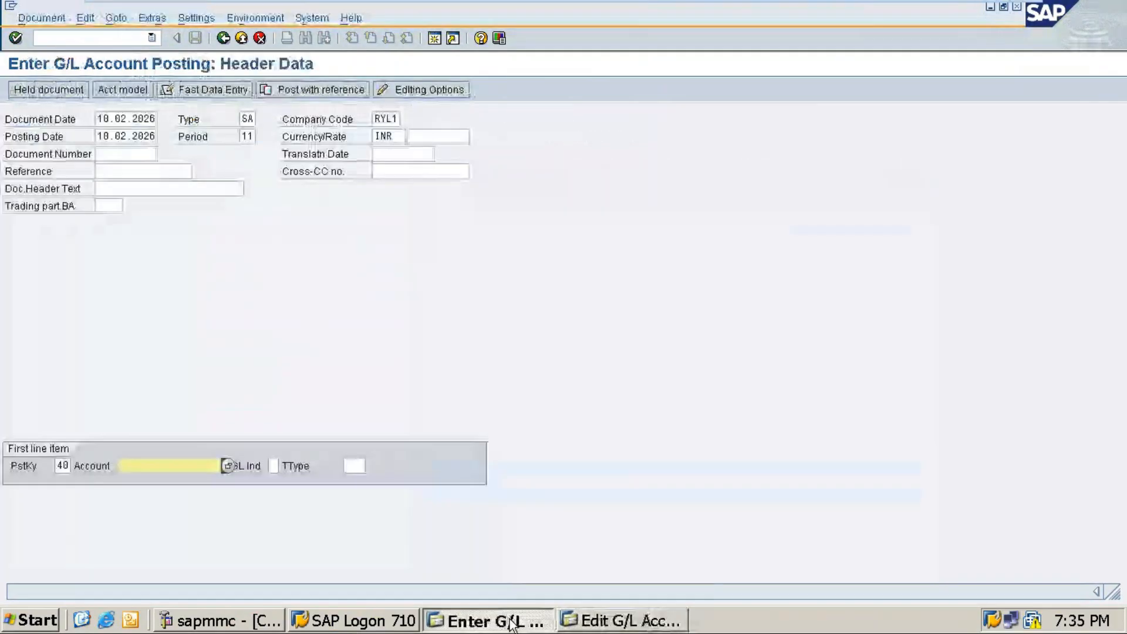
left_click(631, 622)
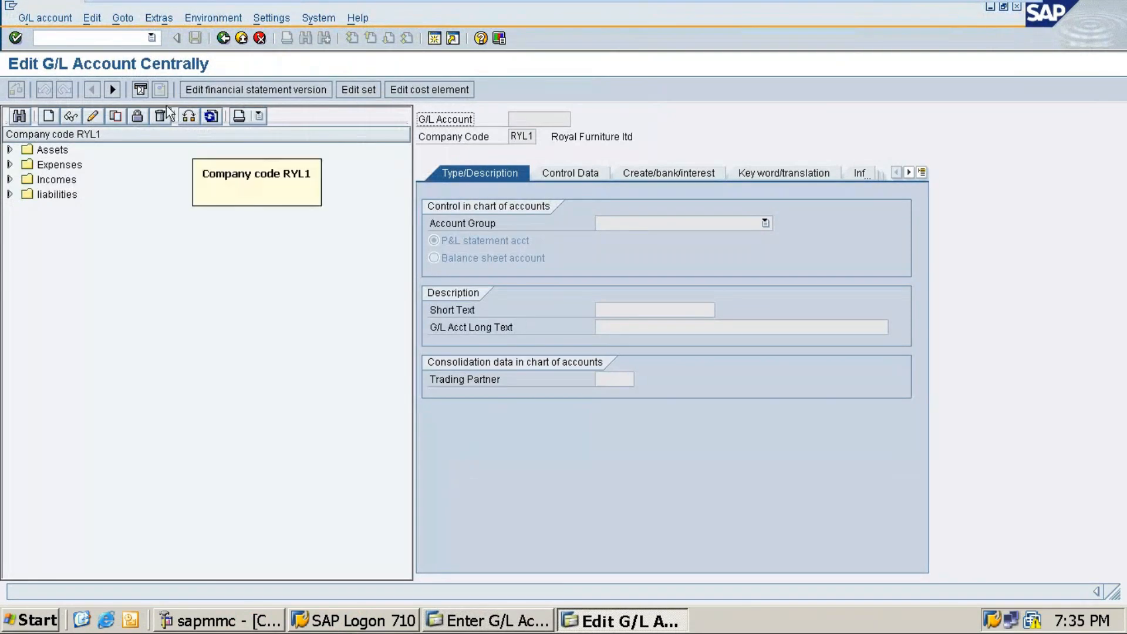
Check the existing liabilities accounts and begin a new G/L account 40005 in company code RYL1.
left_click(49, 116)
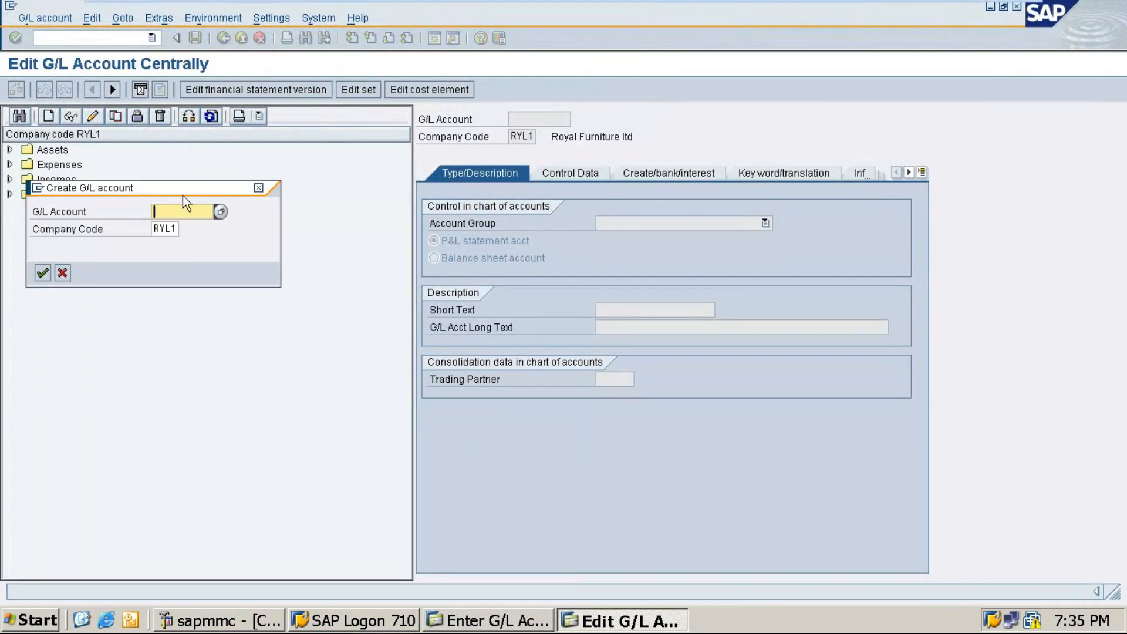
left_click(259, 190)
left_click(9, 194)
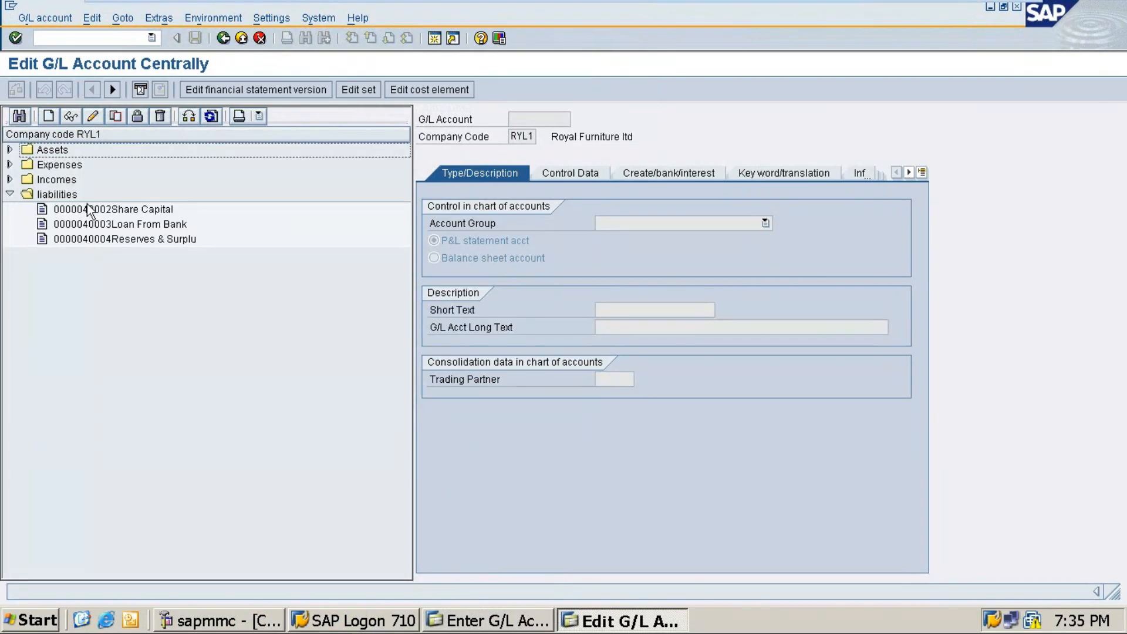
left_click(48, 116)
type("4000")
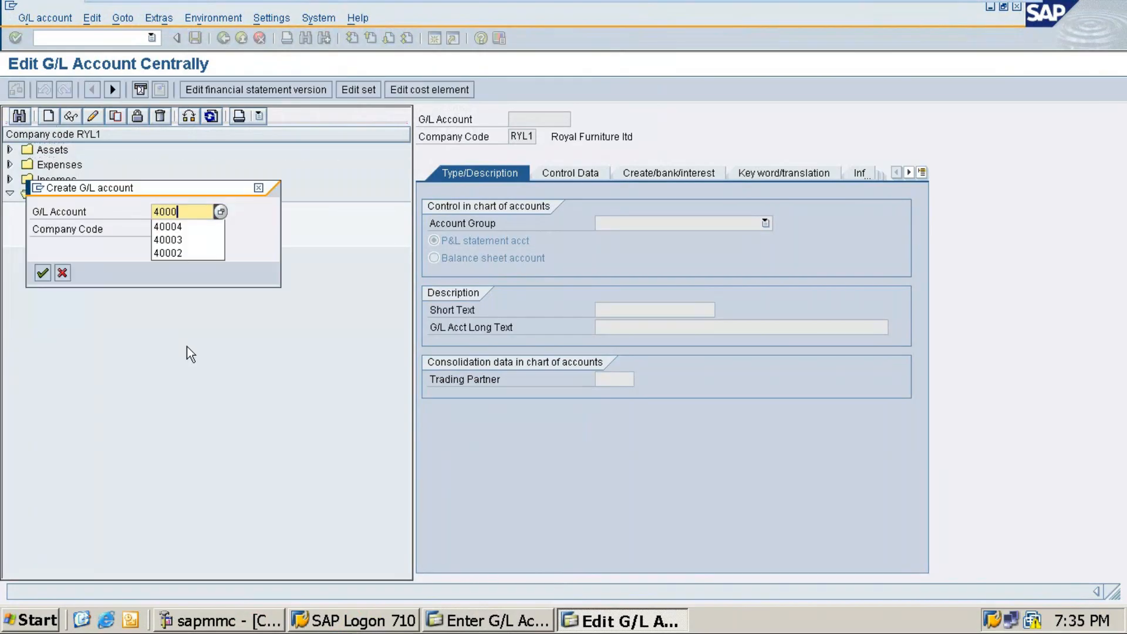
type("5")
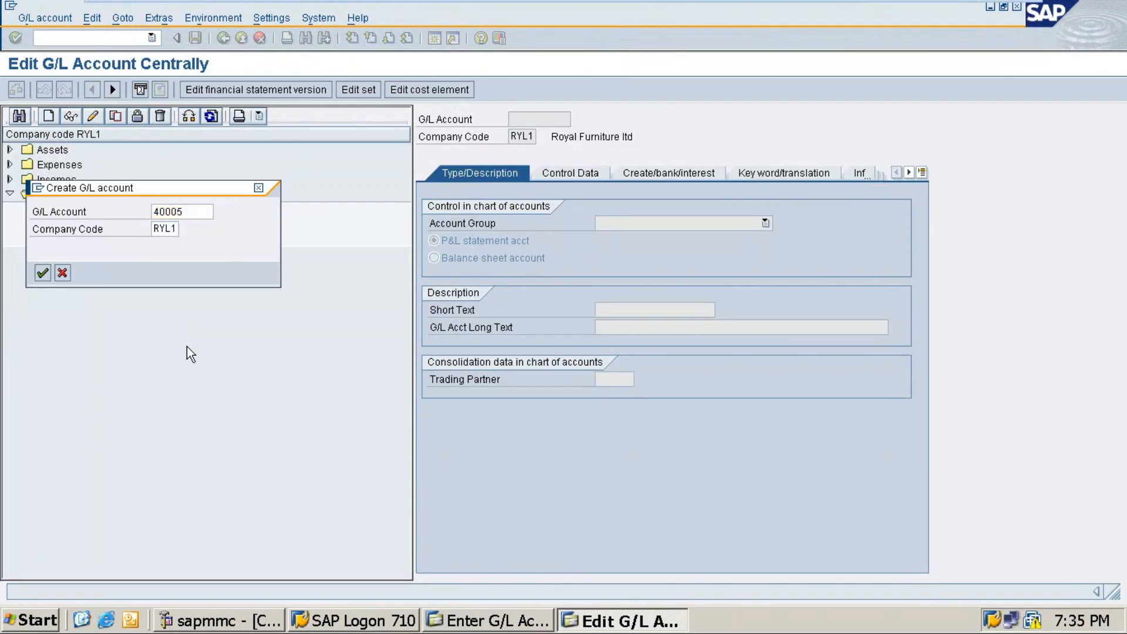
key("Return")
Assign the new account to the liabilities account group and make it a balance sheet account.
left_click(604, 223)
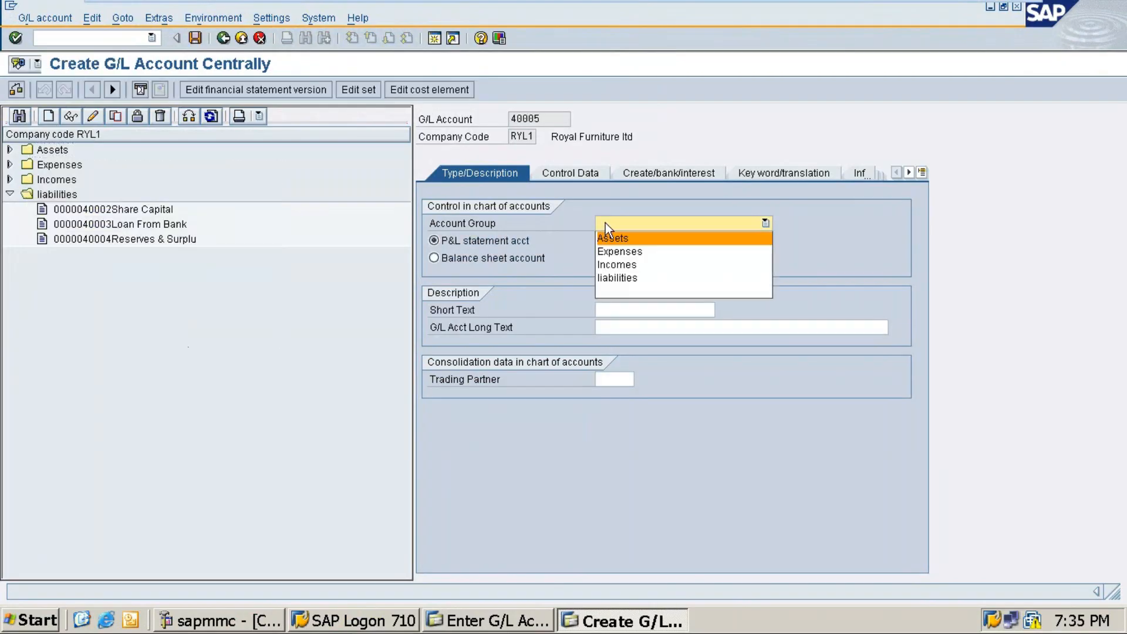
left_click(620, 281)
left_click(509, 257)
Enter "Rent Deposit" as both the short text and the long text of the new G/L account.
left_click(619, 311)
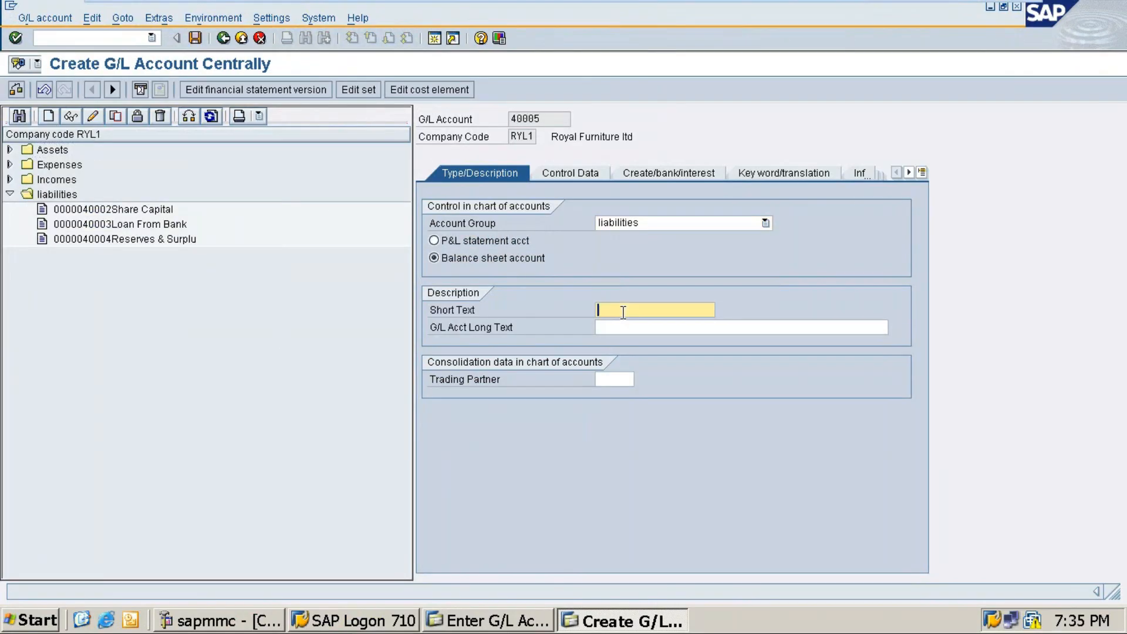
type("Ren")
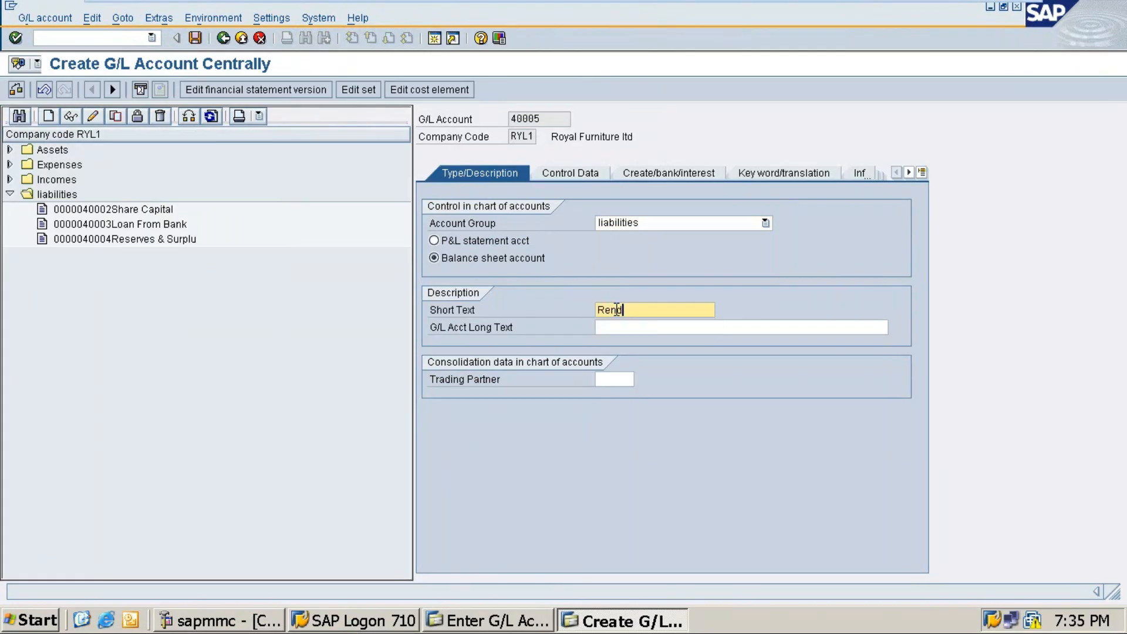
key("Down")
key("Return")
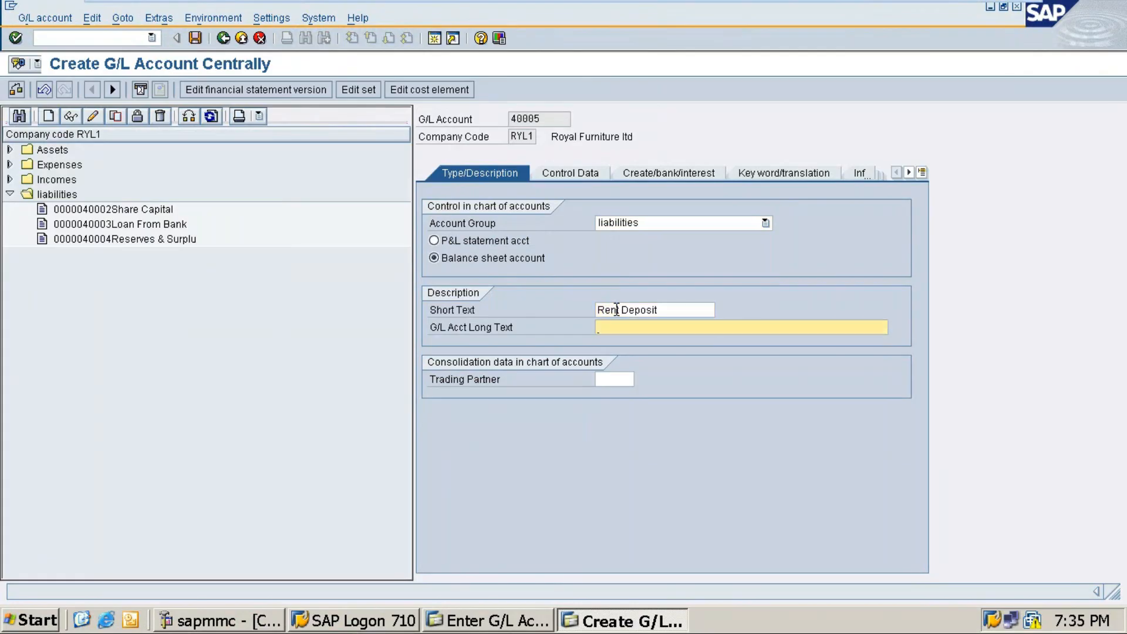
left_click(669, 308)
left_click_drag(669, 309, 565, 310)
key("ctrl+c")
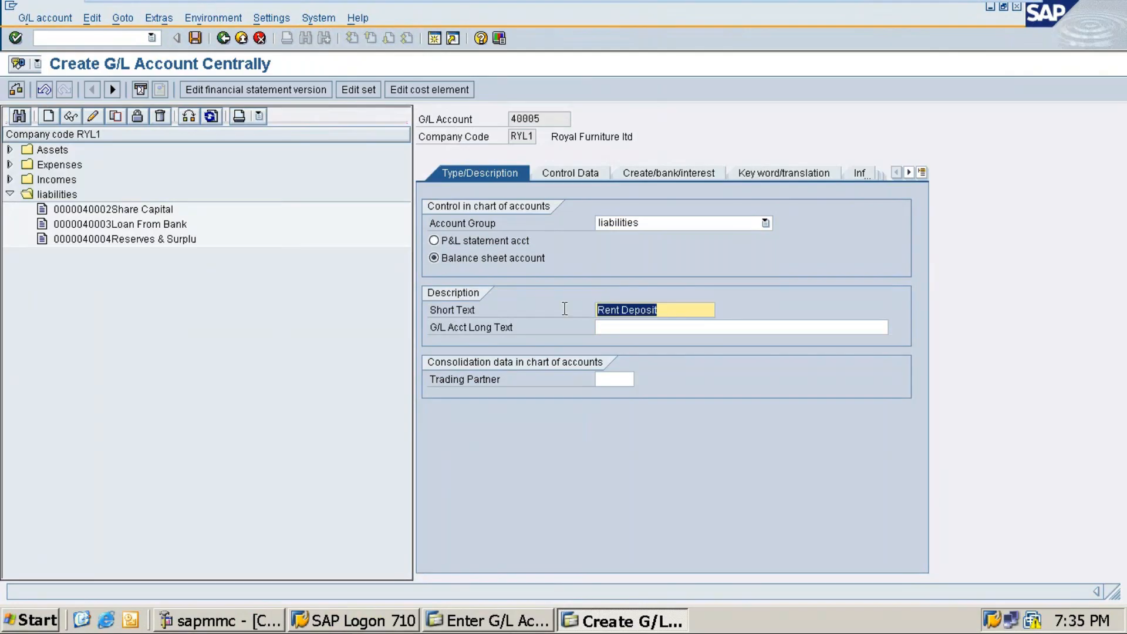
left_click(628, 326)
key("ctrl+v")
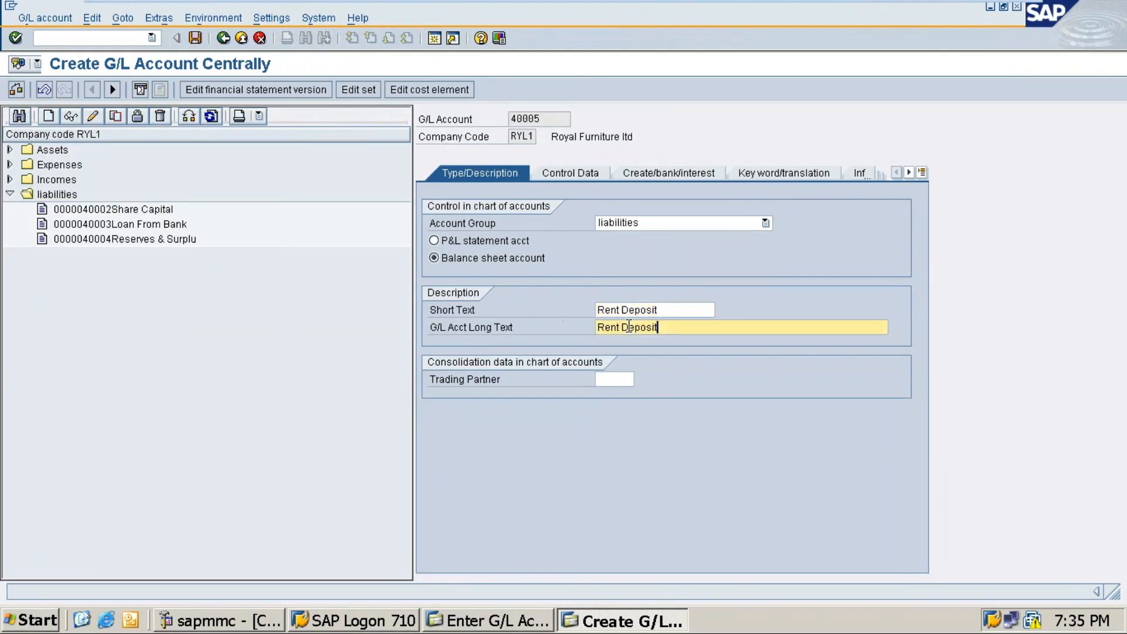
Set the new account's sort key to 001 in its control data.
left_click(567, 173)
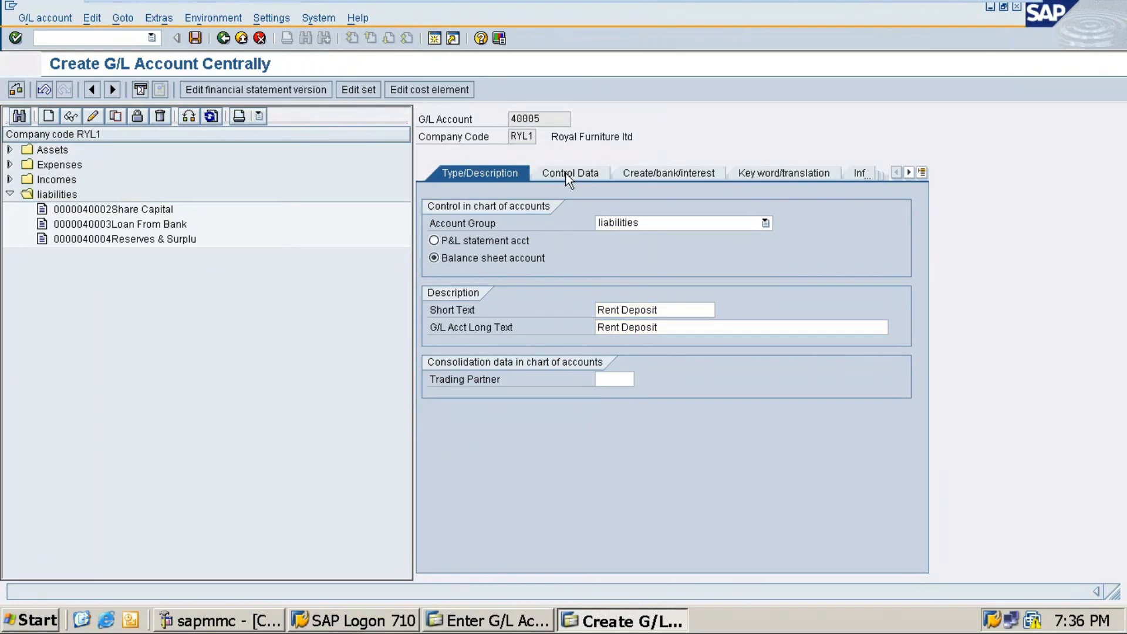
left_click(608, 483)
type("001")
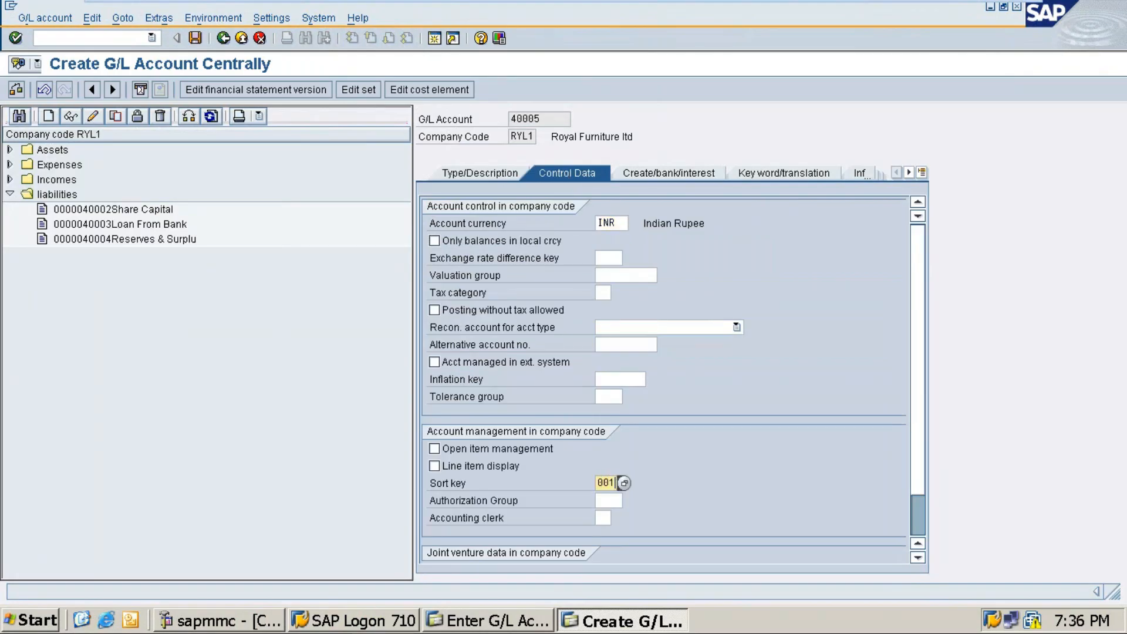
Assign field status group G001 to the new account and save it despite the warnings.
left_click(670, 175)
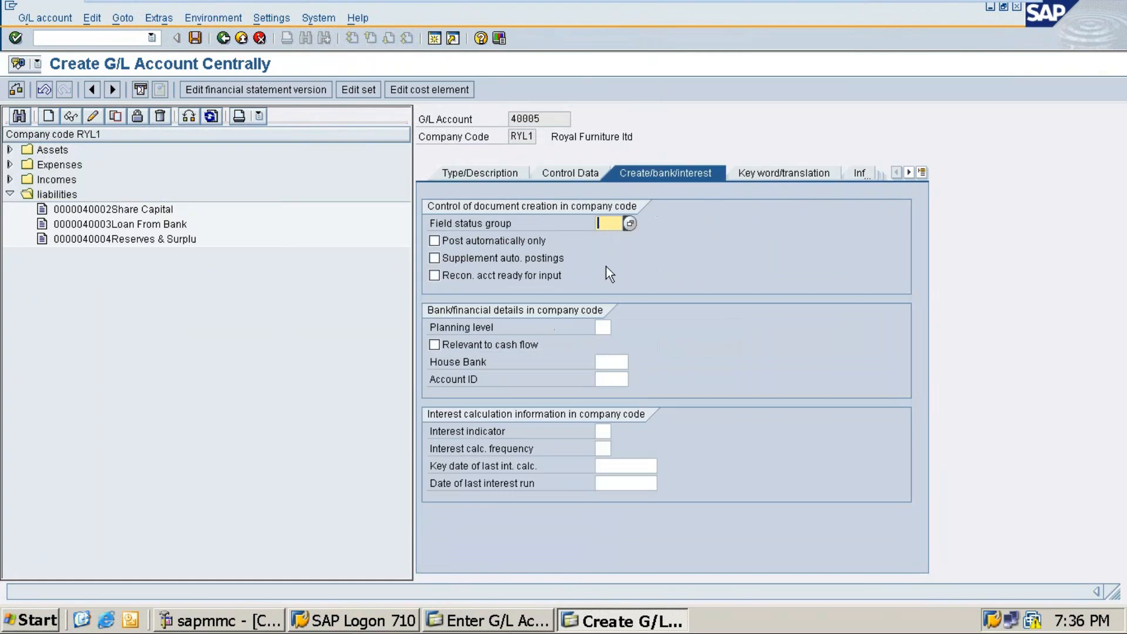
type("g001")
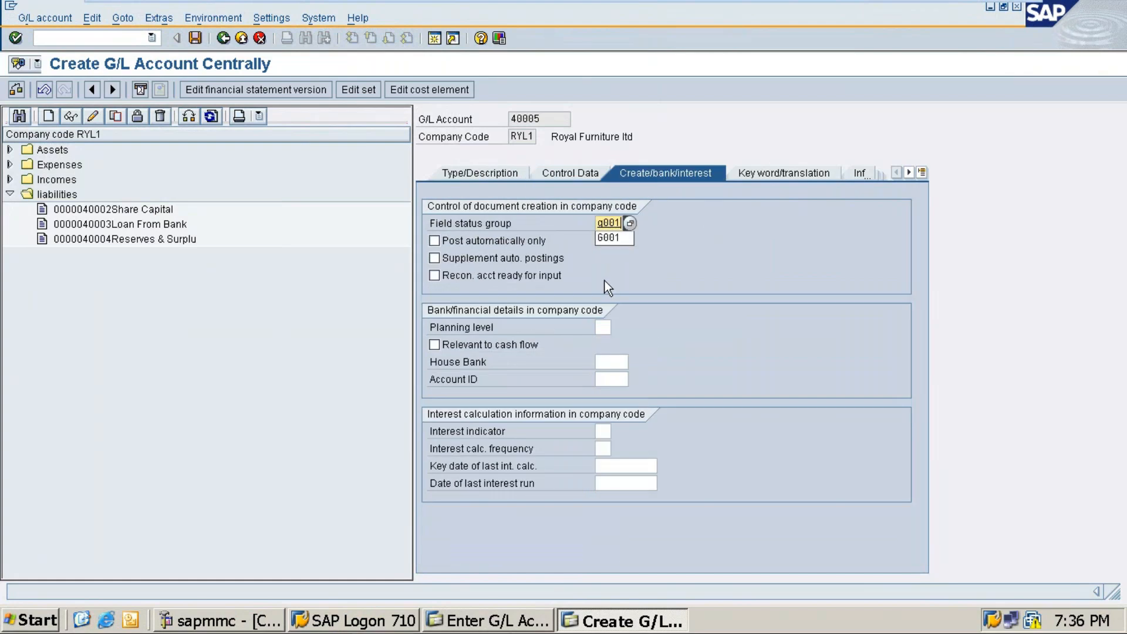
key("Return")
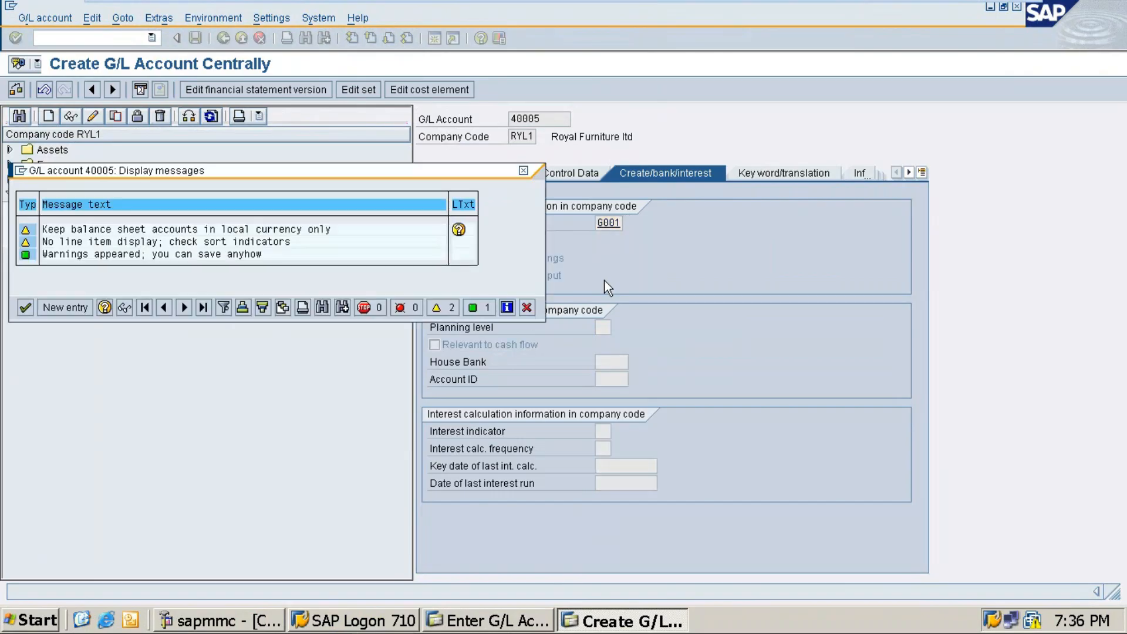
key("Return")
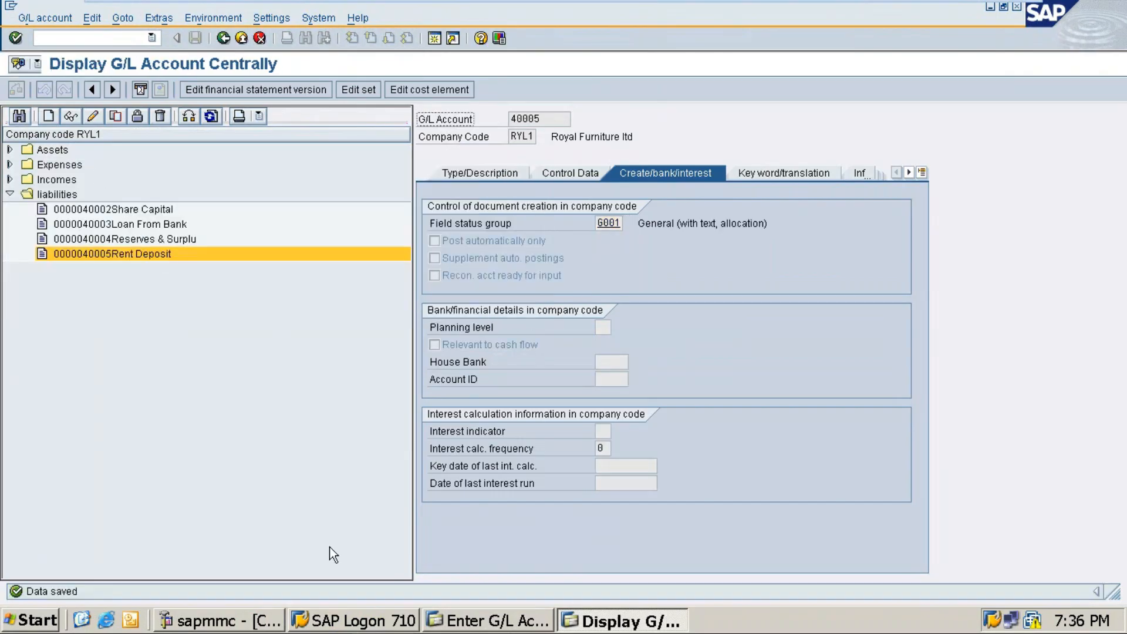
Return to the G/L account posting and choose Rent Deposit as the account of the first line item with posting key 40.
left_click(469, 622)
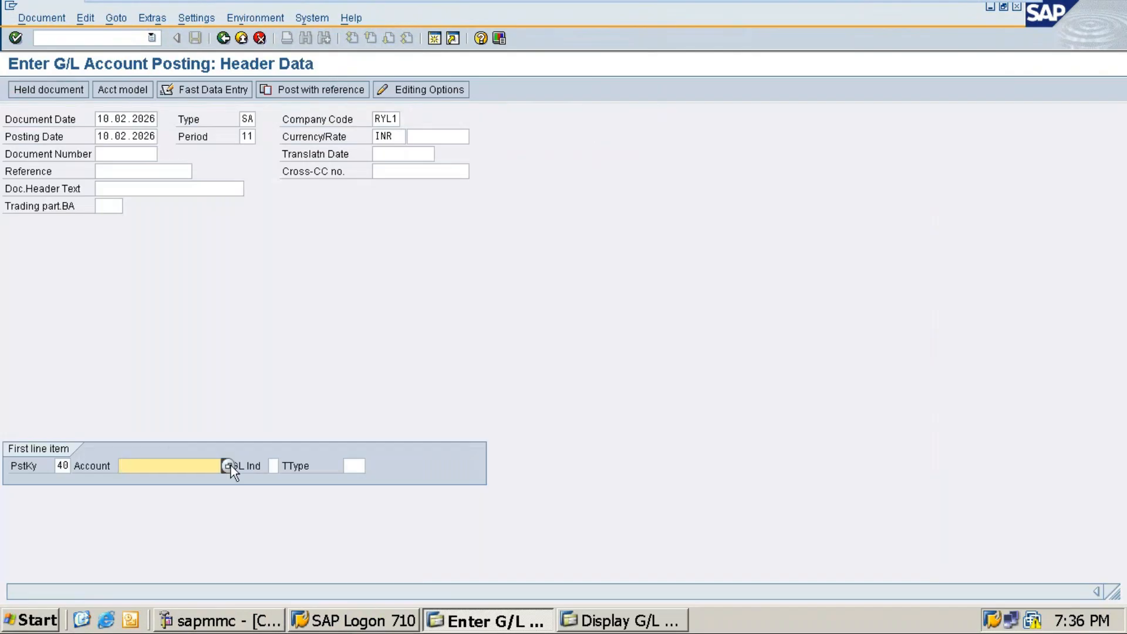
key("Return")
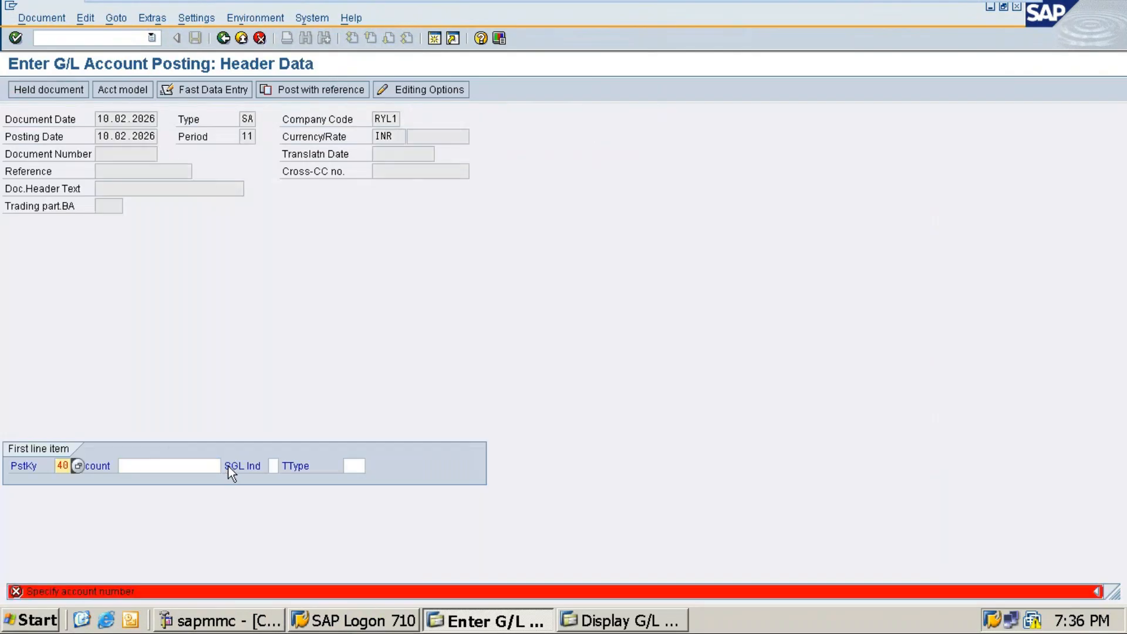
left_click(163, 465)
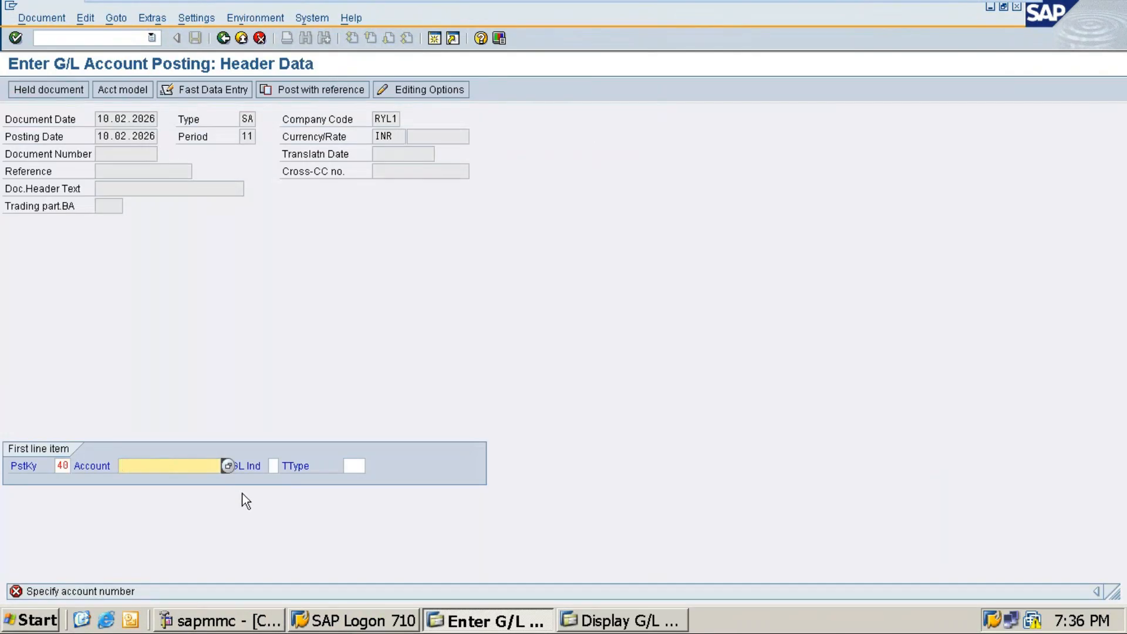
left_click(223, 468)
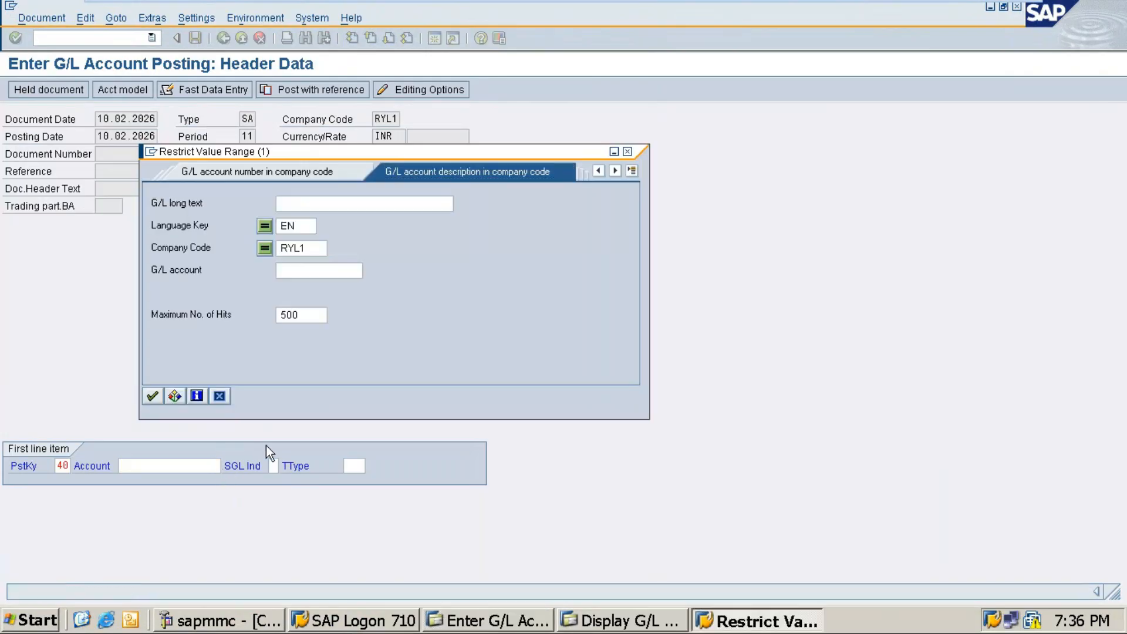
key("Return")
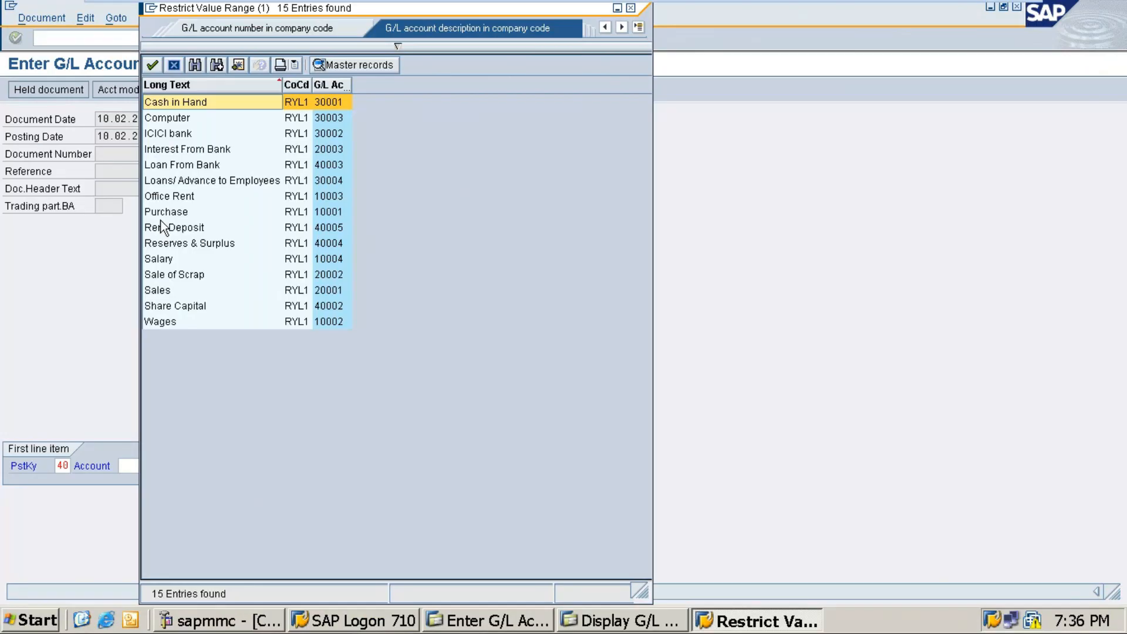
left_click(163, 198)
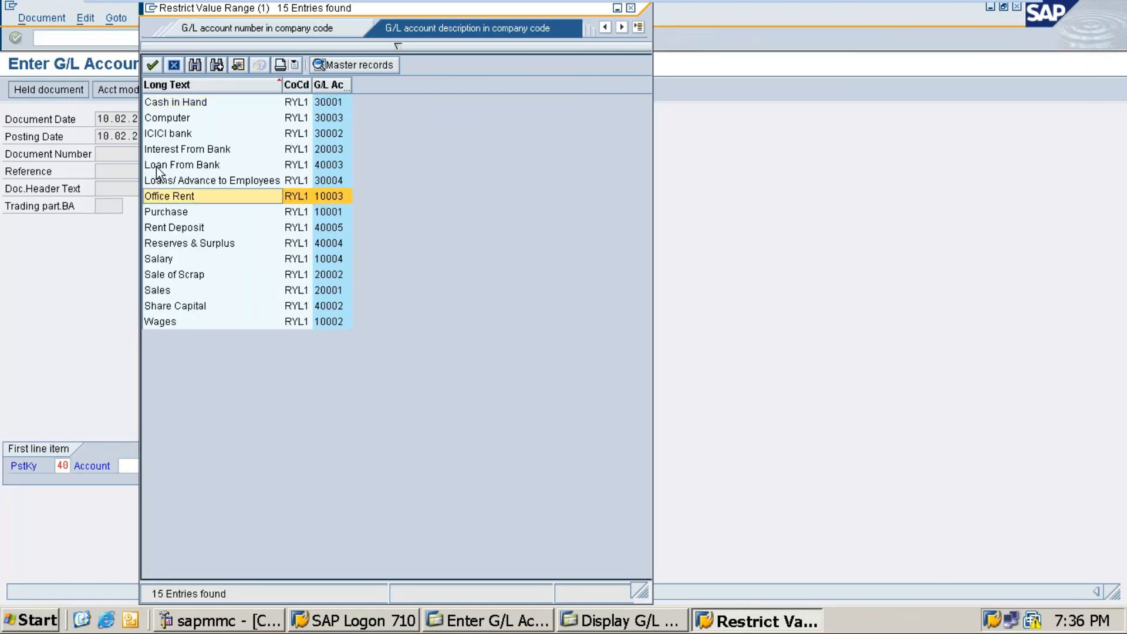
double_click(156, 229)
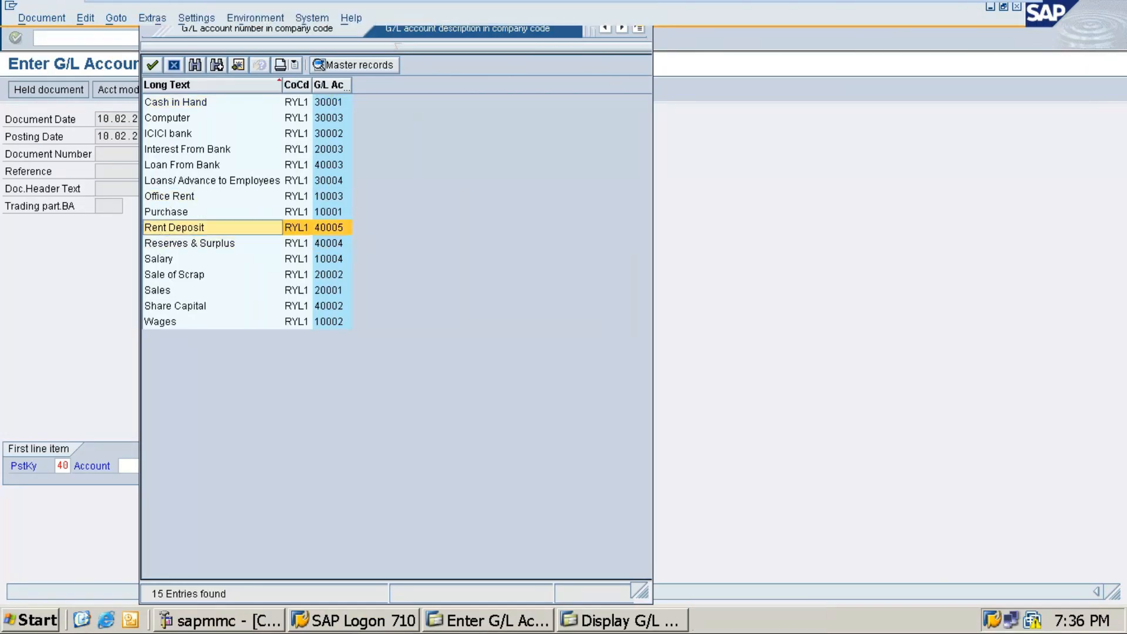
key("Return")
Enter an amount of 600000 and the text "Rent Deposit paid by Bank" for the debit line item.
type("60")
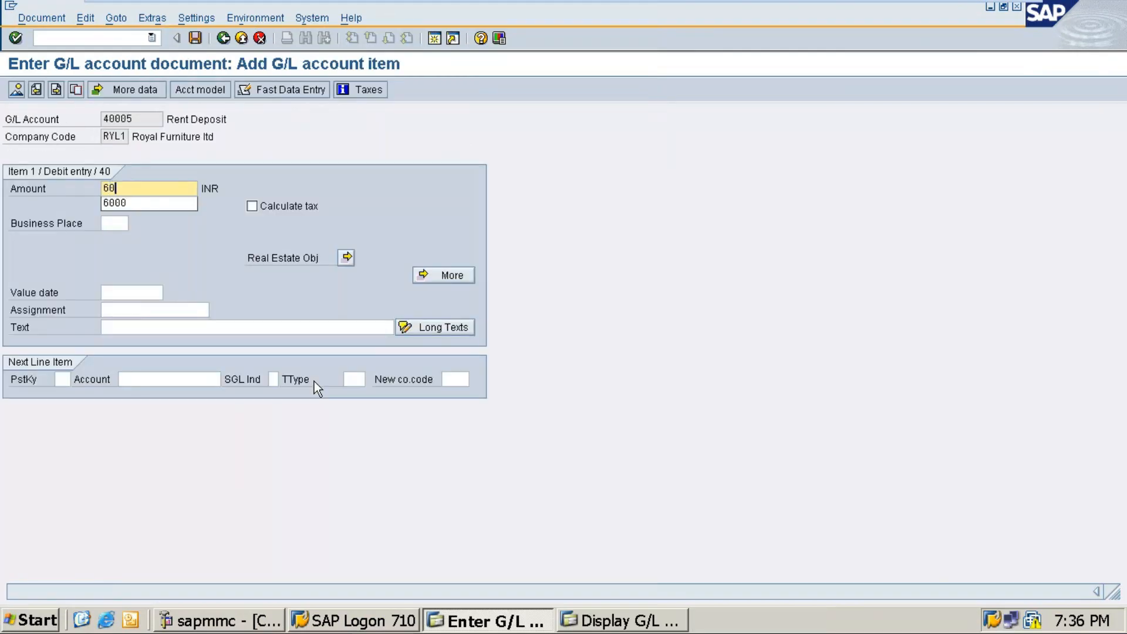
type("0000")
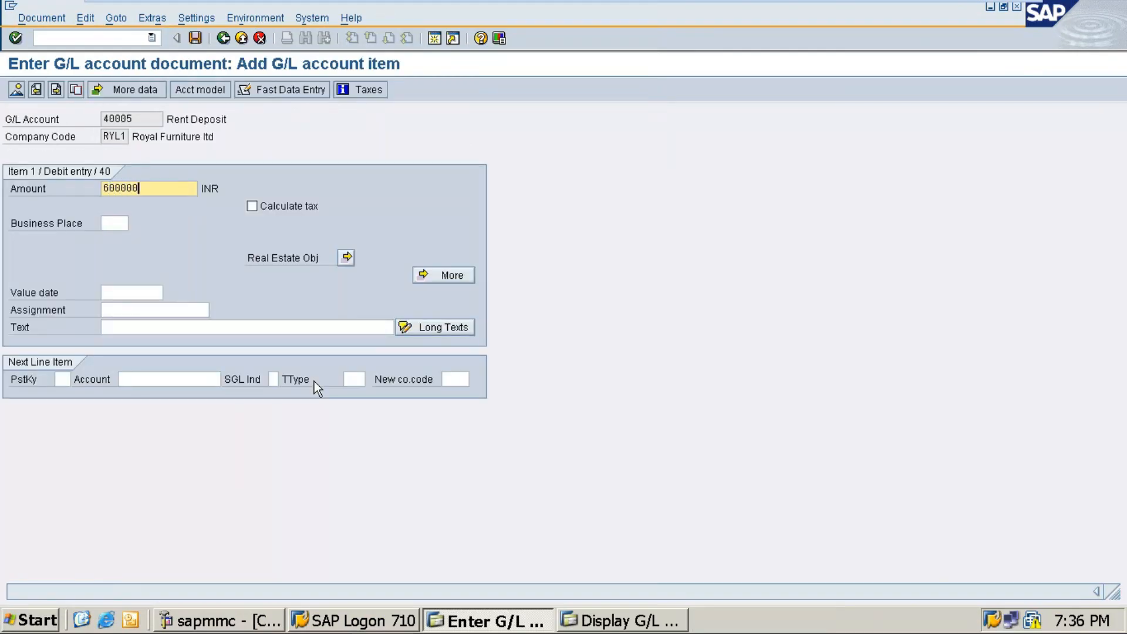
left_click(177, 327)
type("Rent")
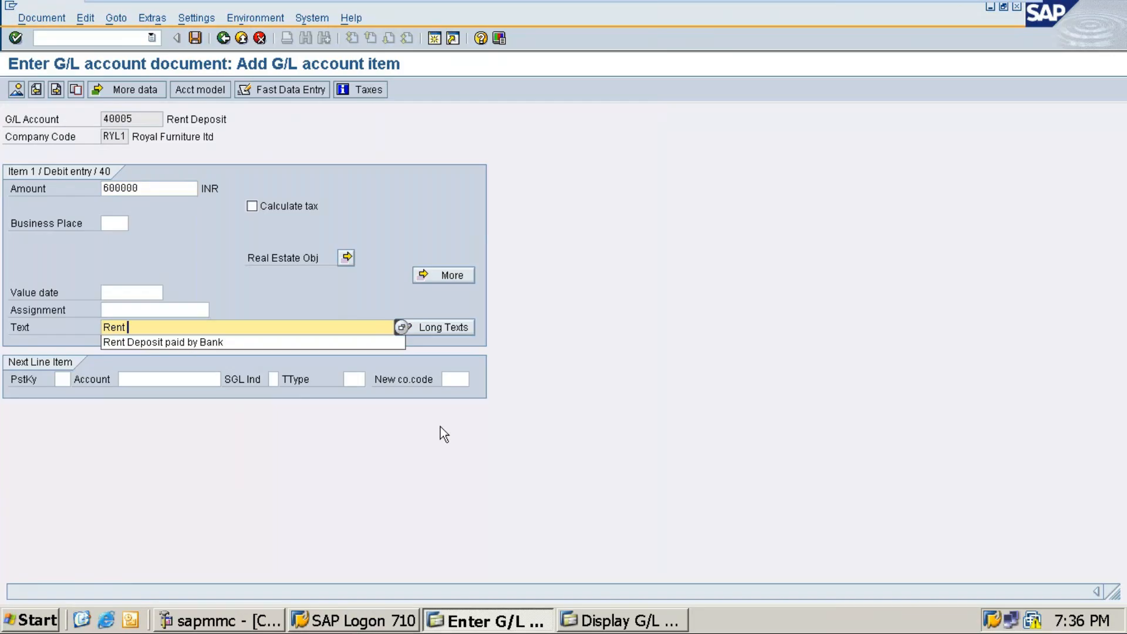
key("Down")
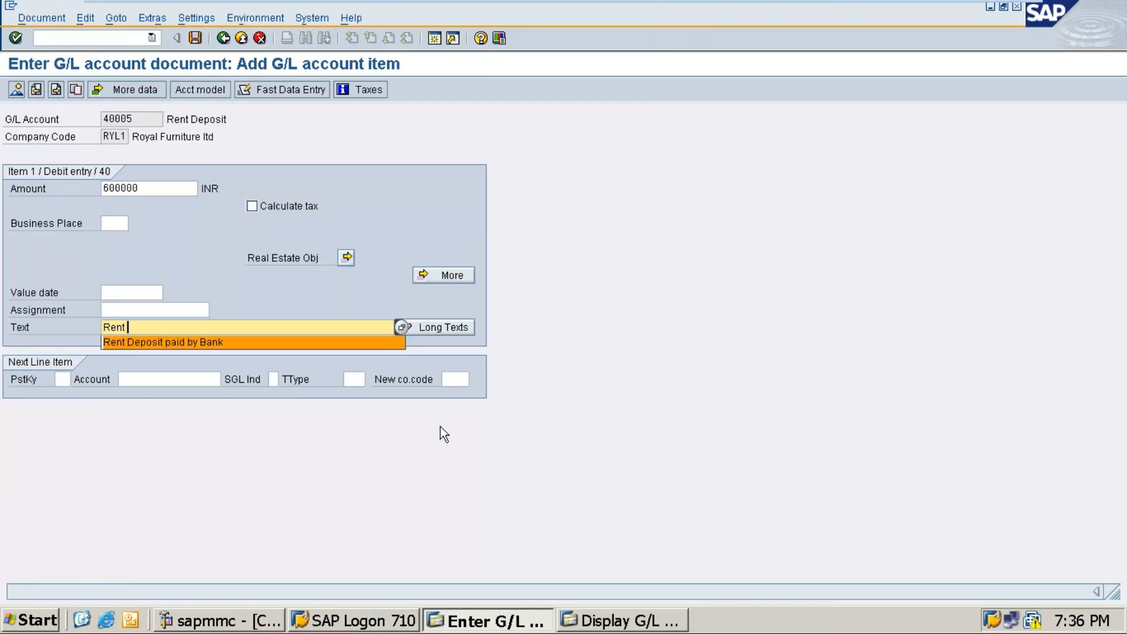
key("Tab")
left_click(283, 330)
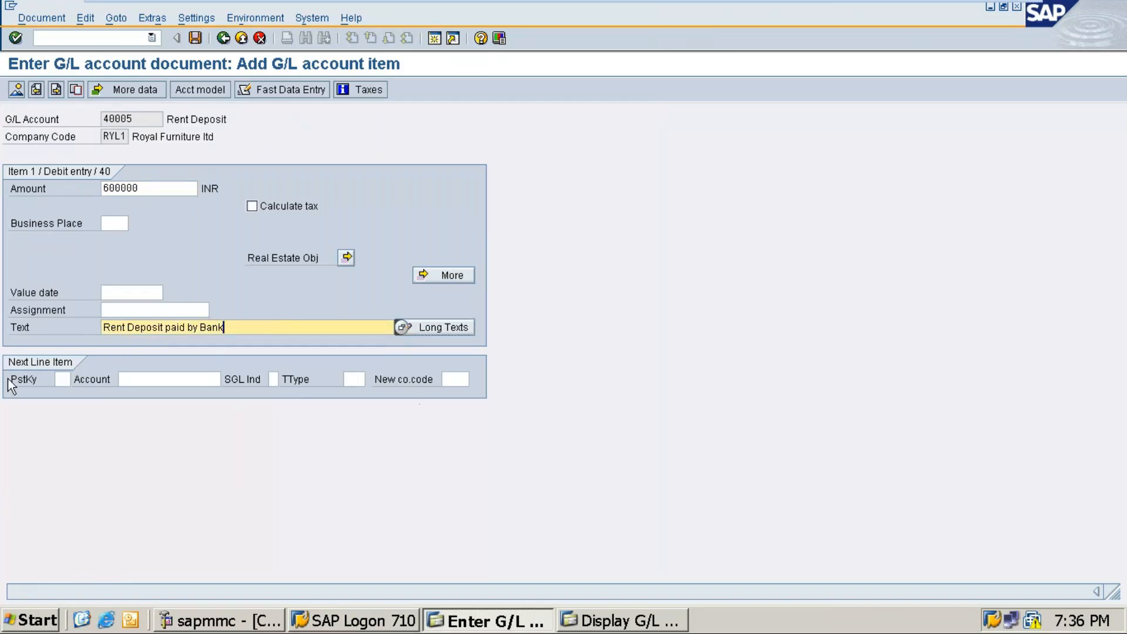
Add a second line item with posting key 50 and ICICI bank as its account.
left_click(60, 381)
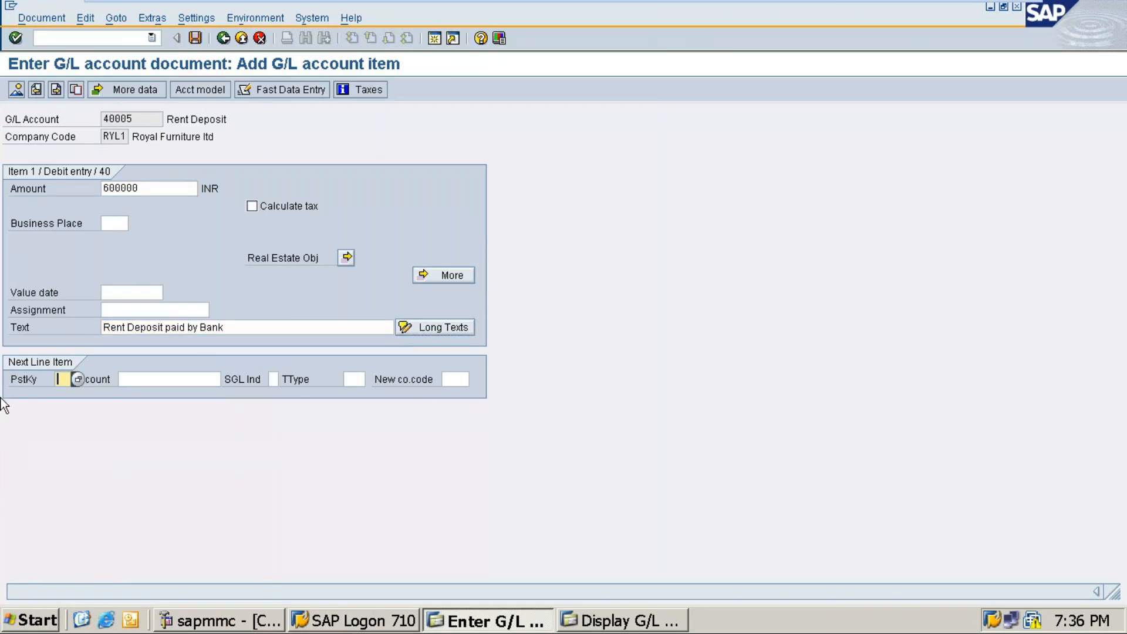
type("50")
key("Tab")
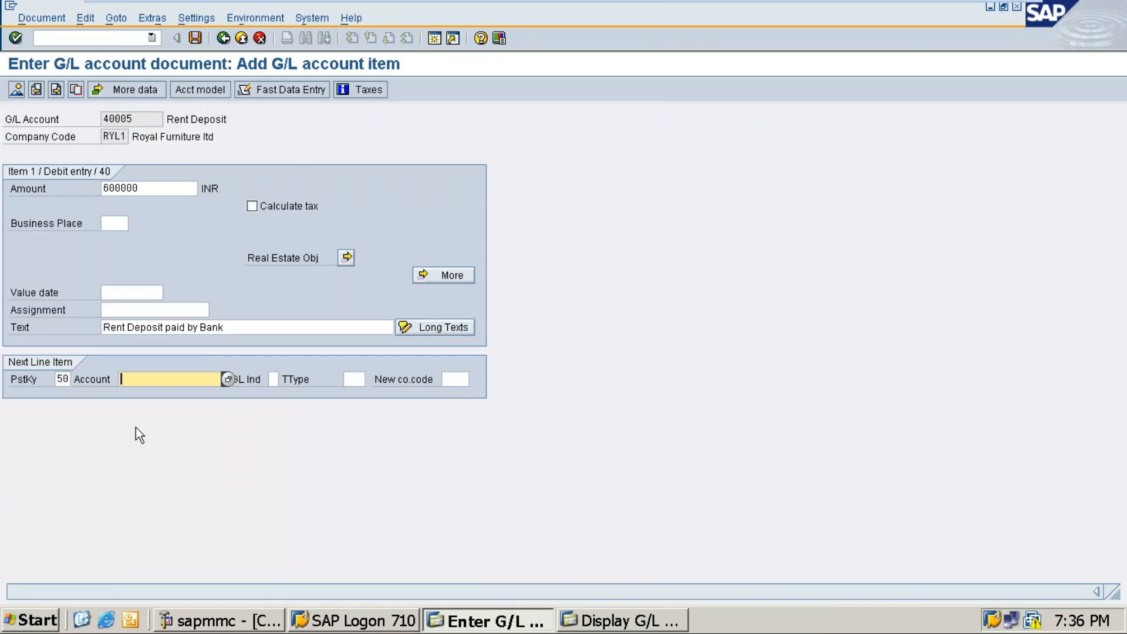
key("F4")
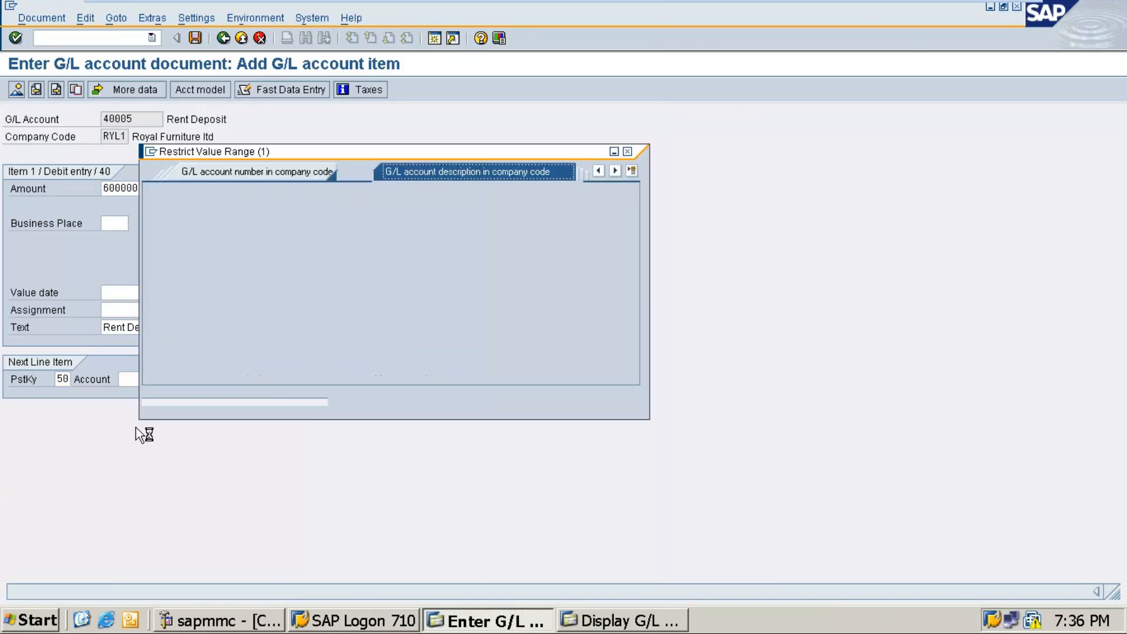
key("Return")
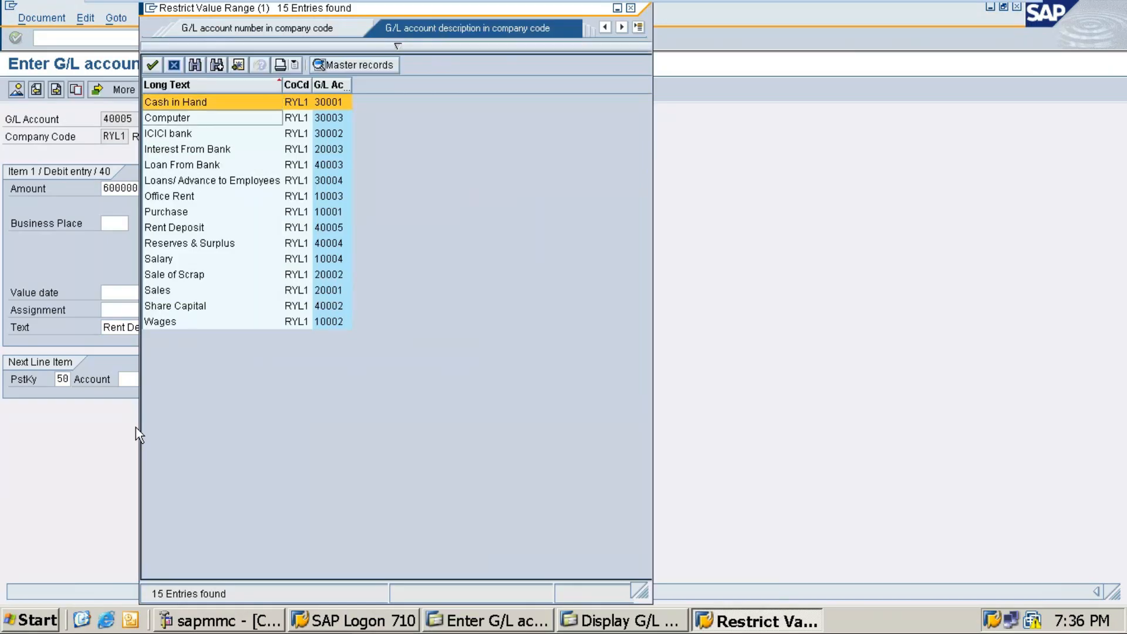
key("Down")
key("Down")
key("Down")
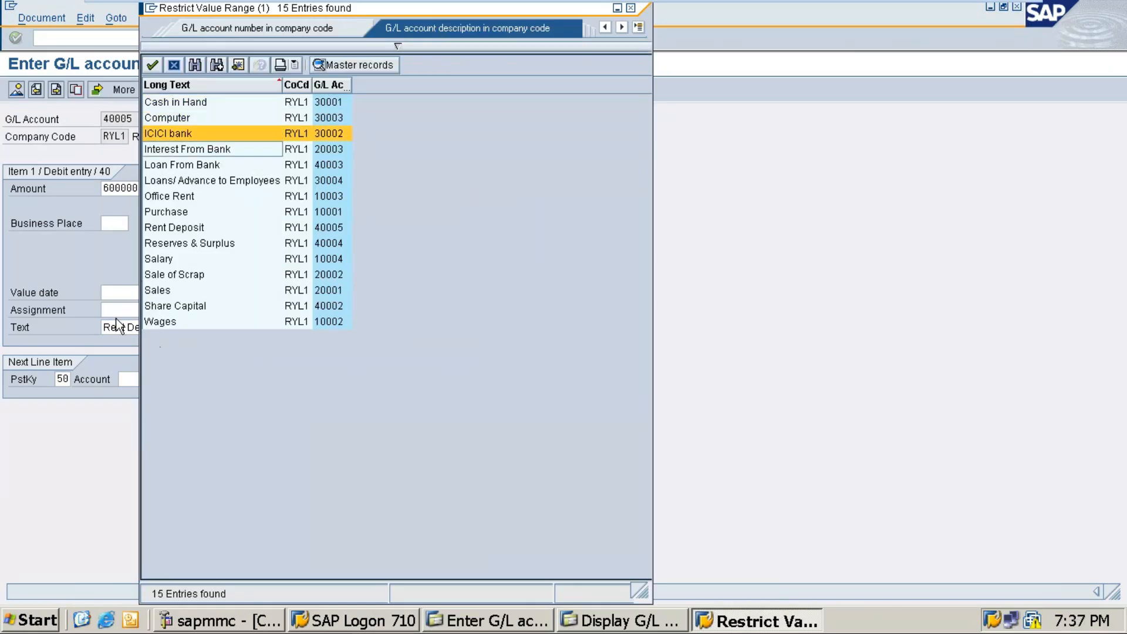
key("Down")
left_click(173, 135)
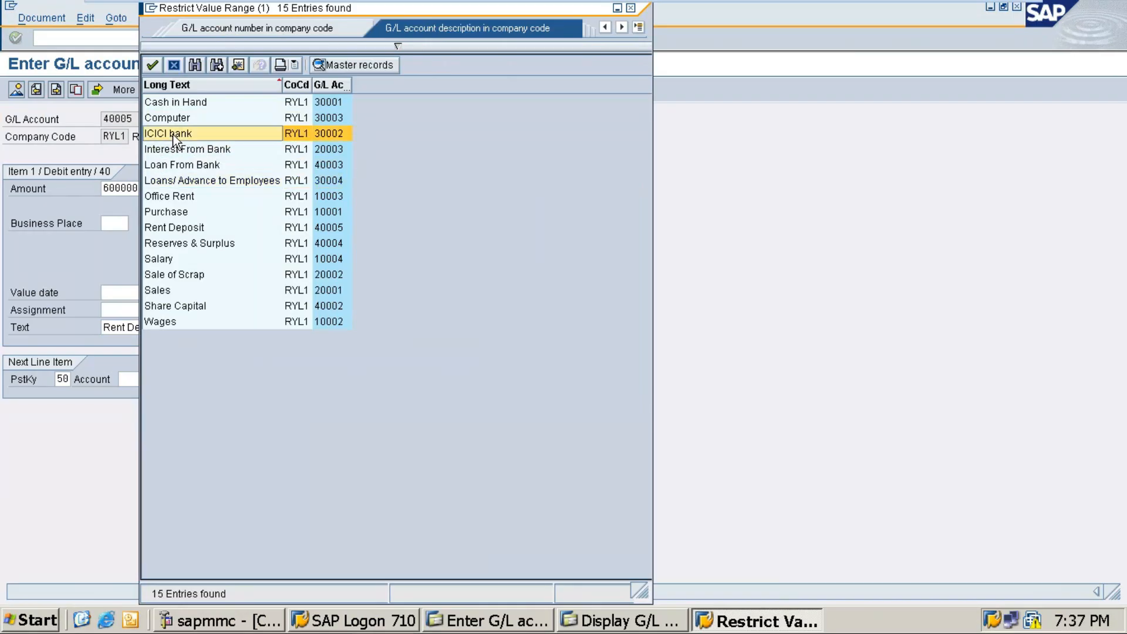
double_click(173, 135)
key("Return")
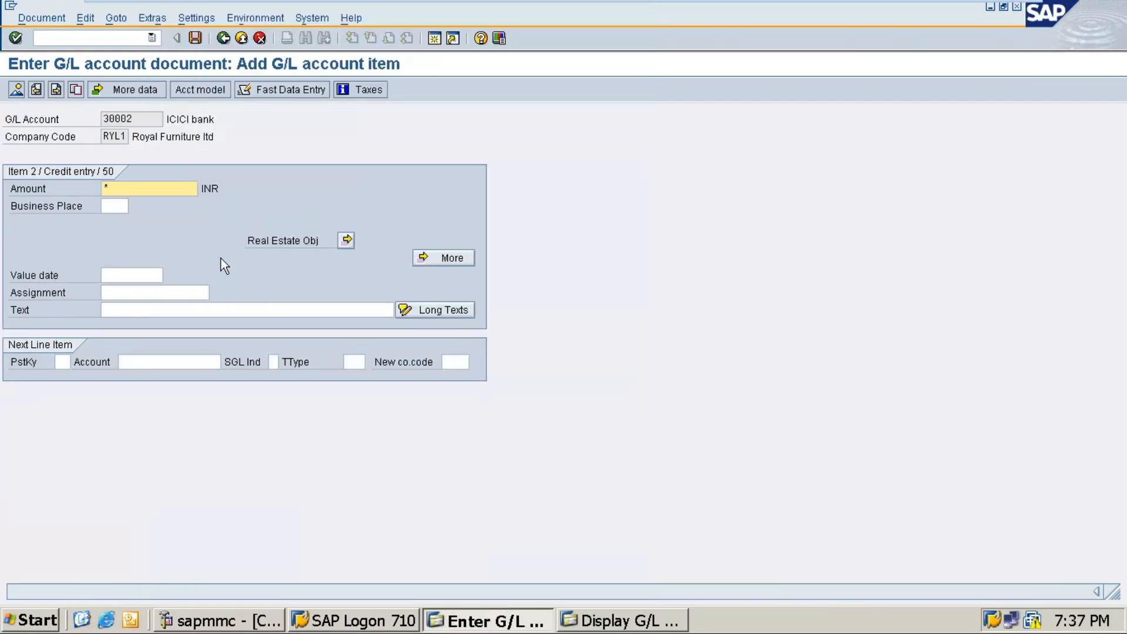
Carry the first item's text over to the credit line with "+" and post the document.
left_click(148, 310)
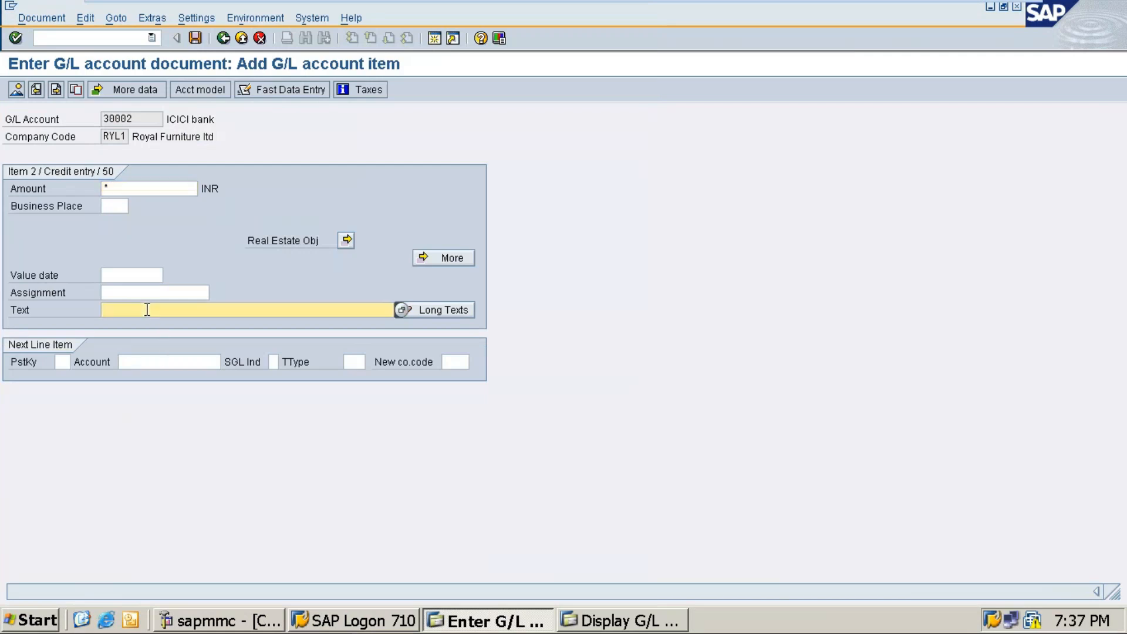
type("+")
key("ctrl+s")
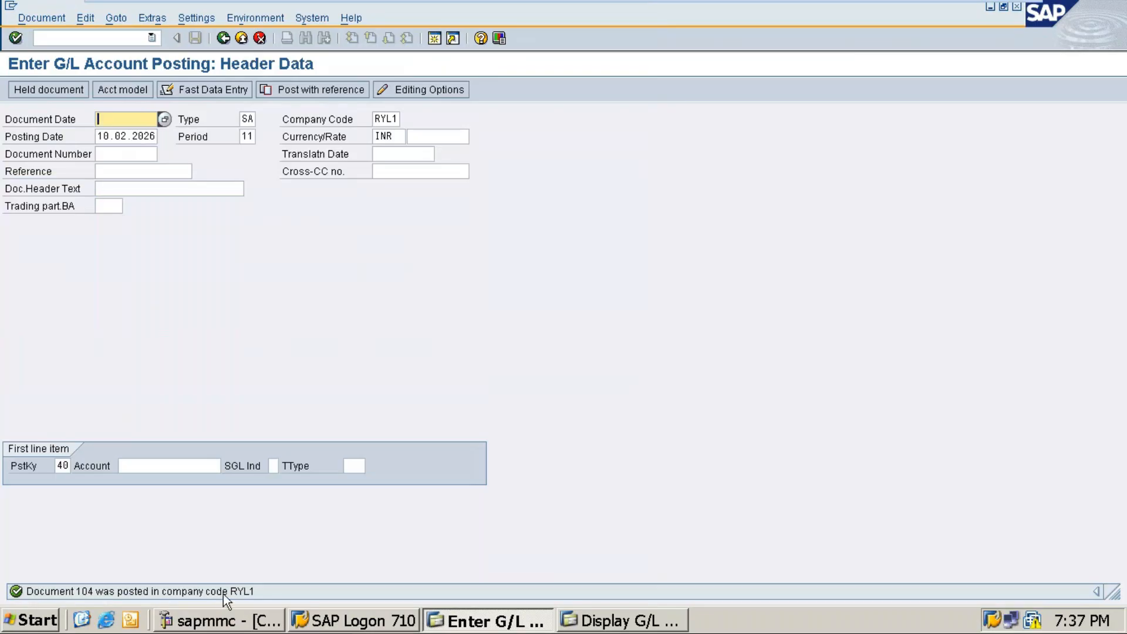
Switch to the Word notes and add entry 5, "Rent for the month of JAN2026 paid Rs. 50000", below the last table.
left_click(609, 623)
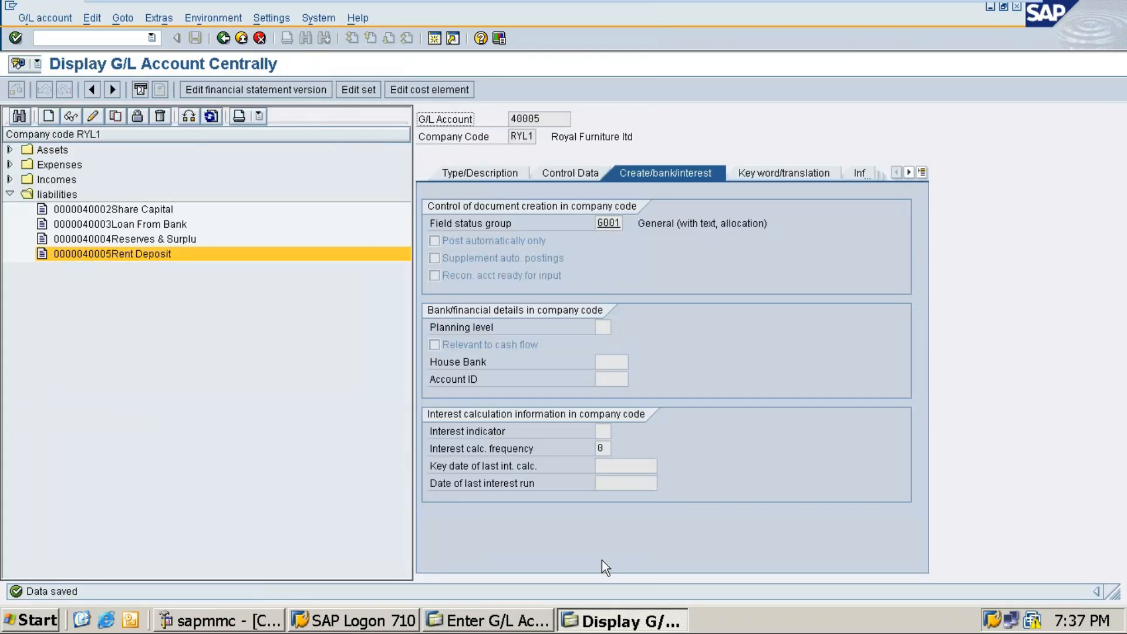
left_click(988, 15)
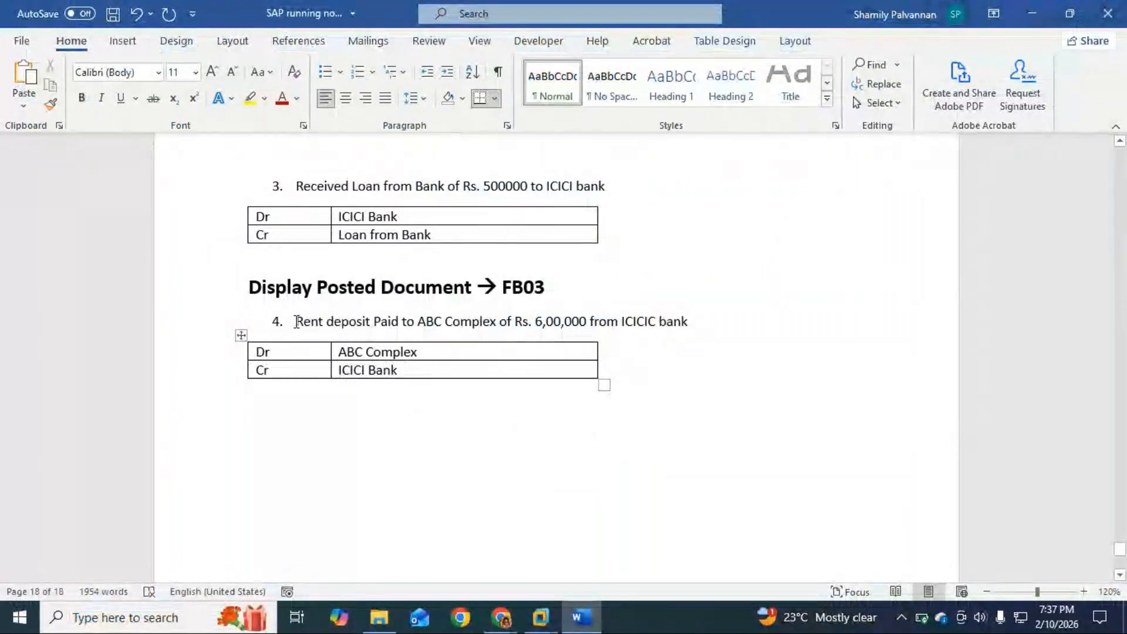
left_click(333, 413)
key("Return")
type("5. ")
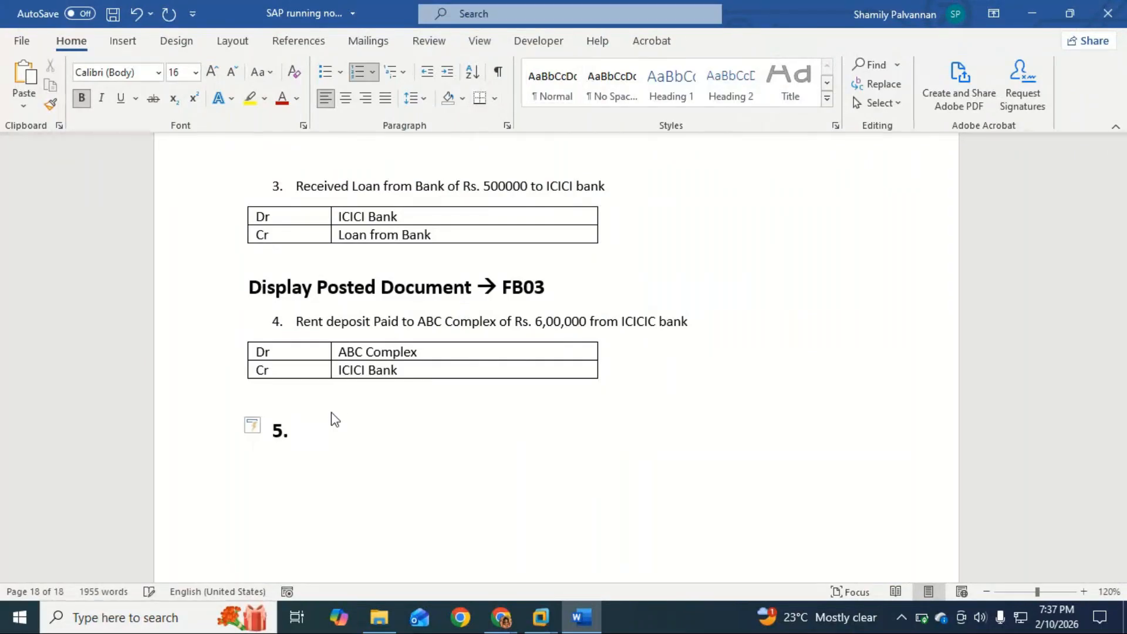
type("rent for the month of")
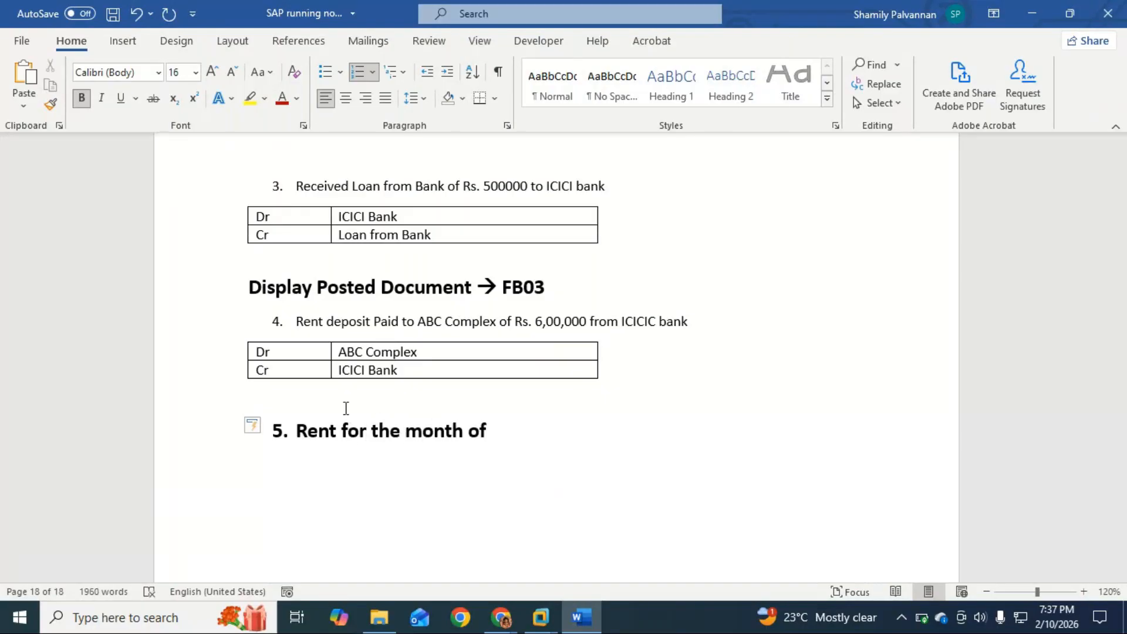
type(" JAN2025")
key("BackSpace")
type("6 paid RS")
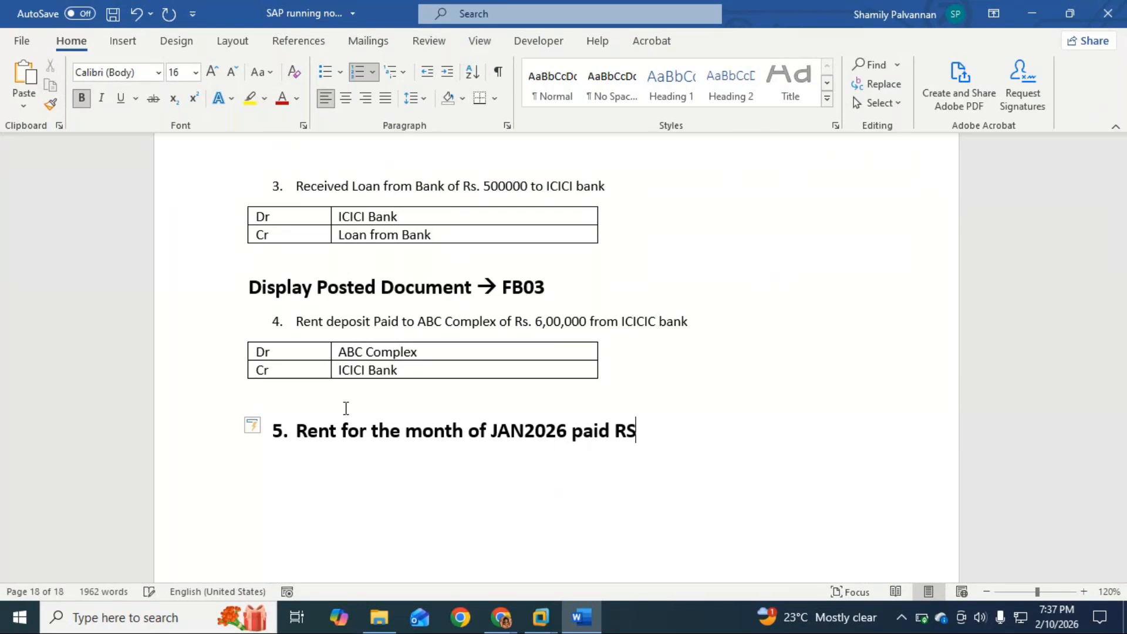
key("BackSpace")
type("s. 500000")
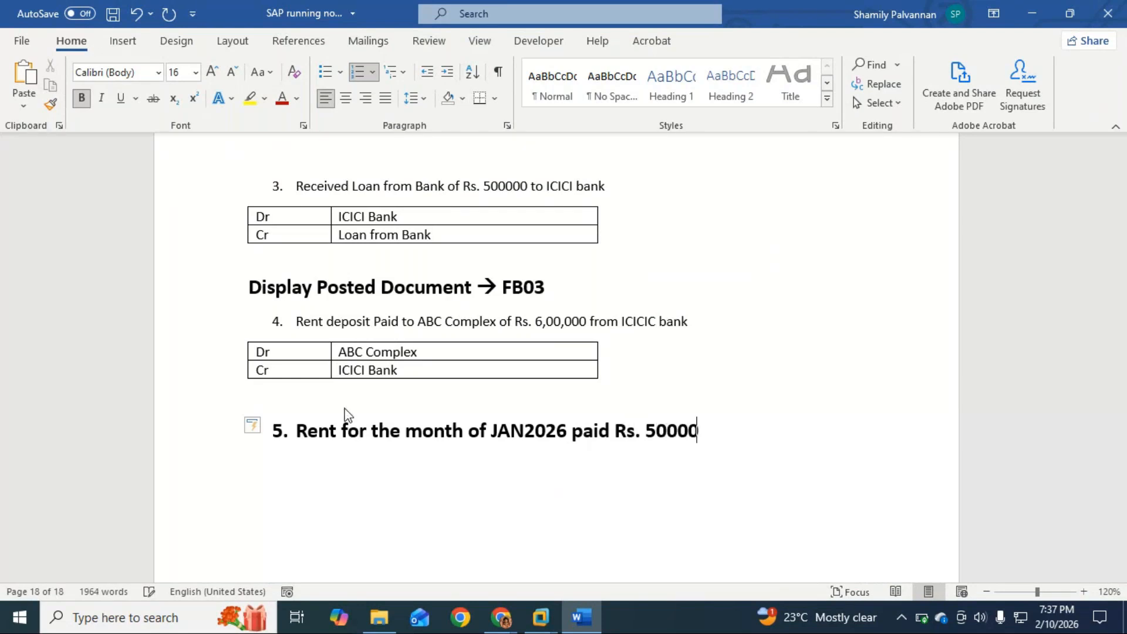
key("BackSpace")
Copy the text formatting of entry 4 onto the whole of entry 5.
left_click_drag(296, 321, 402, 323)
left_click(58, 110)
left_click_drag(699, 433, 627, 434)
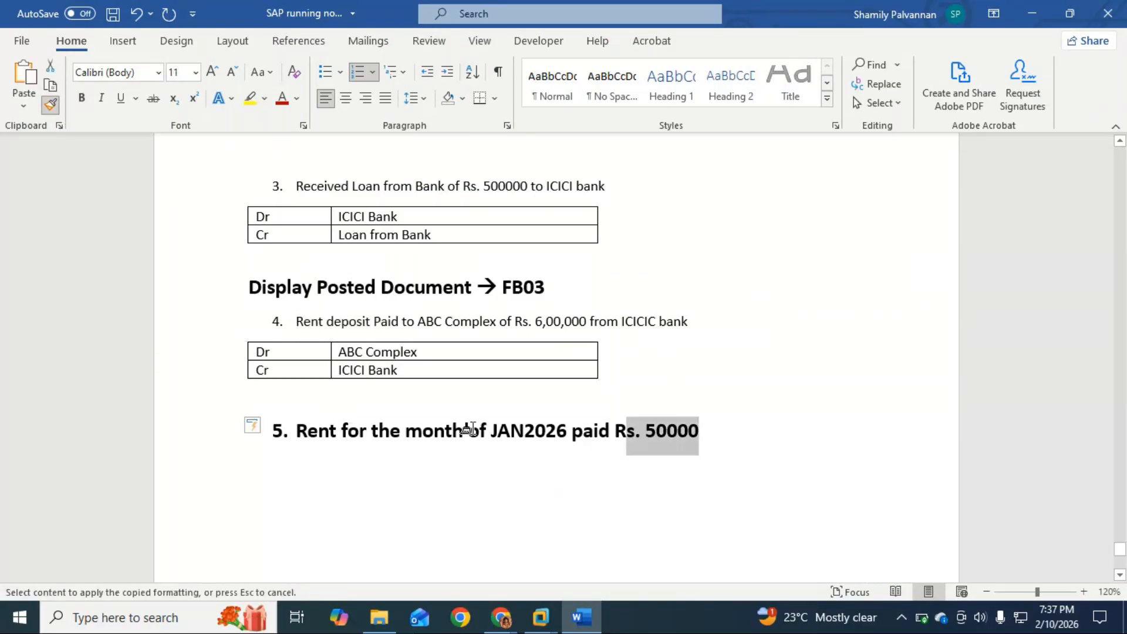
left_click_drag(472, 429, 221, 485)
left_click(589, 430)
Copy entry 4's Dr/Cr table below entry 5 and change the copy's debit account to Rent.
left_click_drag(570, 373, 265, 355)
key("ctrl+c")
left_click(292, 468)
key("ctrl+v")
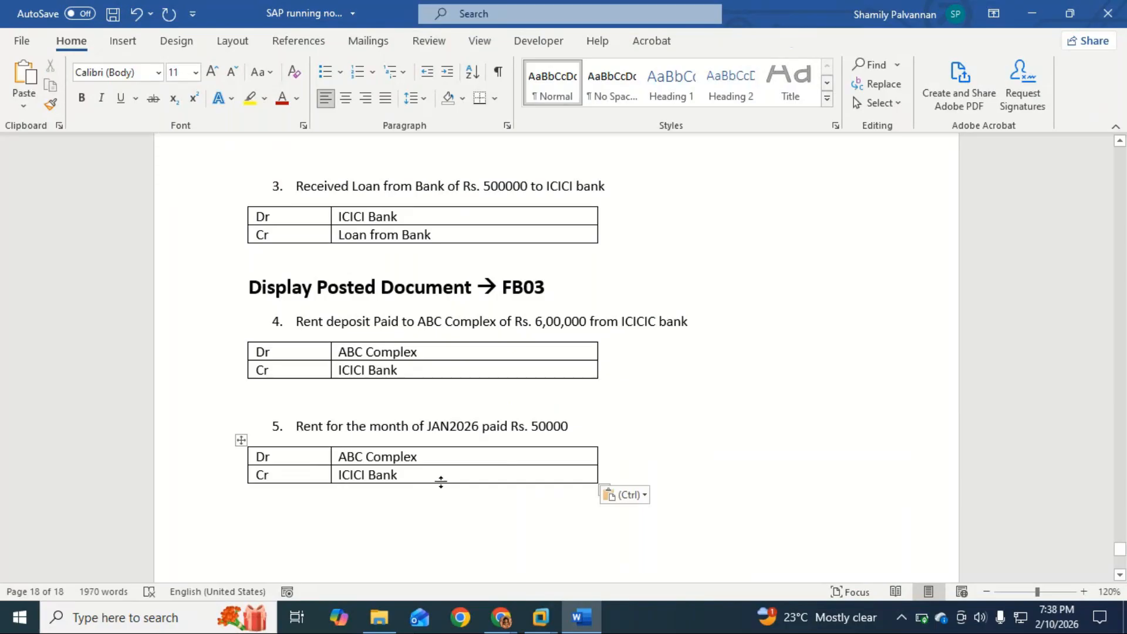
left_click_drag(416, 464, 337, 458)
type("Rent")
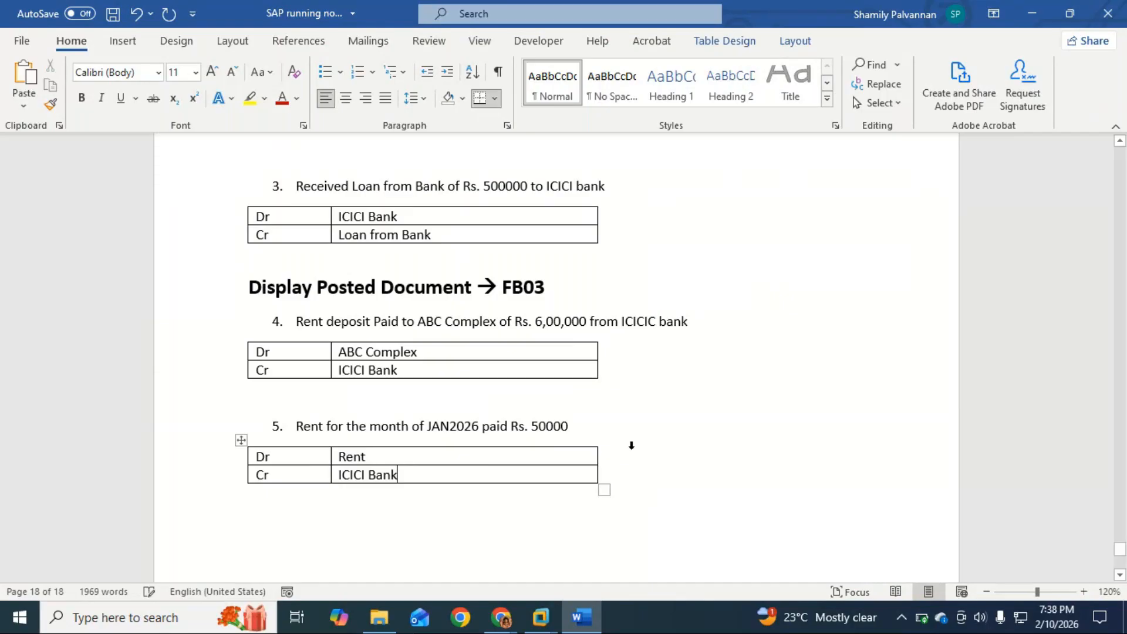
Extend the sentence of entry 5 with "to ABC complex by cash".
left_click(586, 426)
type("t")
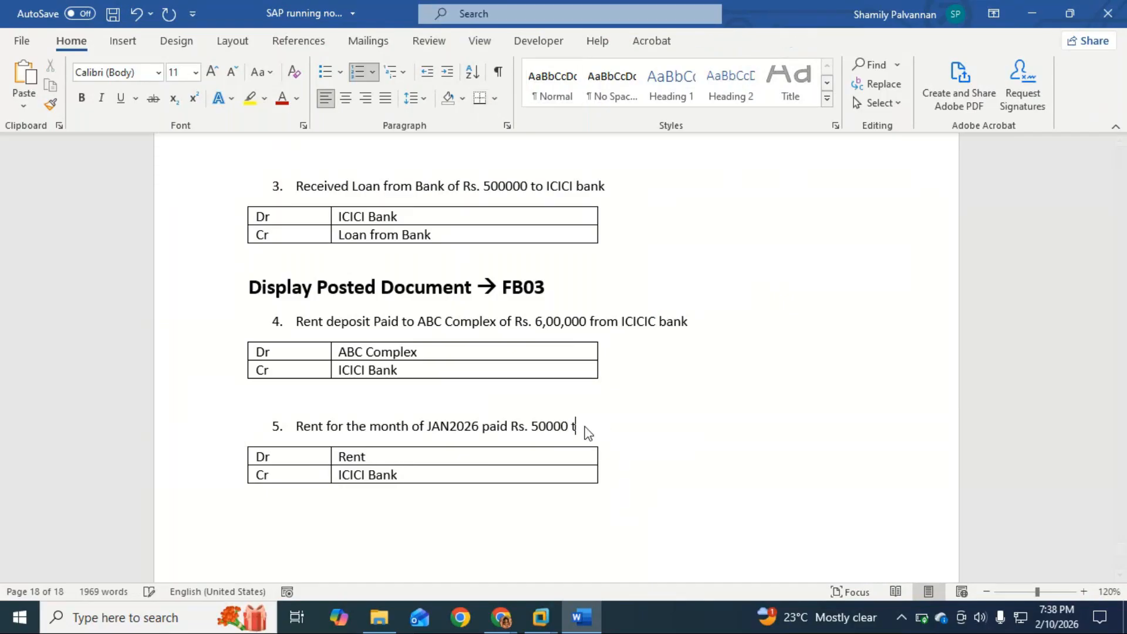
type("o ABC complex from")
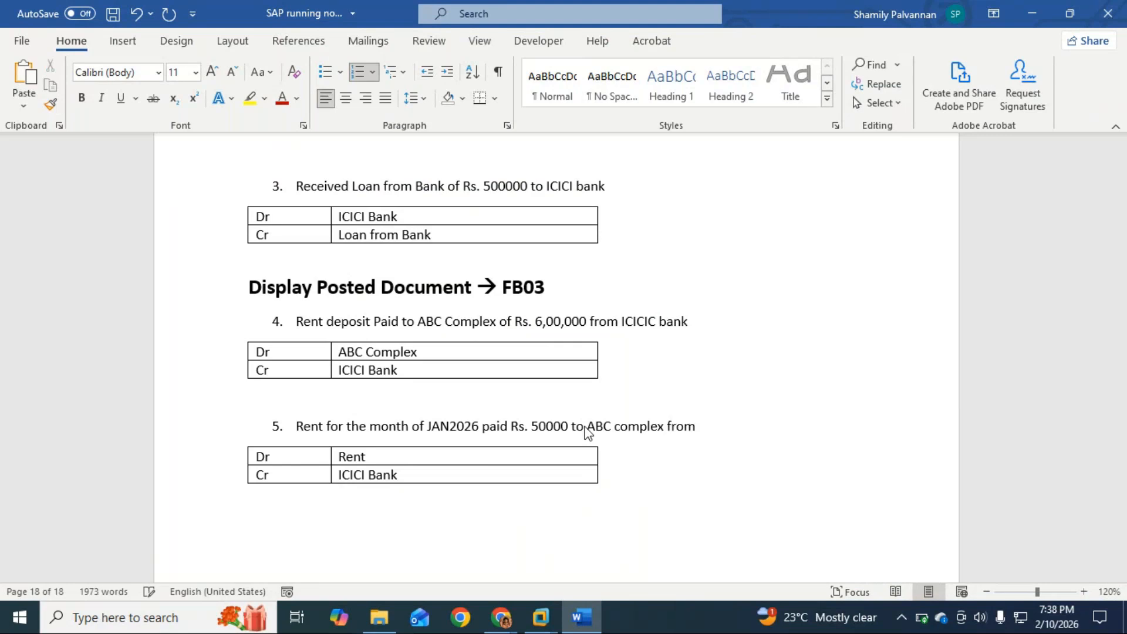
key("BackSpace")
key("BackSpace")
key("BackSpace")
key("BackSpace")
key("BackSpace")
type("by cash")
Change the debit account in entry 5's table to "Office rent".
left_click(401, 460)
key("BackSpace")
key("BackSpace")
key("BackSpace")
key("BackSpace")
type("Office rent")
Replace the credit account in entry 5's table with "ABC Complex".
left_click(423, 472)
key("BackSpace")
key("BackSpace")
key("BackSpace")
key("BackSpace")
key("BackSpace")
key("BackSpace")
key("BackSpace")
key("BackSpace")
key("BackSpace")
key("BackSpace")
type("AB")
type("C Compl")
type("es")
key("BackSpace")
type("x")
key("Return")
key("BackSpace")
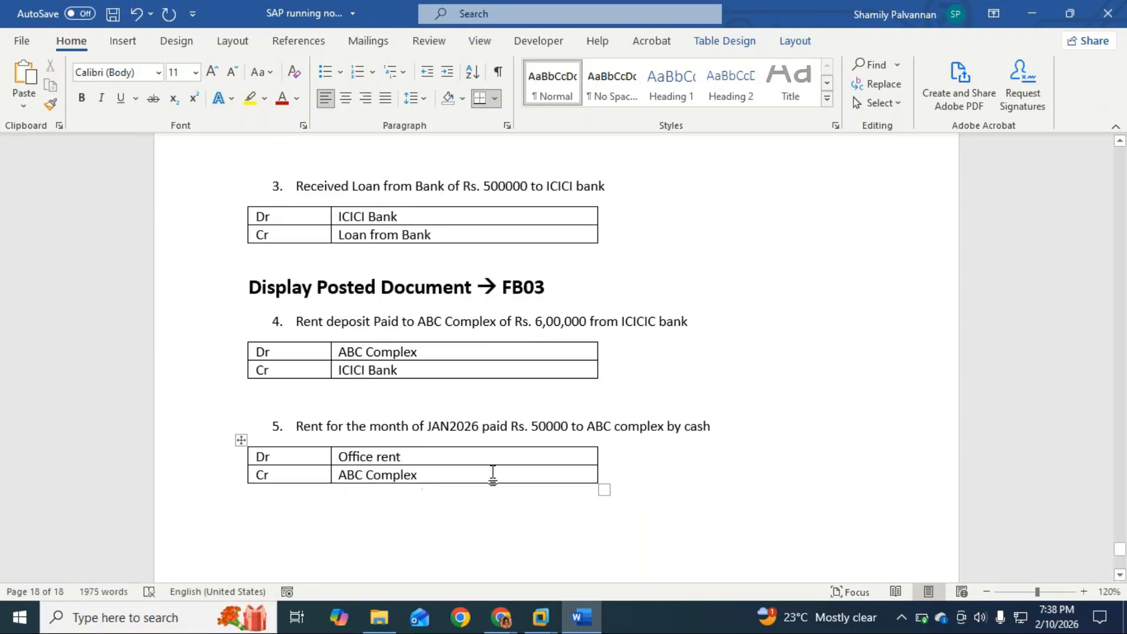
Duplicate entry 5's Dr/Cr table below itself and set the duplicate's debit account to ABC Complex.
left_click_drag(599, 476, 272, 460)
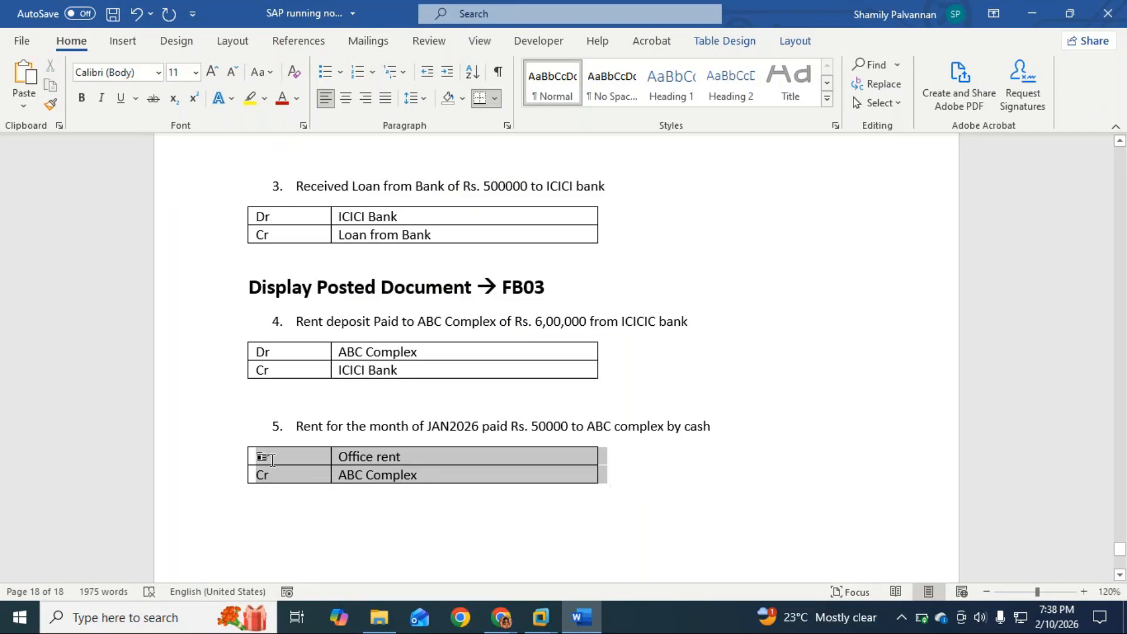
left_click(264, 509)
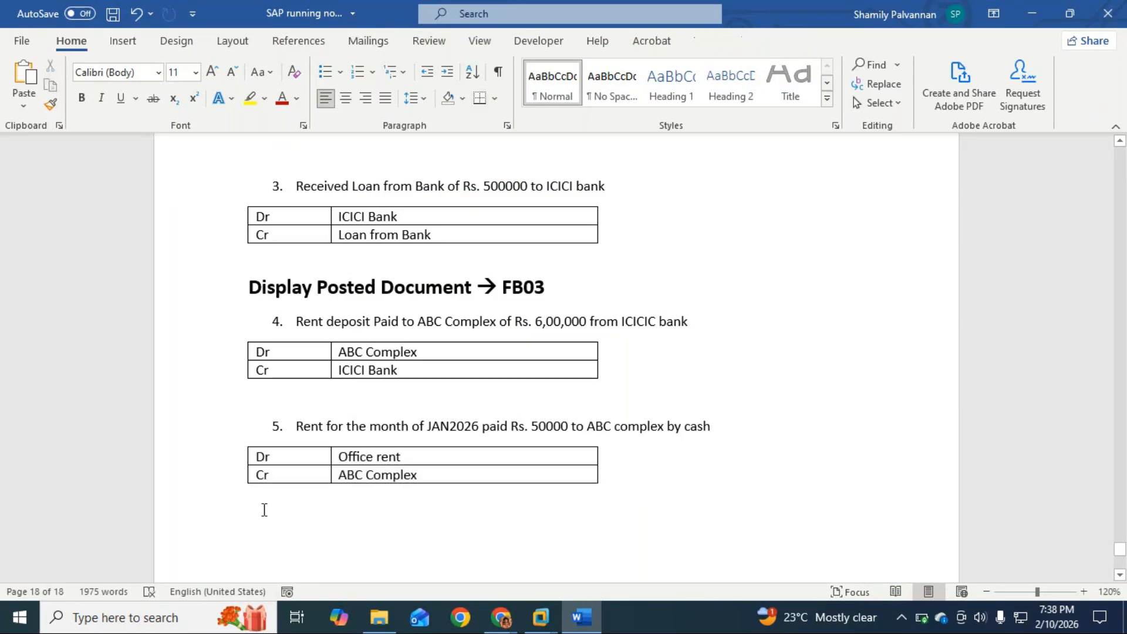
key("ctrl+v")
scroll(271, 499, "down", 2)
left_click_drag(435, 449, 341, 452)
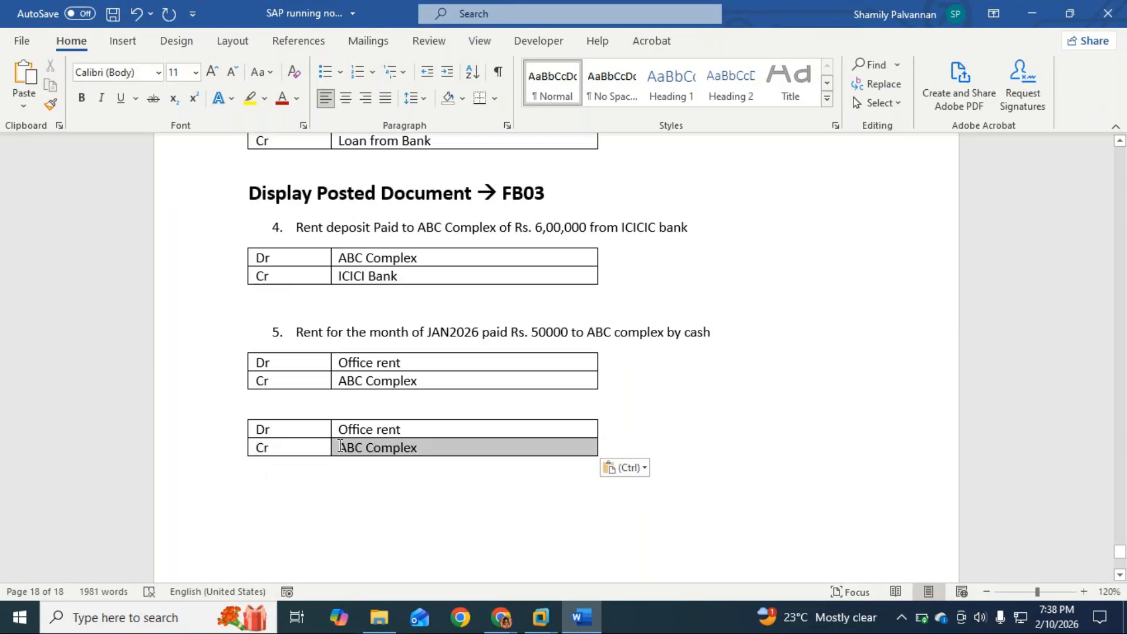
left_click(422, 430)
key("ctrl+v")
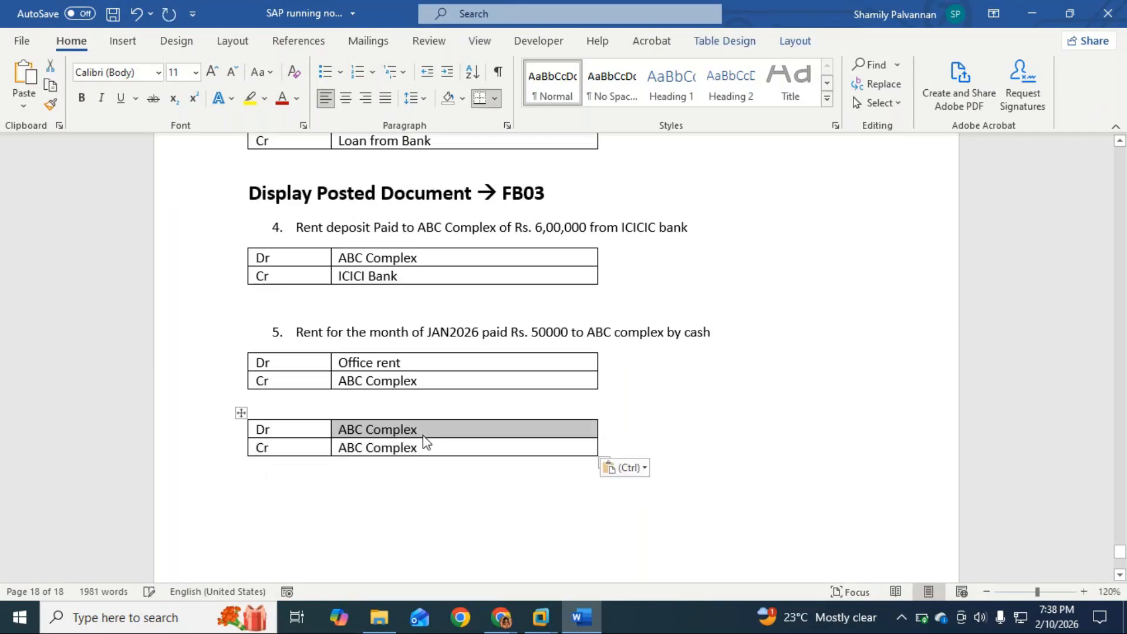
Set the credit account of the second table under entry 5 to Cash.
left_click_drag(421, 450, 337, 452)
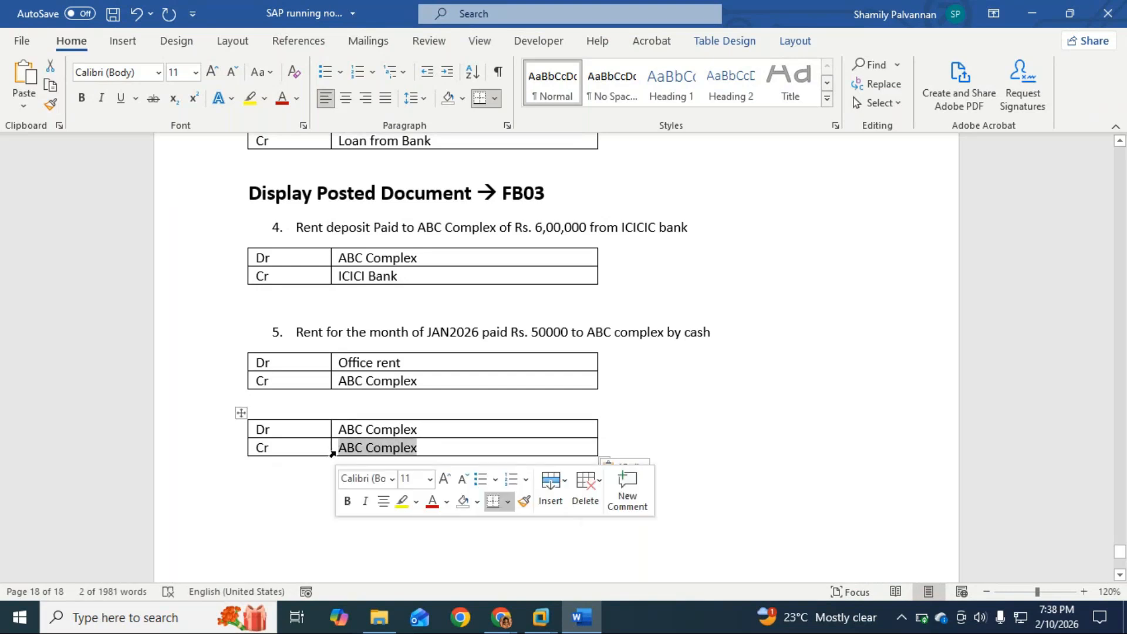
type("ICICIC")
key("BackSpace")
key("BackSpace")
key("BackSpace")
key("BackSpace")
key("BackSpace")
key("BackSpace")
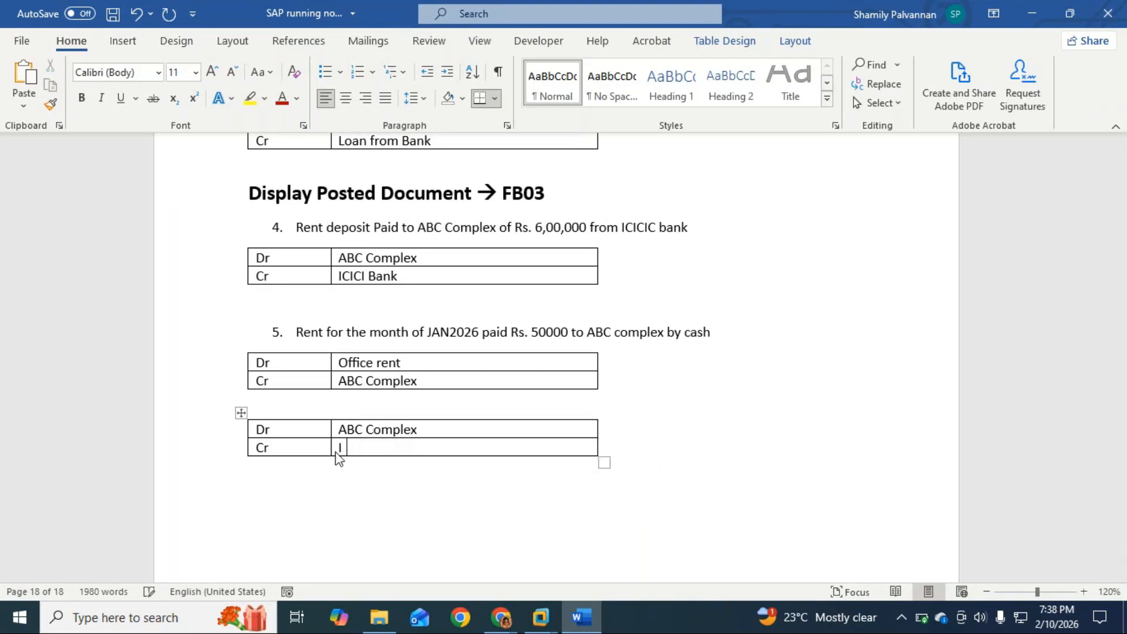
type("Cash")
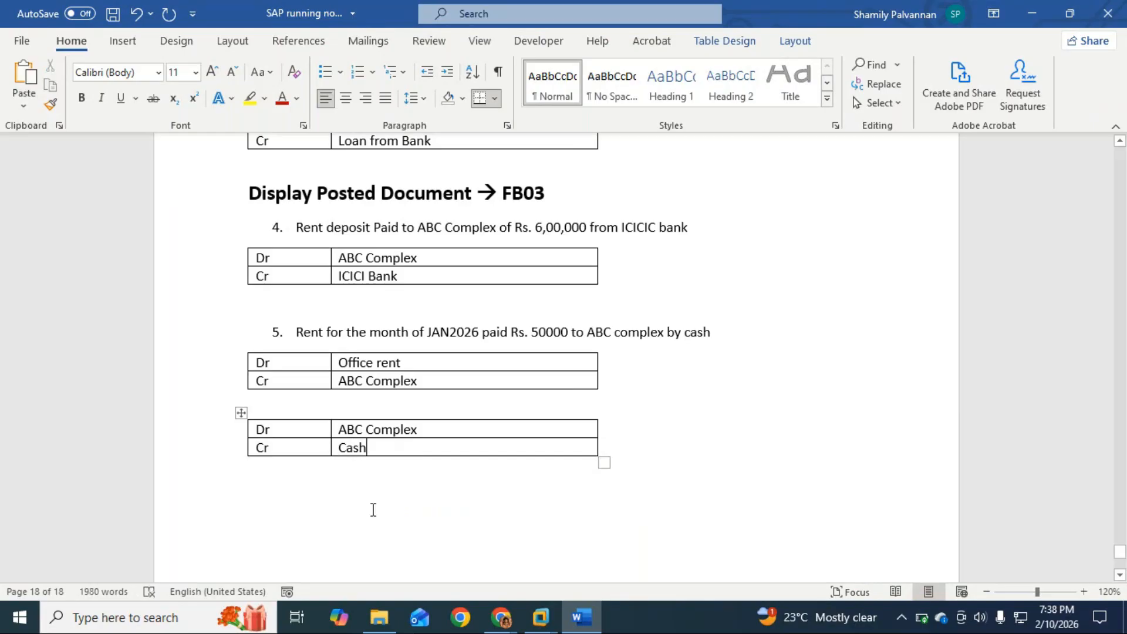
Switch back to SAP and bring up the G/L account posting header.
key("alt+Tab")
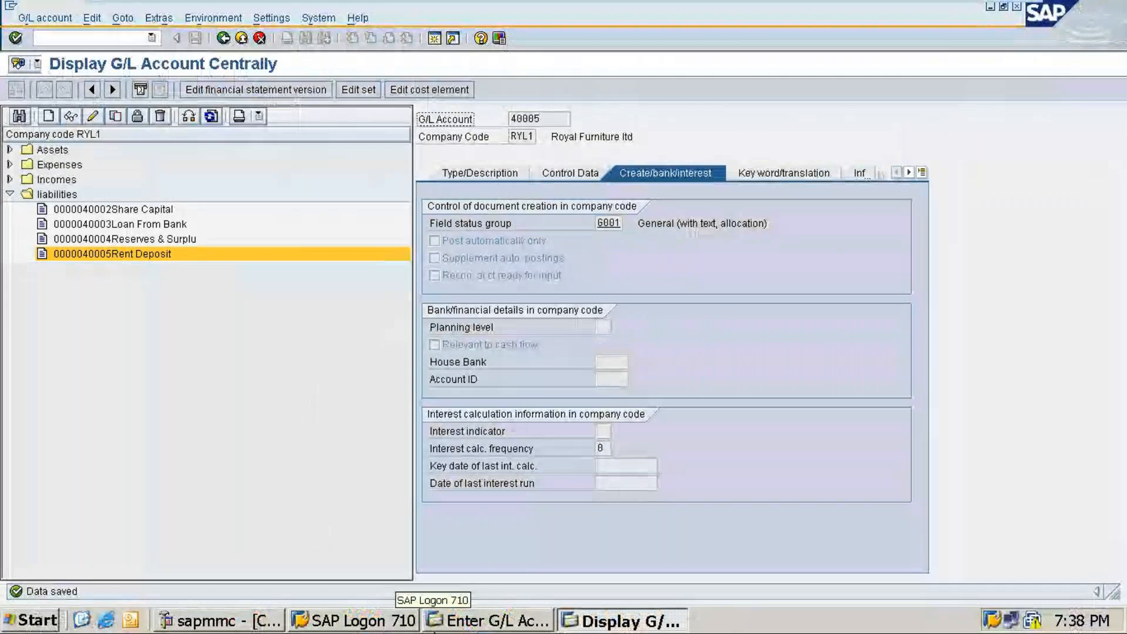
left_click(487, 620)
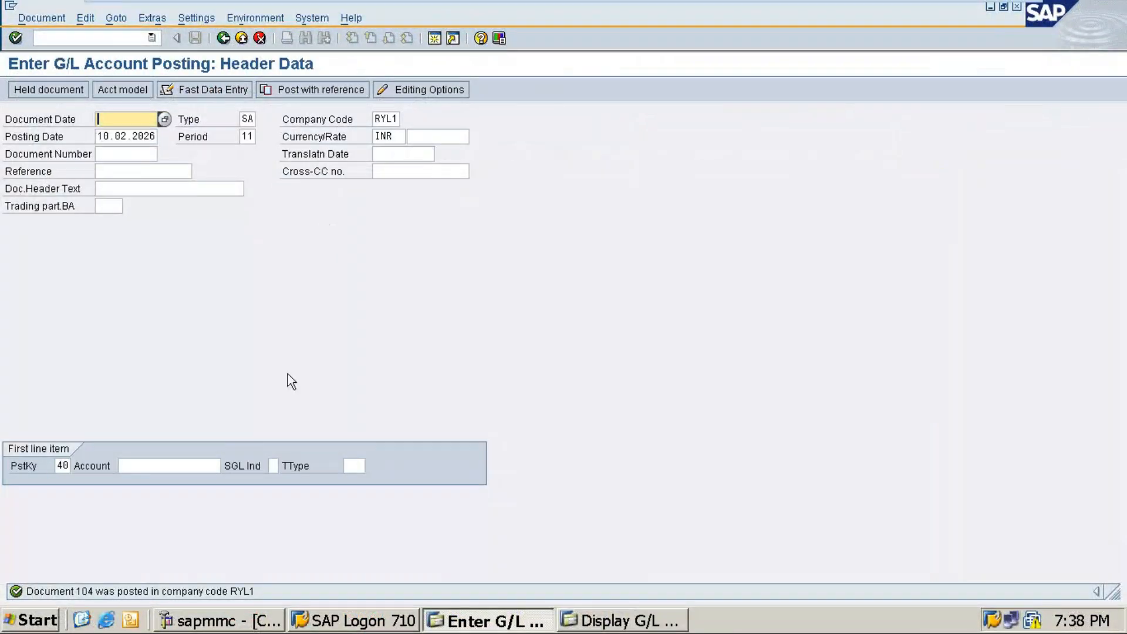
Set the document date to 10.02.2026 and choose the Office Rent G/L account for the debit line item.
left_click(165, 120)
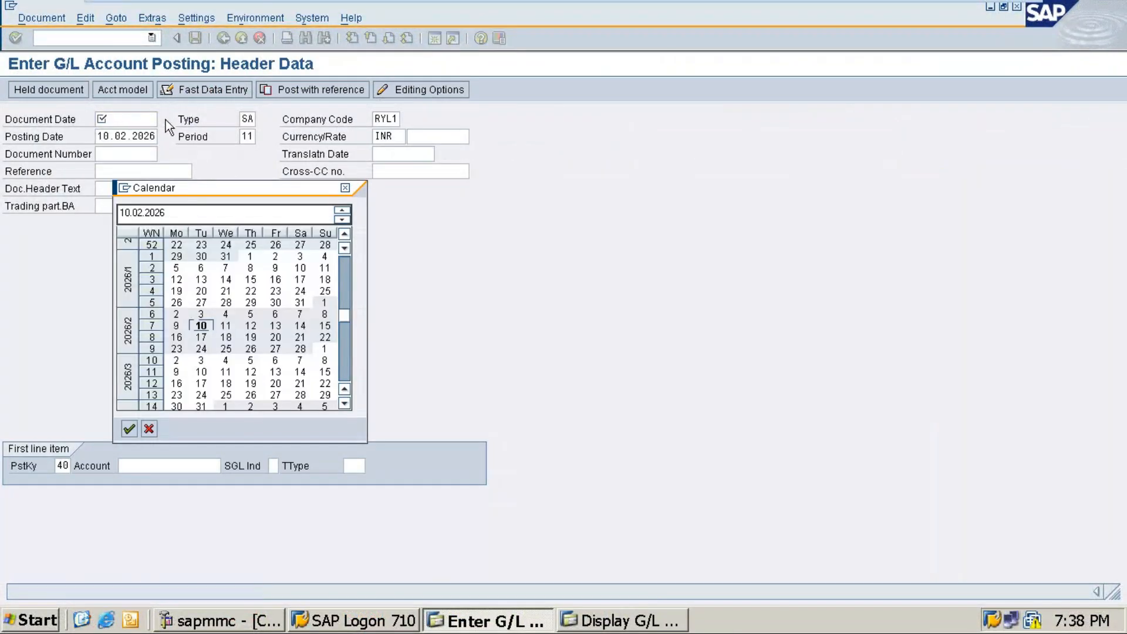
double_click(201, 325)
left_click(144, 467)
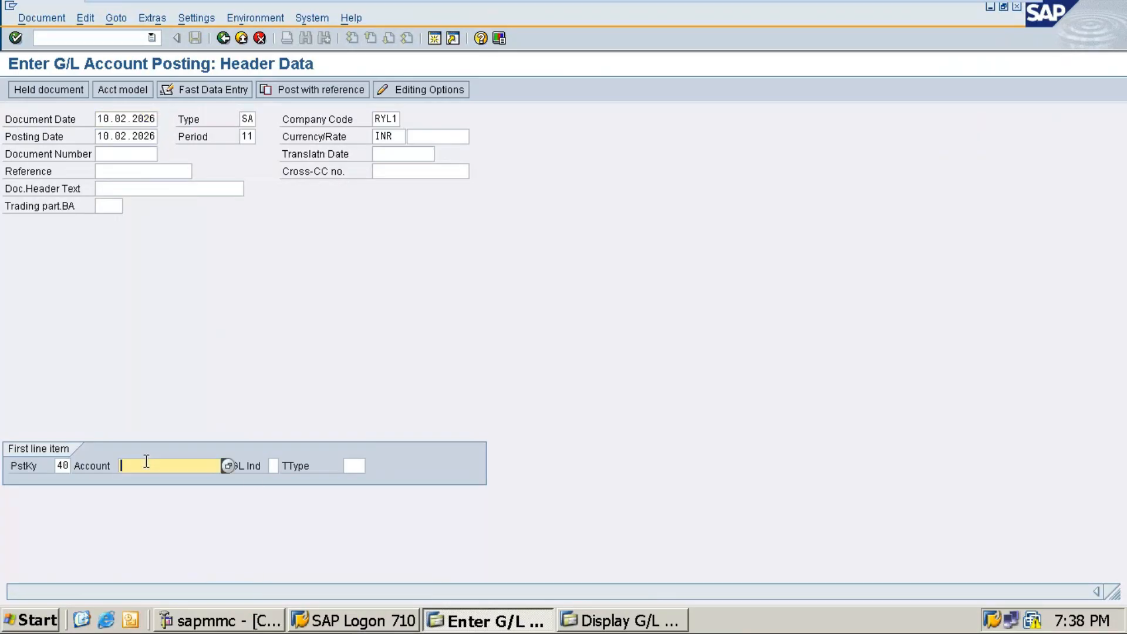
left_click(229, 466)
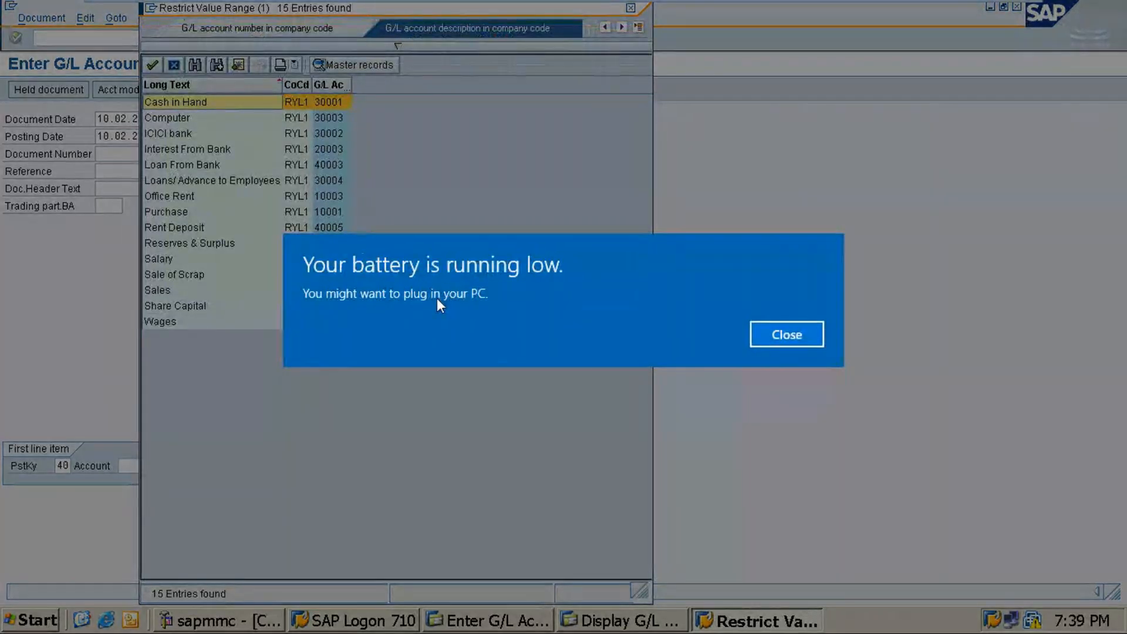
key("Return")
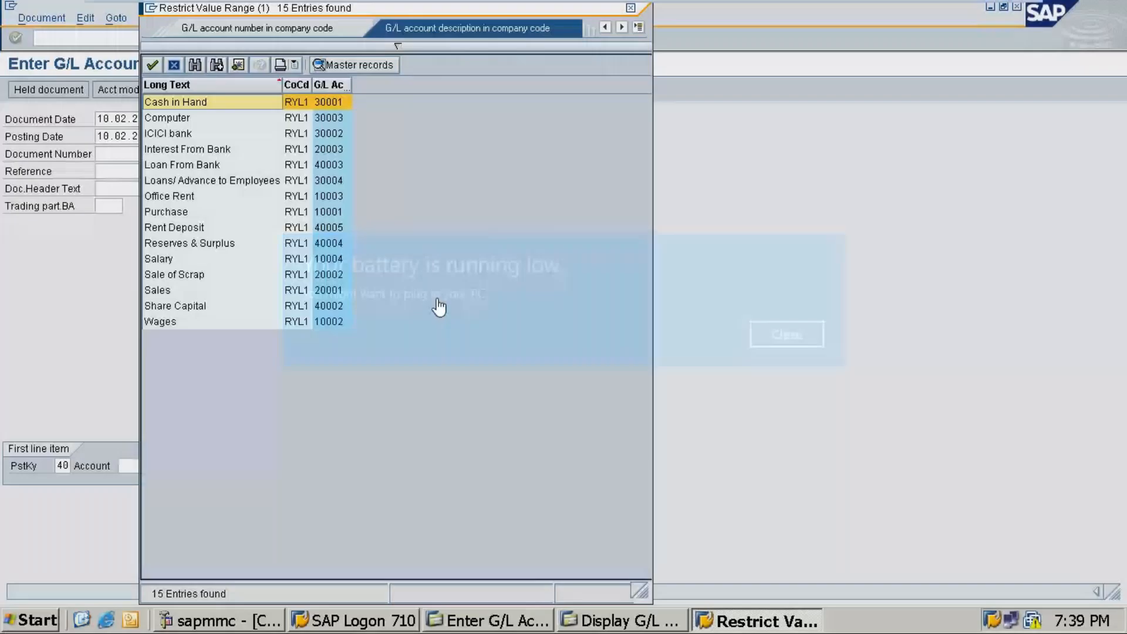
double_click(185, 196)
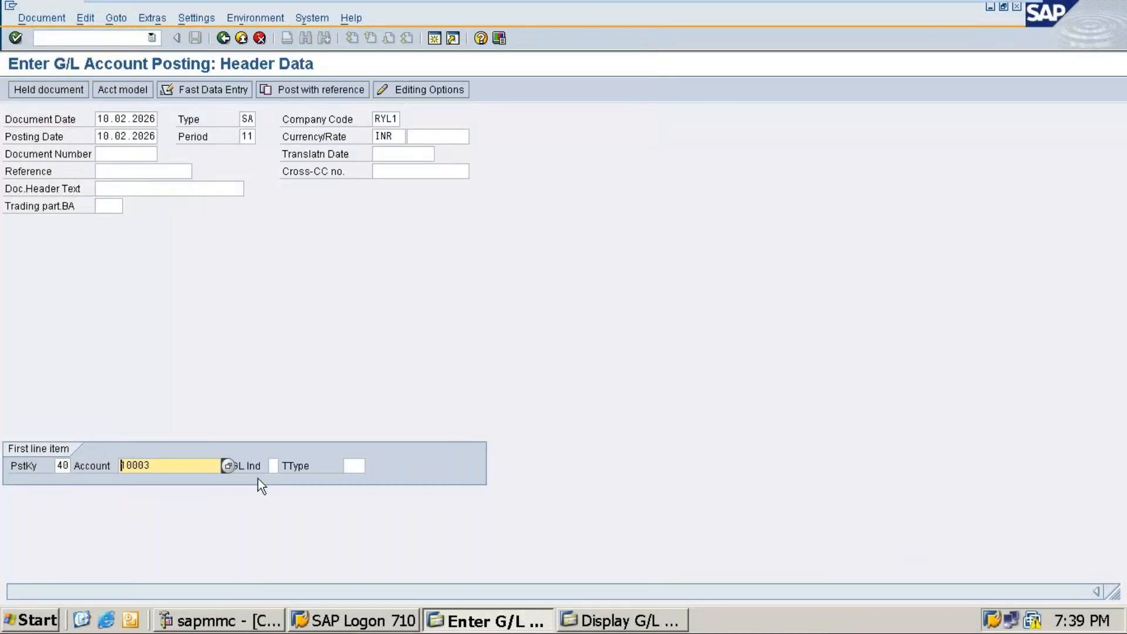
key("Return")
Enter 50000 INR with the text "Rent FTM of JAN2026" for Office Rent, and set the next line item's posting key to 50.
type("50000")
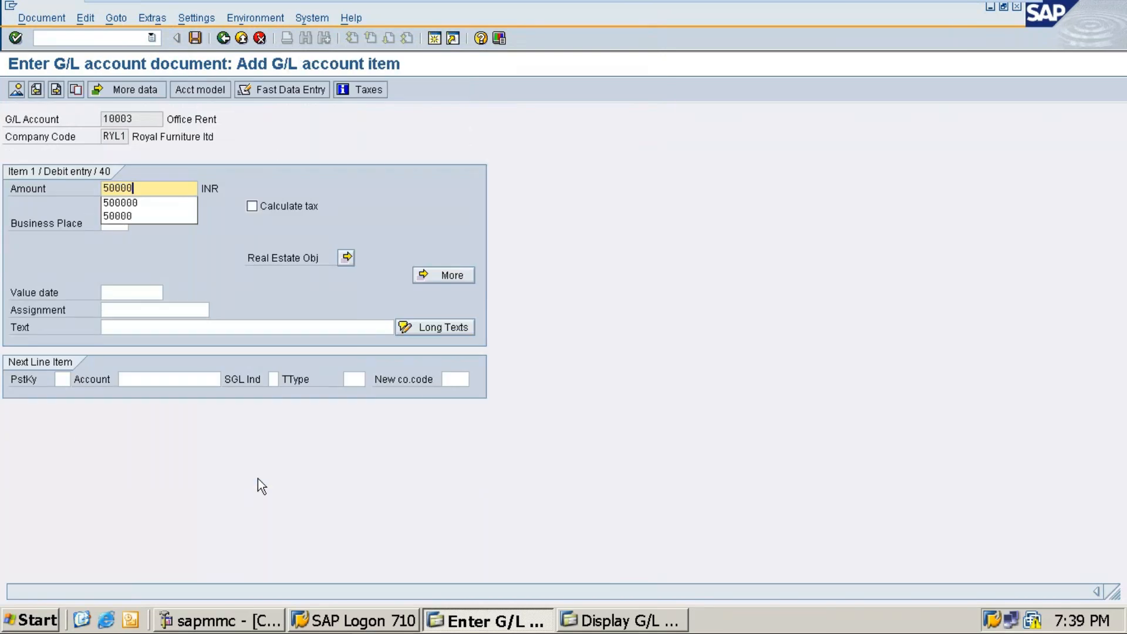
left_click(154, 327)
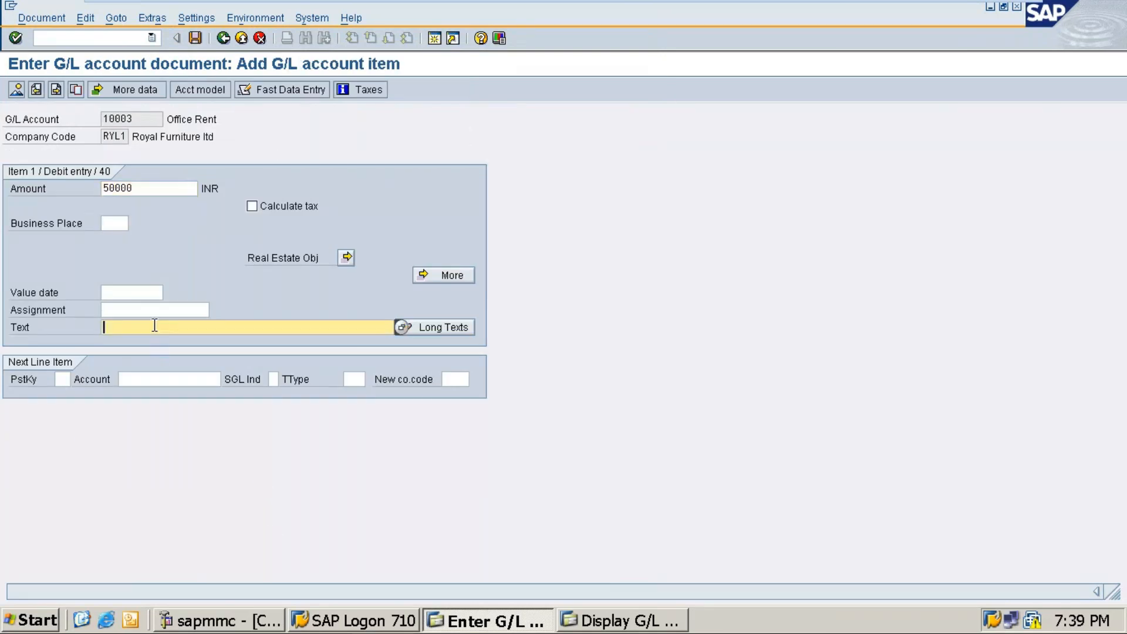
type("Rent")
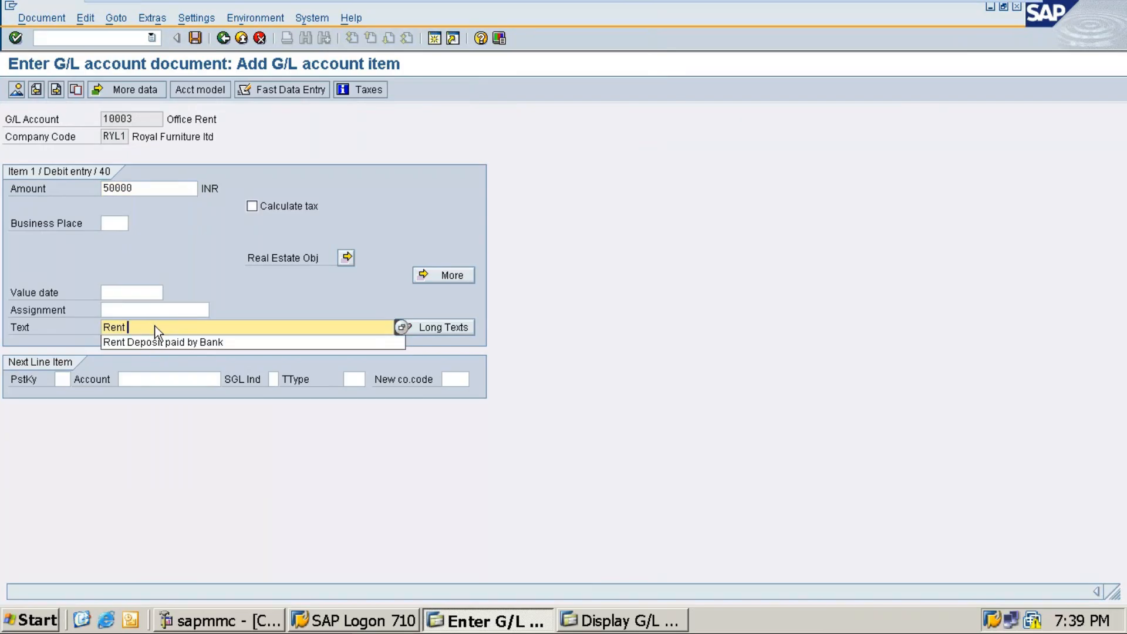
key("Down")
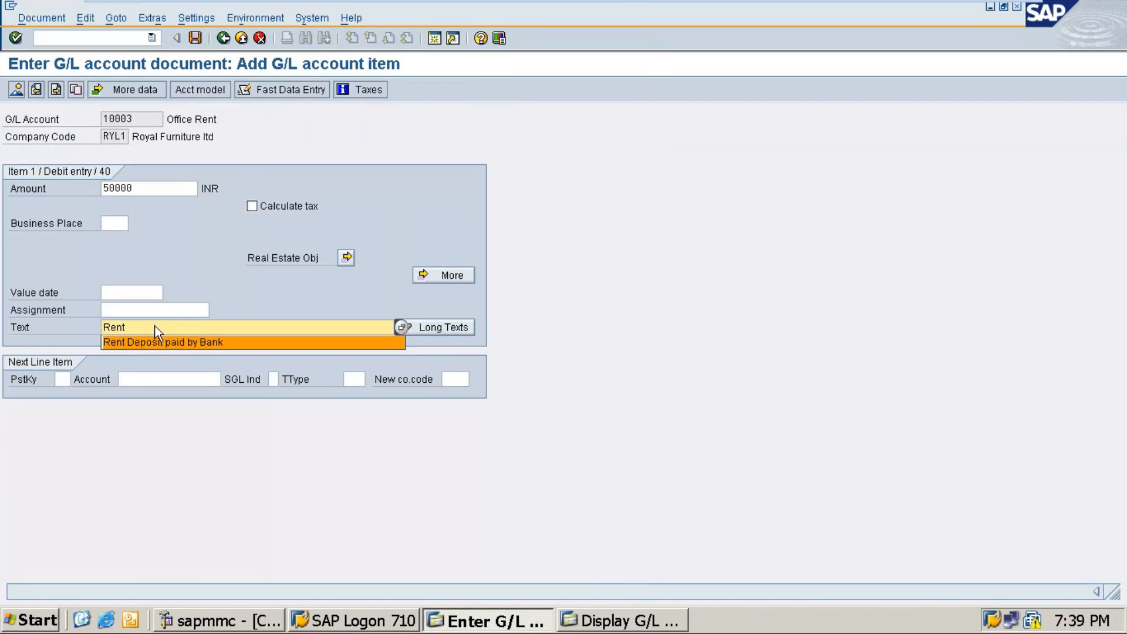
type("nt FTM of JA")
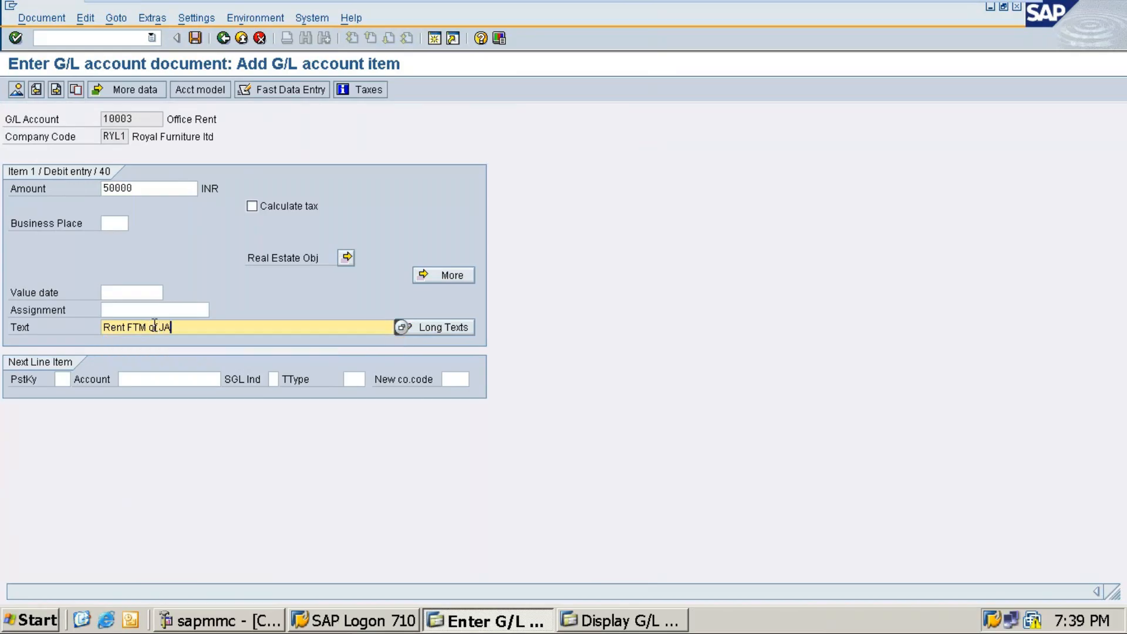
type("N2026")
key("BackSpace")
key("BackSpace")
key("BackSpace")
left_click(63, 377)
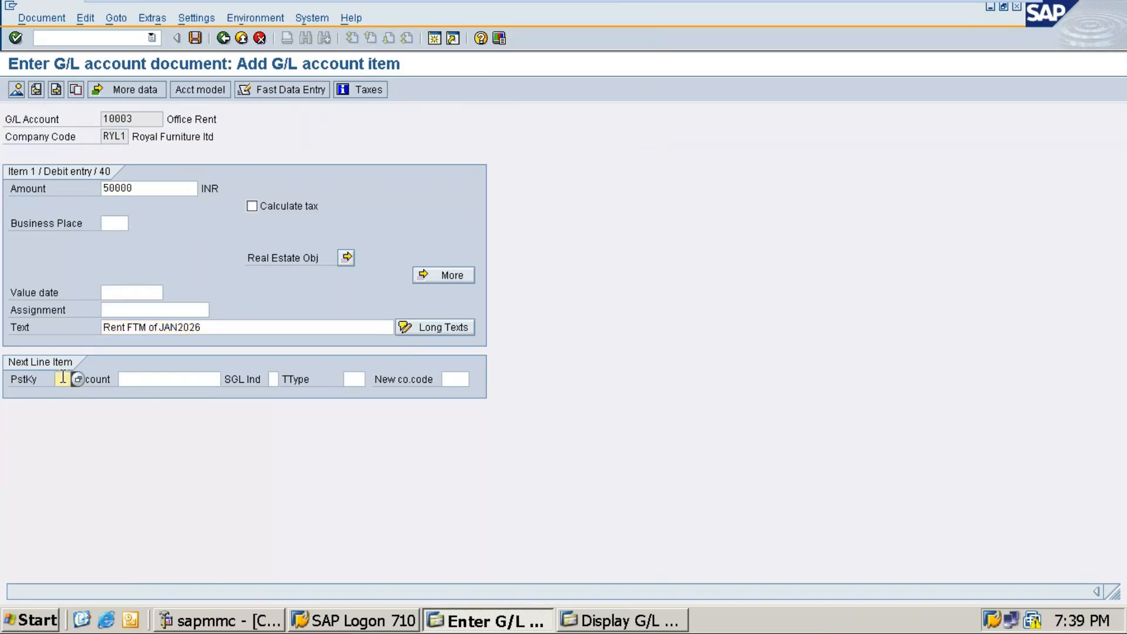
type("50")
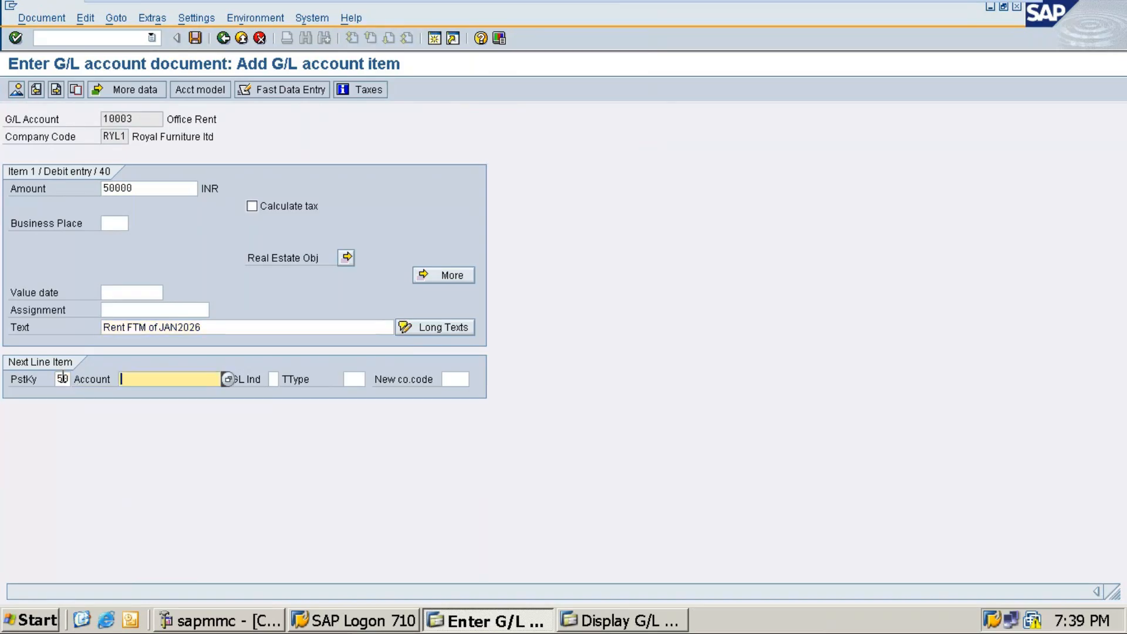
Look through company code RYL1's G/L account list for the credit account, and close the list without choosing one.
left_click(231, 379)
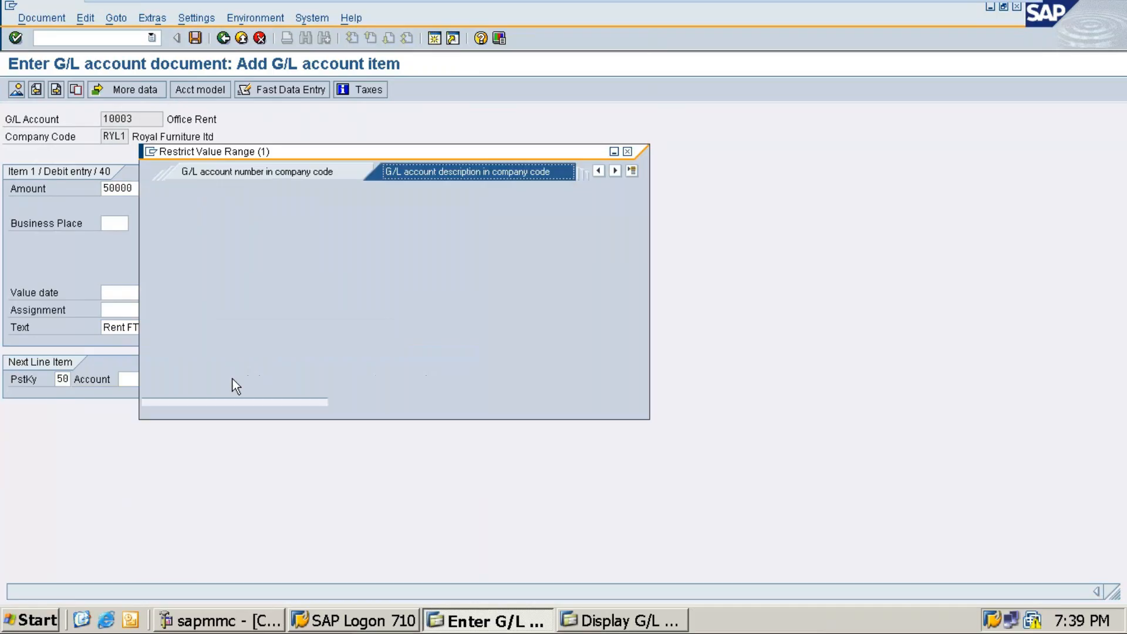
key("Return")
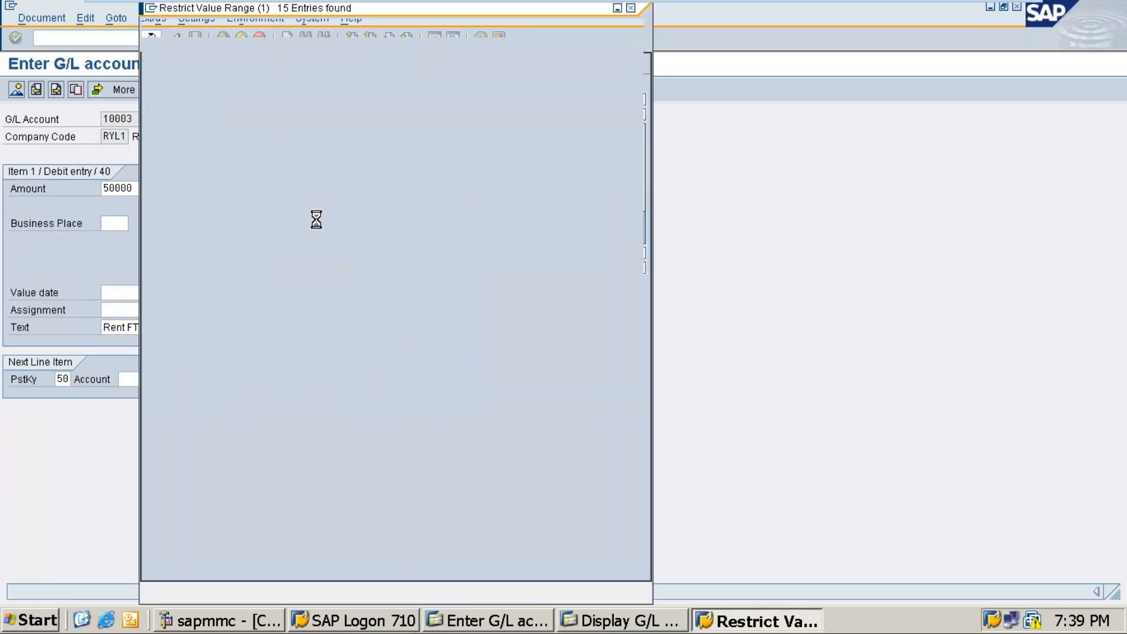
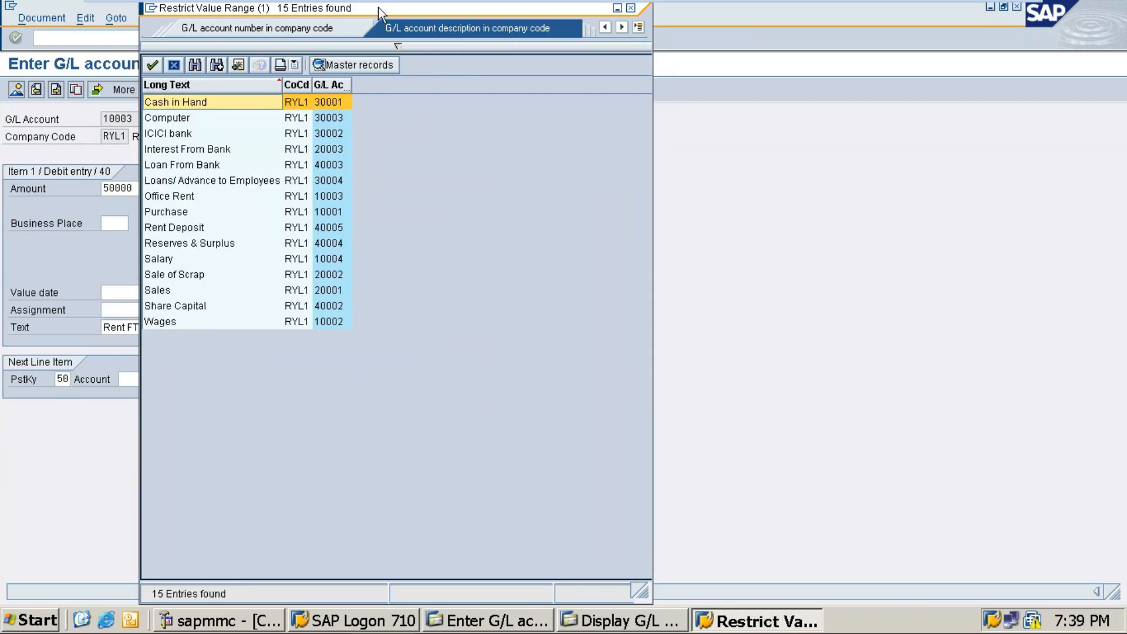
left_click_drag(378, 11, 563, 6)
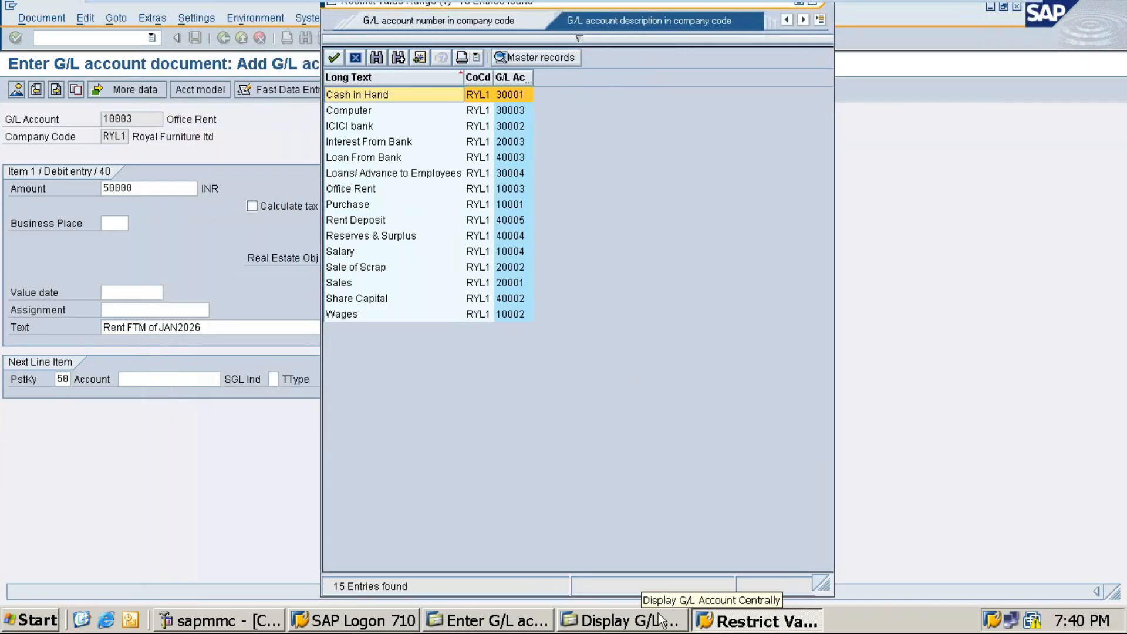
left_click(379, 222)
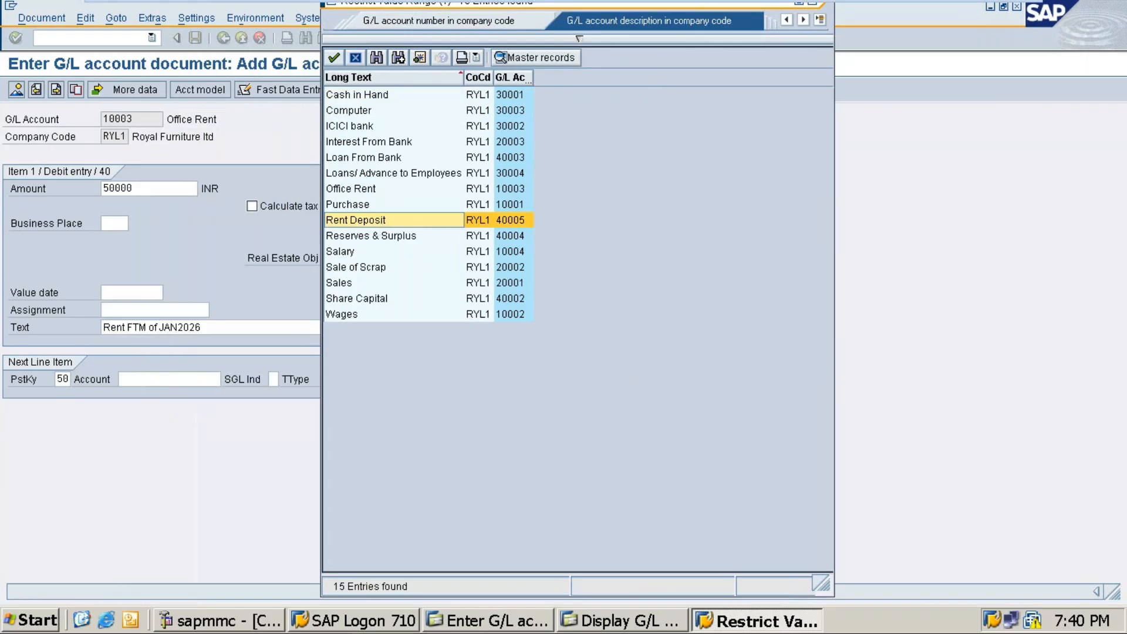
left_click(623, 626)
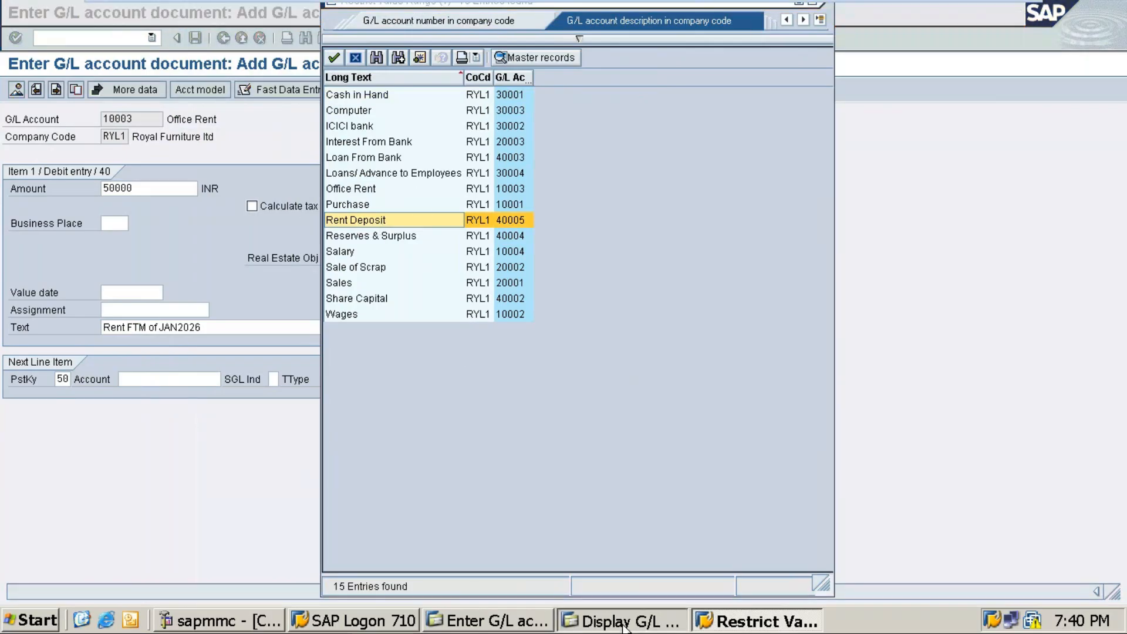
left_click(752, 623)
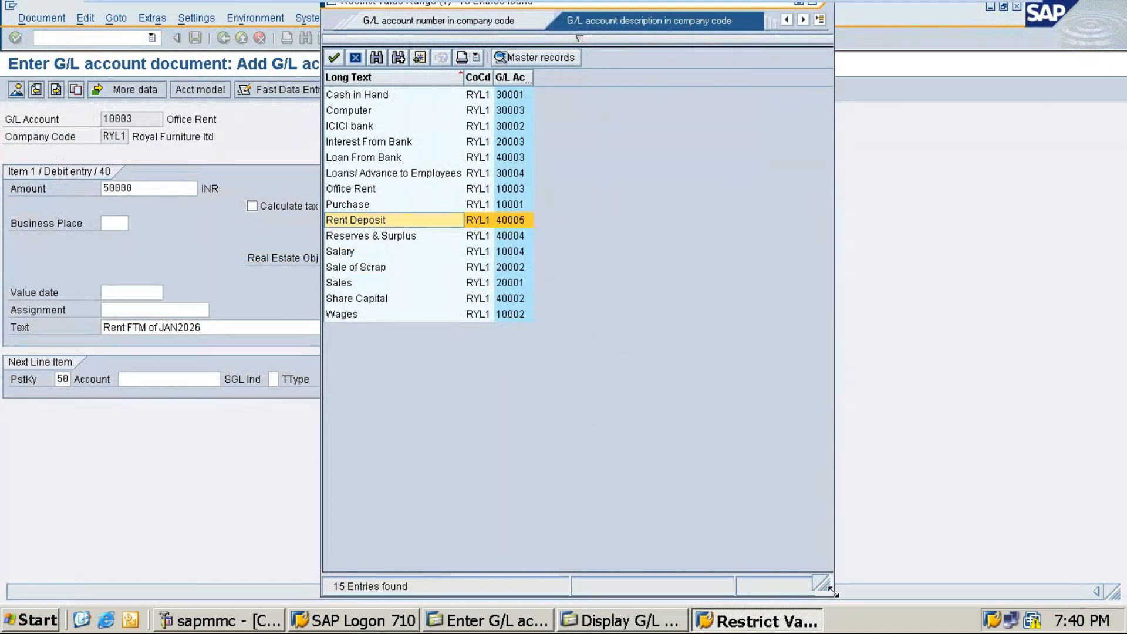
left_click_drag(832, 593, 701, 315)
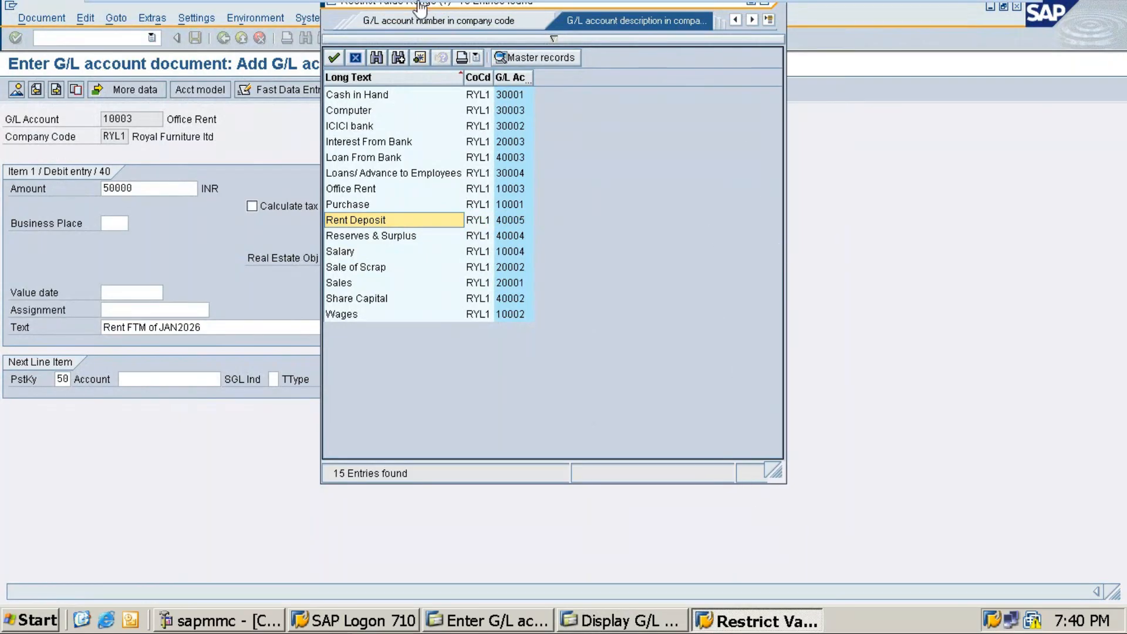
left_click_drag(352, 9, 559, 133)
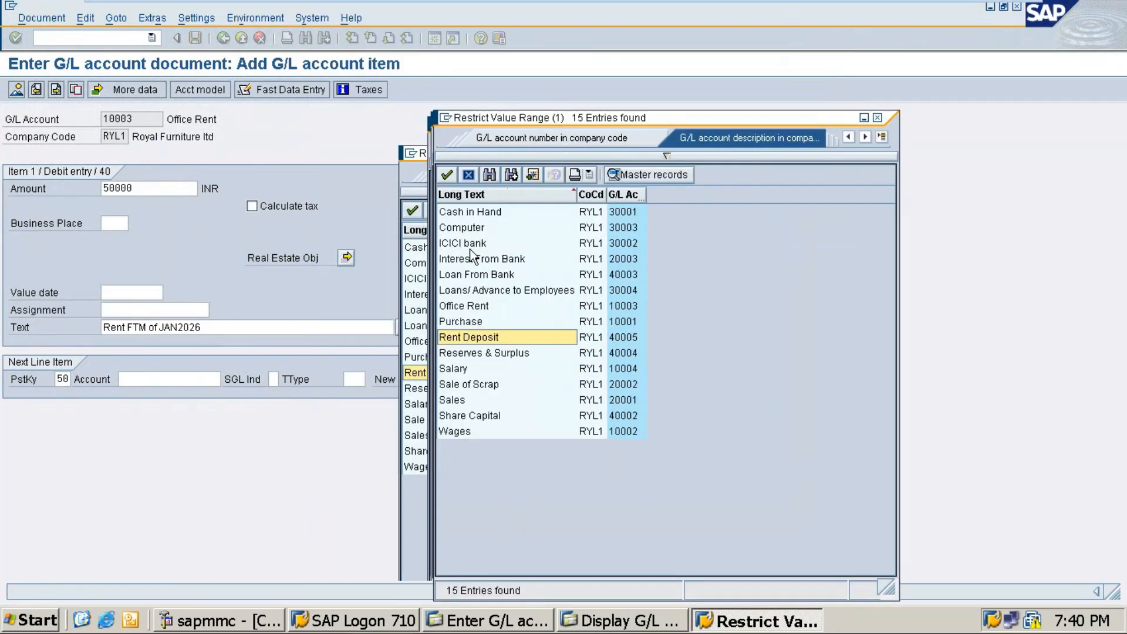
left_click(880, 115)
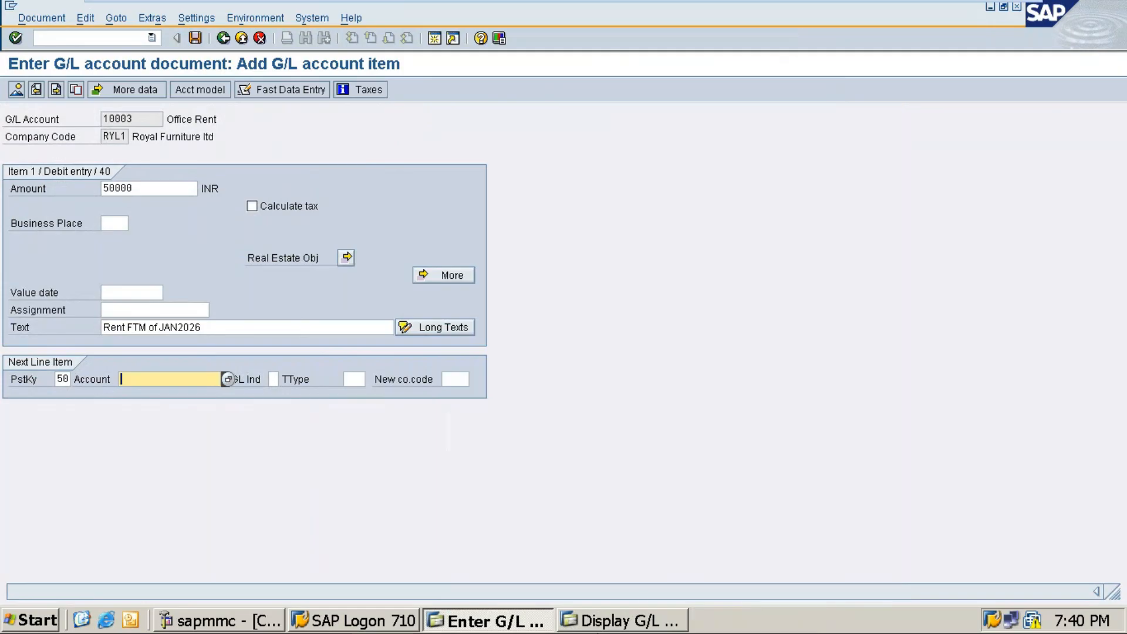
Switch to the central G/L account display and start creating account 40006 in company code RYL1.
left_click(644, 624)
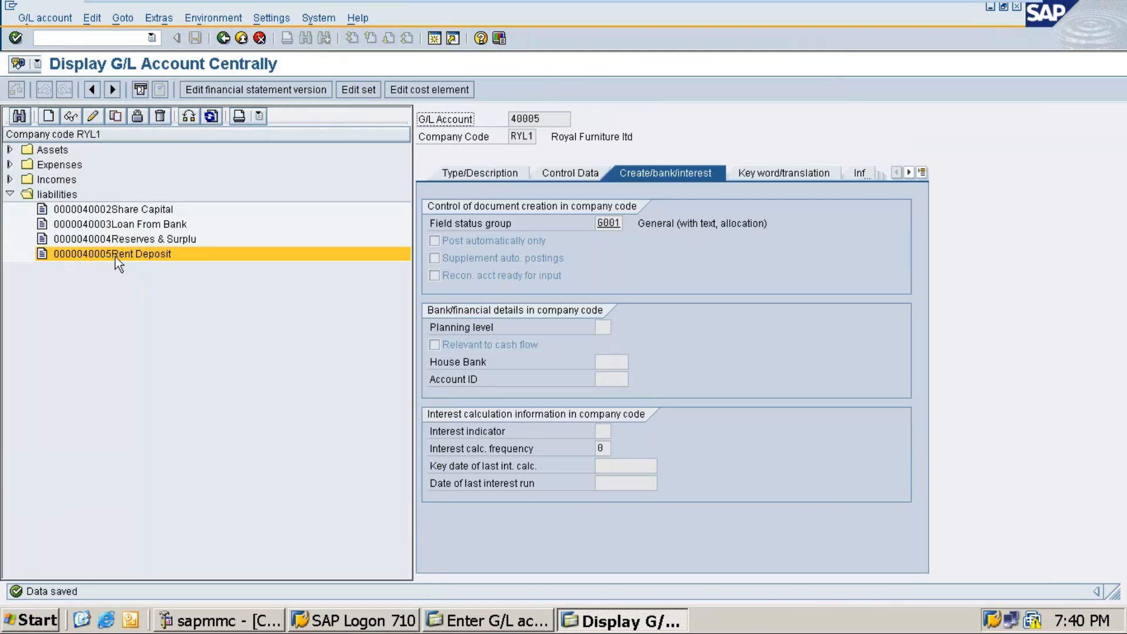
left_click(9, 151)
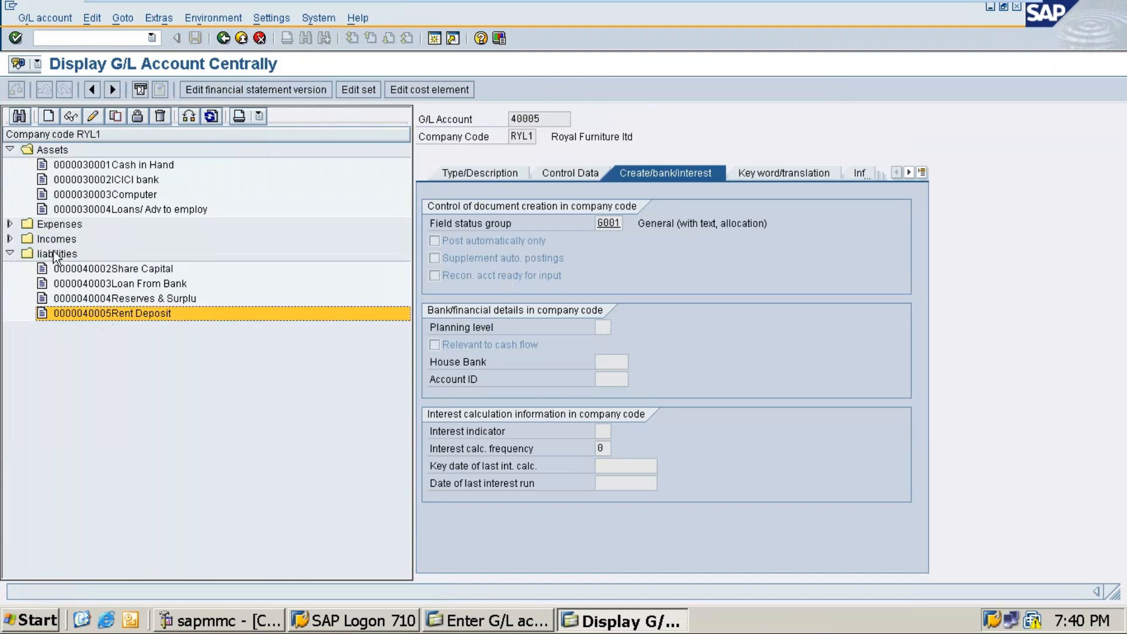
left_click(49, 117)
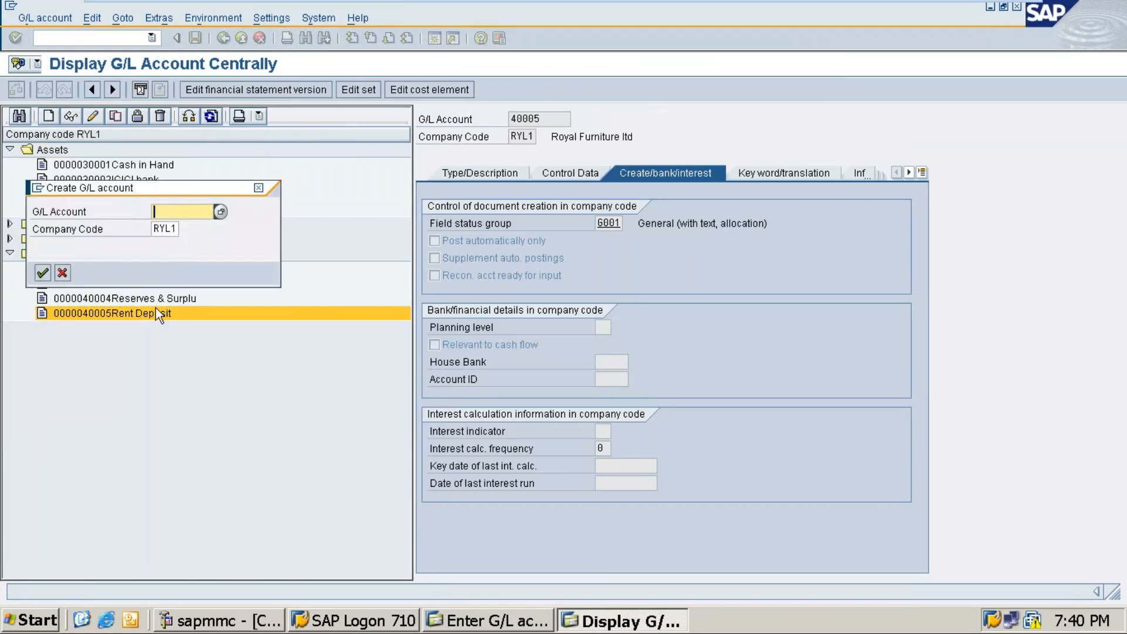
left_click(262, 190)
left_click(47, 117)
type("4")
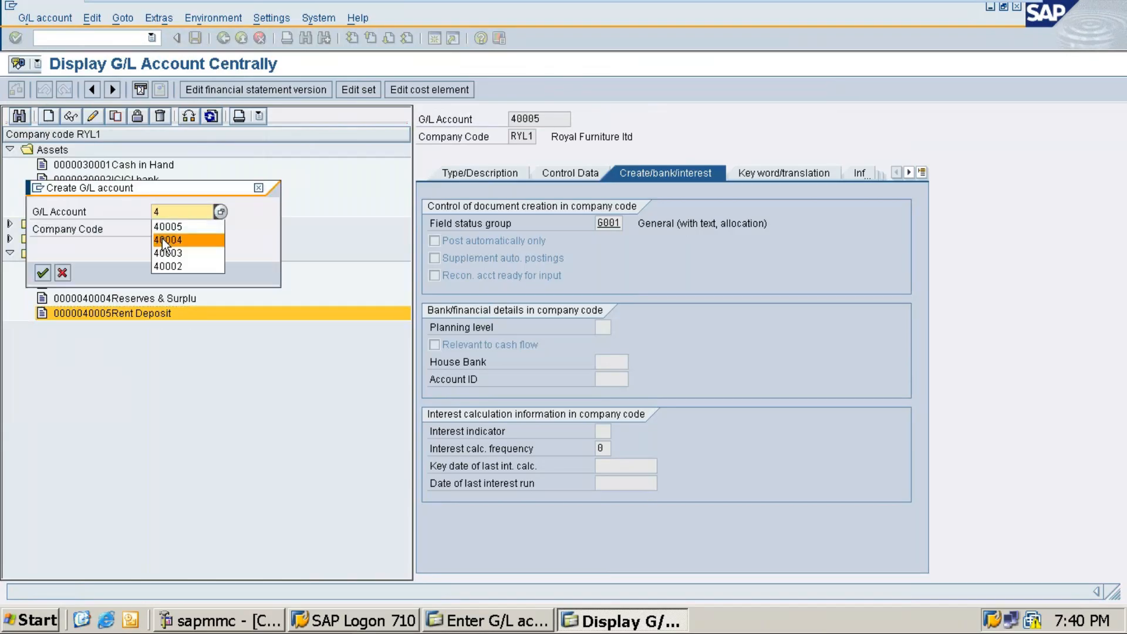
type("0006")
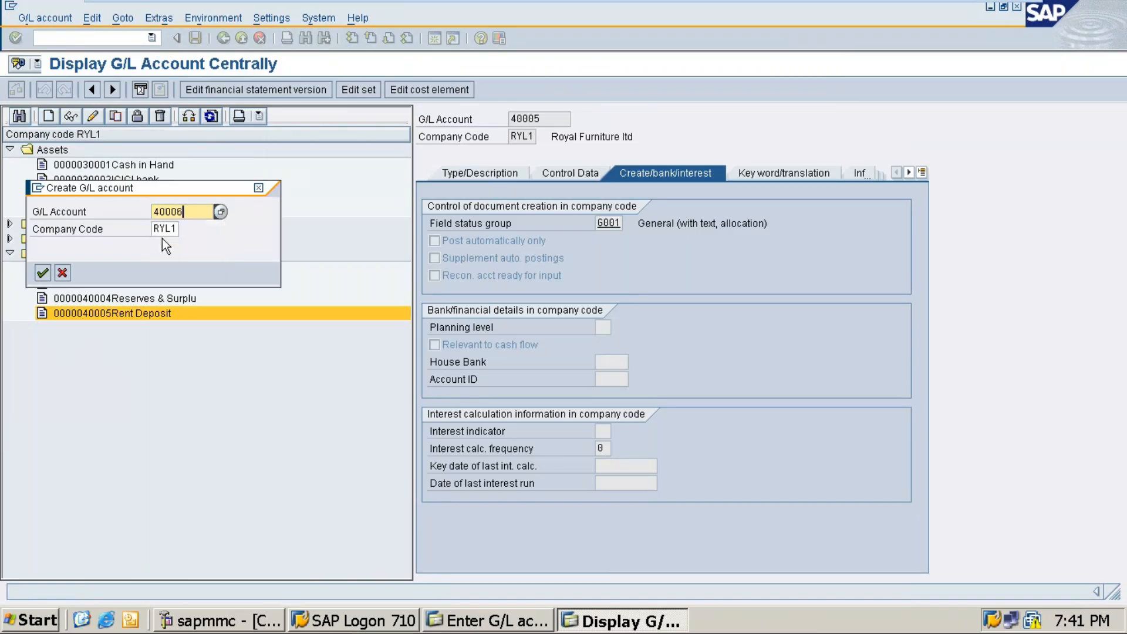
key("Return")
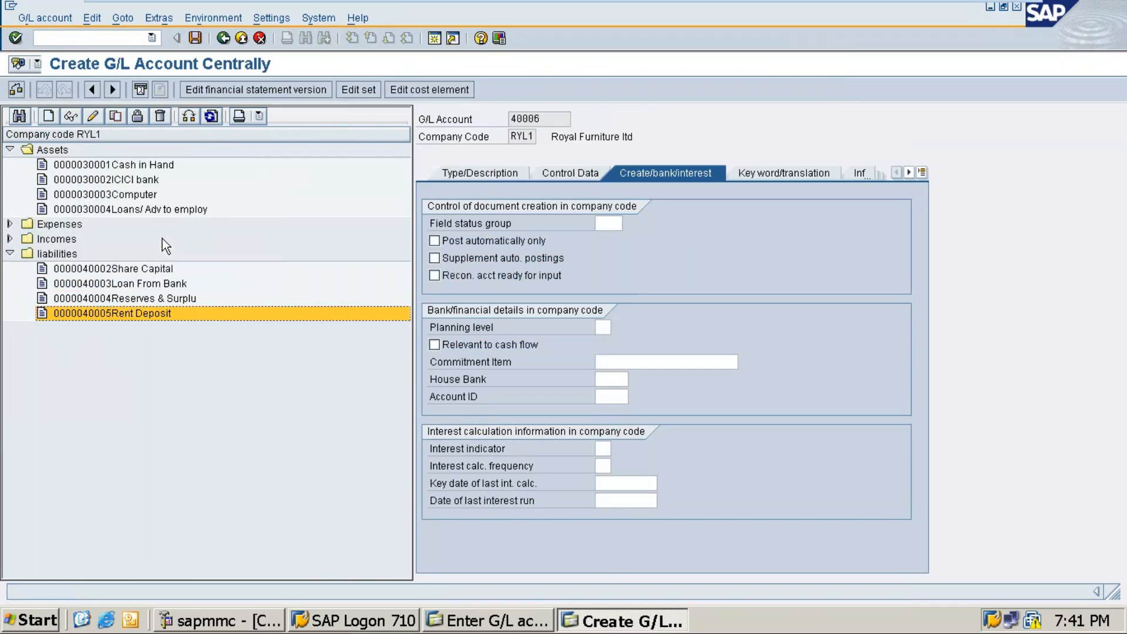
Make the new account a balance sheet account in the liabilities group, with "ABC Complex" as short and long text.
left_click(481, 171)
left_click(623, 223)
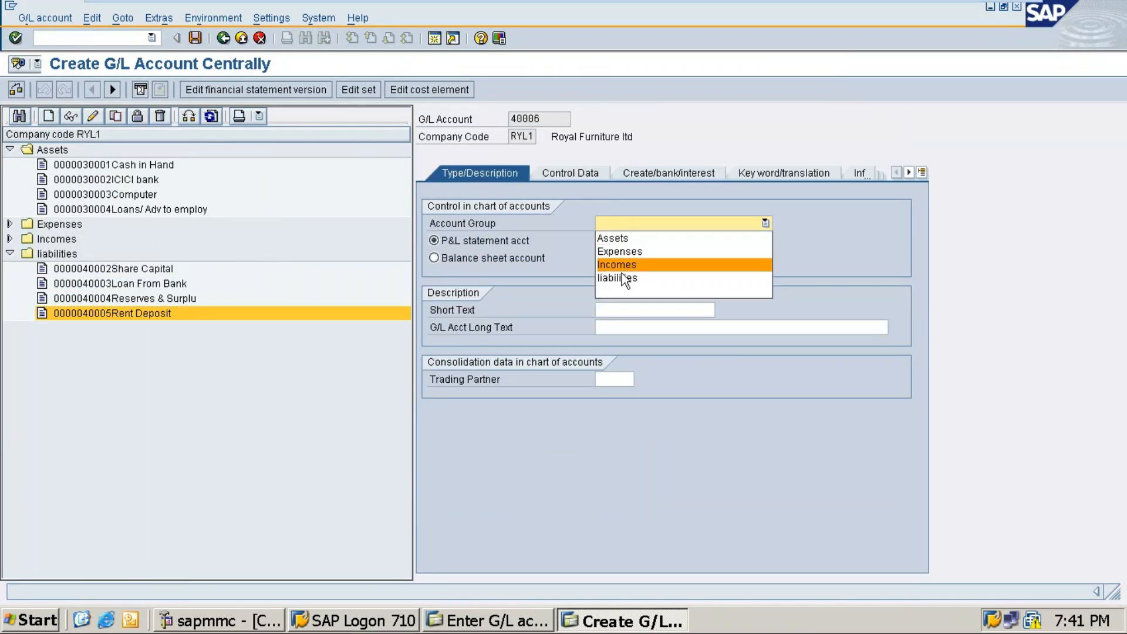
left_click(621, 278)
left_click(467, 257)
left_click(663, 313)
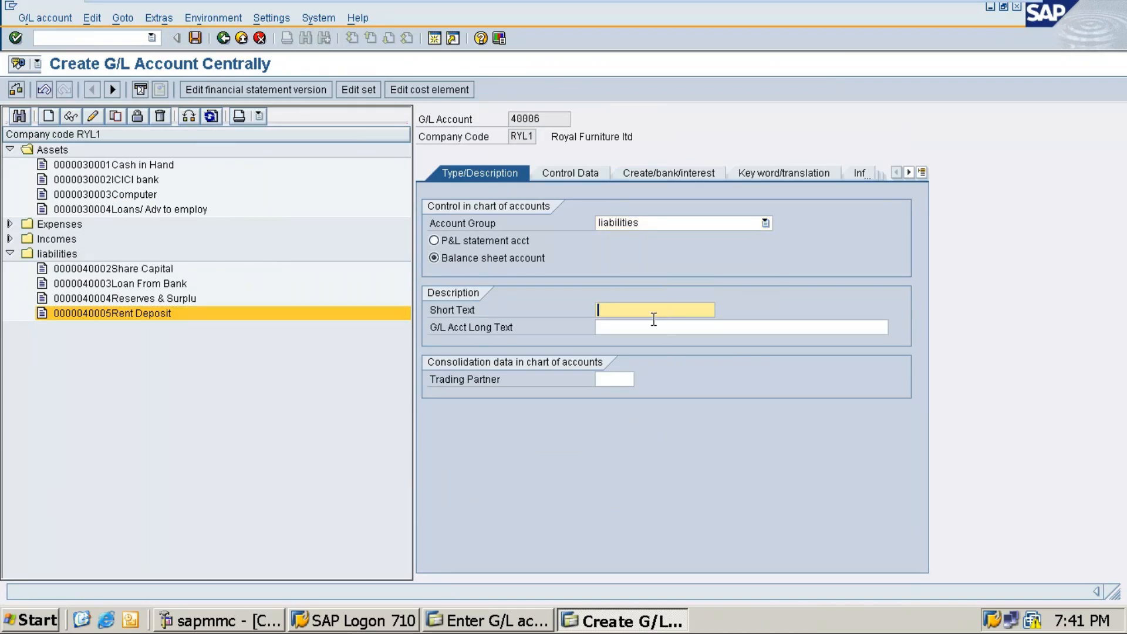
type("ABC Complex")
left_click(620, 324)
type("ABC Complex")
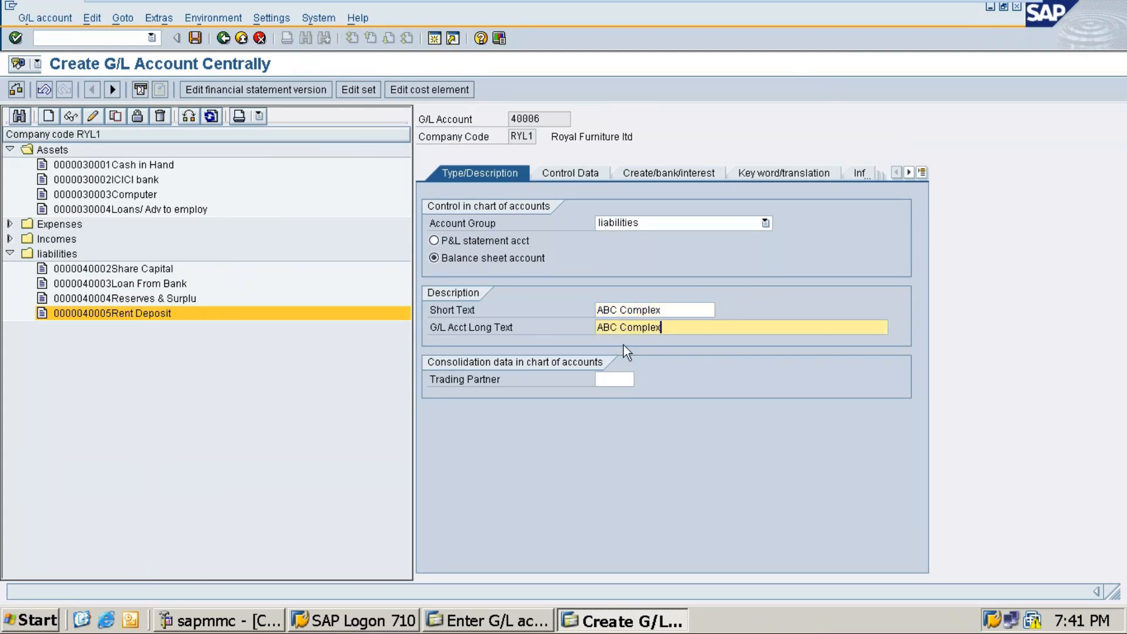
Save the ABC Complex account with sort key 001 and field status group G001, and return to the office rent posting.
left_click(565, 169)
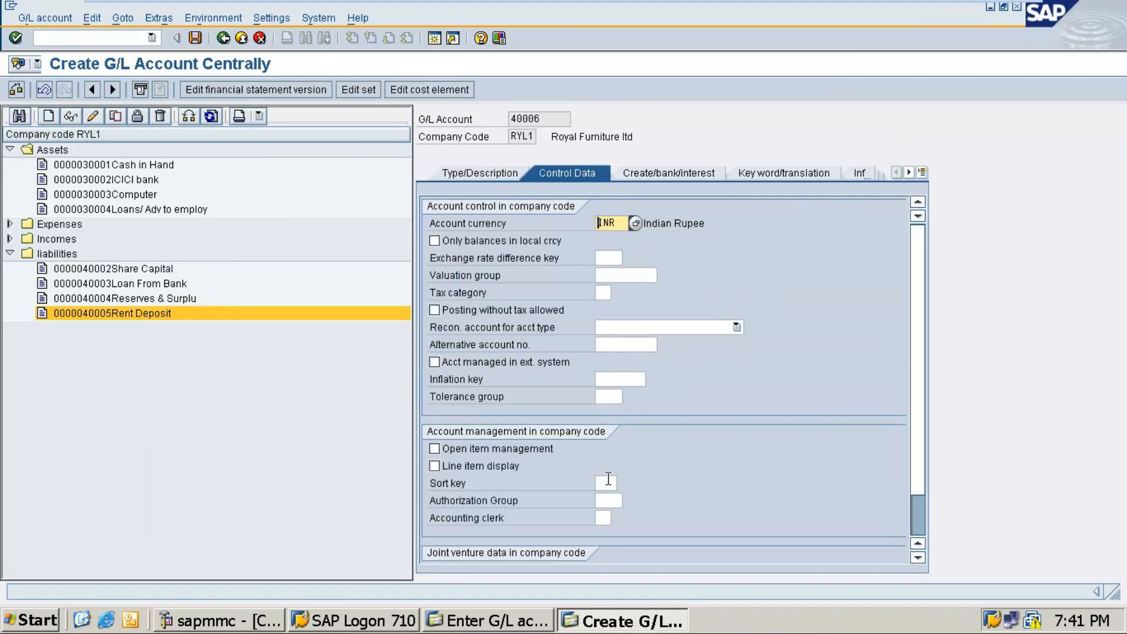
left_click(608, 479)
type("001")
left_click(651, 175)
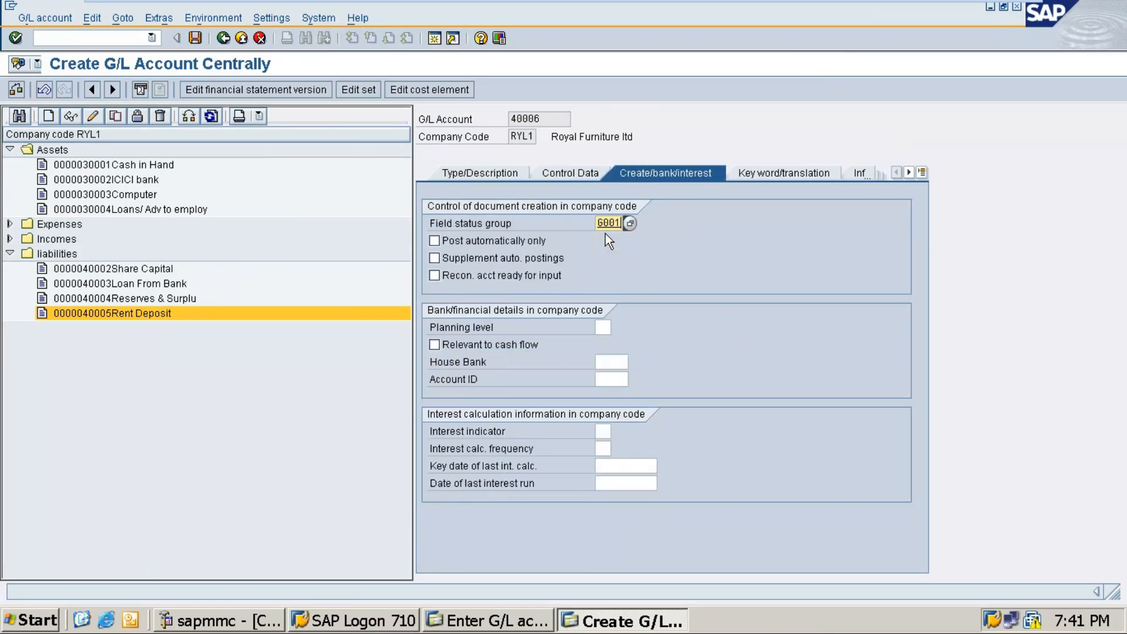
key("ctrl+s")
key("Return")
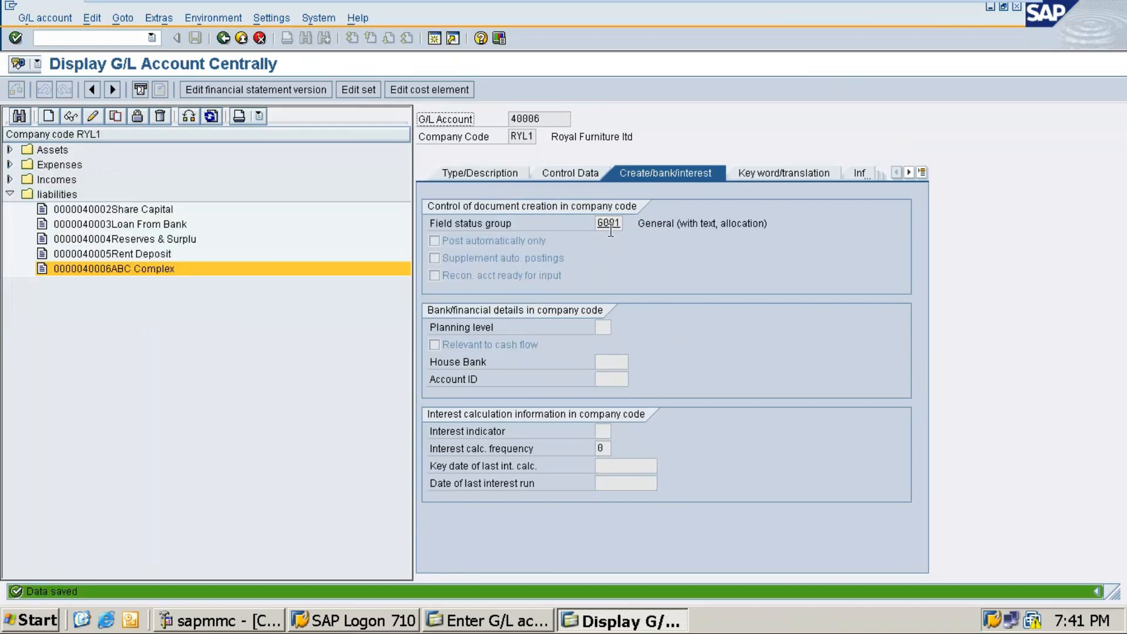
left_click(488, 620)
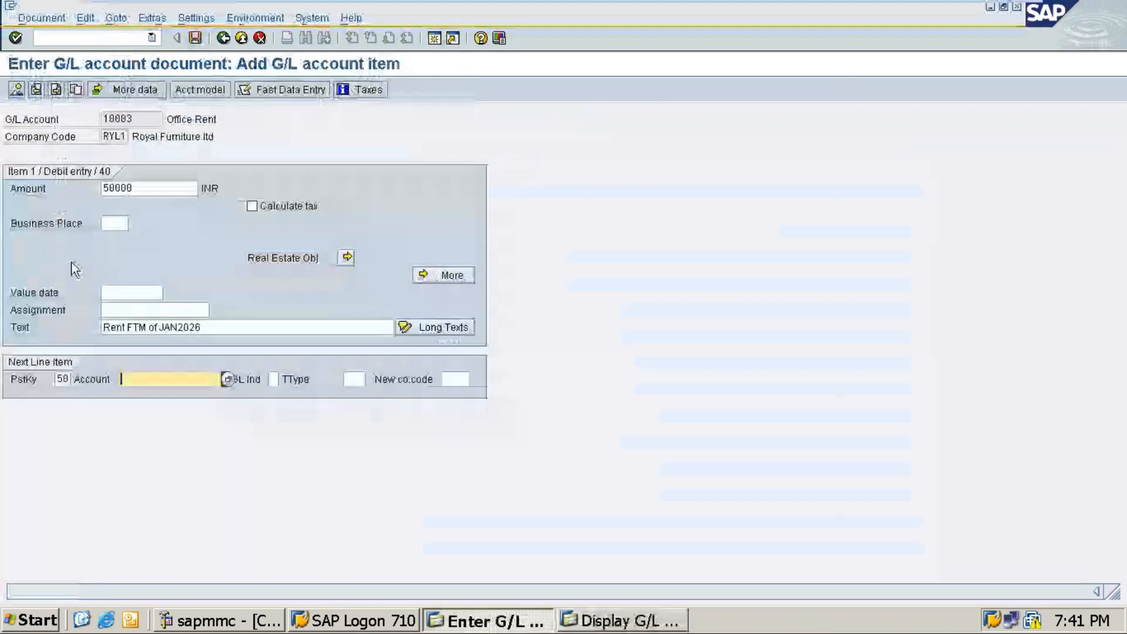
Choose ABC Complex (40006) as the credit account and enter 50000 INR as the amount of the second item.
left_click(226, 379)
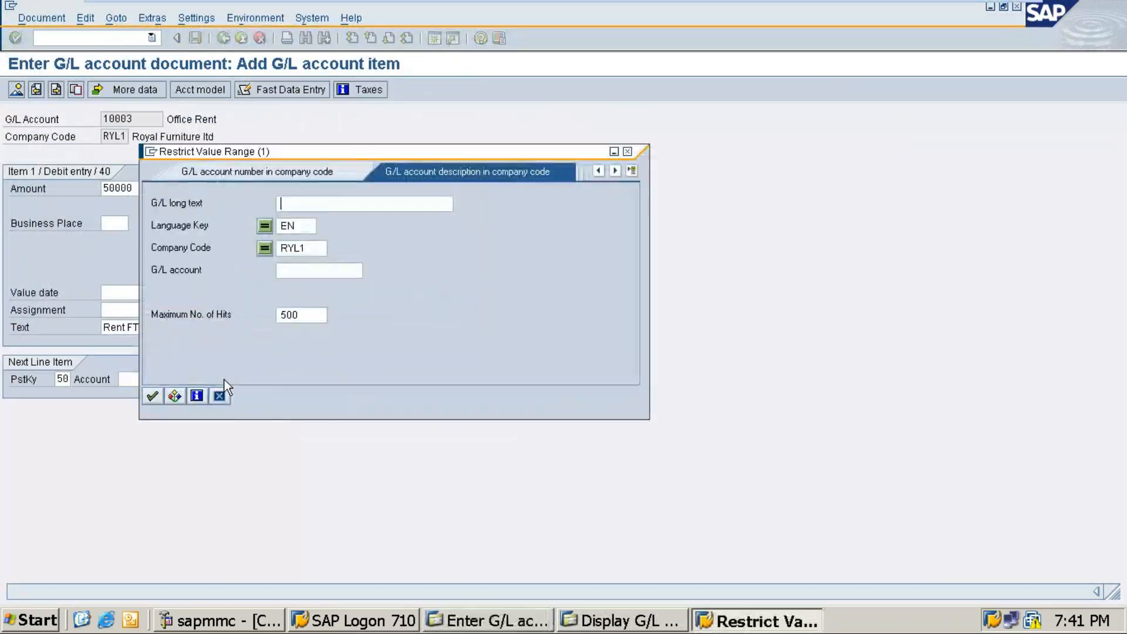
key("Return")
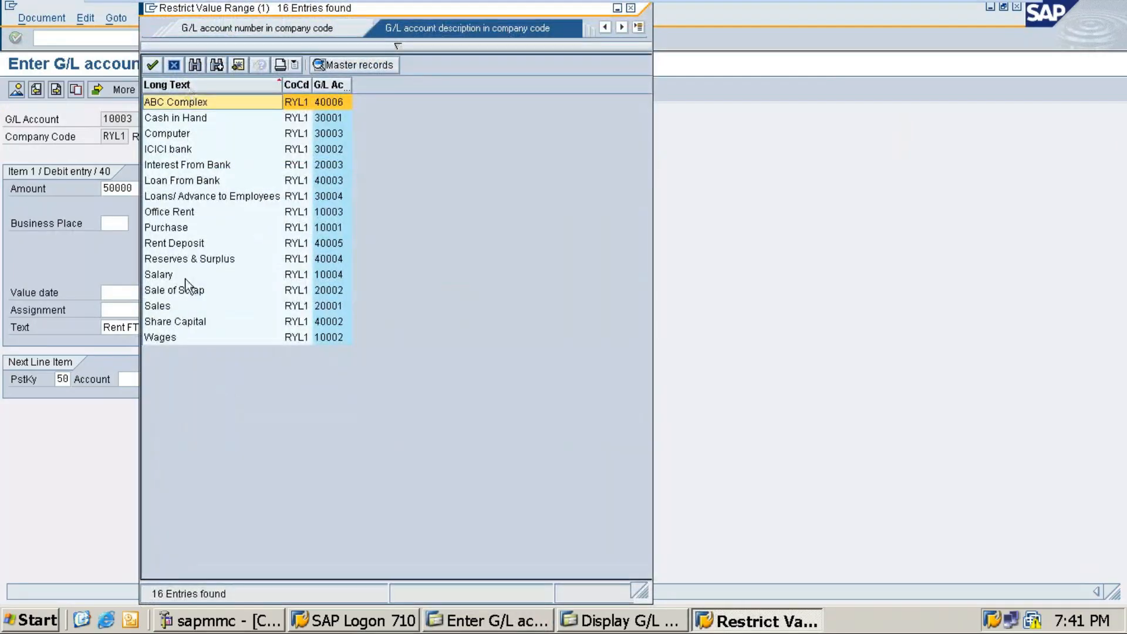
double_click(179, 106)
key("Return")
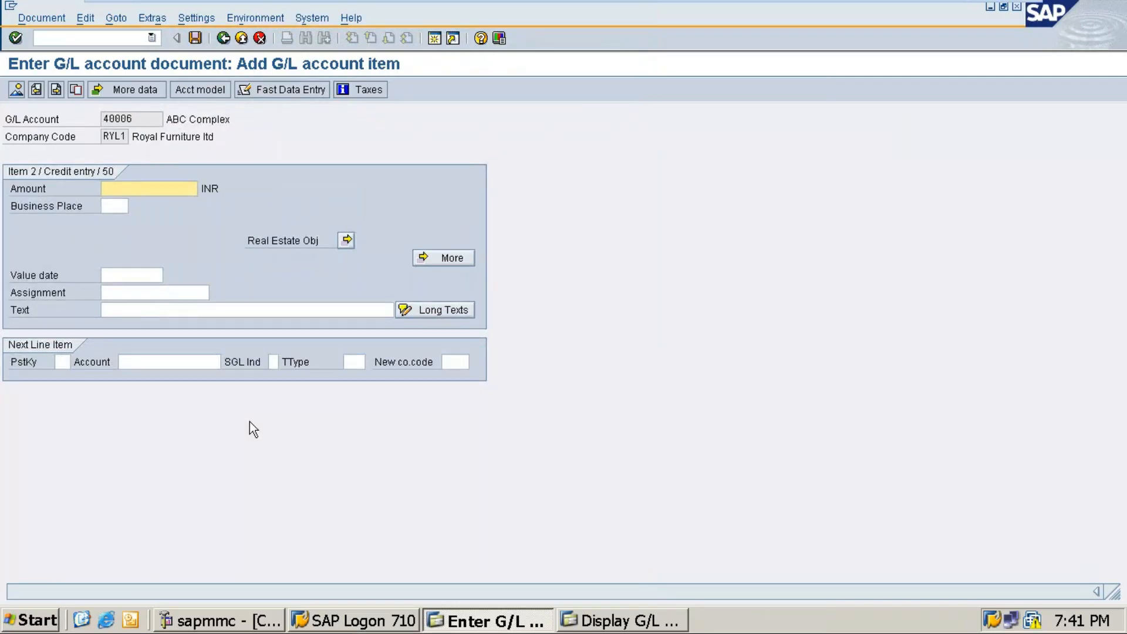
type("50000")
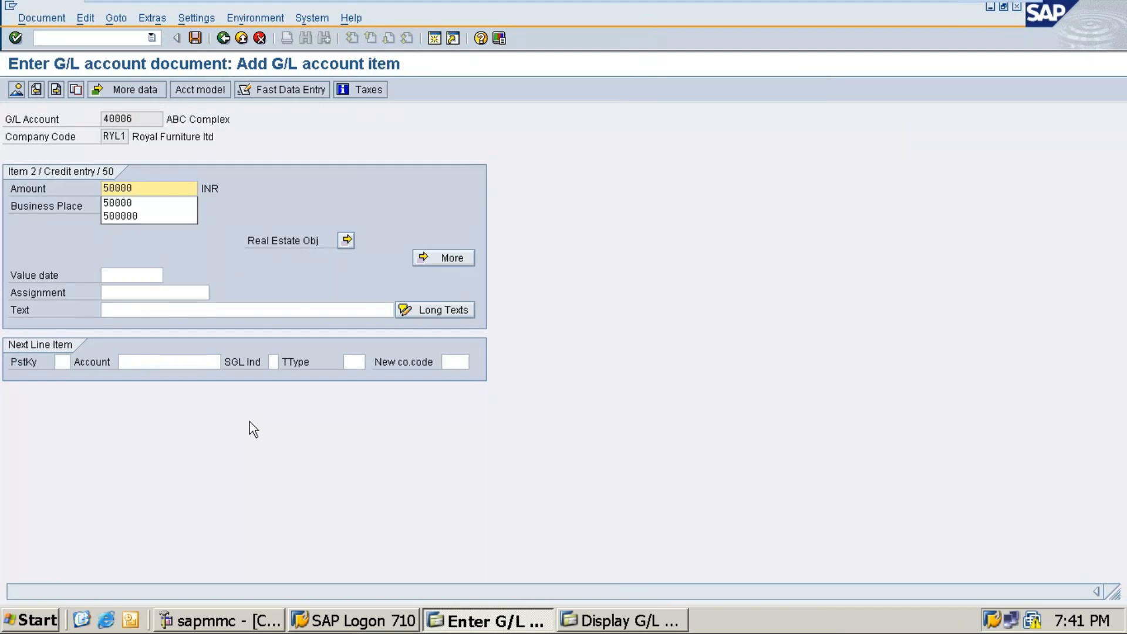
key("BackSpace")
type("0")
left_click(140, 309)
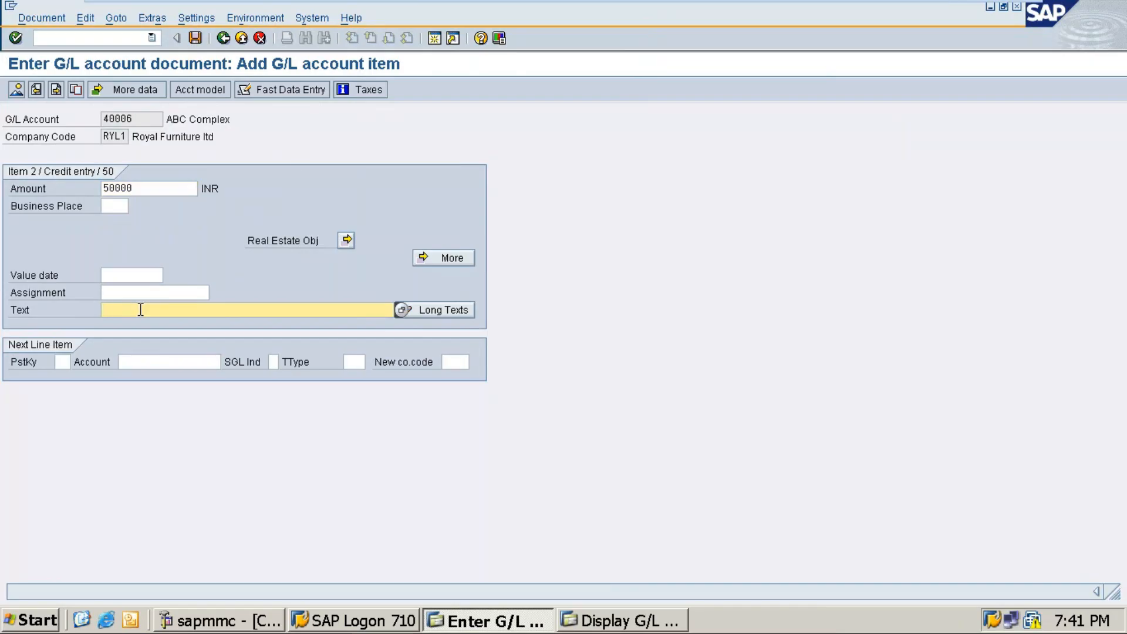
Abandon the unfinished office rent document without posting it and restart G/L account posting with /nf-02.
left_click(259, 37)
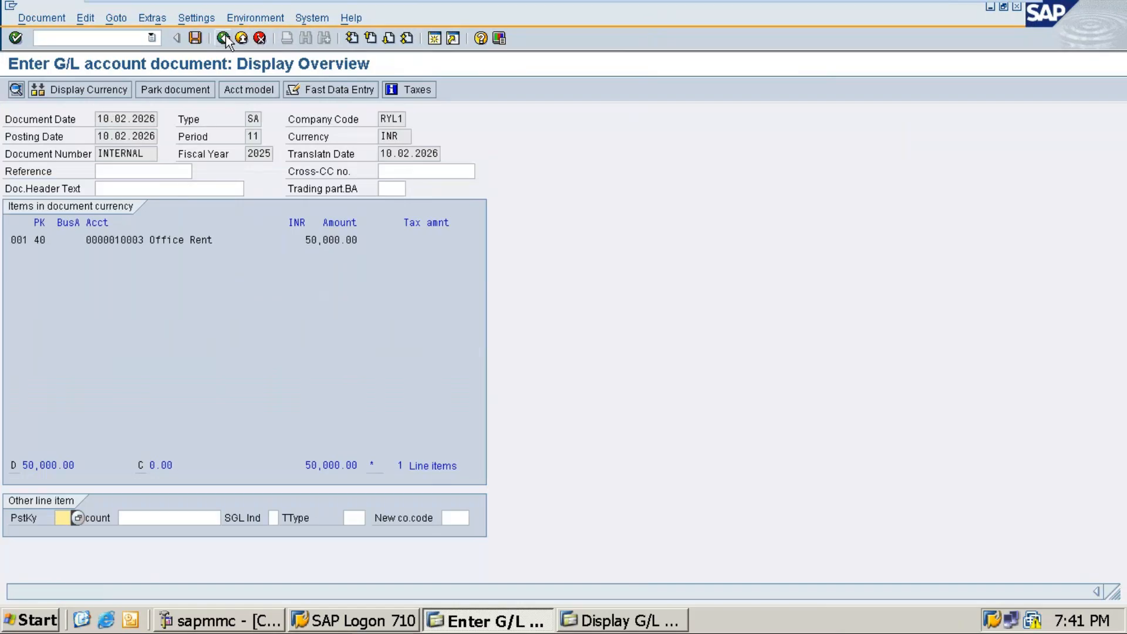
left_click(123, 40)
type("/n")
key("Return")
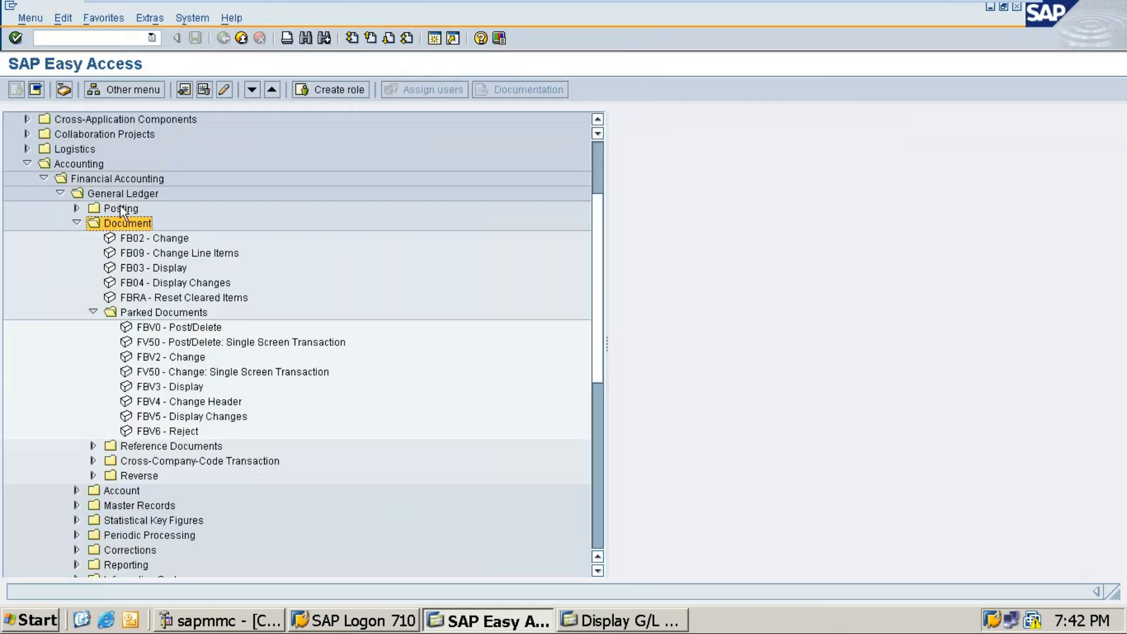
left_click(151, 38)
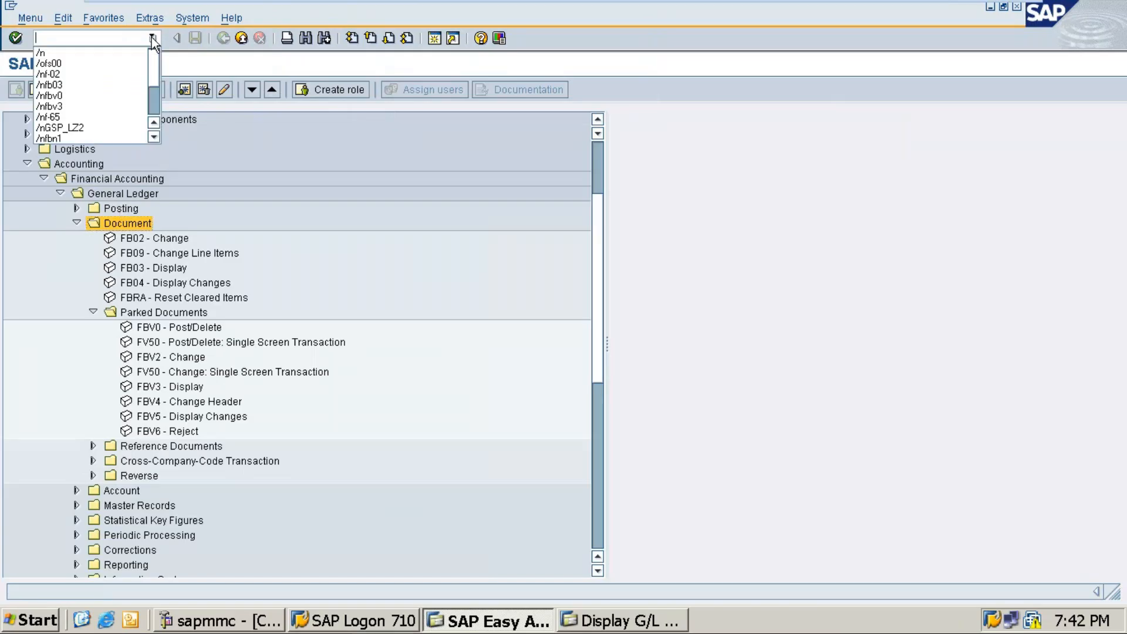
left_click(71, 72)
key("Return")
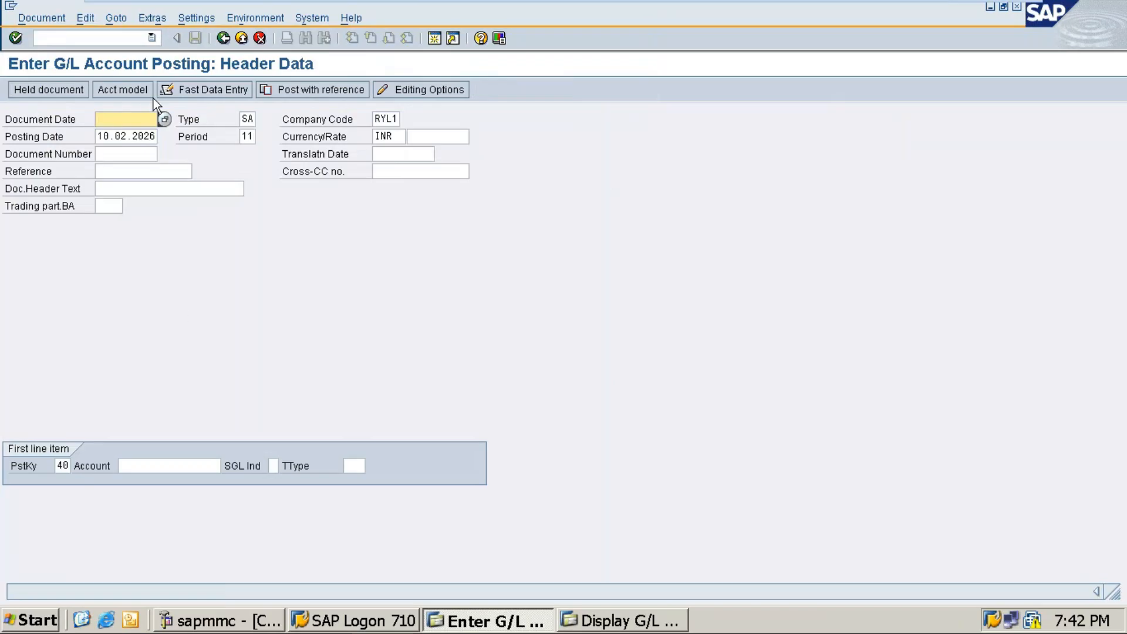
Set the new document's date to 10.02.2026 and move on to the account of its first line item.
type("10.02.2026")
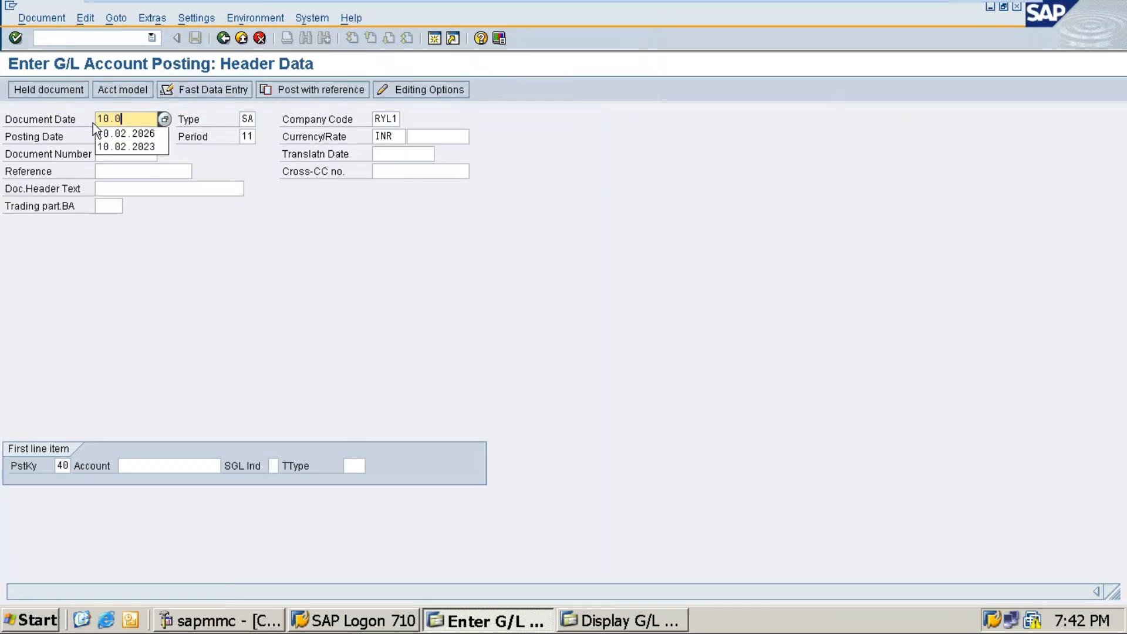
key("Tab")
key("Tab")
key("Tab")
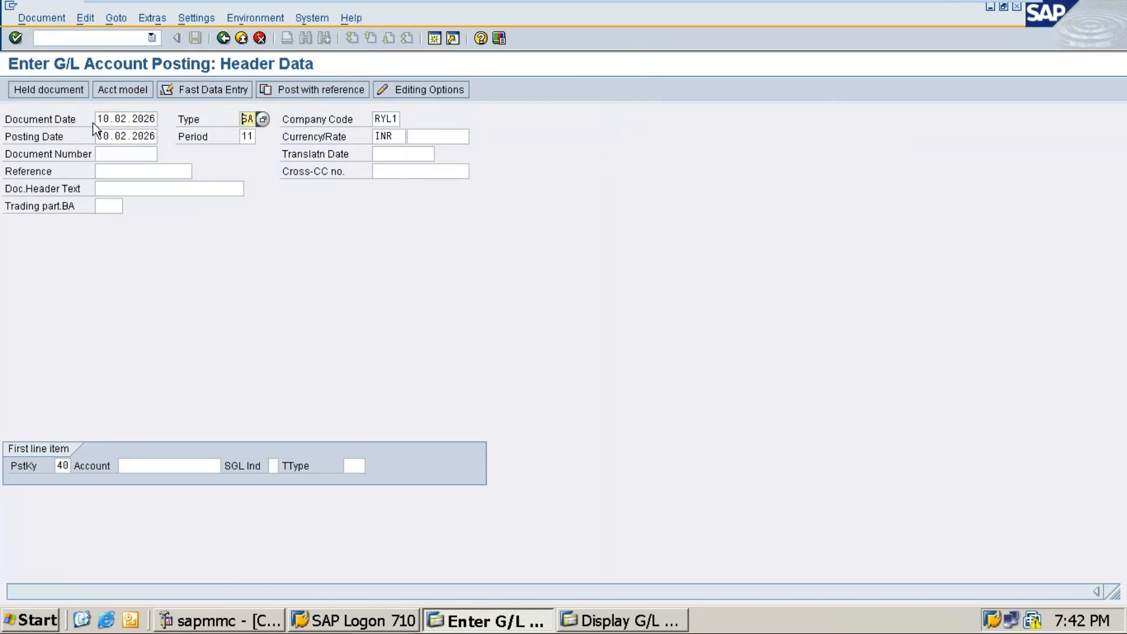
key("Tab")
key("Tab")
key("Tab")
key("Tab")
key("Tab")
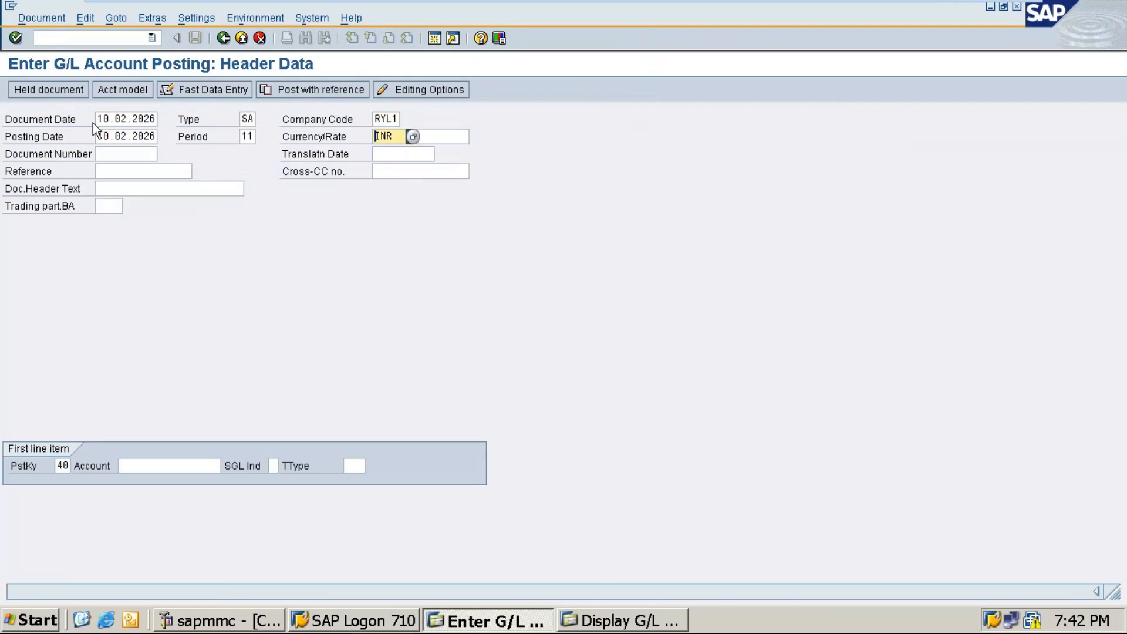
key("Tab")
key("Tab")
key("Tab")
key("Tab")
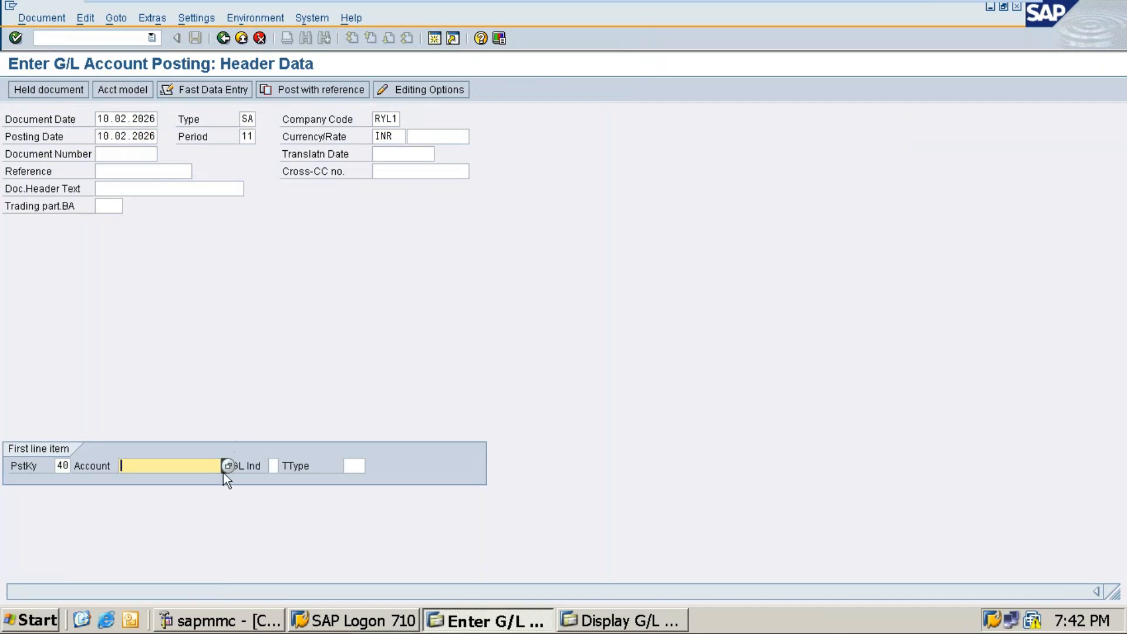
left_click(225, 465)
key("Return")
key("Down")
key("Down")
key("Down")
key("Down")
key("Down")
key("Down")
key("Down")
key("Down")
key("Down")
key("Return")
left_click(224, 465)
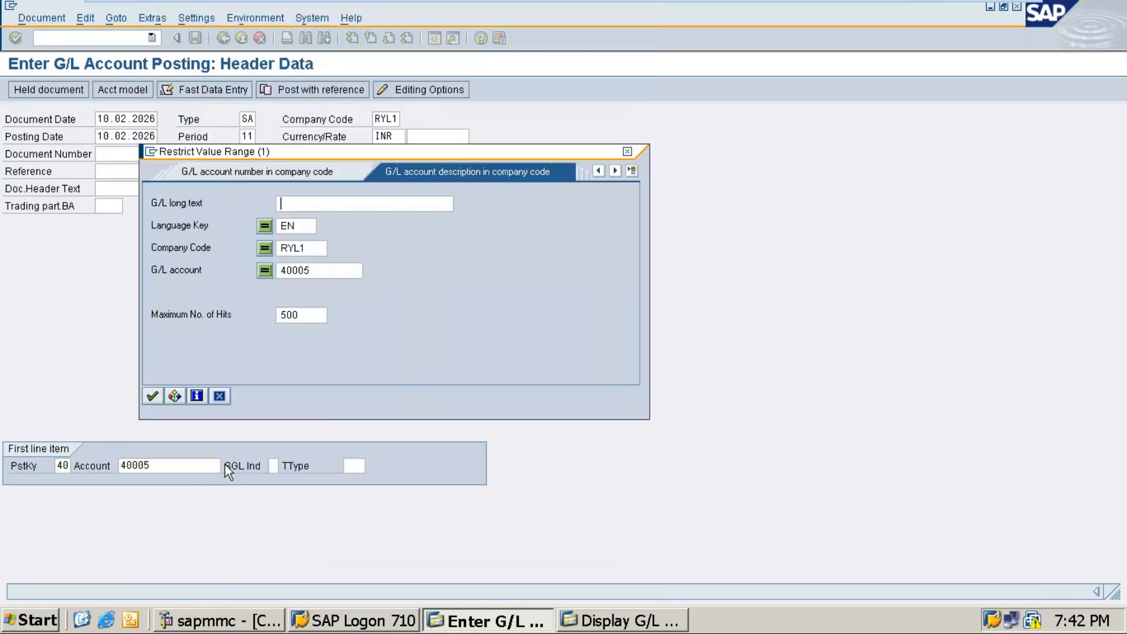
key("Return")
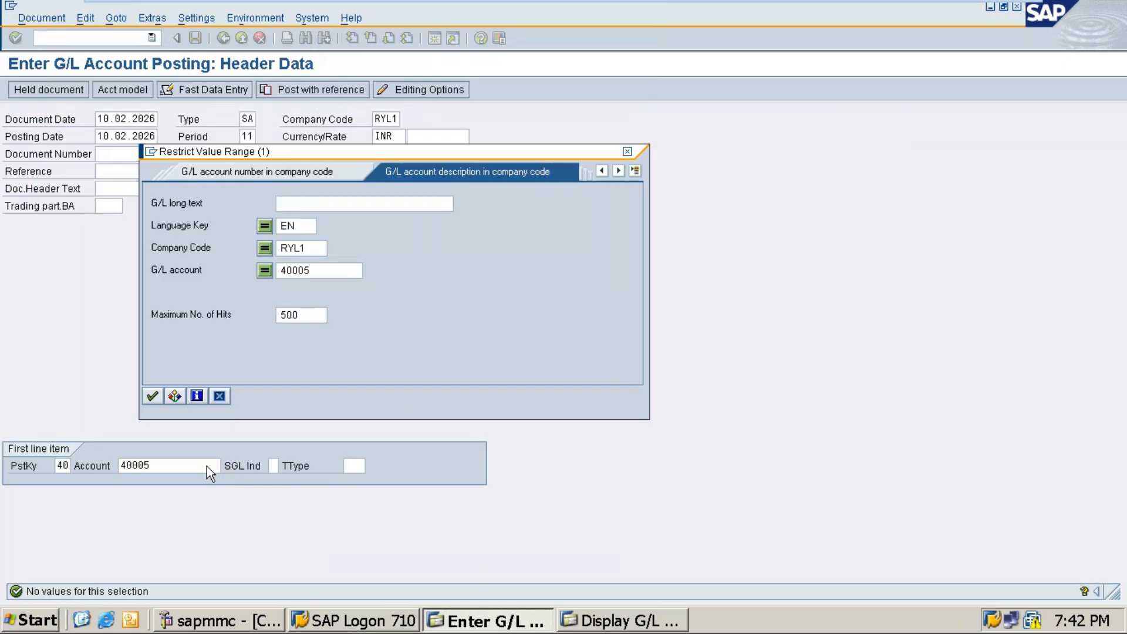
left_click(627, 151)
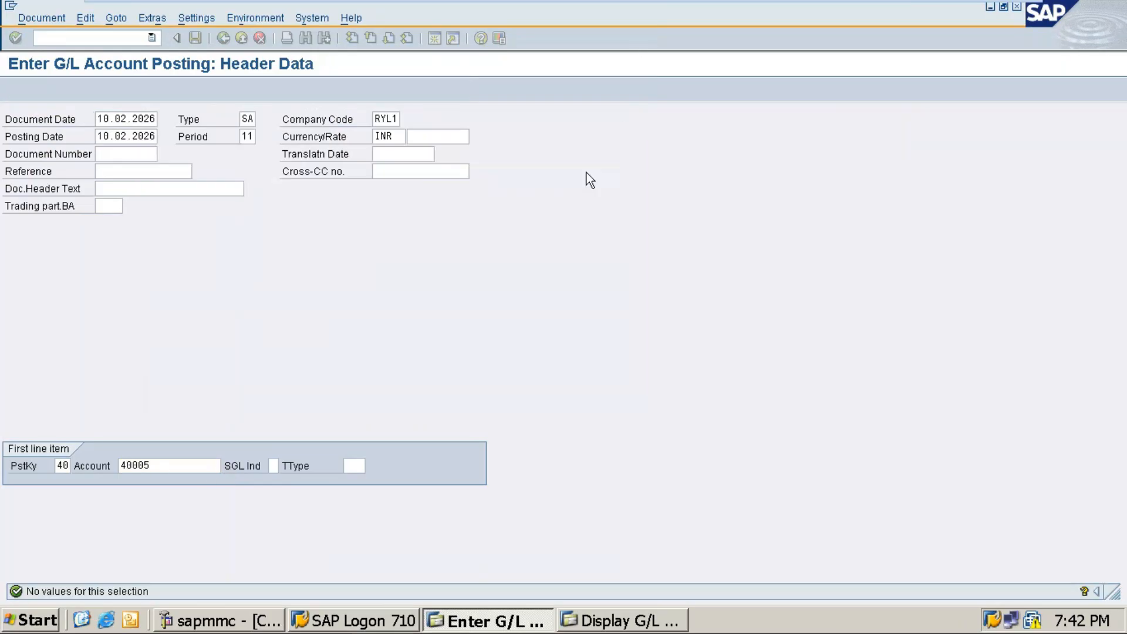
left_click(169, 464)
key("BackSpace")
key("BackSpace")
key("BackSpace")
key("BackSpace")
key("BackSpace")
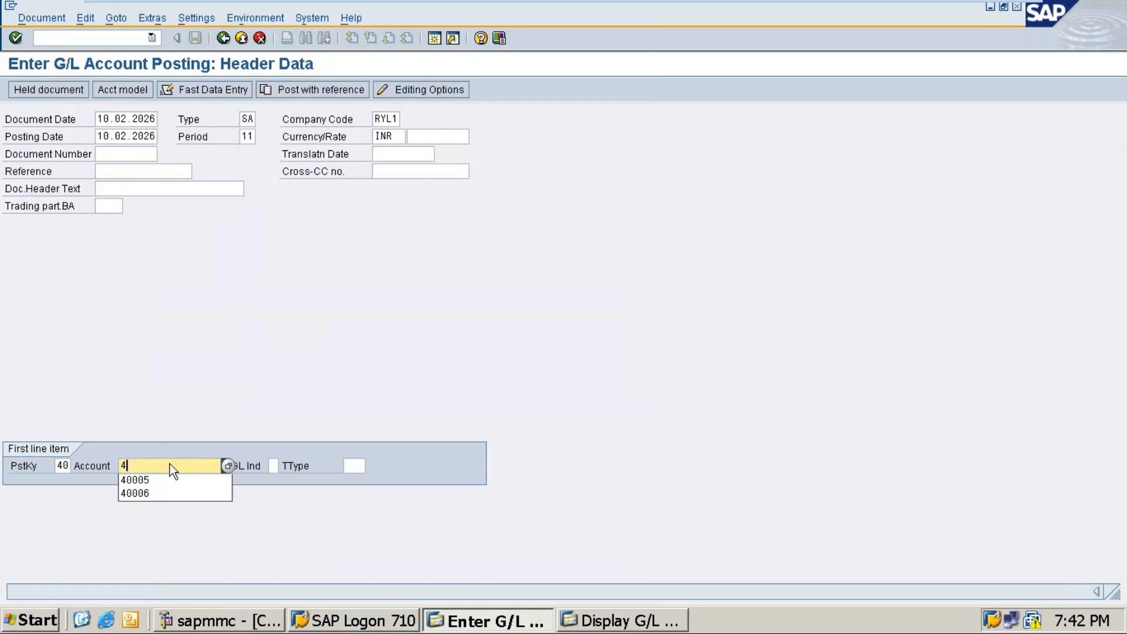
key("Return")
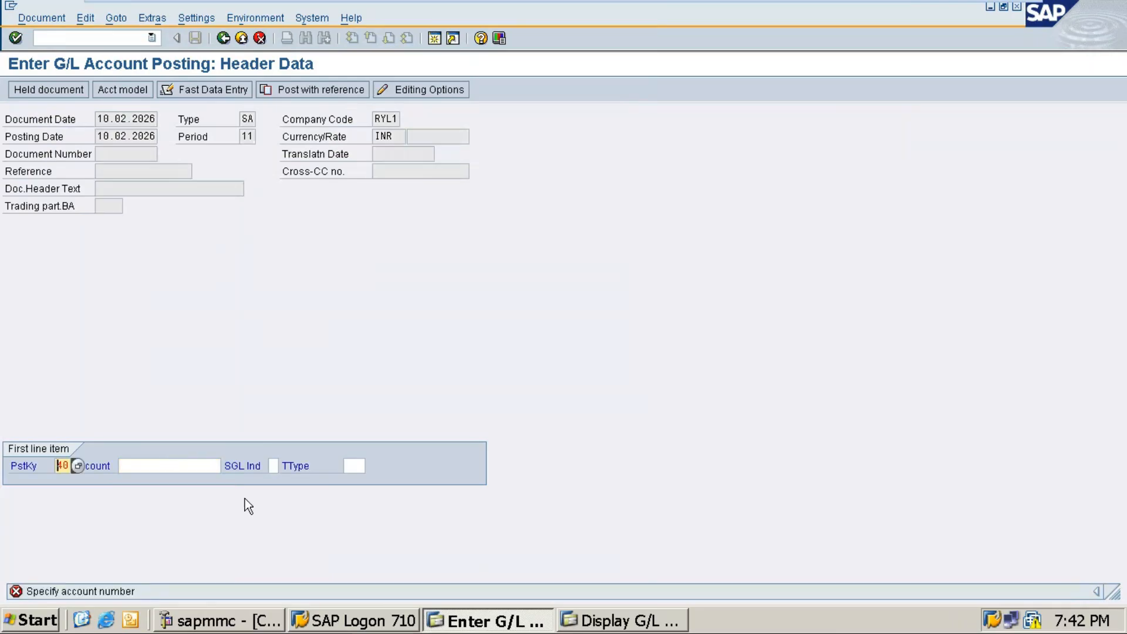
Debit 50000 INR to the Office Rent account 10003 with the item text "Rent FTM of JAN2026".
left_click(228, 467)
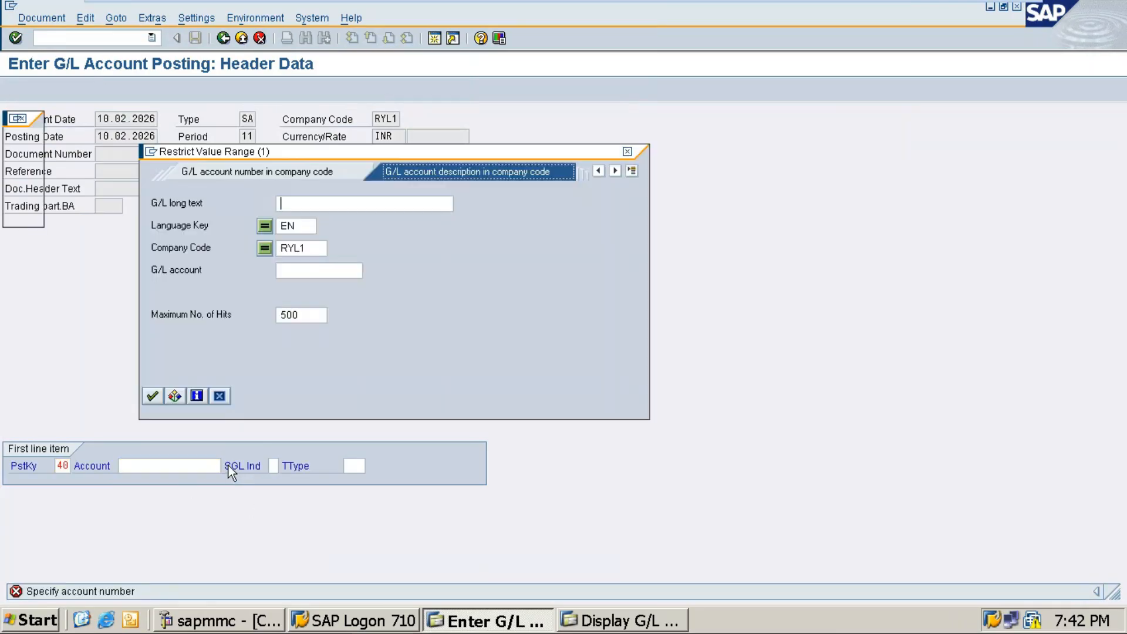
key("Return")
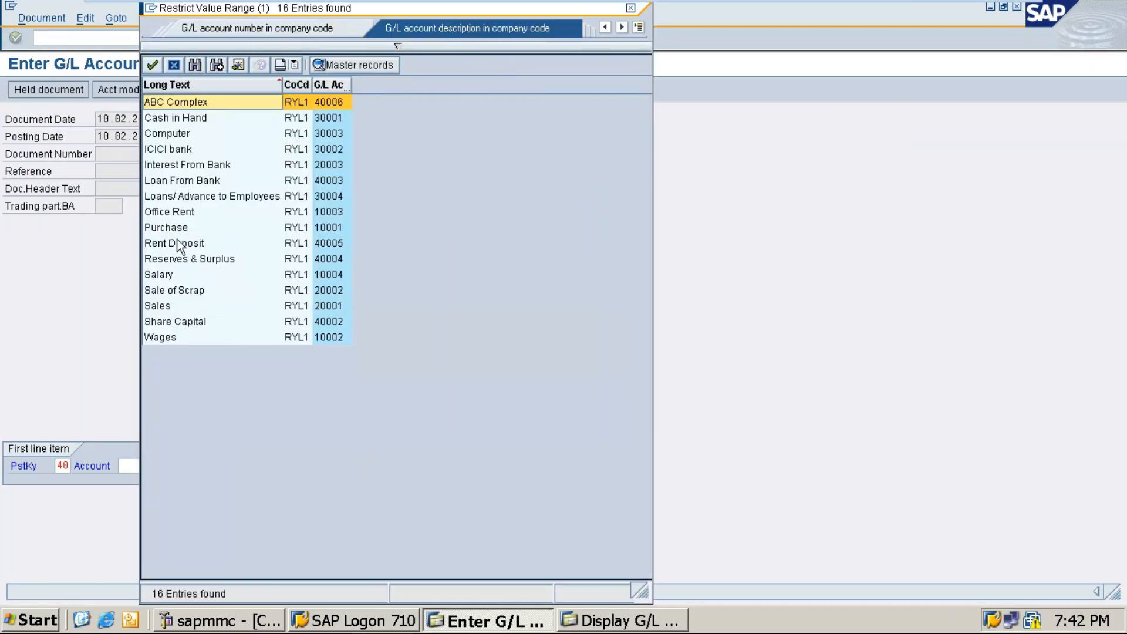
double_click(159, 212)
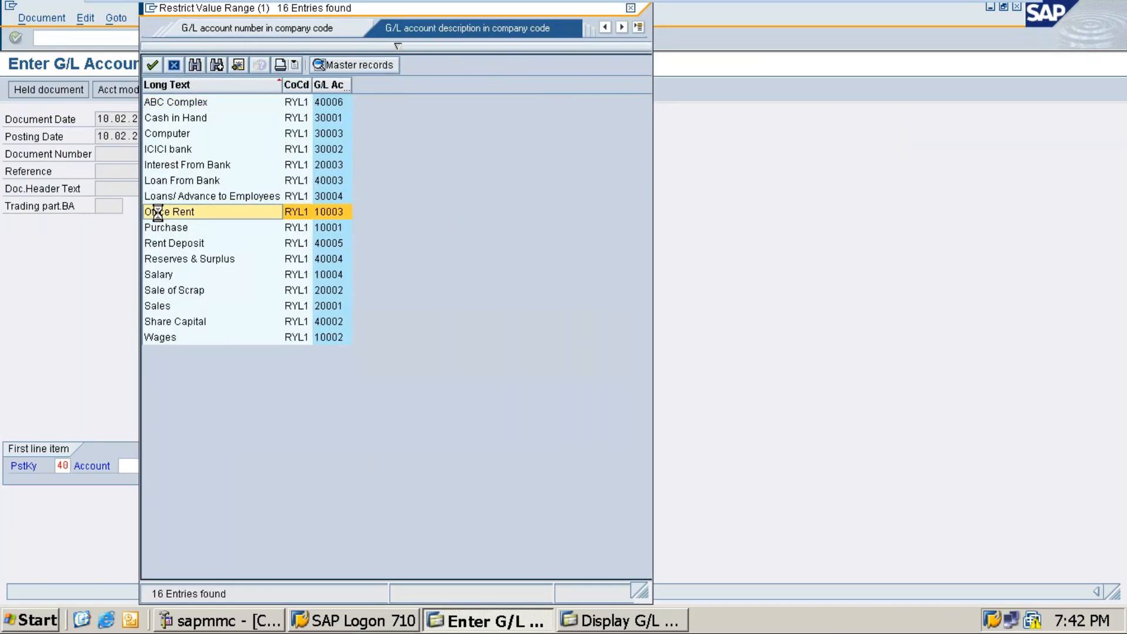
key("Return")
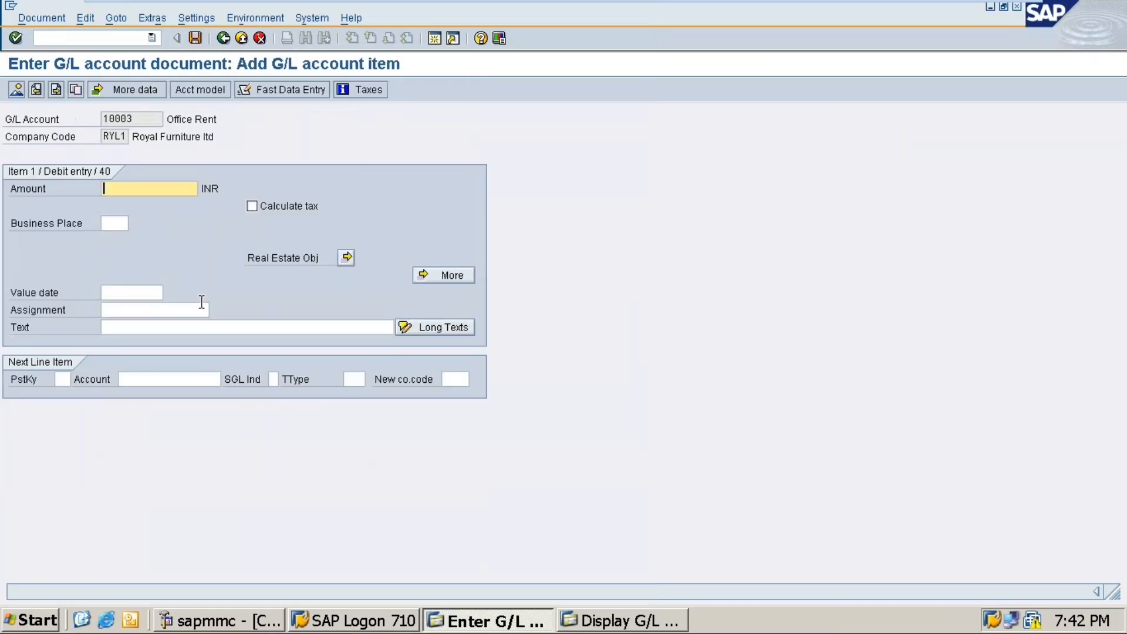
type("50000")
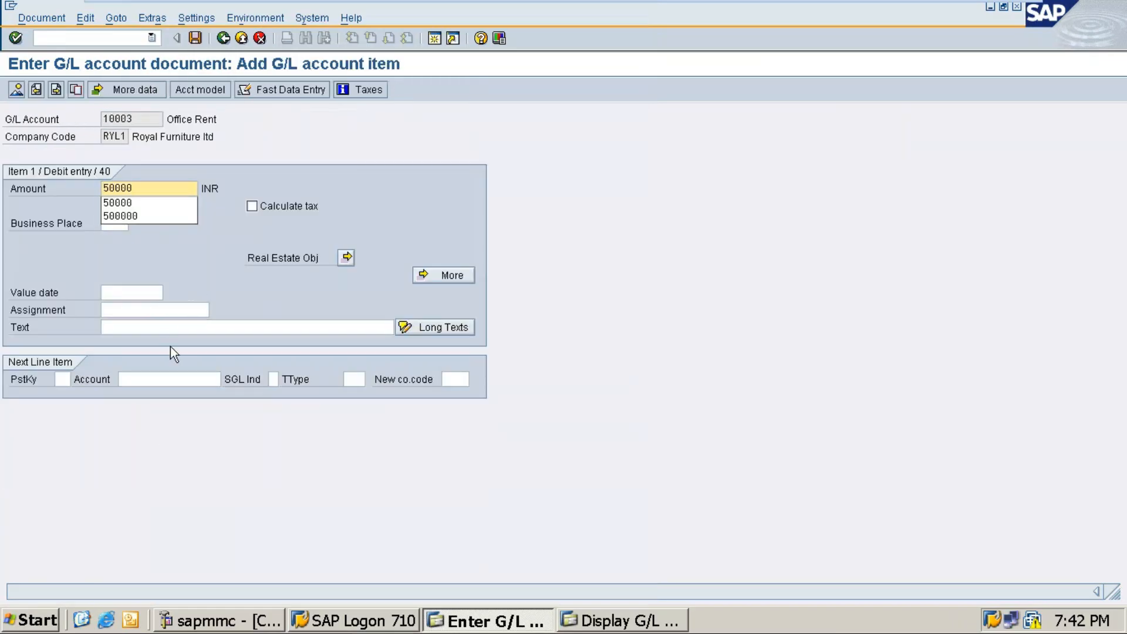
left_click(166, 324)
type("Rent FTM of JAN2026")
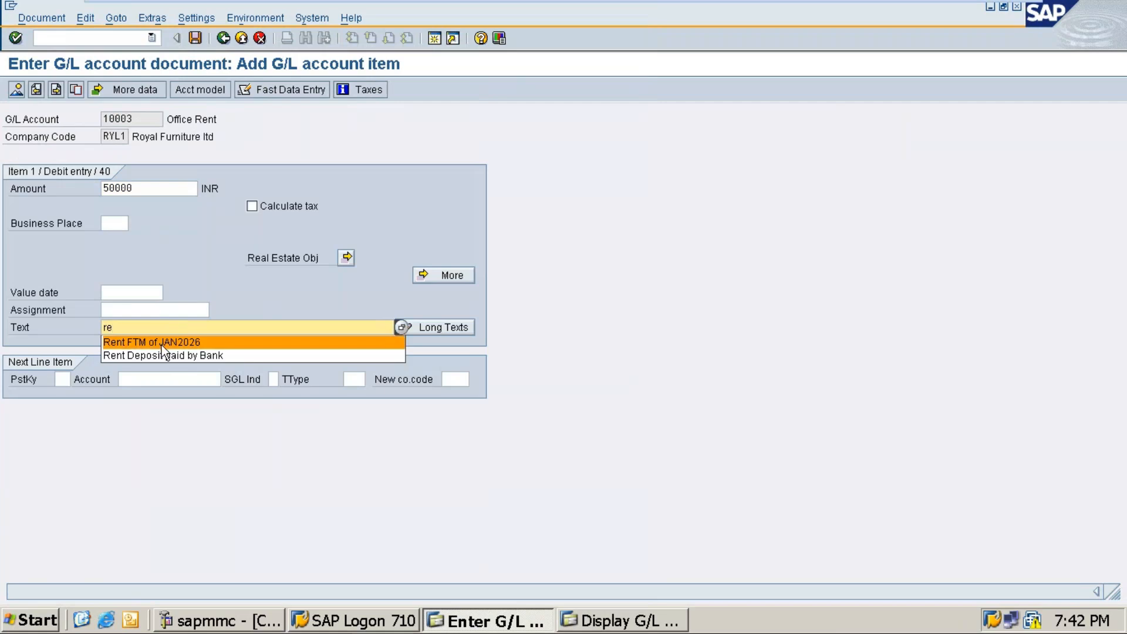
left_click(161, 344)
Add a credit line item with posting key 50 for the ABC Complex account 40006.
left_click(64, 381)
type("50")
left_click(173, 379)
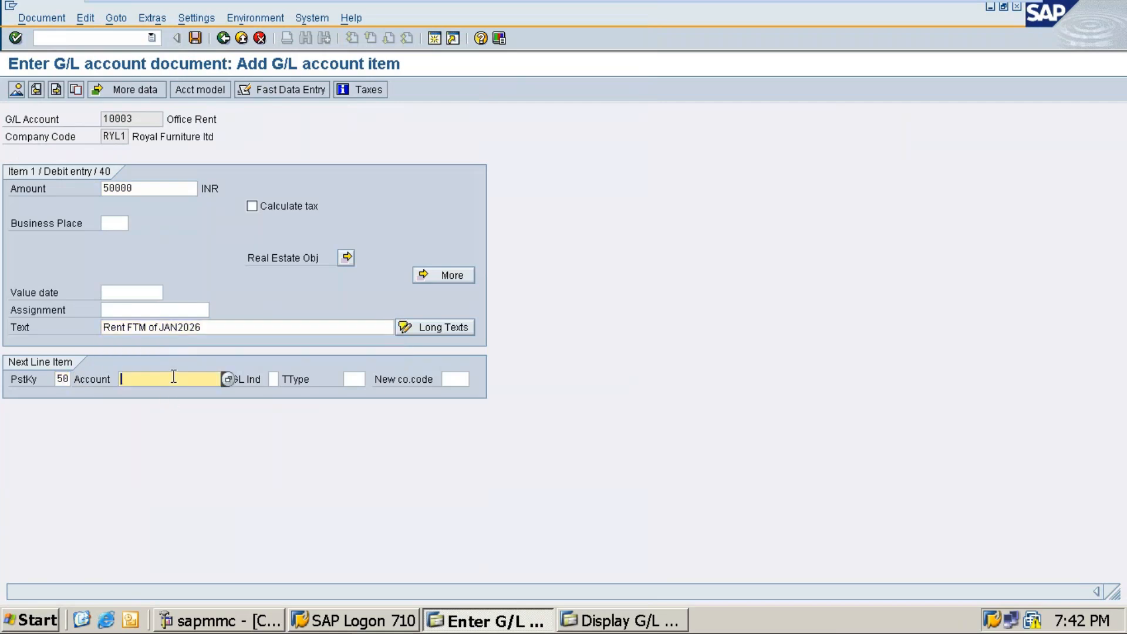
left_click(233, 379)
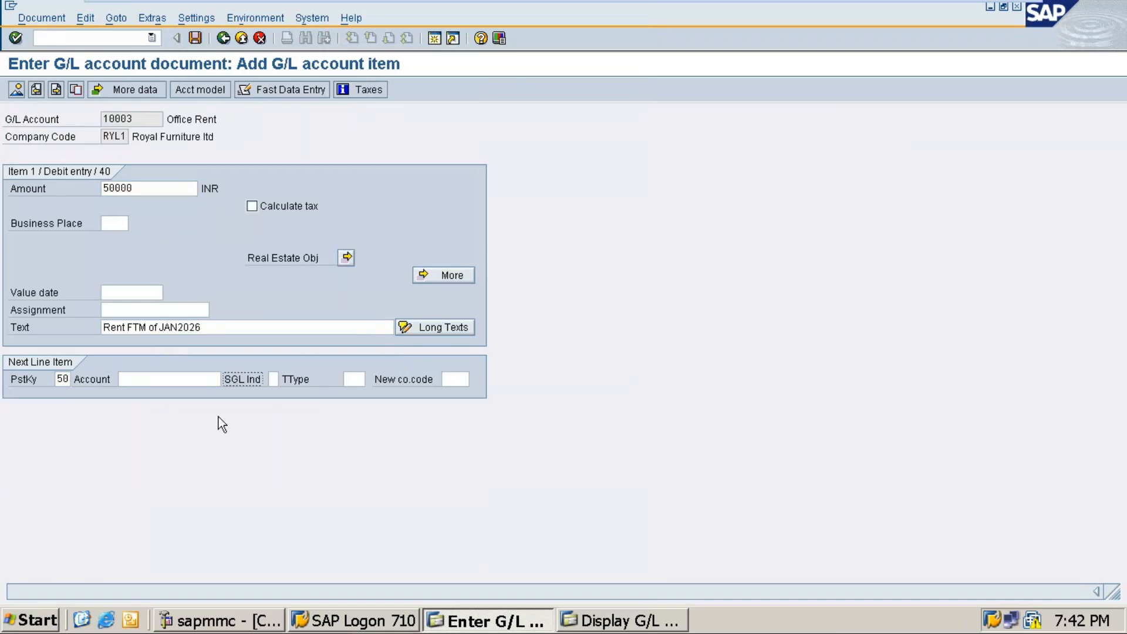
left_click(174, 381)
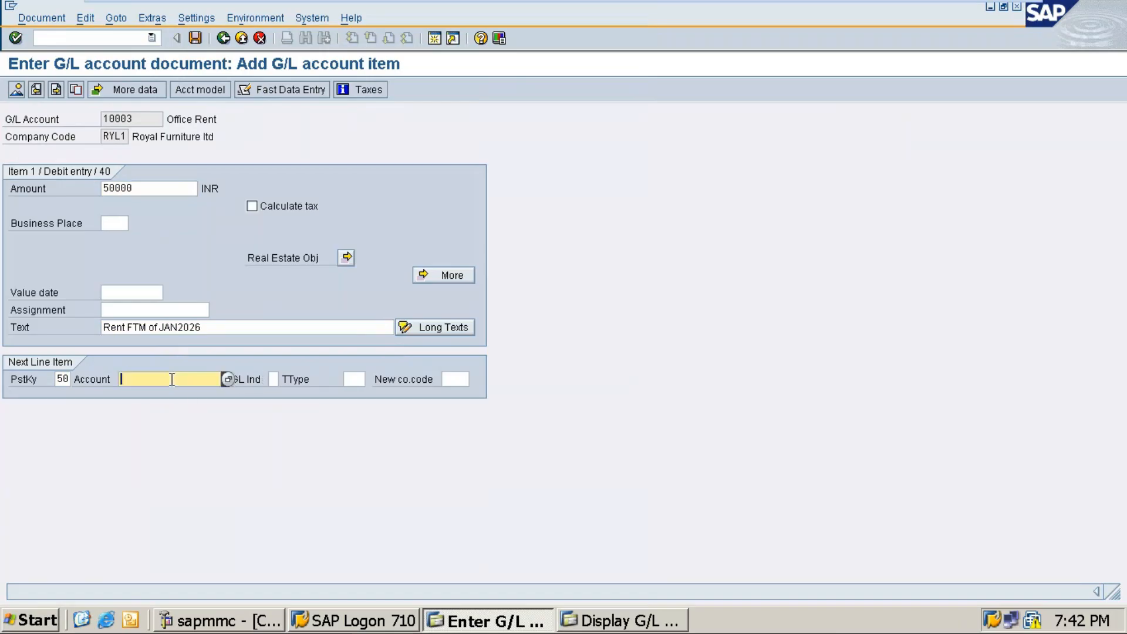
left_click(227, 379)
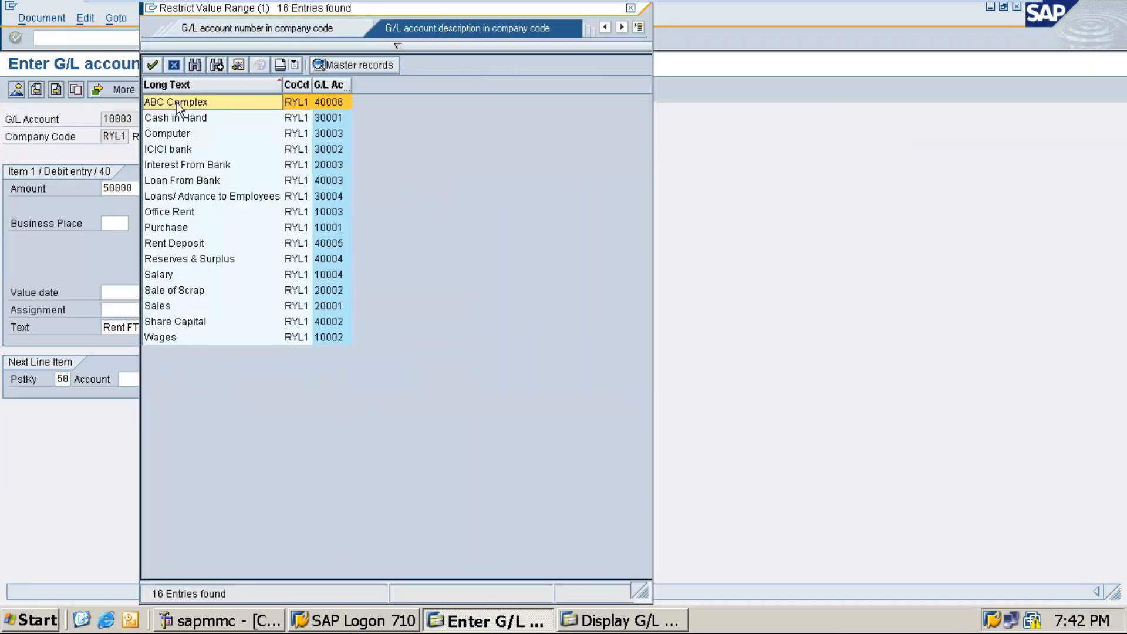
double_click(176, 102)
key("Return")
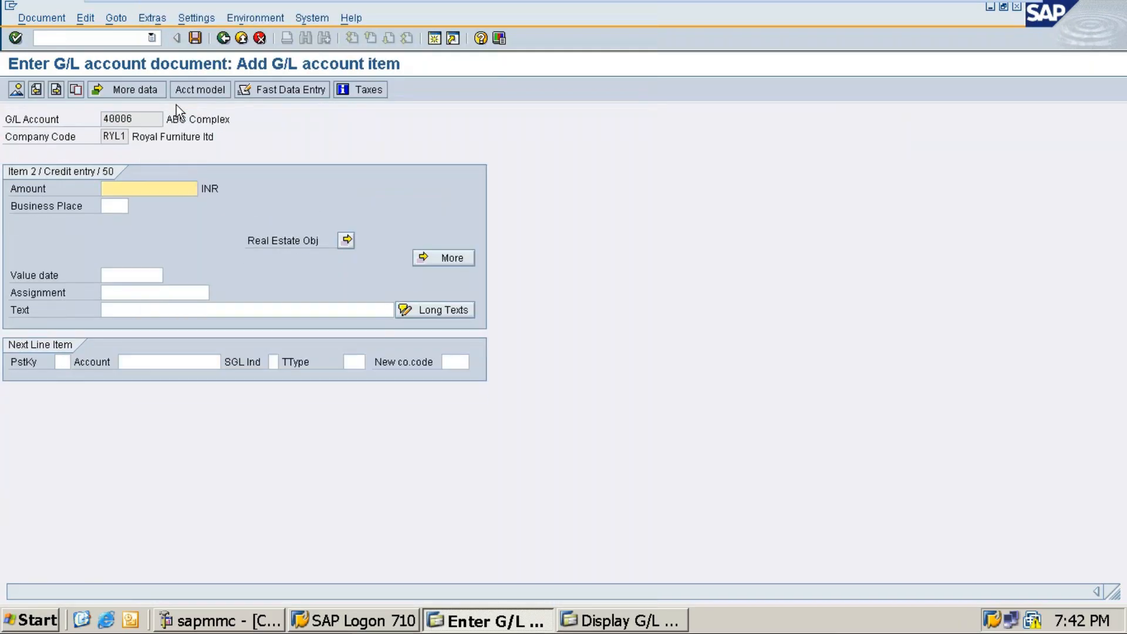
Enter * as the credit item's amount and + as its text, and post the document.
type("*")
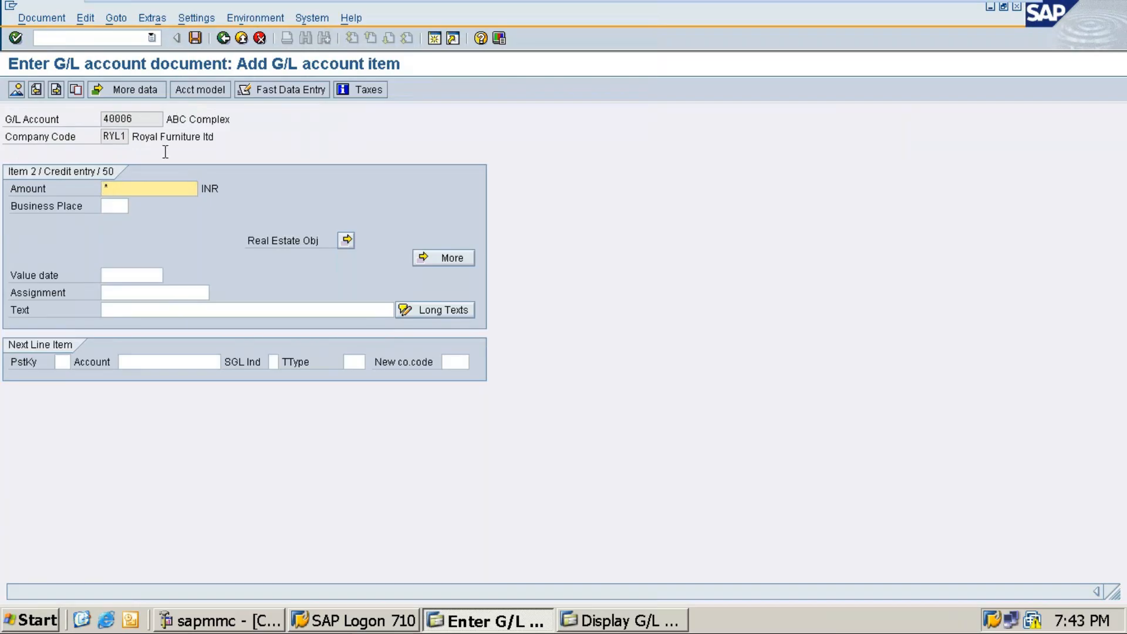
left_click(148, 307)
type("+")
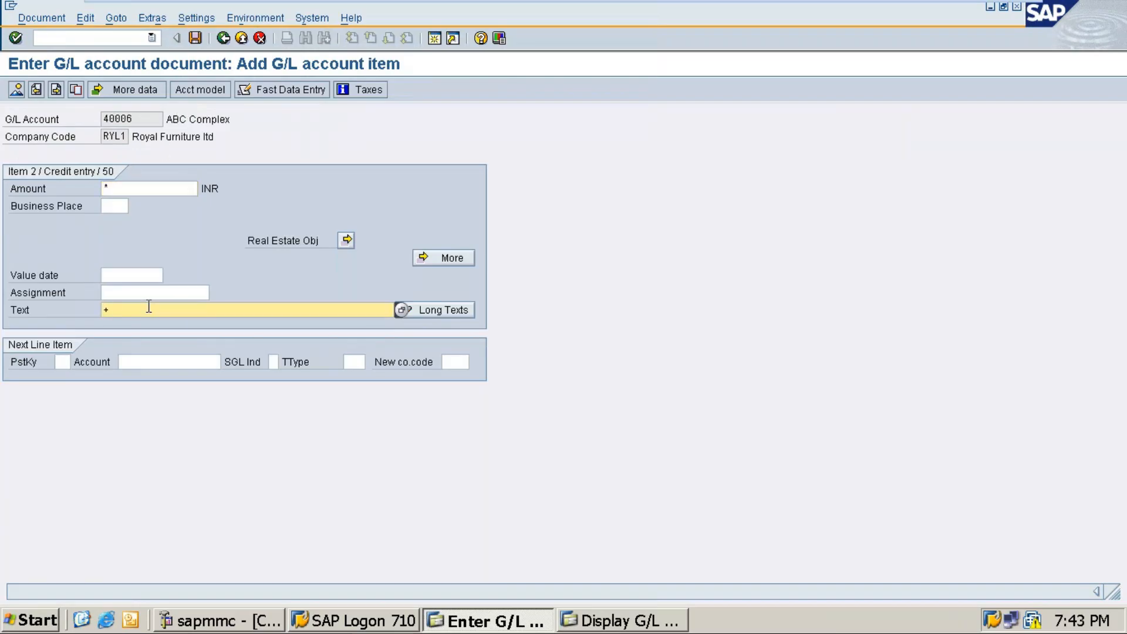
key("ctrl+s")
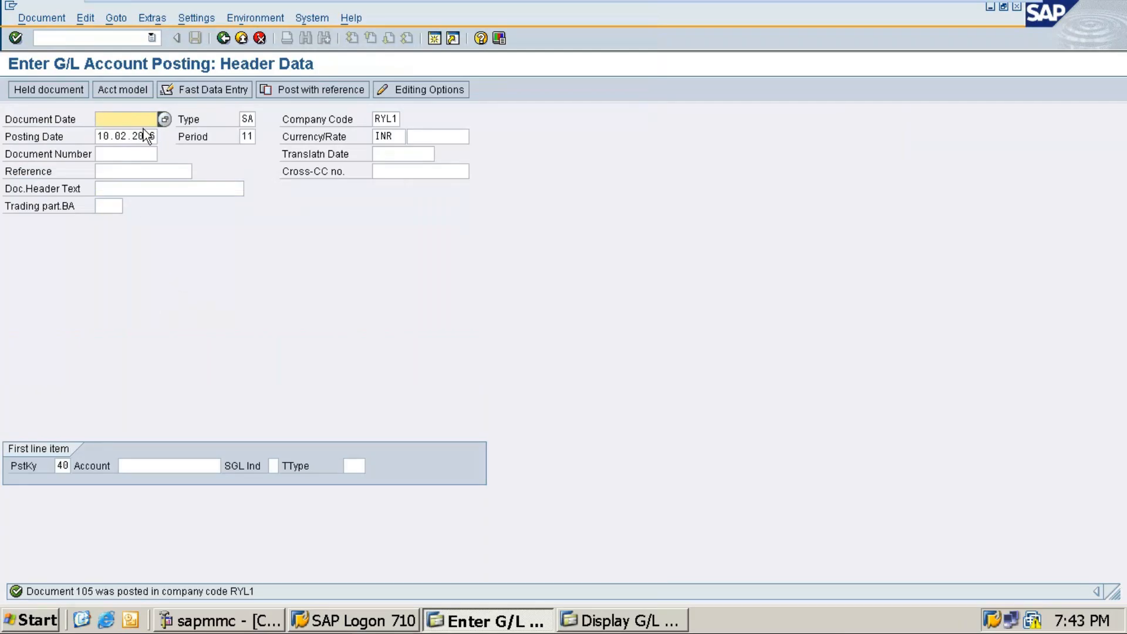
Date the new G/L document 10.02.2026 and move on to its first line item's account.
type("10.02.20")
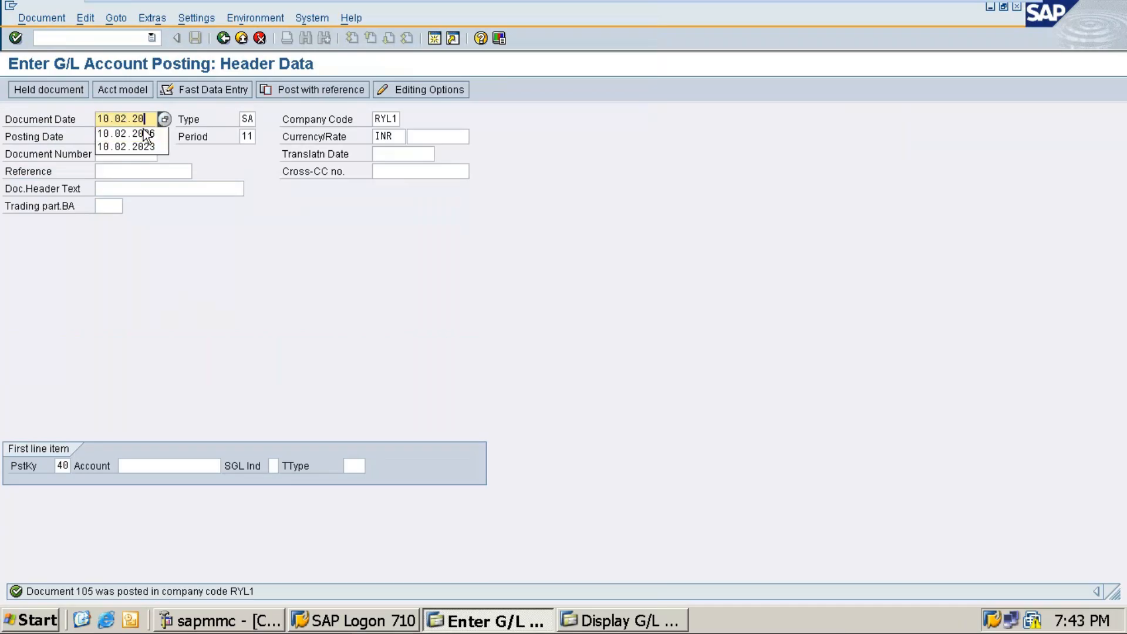
type("26")
key("Tab")
key("Tab")
key("Tab")
key("Tab")
key("Tab")
key("Tab")
key("Tab")
key("Tab")
key("Tab")
key("Tab")
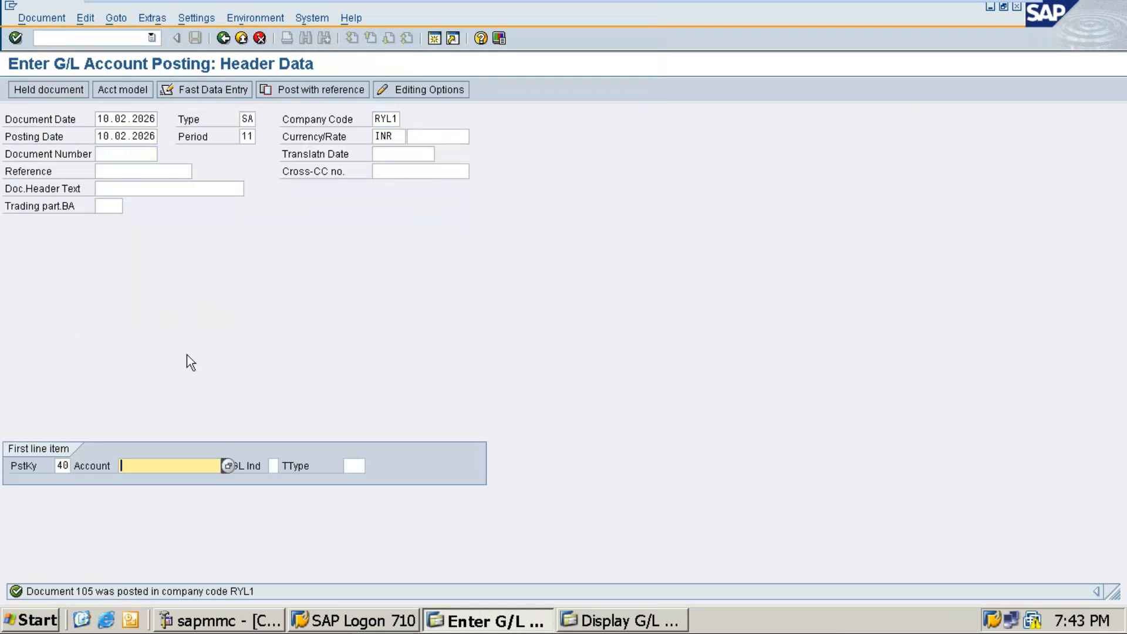
Debit 50000 INR to the ABC Complex account 40006 with the item text "Rent FTM of JAN2026 - paid".
left_click(228, 466)
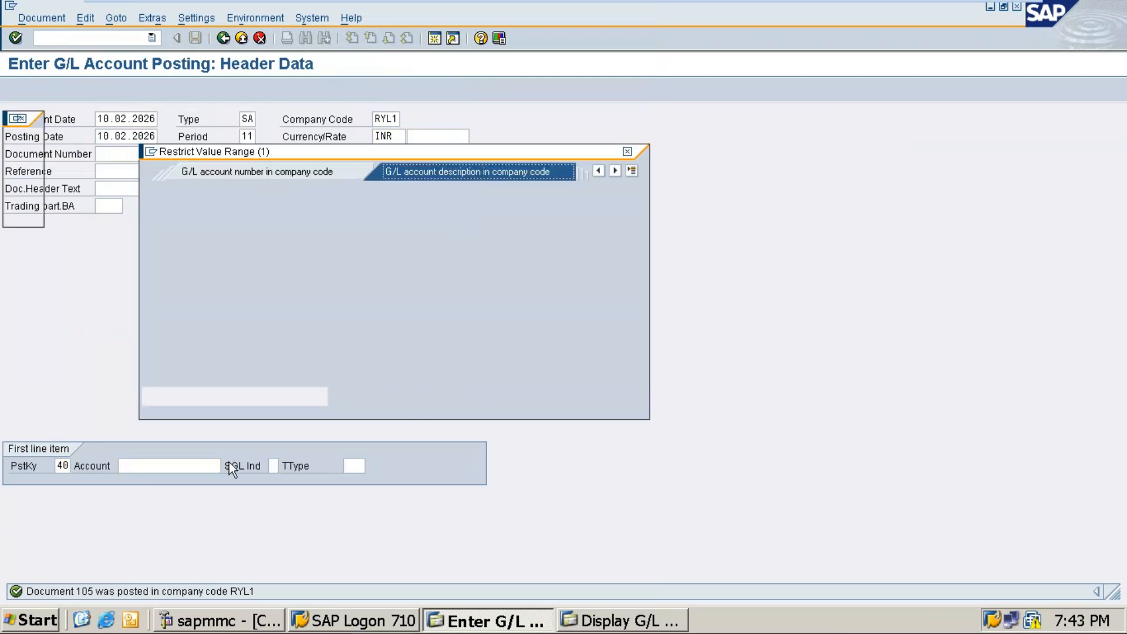
key("Return")
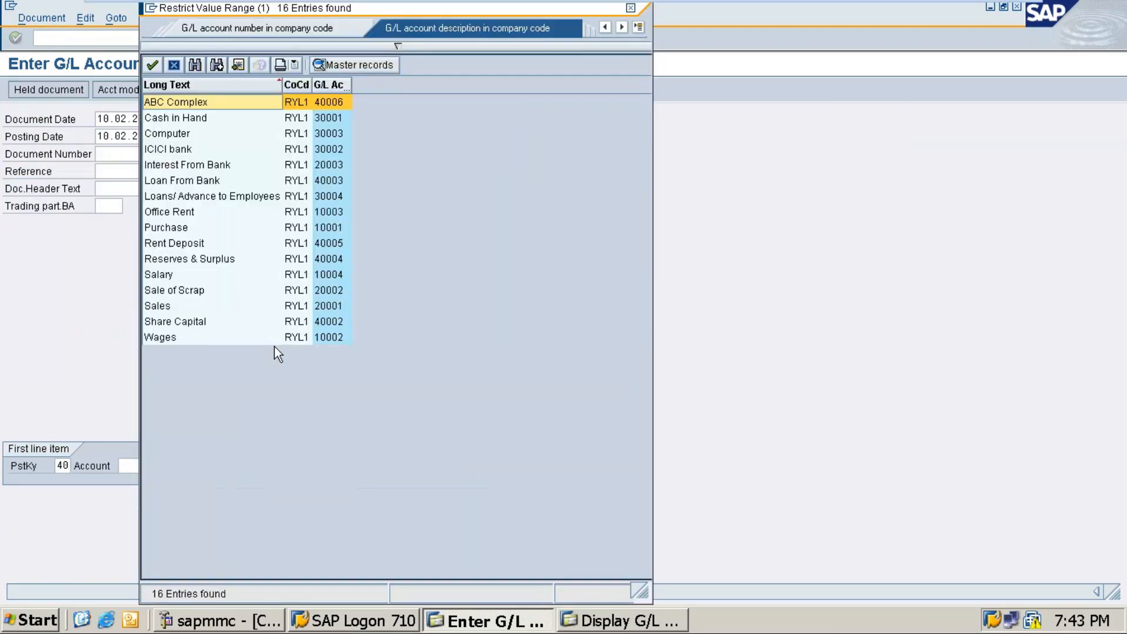
key("Return")
key("Return")
type("50000")
key("Tab")
key("Tab")
key("Tab")
key("Tab")
key("Tab")
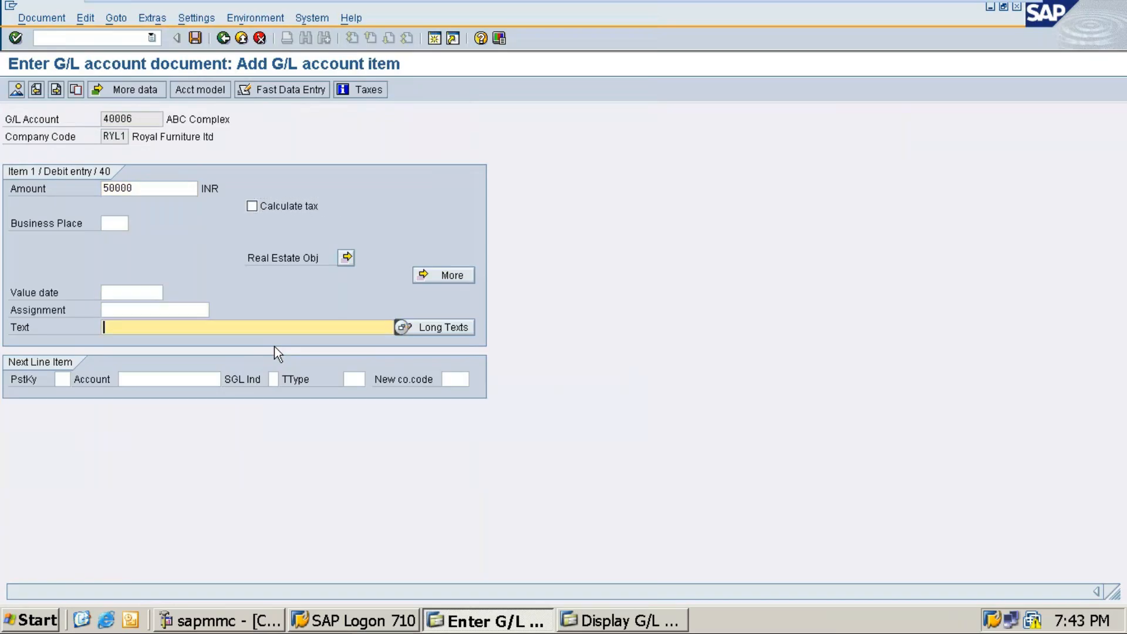
type("re")
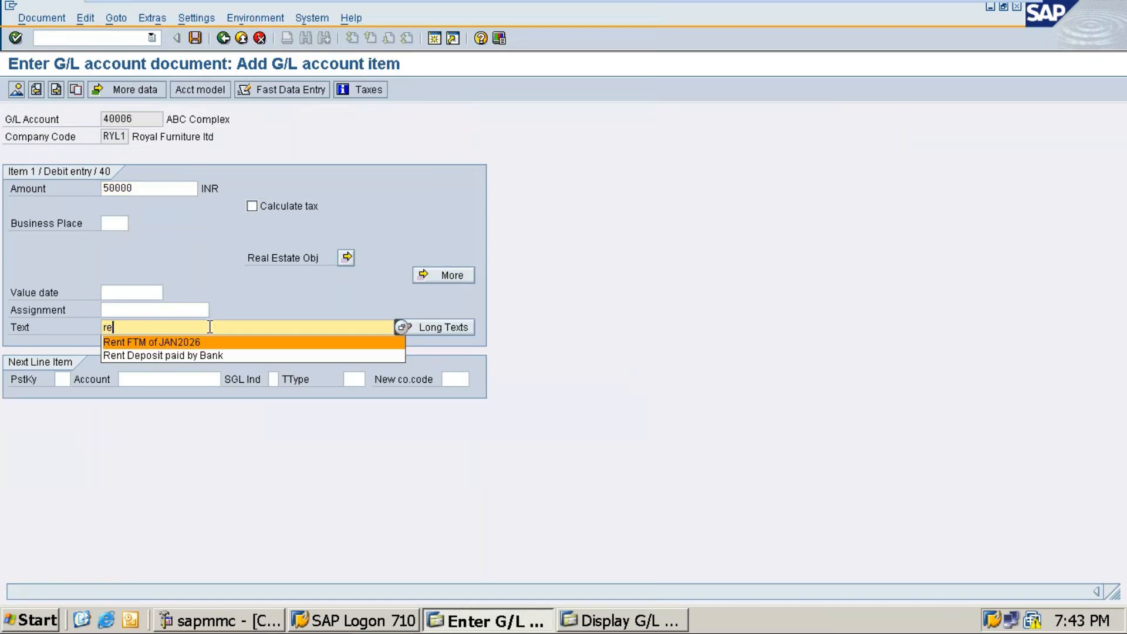
left_click(197, 342)
type("- paid")
Credit the Cash in Hand account 30001 with posting key 50, amount * and text +, and post the document.
left_click(64, 379)
type("50")
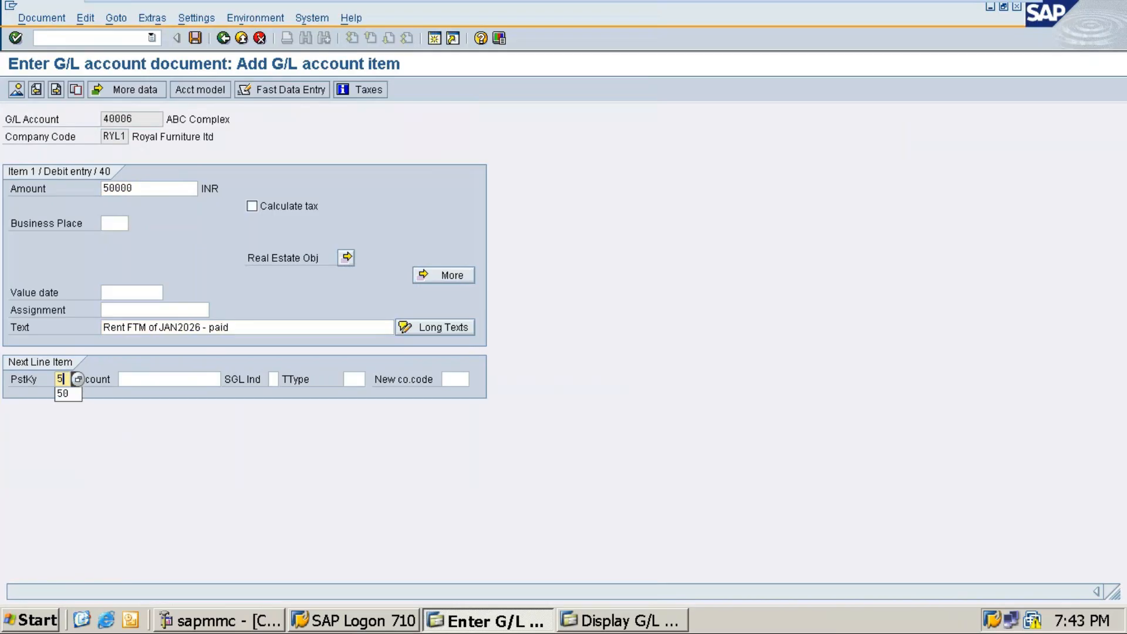
key("Tab")
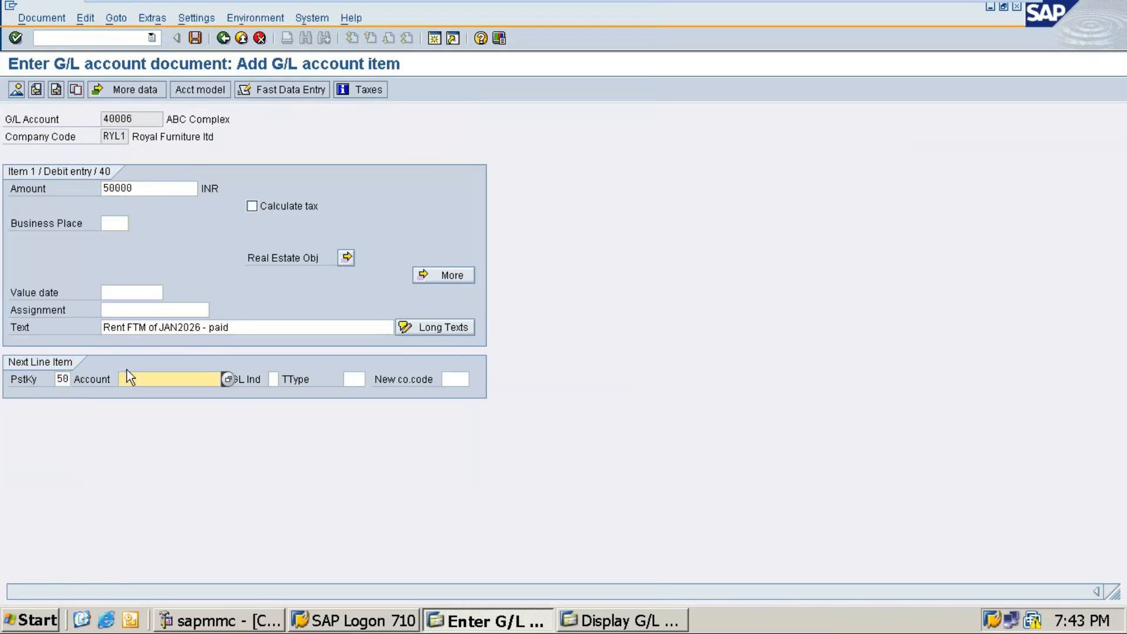
left_click(228, 379)
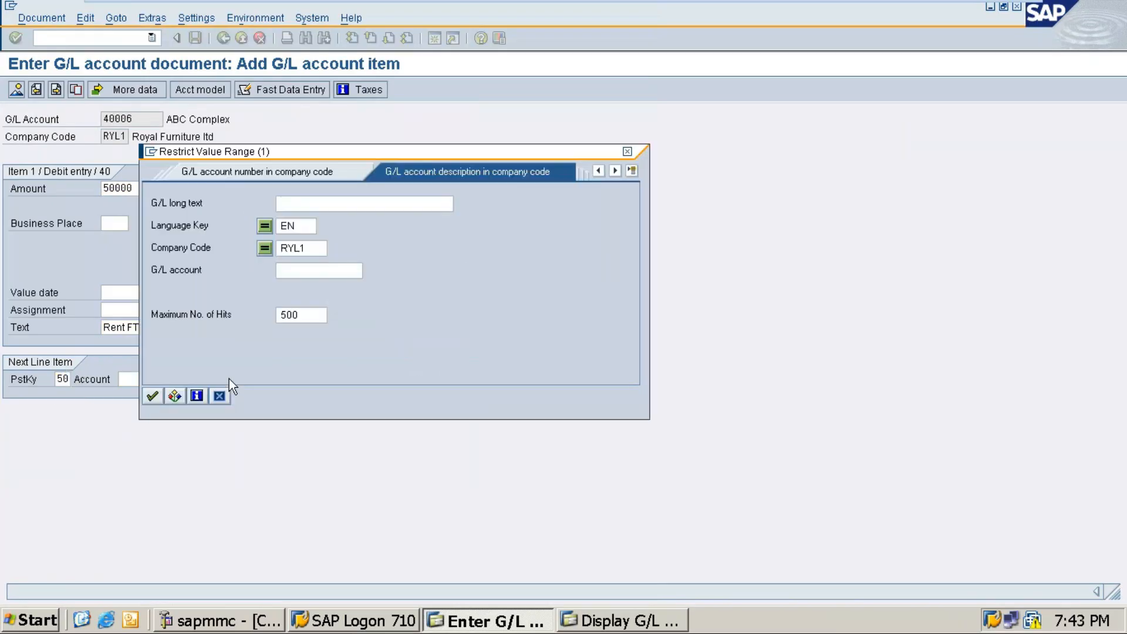
key("Return")
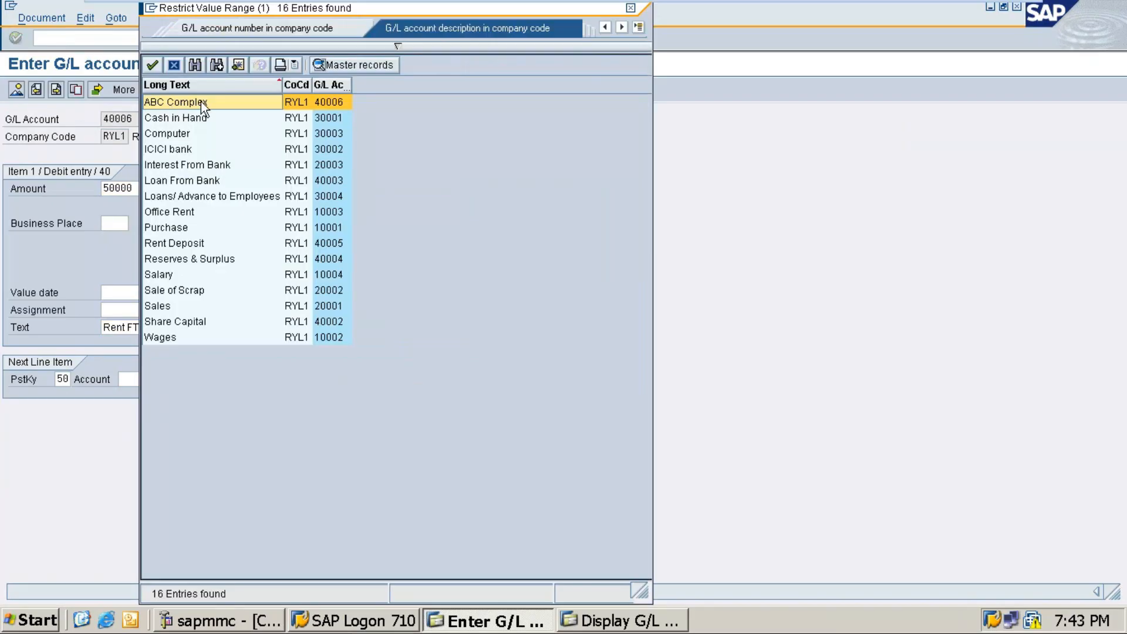
double_click(169, 120)
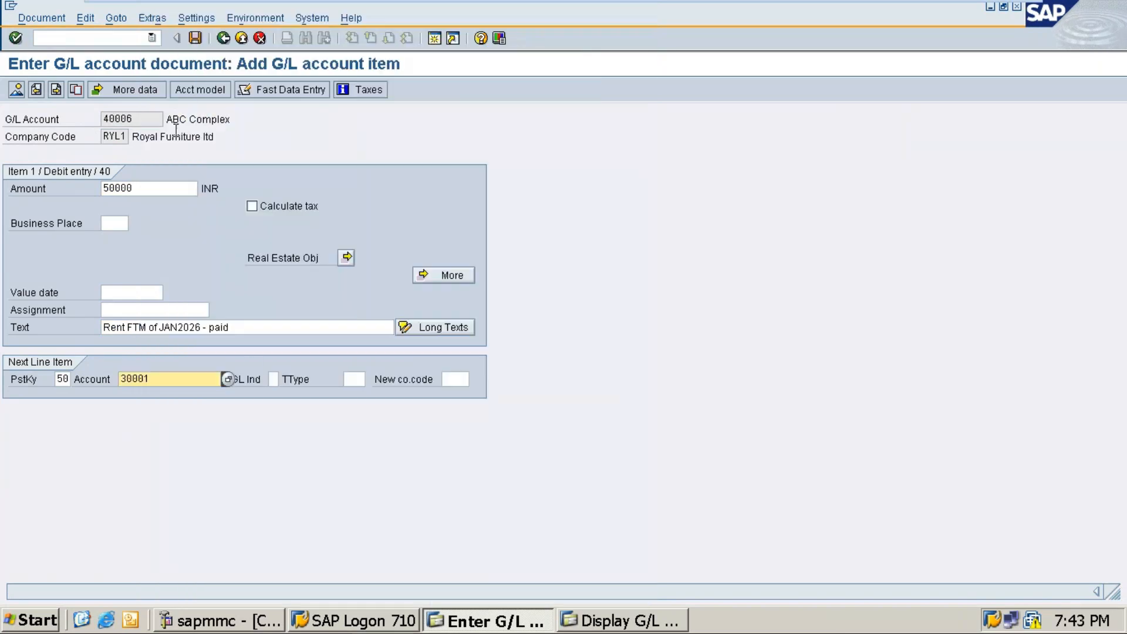
key("Return")
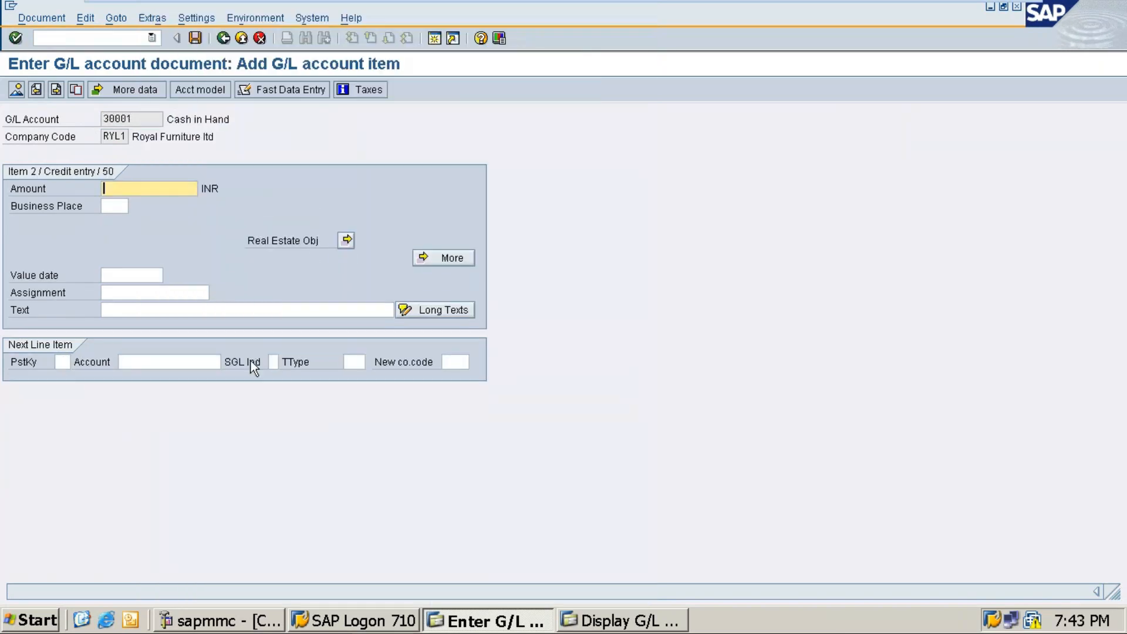
left_click(191, 309)
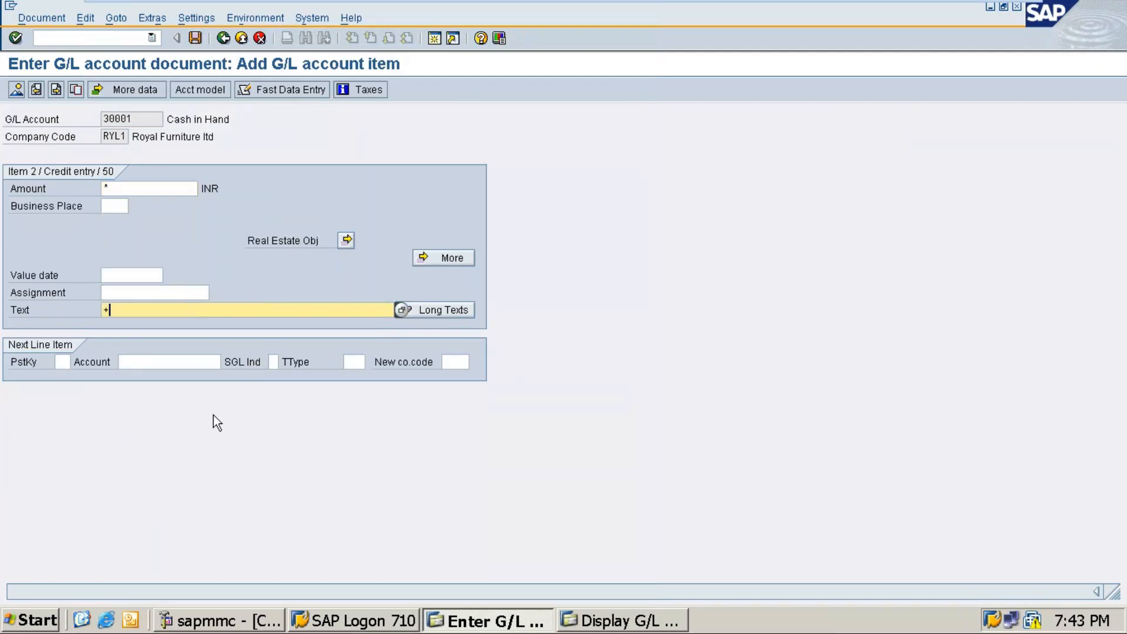
key("ctrl+s")
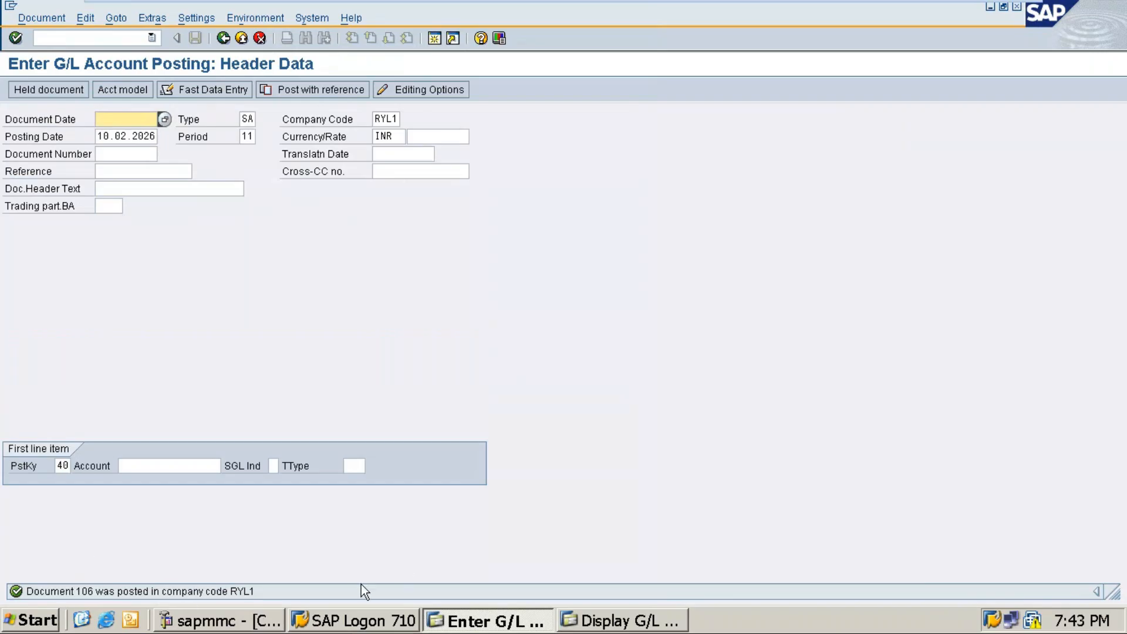
Switch to the Word notes and look up the transaction code for displaying posted documents.
left_click(976, 6)
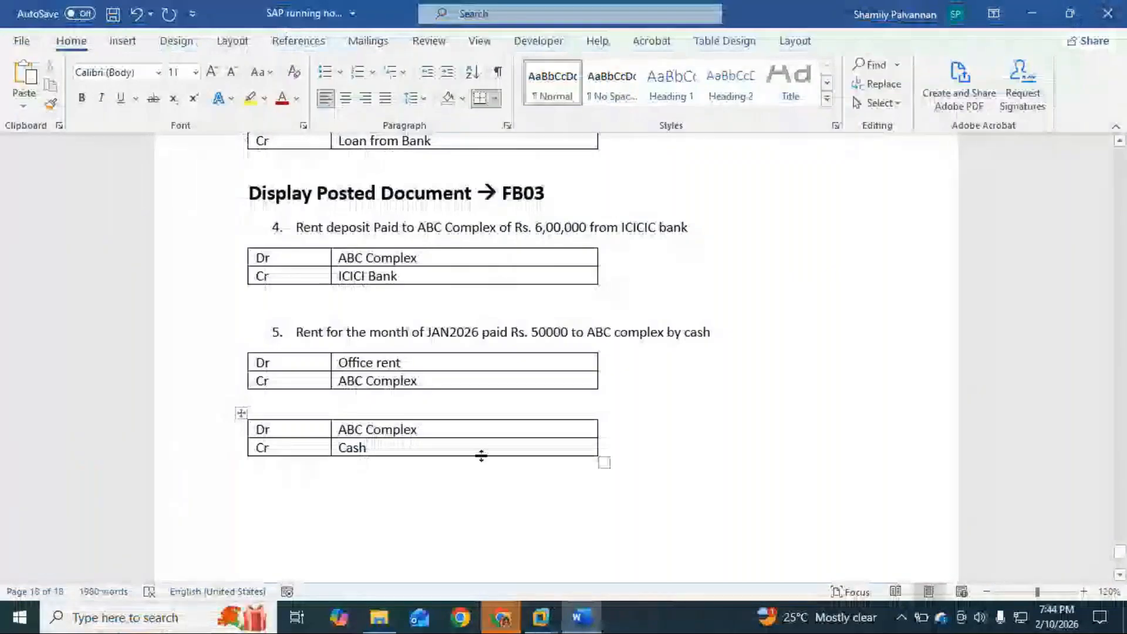
scroll(481, 455, "up", 3)
left_click_drag(248, 334, 449, 334)
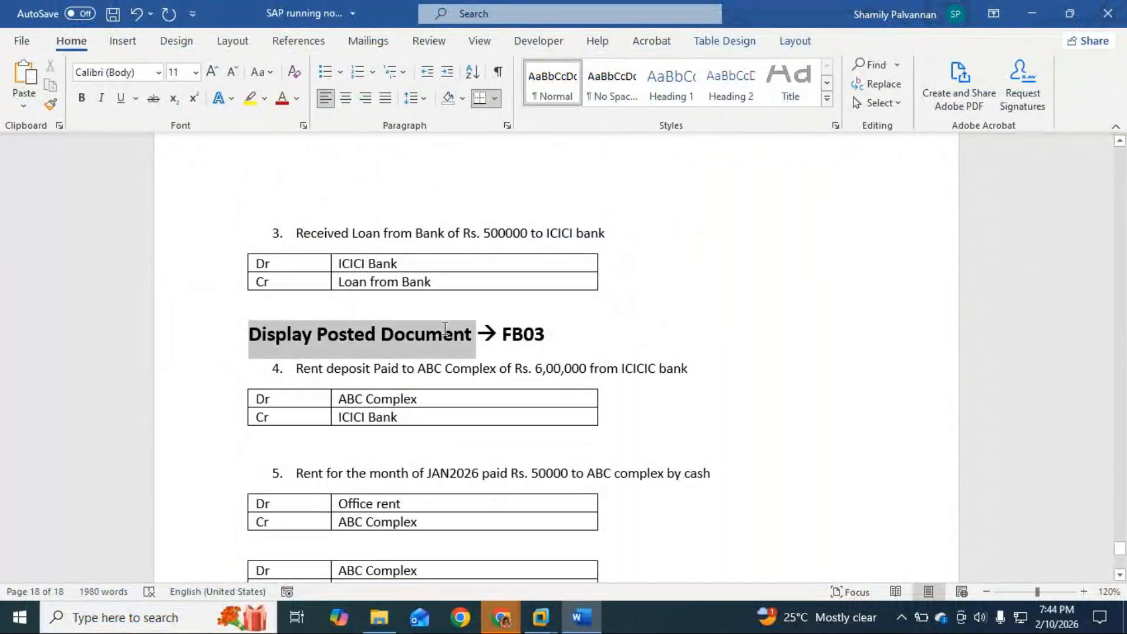
double_click(505, 335)
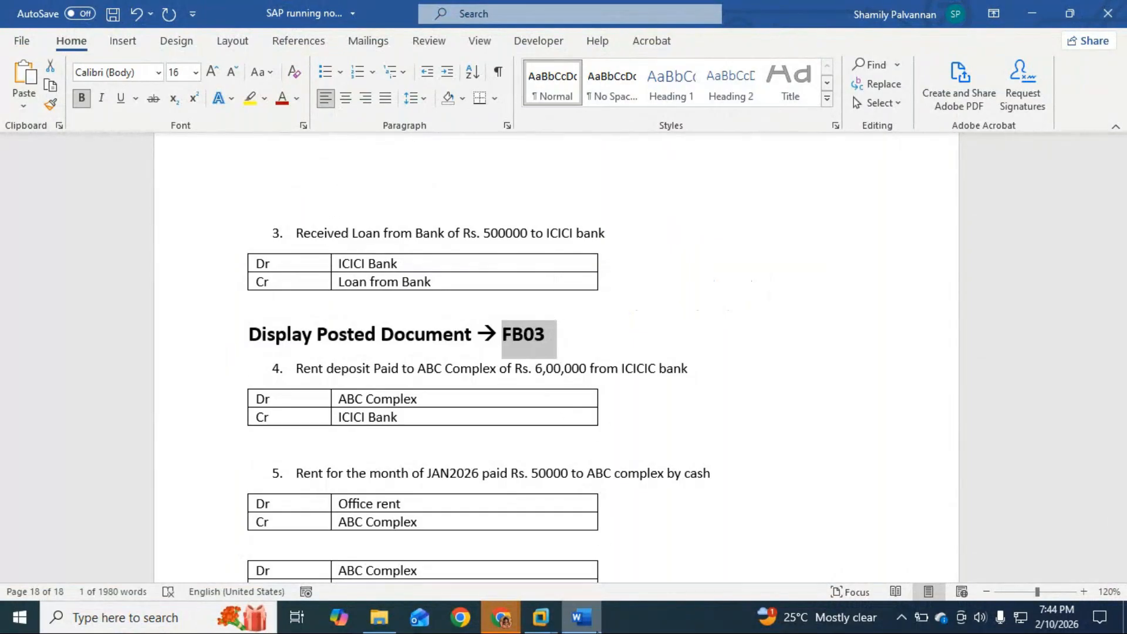
Return to SAP and start the document display transaction /nfb03.
mouse_move(501, 617)
left_click(631, 531)
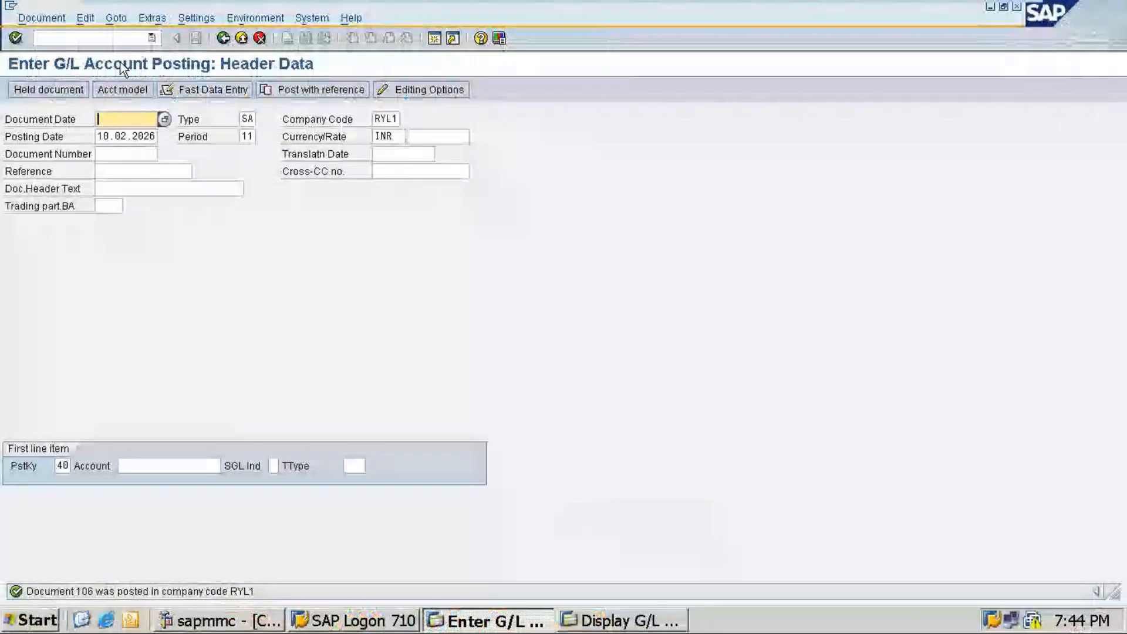
left_click(151, 38)
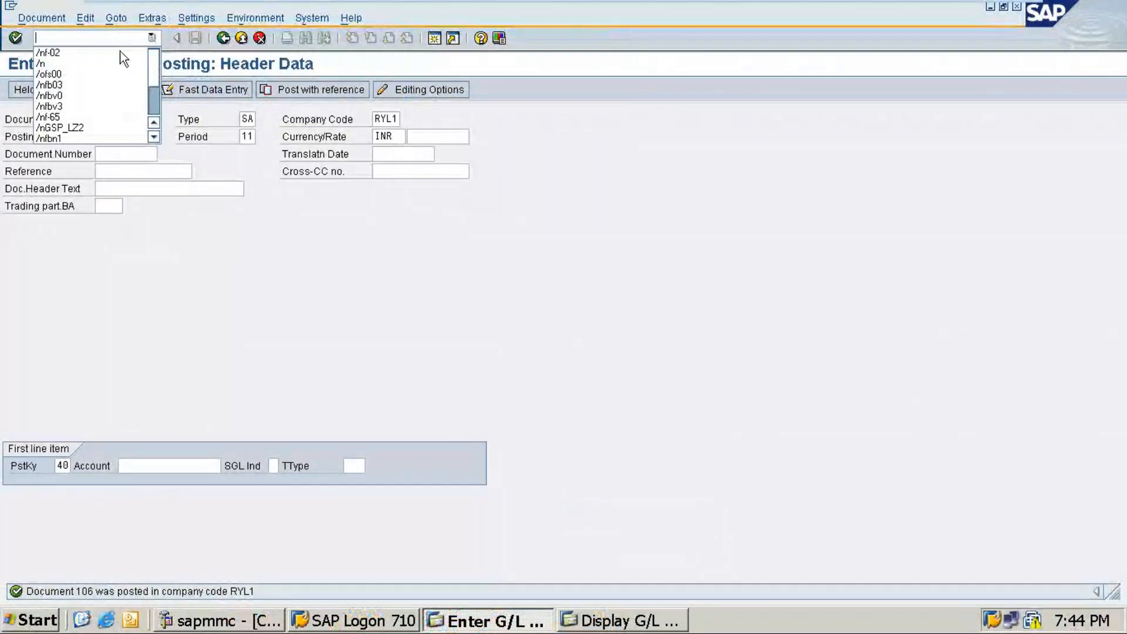
left_click(75, 86)
key("Return")
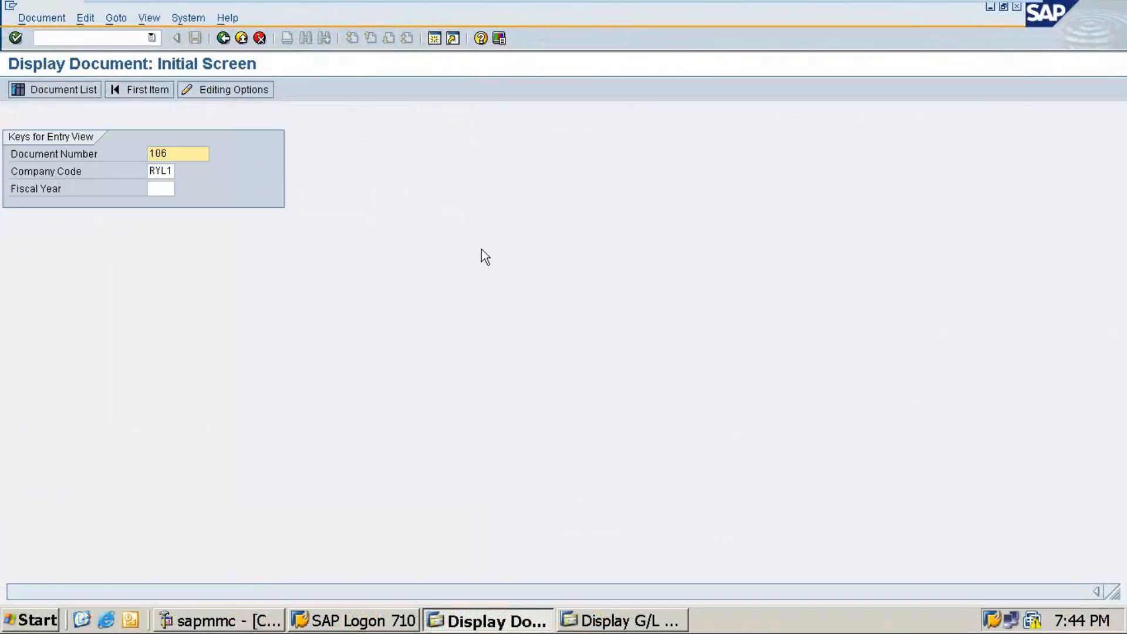
List the company code RYL1 documents numbered 101 to 500 for fiscal year 2025.
left_click(62, 92)
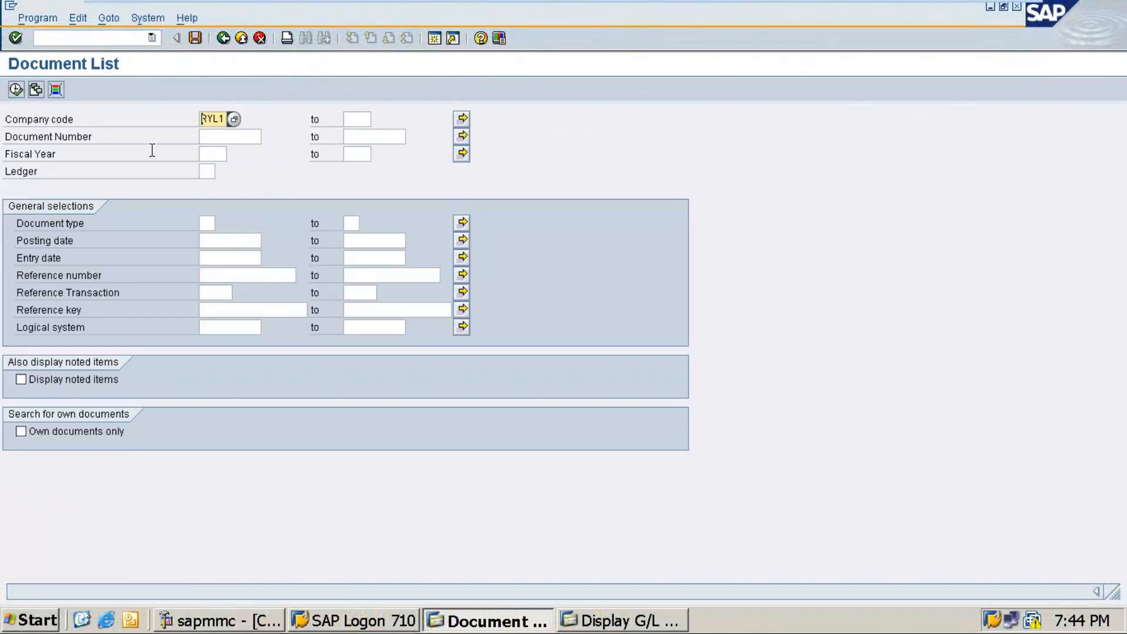
key("Tab")
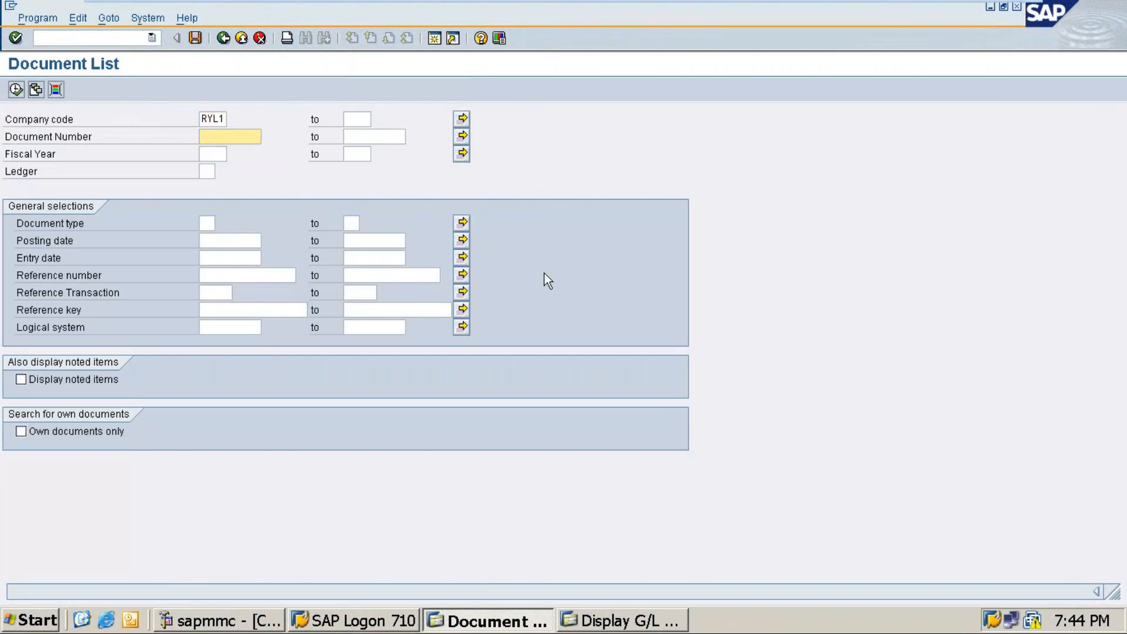
type("101")
key("Tab")
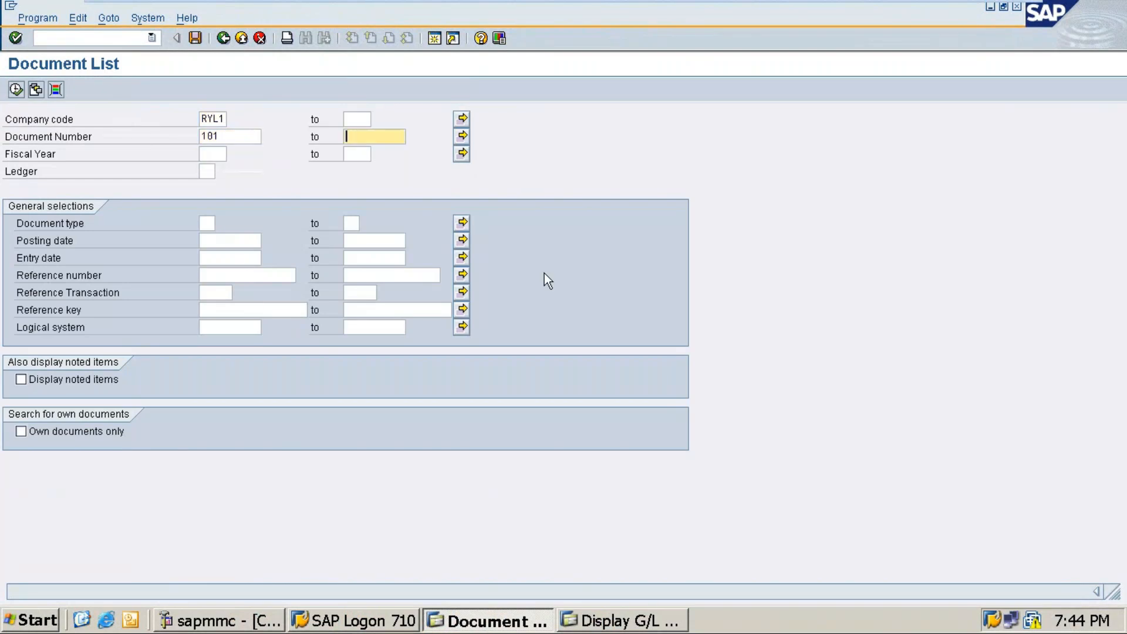
type("500")
key("Tab")
key("Tab")
type("2025")
left_click(15, 90)
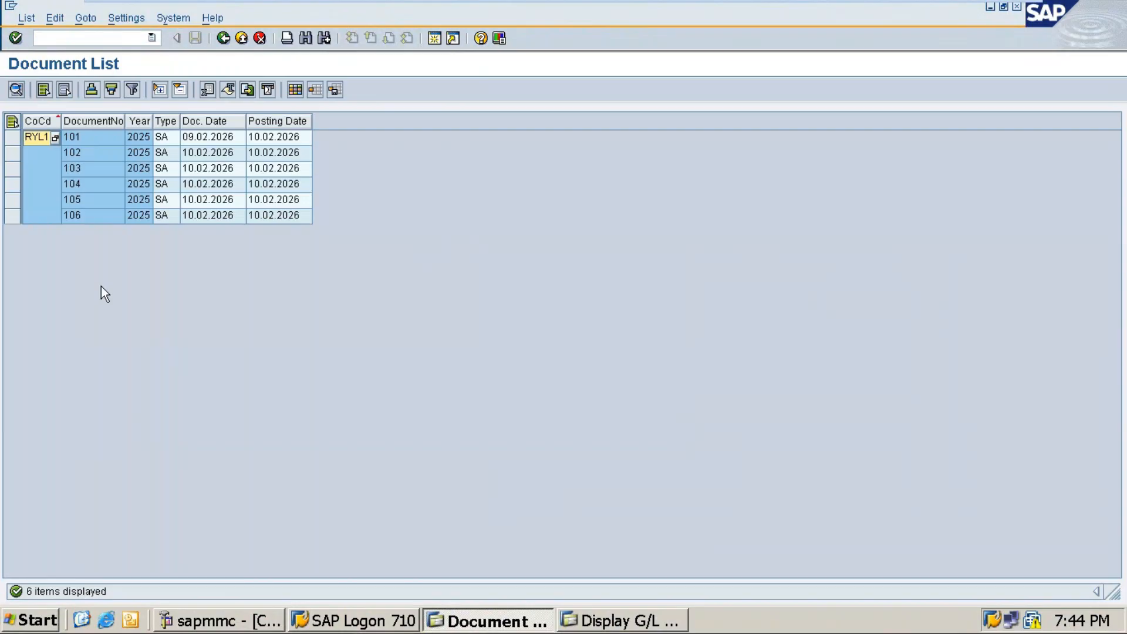
Examine the line items of documents 102, 103 and 104 one after another, returning to the document list each time.
double_click(69, 155)
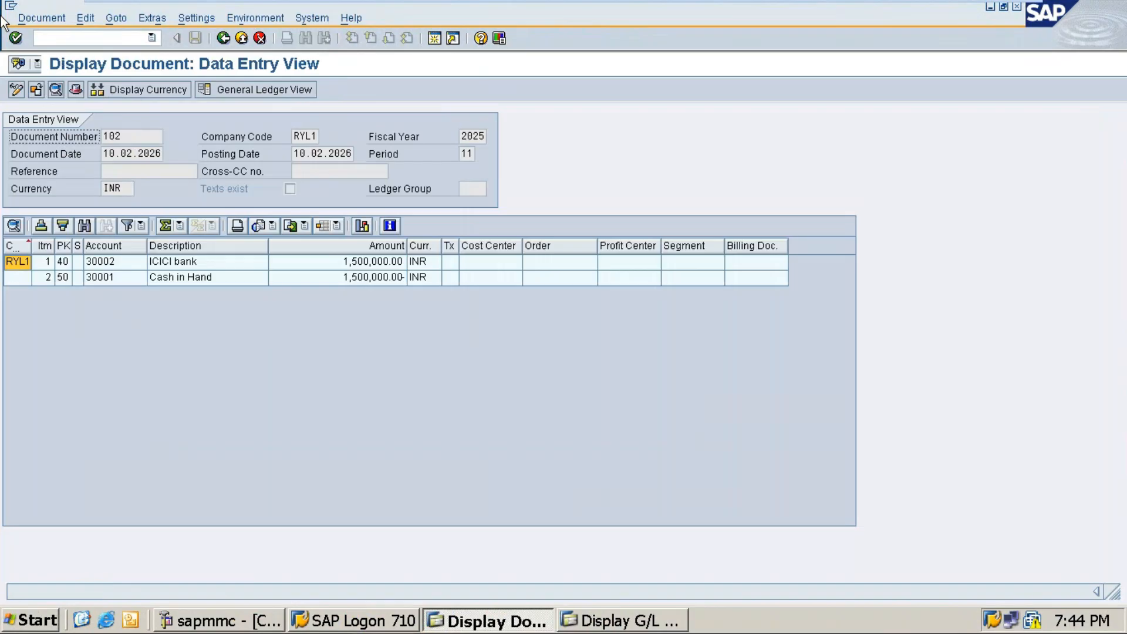
left_click(224, 38)
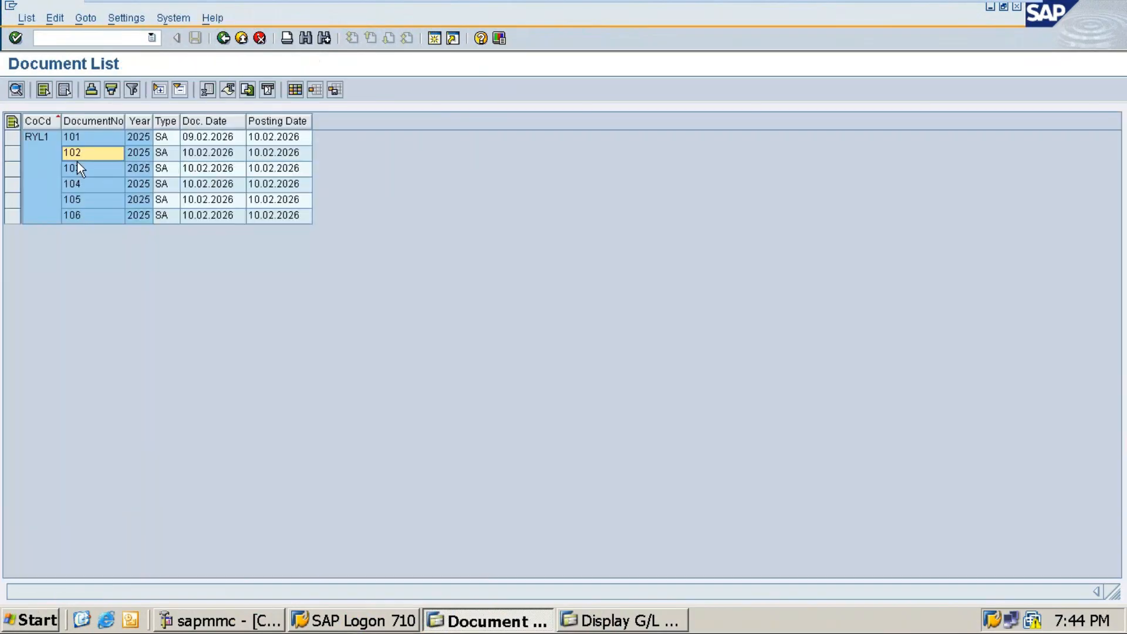
left_click(78, 168)
double_click(78, 167)
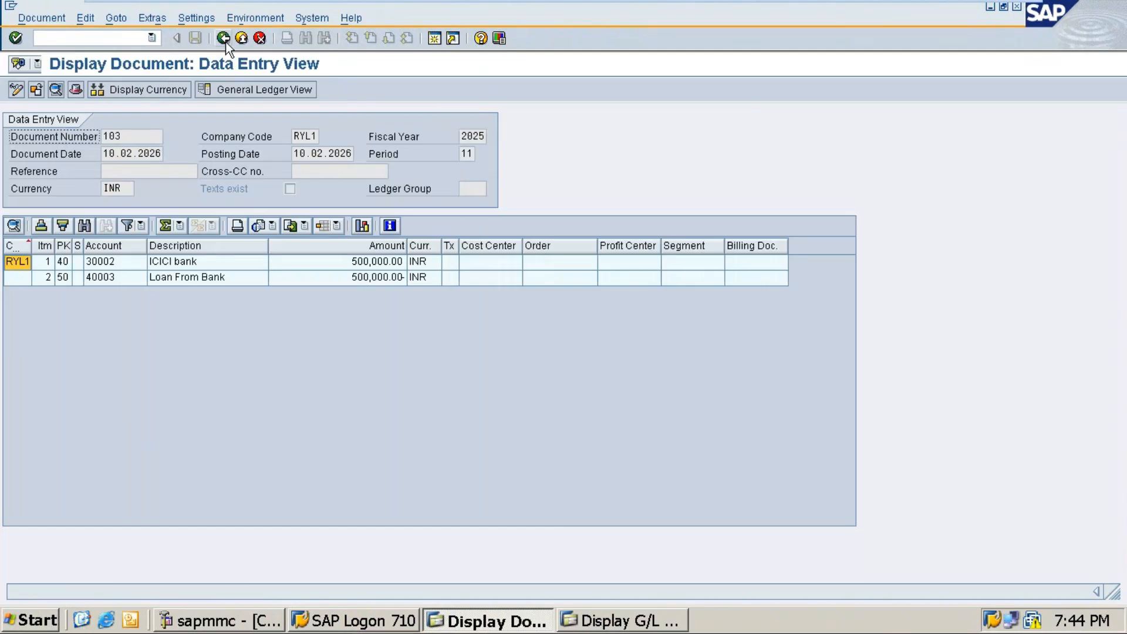
left_click(223, 38)
double_click(85, 183)
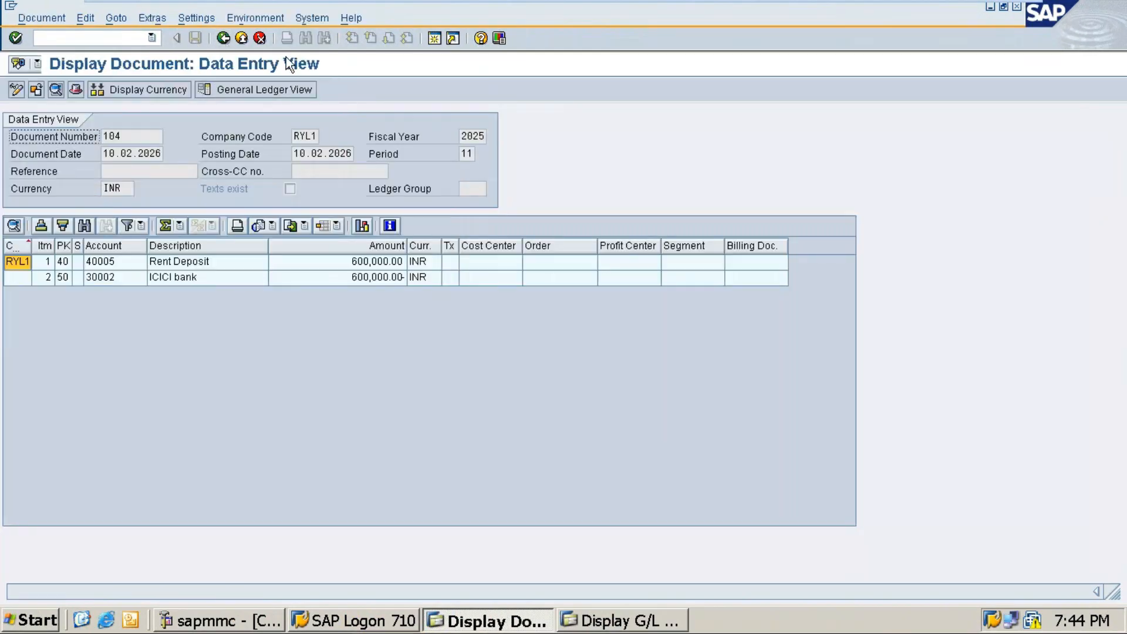
left_click(224, 40)
Switch to the Word notes and add the heading "Direct Document Posting" above item 5, the JAN2026 rent entry.
mouse_move(1020, 5)
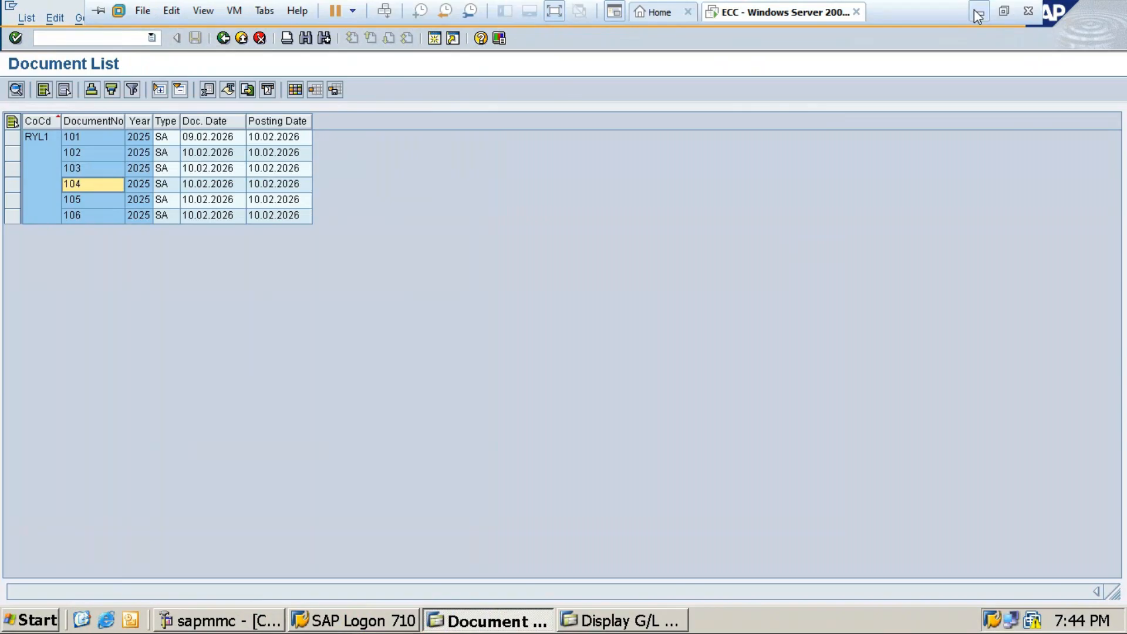
left_click(978, 13)
scroll(723, 427, "down", 3)
scroll(723, 427, "down", 3)
scroll(725, 428, "up", 5)
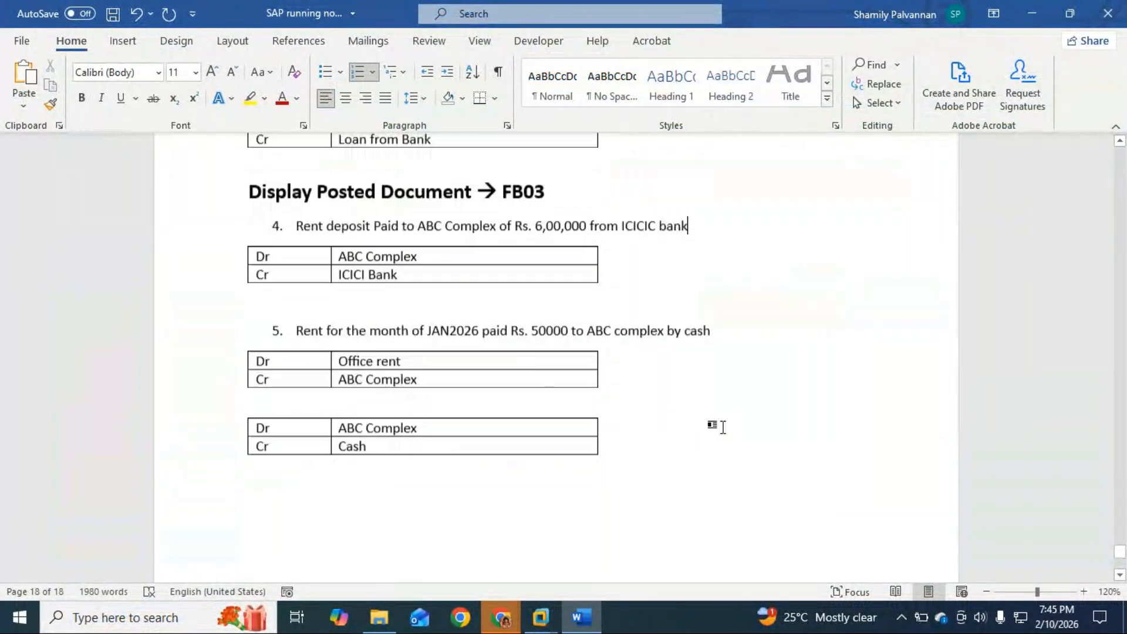
scroll(527, 394, "down", 1)
left_click(523, 341)
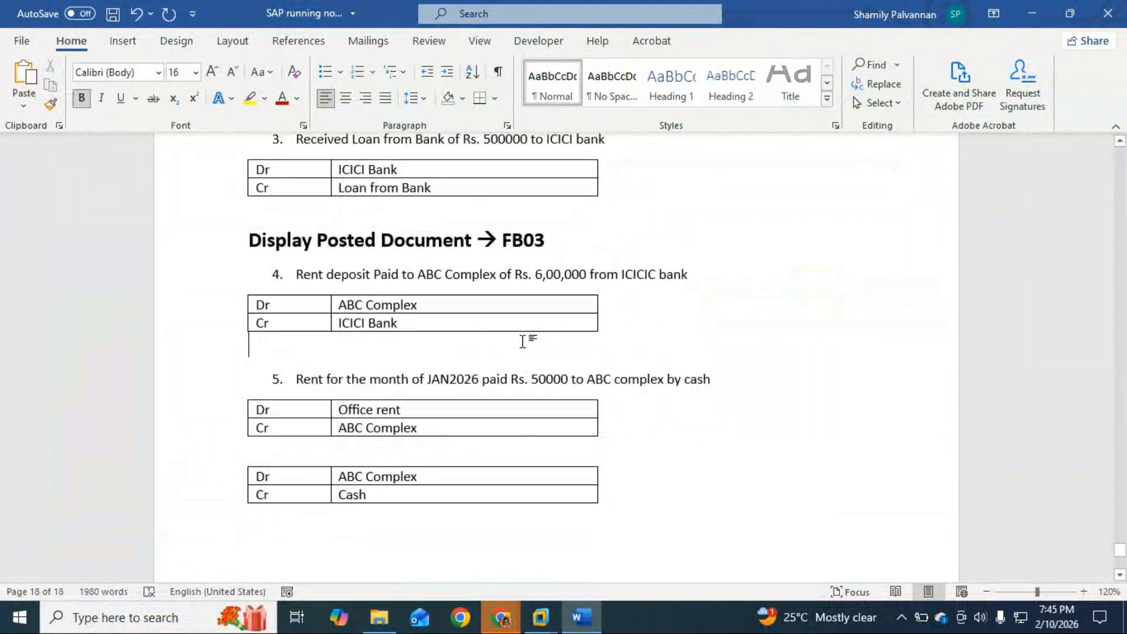
key("Return")
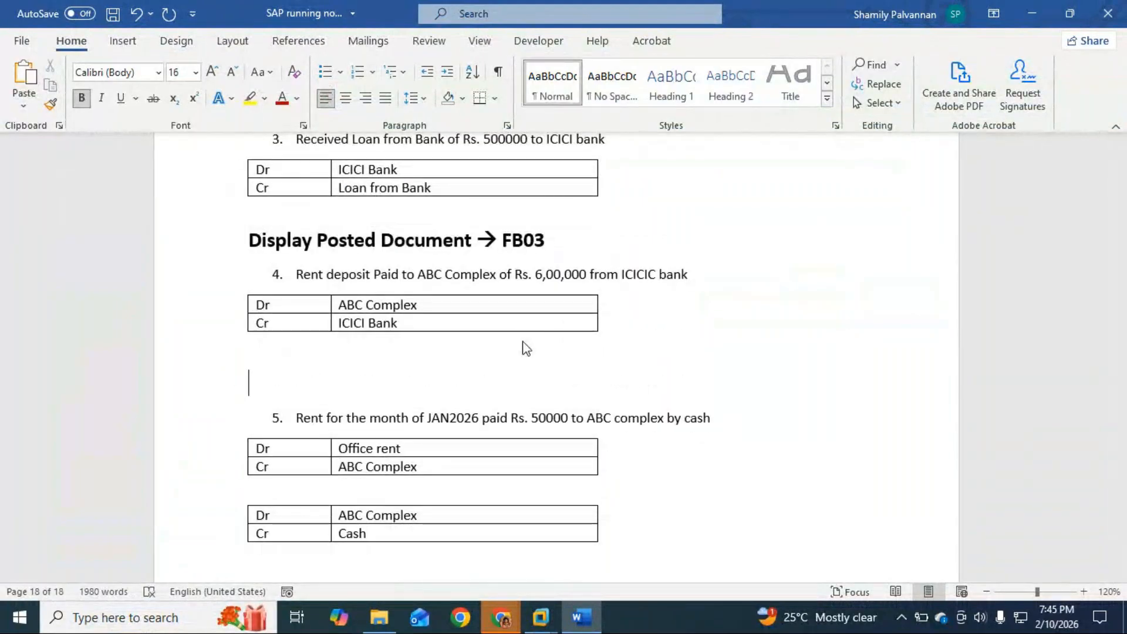
type("D")
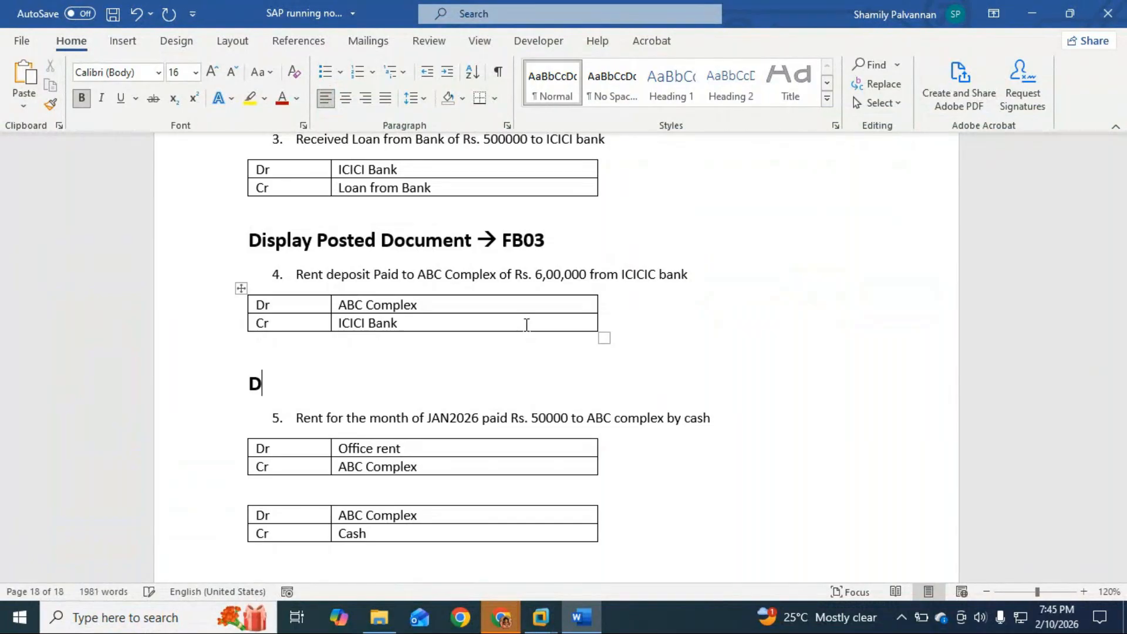
type("irect Document ")
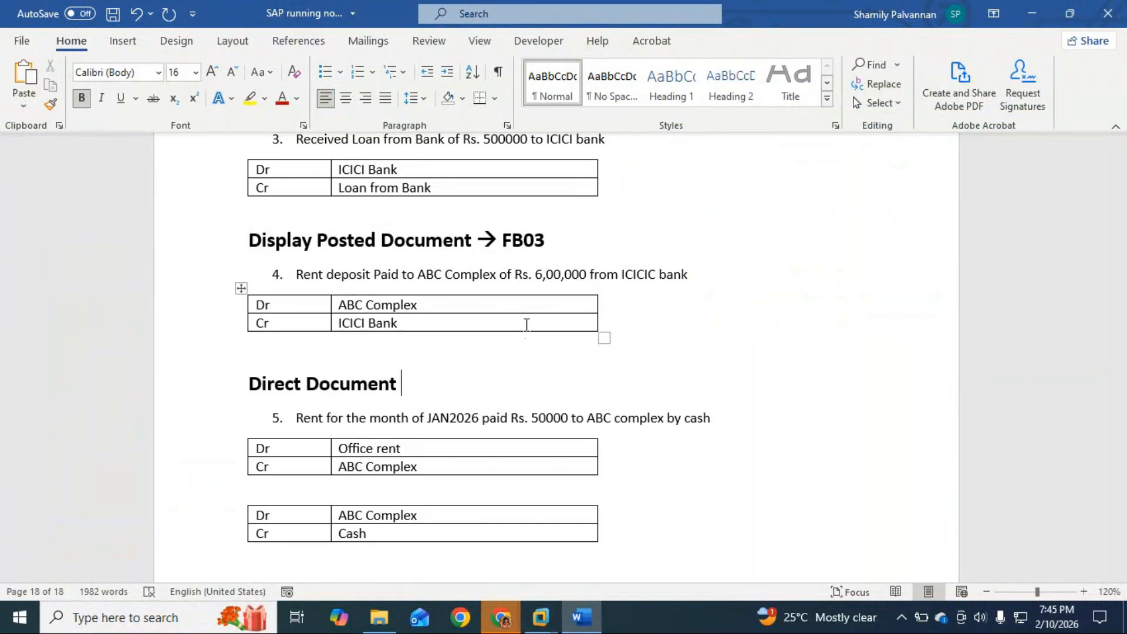
type("Posting ")
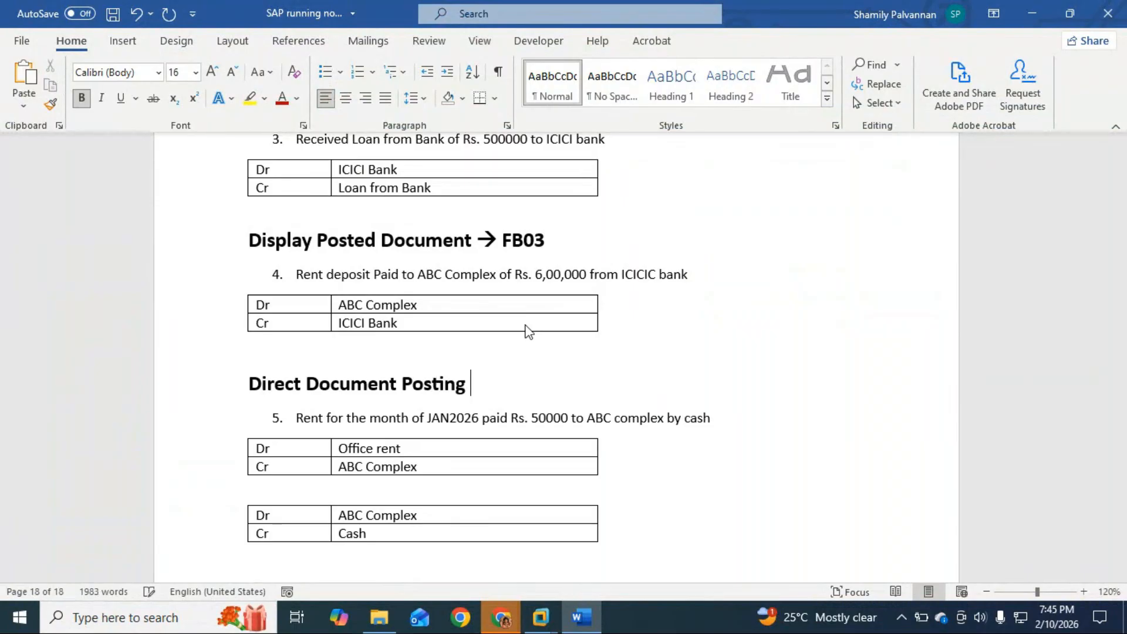
type("- Meth")
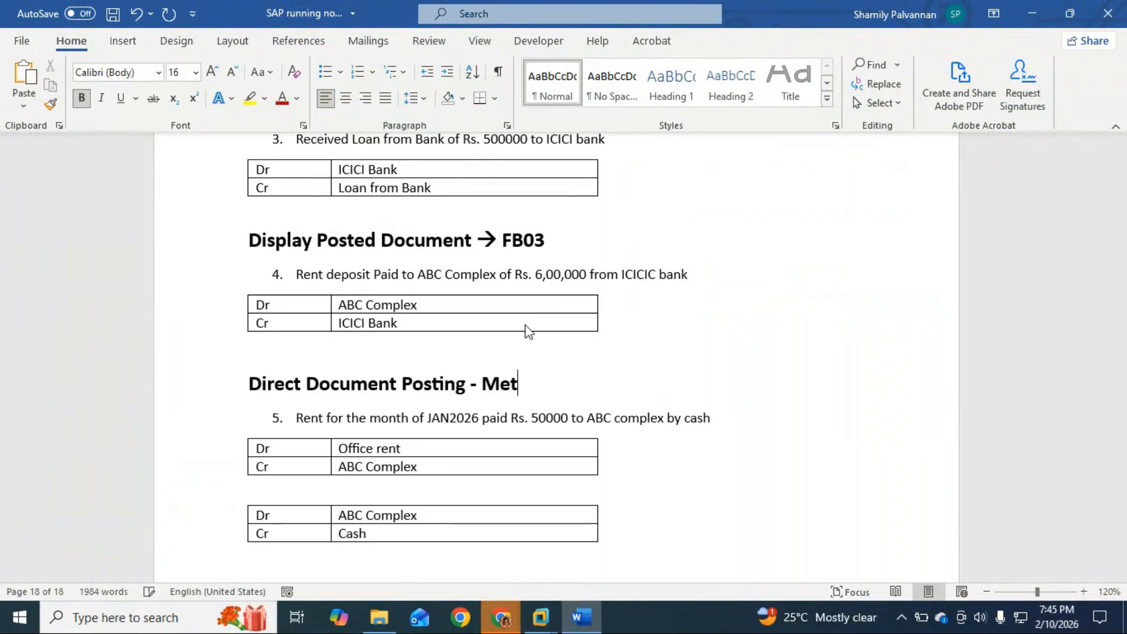
key("BackSpace")
key("BackSpace")
key("BackSpace")
key("BackSpace")
key("BackSpace")
key("BackSpace")
Prefix the "Direct Document Posting" heading with "Method 1" and a bold right arrow.
left_click(249, 383)
type("Methiod")
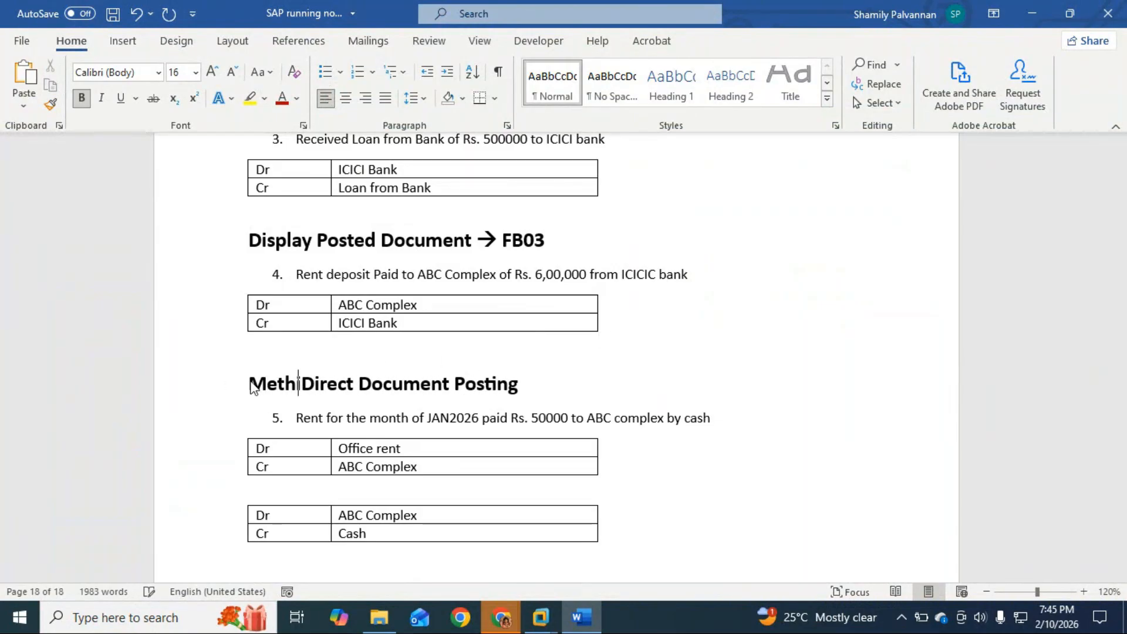
key("BackSpace")
key("BackSpace")
key("BackSpace")
key("BackSpace")
type("01")
key("BackSpace")
key("BackSpace")
type("od 1")
type("==")
type(">")
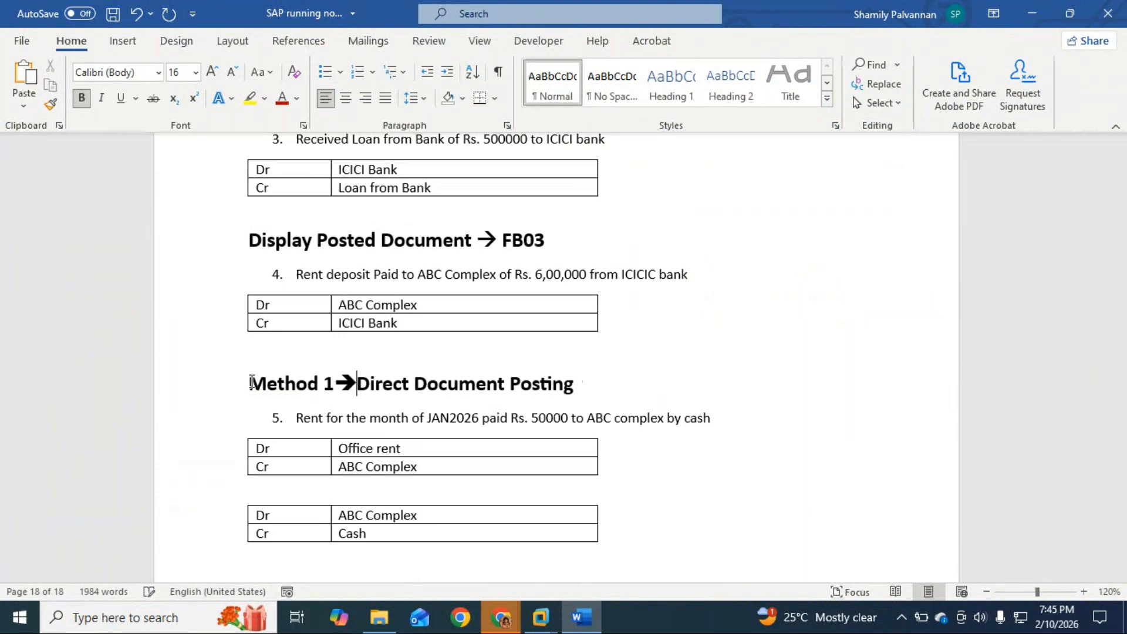
Append a right arrow and the transaction code F-02 to the end of the Method 1 heading.
left_click(587, 387)
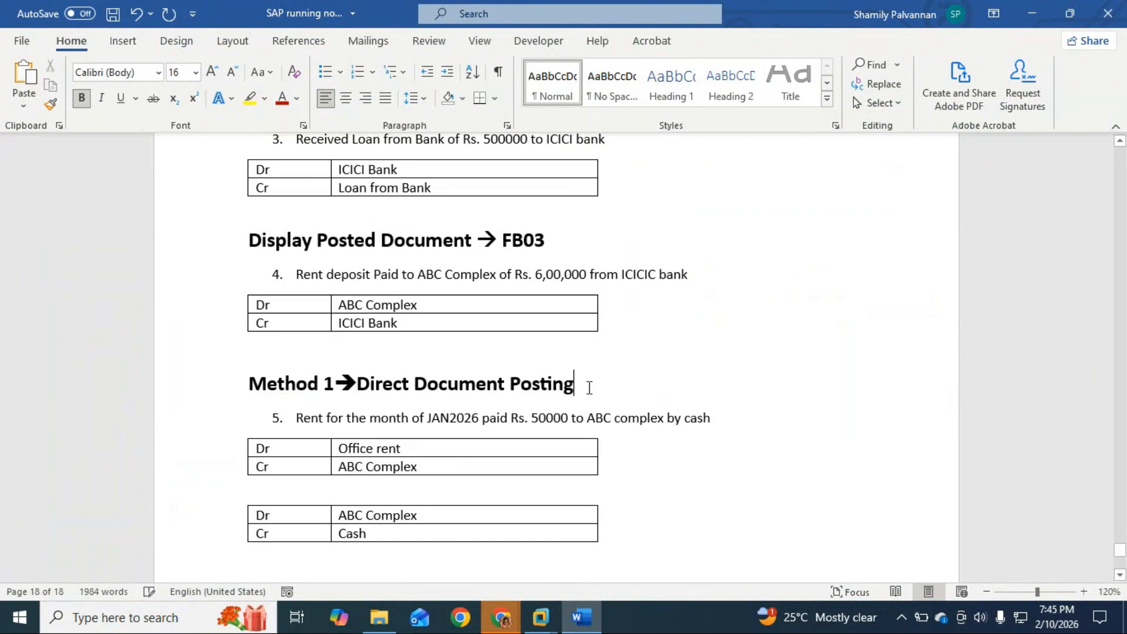
type("-->")
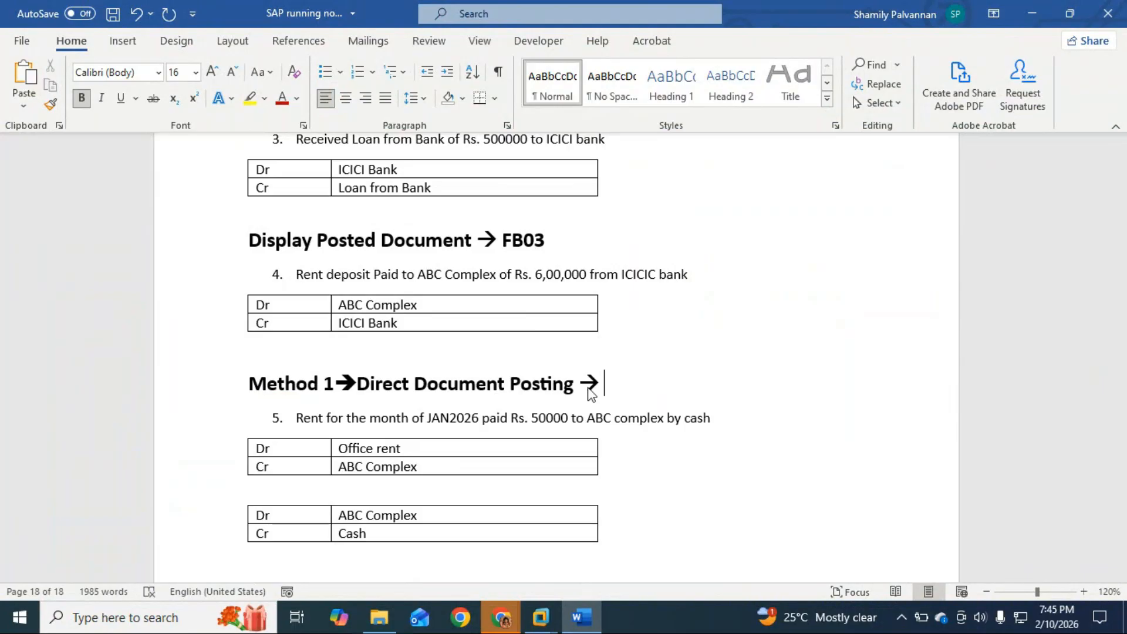
type("F-02")
scroll(605, 388, "down", 2)
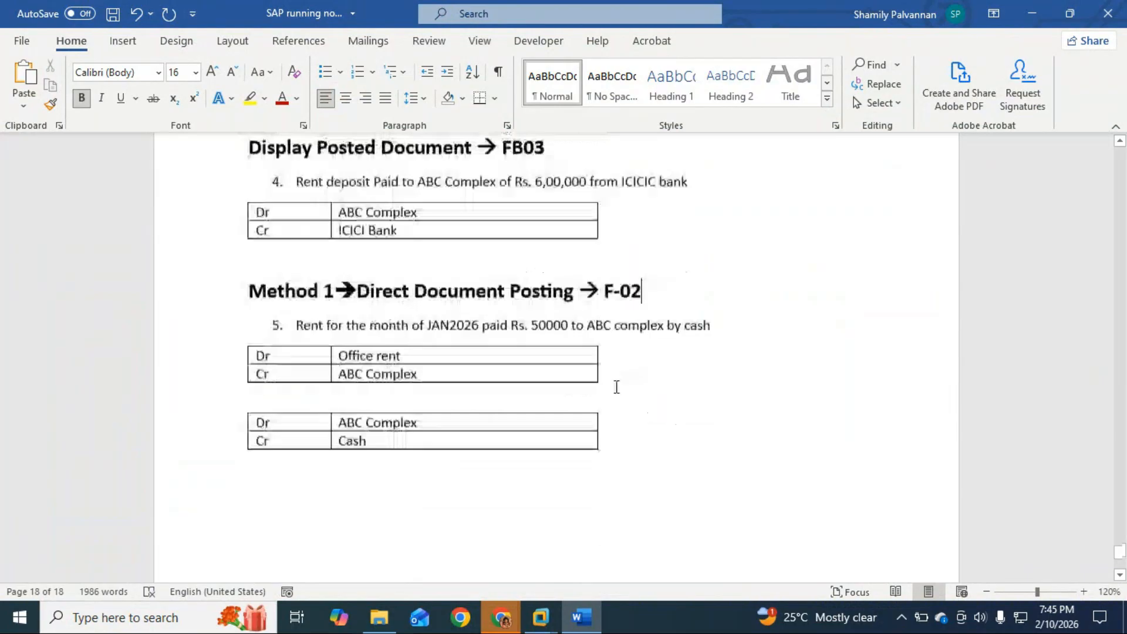
left_click(620, 439)
key("Return")
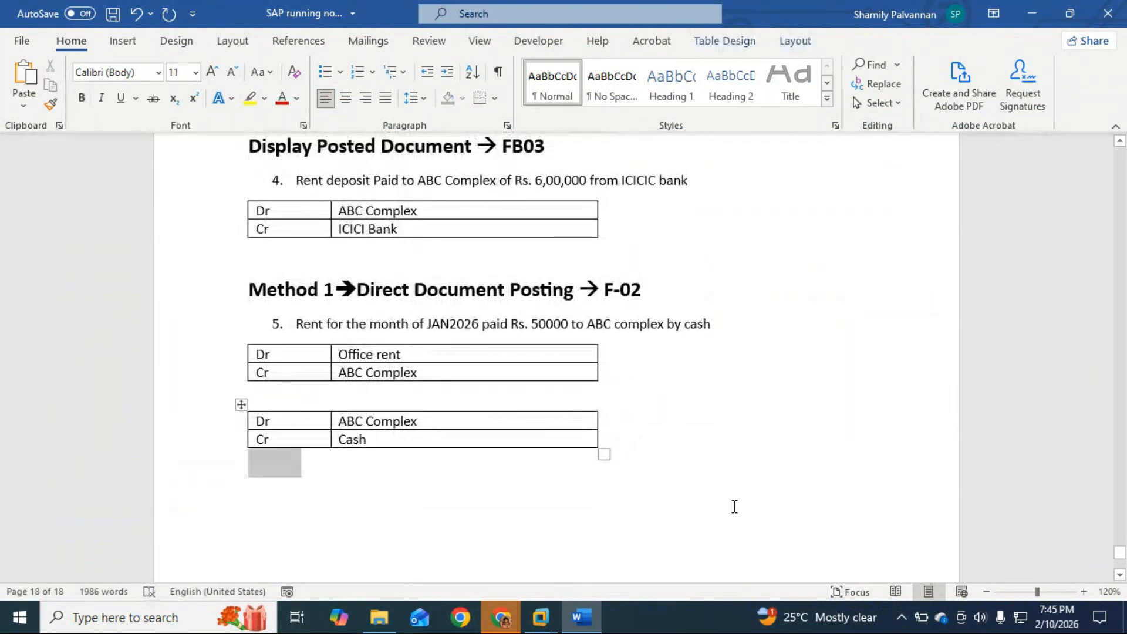
key("ctrl+z")
key("ctrl+z")
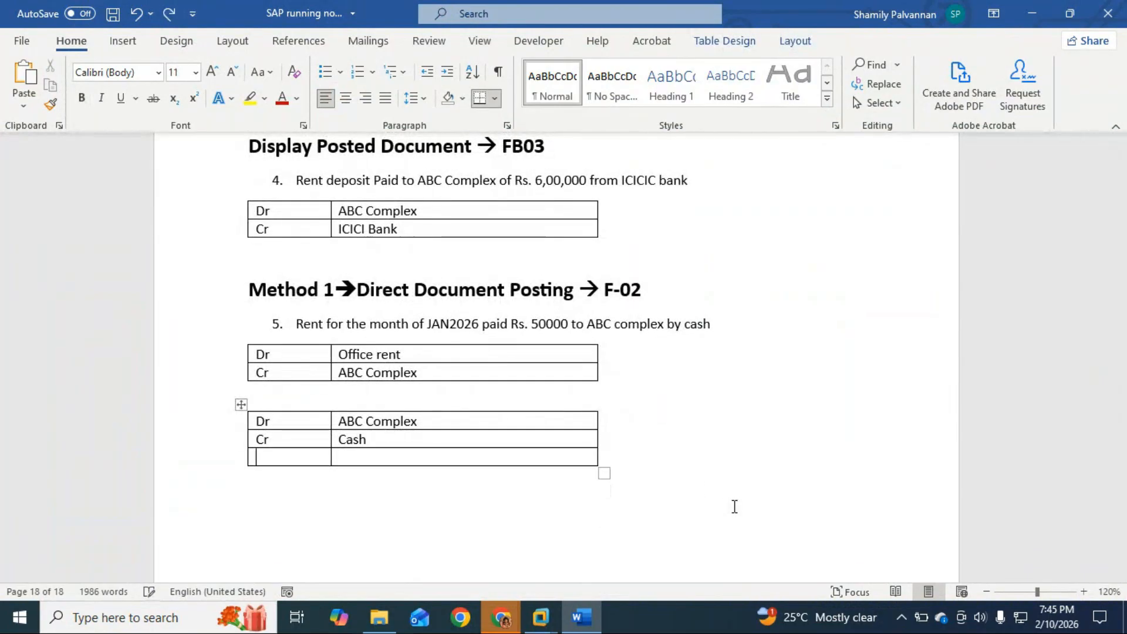
left_click(255, 498)
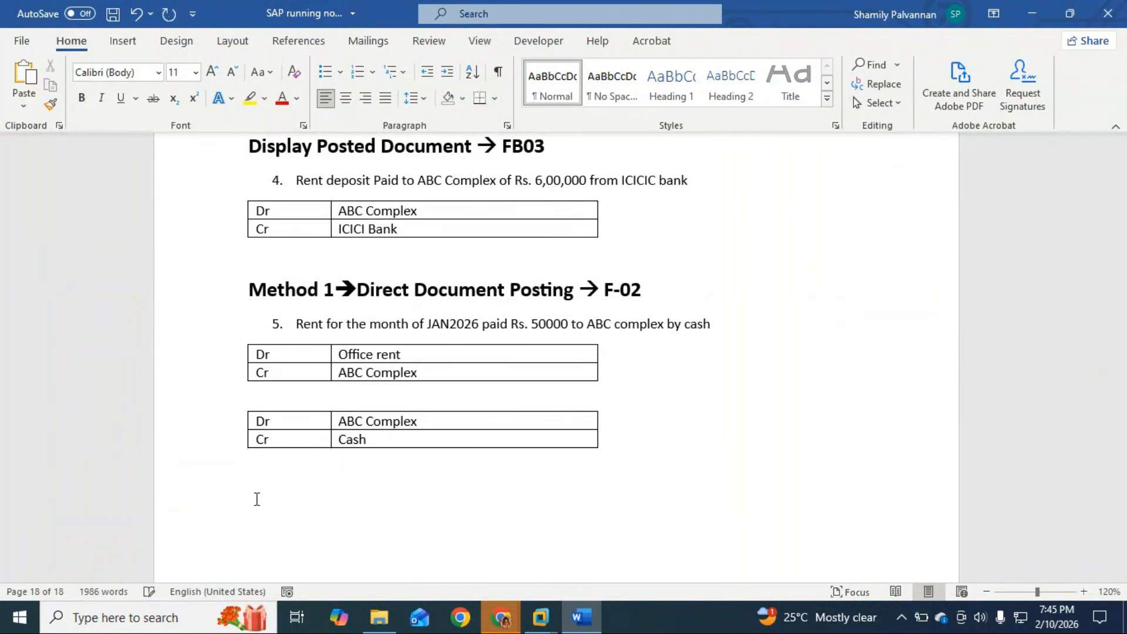
Switch to the GoTo meeting and check its chat messages and the meeting overview page.
key("alt+Tab")
key("alt+Tab")
key("alt+shift+Tab")
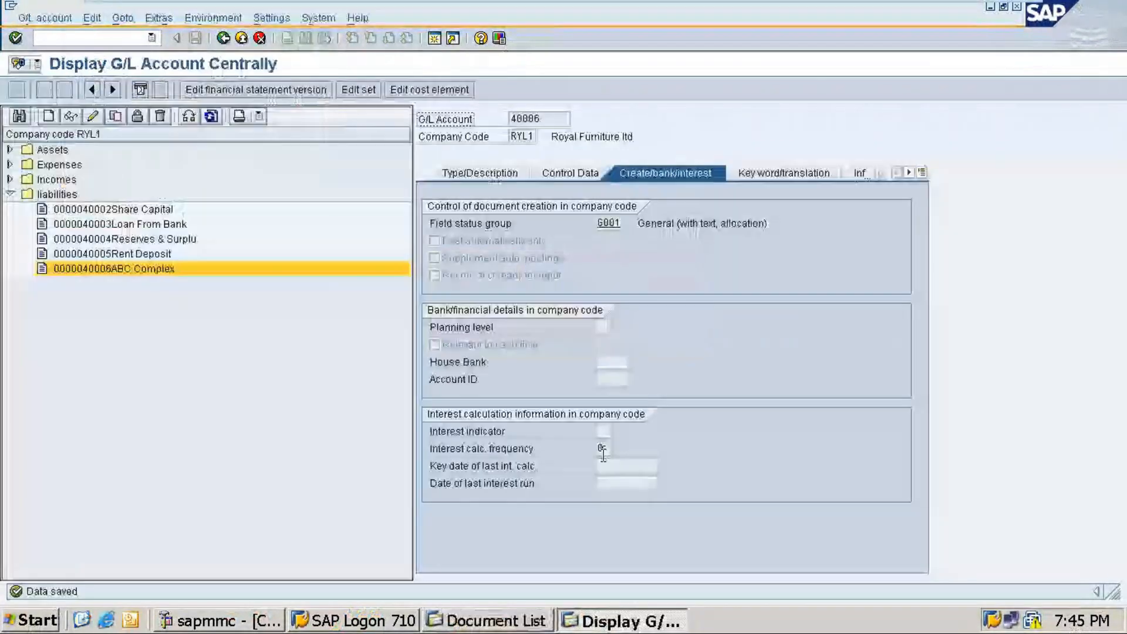
left_click(978, 7)
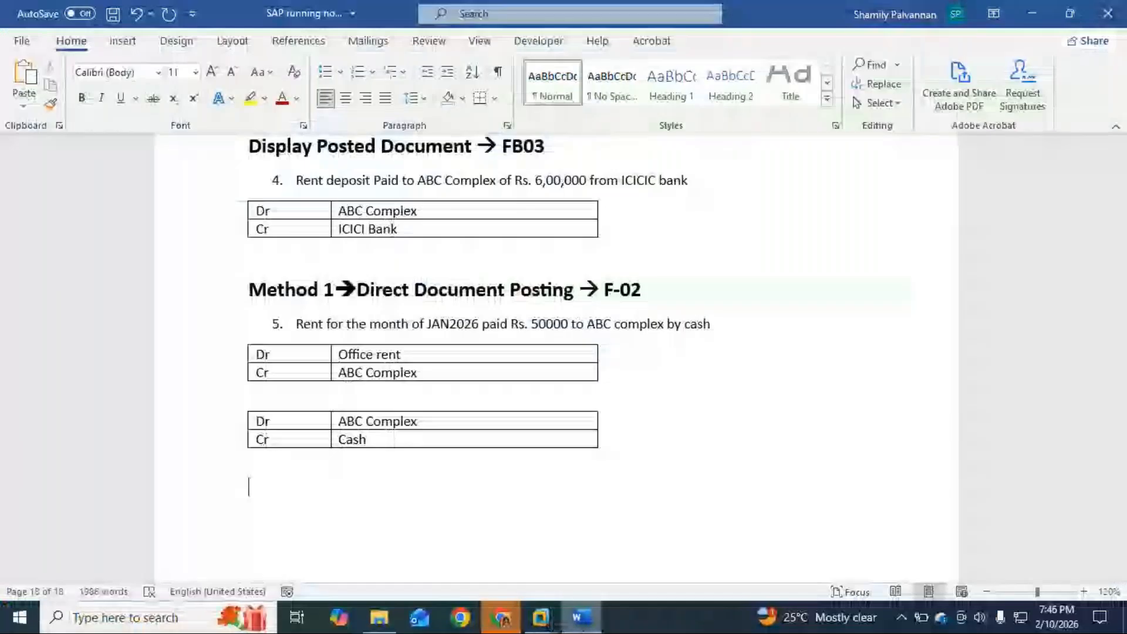
mouse_move(501, 617)
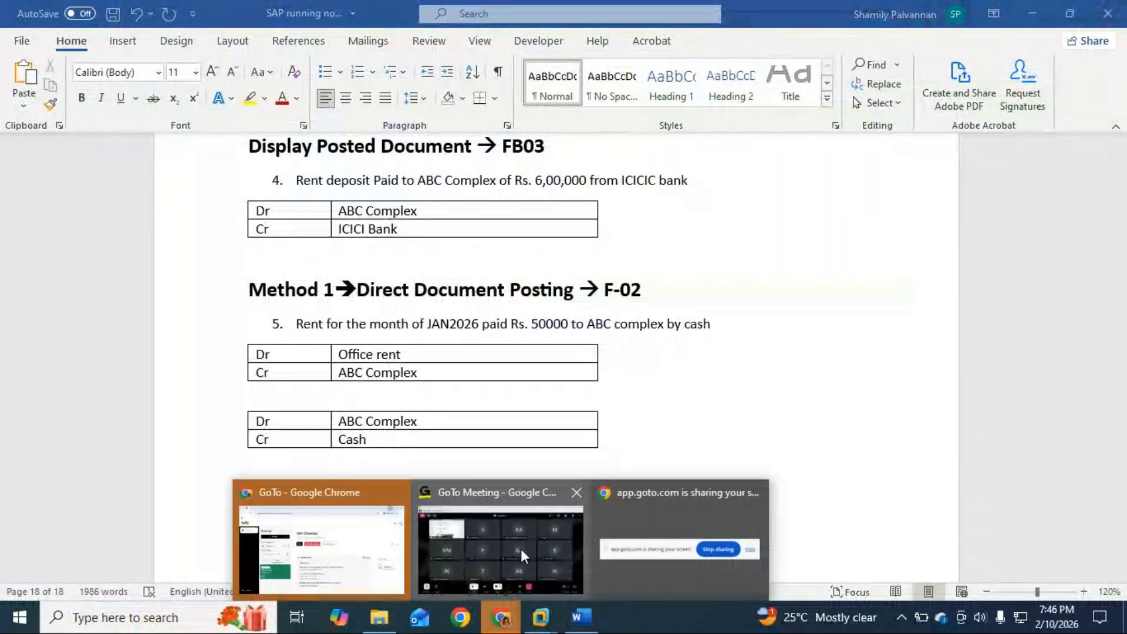
left_click(516, 508)
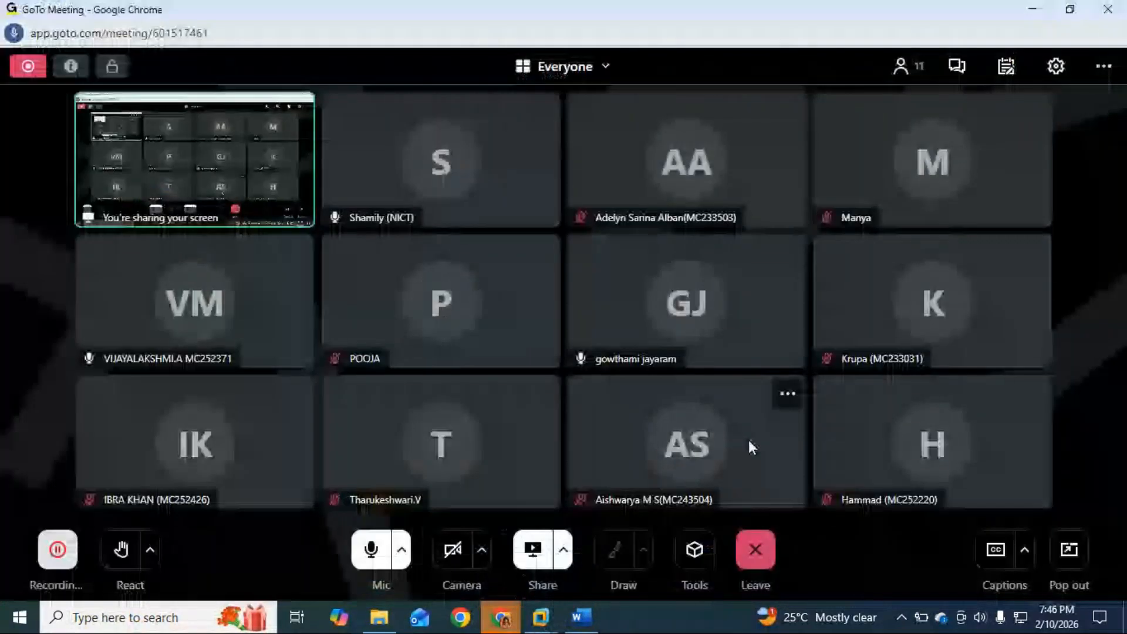
left_click(957, 68)
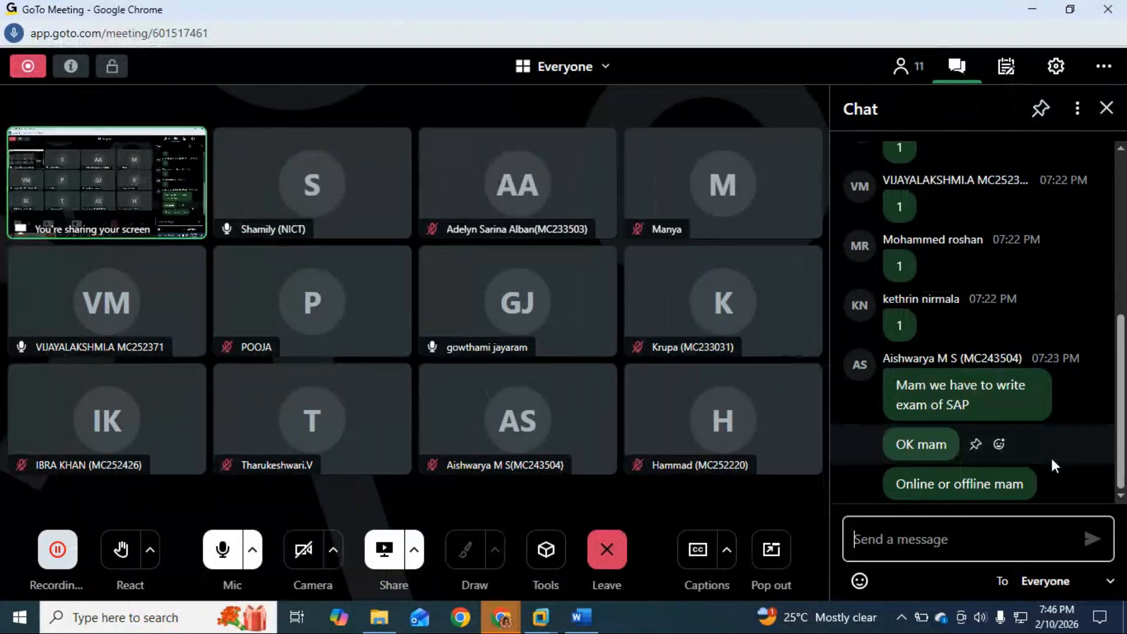
left_click(1106, 107)
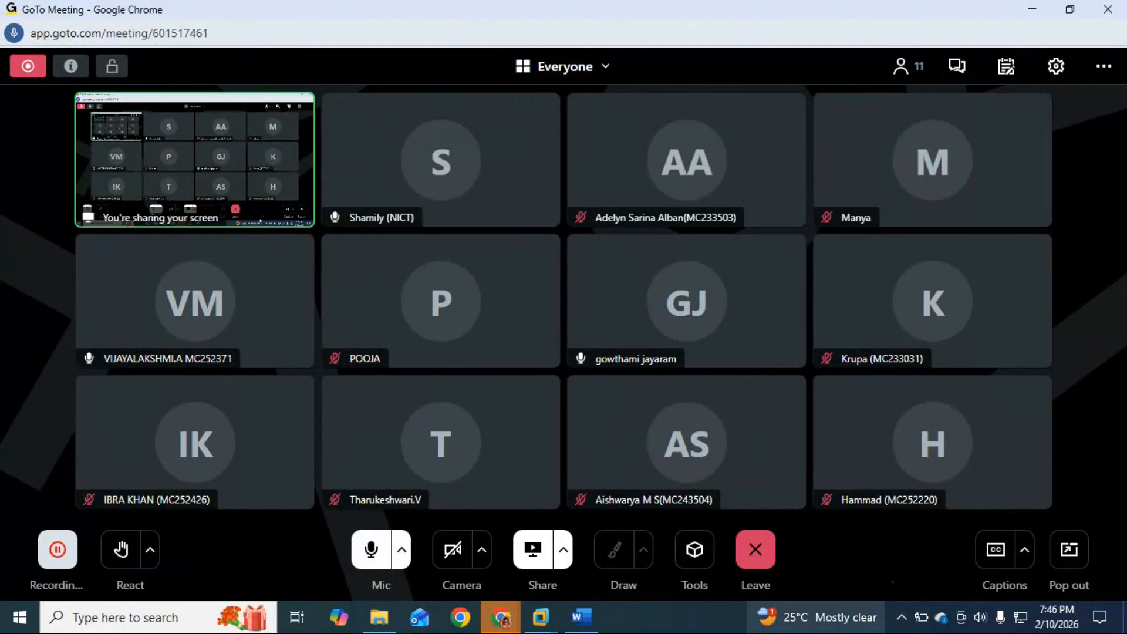
mouse_move(511, 622)
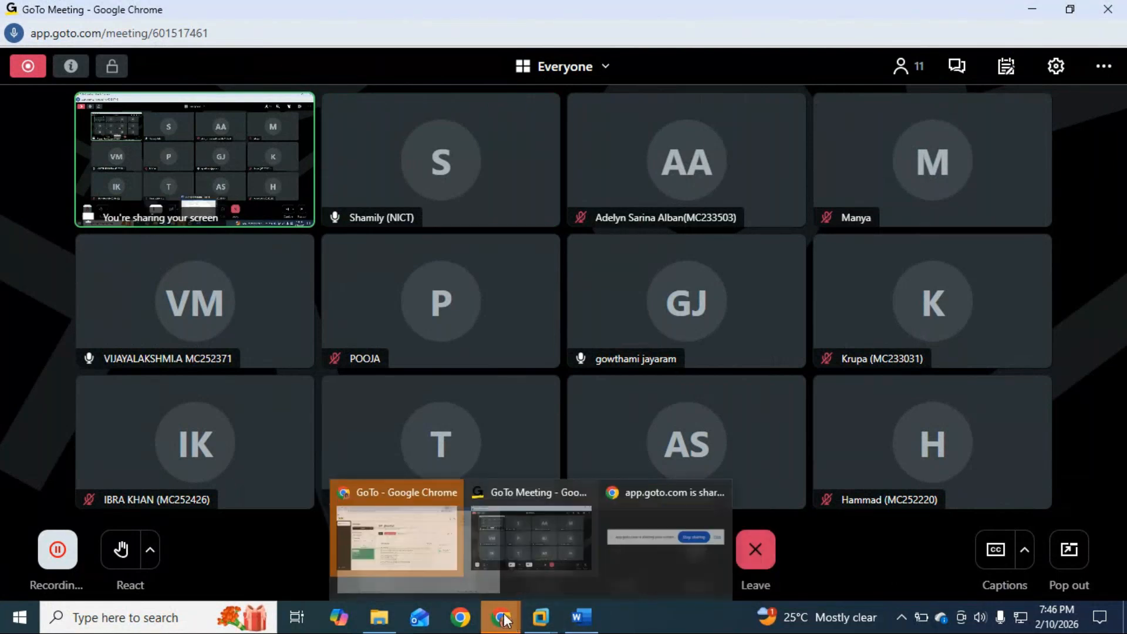
left_click(337, 497)
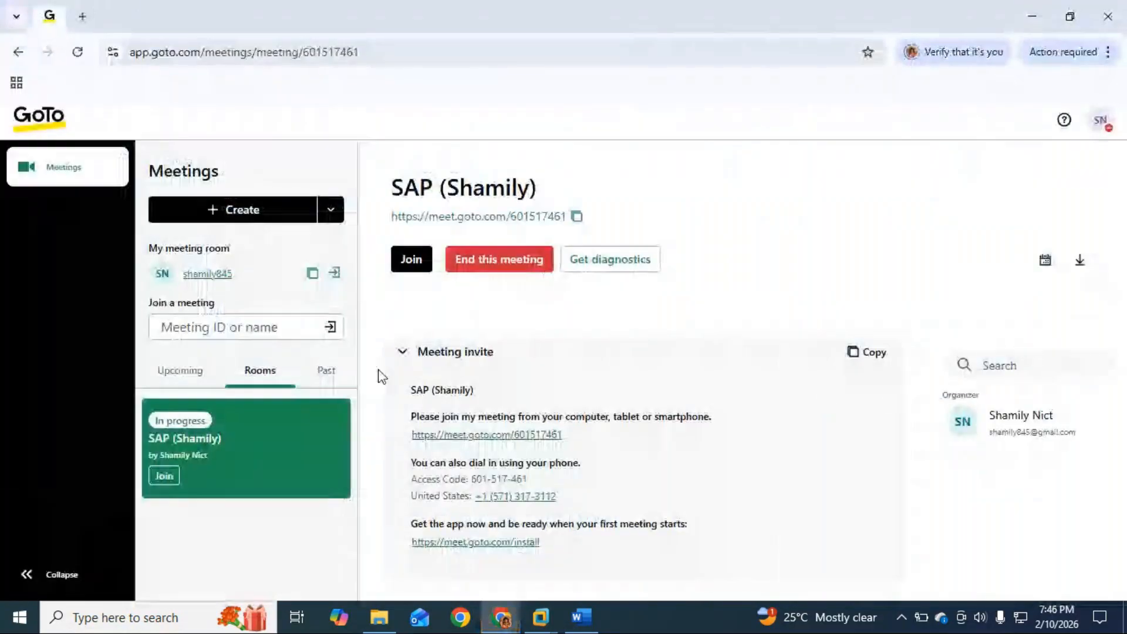
left_click(1034, 11)
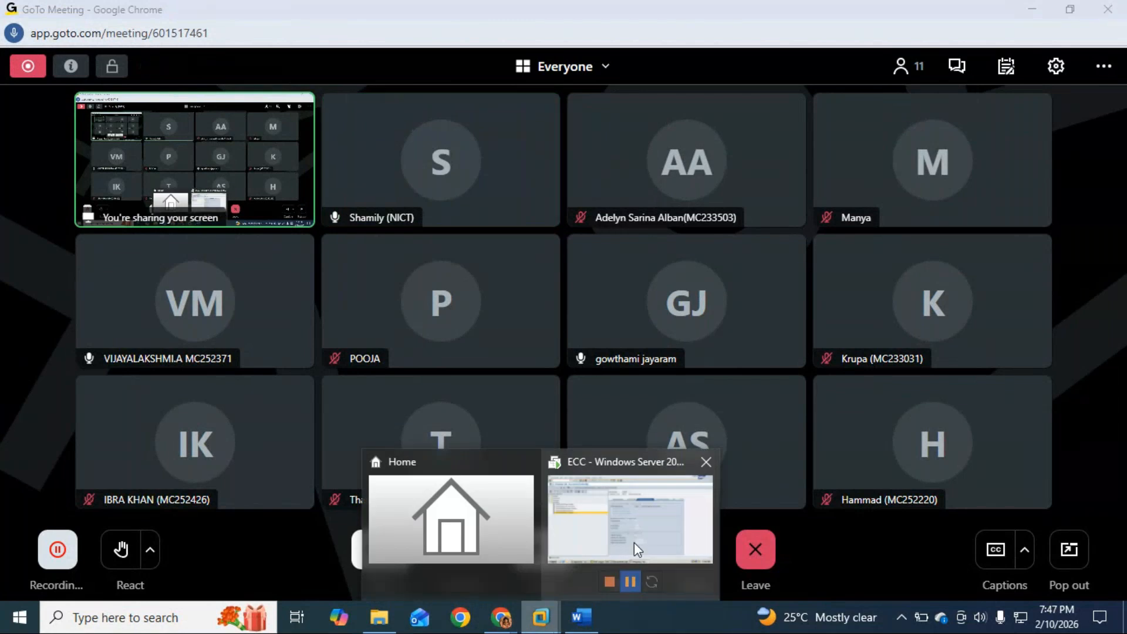
Return to the Word notes, copy the Method 1 heading below the last table and renumber the copy as Method 2.
left_click(579, 621)
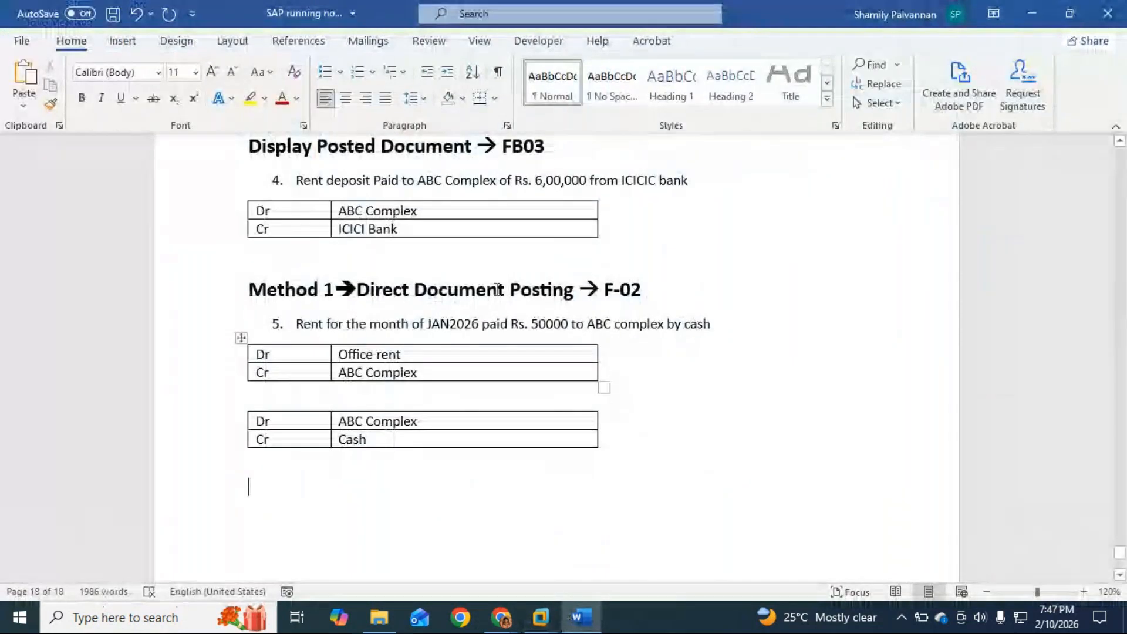
left_click_drag(248, 290, 652, 294)
key("ctrl+c")
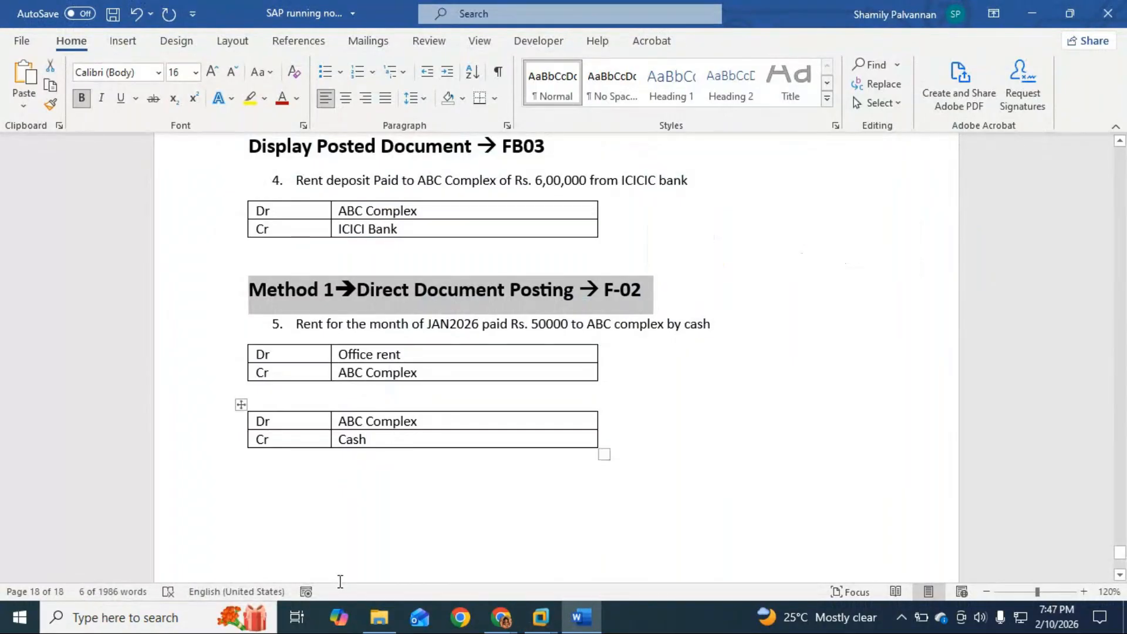
left_click(259, 506)
key("ctrl+v")
left_click(334, 491)
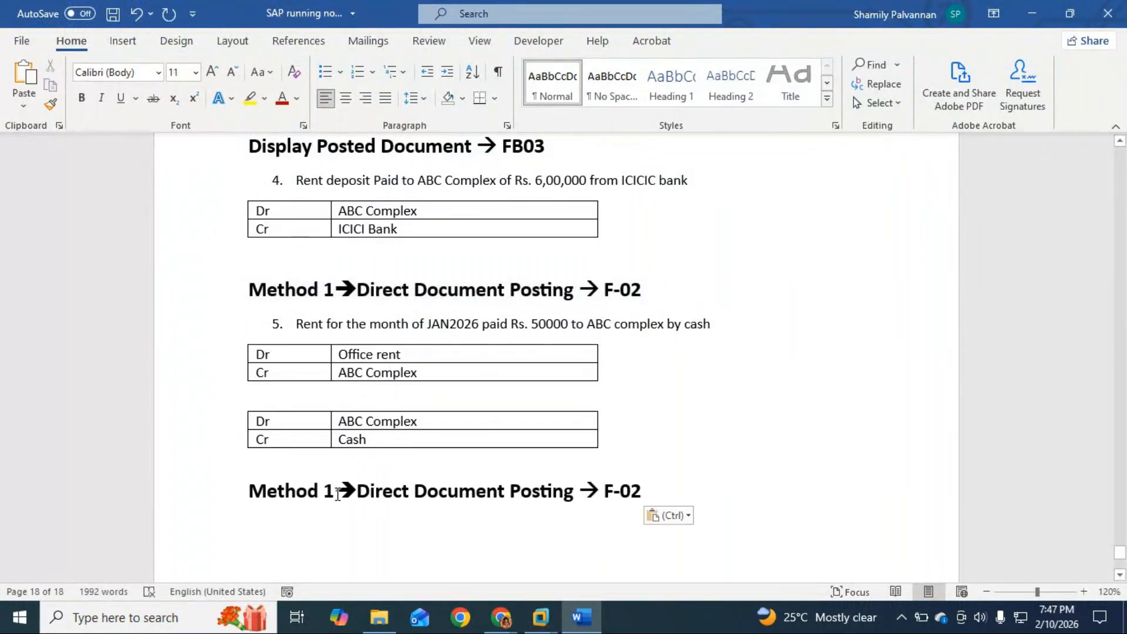
key("BackSpace")
type("2")
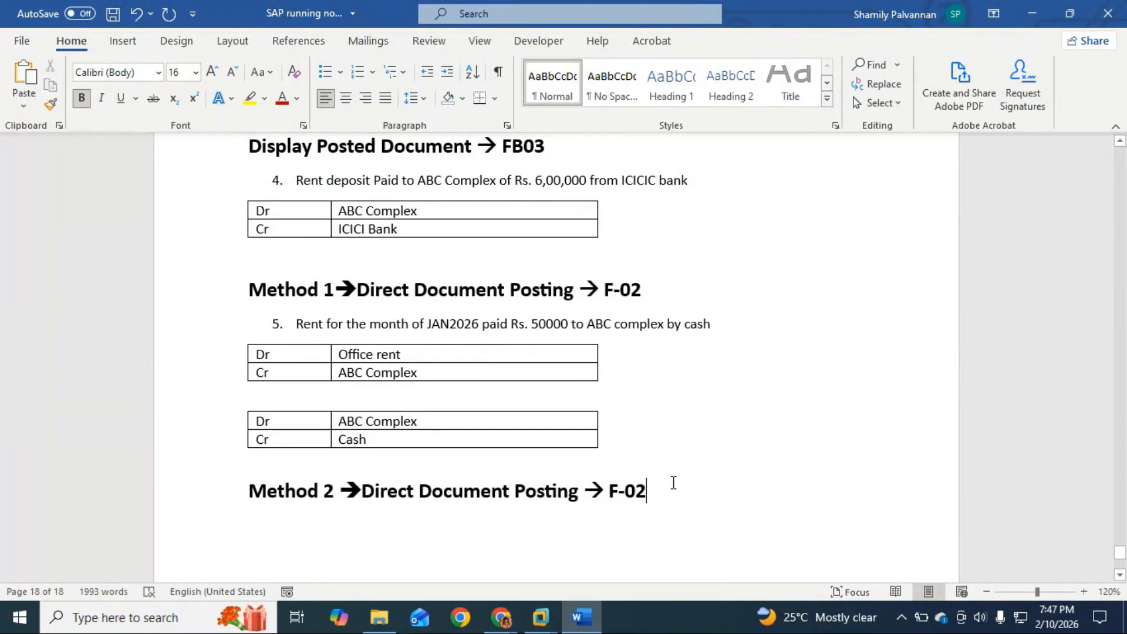
Change the transaction code in the Method 2 heading to FB50 and start a new line below it.
key("BackSpace")
key("BackSpace")
key("BackSpace")
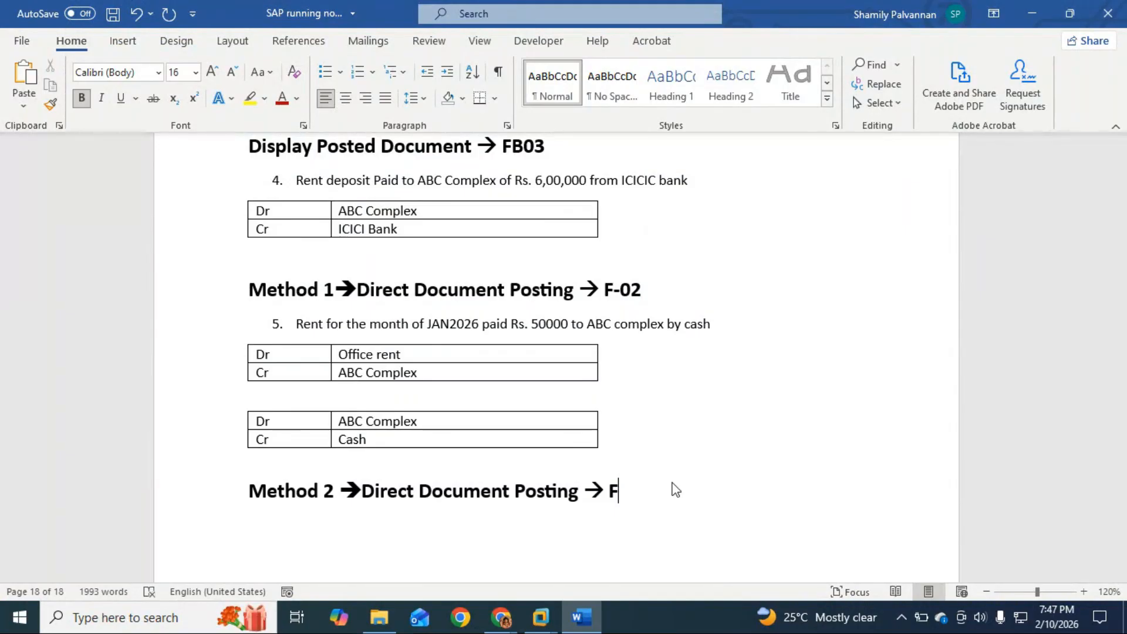
type("b50")
key("BackSpace")
key("BackSpace")
key("BackSpace")
type("B50")
key("Return")
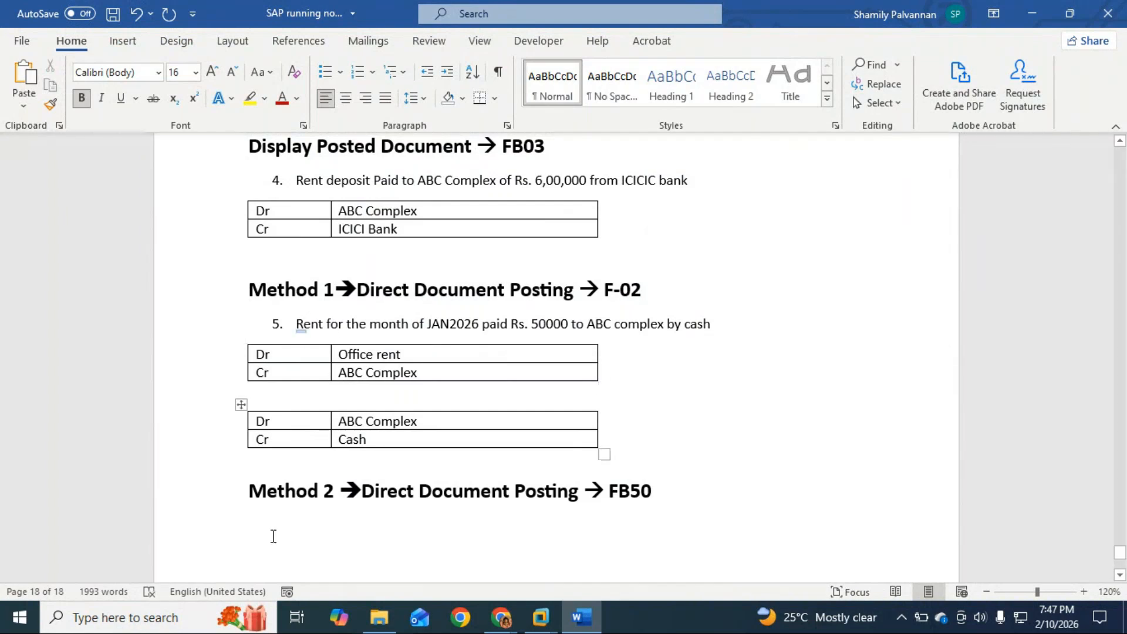
Start list item 6 under the Method 2 heading with the text "Wages of Rs. 10000".
type("6.")
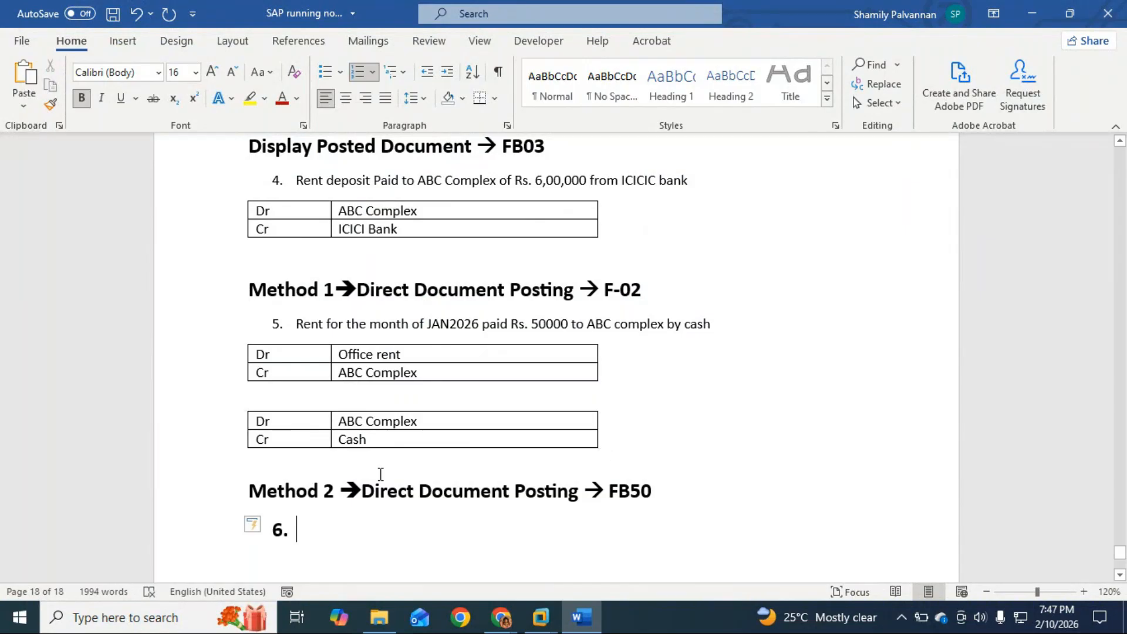
type("Wah")
key("BackSpace")
type("ges of Es")
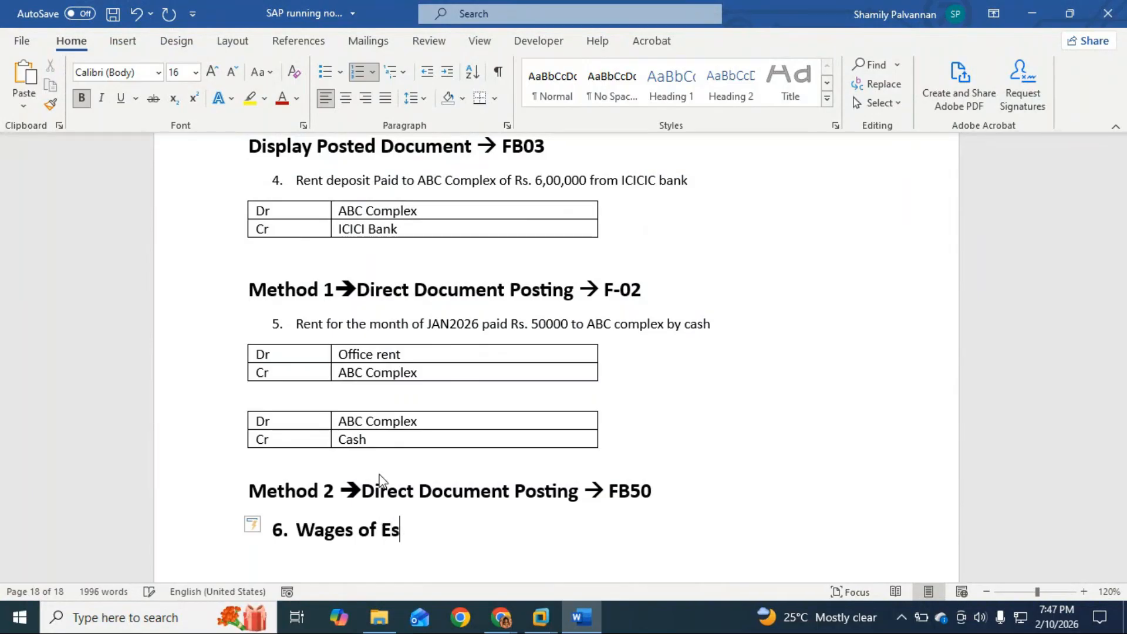
key("BackSpace")
key("BackSpace")
type("rs.")
key("BackSpace")
key("BackSpace")
key("BackSpace")
type("Rs. 10000")
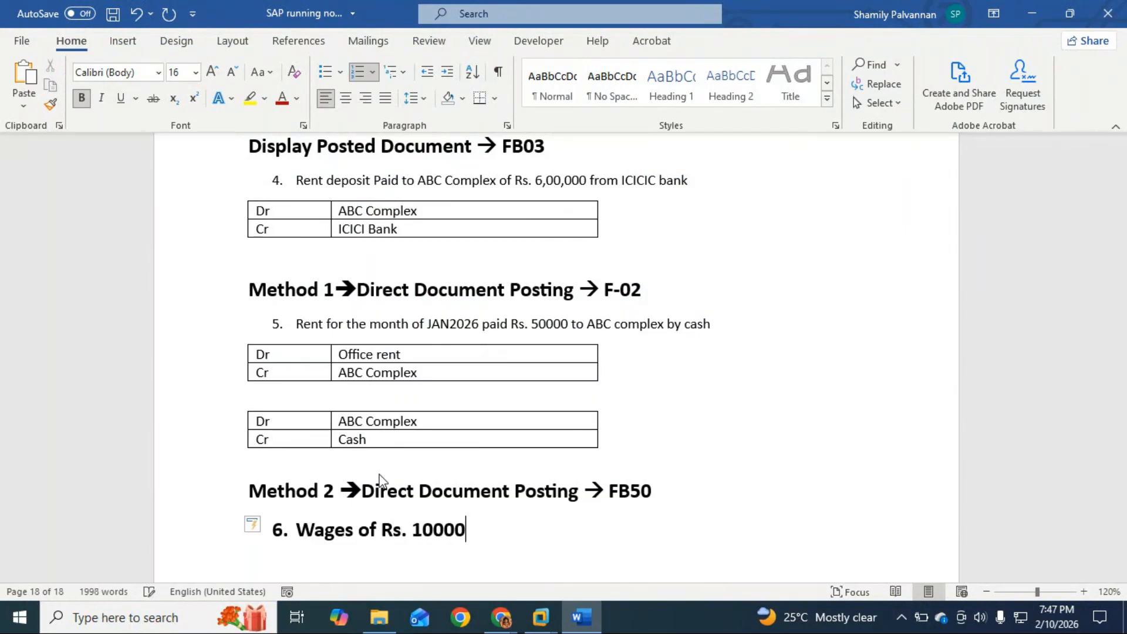
Continue item 6 with "and labour charges of Rs. 2500 and".
type(" and lab=")
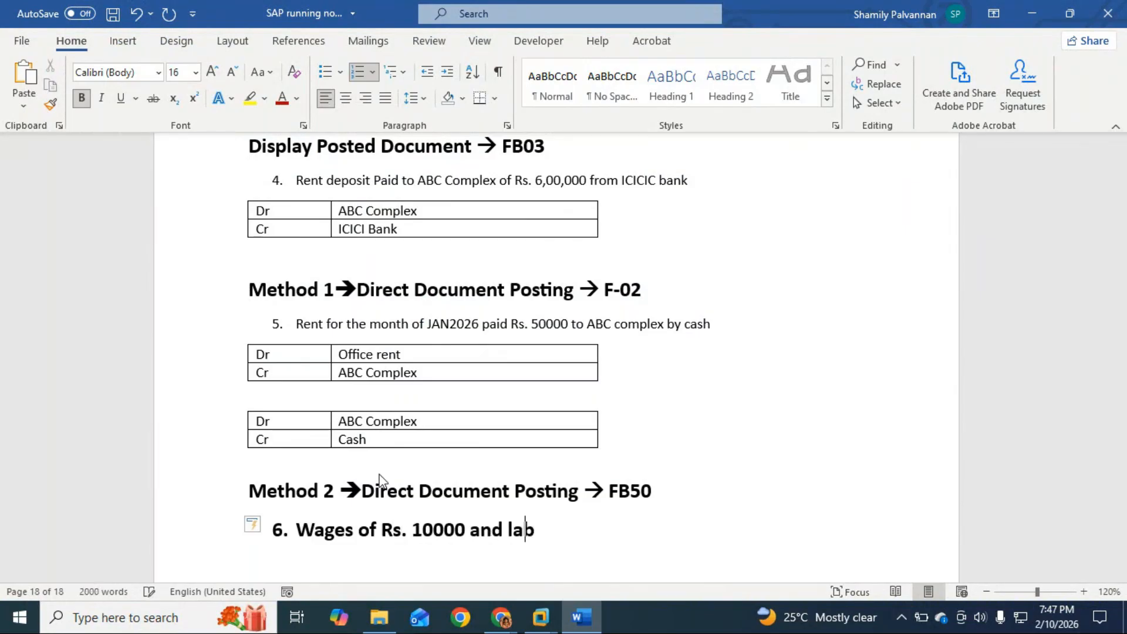
key("BackSpace")
key("BackSpace")
type("bour chanrges of")
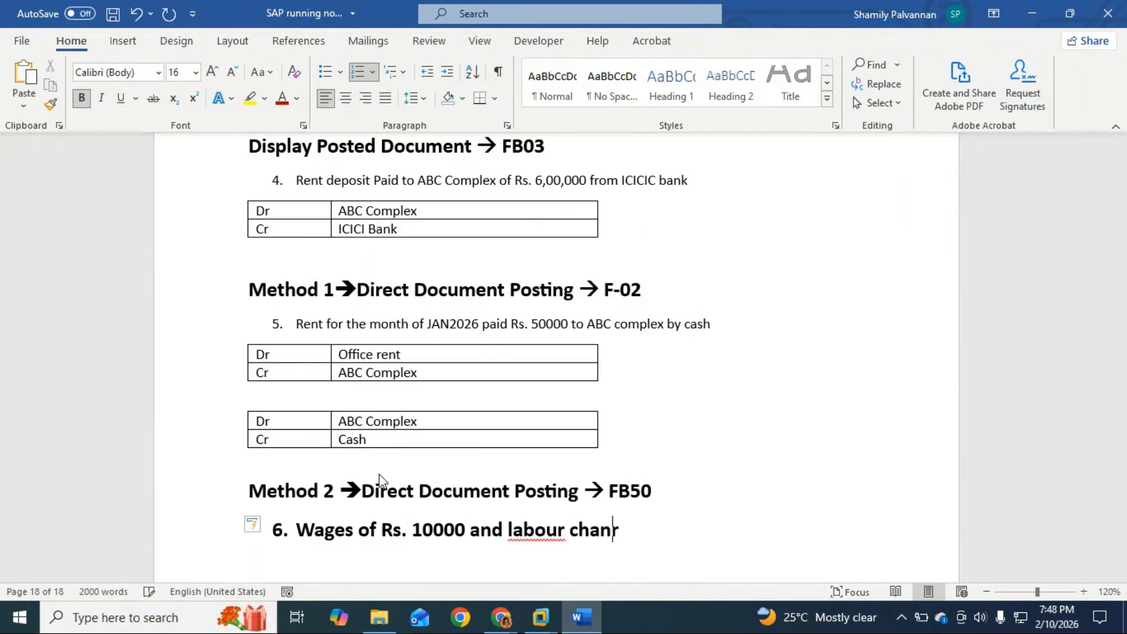
key("BackSpace")
key("BackSpace")
key("BackSpace")
key("BackSpace")
key("BackSpace")
key("BackSpace")
key("BackSpace")
key("BackSpace")
key("BackSpace")
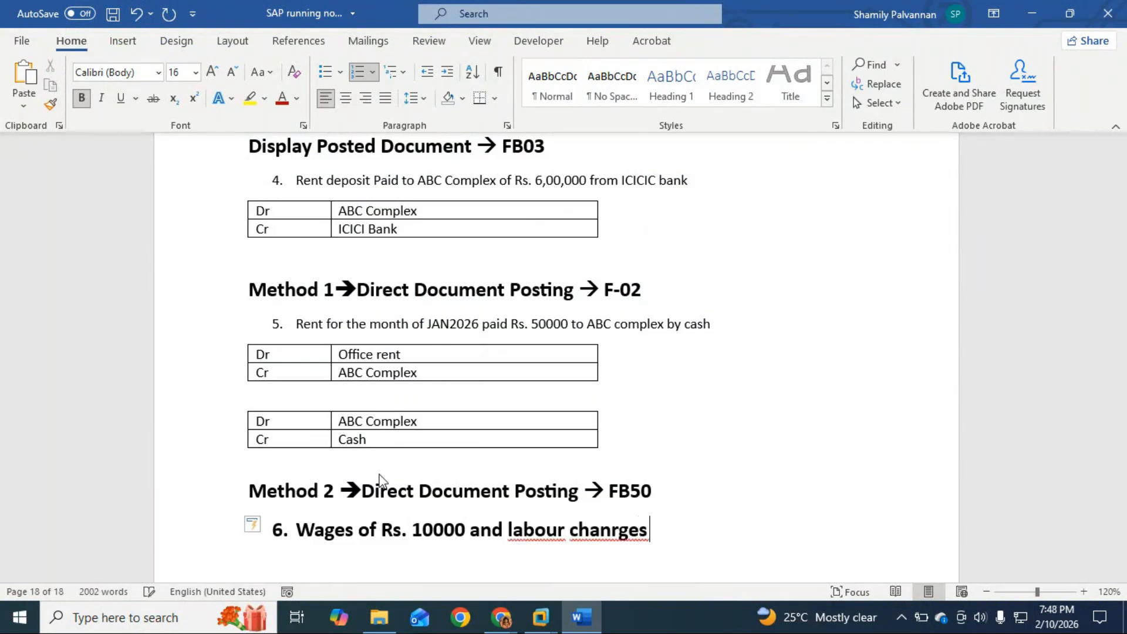
type("rges og")
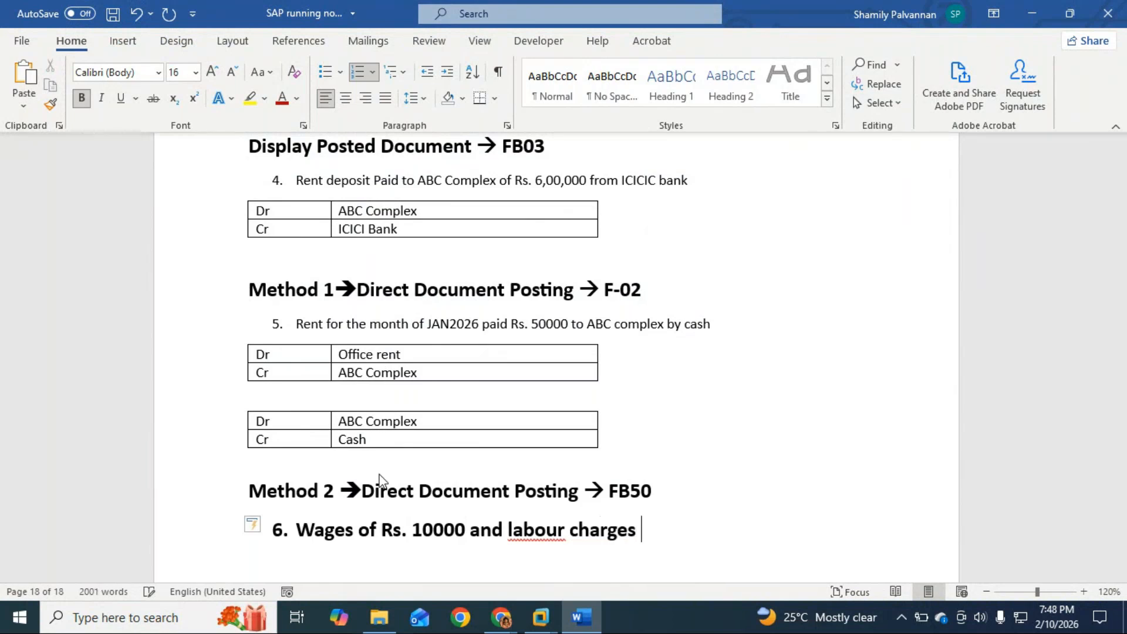
key("BackSpace")
type("f r")
key("BackSpace")
type("Rs. 25000")
key("BackSpace")
type("and ")
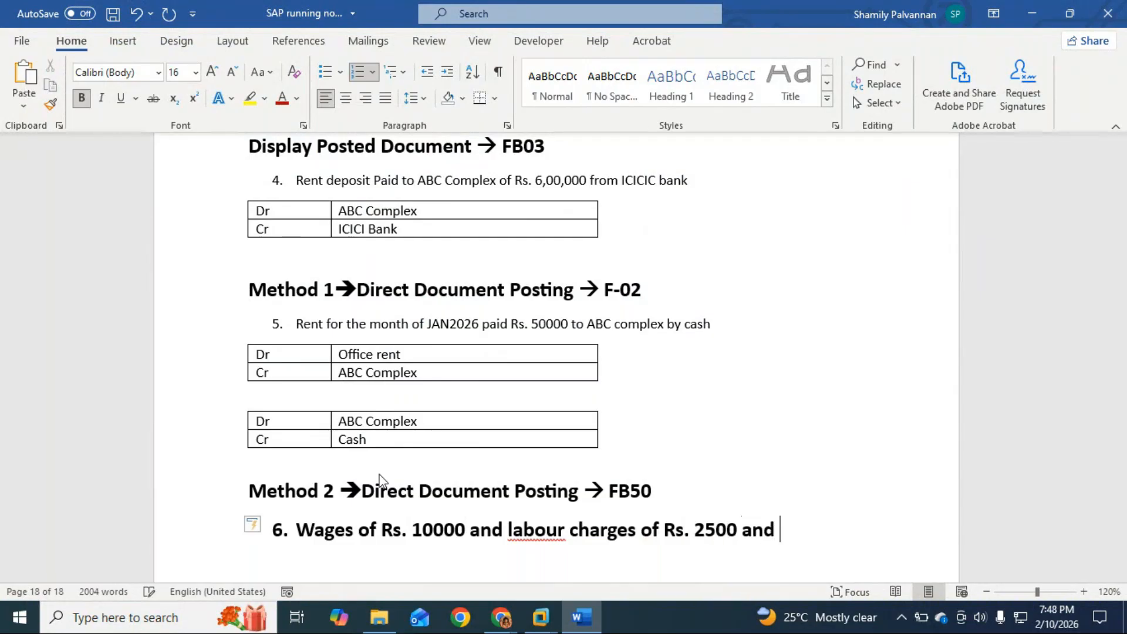
Complete item 6 with "HK Comsumables Rs. 3000" and start a new line below it.
type("K")
key("BackSpace")
type("HK Co")
type("m")
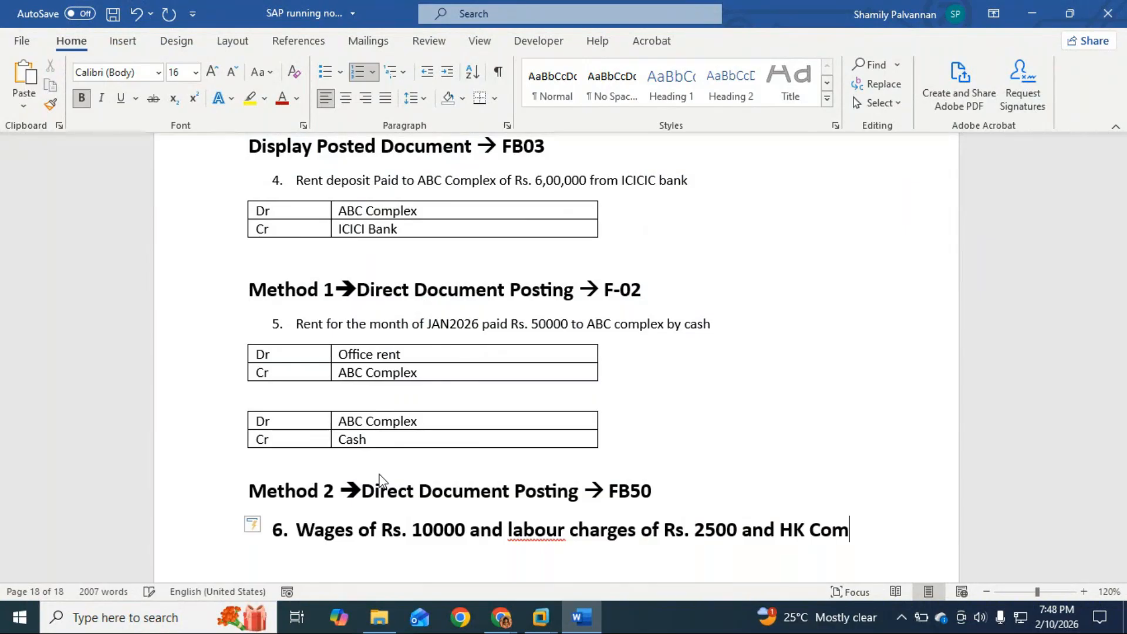
type("sumab")
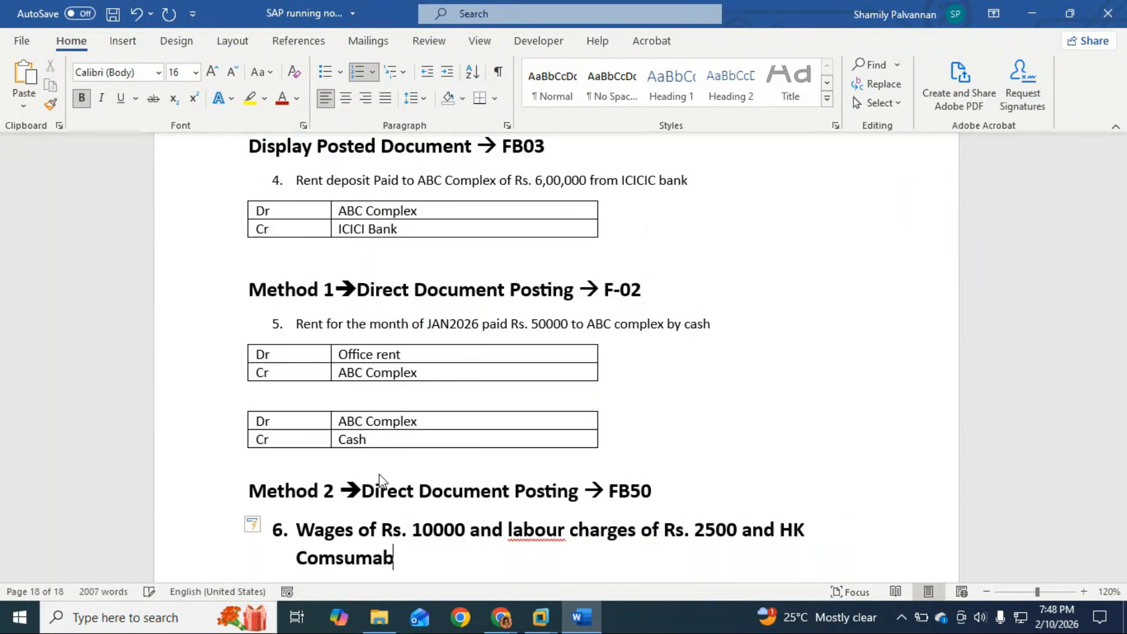
type("les")
type(" Rs. ")
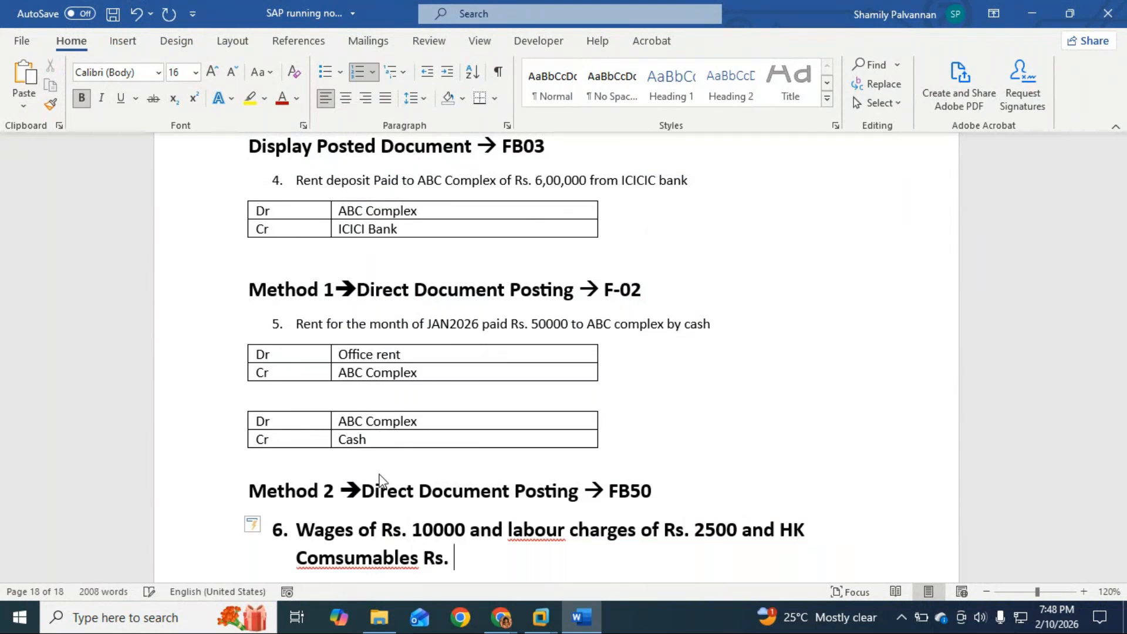
type("30000")
key("BackSpace")
key("Return")
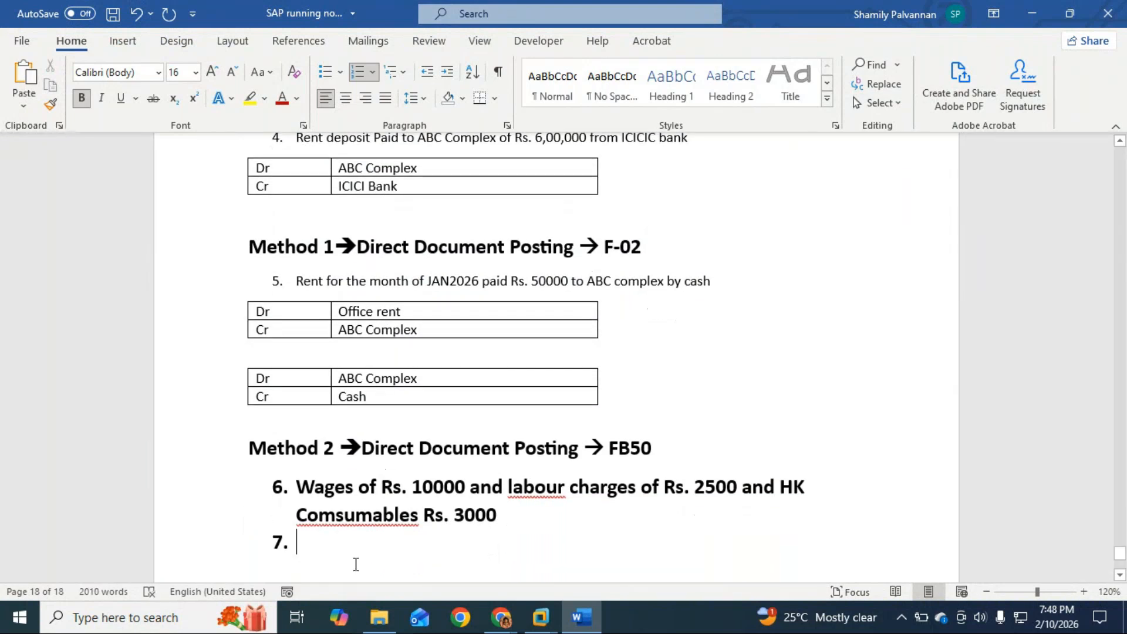
Apply the formatting of item 5 to item 6 with Format Painter and remove the empty item 7 number.
triple_click(445, 515)
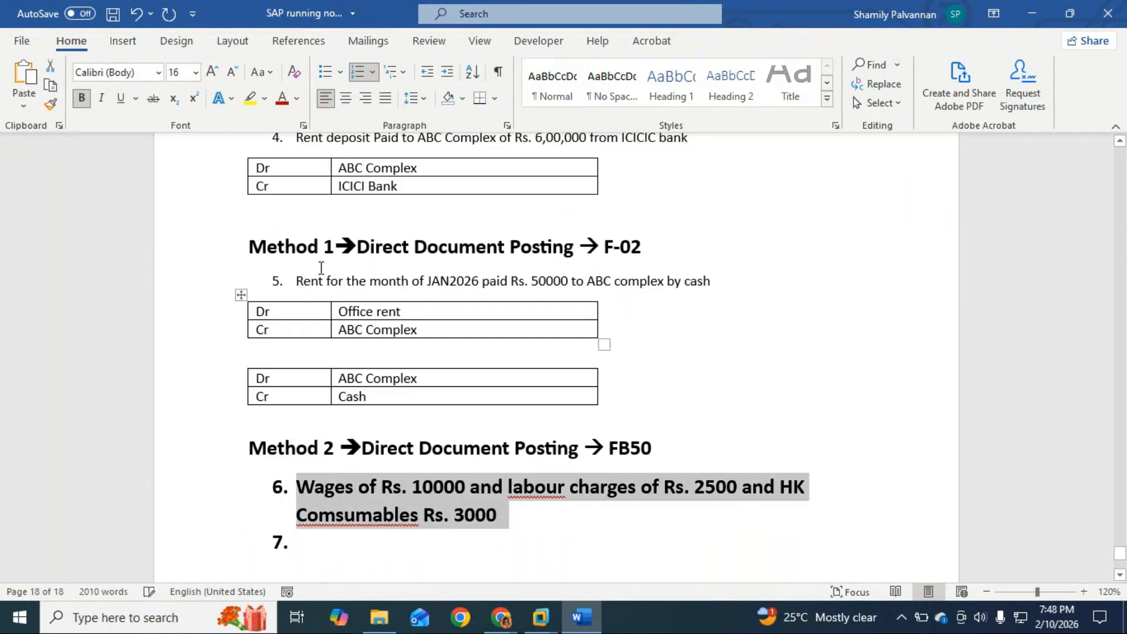
left_click_drag(389, 280, 426, 280)
left_click(50, 104)
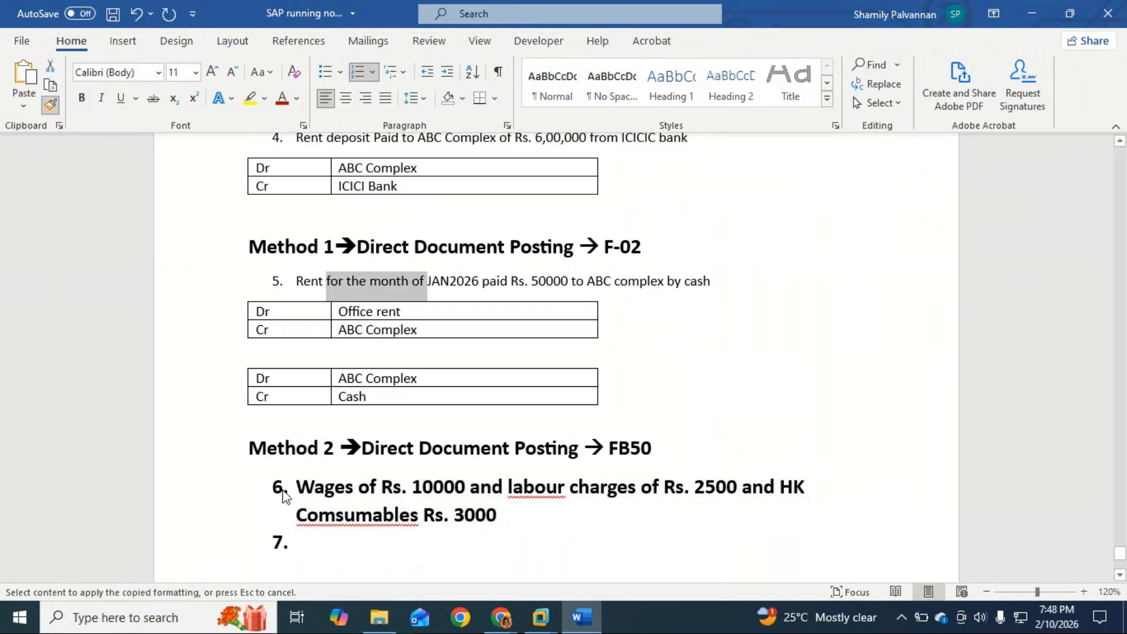
left_click_drag(298, 489, 531, 526)
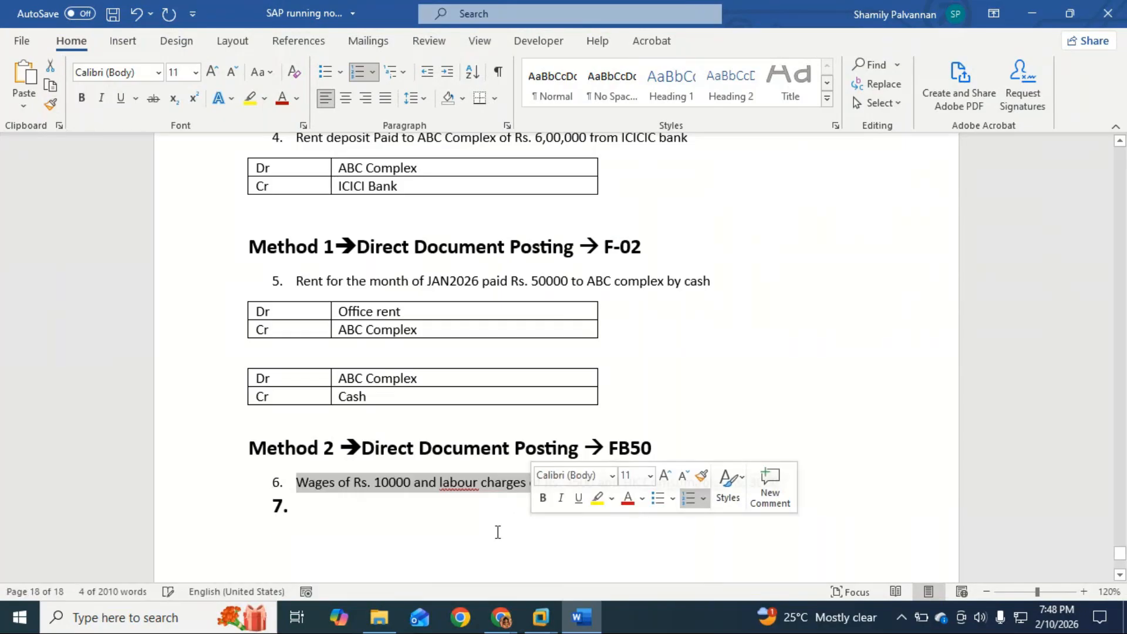
left_click(354, 521)
key("BackSpace")
key("BackSpace")
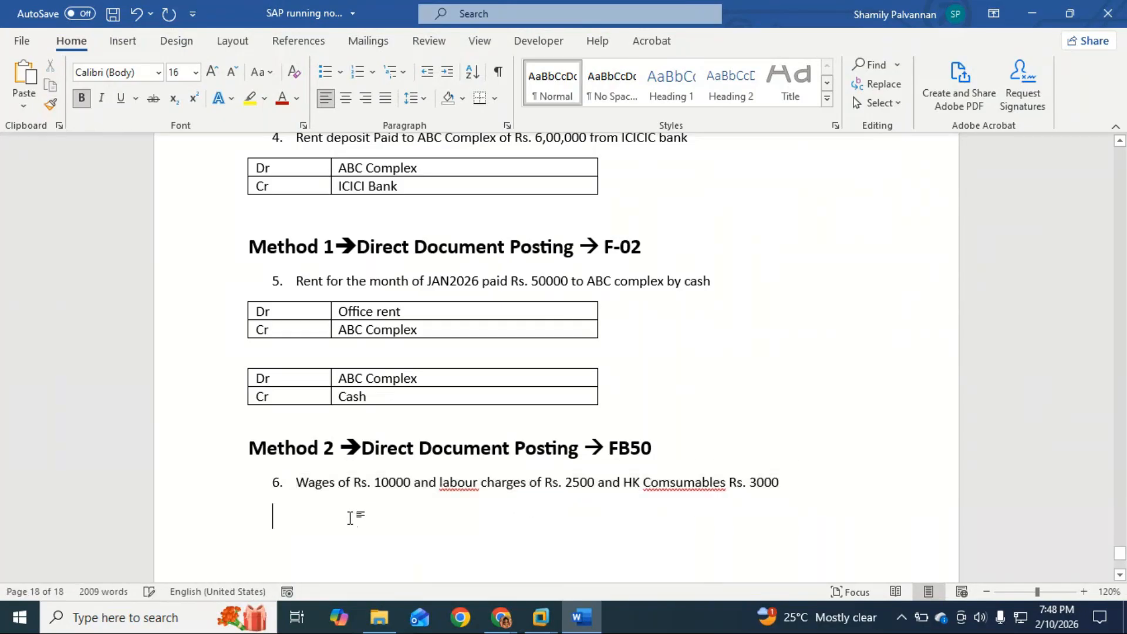
Correct the flagged spellings in item 6 to "labor" and "Consumables" using the spelling suggestions.
right_click(472, 483)
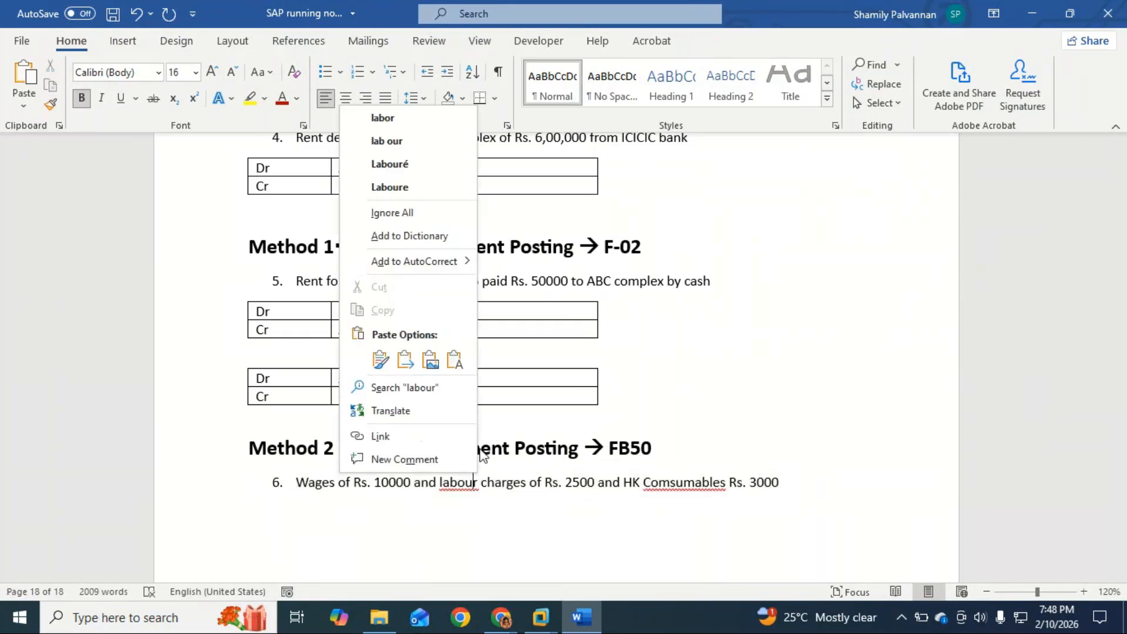
left_click(383, 118)
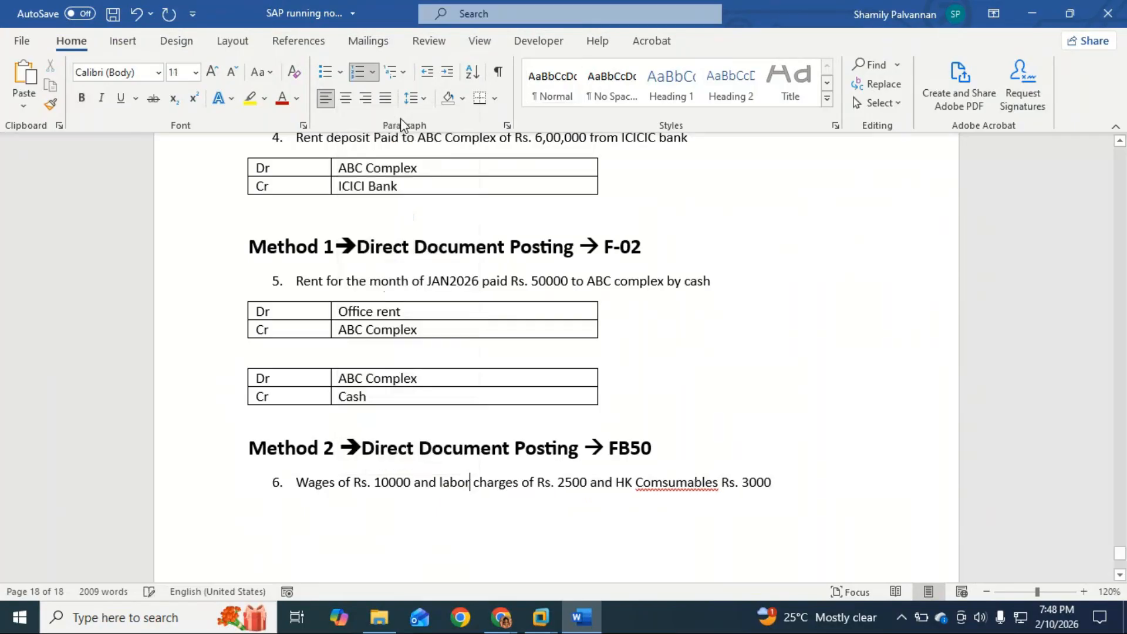
right_click(677, 483)
left_click(623, 141)
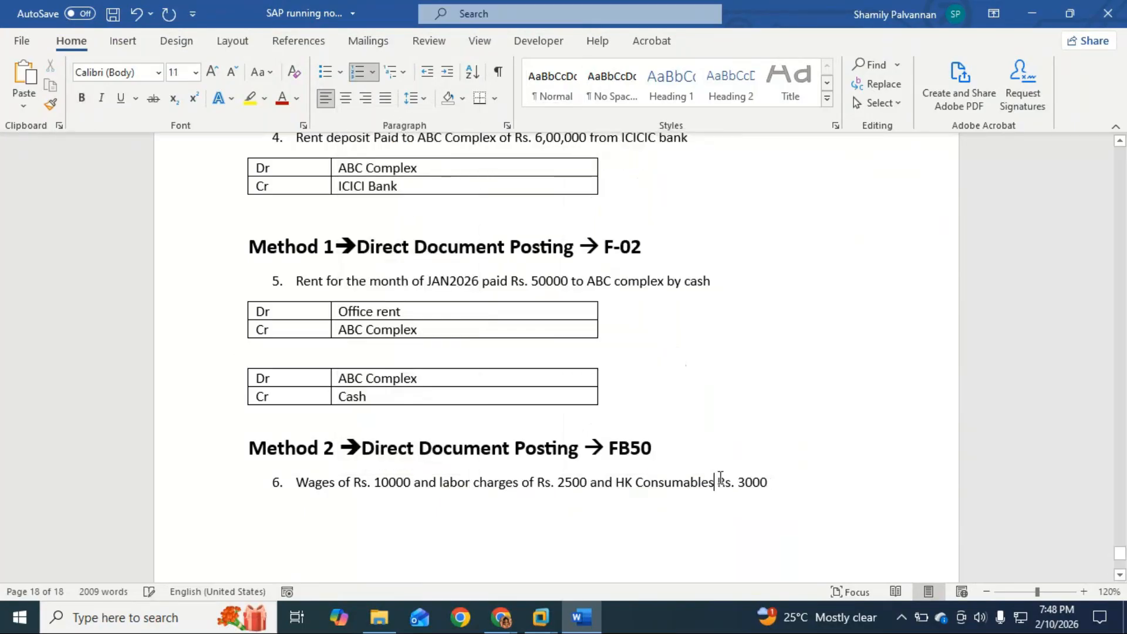
Append "by cash" to the end of item 6.
left_click(780, 479)
key("Return")
key("Return")
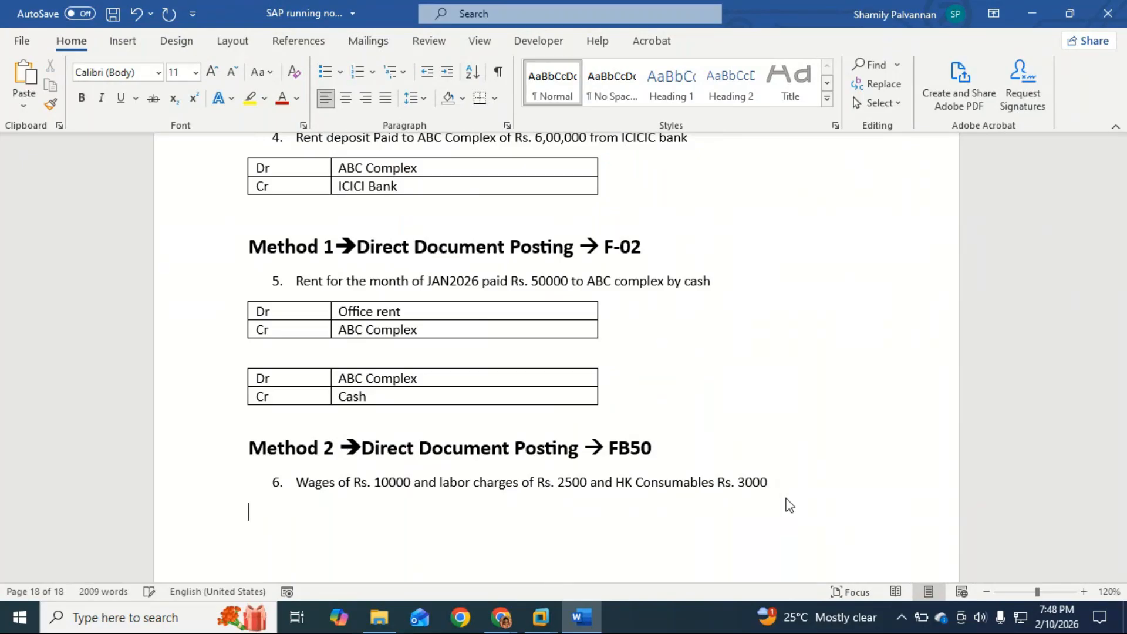
key("BackSpace")
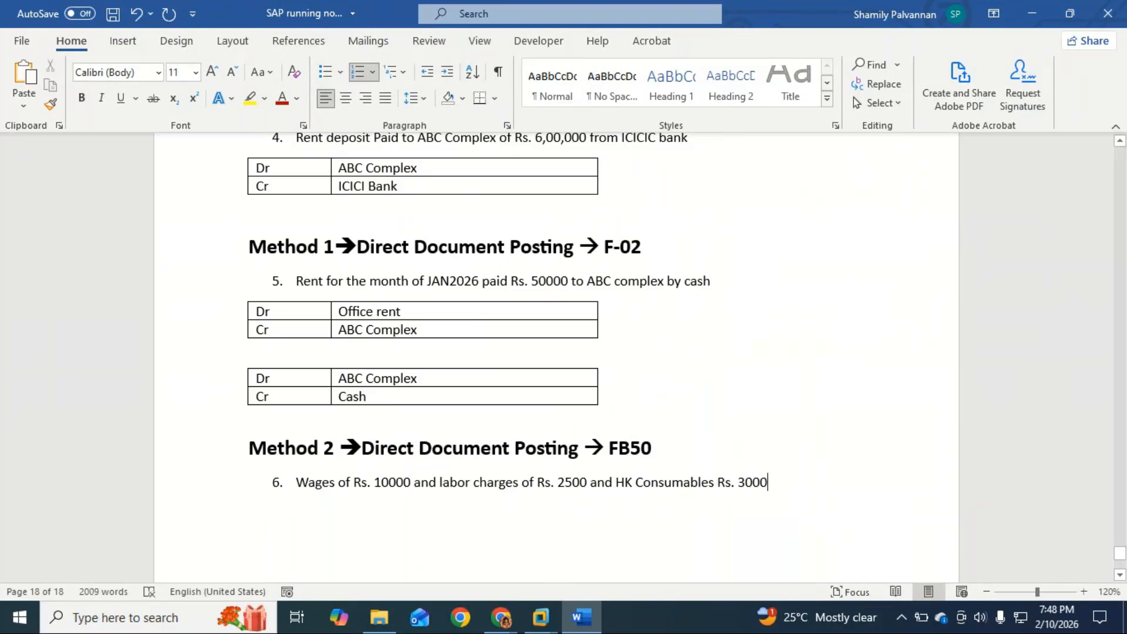
type("by cash")
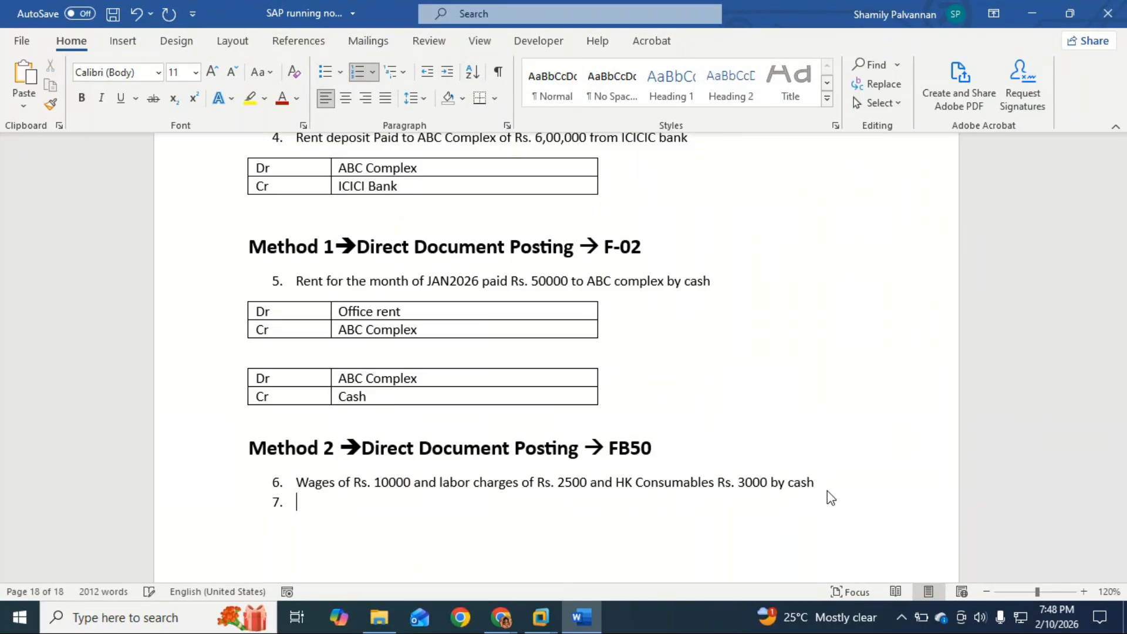
key("Return")
type("Dr")
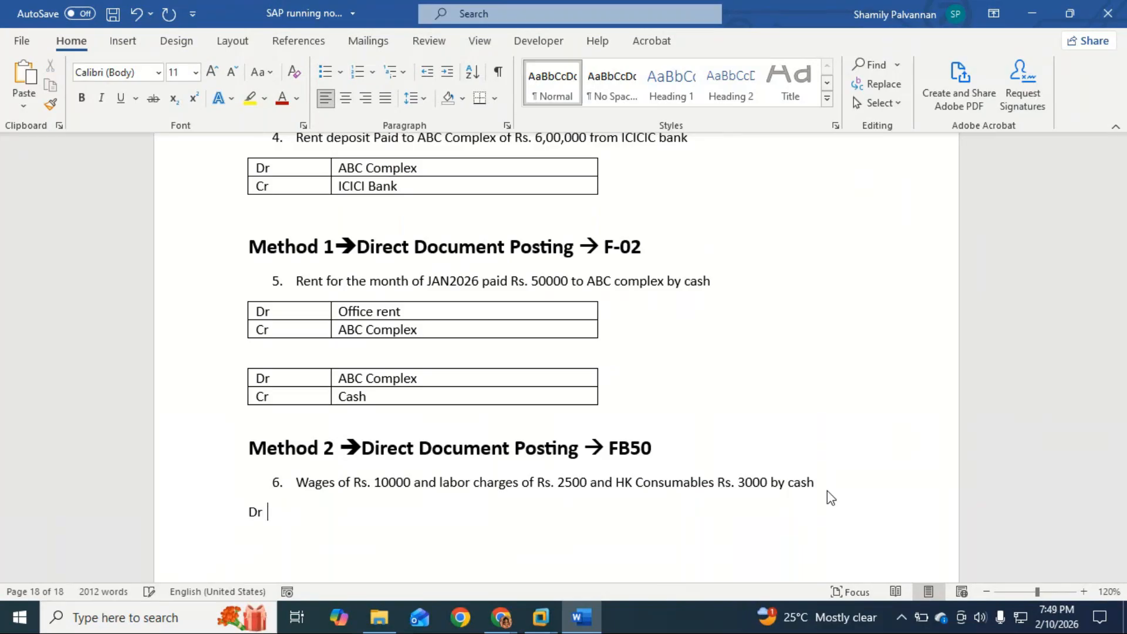
key("Tab")
key("BackSpace")
key("BackSpace")
key("BackSpace")
key("BackSpace")
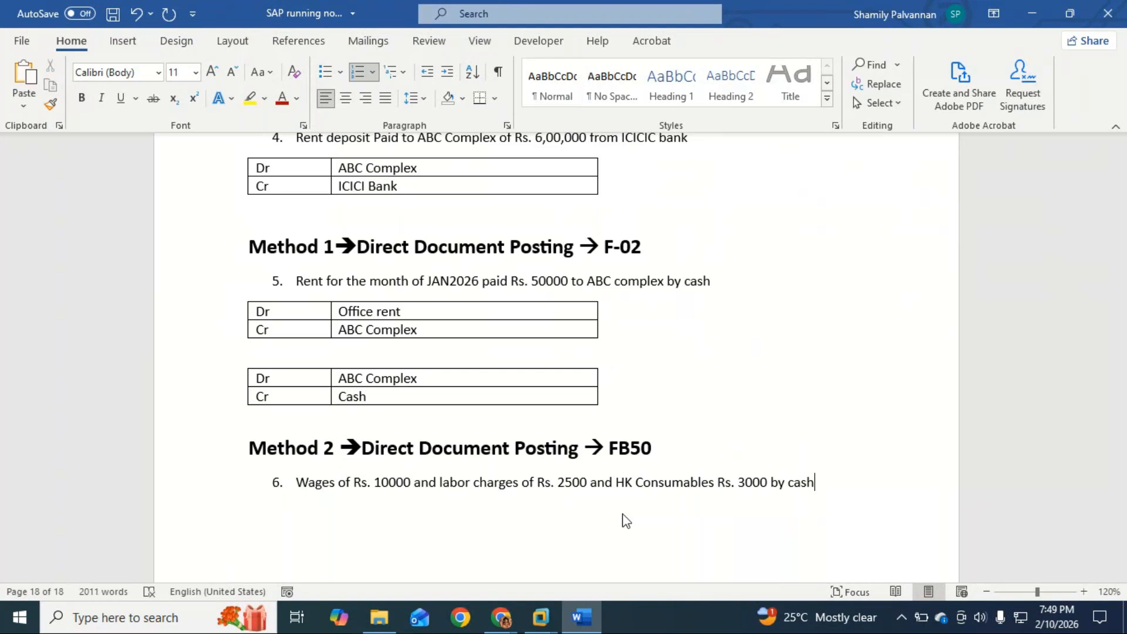
Copy the ABC Complex and Cash entry table of item 5 to an unnumbered line below item 6.
left_click_drag(352, 397, 273, 380)
key("ctrl+c")
left_click(309, 503)
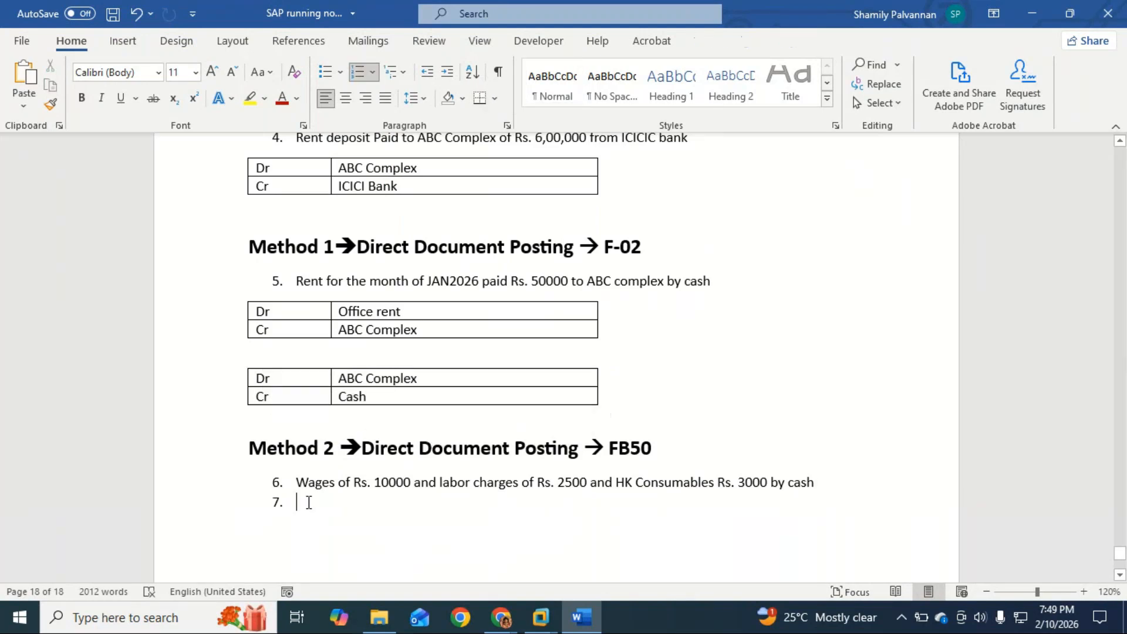
key("BackSpace")
key("BackSpace")
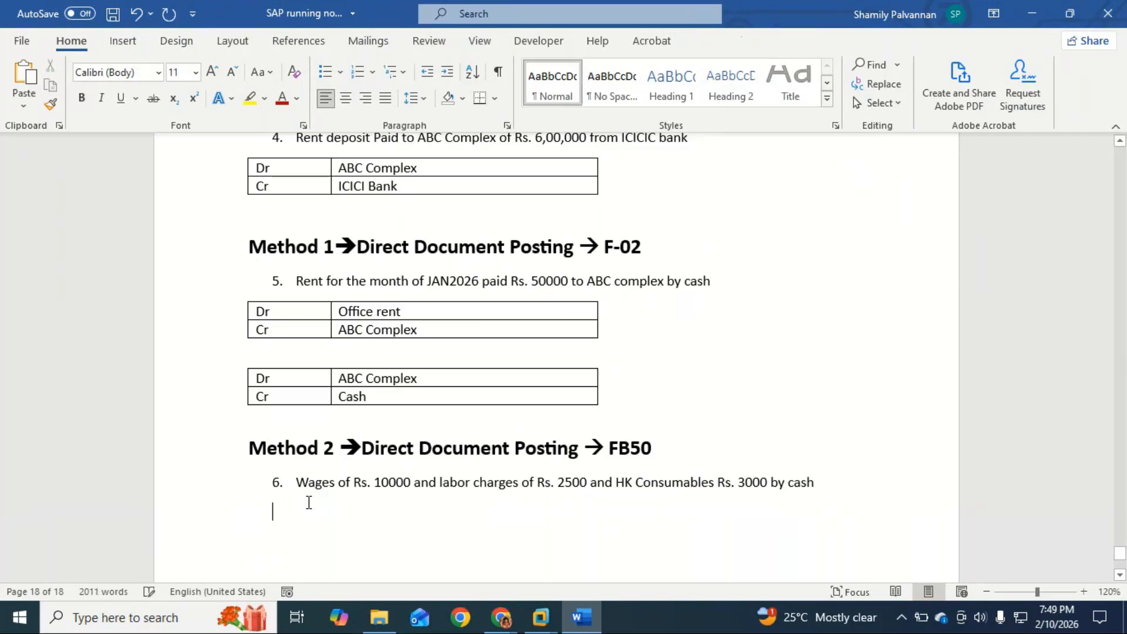
key("ctrl+v")
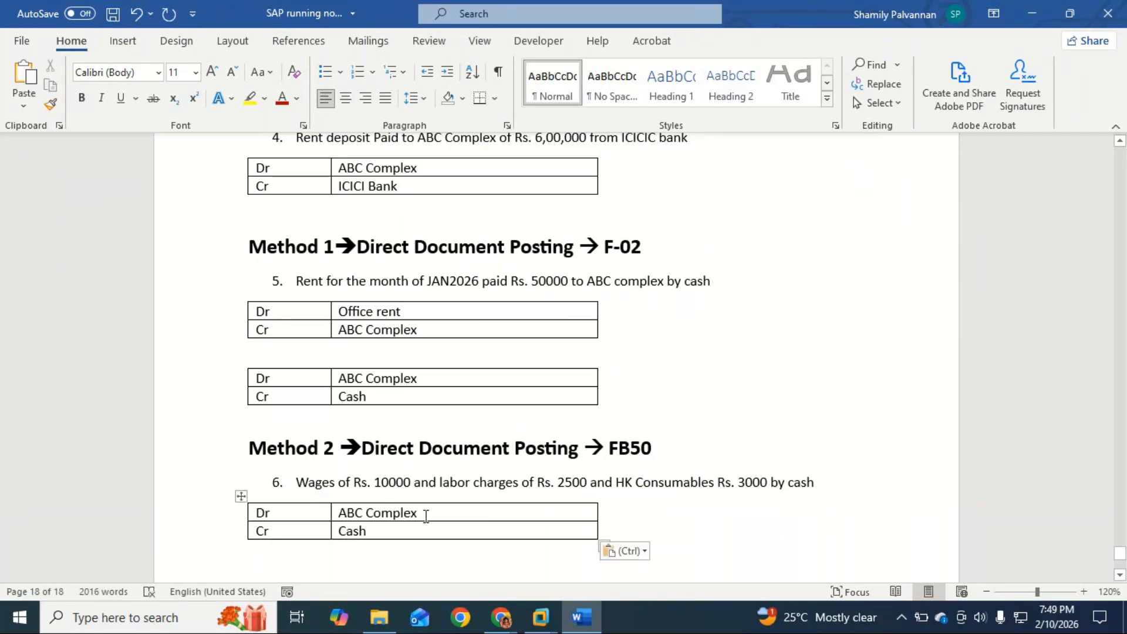
Change the copied table's rows to Dr Wages and Dr Labor charges.
left_click_drag(420, 514, 330, 514)
left_click_drag(418, 513, 341, 514)
type("wages")
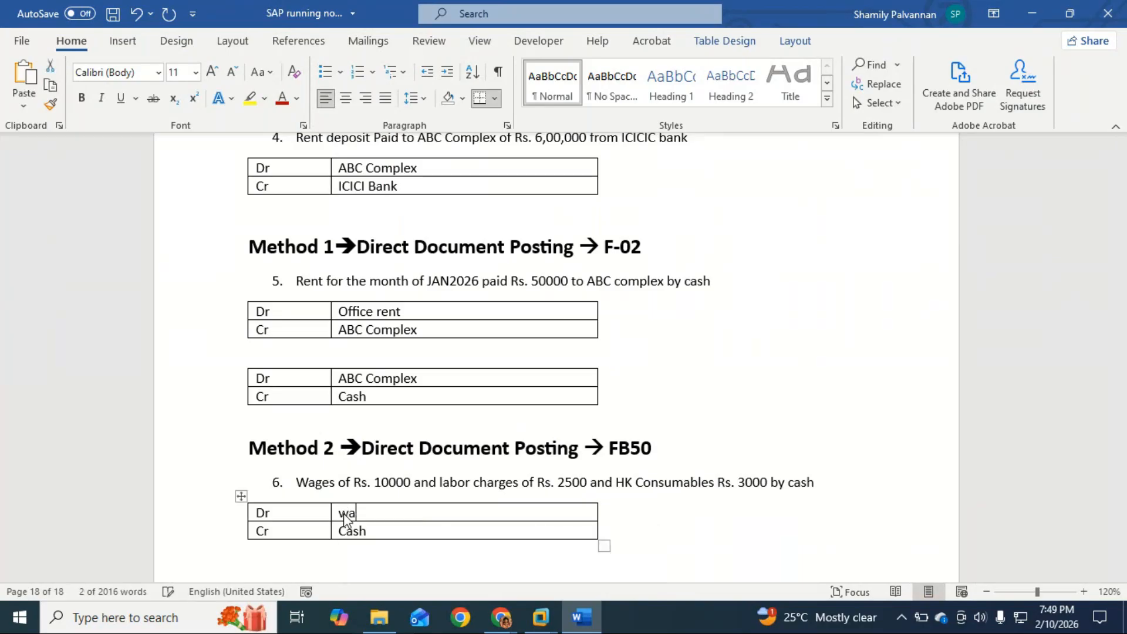
type("Dr")
key("Tab")
type("L")
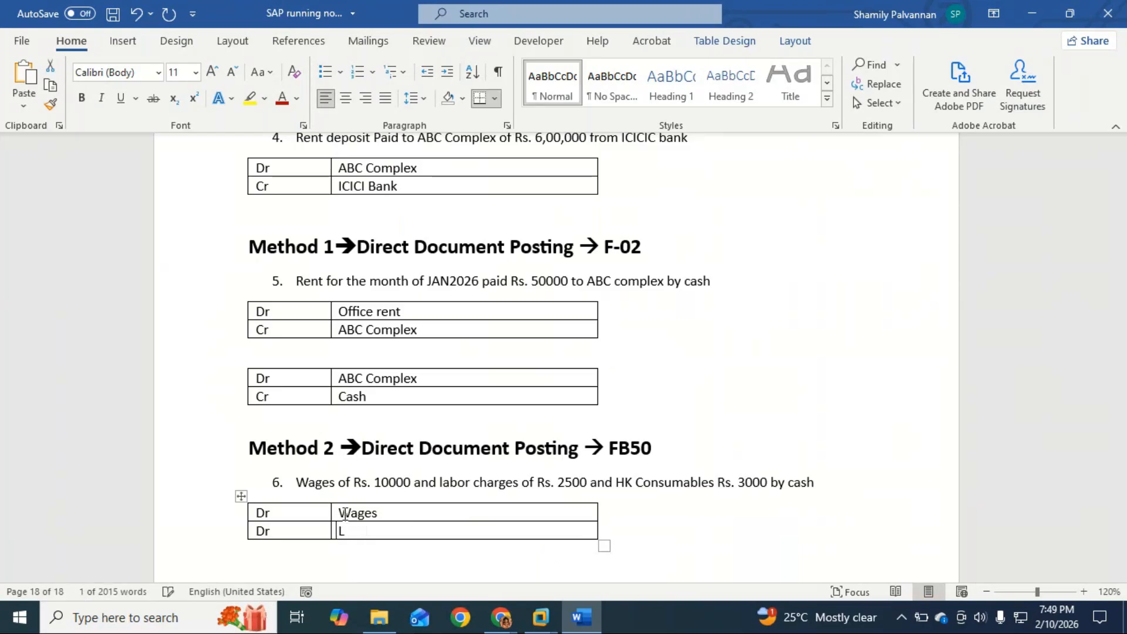
type("abor charges")
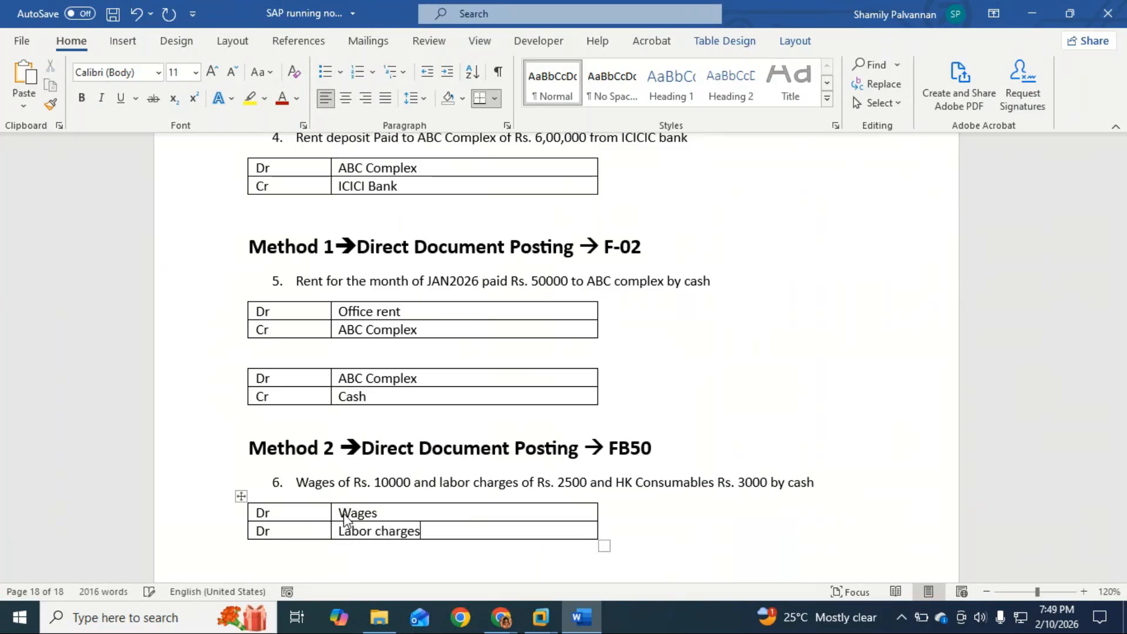
Add a third row to the item 6 table with Dr and HK Consumables.
key("Tab")
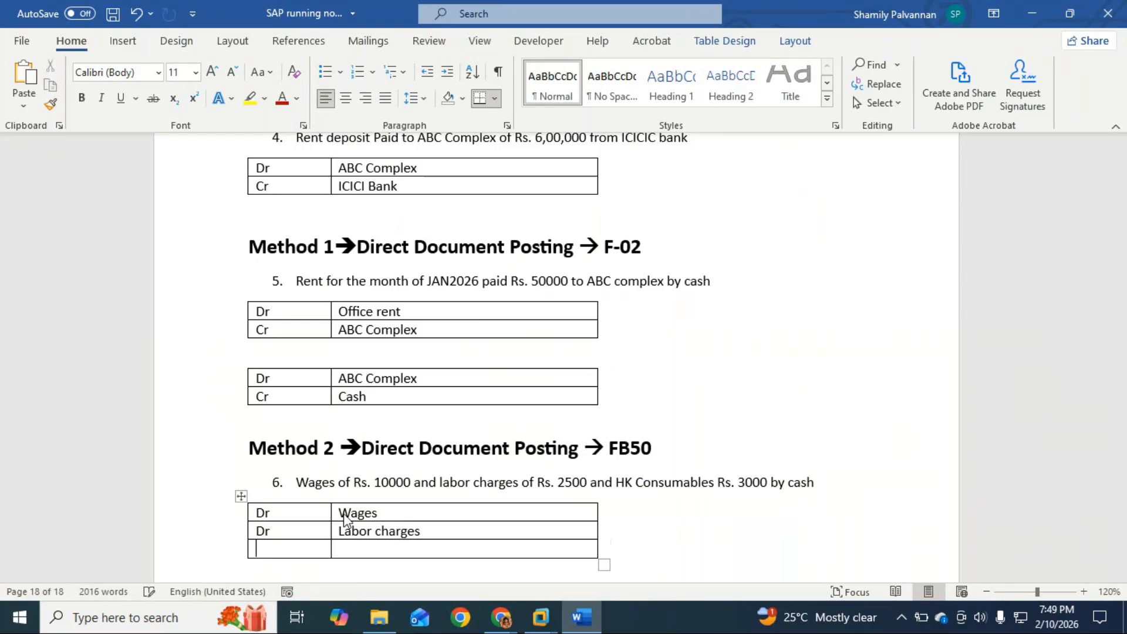
type("Dr")
type("HK cin")
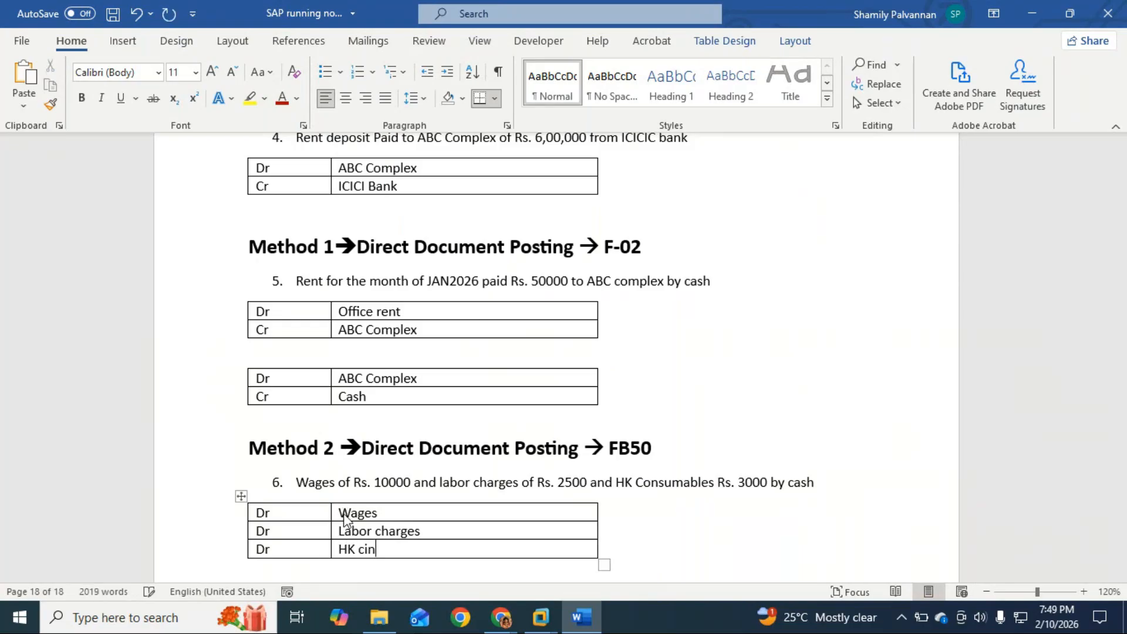
key("BackSpace")
type("Cor")
key("BackSpace")
type("nsuambe")
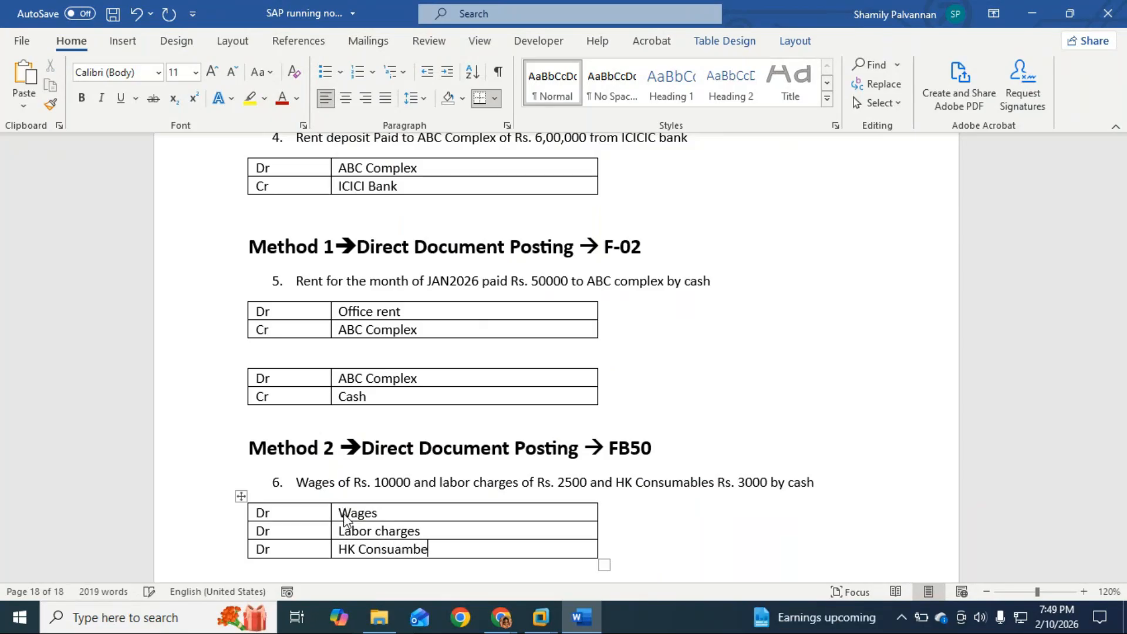
key("BackSpace")
key("BackSpace")
key("BackSpace")
key("BackSpace")
type("mablws")
key("BackSpace")
type("es")
Add a fourth row to the item 6 table with Cr and Cash.
key("Tab")
type("Cr")
key("Tab")
type("Cash")
scroll(473, 449, "down", 3)
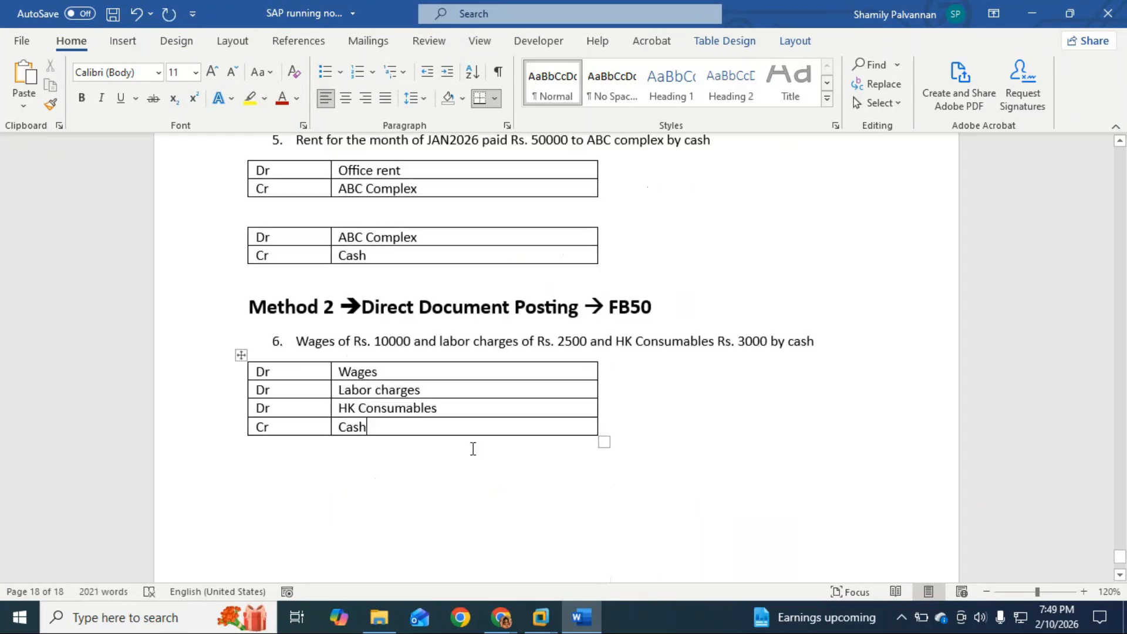
Switch to the SAP window showing Display G/L Account Centrally for company code RYL1.
key("alt+Tab")
key("Tab")
key("Tab")
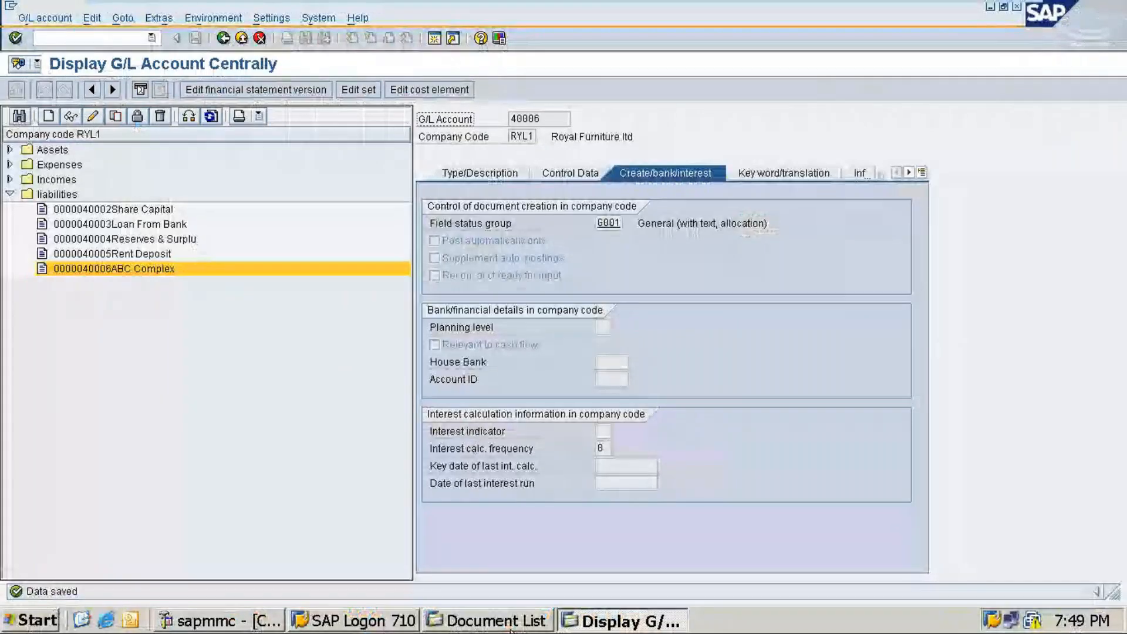
Open transaction FB50 in the Document List session and enter 10.02.2026 as the document date.
left_click(511, 625)
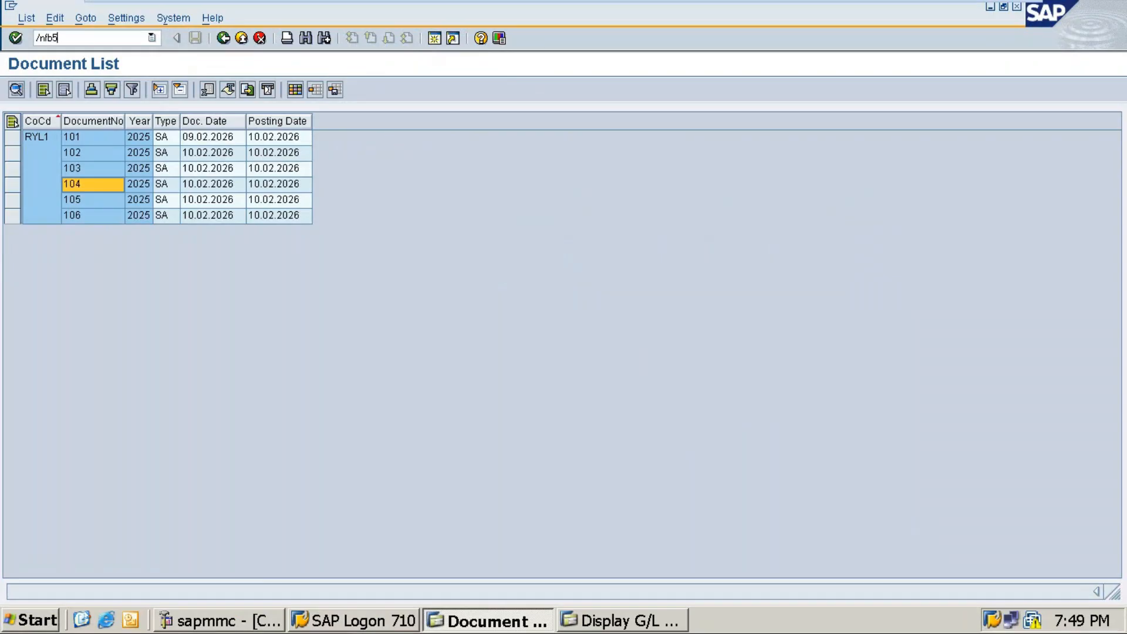
key("Return")
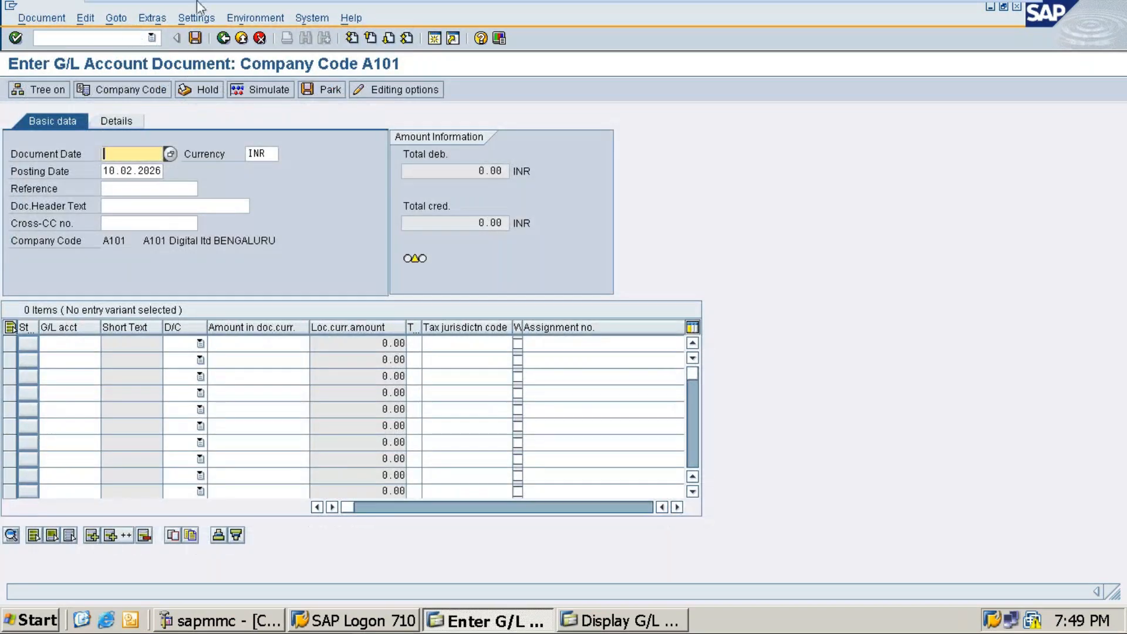
mouse_move(198, 7)
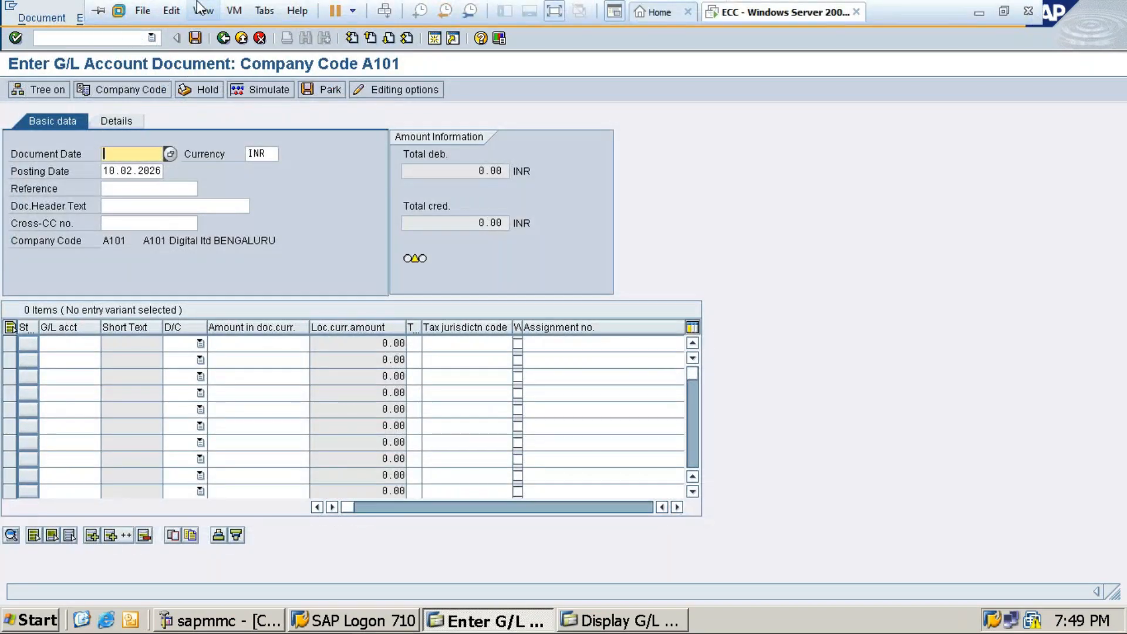
type("10.02.")
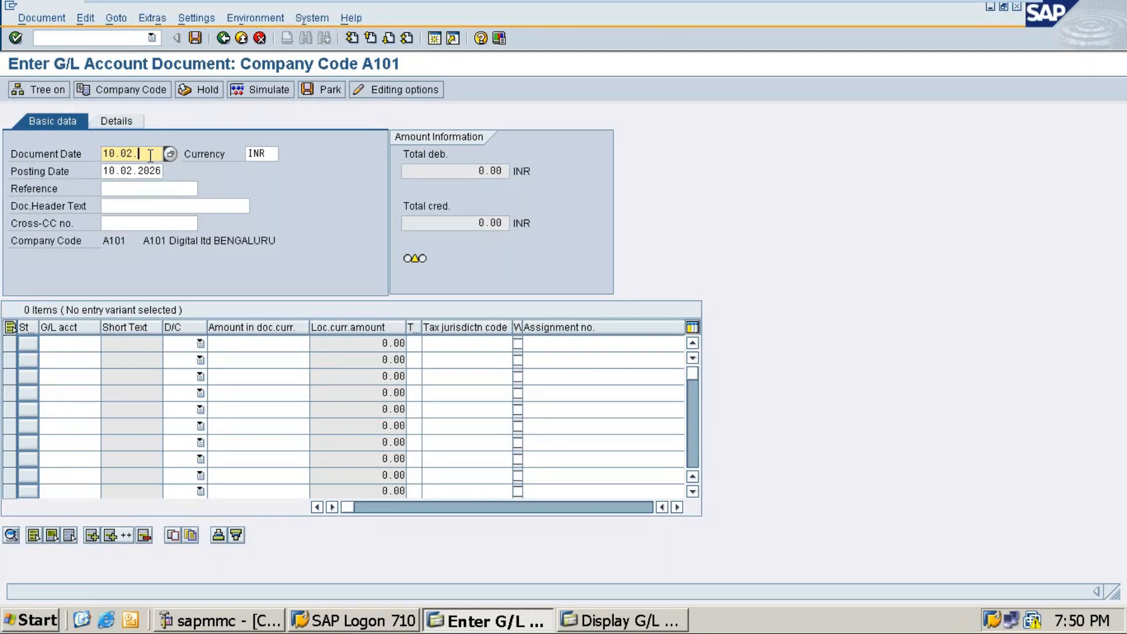
key("Tab")
key("Tab")
key("Tab")
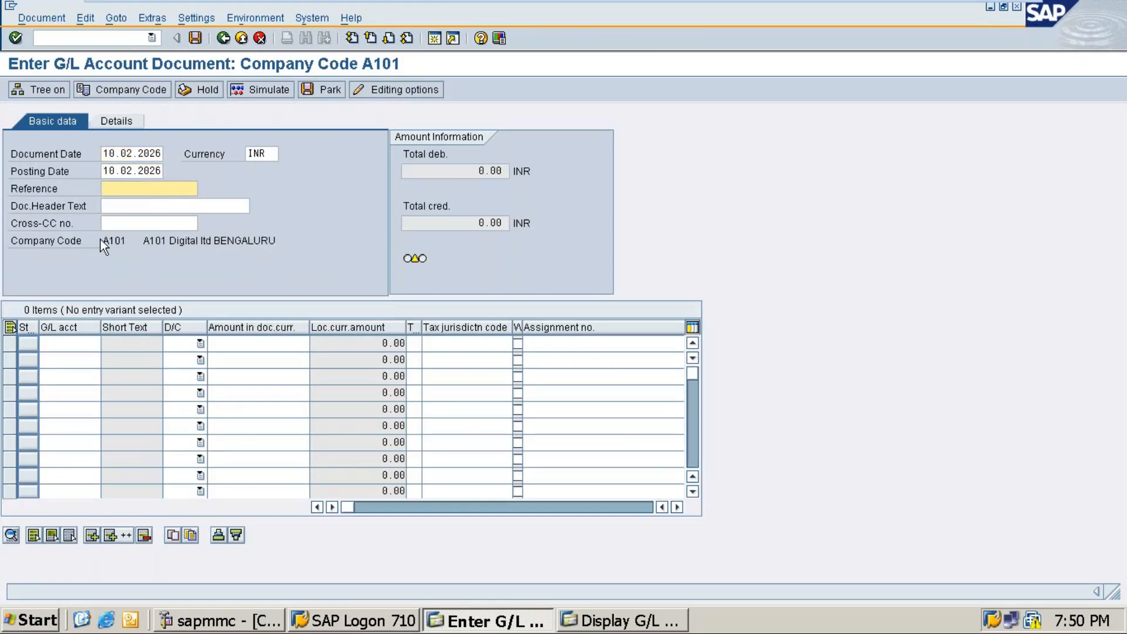
Change the G/L document's company code to RYL1 and set its document date to 10.02.2026.
left_click(143, 93)
key("Right")
key("Right")
key("Right")
key("BackSpace")
key("BackSpace")
key("BackSpace")
key("BackSpace")
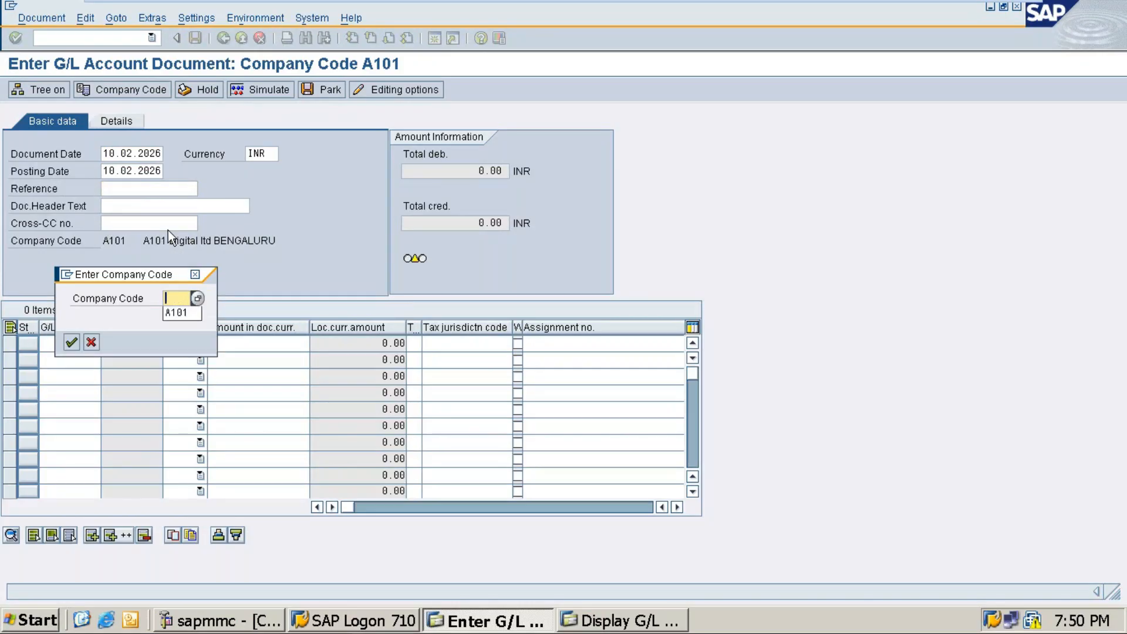
type("ryl1")
key("Return")
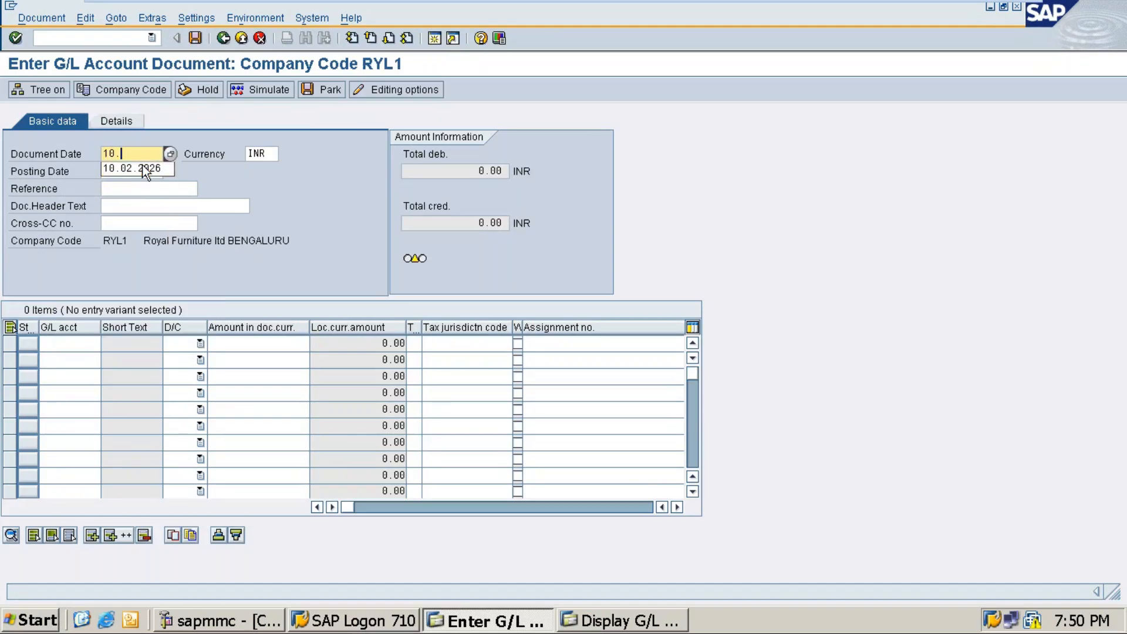
type("10.02.2026")
key("Tab")
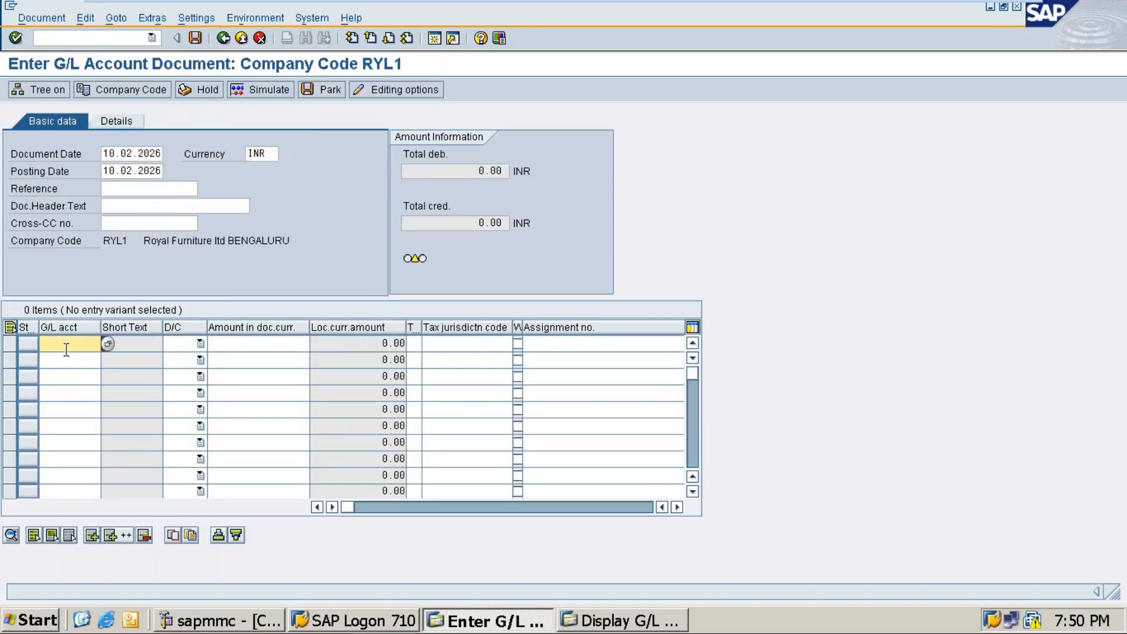
Fill the first line item with Wages account 10002, Debit, amount 10000 and the text "exps paid".
left_click(106, 346)
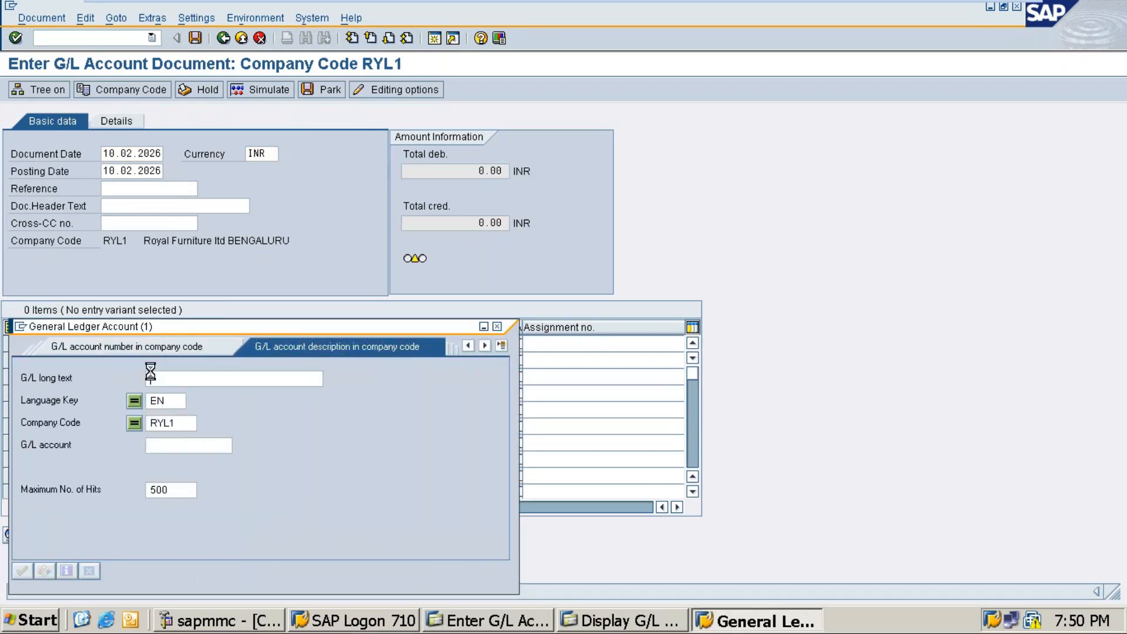
double_click(43, 335)
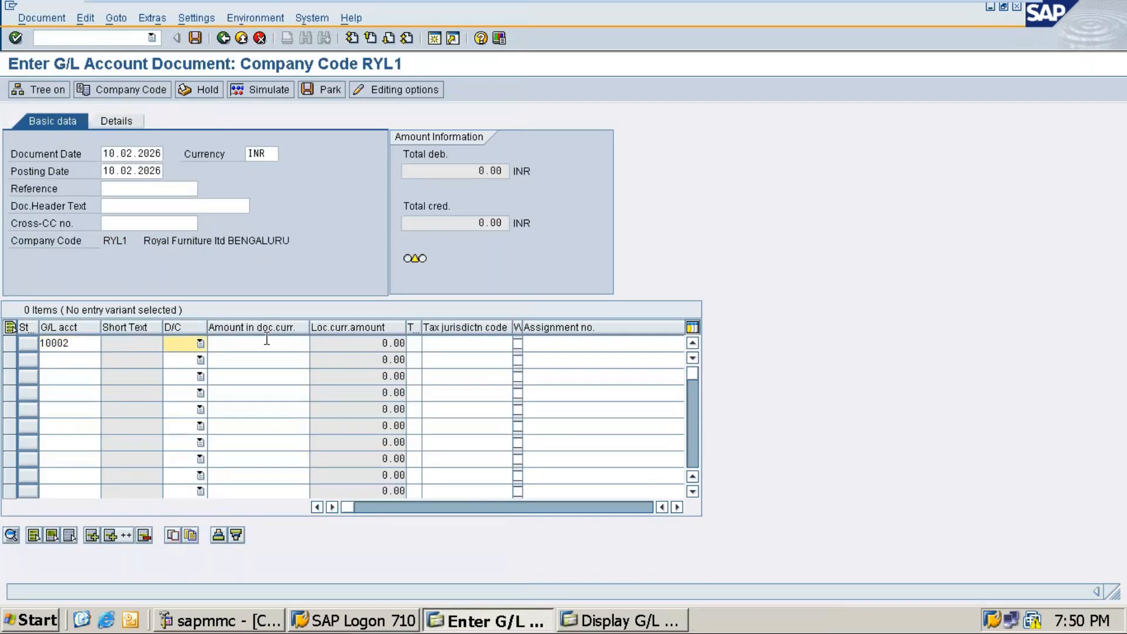
type("Debit")
left_click(242, 346)
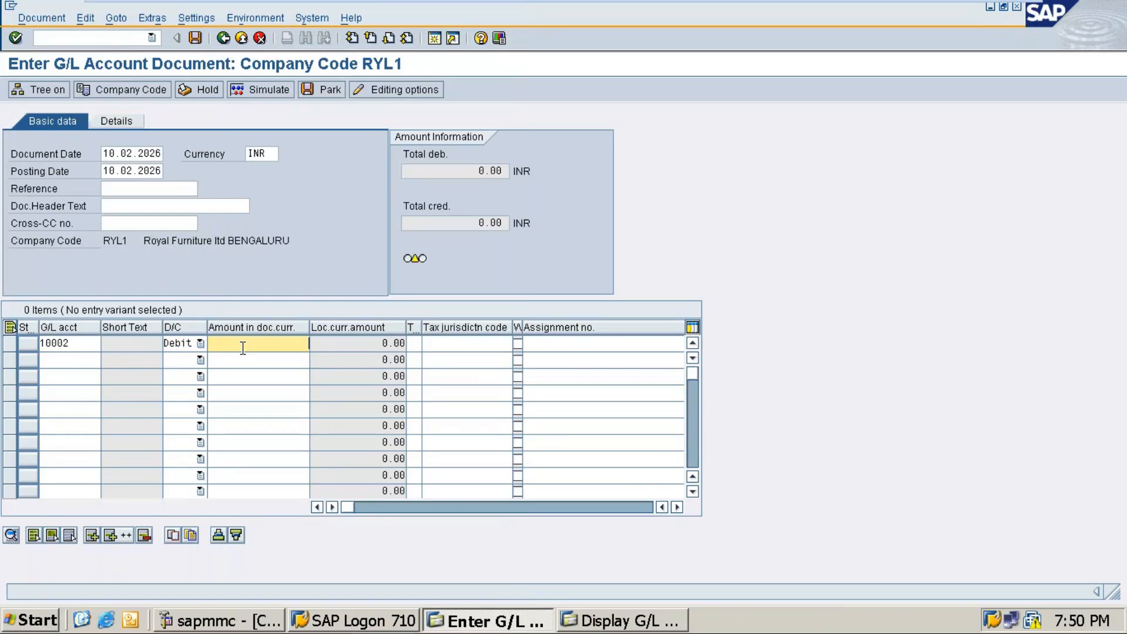
type("1000")
key("Tab")
key("Tab")
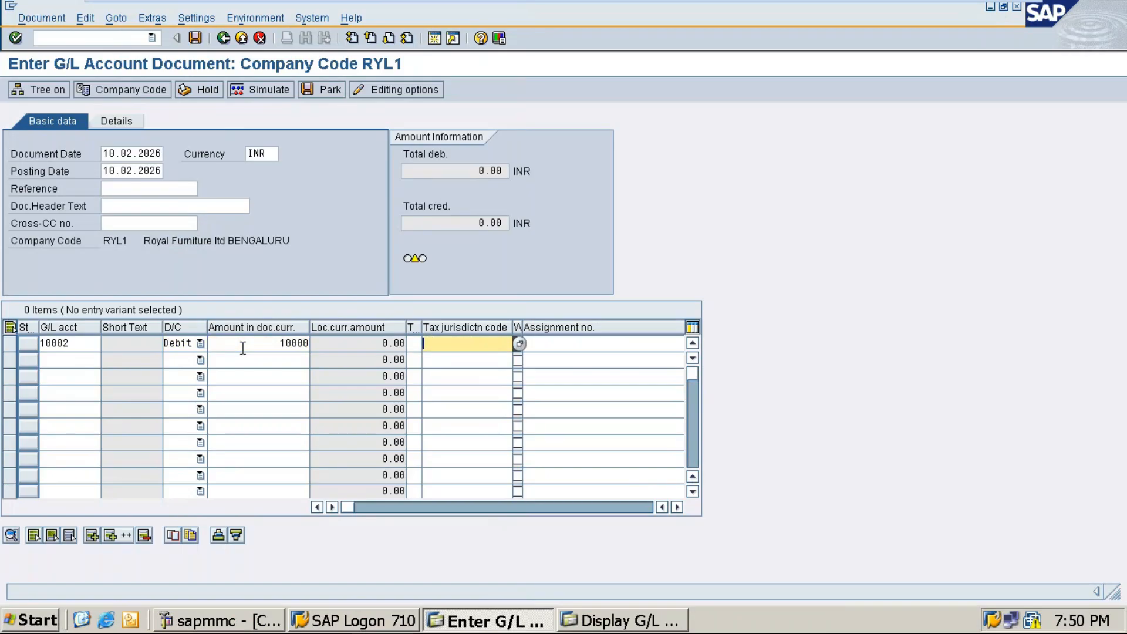
key("Tab")
key("Tab")
key("Tab")
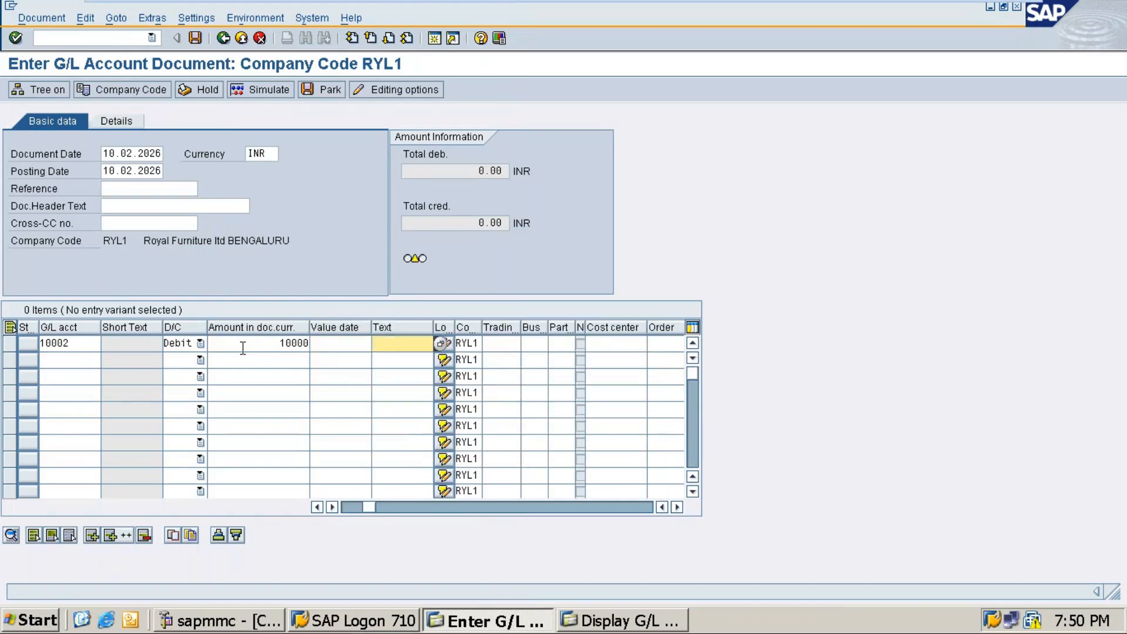
type("exps paid")
Look through the RYL1 G/L account list for a Labor charges account for the second line item.
left_click(74, 361)
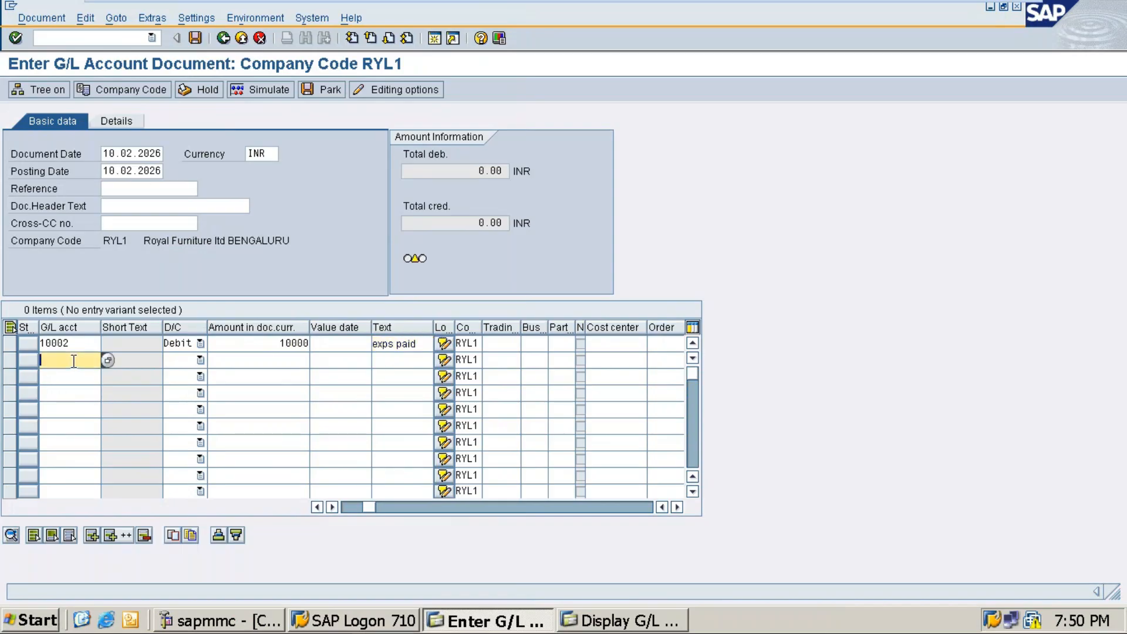
left_click(108, 360)
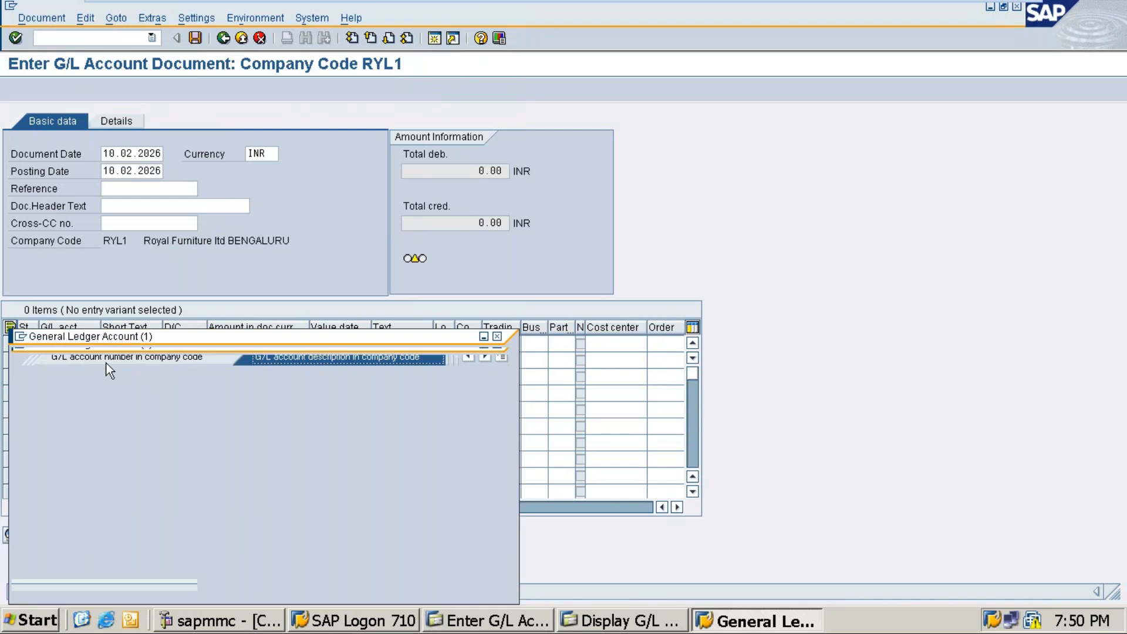
key("Return")
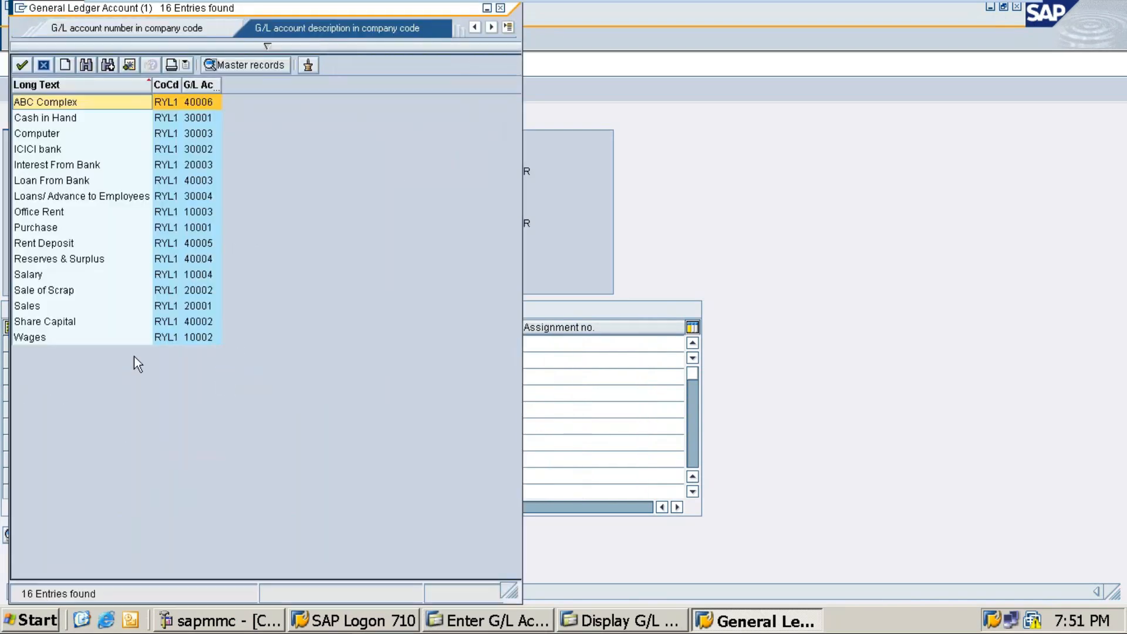
left_click(41, 182)
left_click(38, 197)
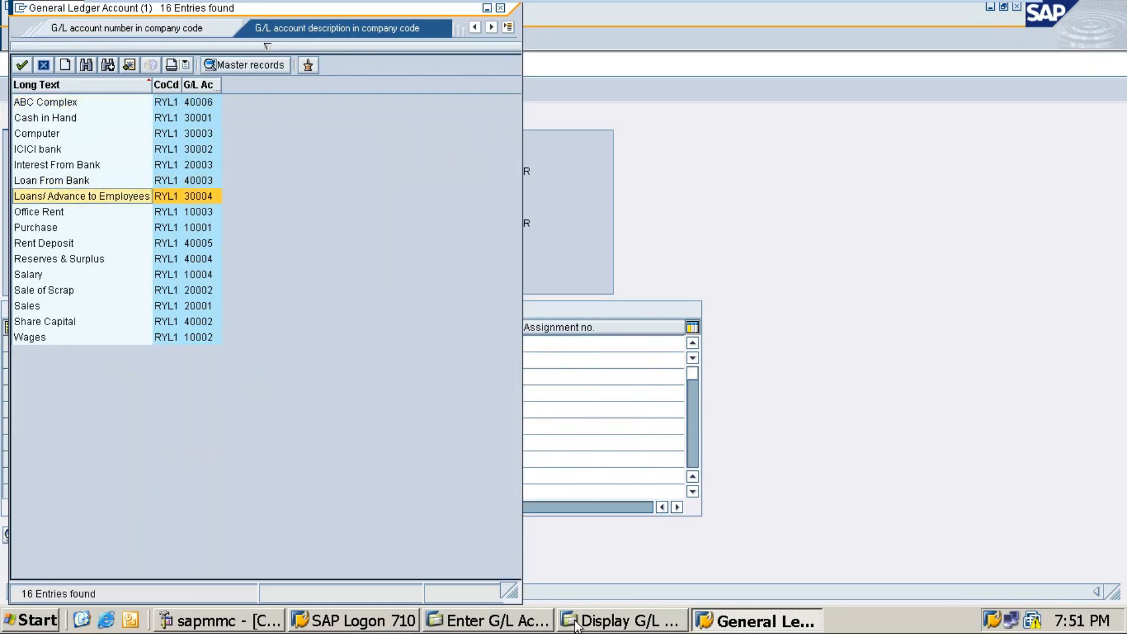
Expand the Expenses accounts in the Display G/L Account session and start creating account 10005 for company code RYL1.
left_click(593, 623)
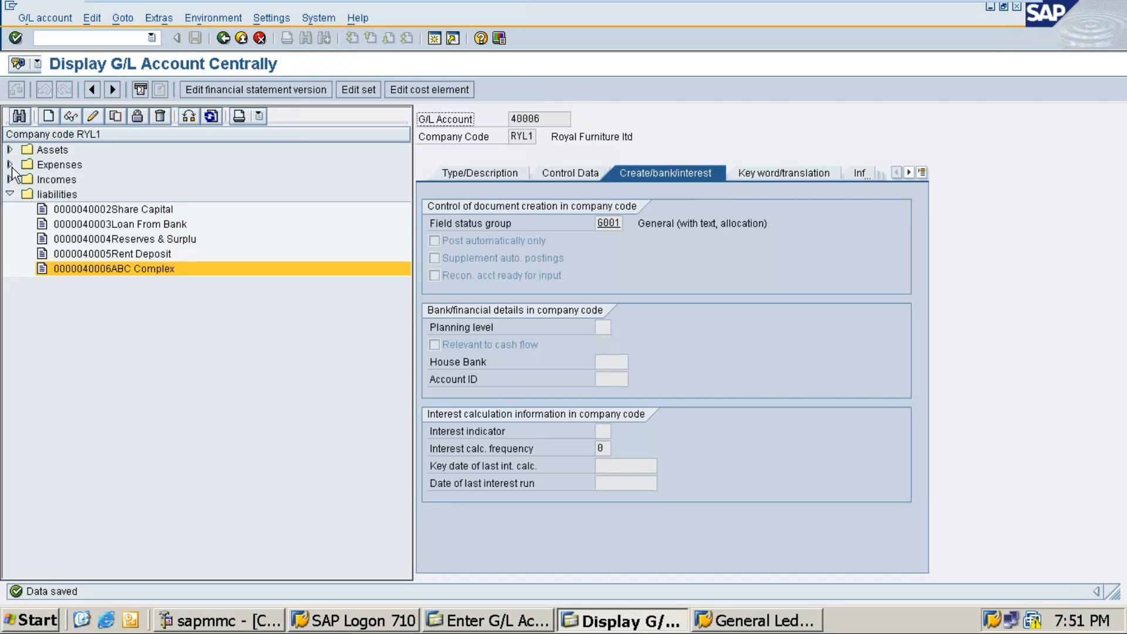
left_click(11, 166)
left_click(10, 253)
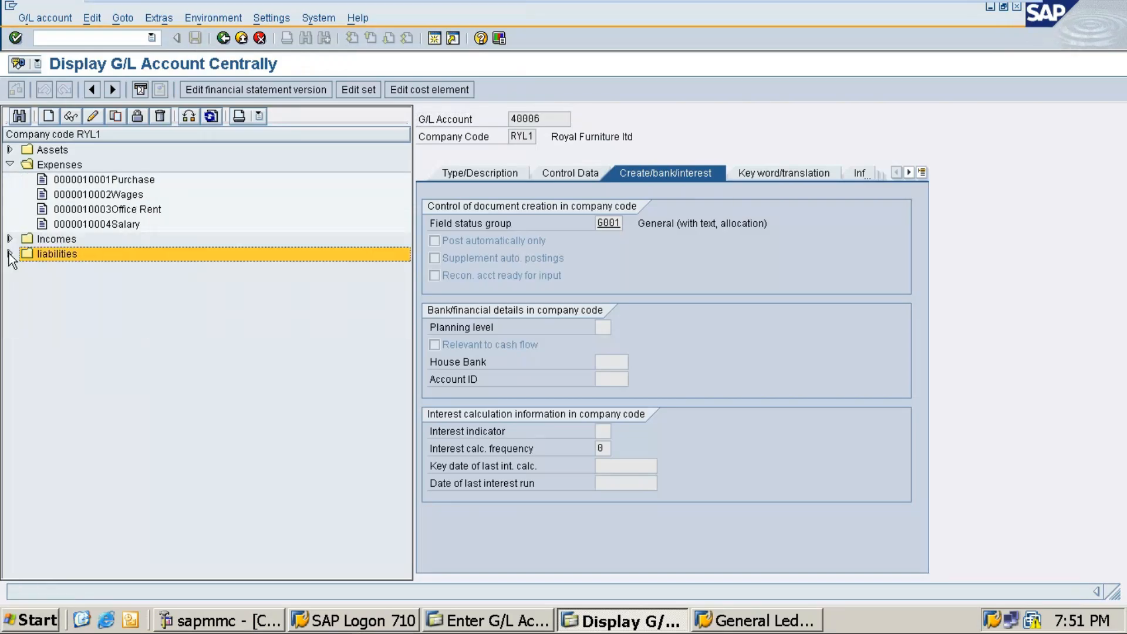
left_click(49, 116)
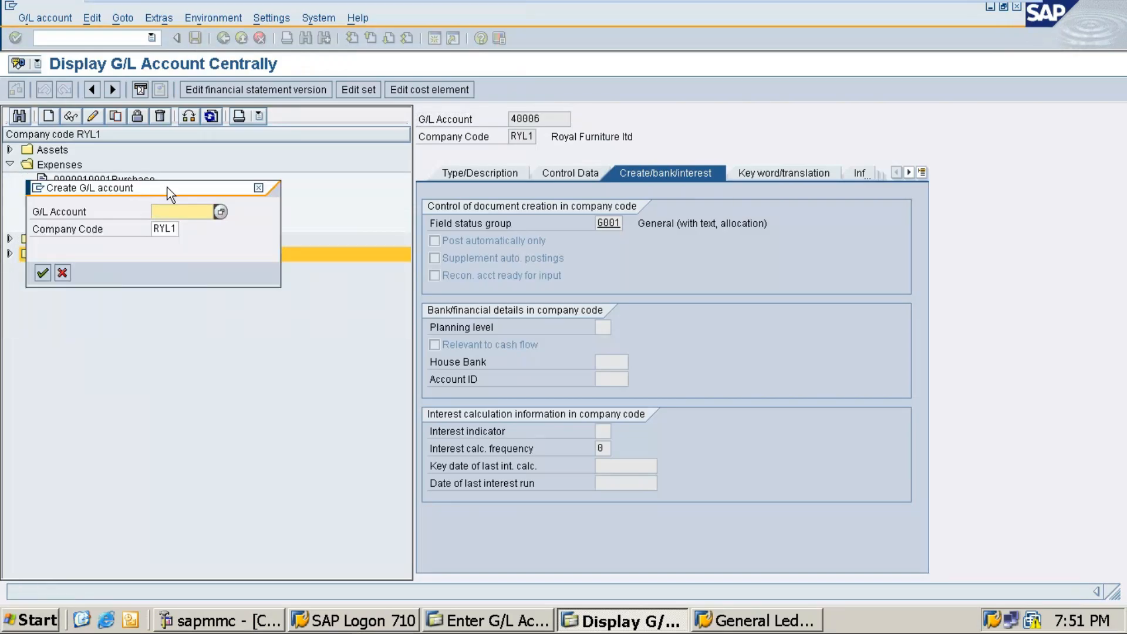
left_click_drag(167, 188, 163, 280)
left_click(173, 316)
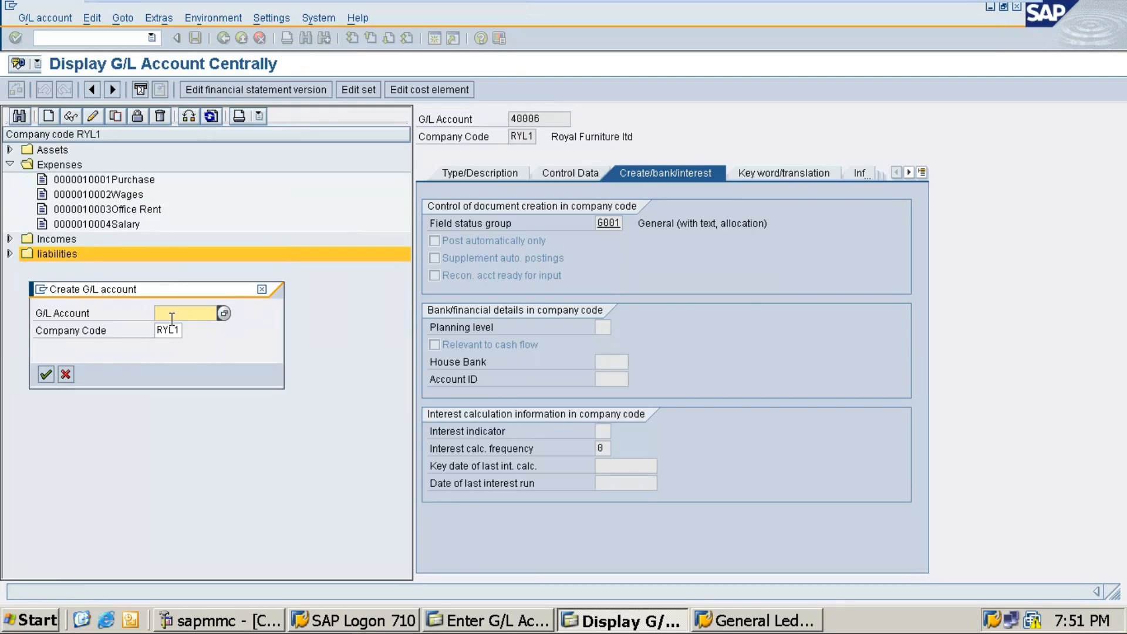
type("10005")
key("Return")
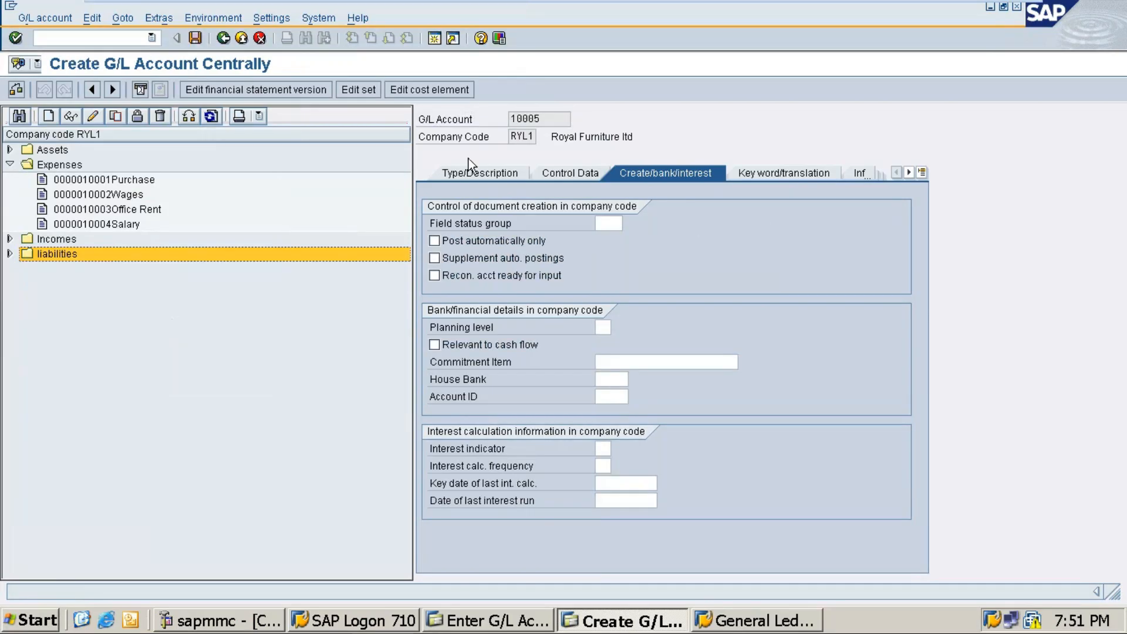
Assign account 10005 to the Expenses account group and enter "Labor charges" as its short and long text.
left_click(472, 169)
left_click(607, 223)
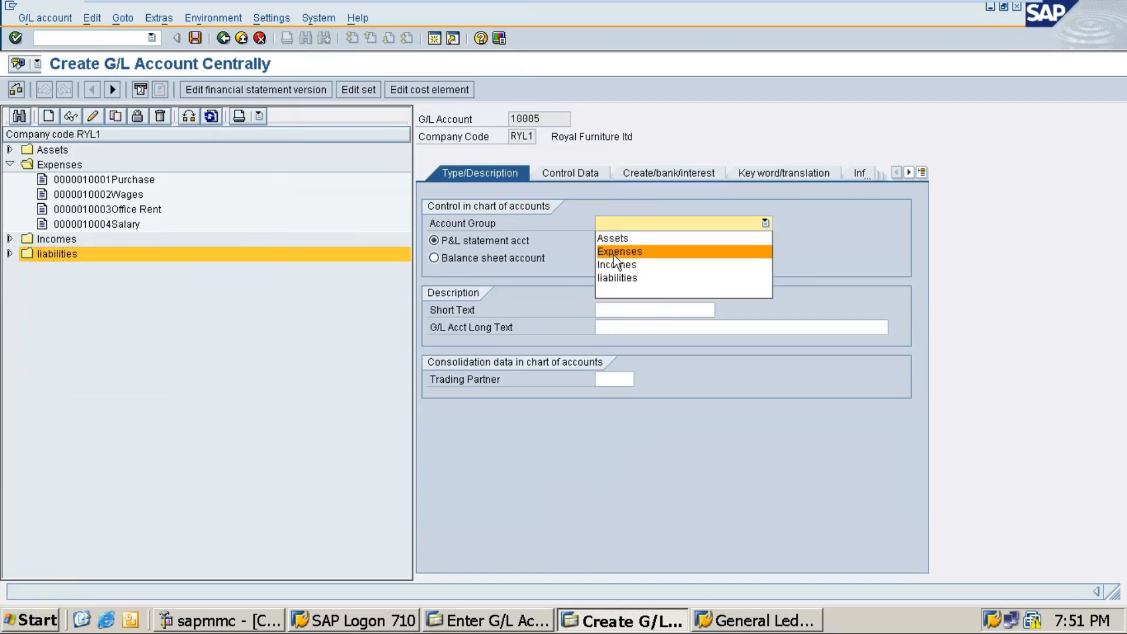
left_click(599, 251)
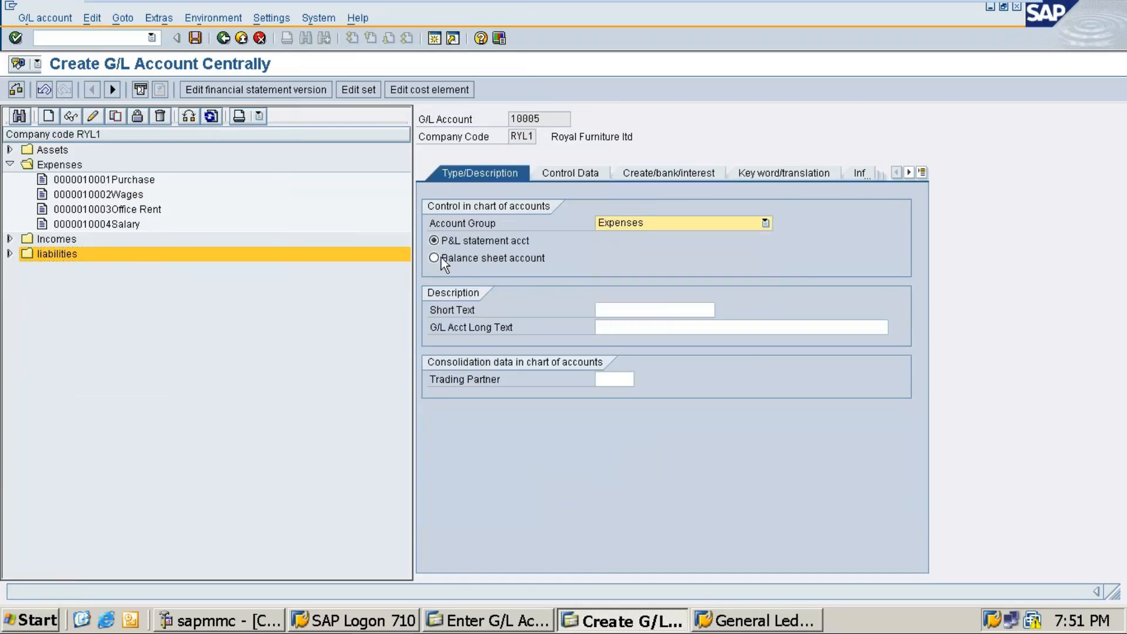
left_click(606, 312)
type("Lao")
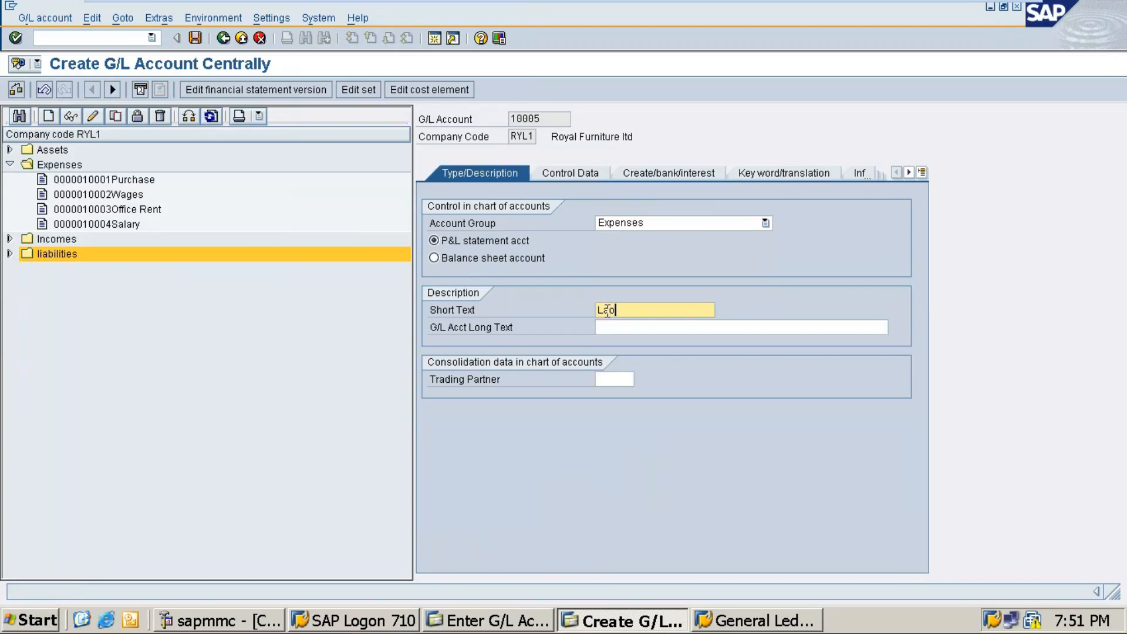
key("BackSpace")
type("bor charges")
left_click_drag(680, 314, 575, 311)
left_click(626, 327)
type("Labor charges")
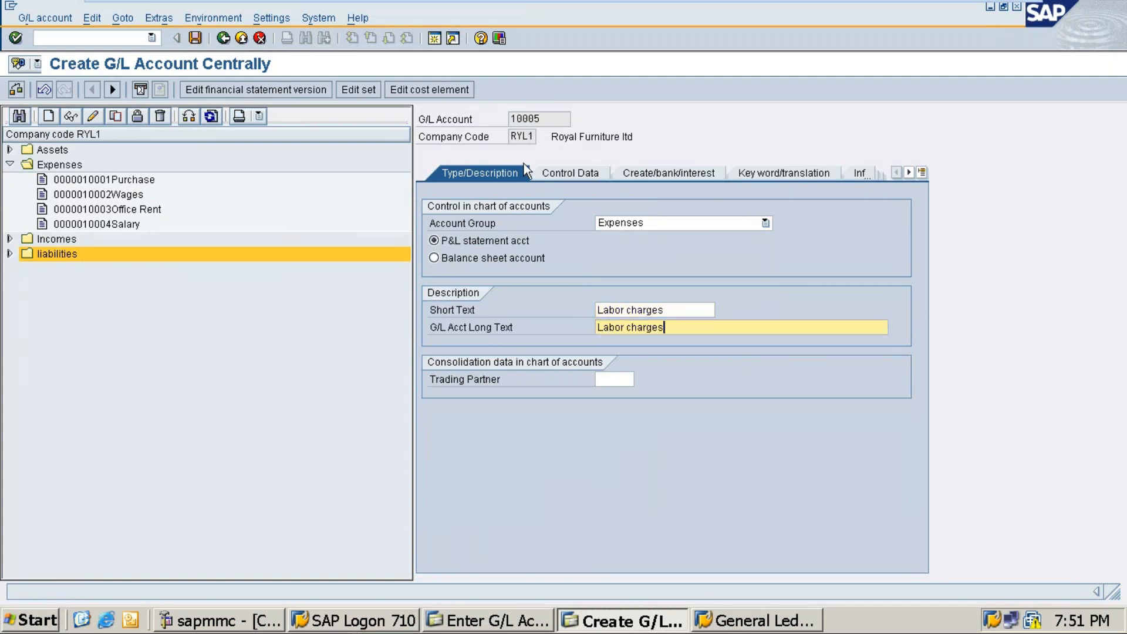
Set sort key 001 and field status group G001 for account 10005, and save the account.
left_click(558, 175)
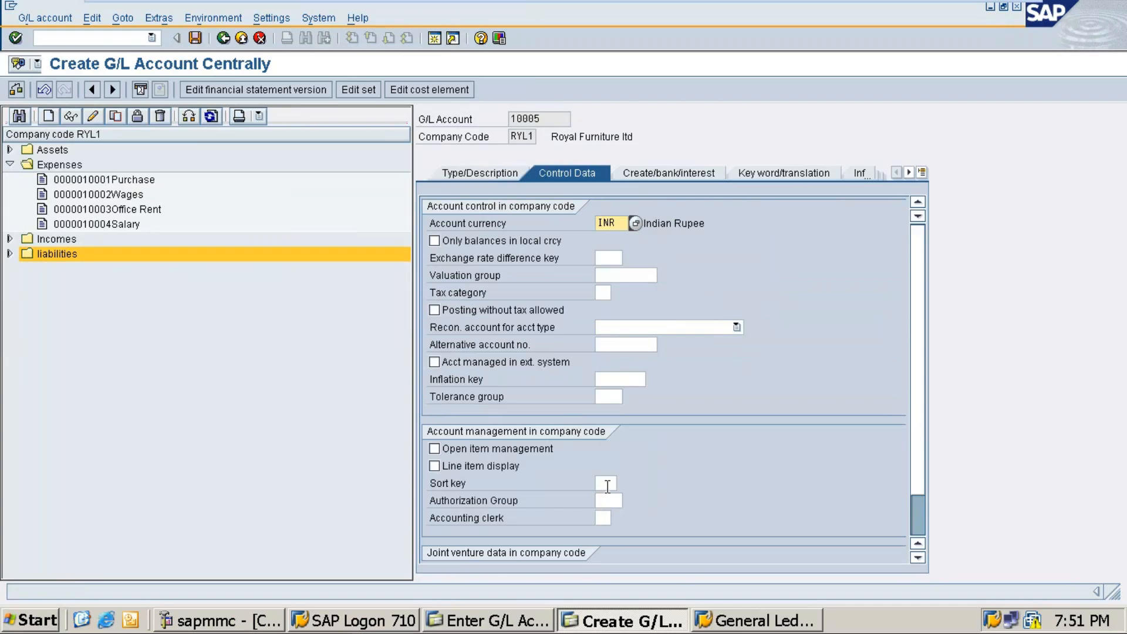
left_click(608, 482)
type("001")
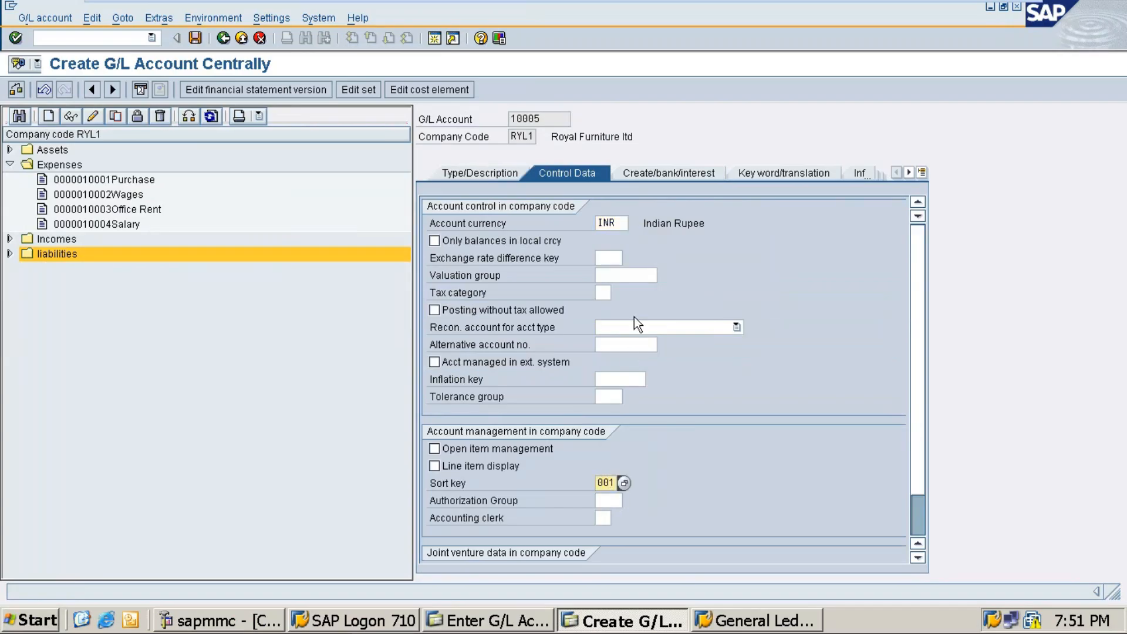
left_click(675, 175)
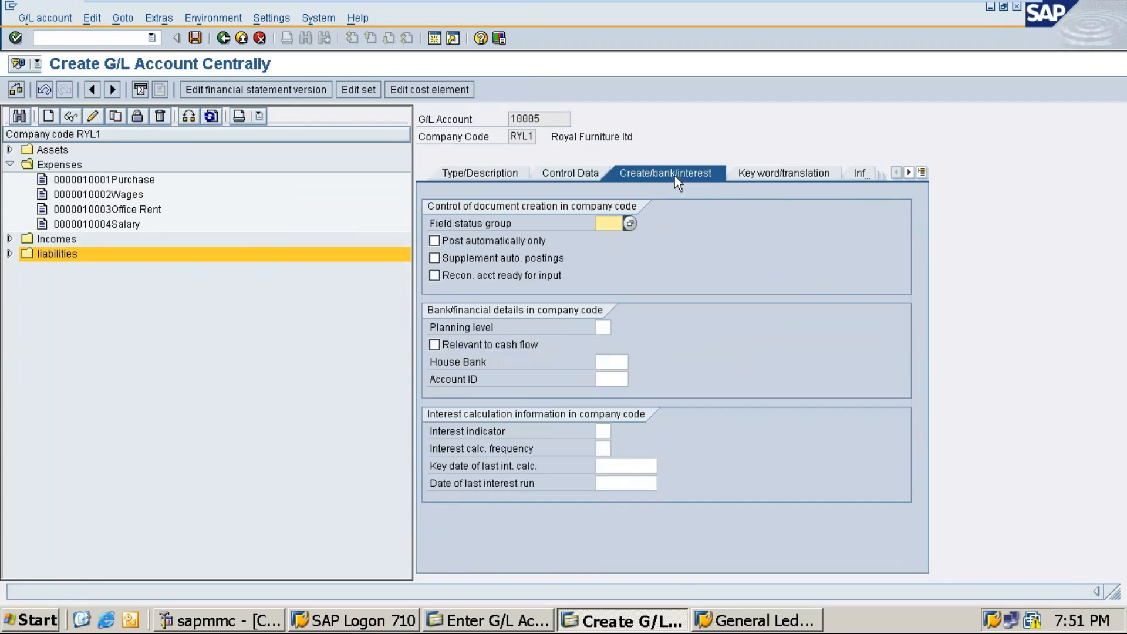
type("G001")
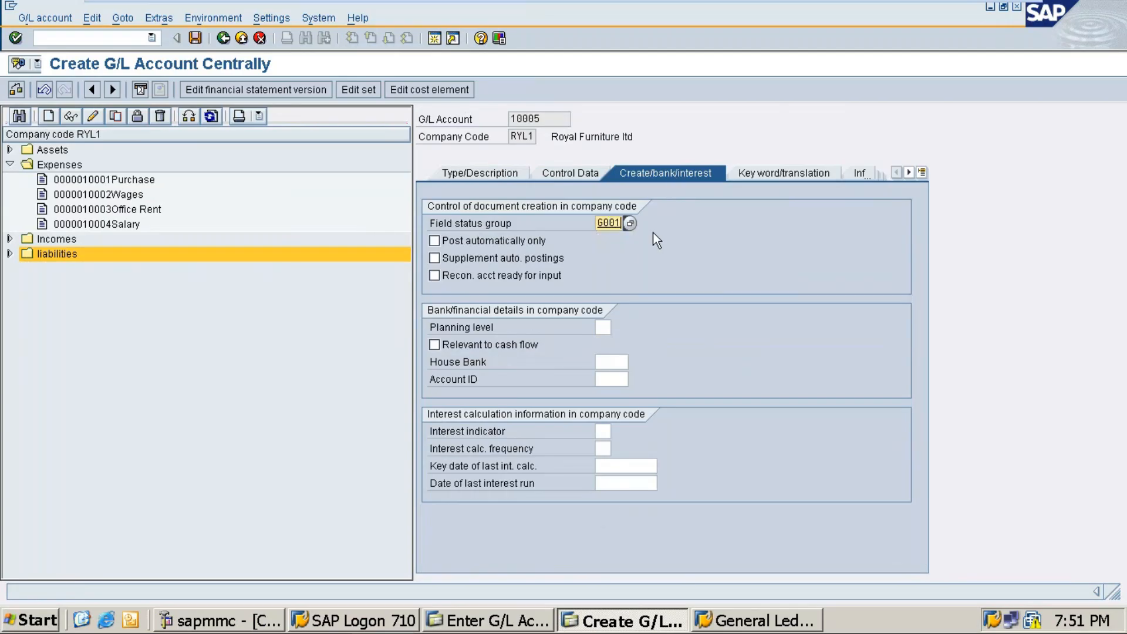
key("ctrl+s")
key("Return")
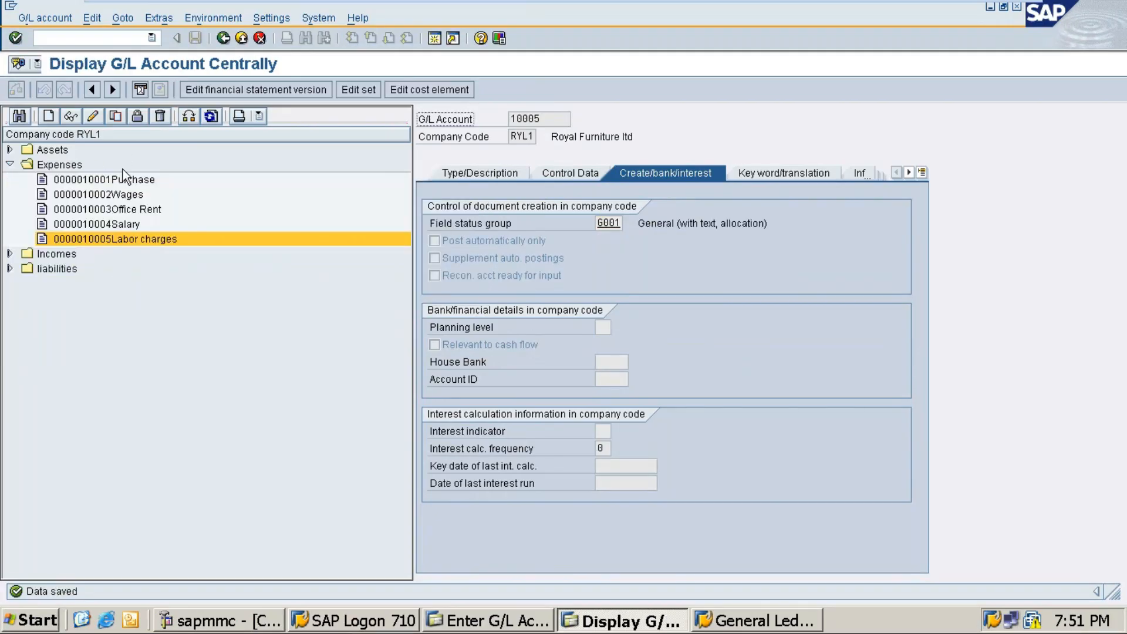
Start creating G/L account 10006 for company code RYL1 and assign it to the Expenses account group.
left_click(50, 116)
left_click_drag(182, 189, 194, 346)
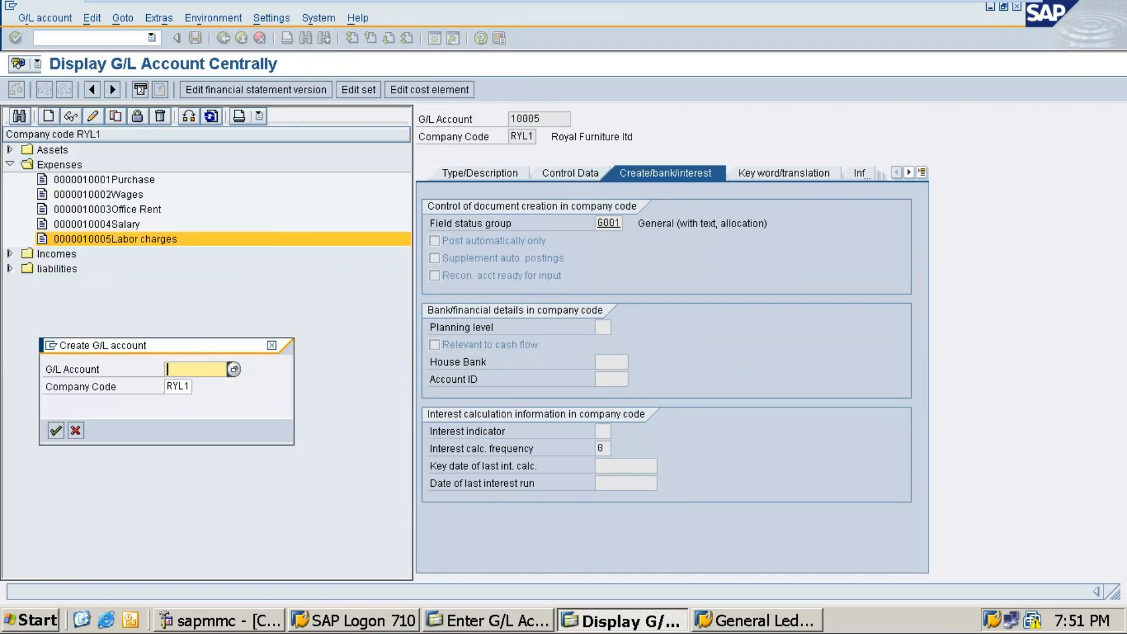
type("10006")
key("Return")
left_click(490, 171)
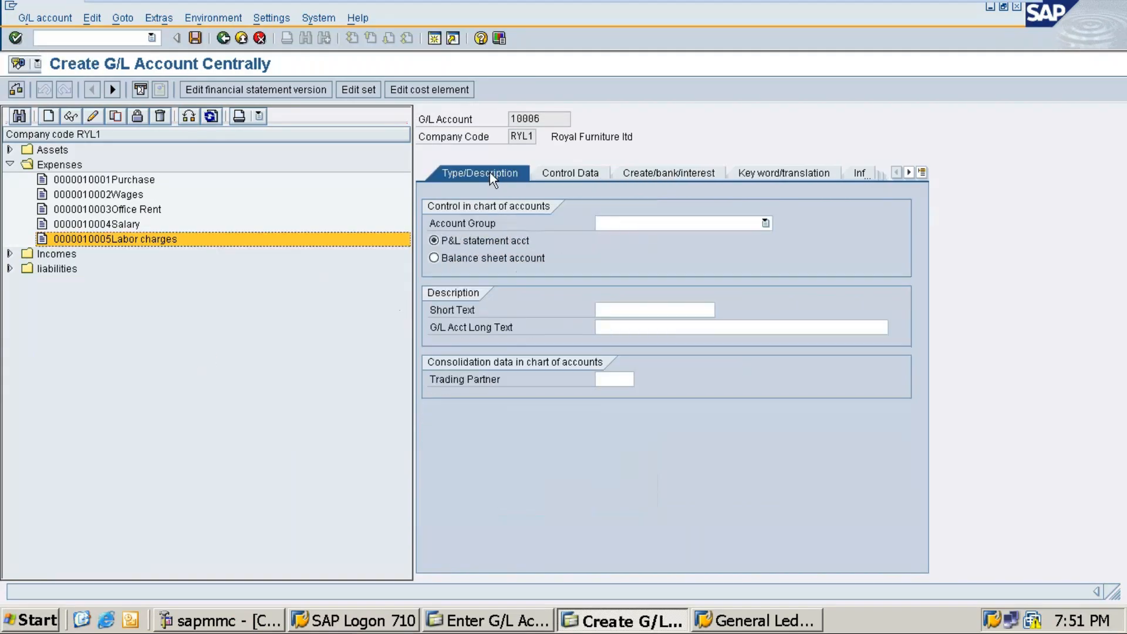
left_click(618, 222)
left_click(622, 240)
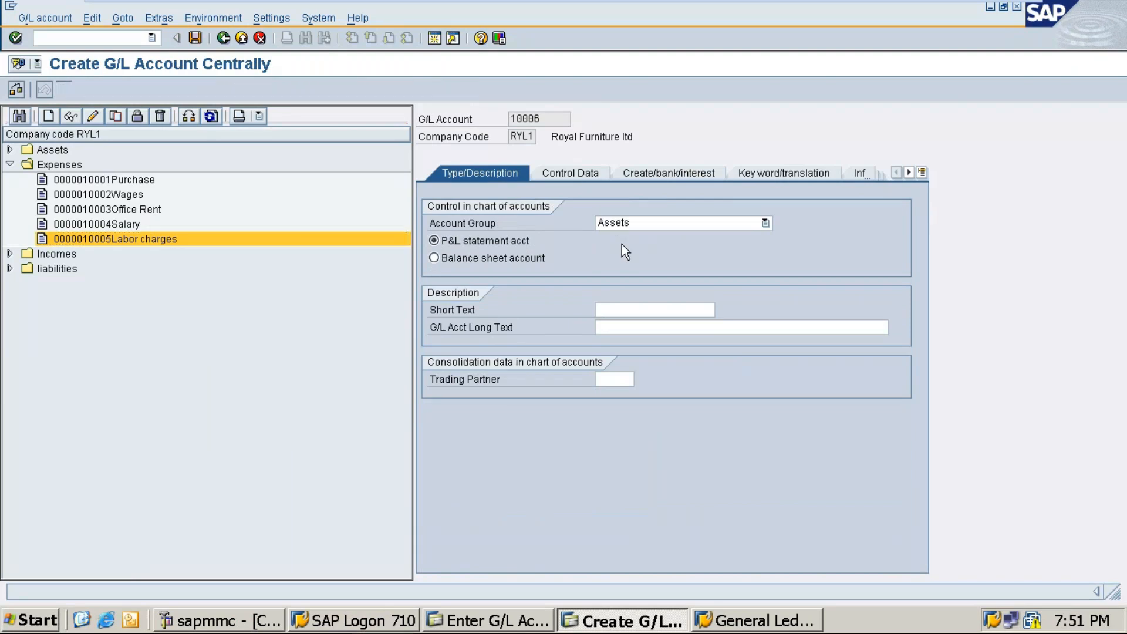
left_click(622, 222)
left_click(621, 249)
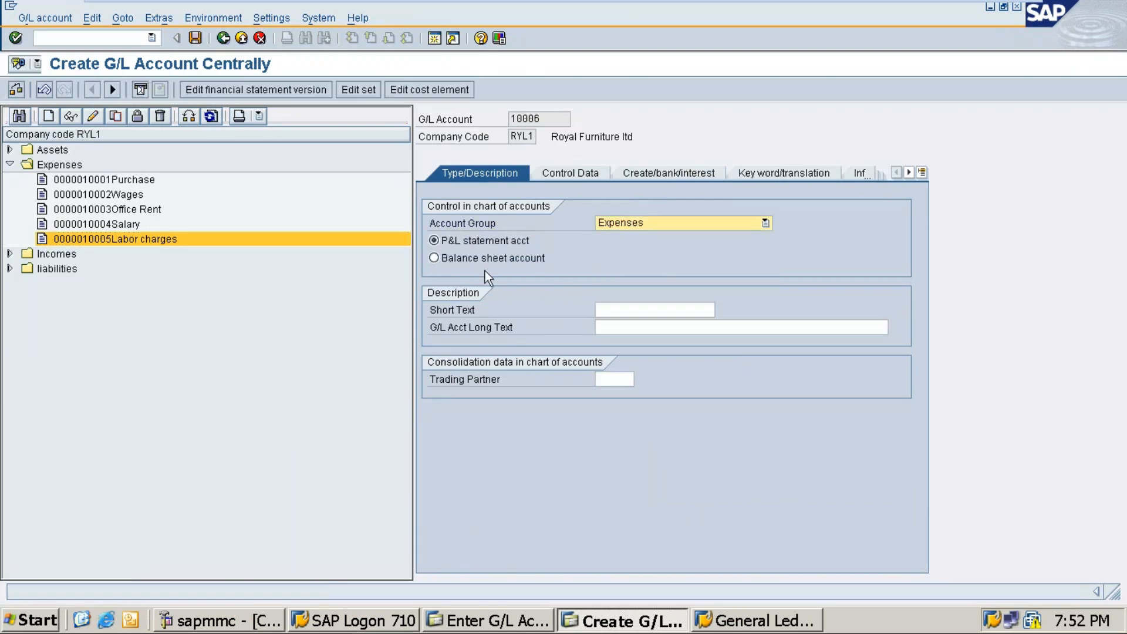
Enter "HK Consumable" as both the short text and the long text of G/L account 10006.
left_click(602, 304)
type("HK")
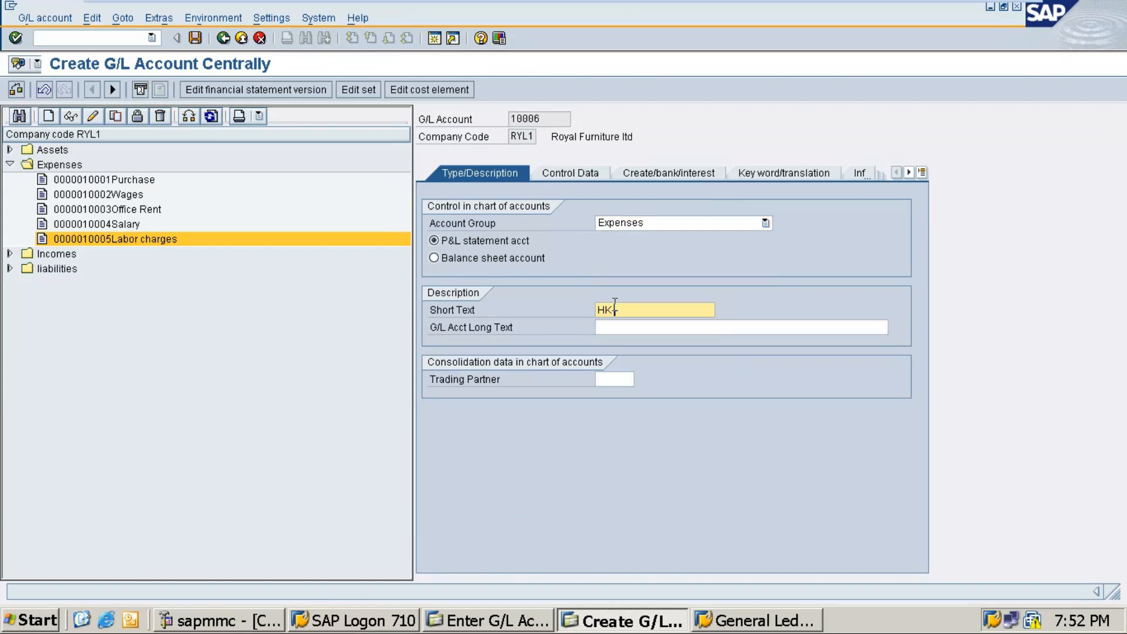
type("-Consumable")
left_click_drag(698, 309, 509, 306)
key("ctrl+c")
left_click(599, 327)
key("ctrl+v")
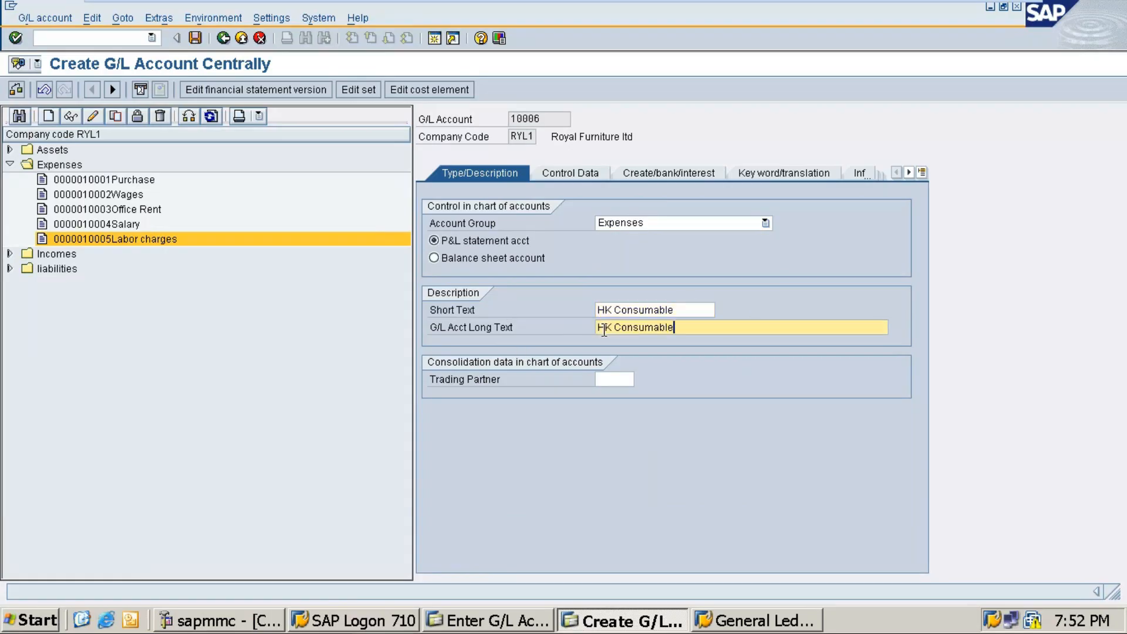
Set sort key 001 and field status group G001 for account 10006, and save the account despite the warning.
left_click(567, 171)
left_click(606, 480)
type("001")
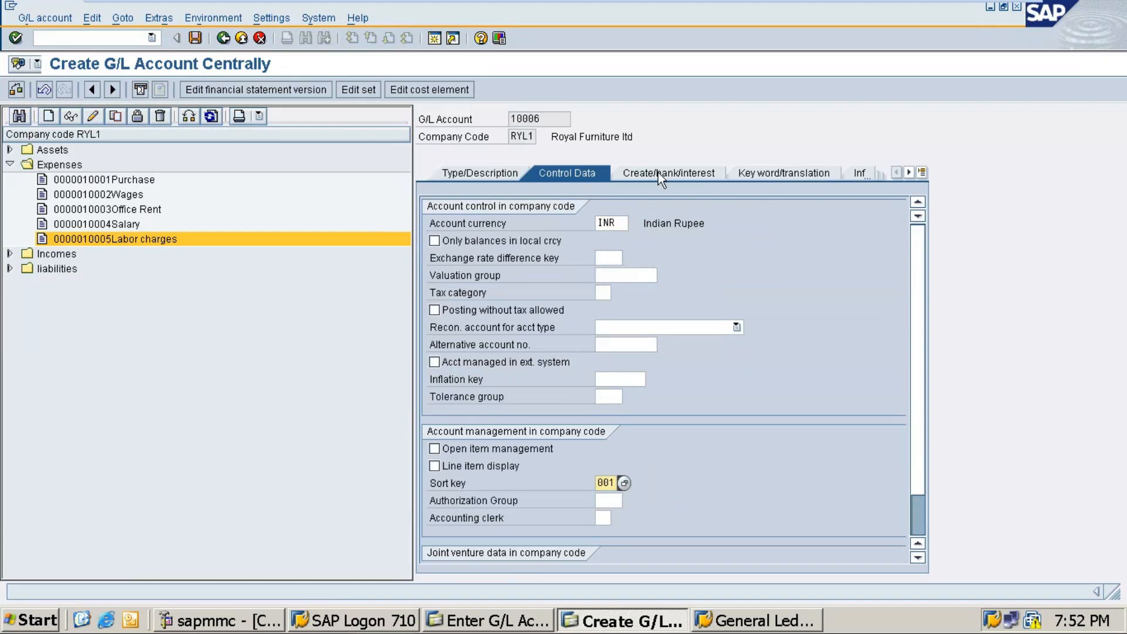
left_click(658, 173)
type("G")
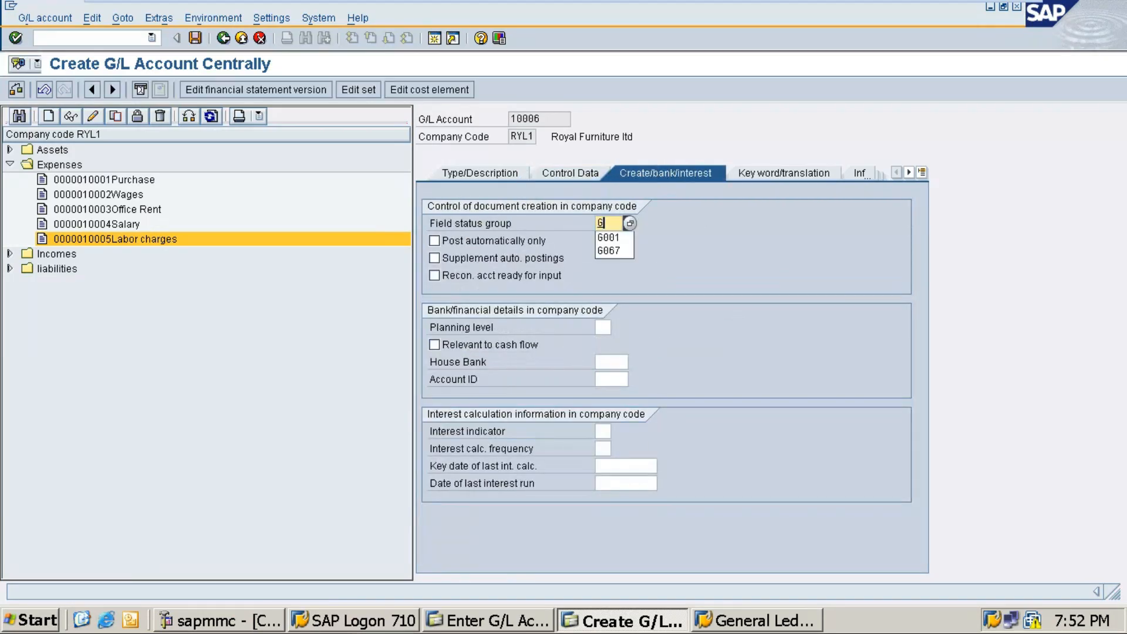
type("001")
key("Return")
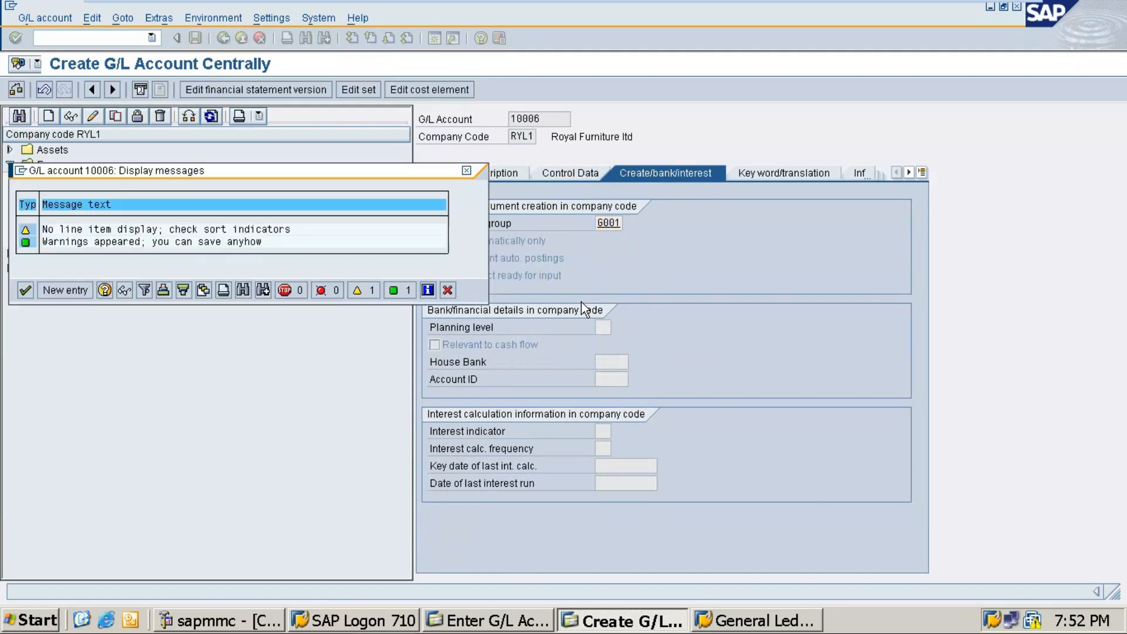
key("Return")
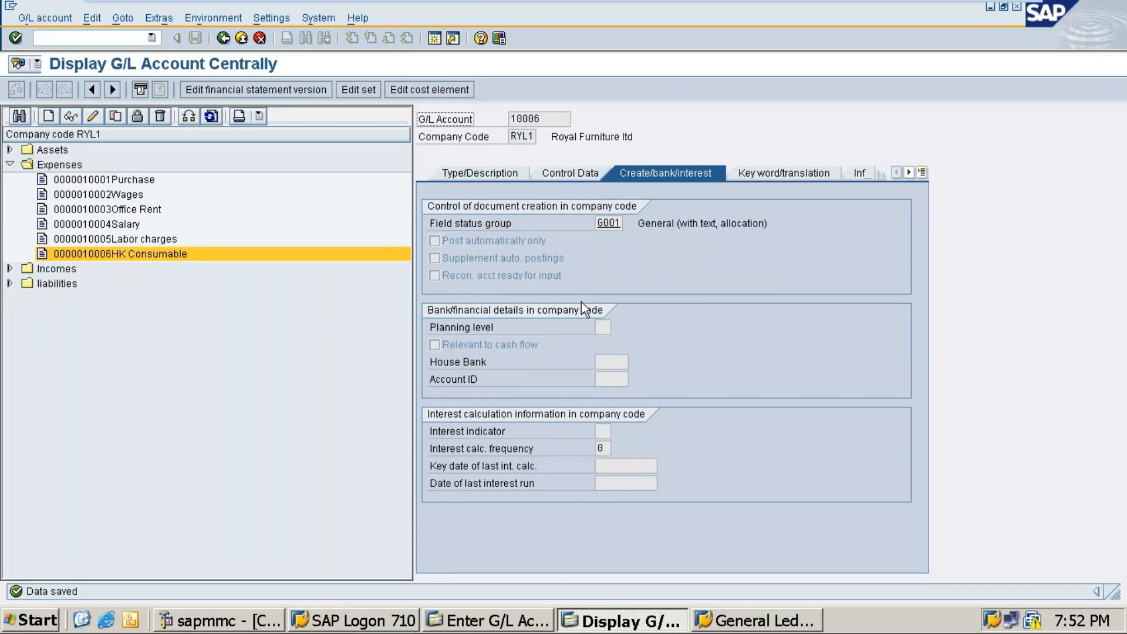
Back in the G/L document, refresh the account search and add Labor charges account 10005 as a debit line.
left_click(758, 621)
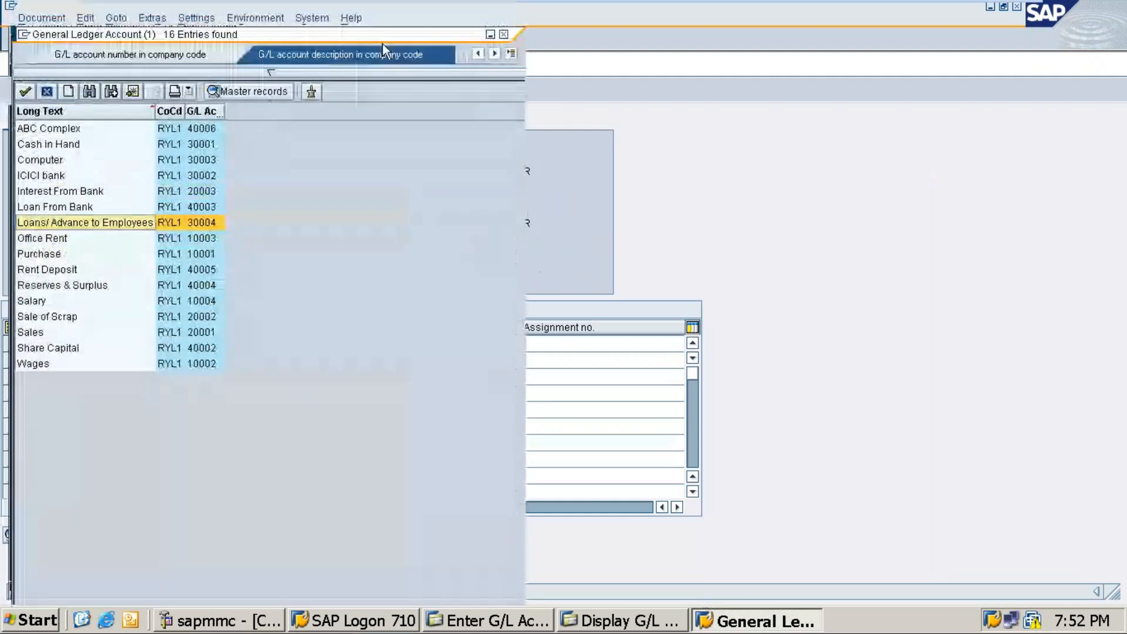
left_click(504, 41)
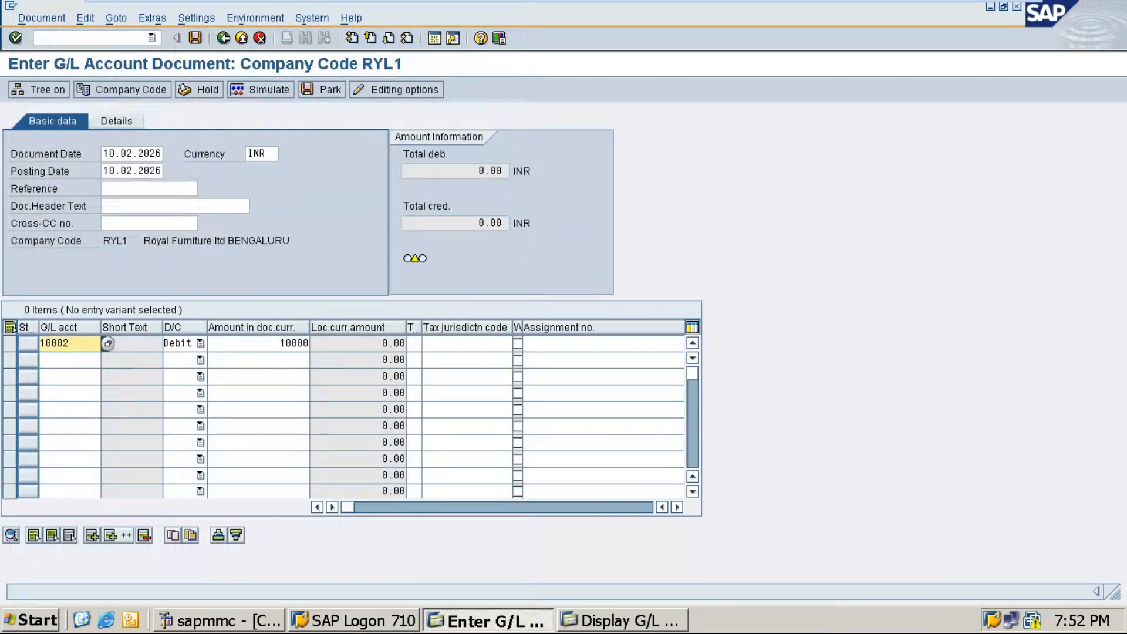
left_click(61, 365)
left_click(109, 362)
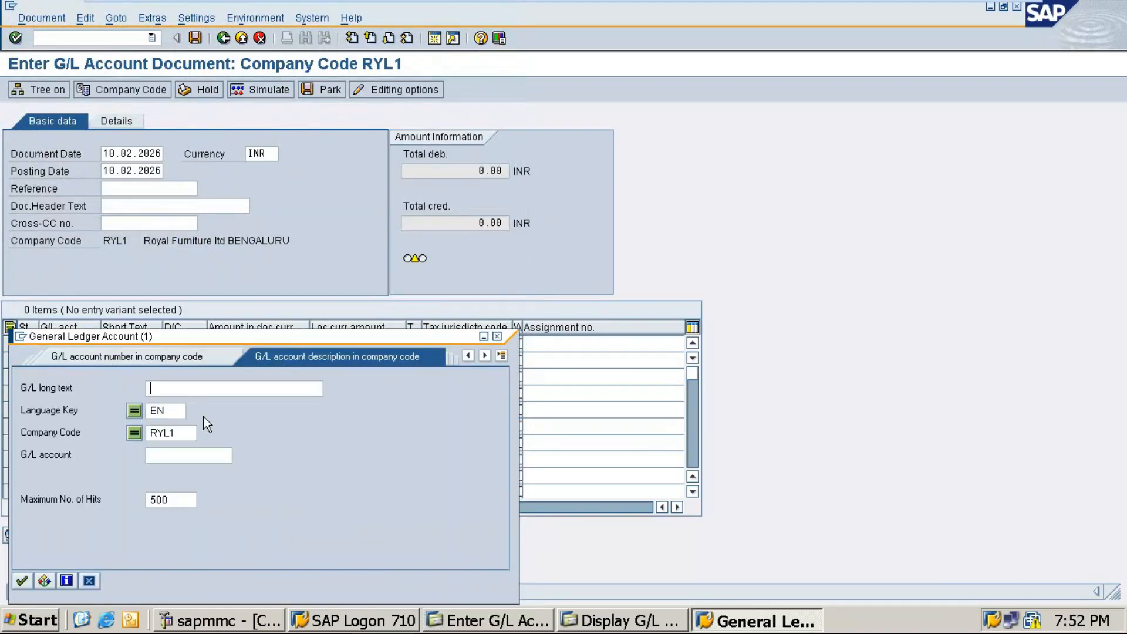
key("Return")
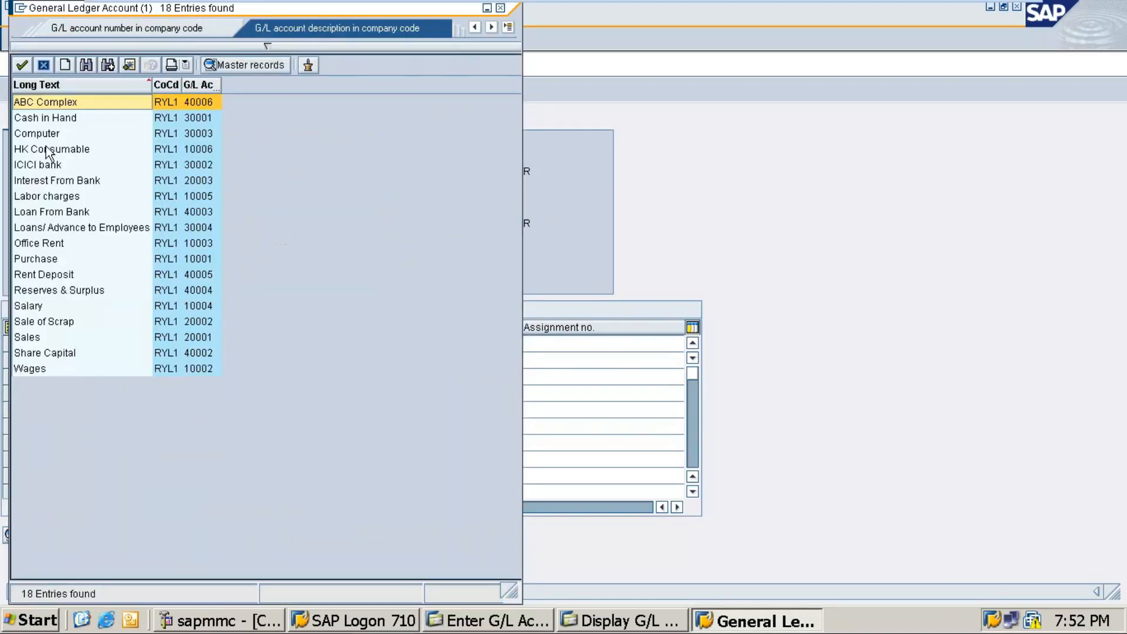
double_click(30, 194)
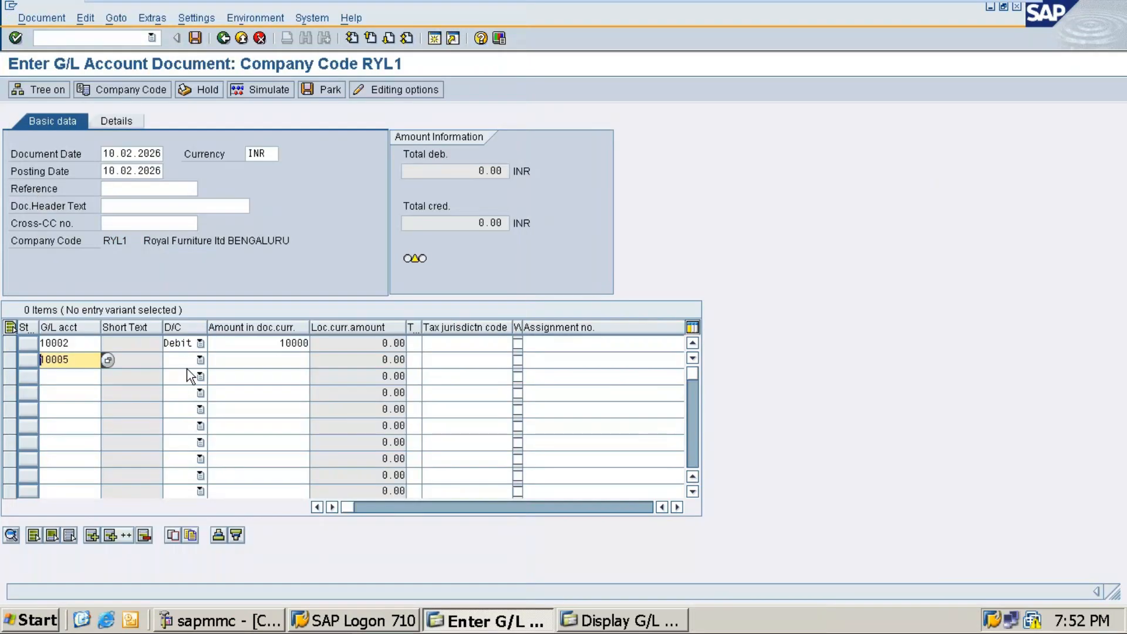
left_click(187, 366)
left_click(186, 387)
Check the labor charges amount in the Word notes, and enter 2500 with text "*" on the 10005 line.
left_click(277, 359)
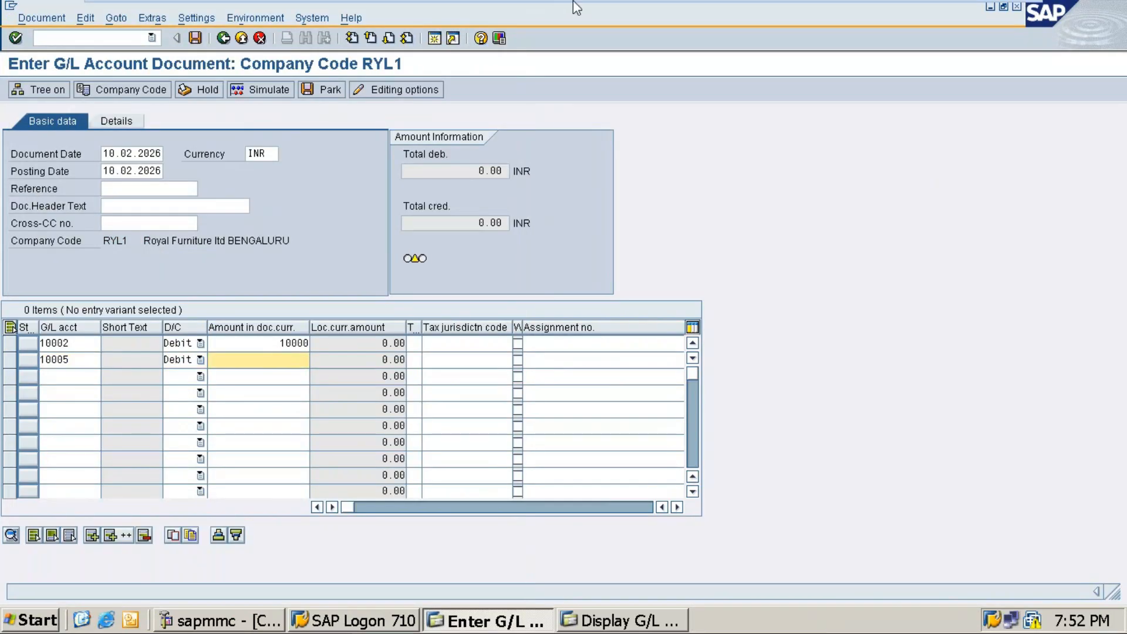
mouse_move(665, 7)
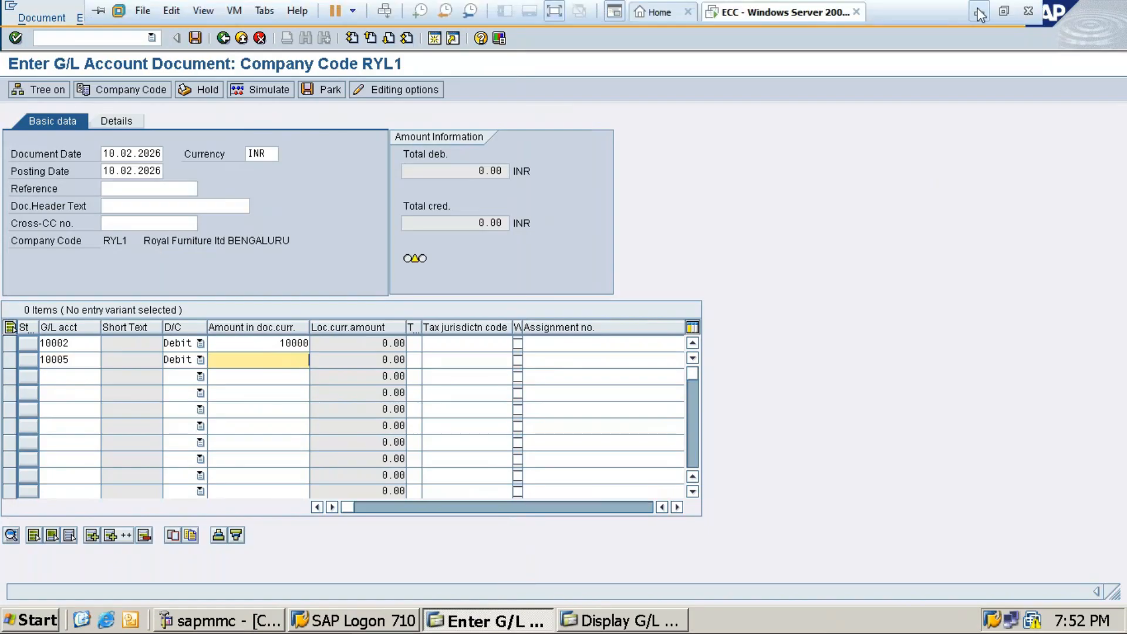
left_click(963, 12)
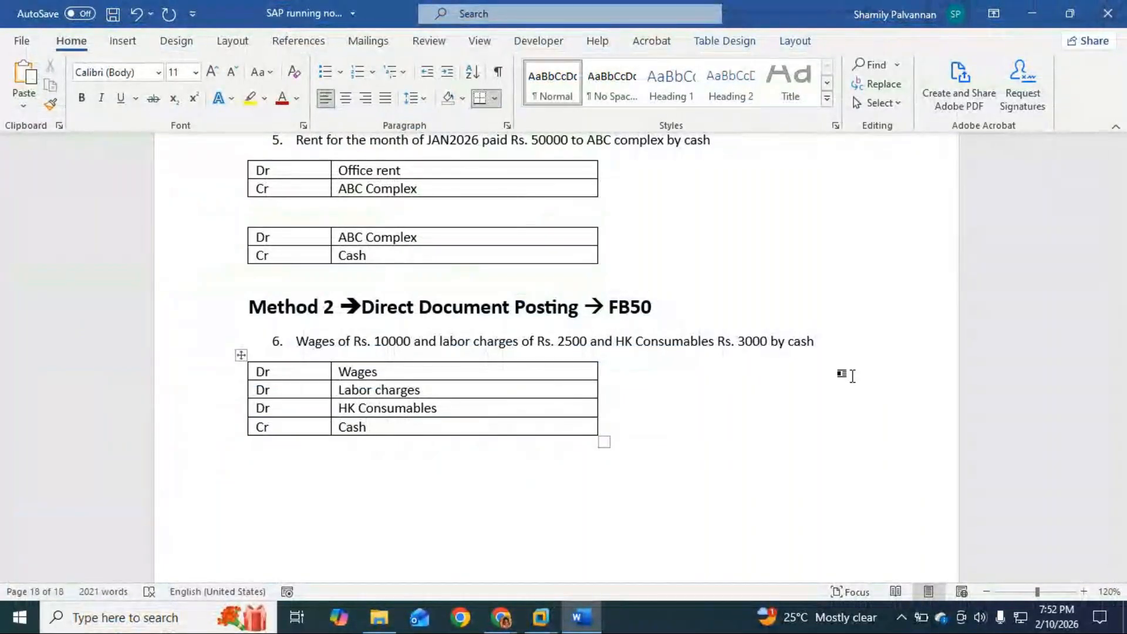
left_click(542, 618)
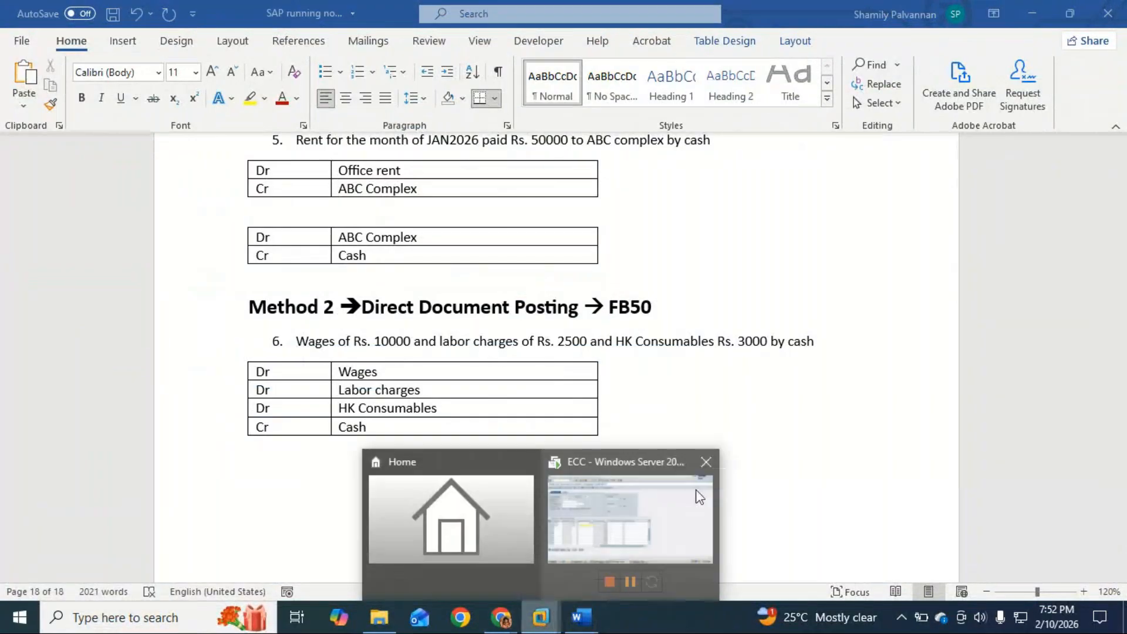
left_click(699, 498)
type("2500")
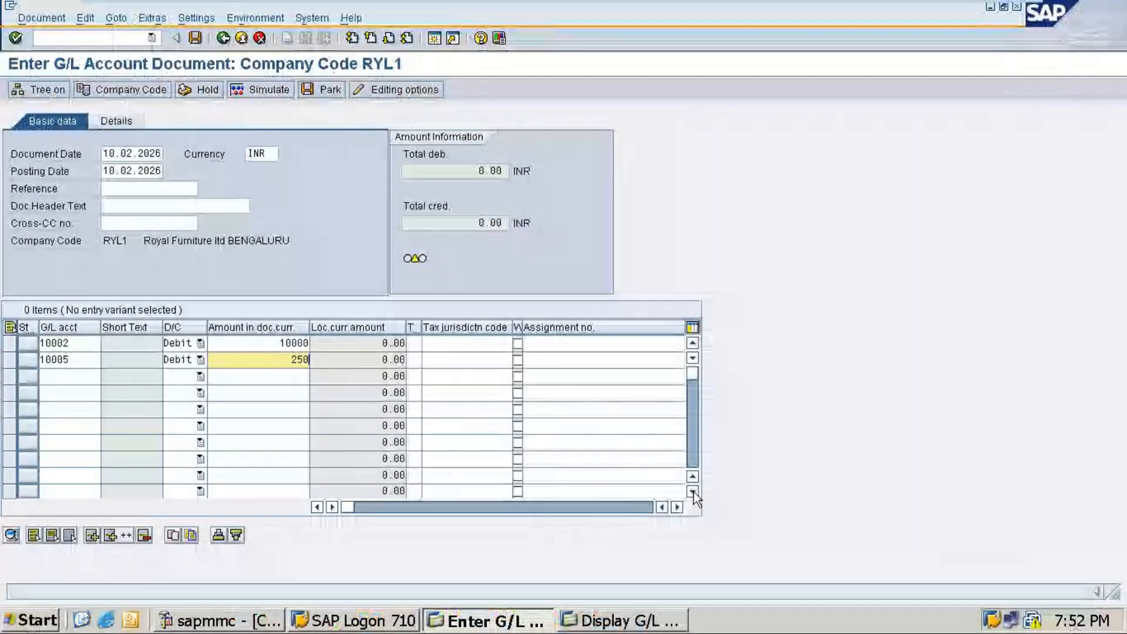
key("Tab")
key("Tab")
key("Tab")
key("Tab")
key("Tab")
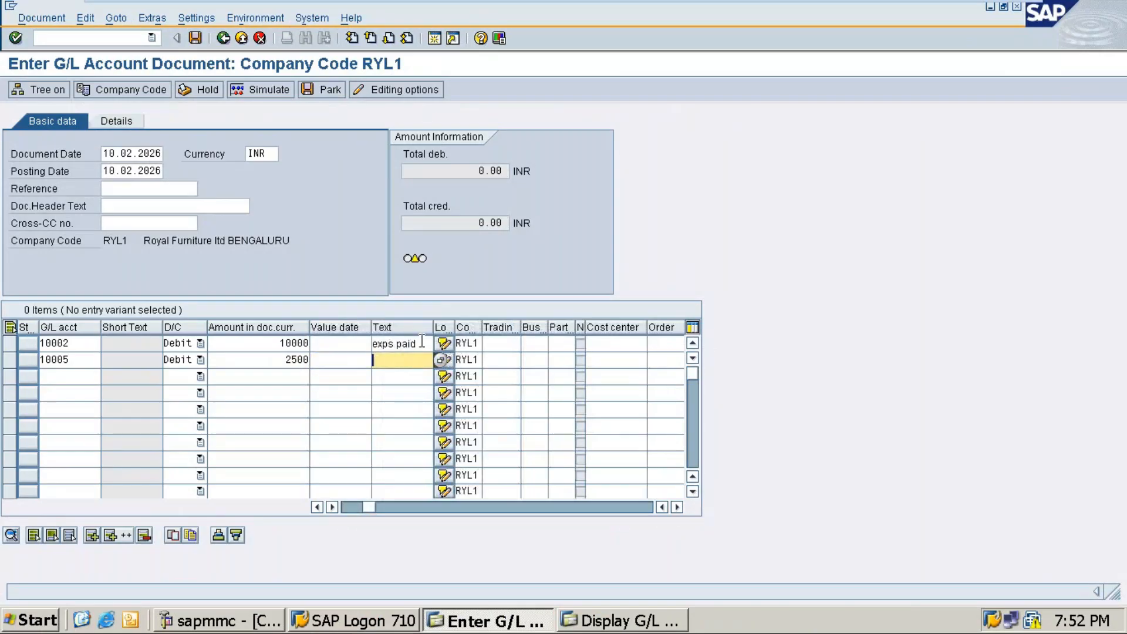
type("*")
Add a third line for HK Consumable account 10006 with amount 3000 and text "*".
left_click(68, 377)
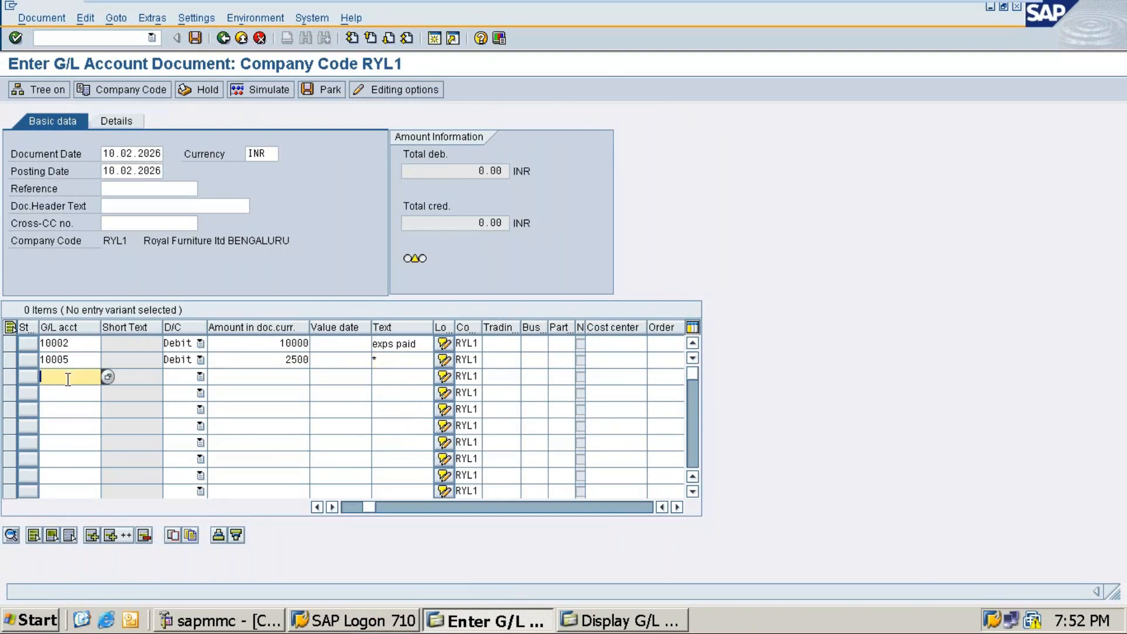
left_click(106, 377)
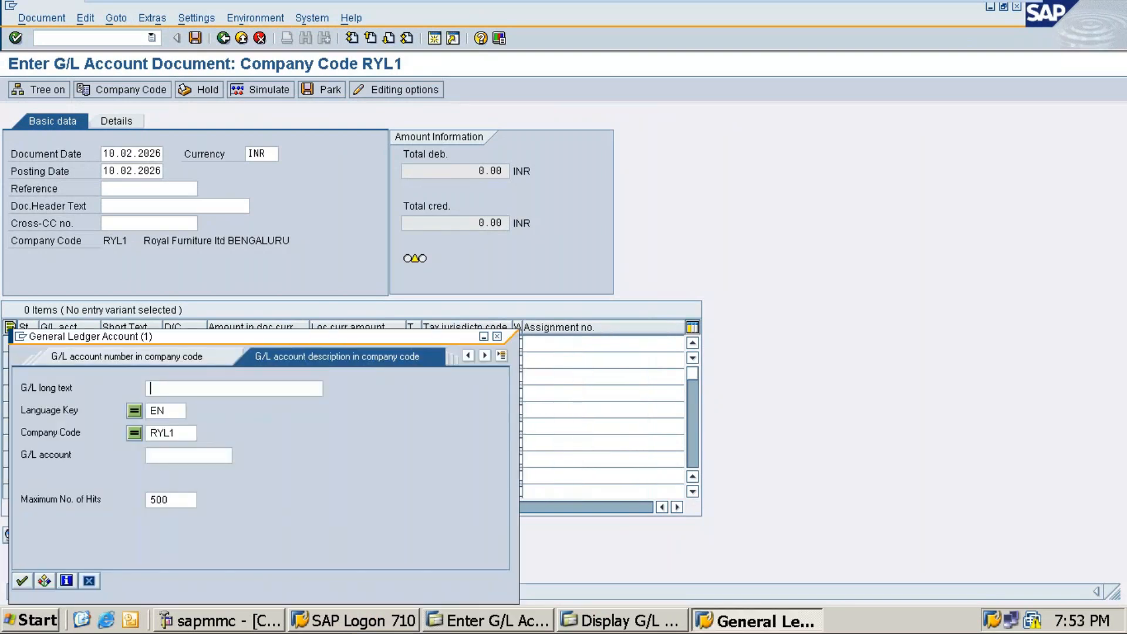
double_click(54, 150)
left_click(252, 377)
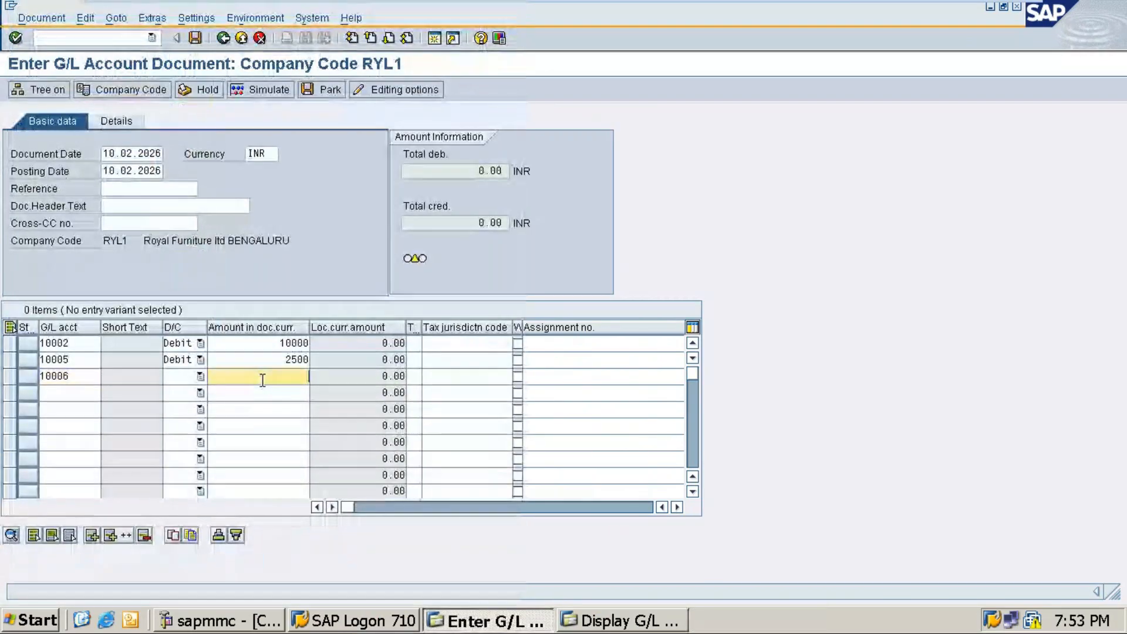
type("3000")
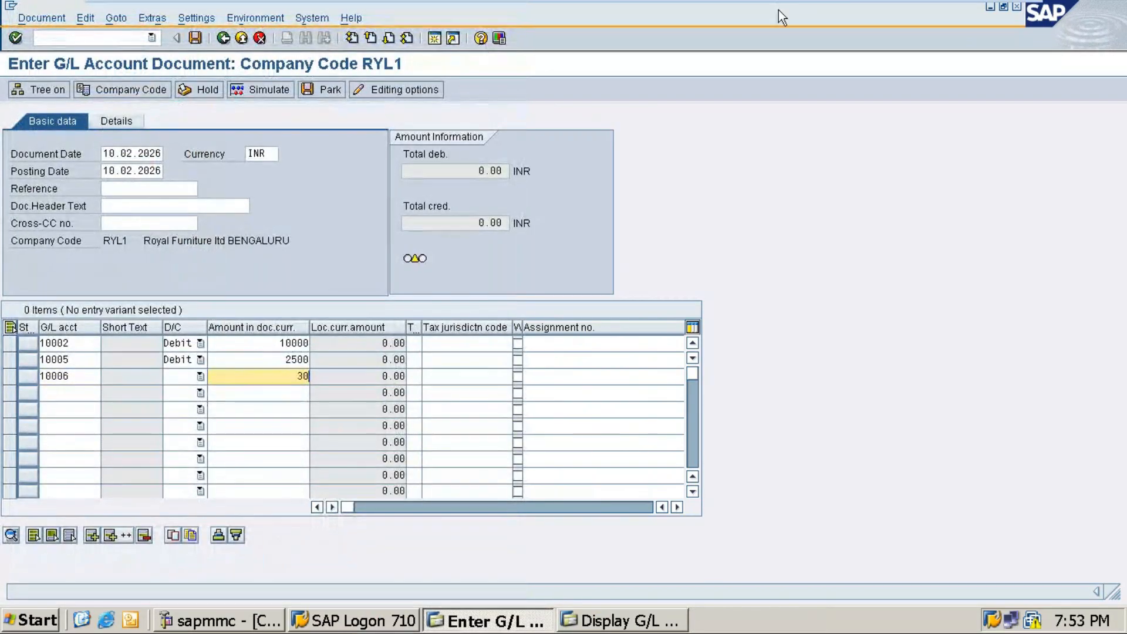
key("Tab")
key("Tab")
key("Tab")
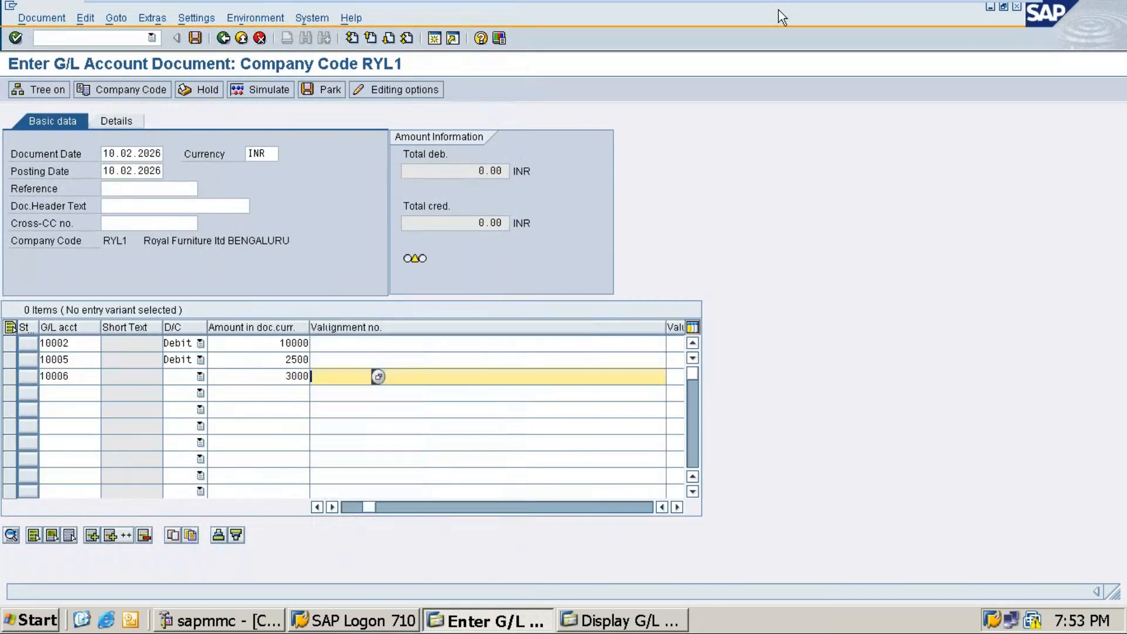
key("Tab")
type("*")
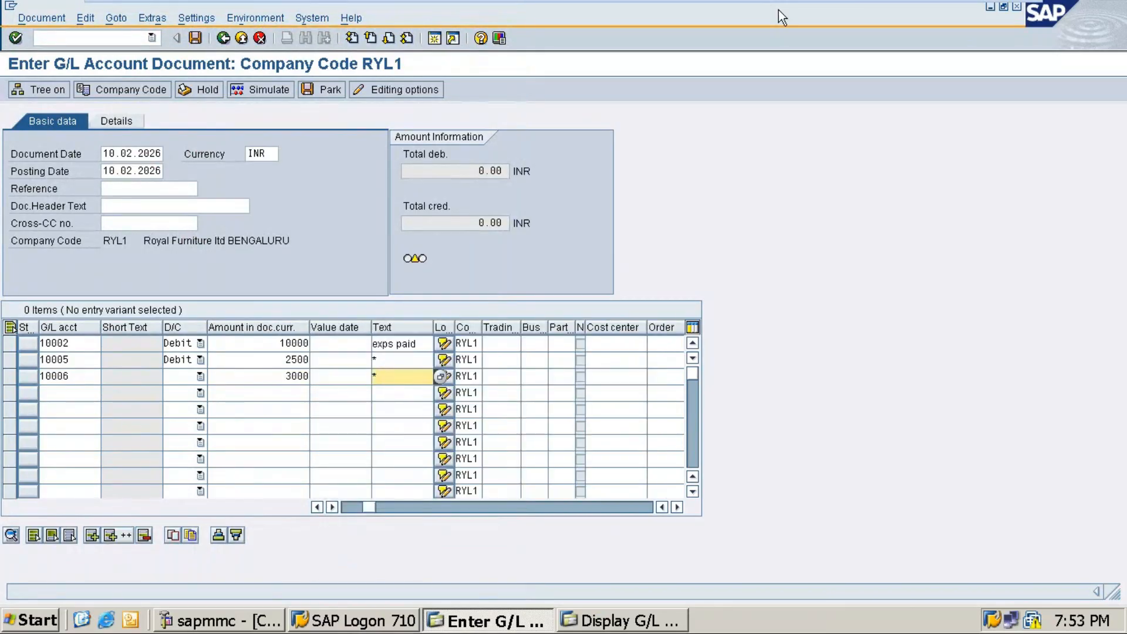
Change the line texts of accounts 10005 and 10006 to "+" and set the 10006 line to Debit.
left_click(388, 360)
key("BackSpace")
type("+")
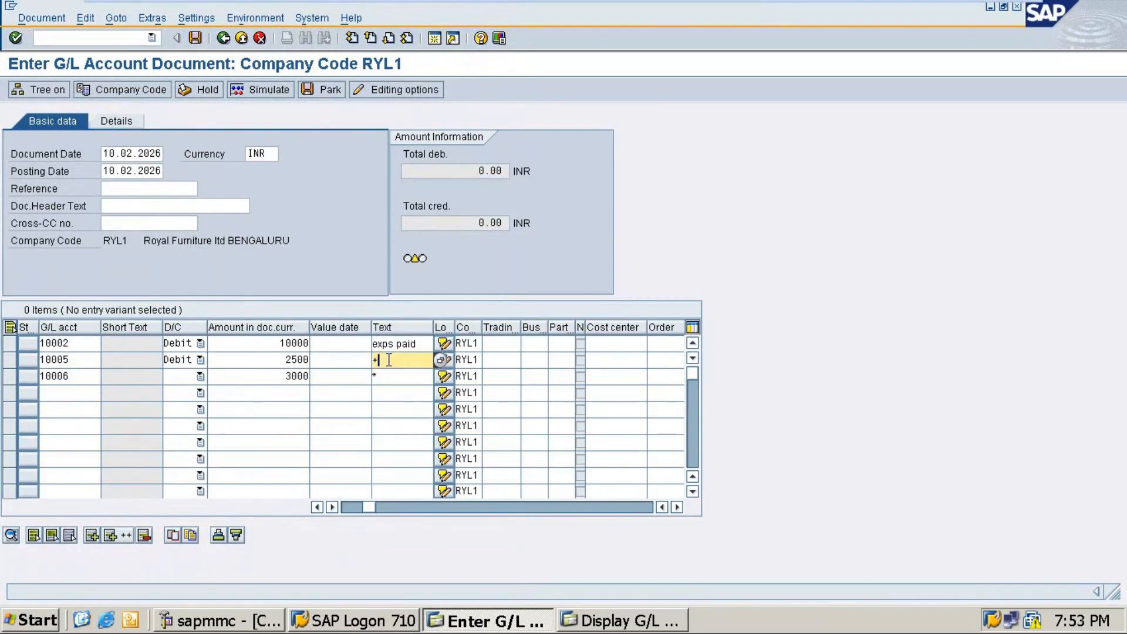
left_click(395, 377)
key("BackSpace")
type("+")
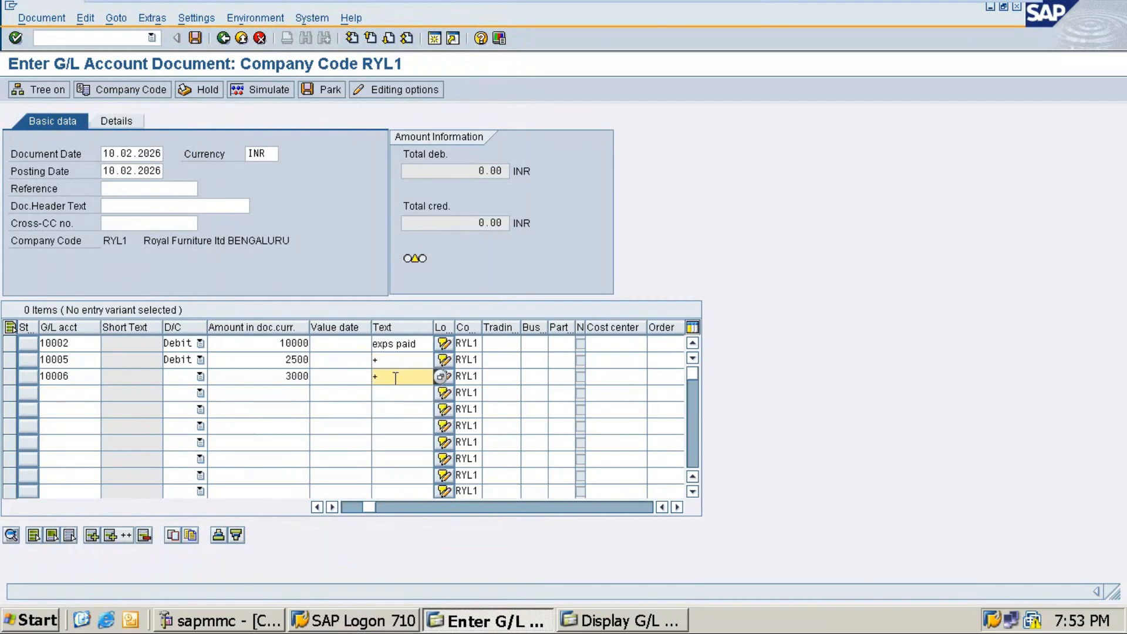
left_click(63, 391)
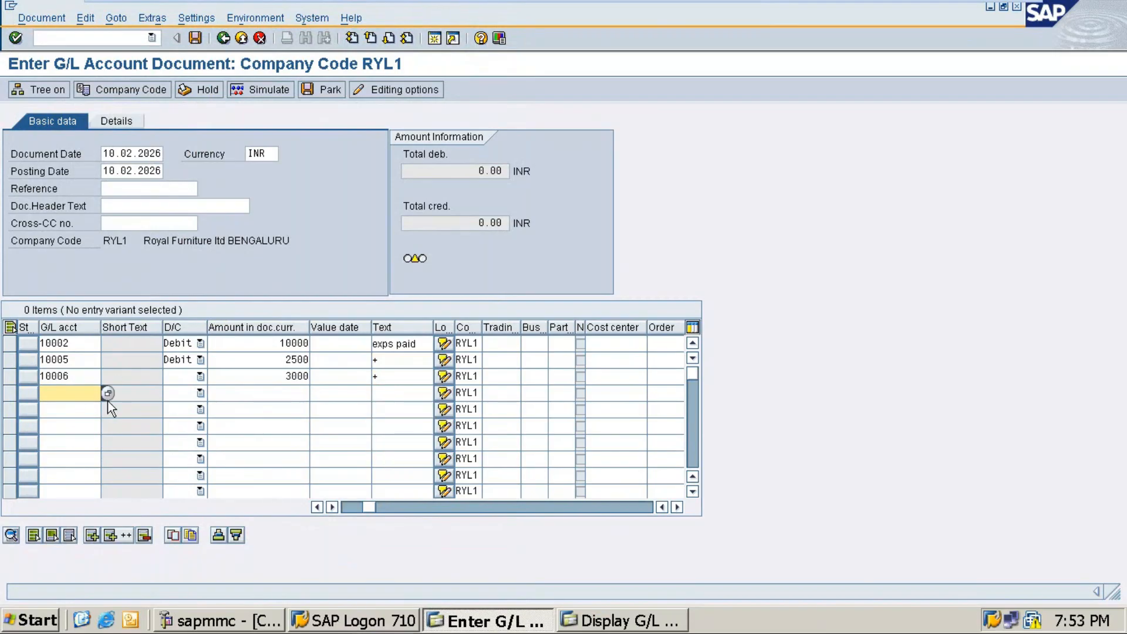
left_click(190, 377)
left_click(170, 404)
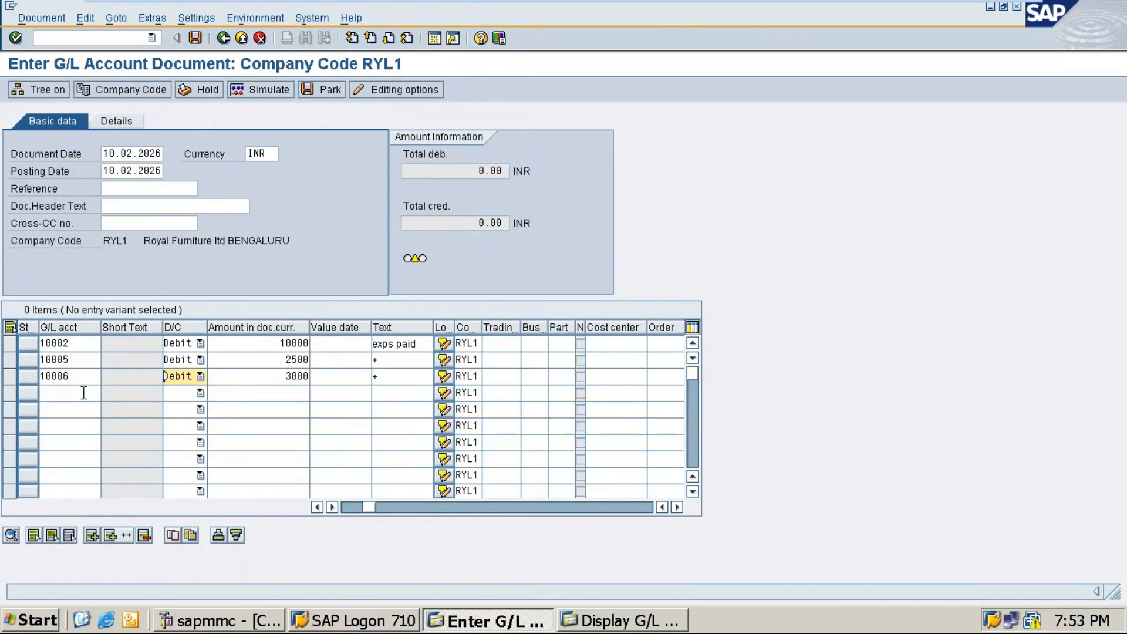
Look up Cash in Hand account 30001 and add it as a credit line below the expense lines.
left_click(82, 392)
left_click(106, 394)
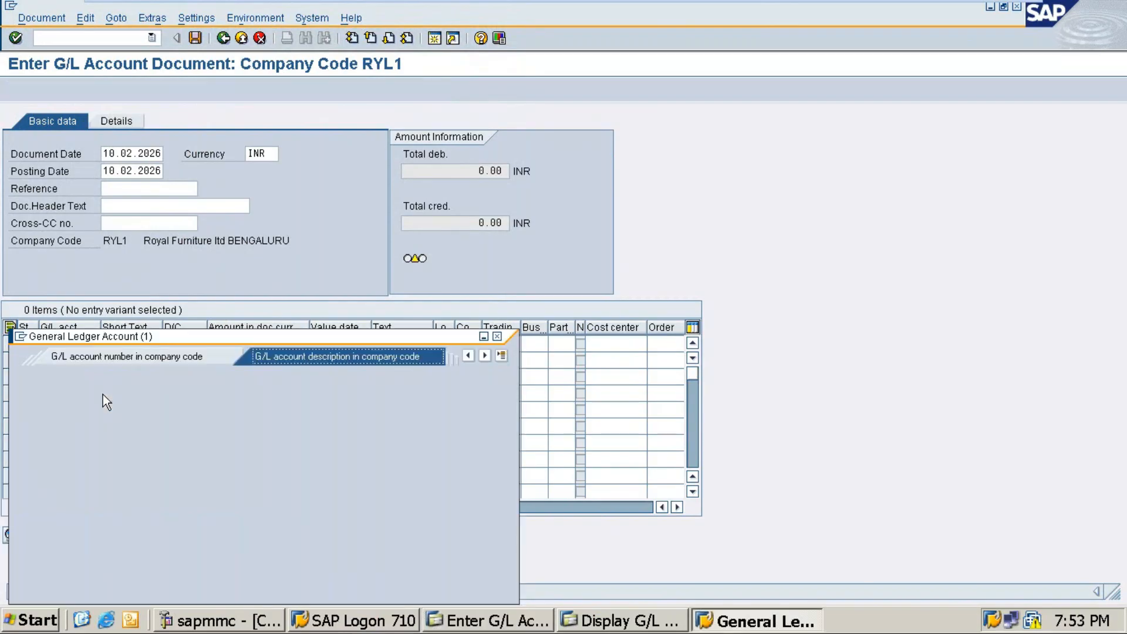
key("Return")
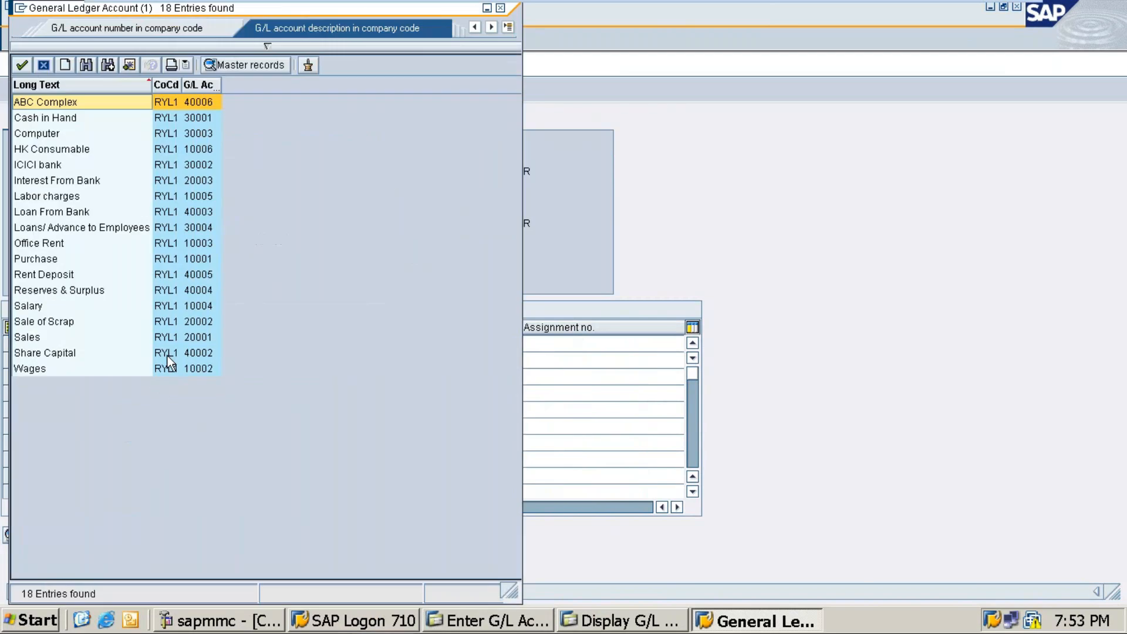
left_click(38, 118)
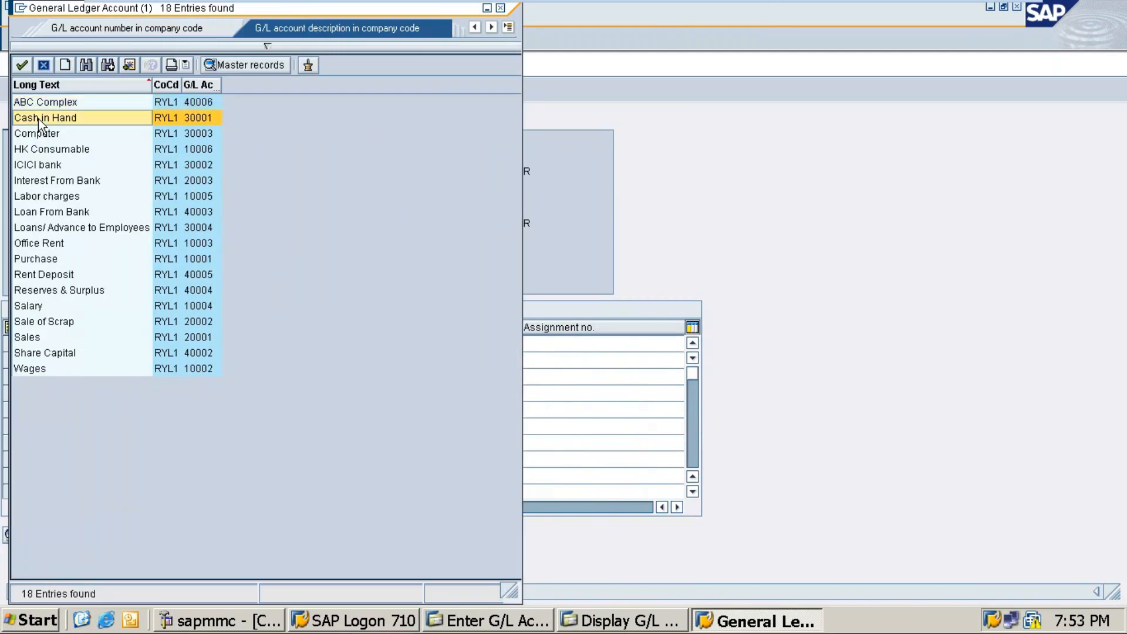
double_click(38, 119)
left_click(183, 393)
type("c")
left_click(212, 389)
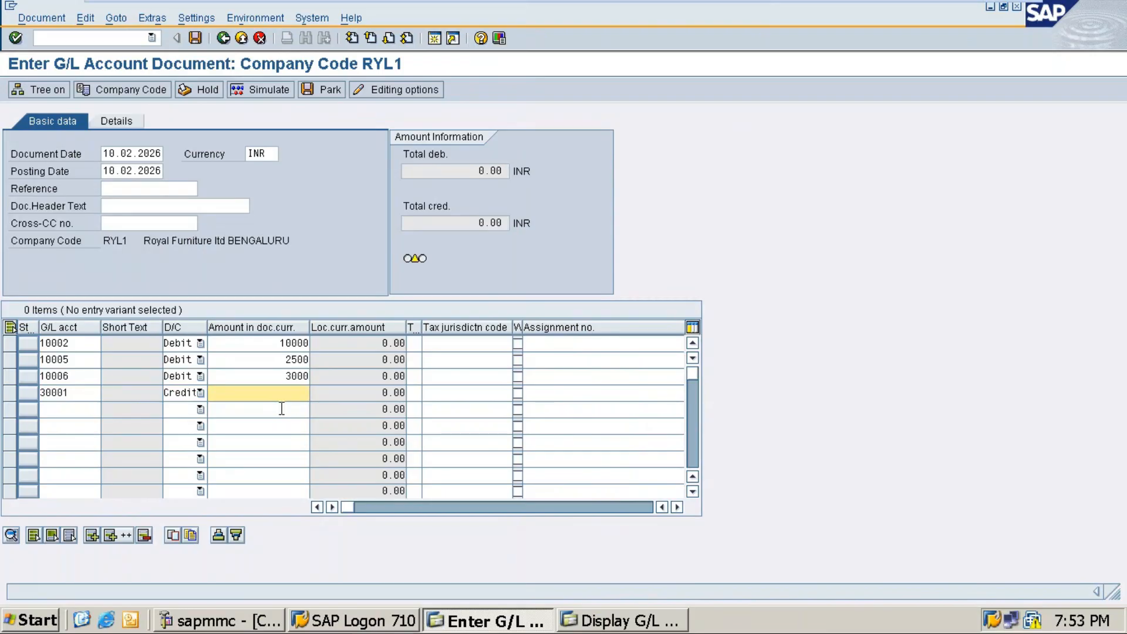
Enter amount 15500 and text "+" on the 30001 cash line, and post the document.
type("5500")
key("Tab")
key("Tab")
key("Tab")
key("Tab")
key("Tab")
key("Tab")
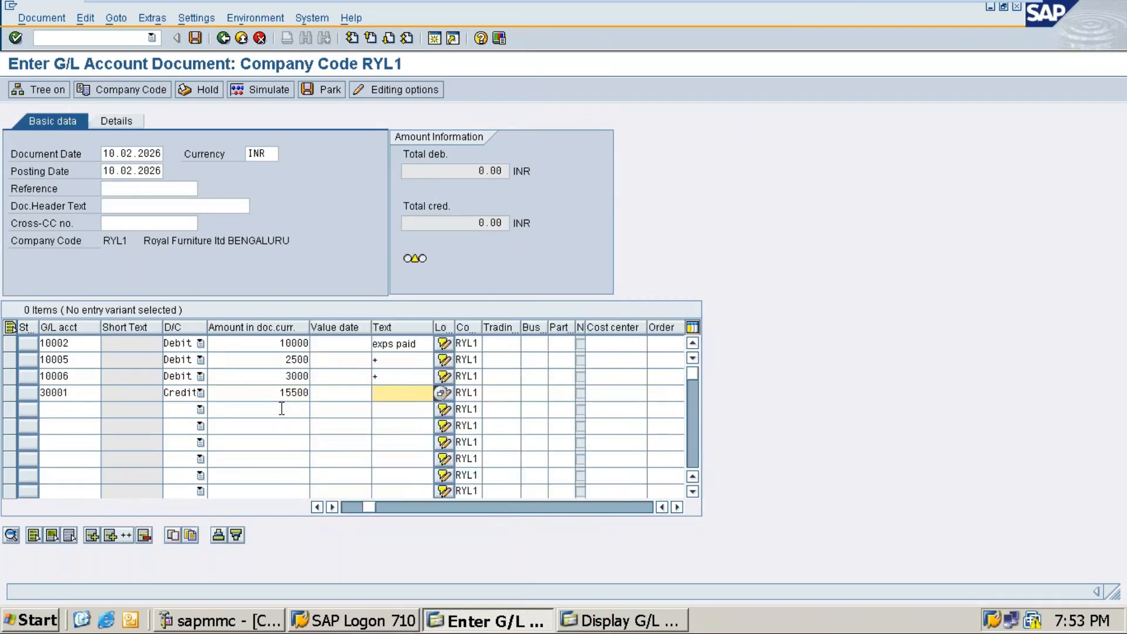
type("+")
key("ctrl+s")
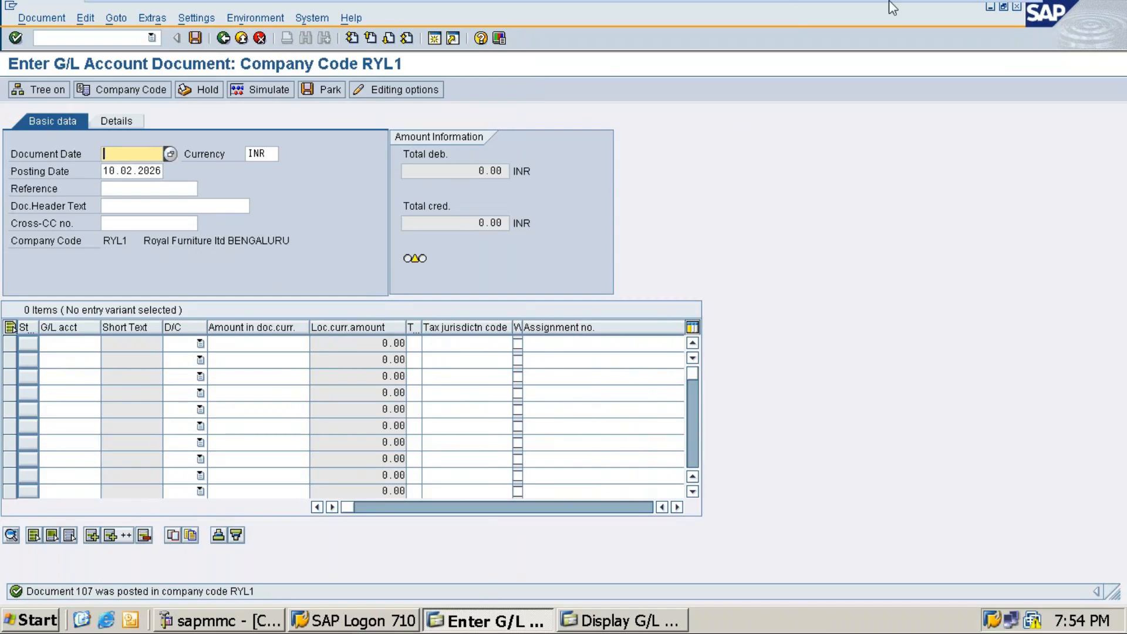
Switch to the SAP running notes in Word and save the document.
mouse_move(895, 5)
left_click(980, 13)
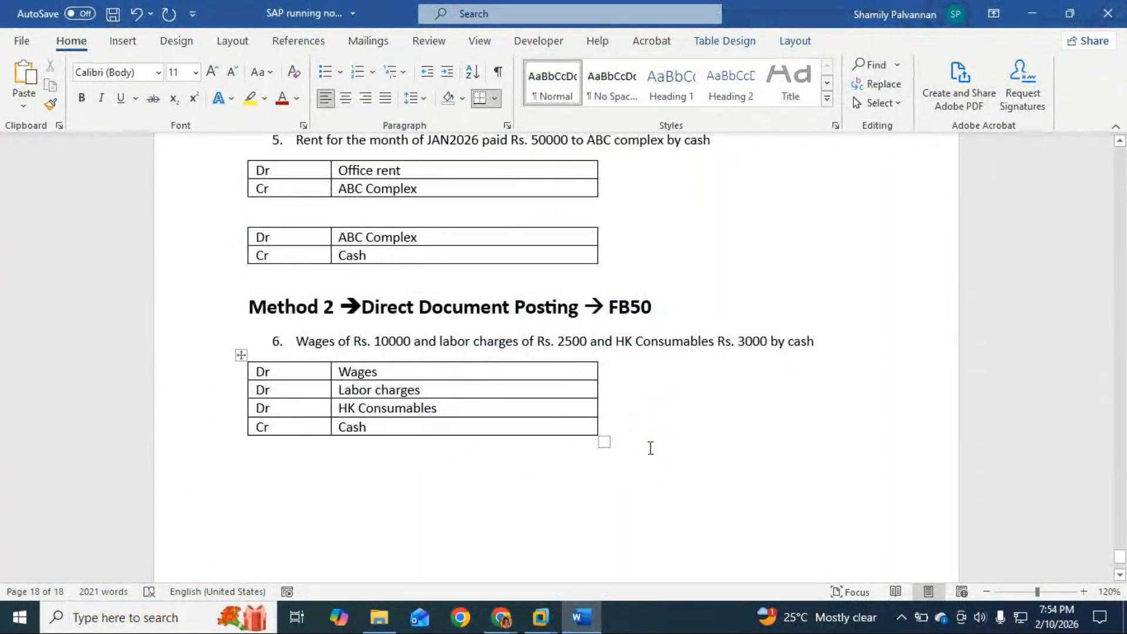
scroll(658, 461, "down", 1)
scroll(659, 461, "down", 3)
key("ctrl+s")
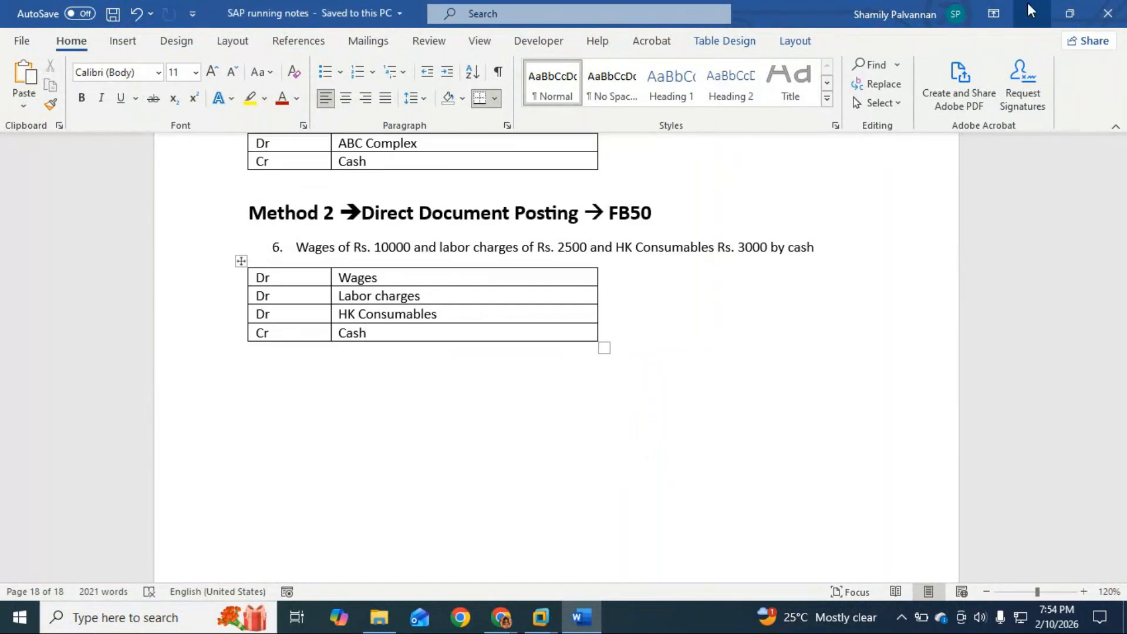
Minimize the notes and, in GoTo Meeting, mute the microphone and stop sharing the screen.
left_click(1032, 12)
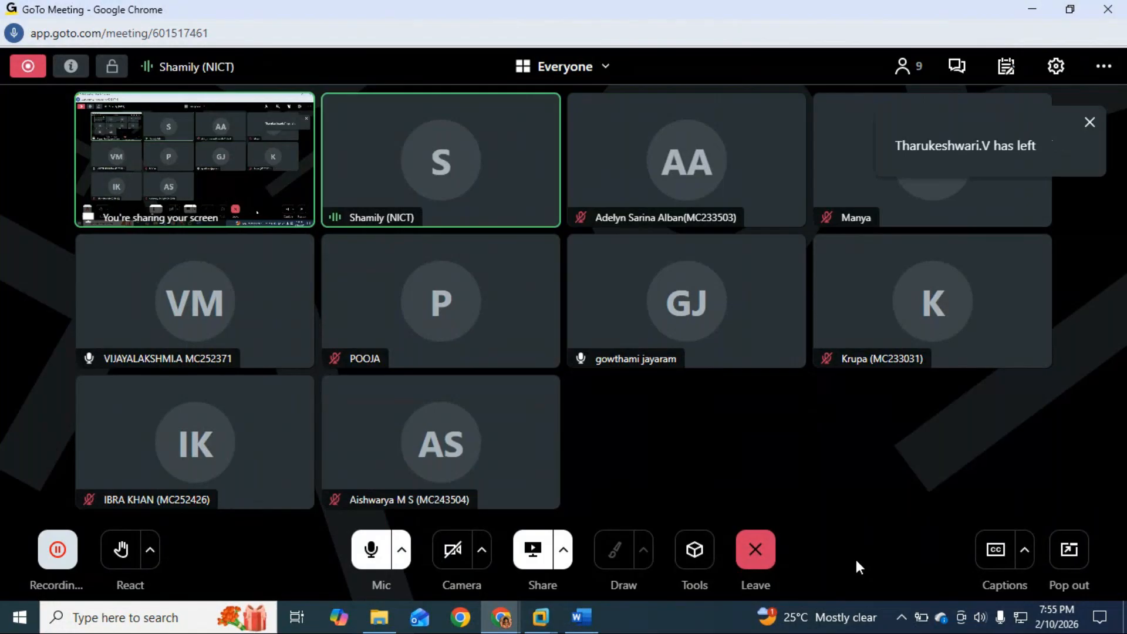
left_click(370, 552)
left_click(532, 549)
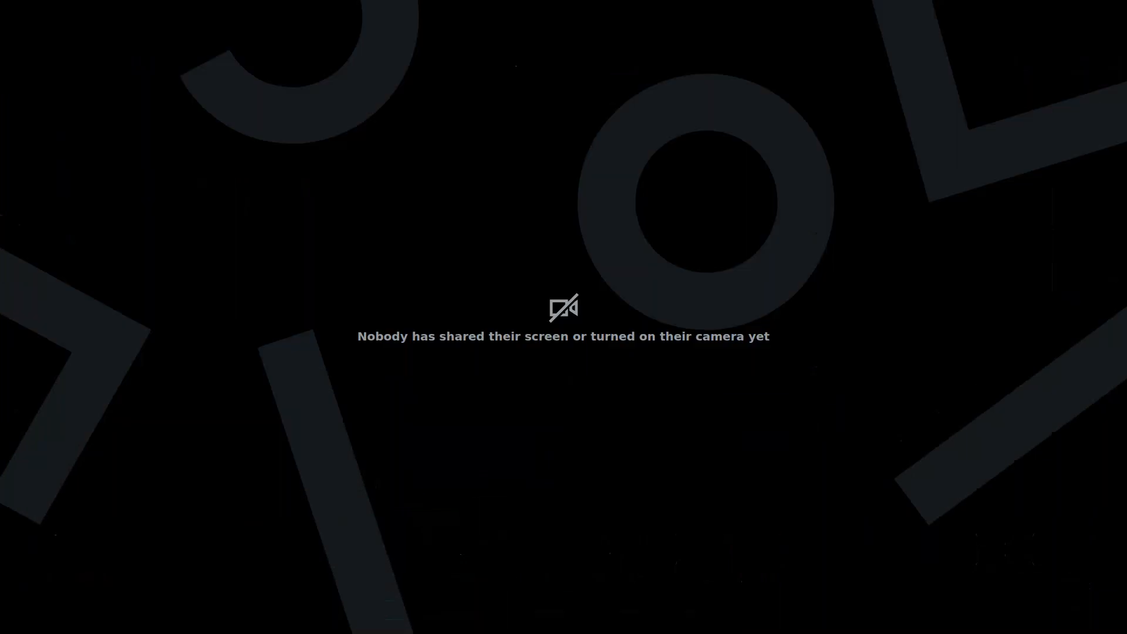